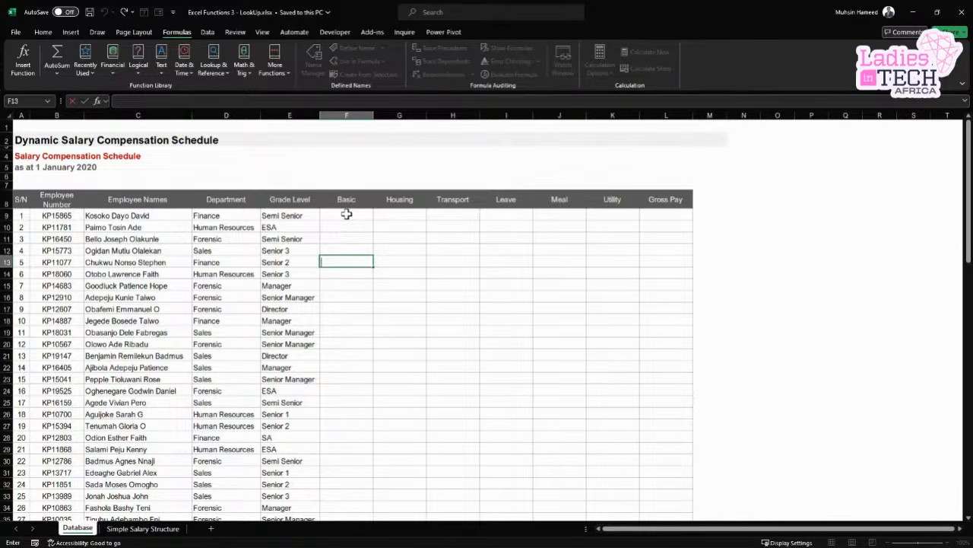
Examine the pay component headers from Basic through Gross Pay on the Database sheet
click(364, 215)
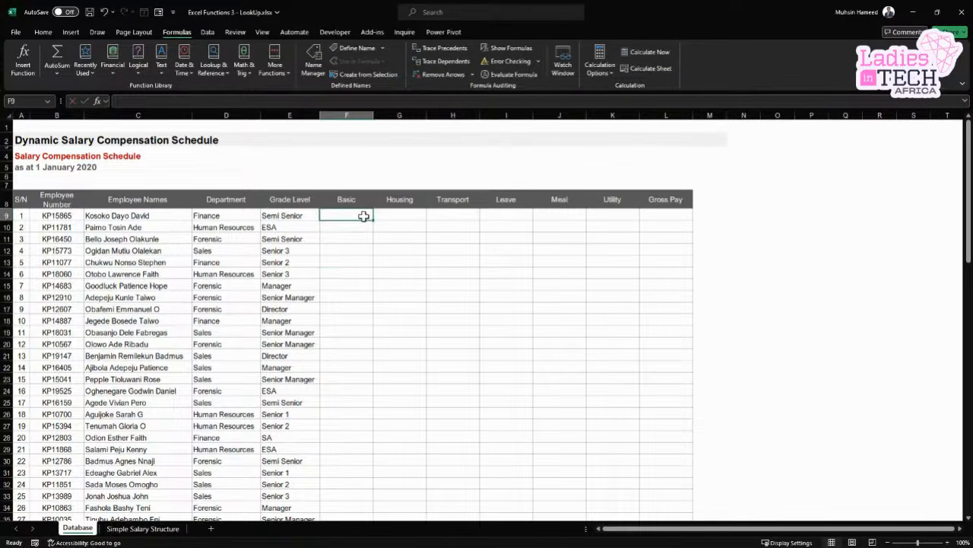
scroll(364, 216, up, 3)
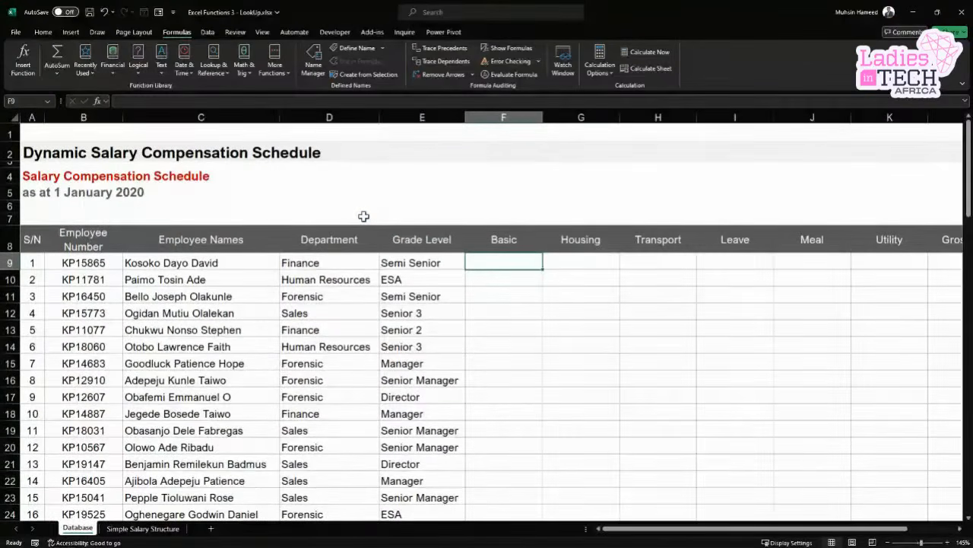
scroll(363, 216, up, 1)
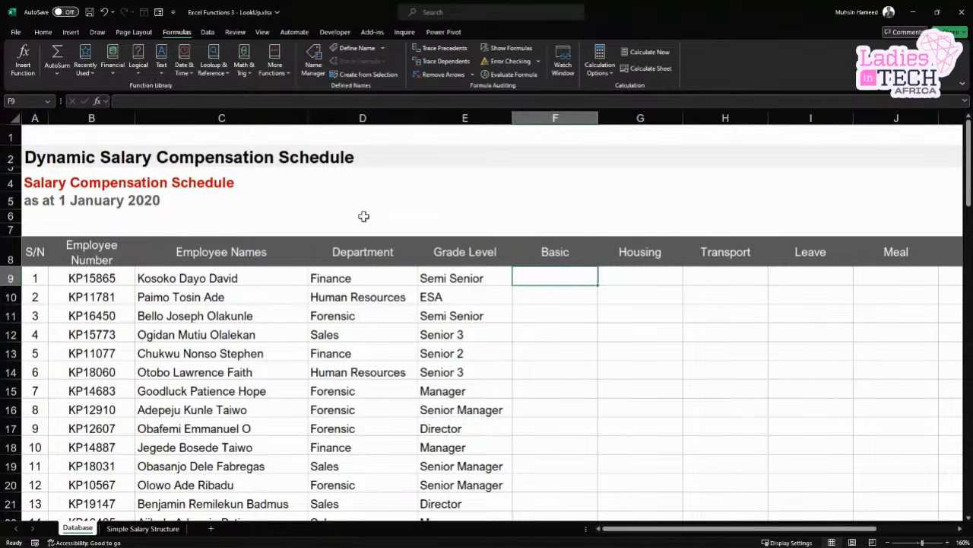
scroll(363, 216, up, 2)
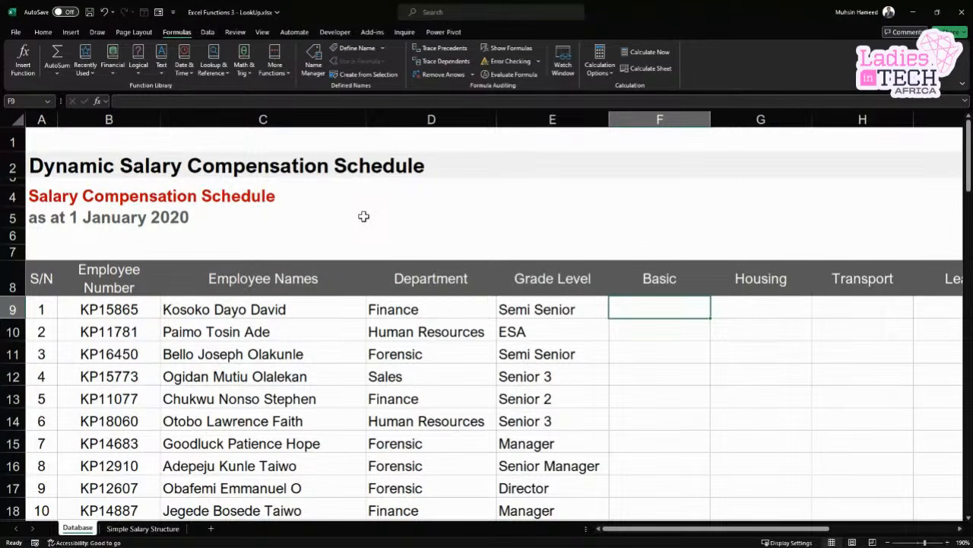
key(Up)
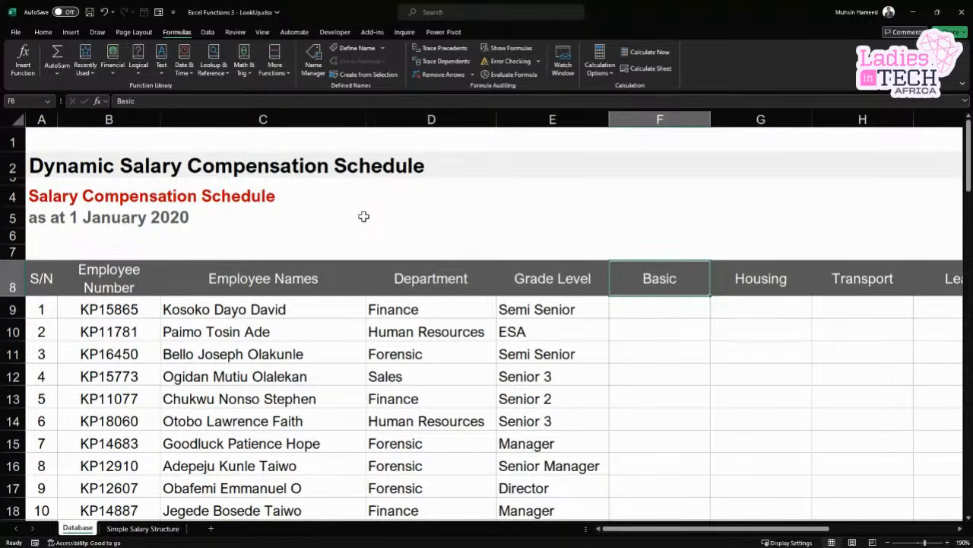
key(Right)
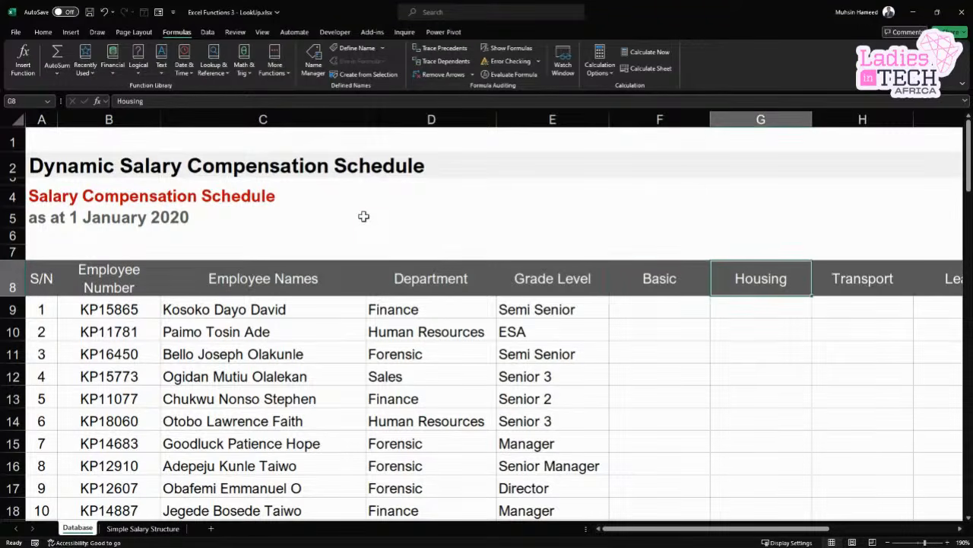
key(Right)
key(Right)
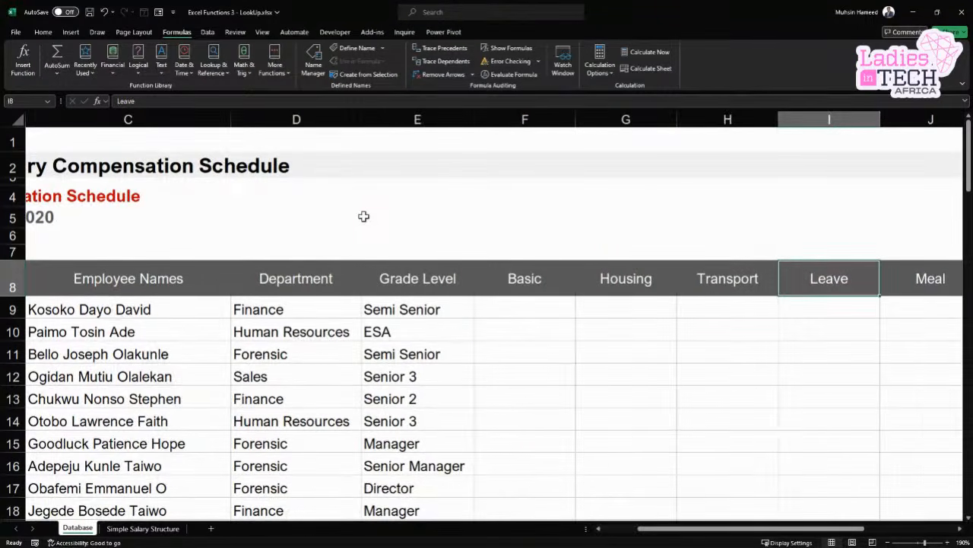
key(Right)
key(Right)
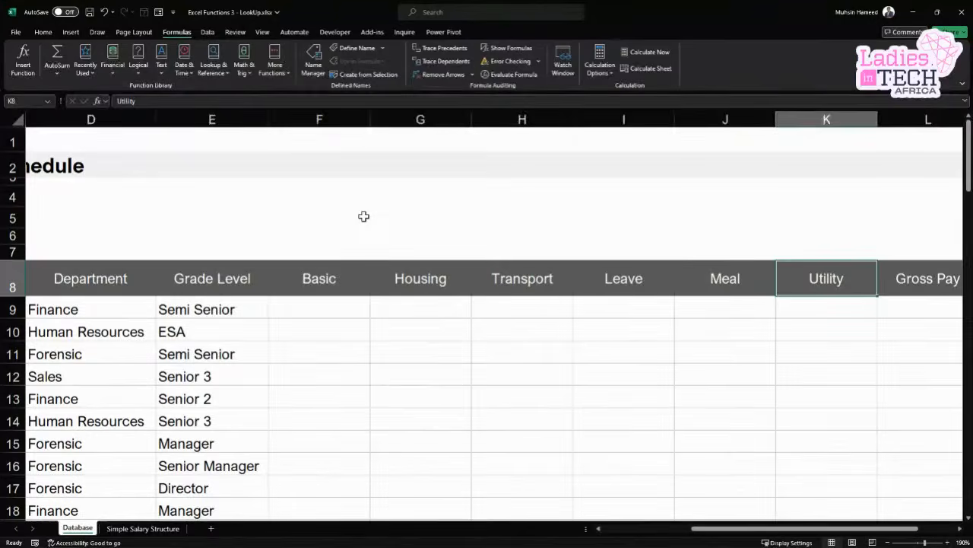
key(Right)
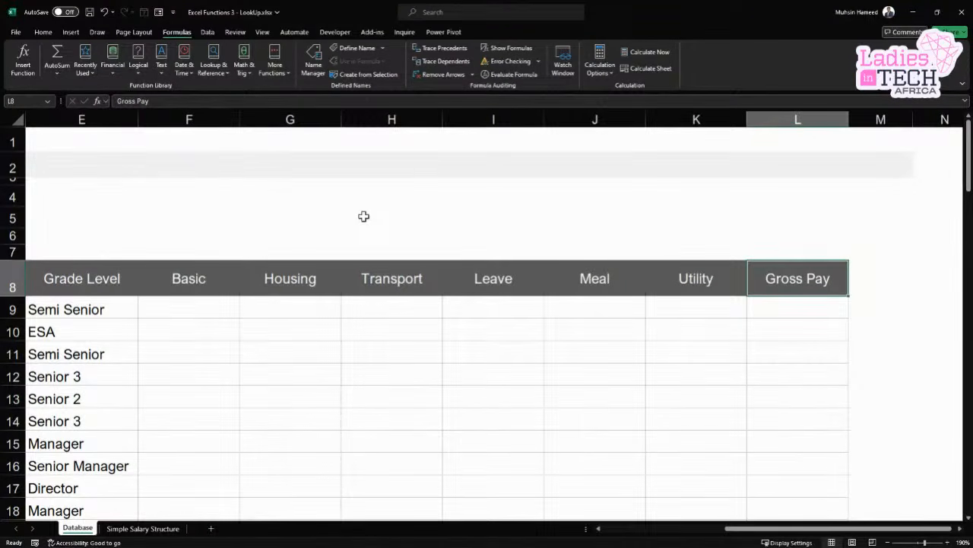
Examine the employee detail headers from S/N through Grade Level, ending at the Basic header
key(Left)
key(Left)
key(Left)
key(Left)
key(Left)
key(Left)
key(Left)
key(Left)
key(Left)
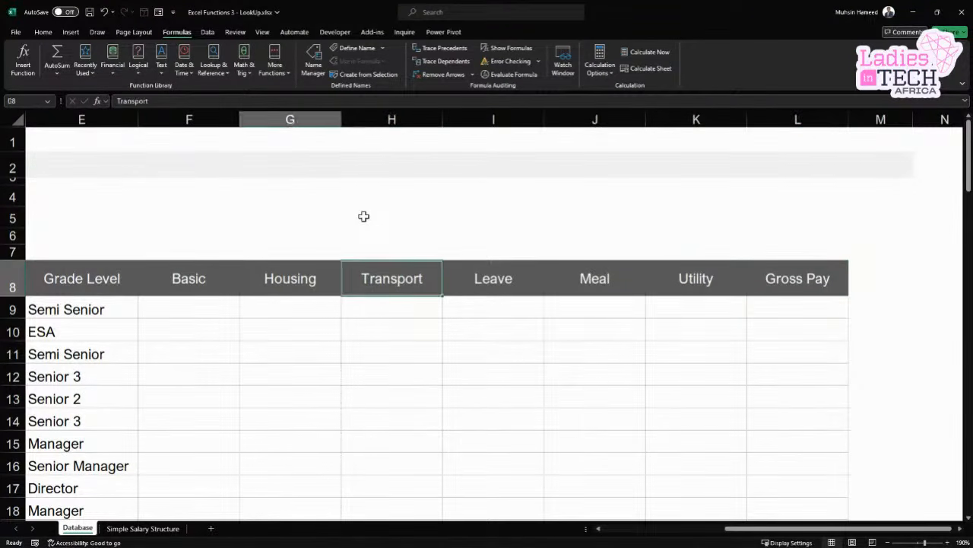
key(Left)
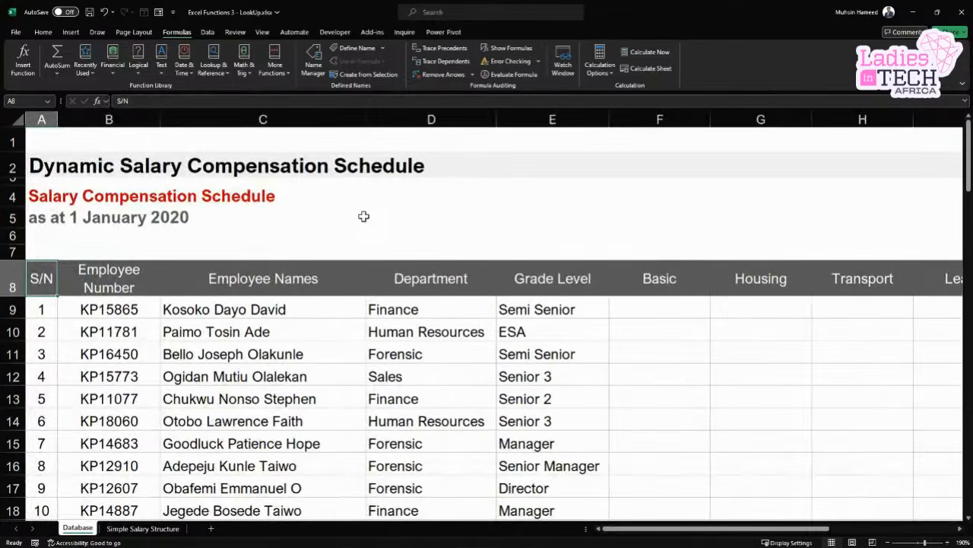
key(Right)
key(Right)
key(Right)
key(Right)
key(Right)
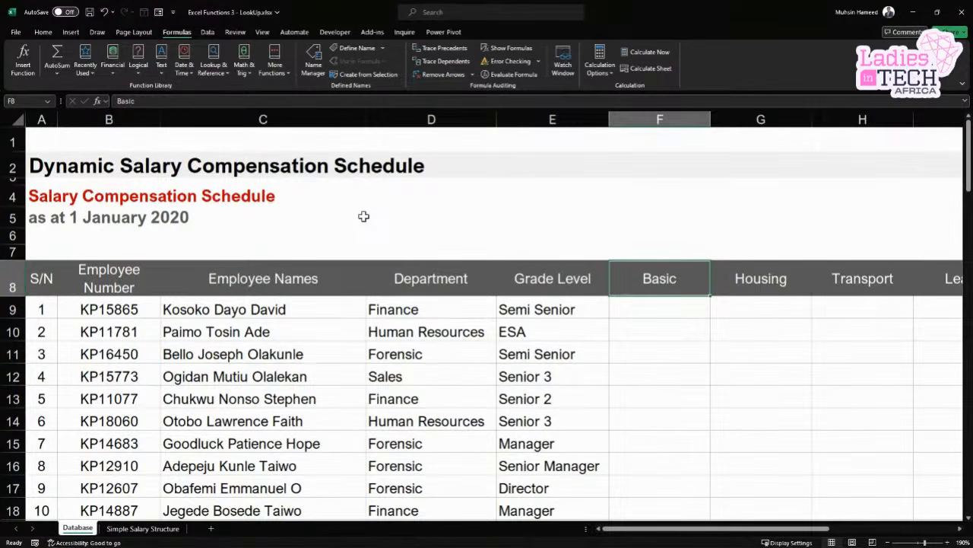
Examine the grade levels assigned to the first few employees in the Grade Level column
key(Left)
key(Down)
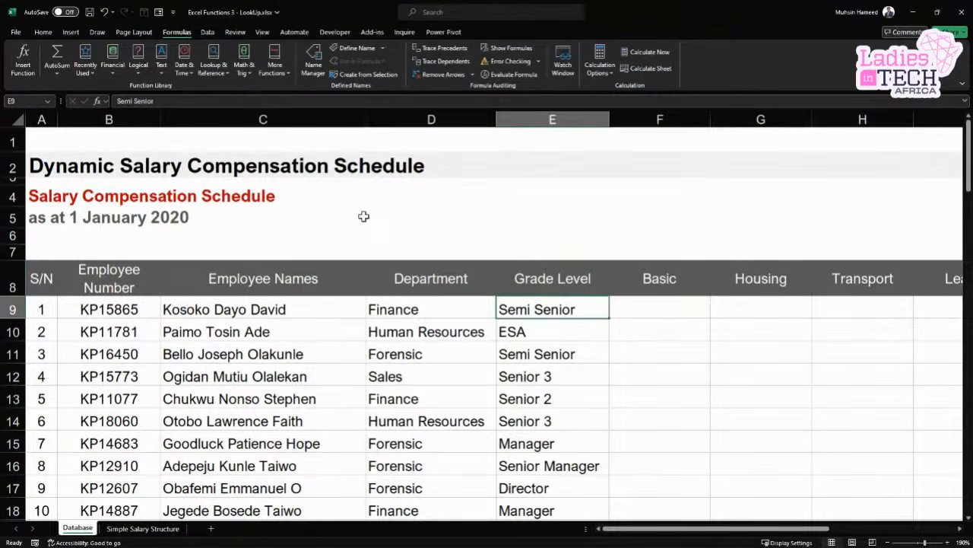
key(Down)
key(Down)
key(Down)
key(Down)
key(Down)
key(Up)
key(Up)
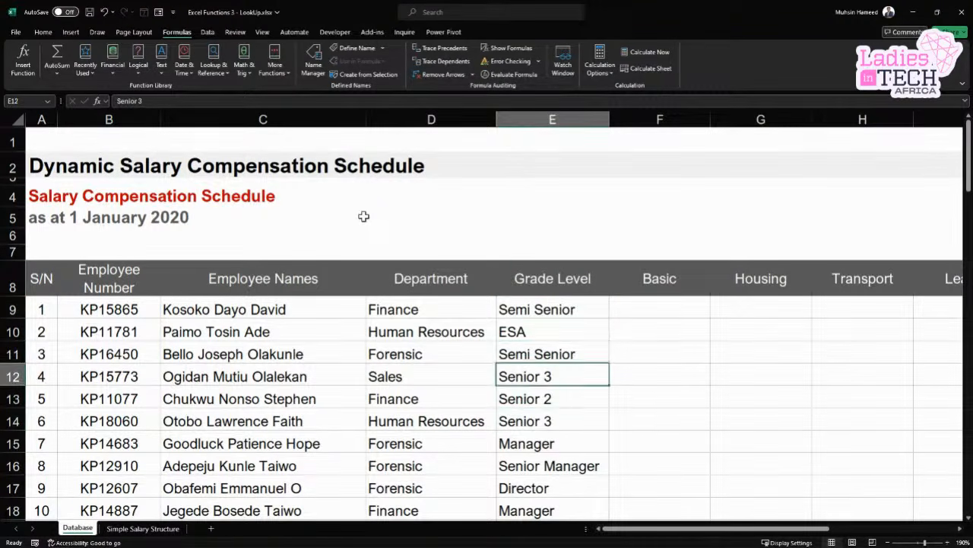
key(Up)
key(Up)
key(Up)
key(Up)
Examine the first employee's empty pay cells in row 9 from Basic through Gross Pay
key(Right)
key(Down)
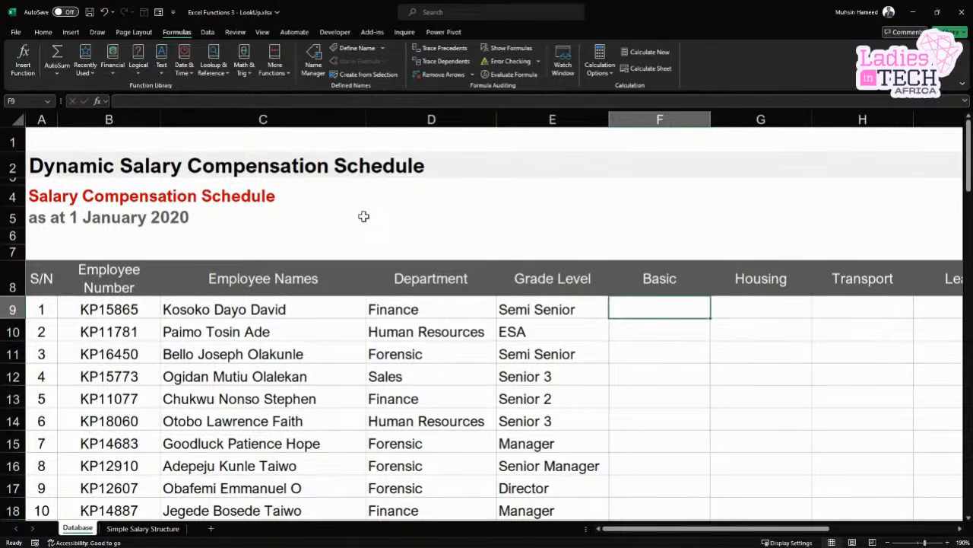
key(shift+space)
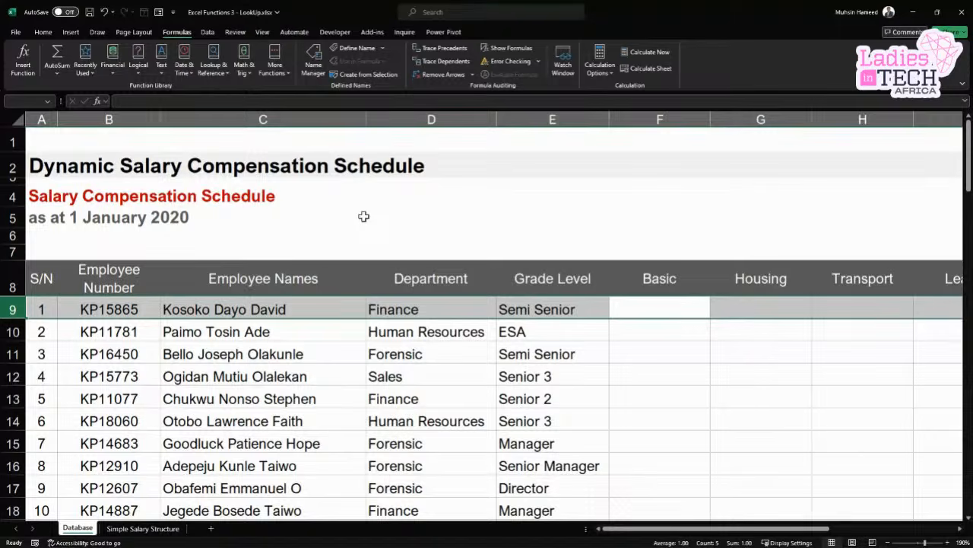
key(Right)
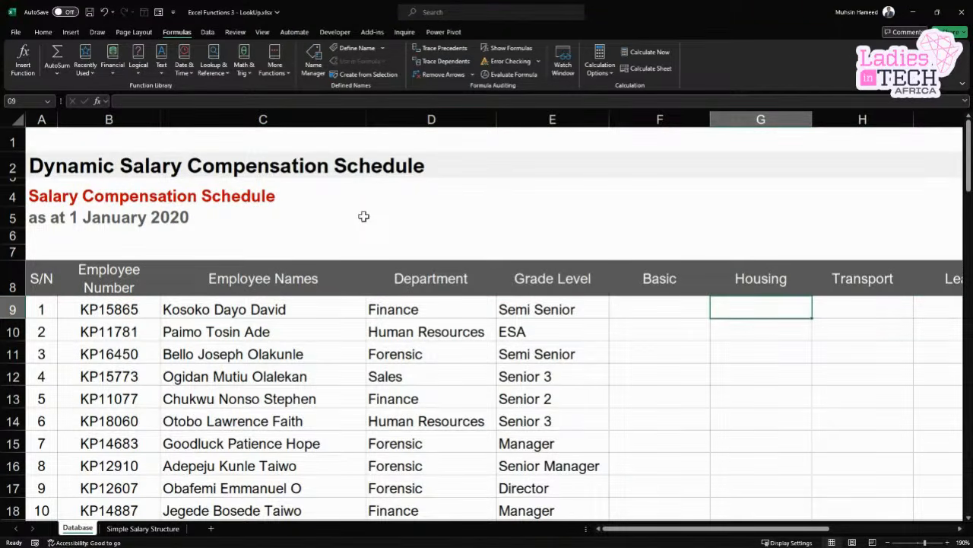
key(Right)
key(Right)
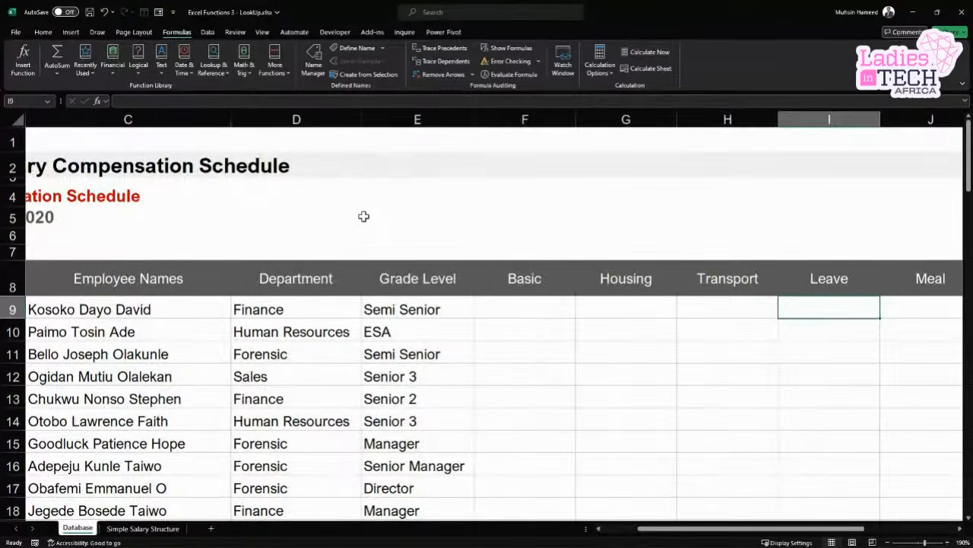
key(Right)
key(Right)
key(Right)
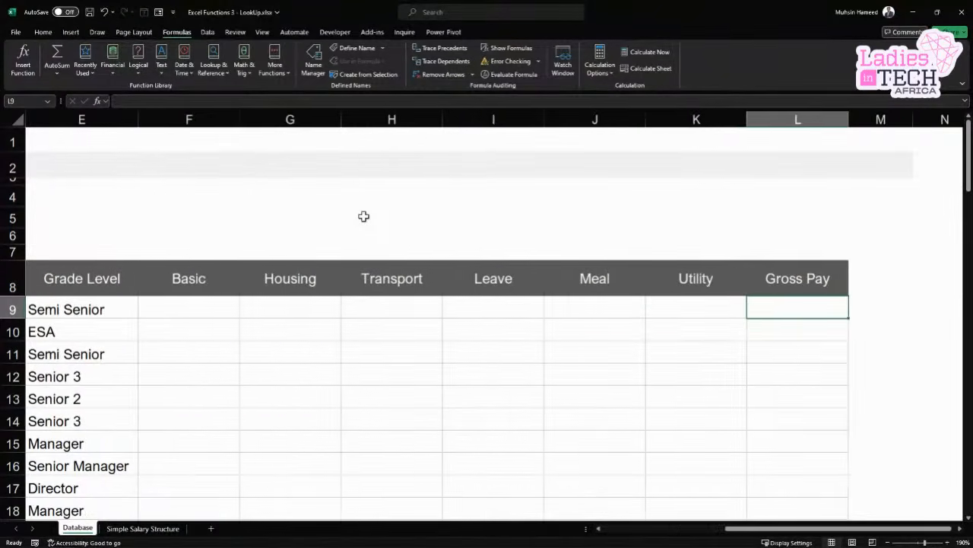
Review the first employee's details in row 9 from S/N to Grade Level, ending at cell F9
key(Left)
key(Left)
key(Left)
key(Left)
key(Left)
key(Left)
key(Left)
key(Left)
key(Left)
key(Left)
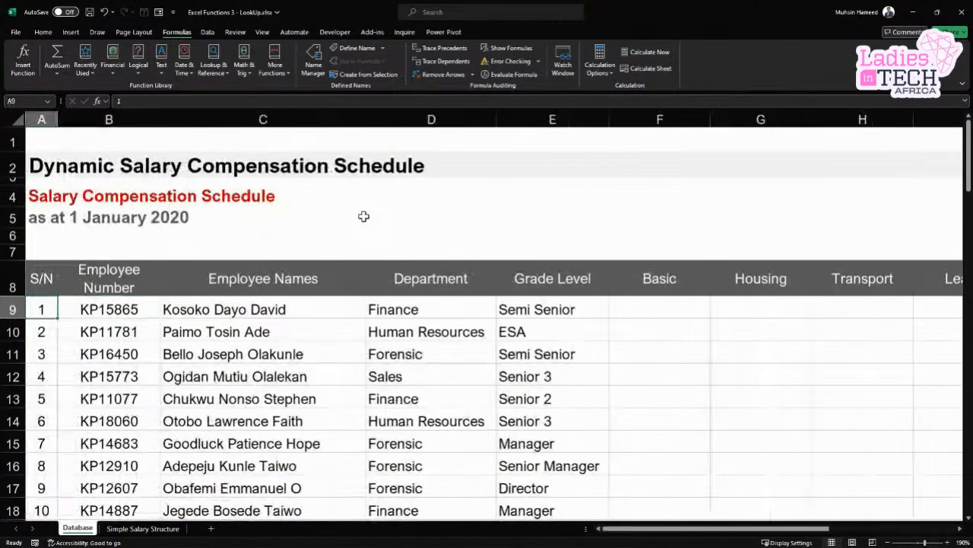
key(Right)
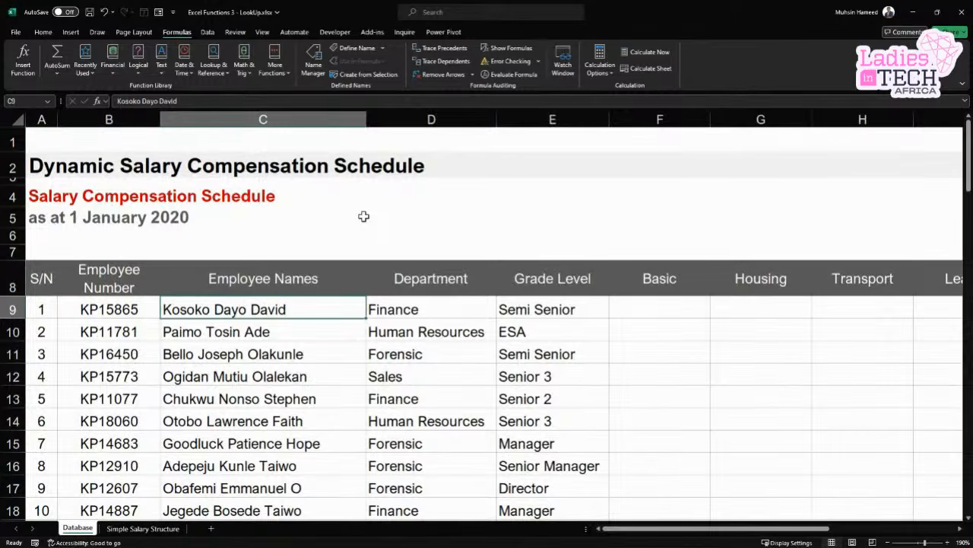
key(Right)
key(Right)
key(Right)
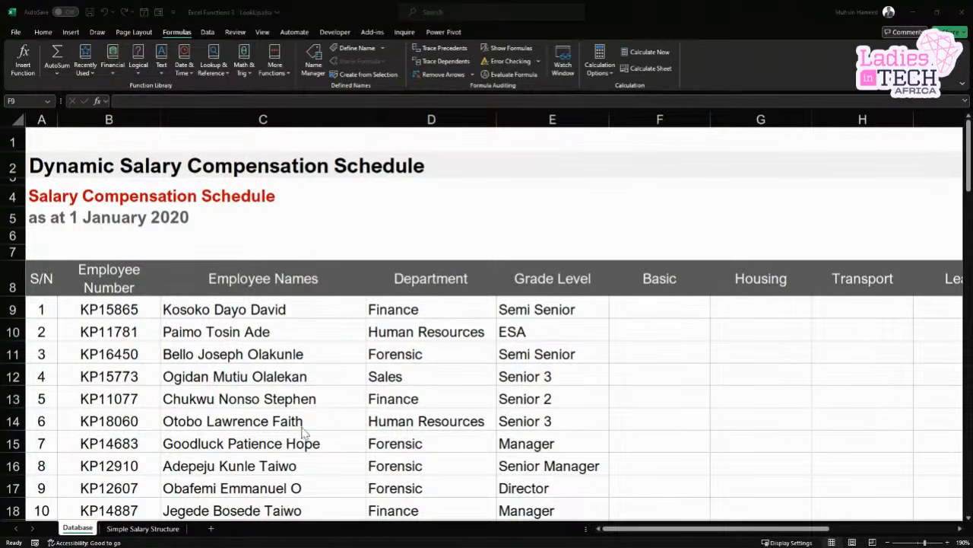
Open the Simple Salary Structure sheet and examine its grade levels and the pay amounts in C8:I16
click(158, 530)
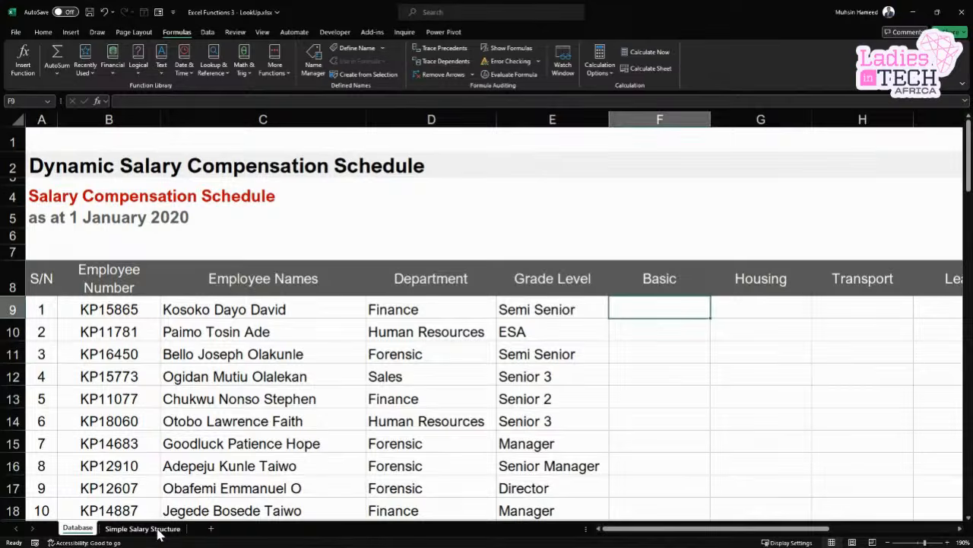
click(158, 531)
click(226, 367)
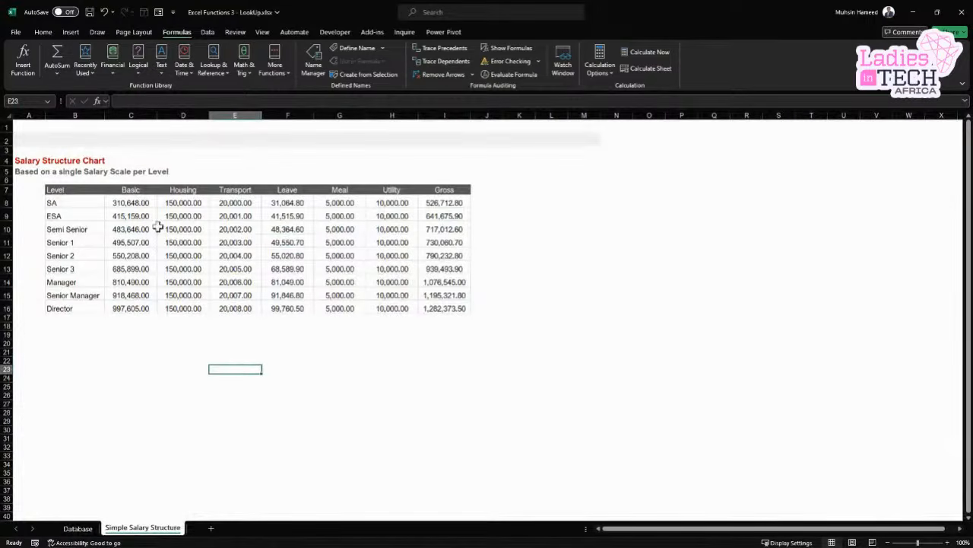
click(152, 203)
scroll(156, 204, up, 5)
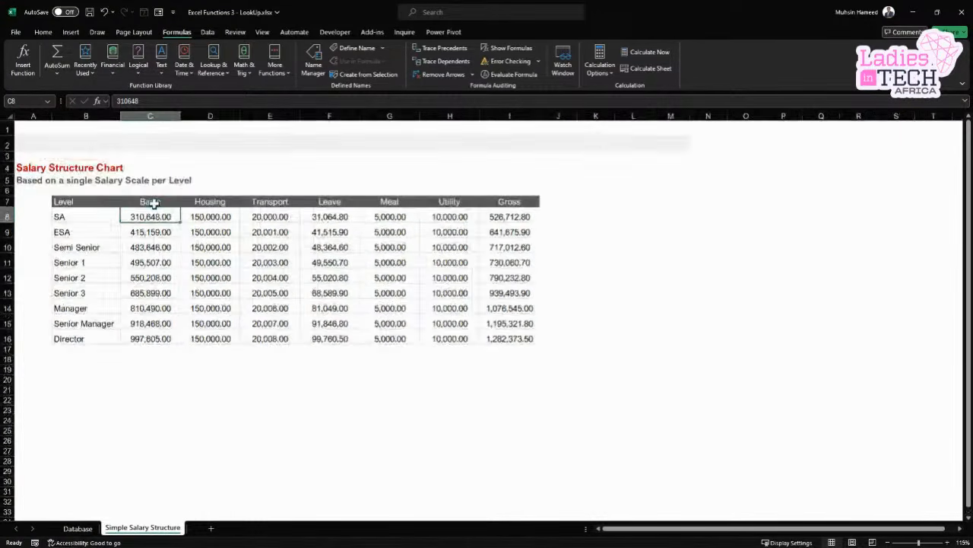
scroll(153, 203, up, 1)
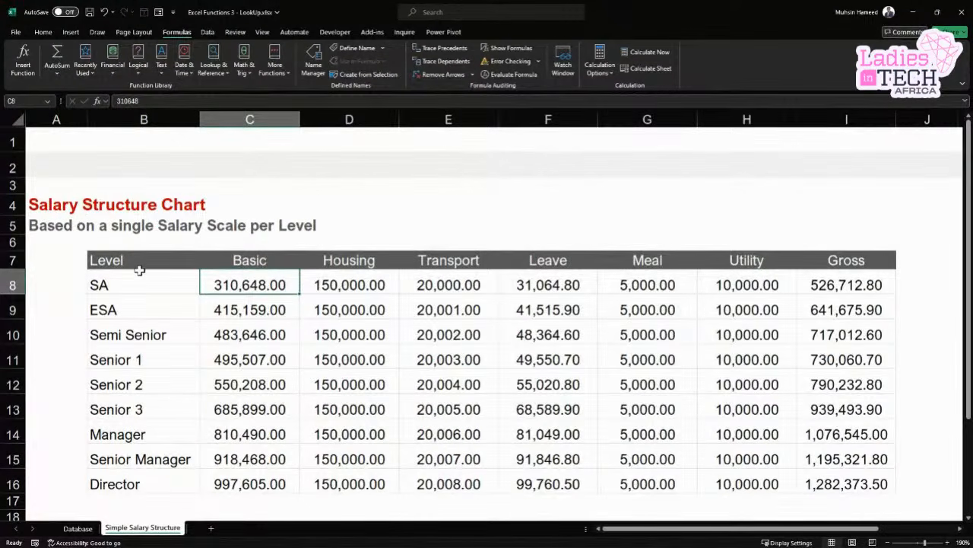
drag(140, 271, 134, 485)
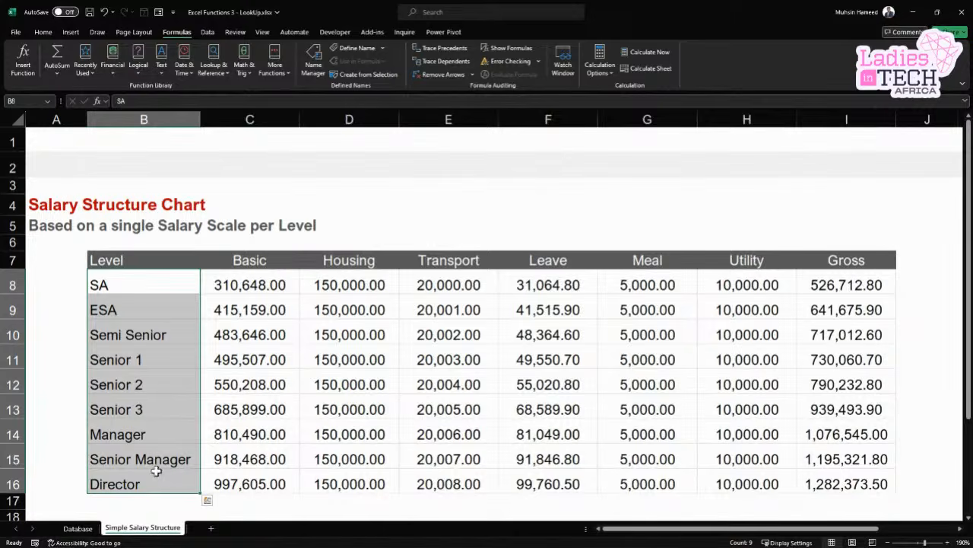
drag(239, 286, 836, 474)
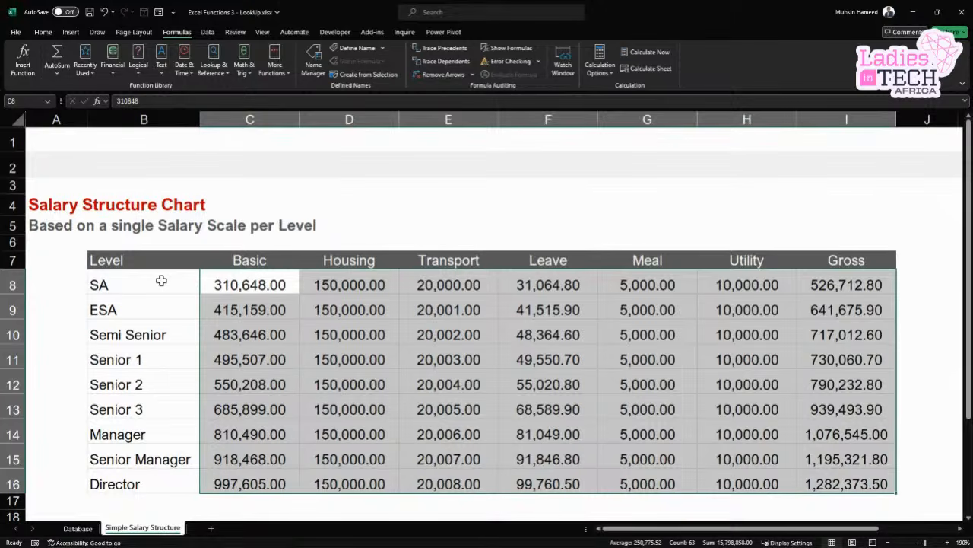
Review the SA level's pay components one by one from Basic to Gross in row 8
click(247, 284)
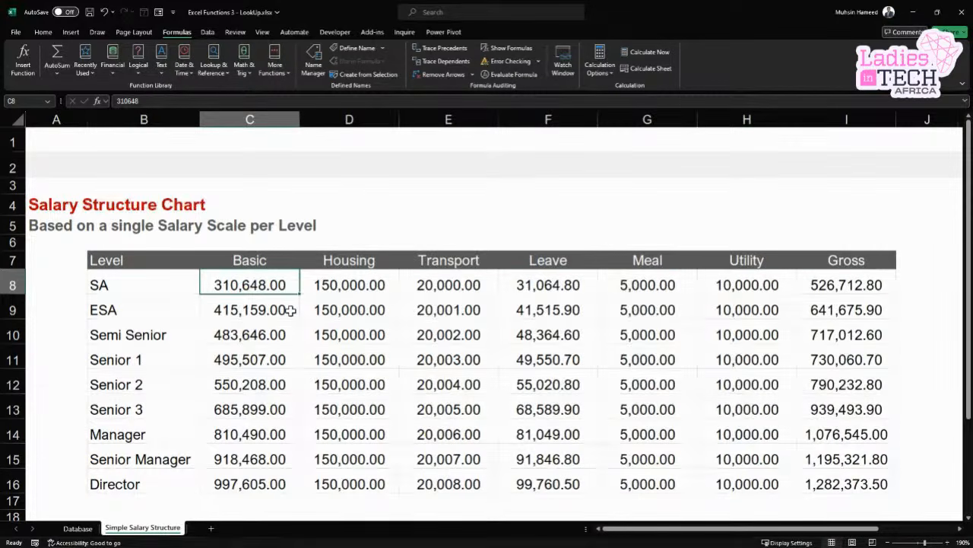
key(Right)
key(Right)
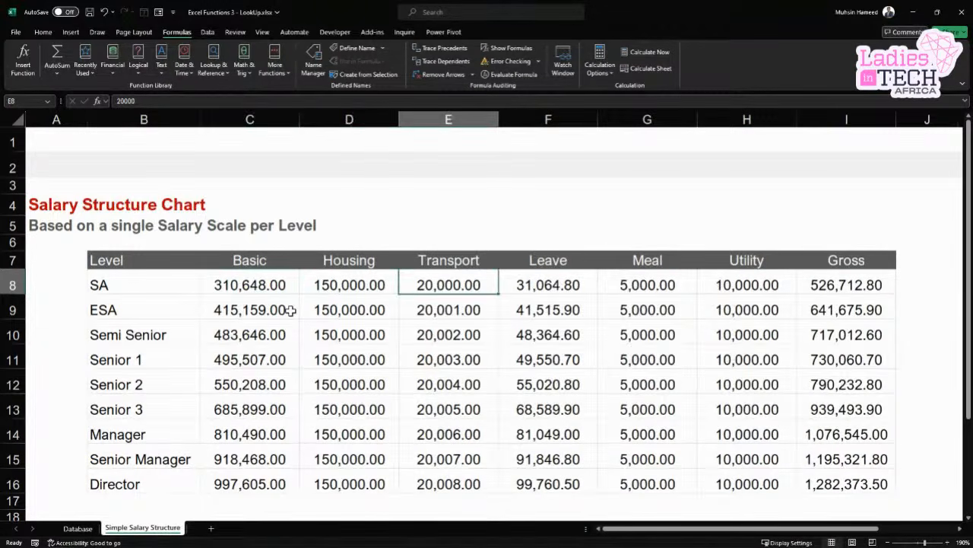
key(Right)
key(Right)
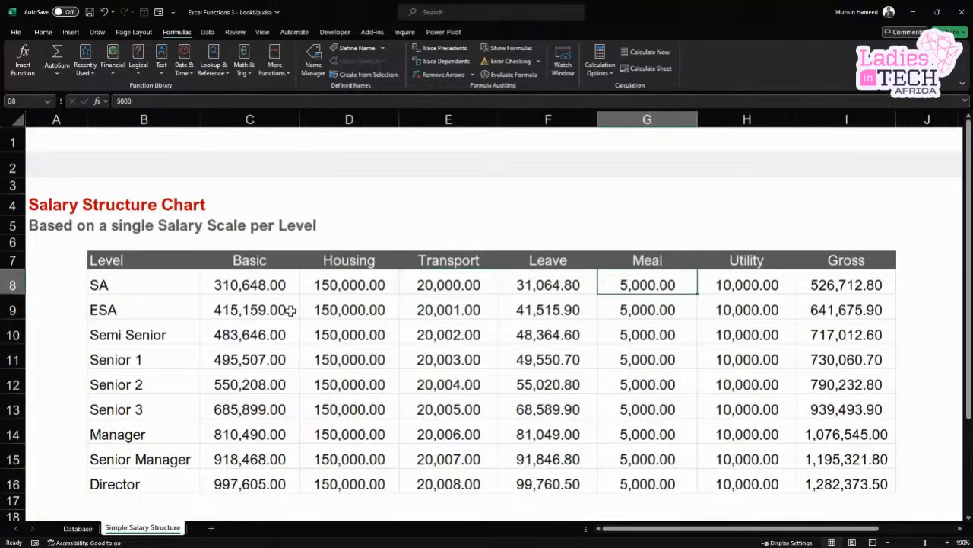
key(Right)
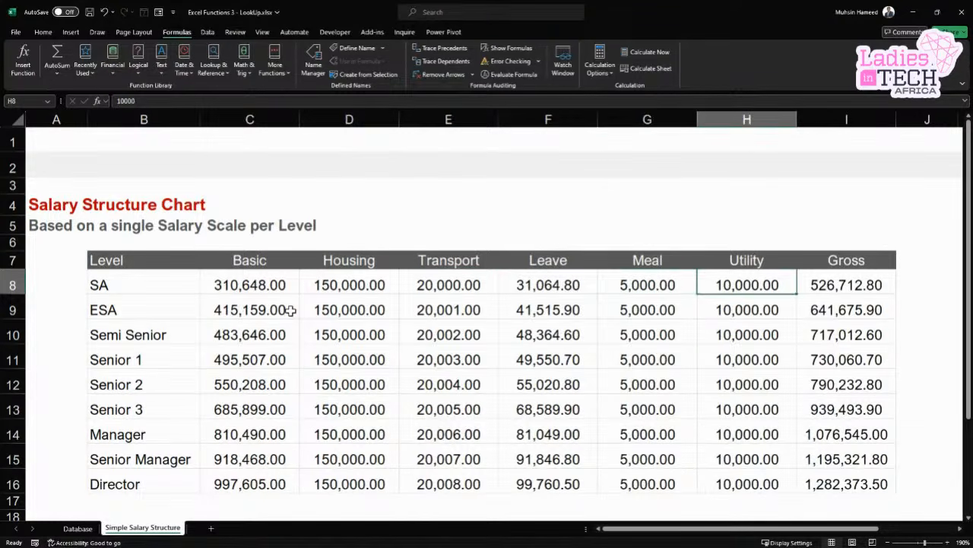
key(Right)
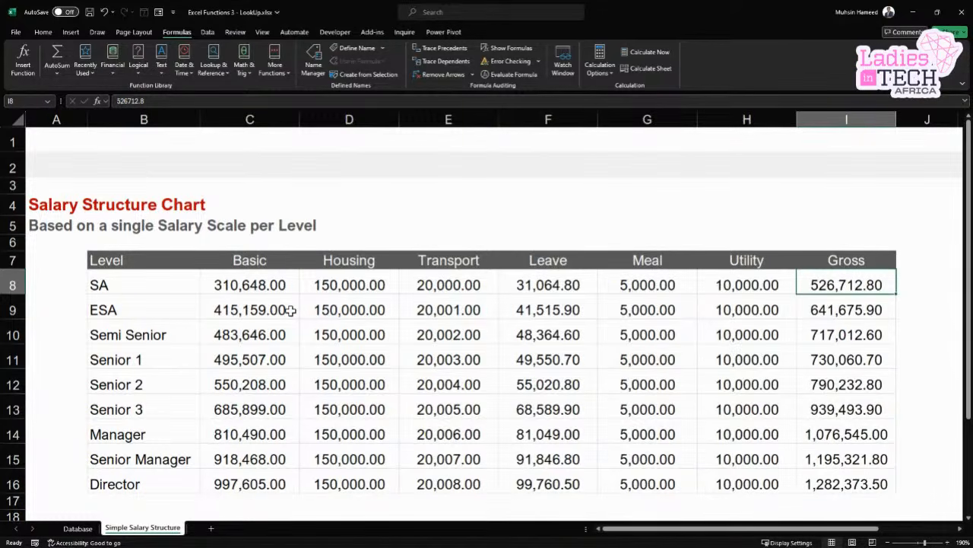
Return to the Database sheet and select the empty pay cells F9:H17
click(79, 528)
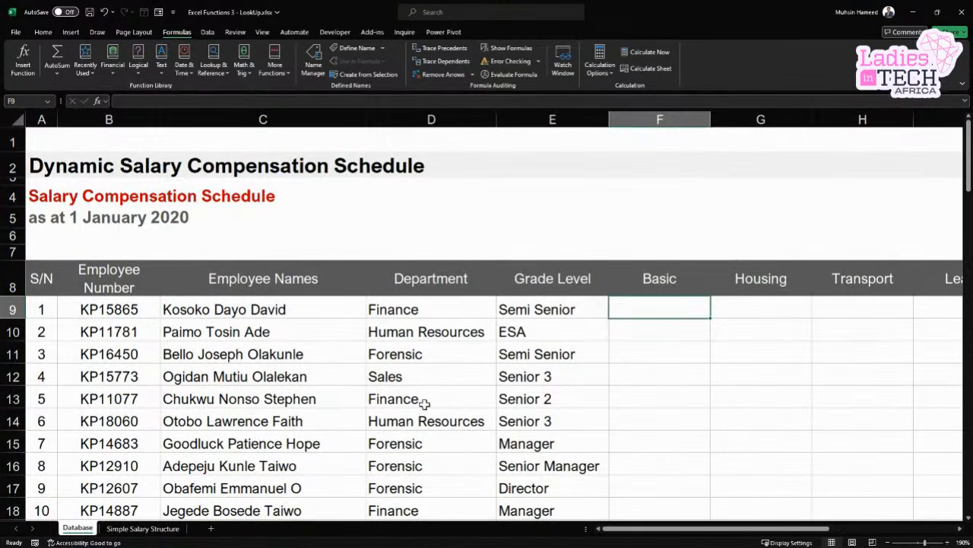
drag(658, 305, 842, 488)
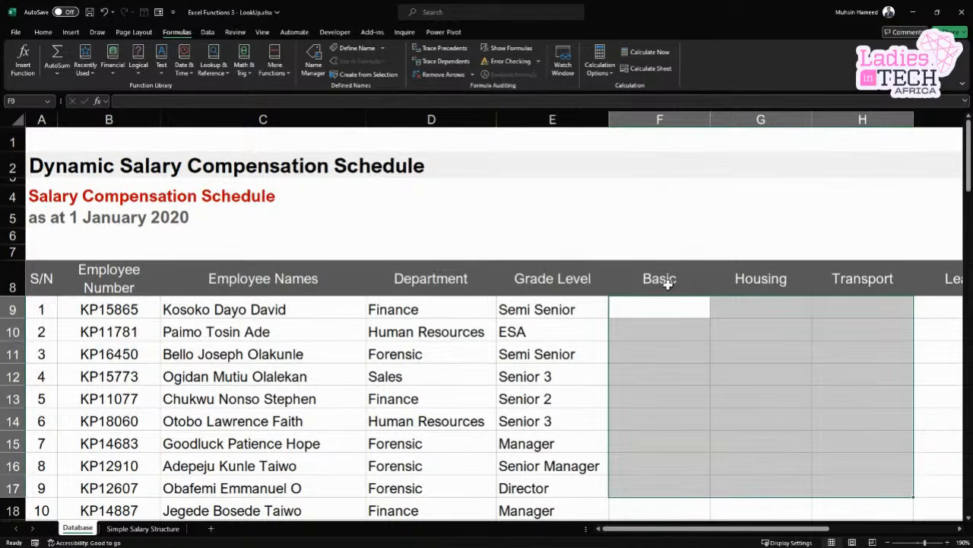
Compare the Database sheet's employee details and empty pay columns with the salary chart amounts in C7:G16 of Simple Salary Structure
drag(667, 283, 878, 456)
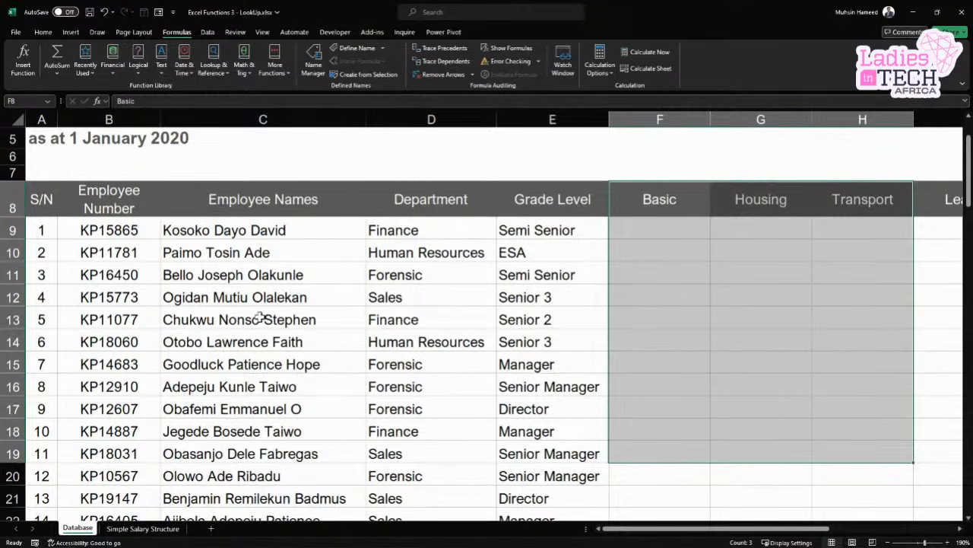
click(143, 528)
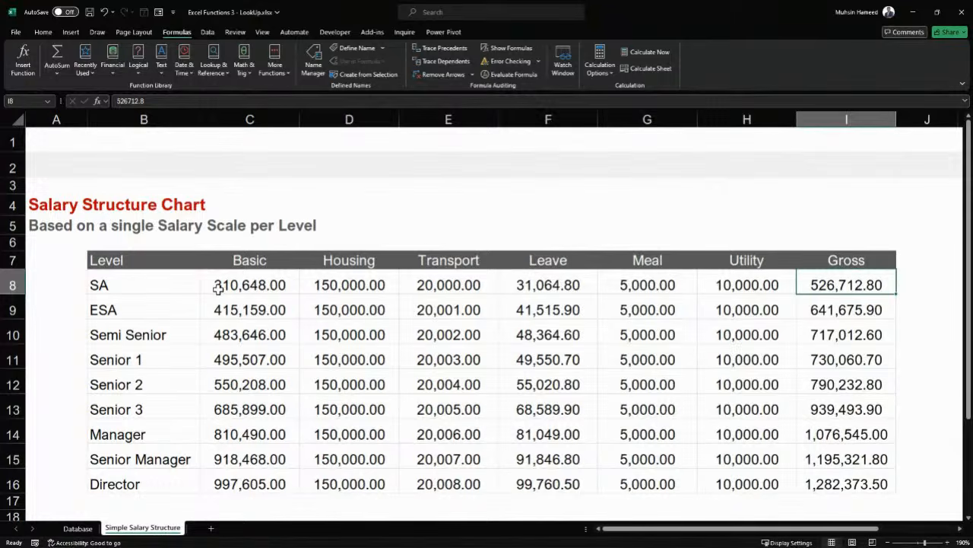
click(79, 528)
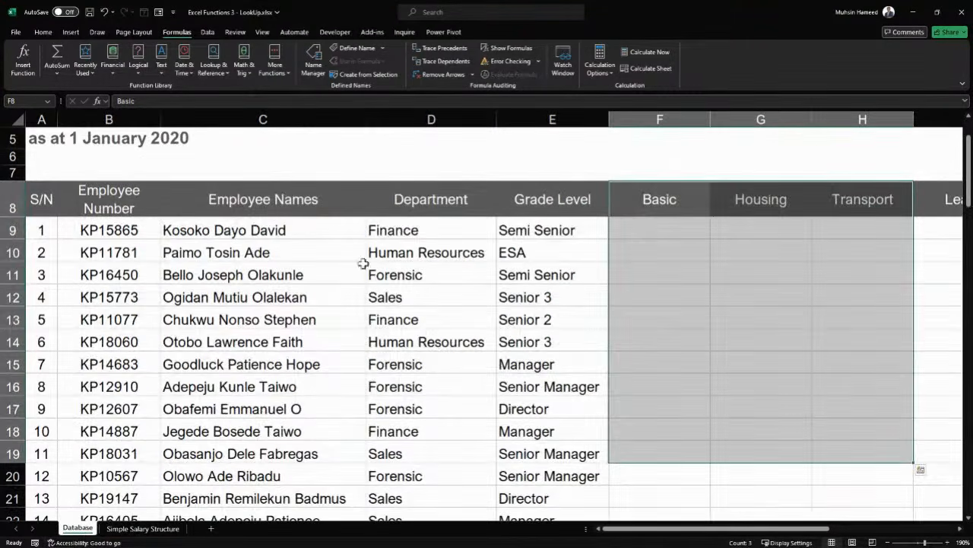
drag(263, 199, 200, 493)
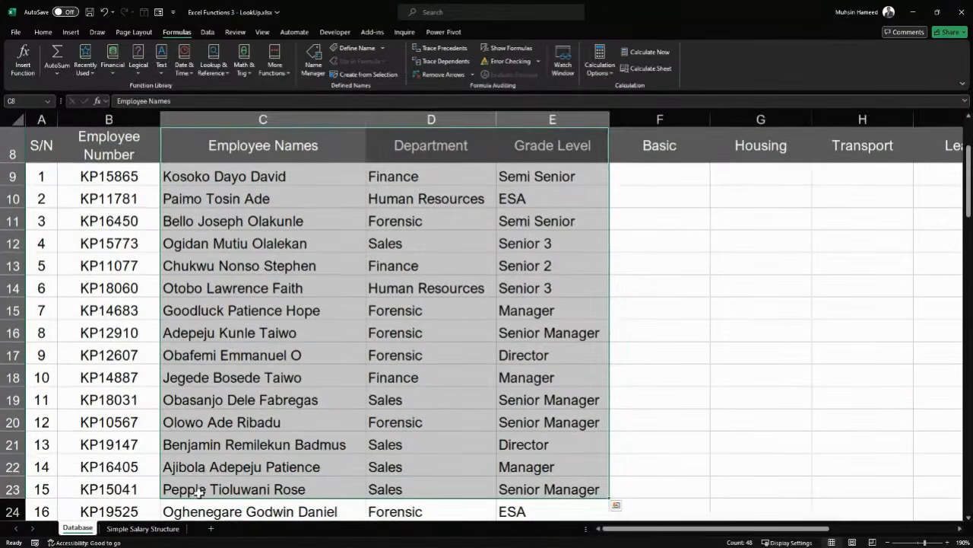
click(162, 529)
drag(212, 266, 659, 487)
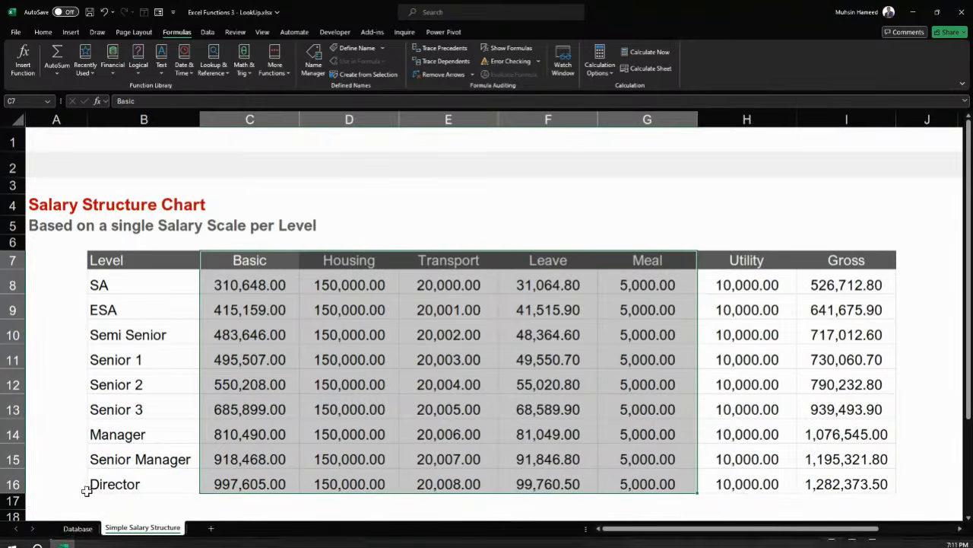
Check the Database sheet against the Simple Salary Structure sheet, ending with the Basic to Leave columns selected in Database cells F8:I19
click(77, 528)
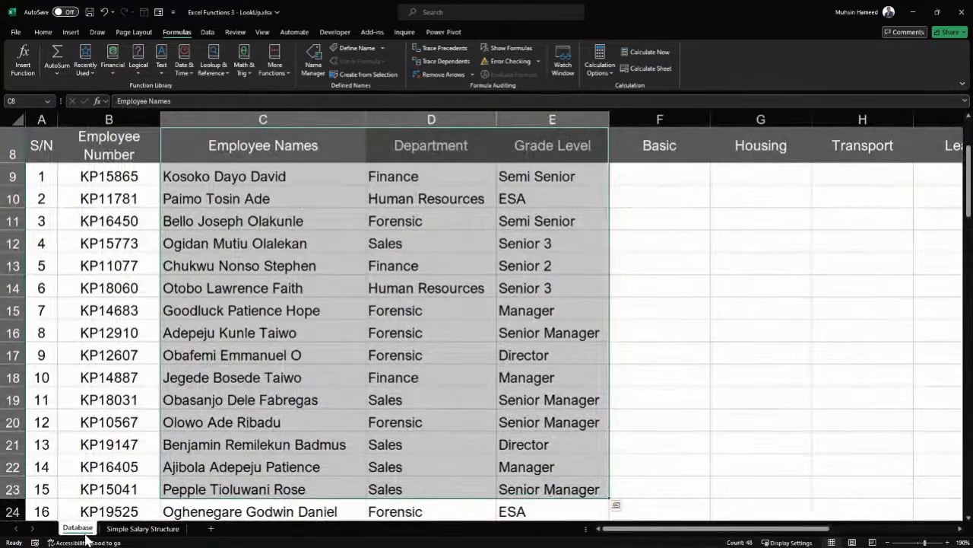
click(176, 421)
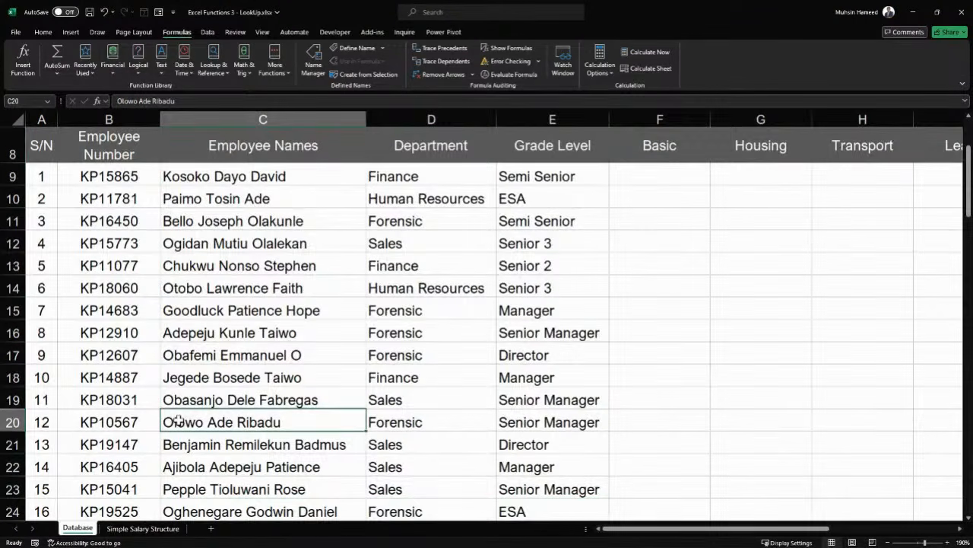
click(143, 528)
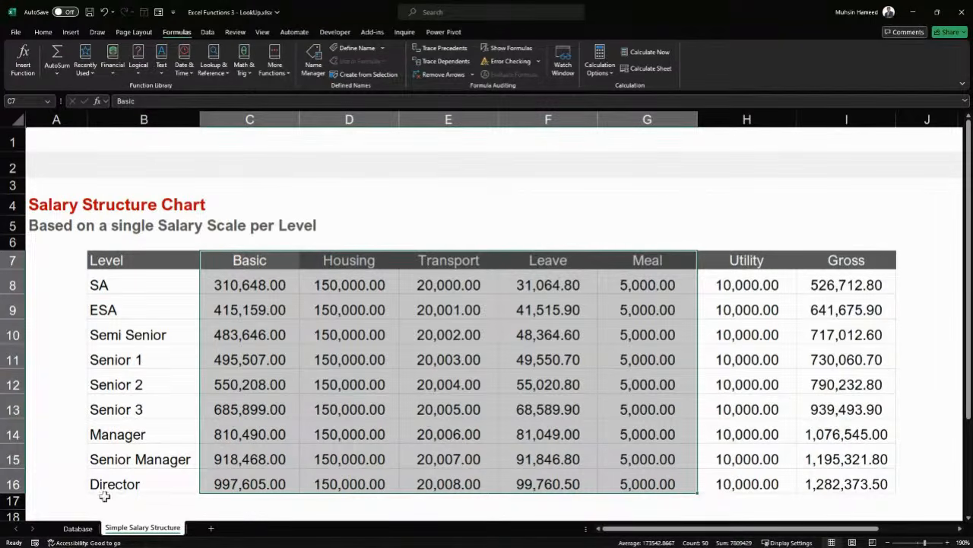
click(77, 528)
scroll(488, 216, right, 3)
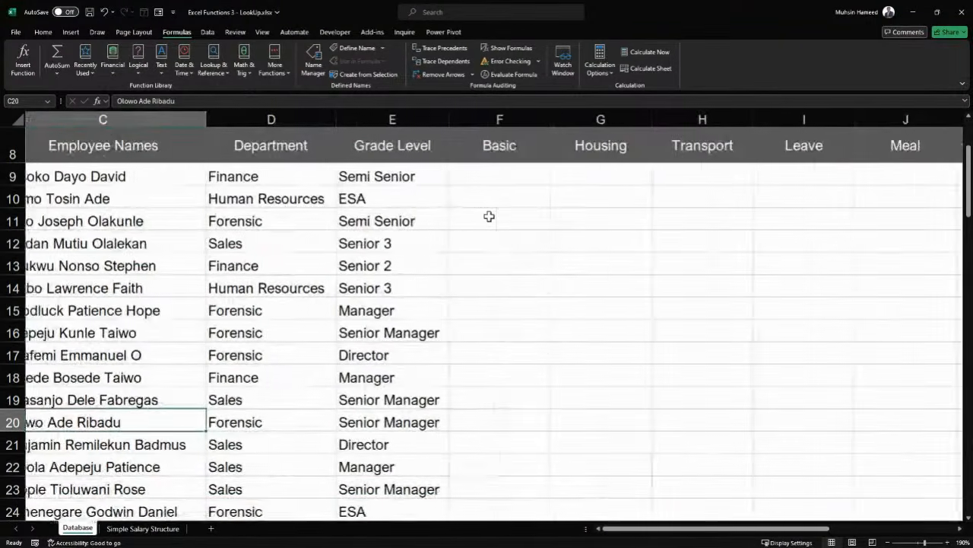
drag(494, 145, 810, 393)
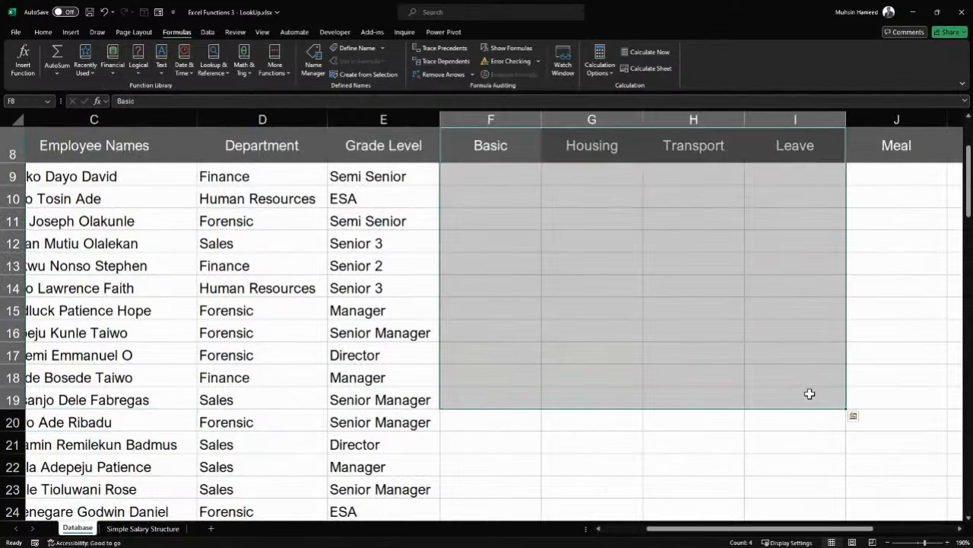
Review the pay amounts in C8:F15 of the Simple Salary Structure sheet and return to the Database sheet's header area
click(143, 528)
click(266, 274)
drag(266, 271, 517, 448)
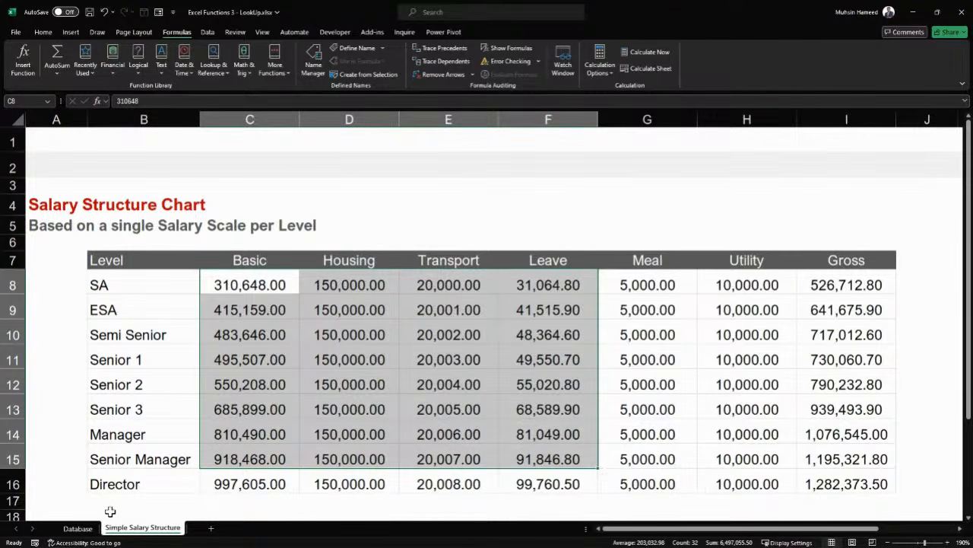
click(77, 528)
scroll(452, 370, up, 3)
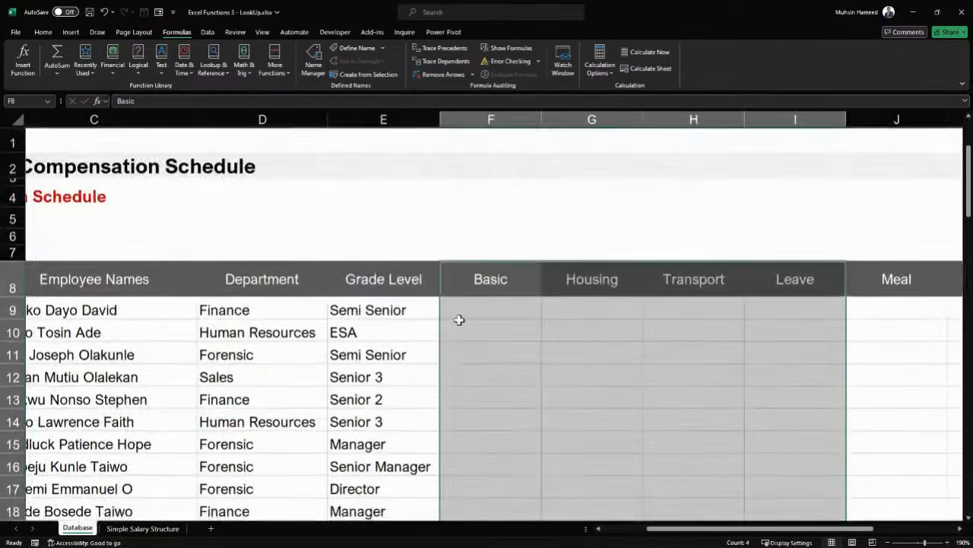
Enter the notes Workbook in cell E4 and Worksheet in cell E5, above the Grade Level header
click(454, 190)
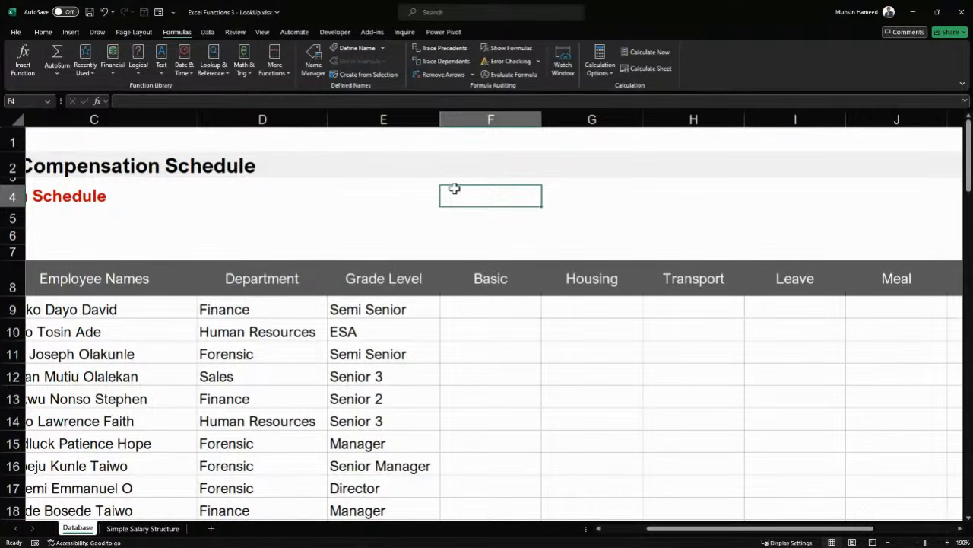
scroll(265, 295, left, 1)
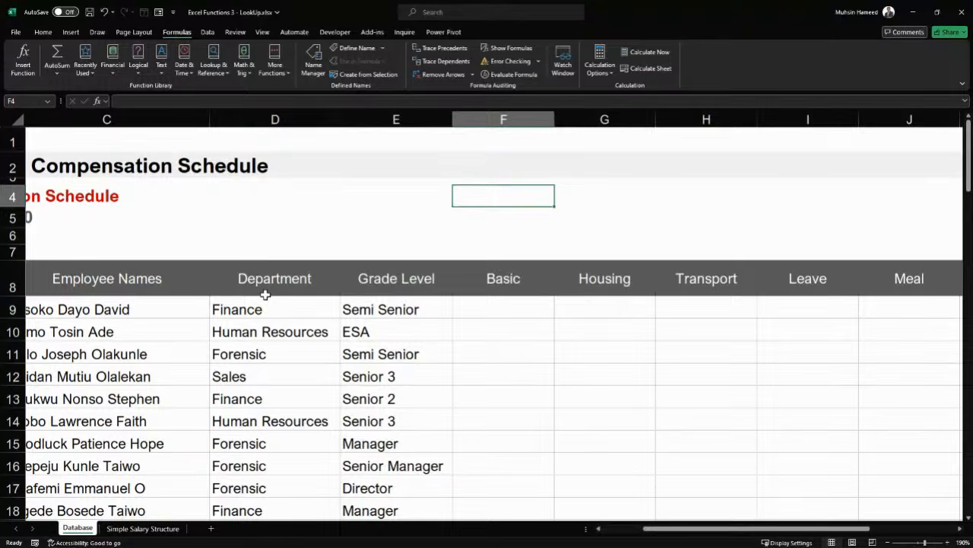
click(402, 249)
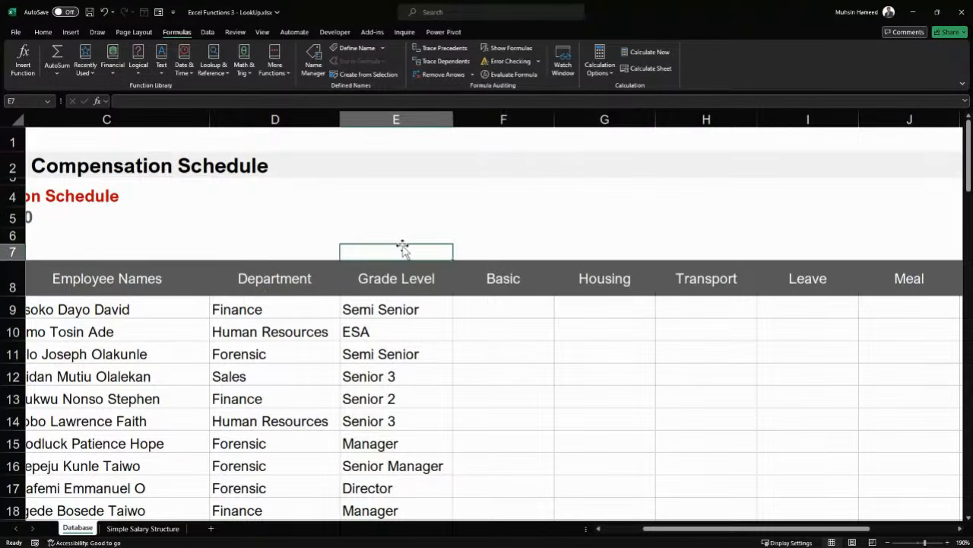
click(373, 191)
text(W)
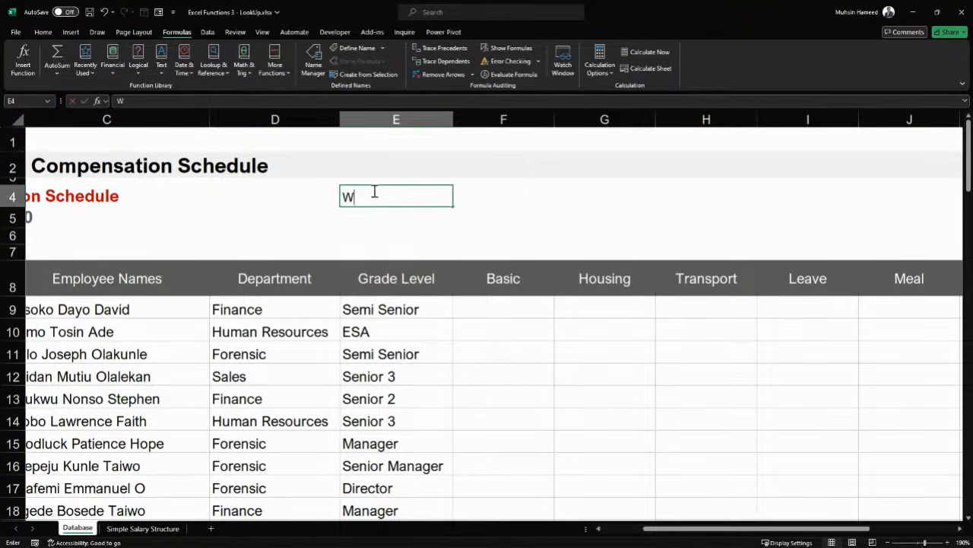
text(orkbook)
key(Return)
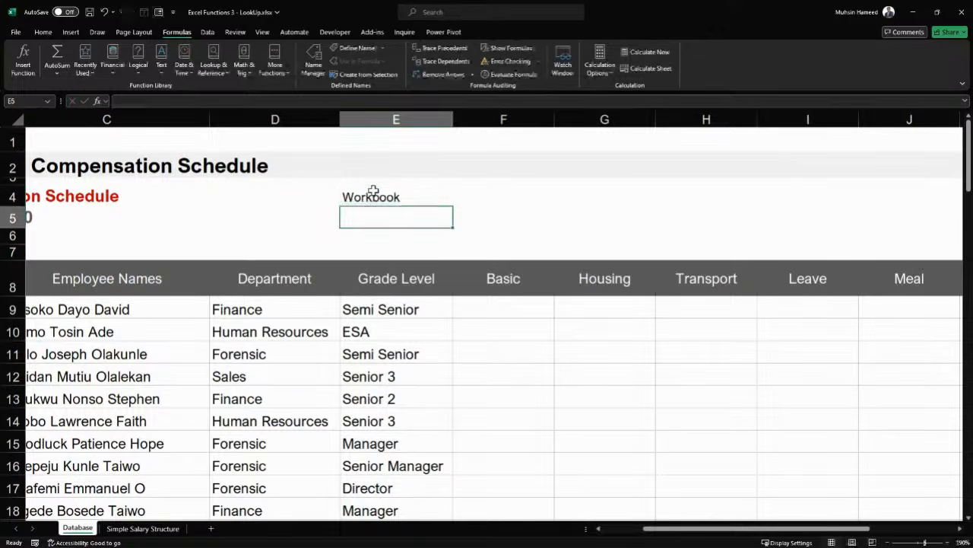
text(Works)
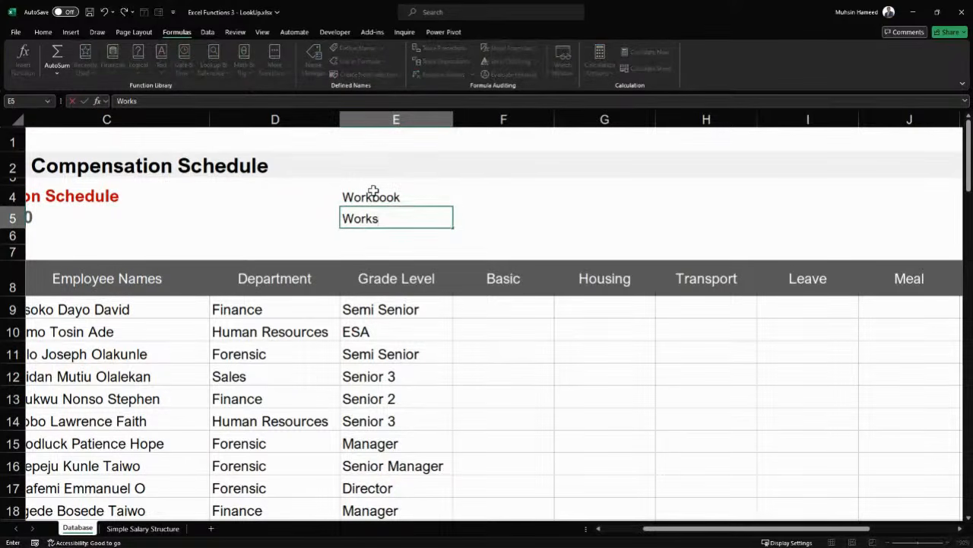
text(heet)
key(Return)
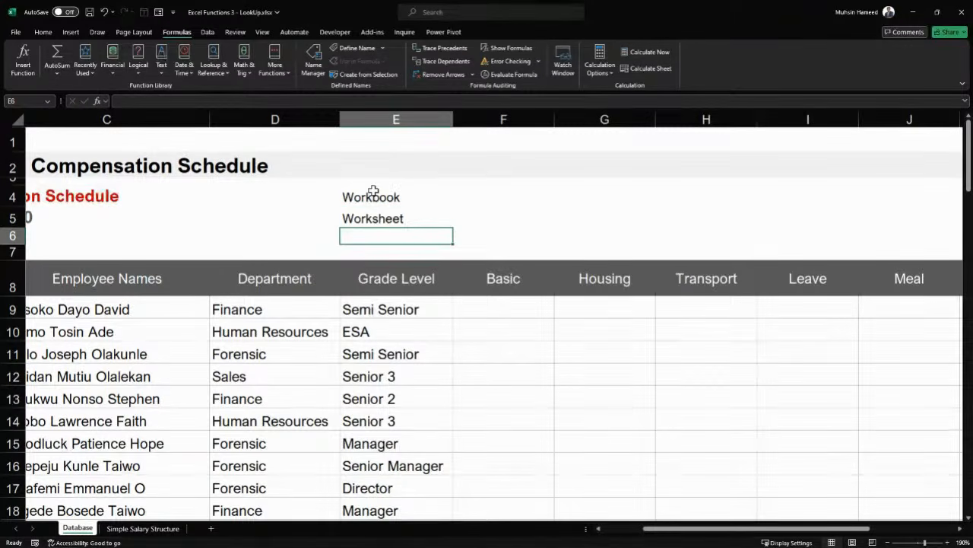
Add the note Portion of the same worksheet in cell E6
text(Portion of)
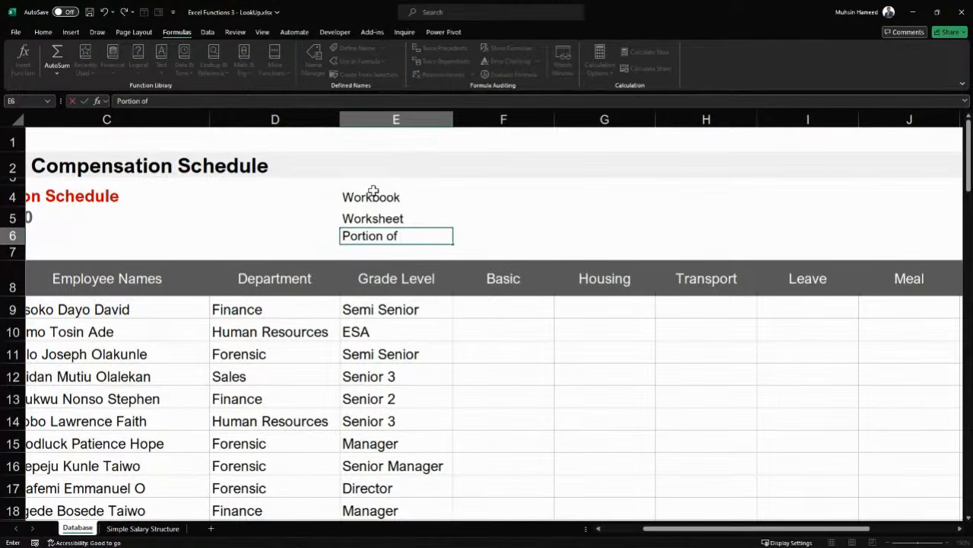
text( the same)
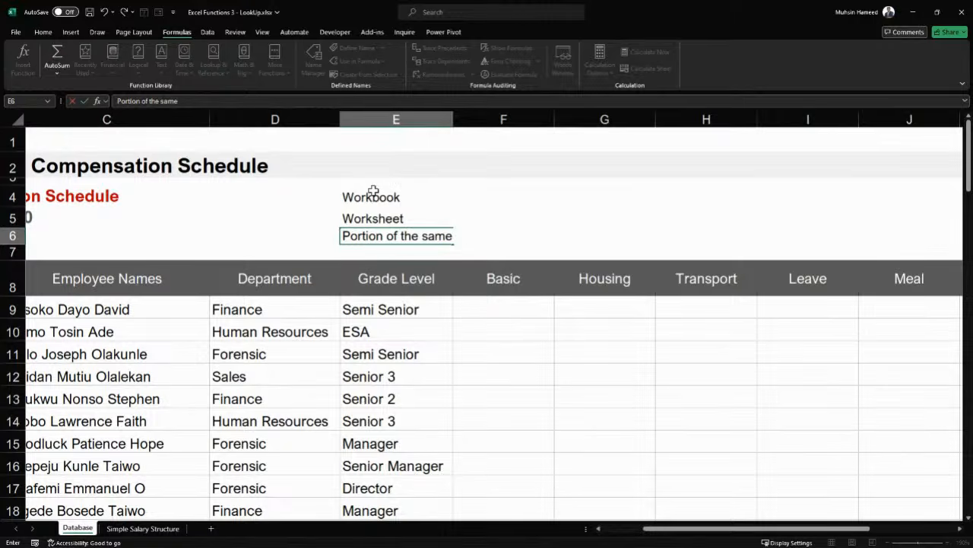
text( worksheet)
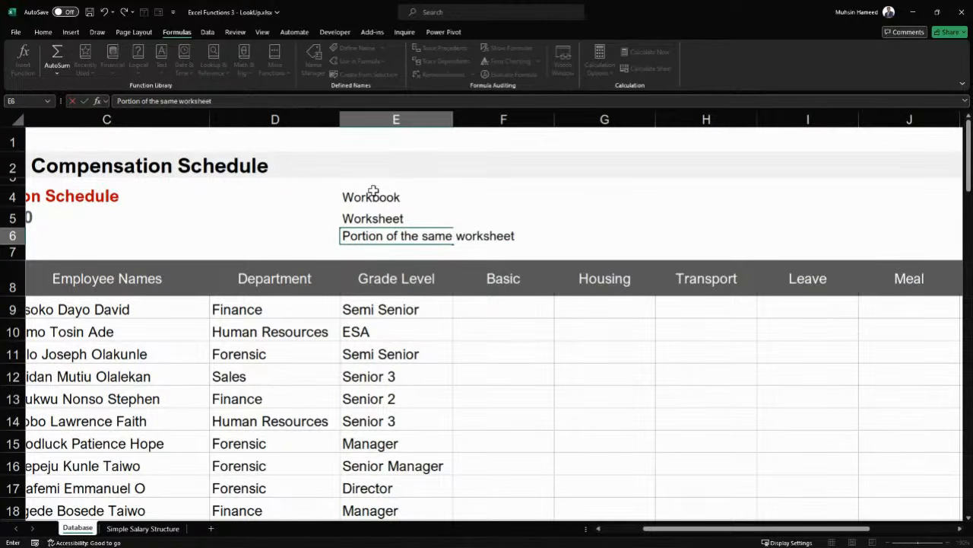
key(Return)
Review the table from Department to Leave in D8:I18 and clear the three notes in E4:E6
click(374, 190)
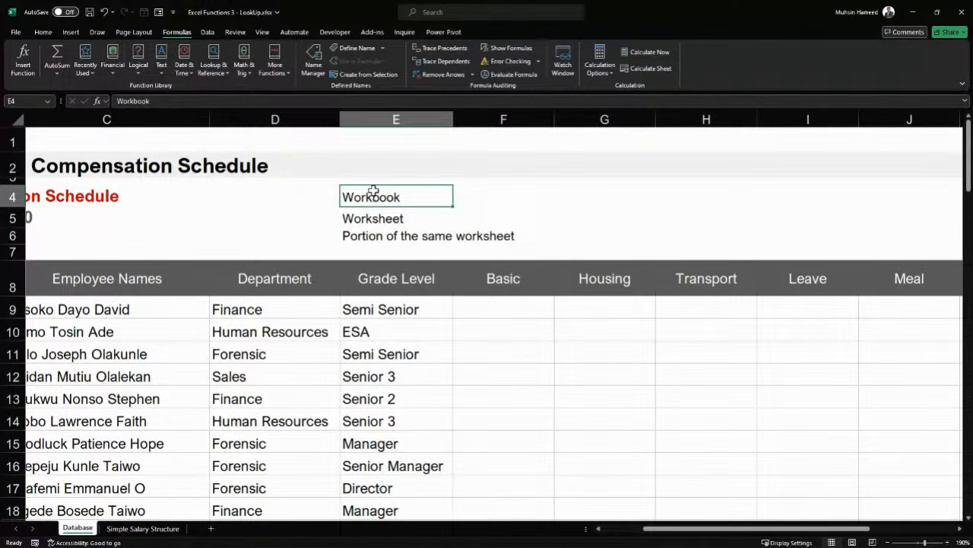
drag(298, 289, 822, 512)
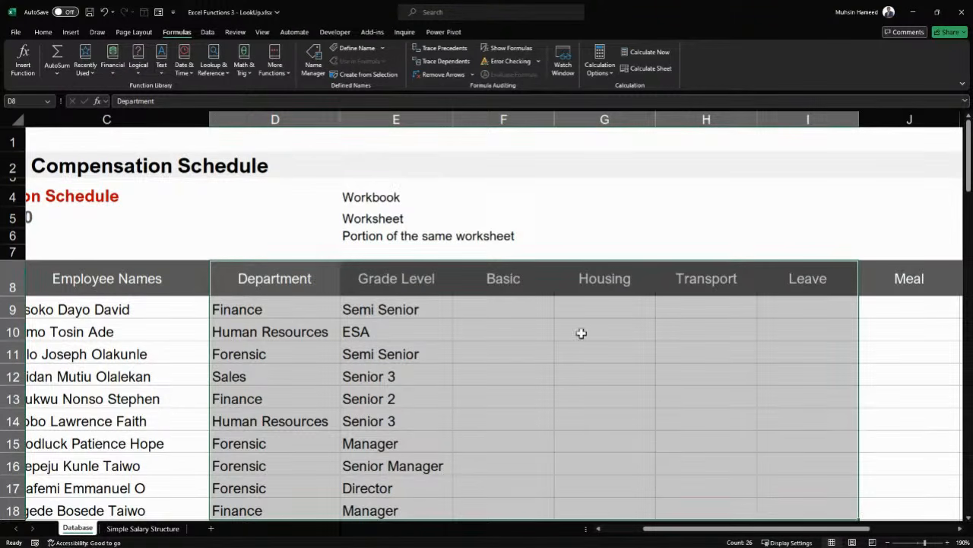
click(382, 198)
drag(383, 197, 385, 240)
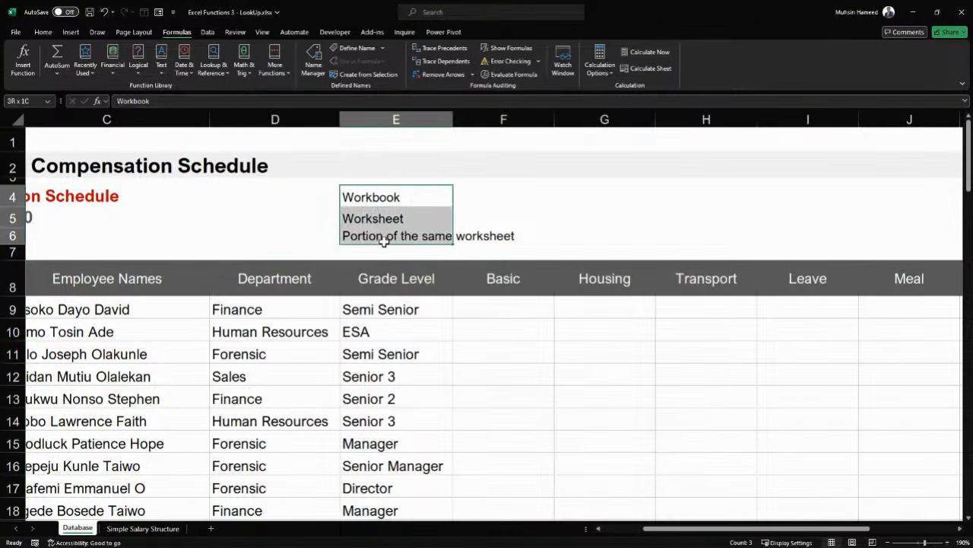
key(Delete)
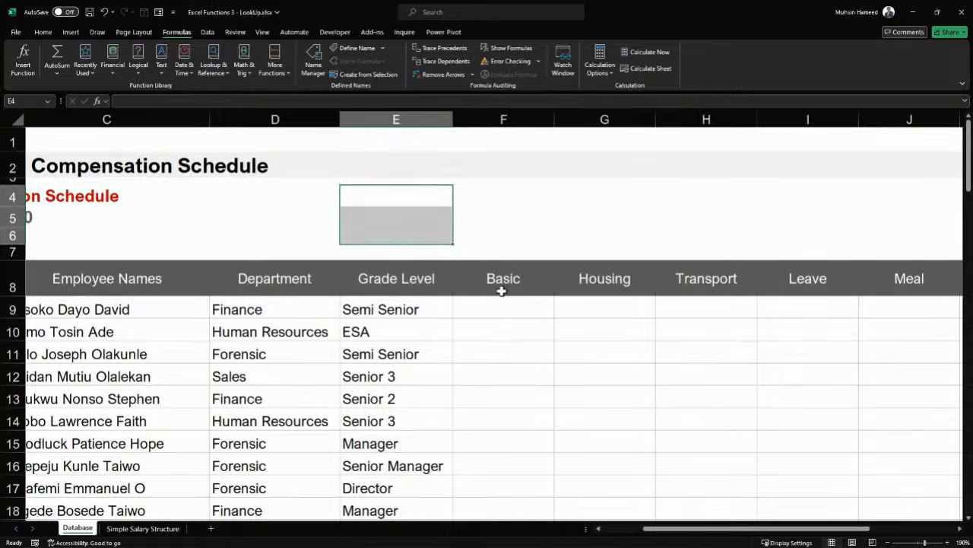
Browse the list of available Lookup & Reference functions and close it without inserting one, leaving cell C6 selected
ctrl+scroll(502, 291, up, 1)
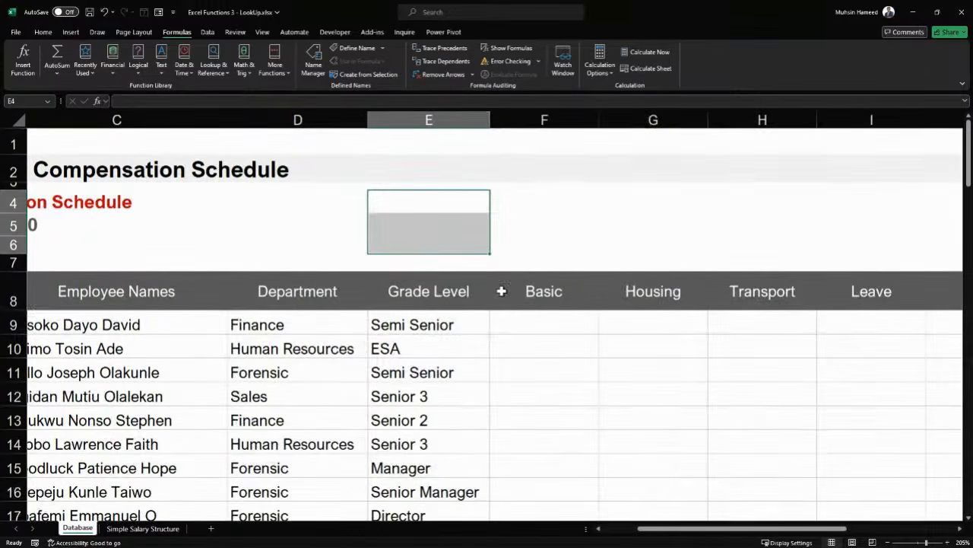
scroll(491, 336, down, 2)
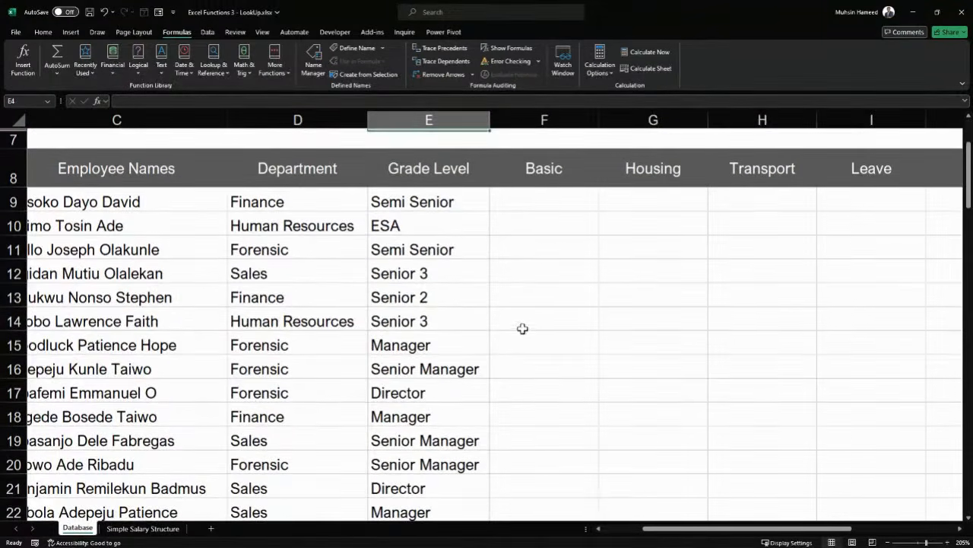
scroll(517, 327, left, 3)
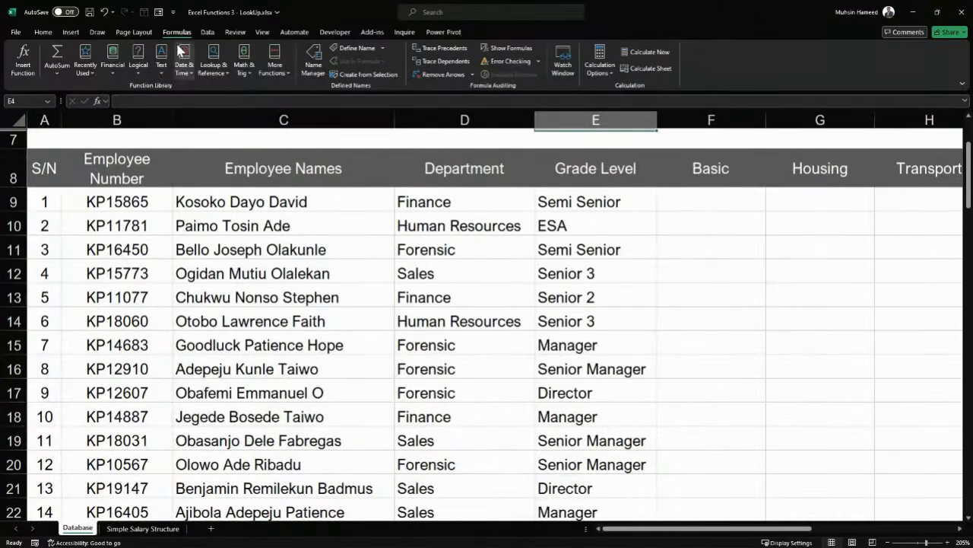
scroll(181, 37, up, 2)
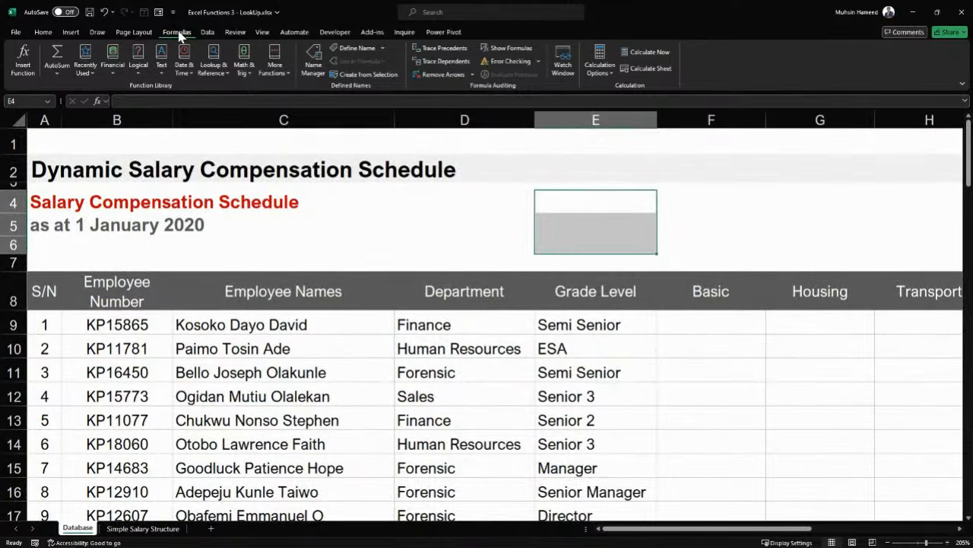
click(247, 243)
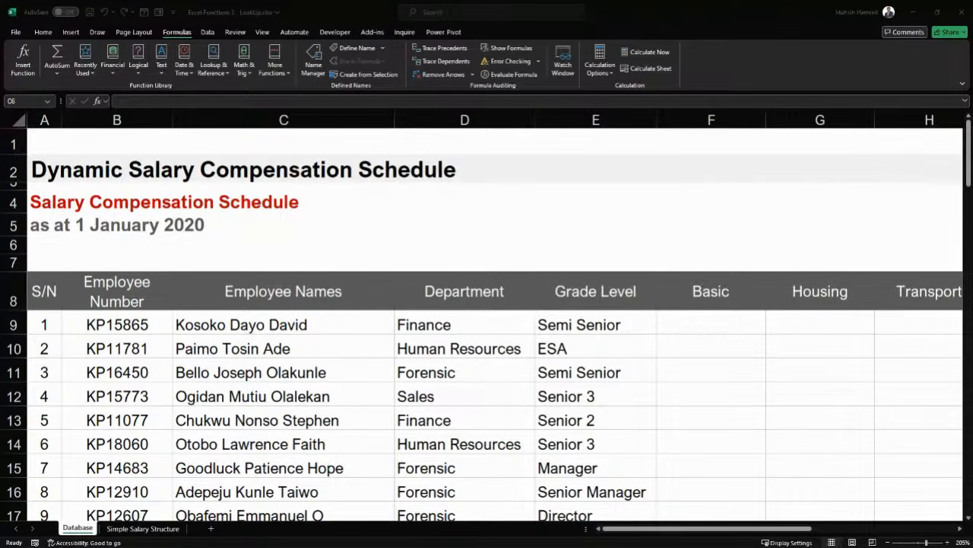
click(368, 222)
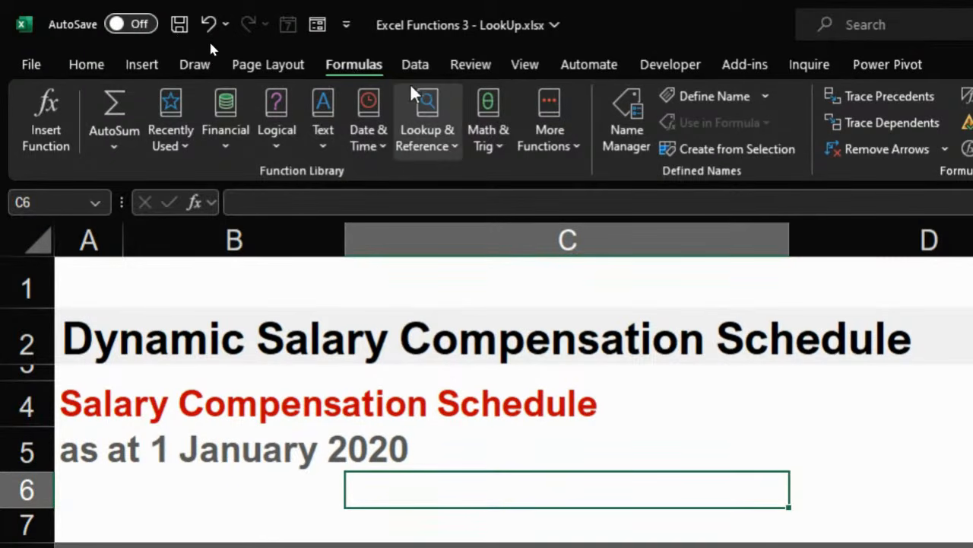
click(455, 145)
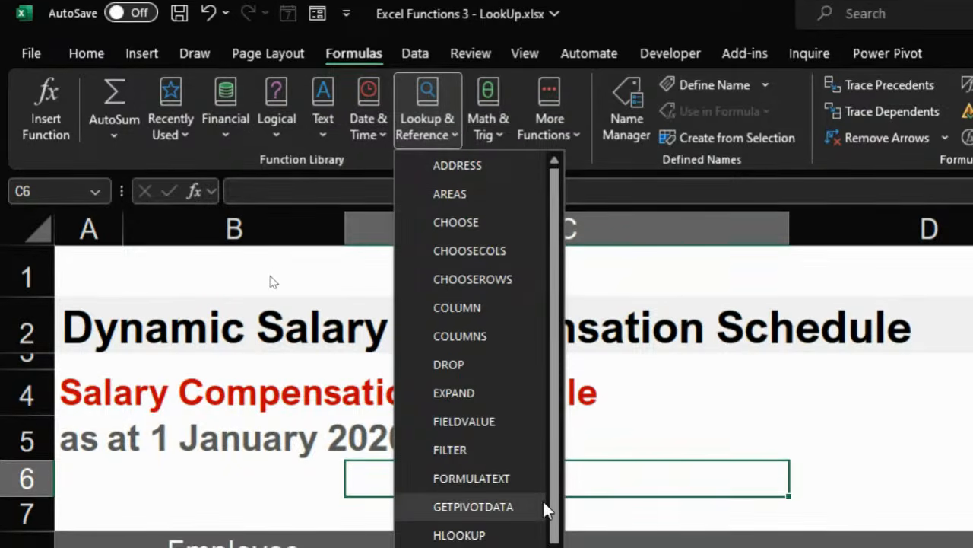
scroll(515, 407, down, 5)
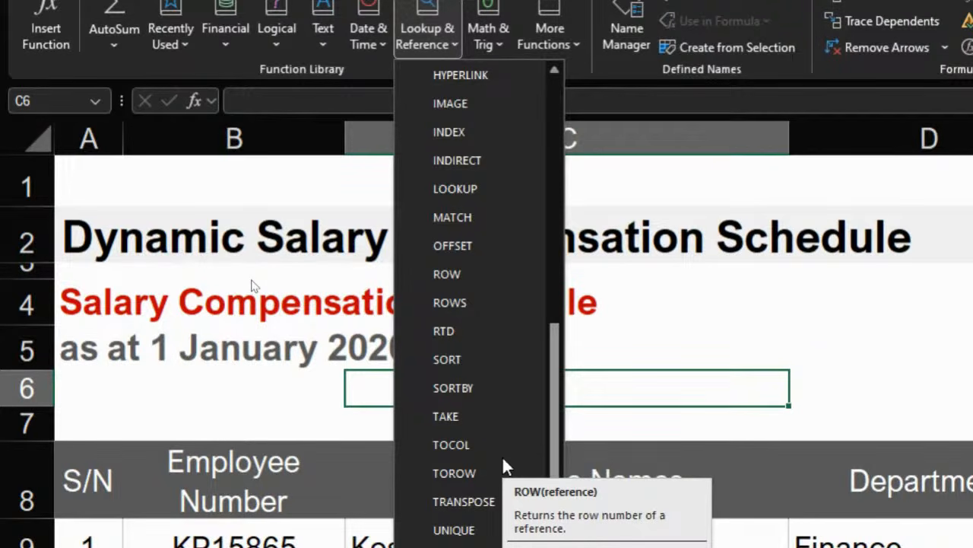
key(Escape)
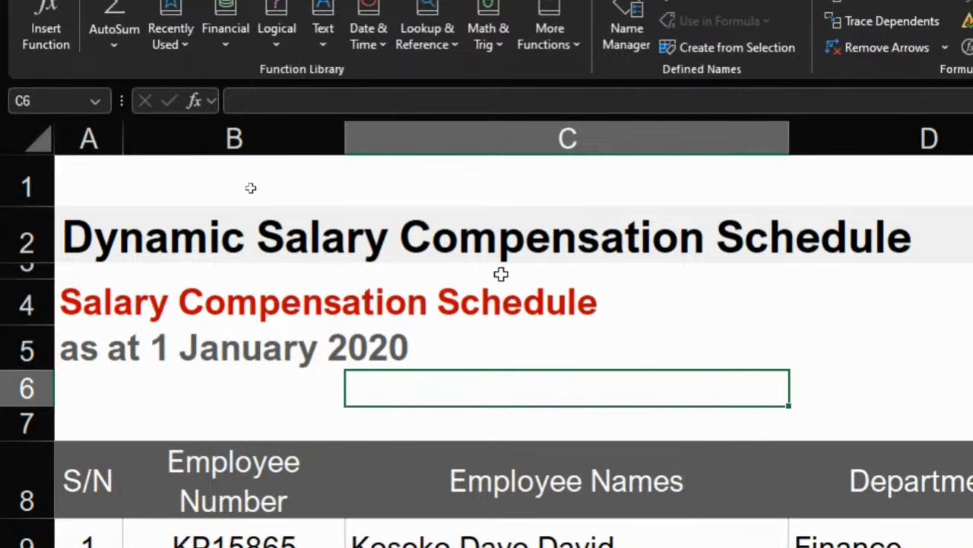
Add a new blank worksheet to the workbook, directly after the Database sheet
scroll(566, 380, down, 1)
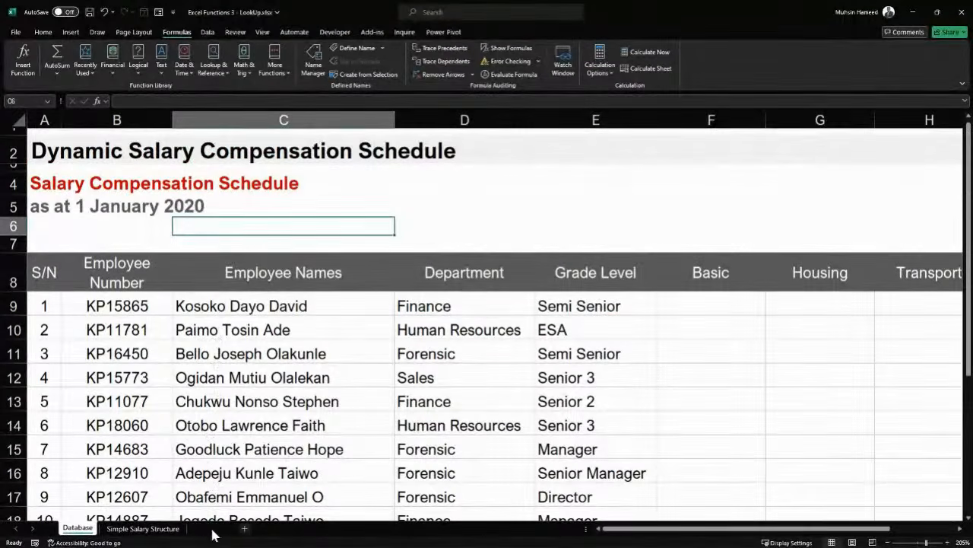
click(244, 527)
scroll(221, 181, up, 11)
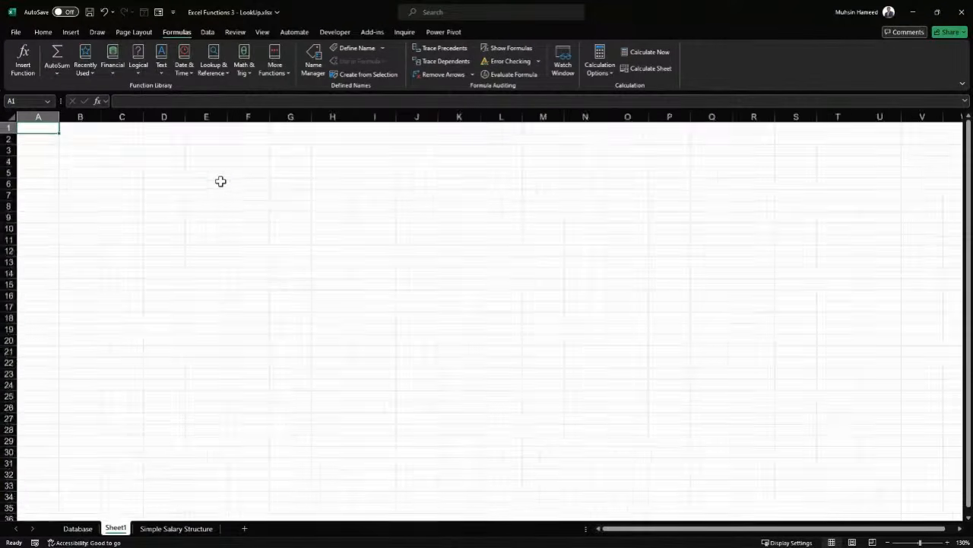
scroll(221, 181, up, 6)
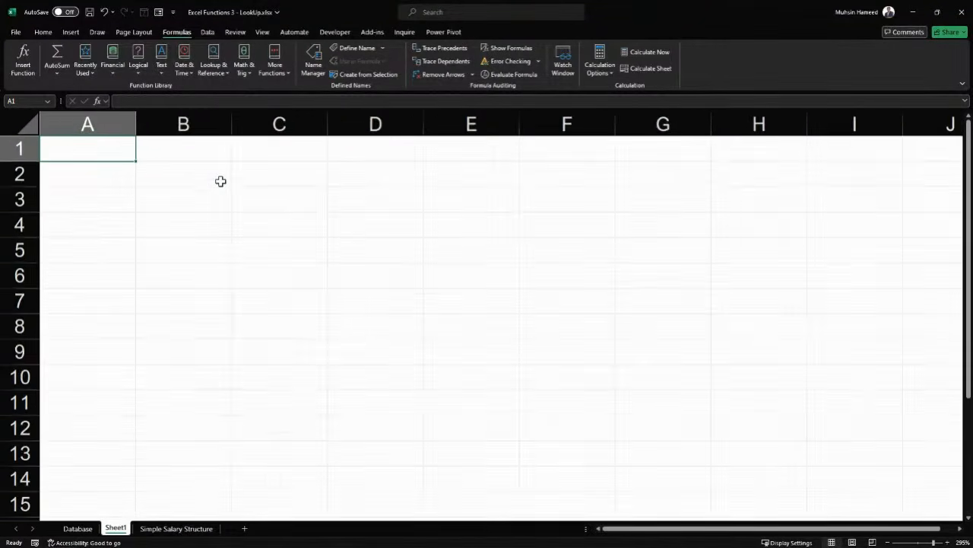
Start a list of lookup functions on the new sheet with VlookUp in cell B4 and Hlookup in B5
click(231, 240)
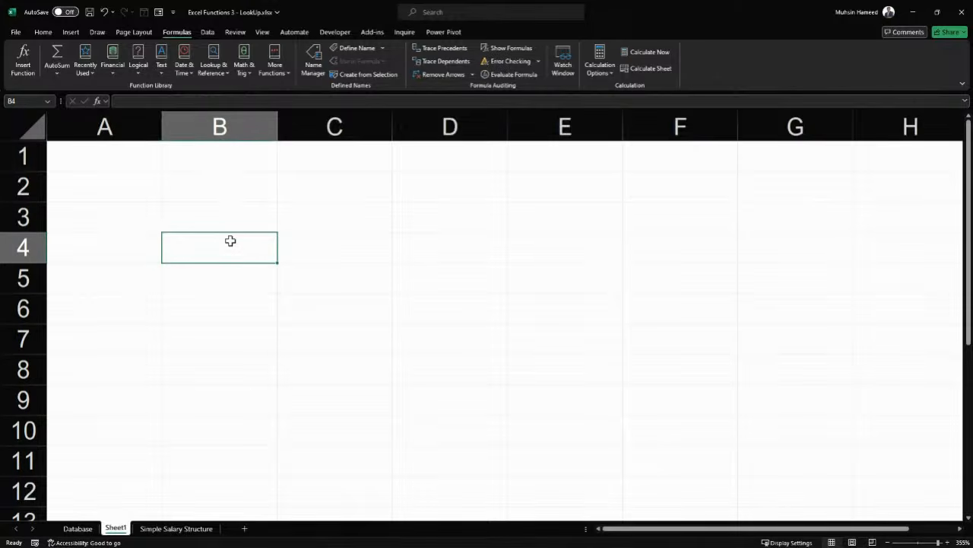
text(Vlook)
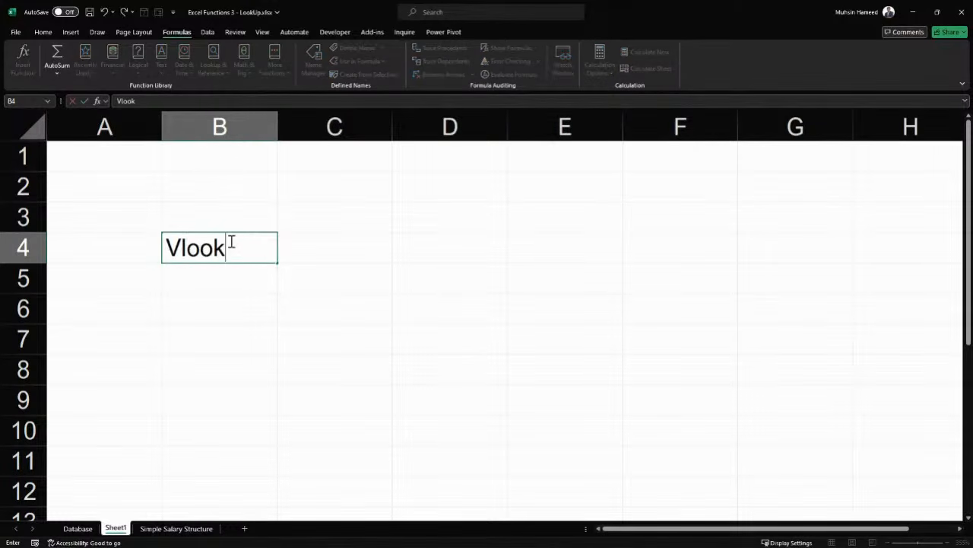
text(Up)
key(Return)
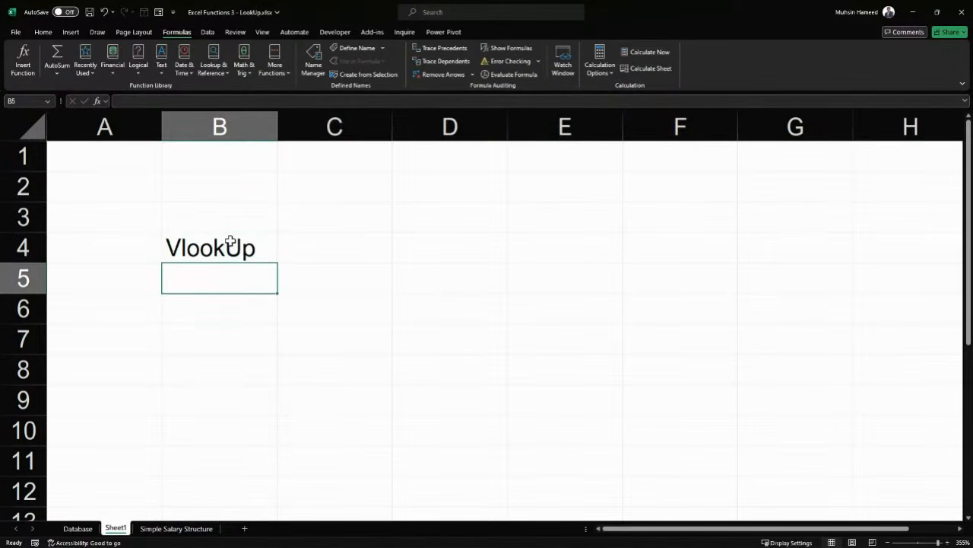
text(Hlookup)
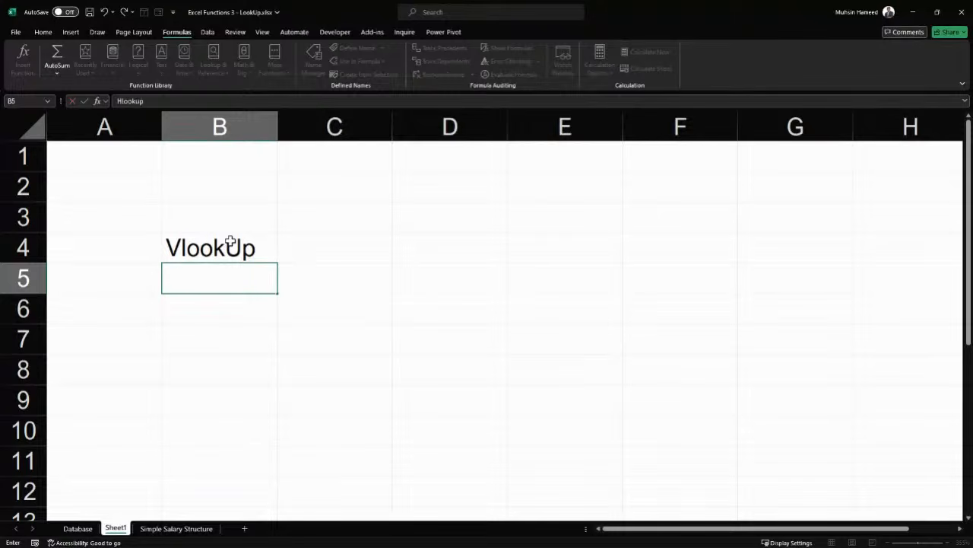
key(Return)
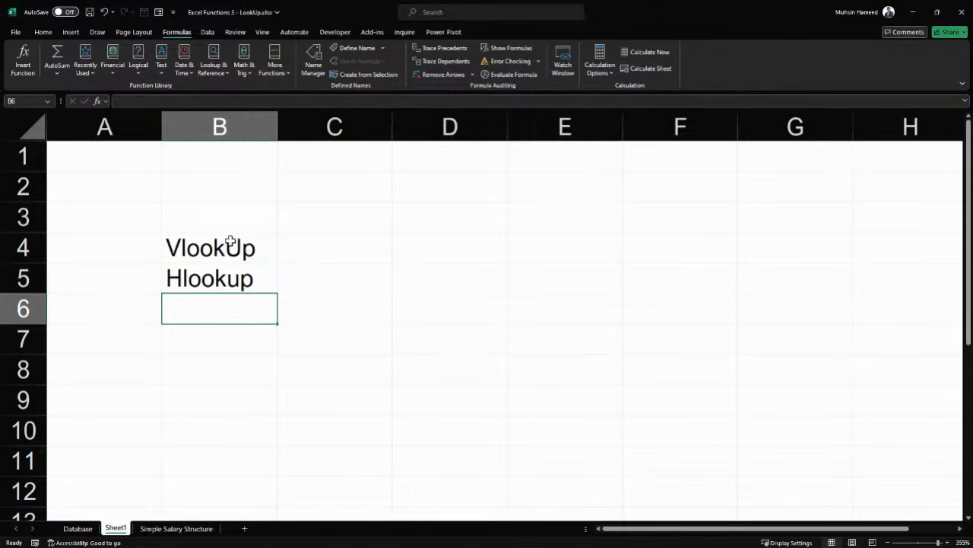
Continue the function list with Index in B6, Match in B7 and Index & Match in B8
text(Index)
key(Return)
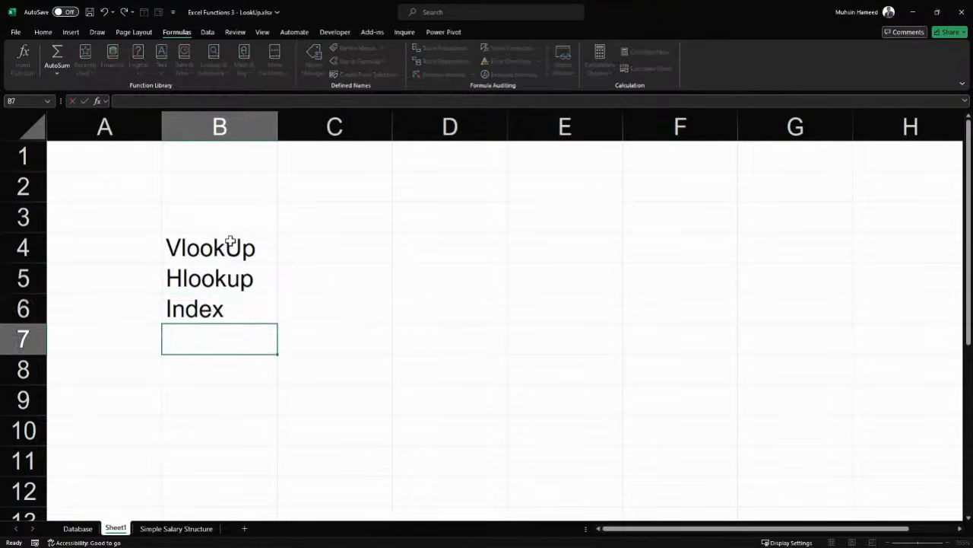
text(Match)
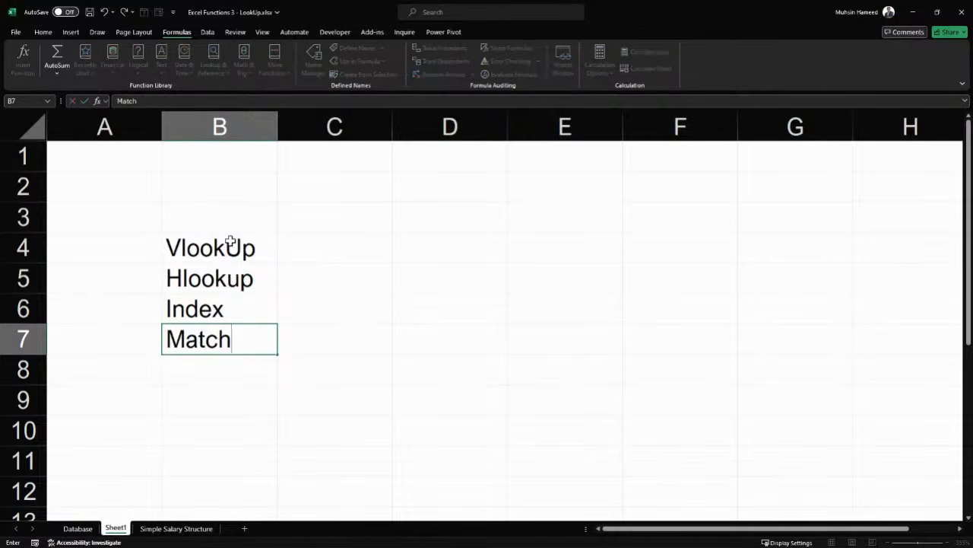
key(Return)
text(Index )
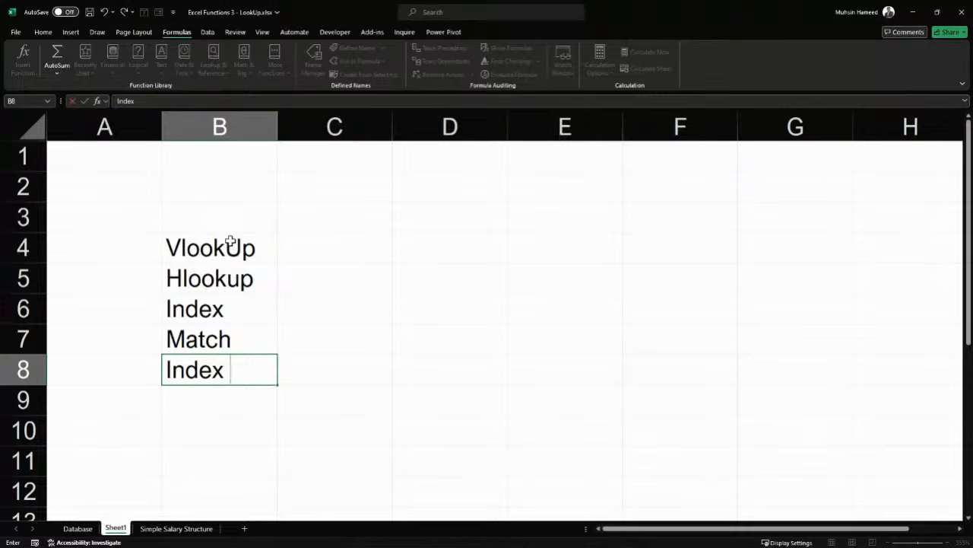
text(& Match)
key(Return)
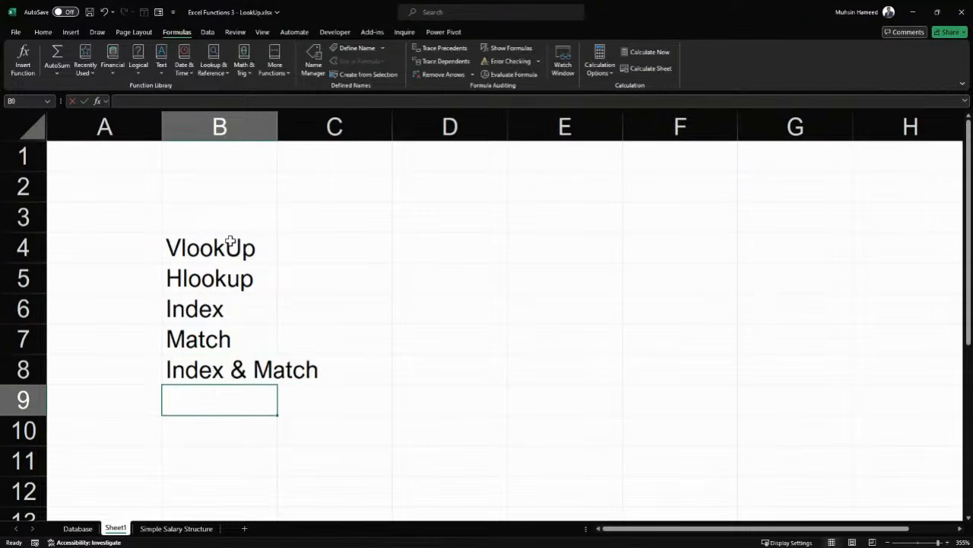
Complete the function list with Xlookup in B9, Choose in B10 and Indirect in B11
text(Xlookup)
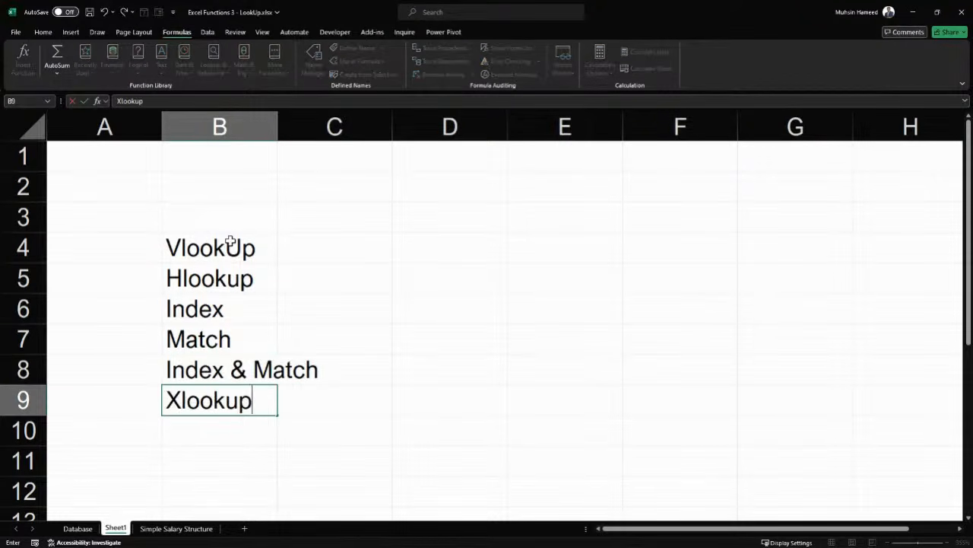
key(Return)
text(Choose)
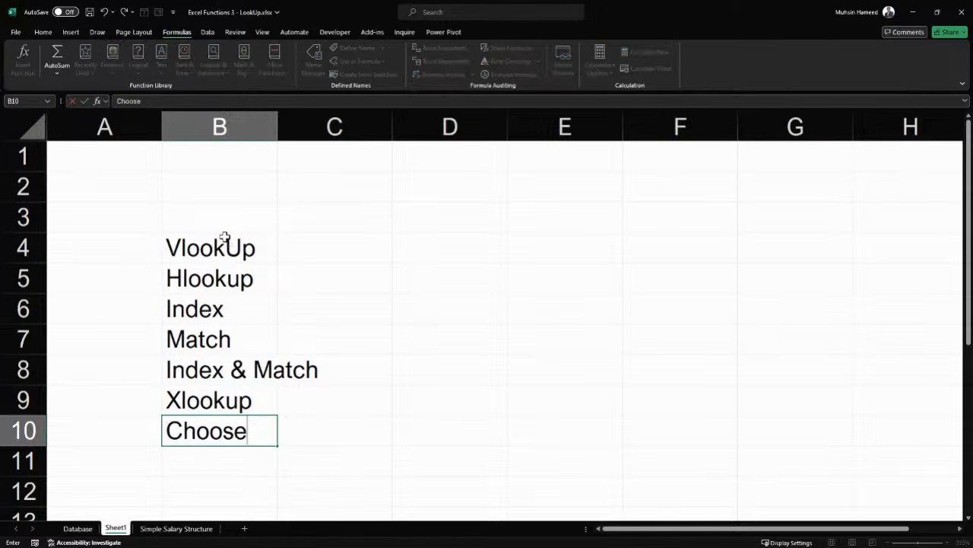
key(Return)
text(U)
key(Escape)
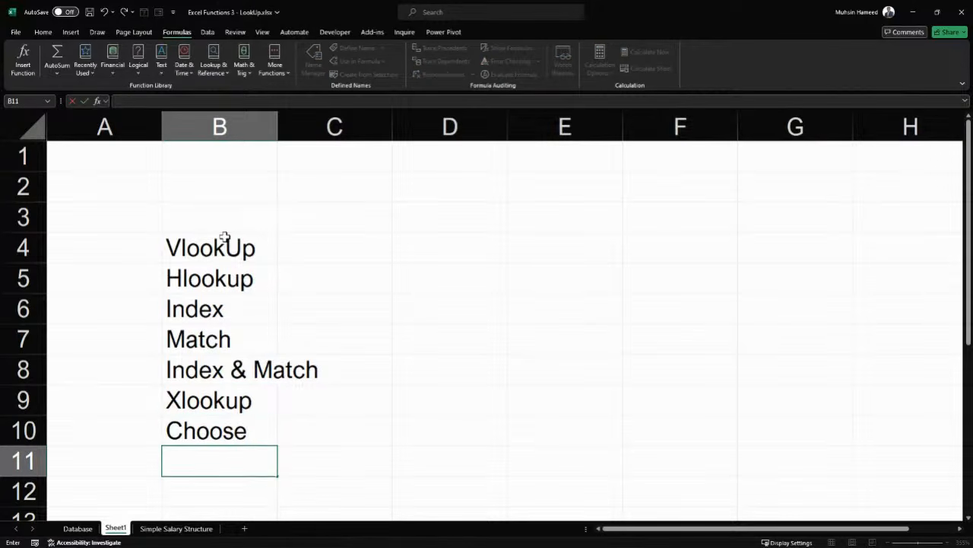
text(Indirect)
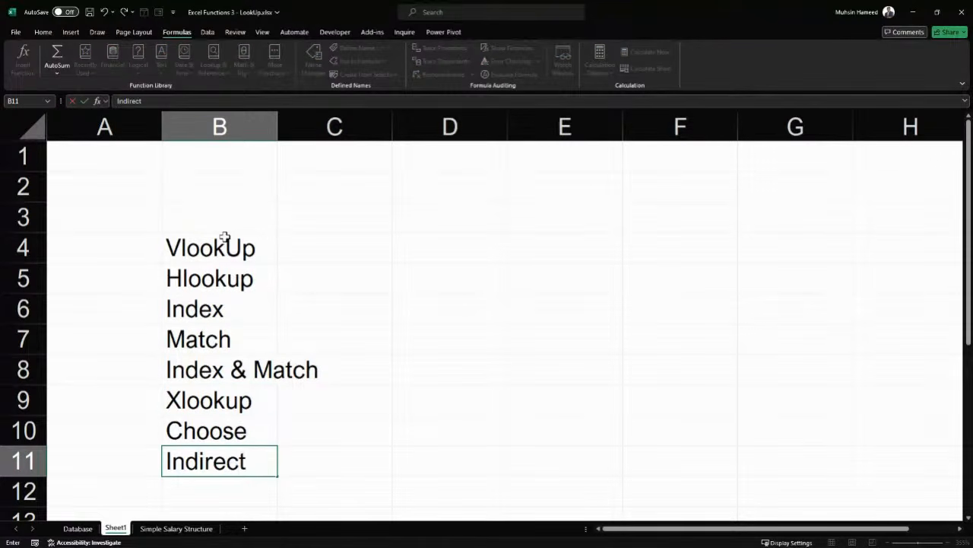
drag(224, 237, 249, 459)
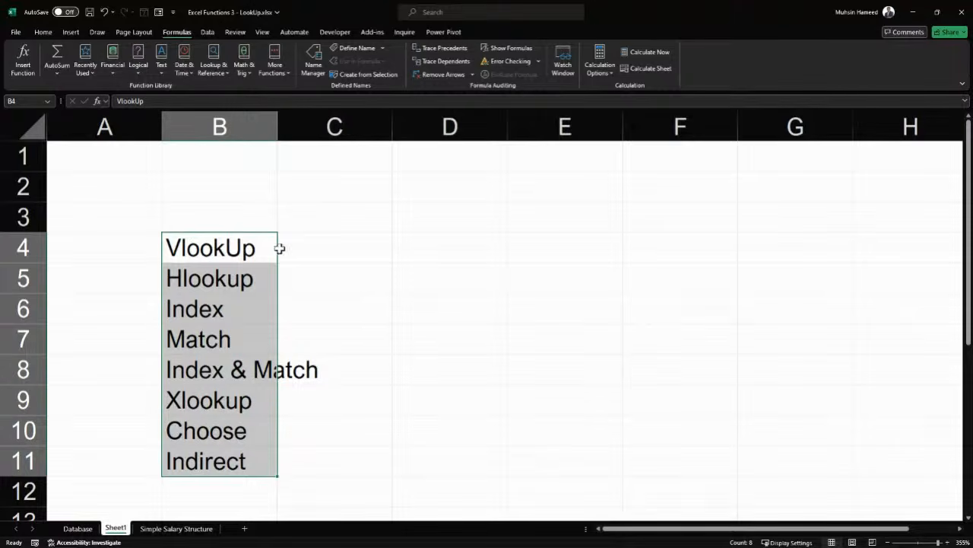
Highlight the VlookUp entry in B4 and the Match entry in B7 with a yellow fill
click(254, 245)
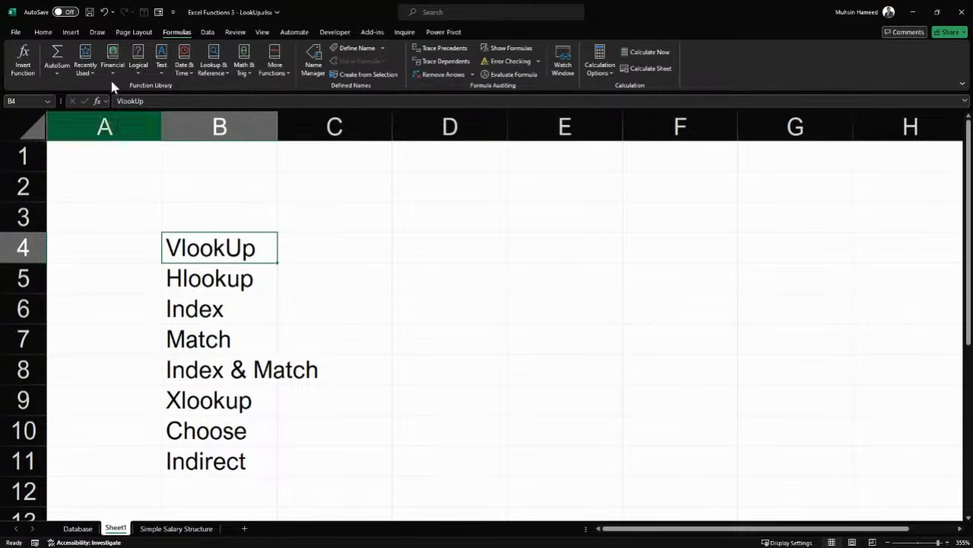
click(43, 32)
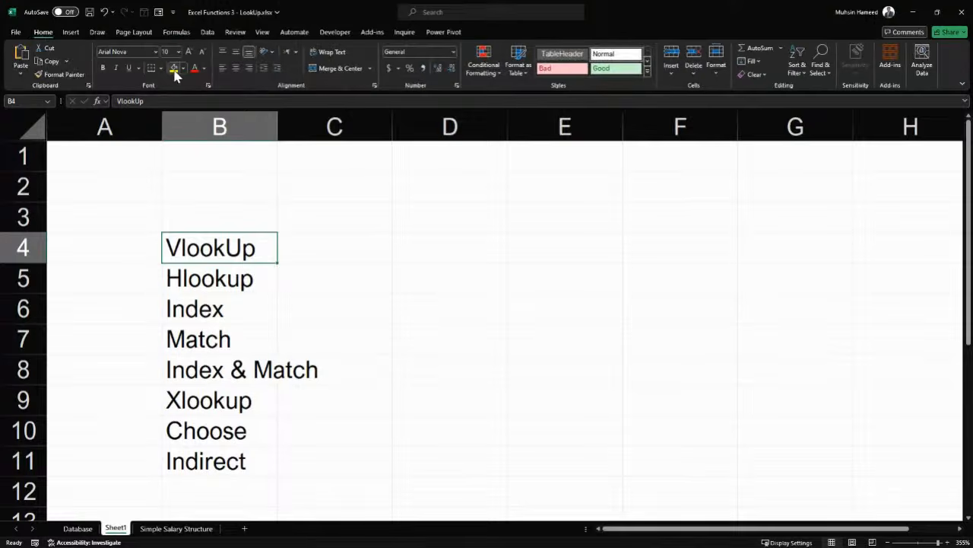
click(173, 68)
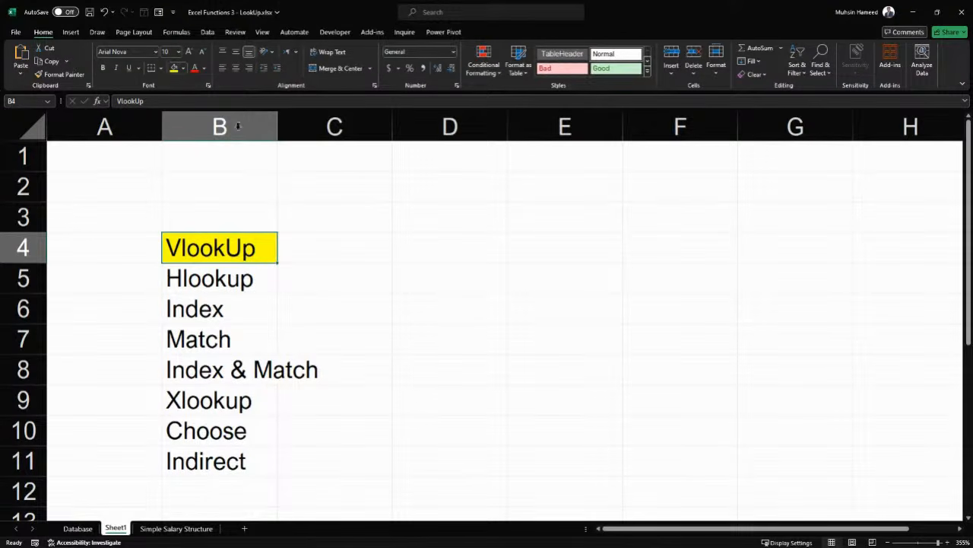
click(248, 337)
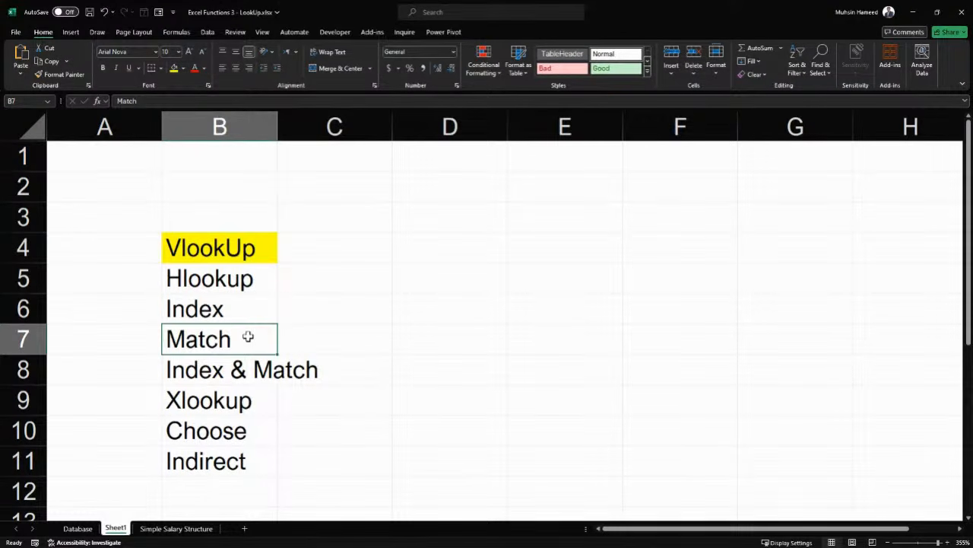
click(174, 68)
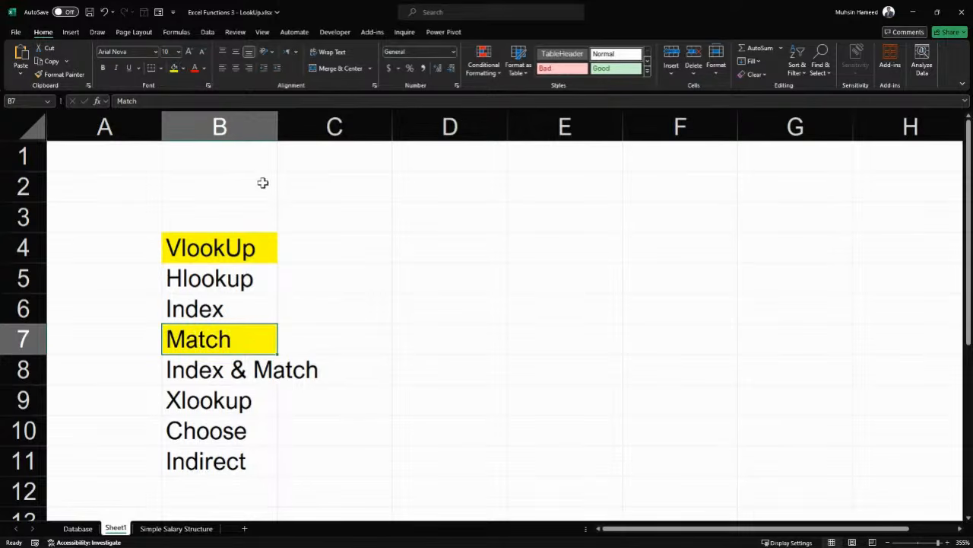
Review the listed functions in B4:B10, and the salary schedule's columns on the Database sheet
click(233, 242)
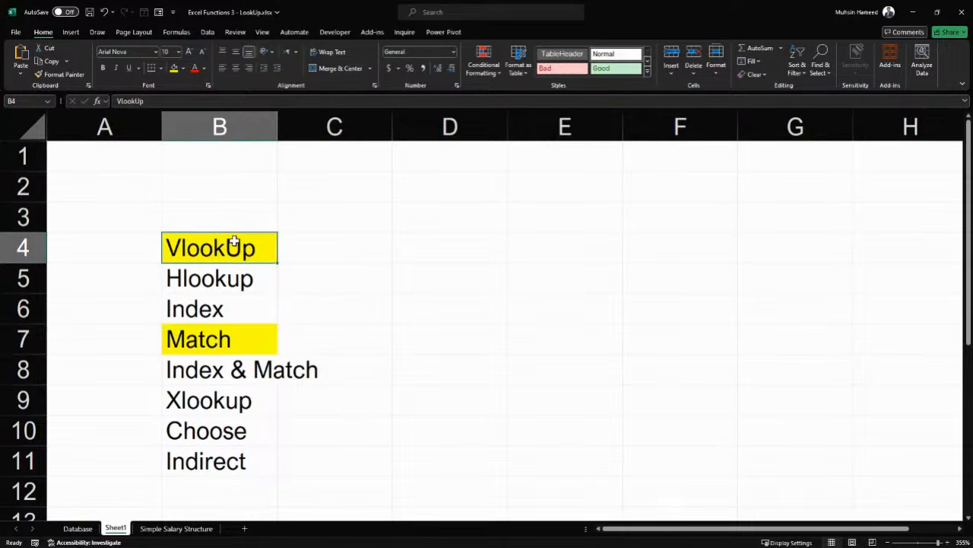
ctrl+click(228, 339)
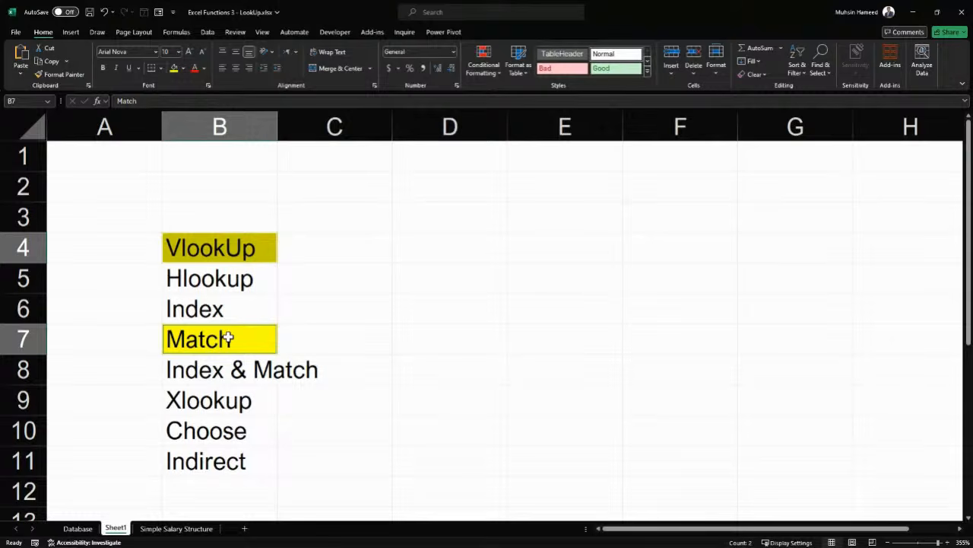
click(251, 277)
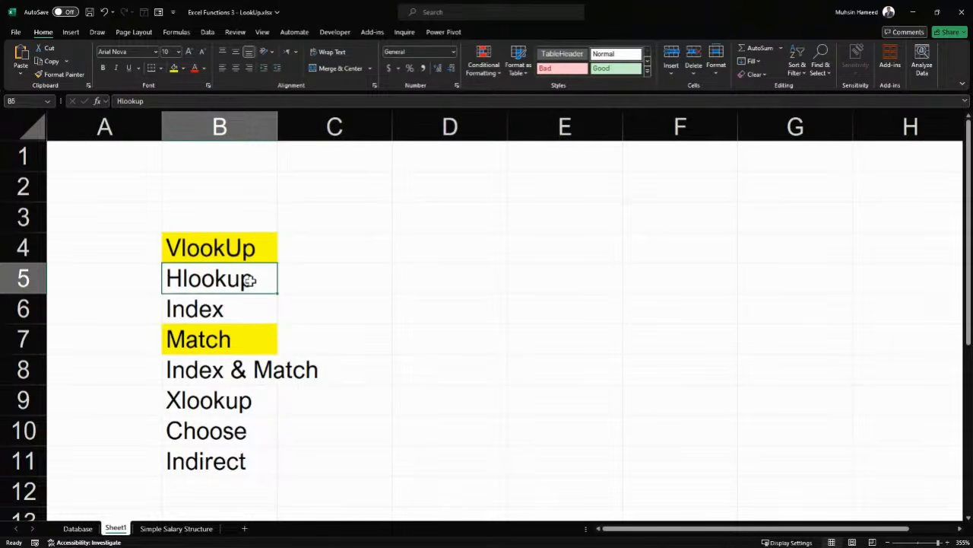
drag(252, 277, 255, 320)
drag(236, 370, 227, 431)
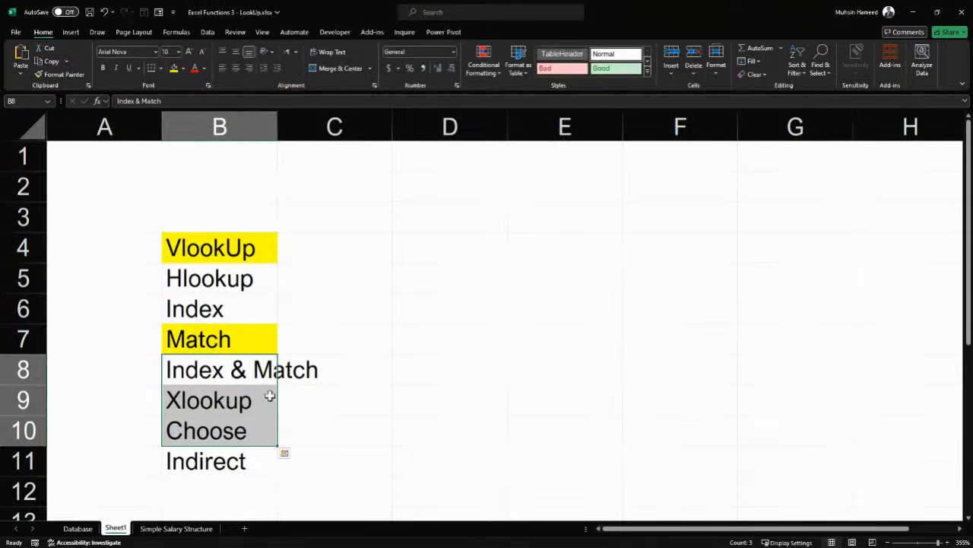
click(247, 250)
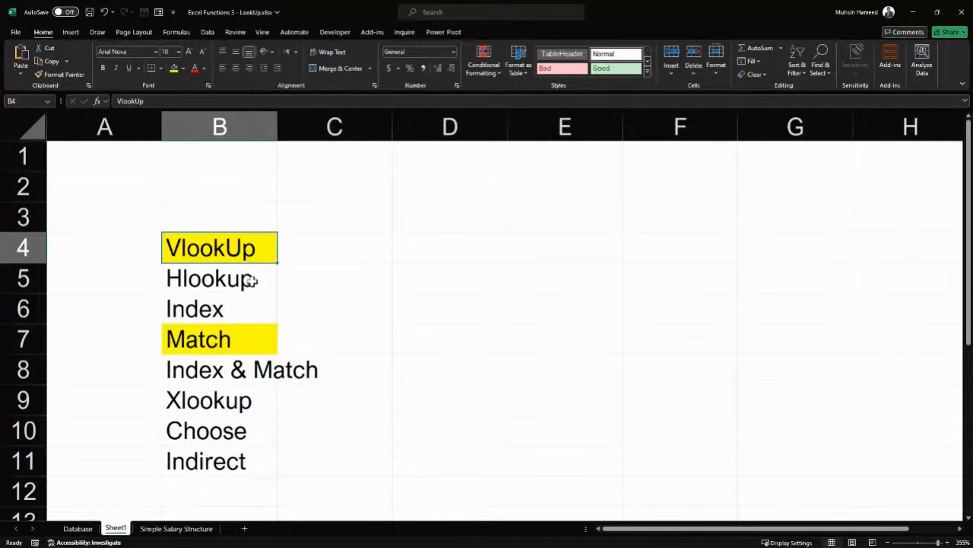
click(83, 530)
scroll(469, 402, right, 2)
scroll(472, 401, up, 3)
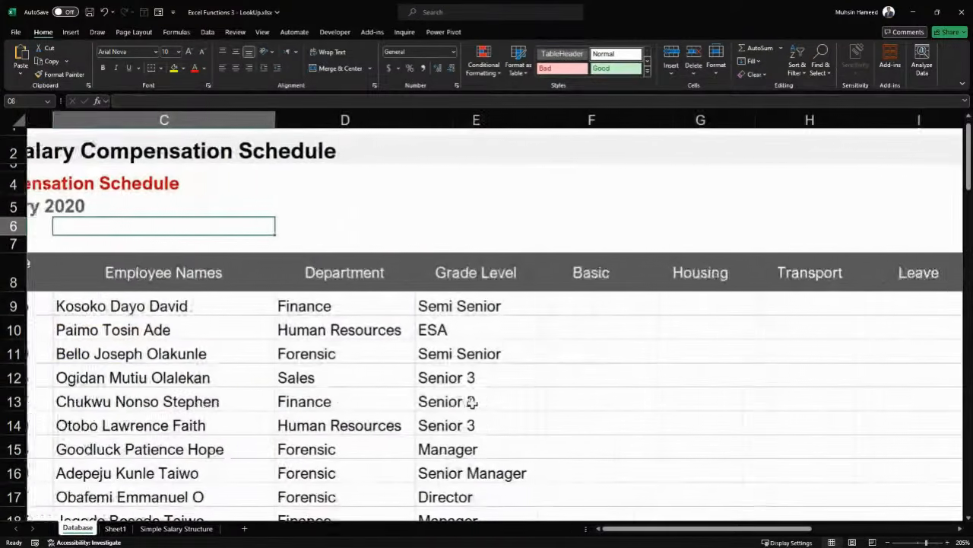
scroll(471, 401, left, 3)
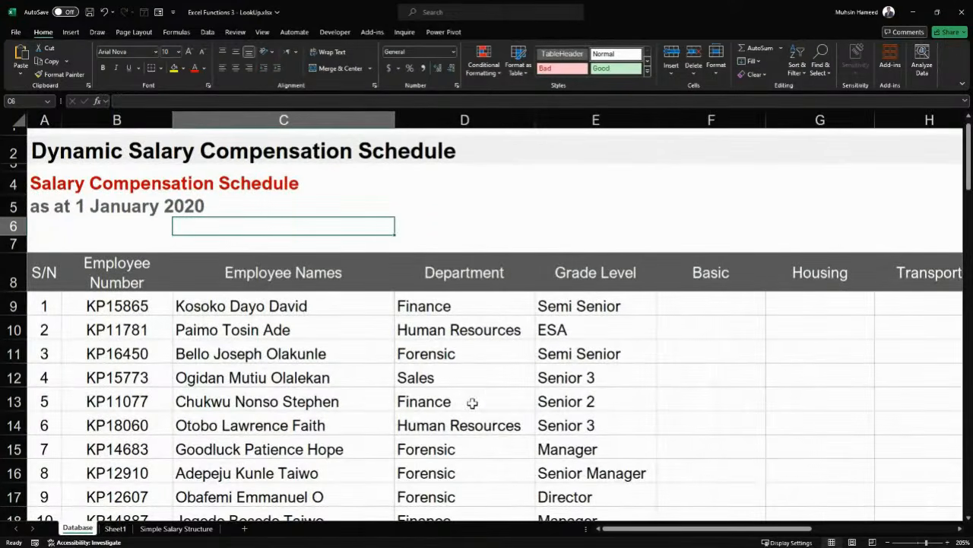
click(478, 178)
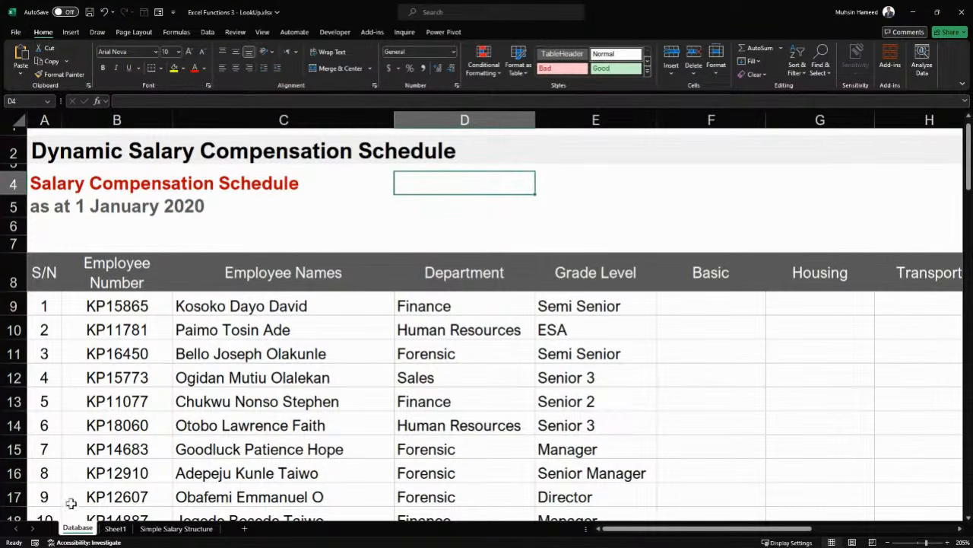
Return to Sheet1 and hide columns A to C, which hold the function list
click(114, 529)
scroll(402, 276, right, 2)
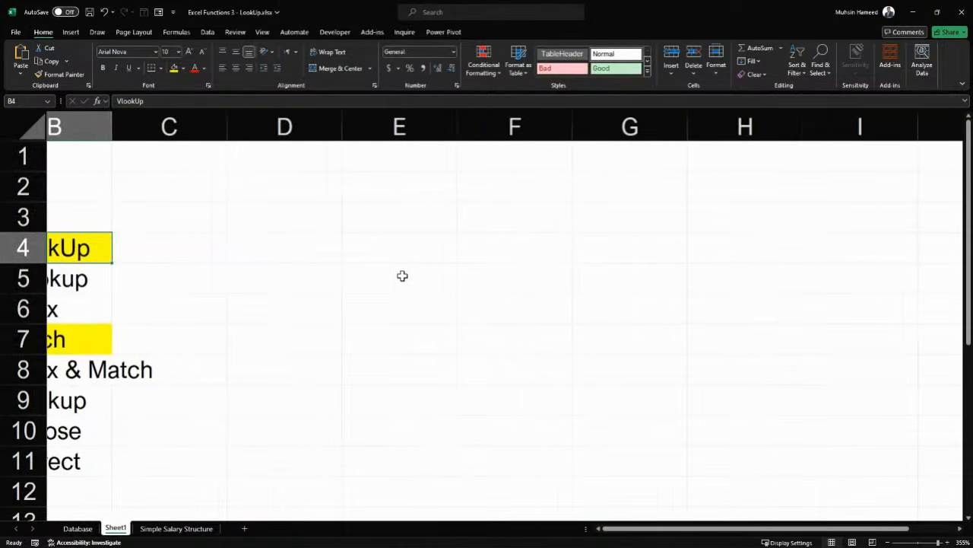
scroll(403, 276, left, 2)
drag(144, 134, 322, 120)
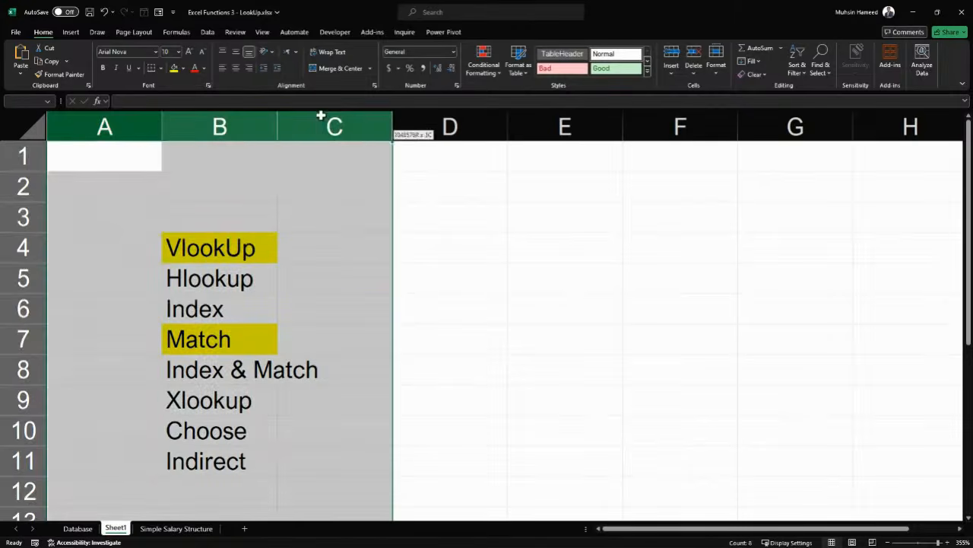
key(ctrl+0)
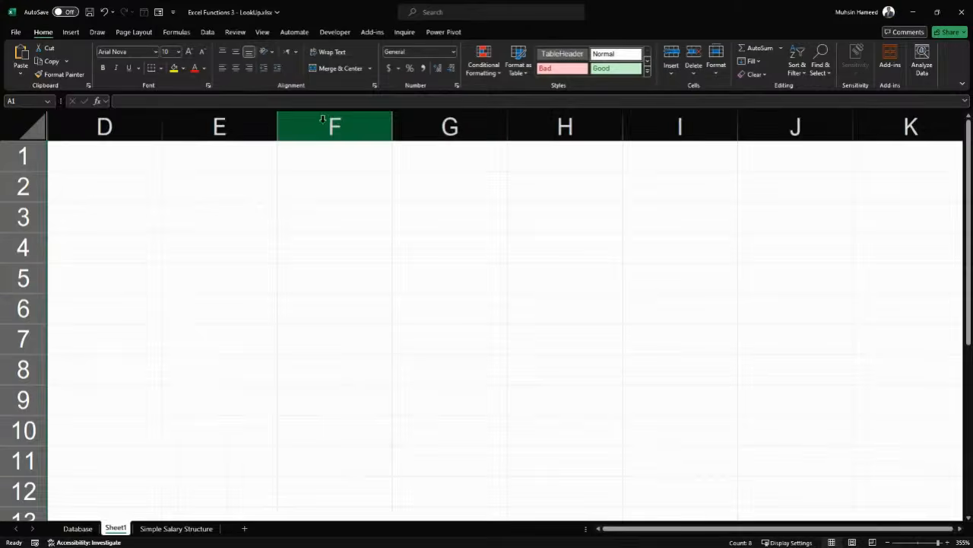
click(197, 197)
scroll(198, 197, up, 3)
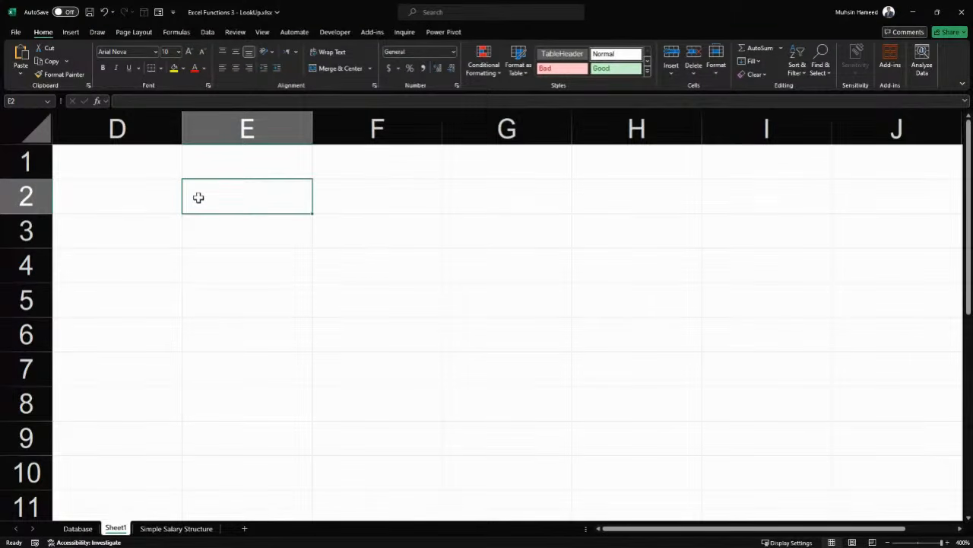
text(=vloo)
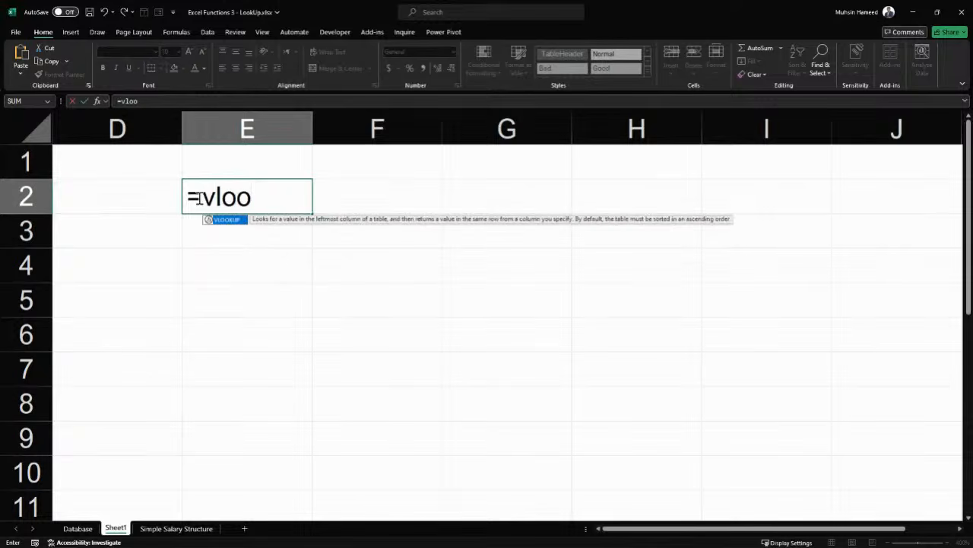
key(Tab)
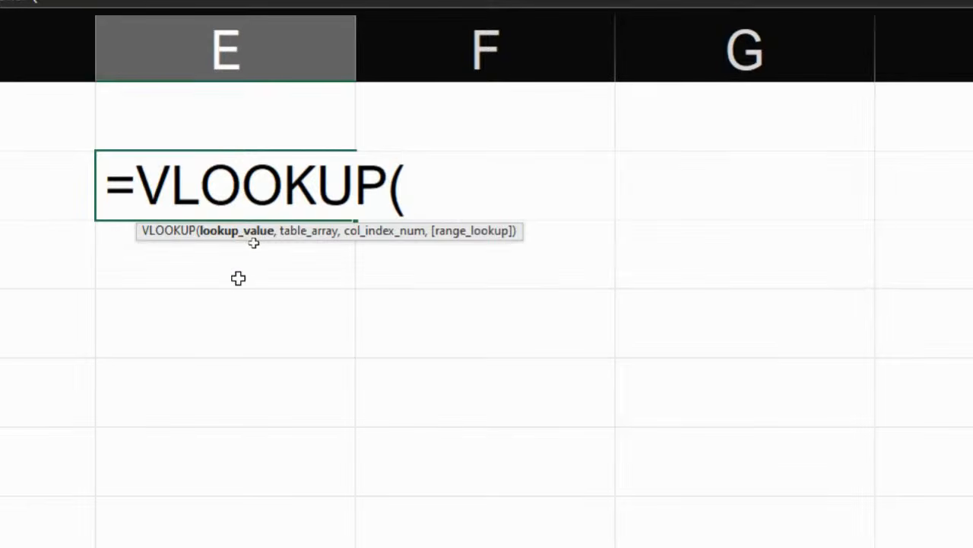
click(270, 265)
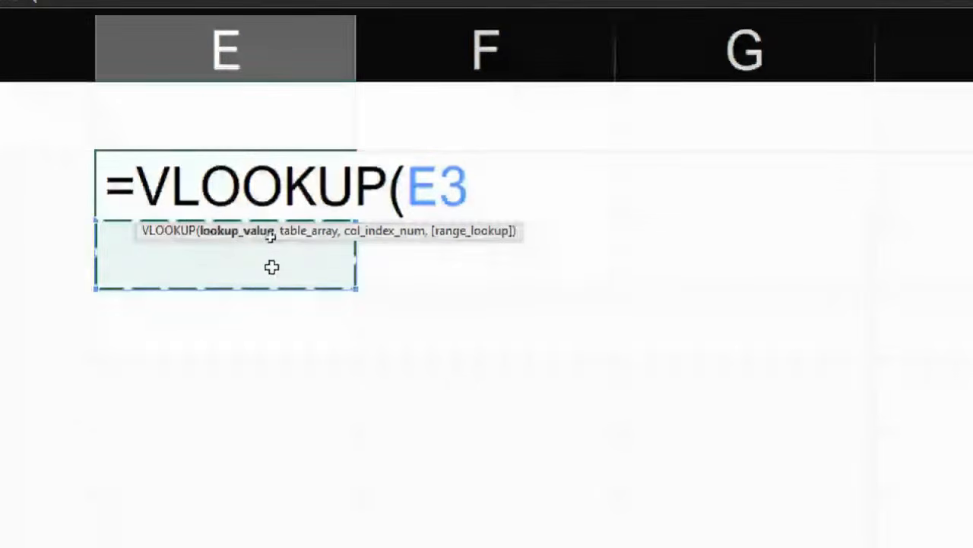
key(BackSpace)
key(BackSpace)
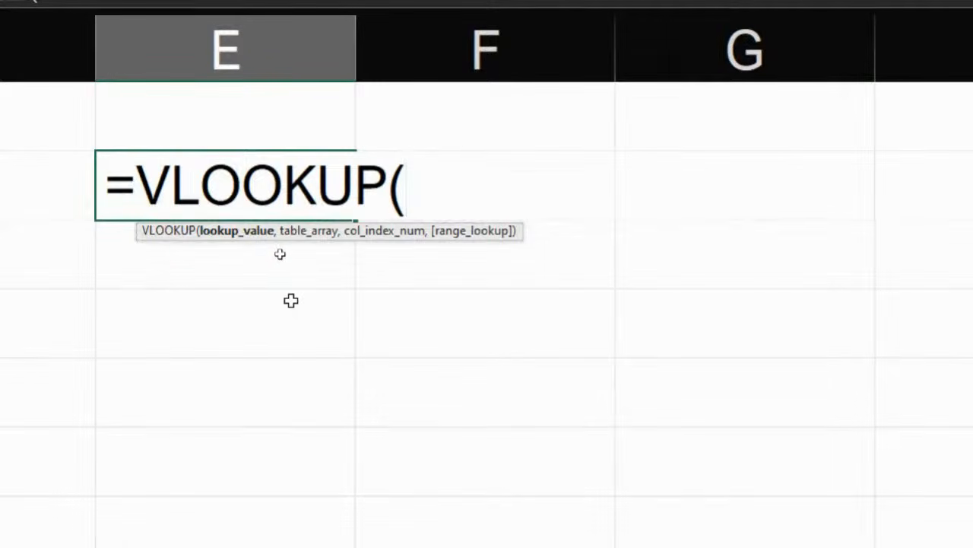
key(Escape)
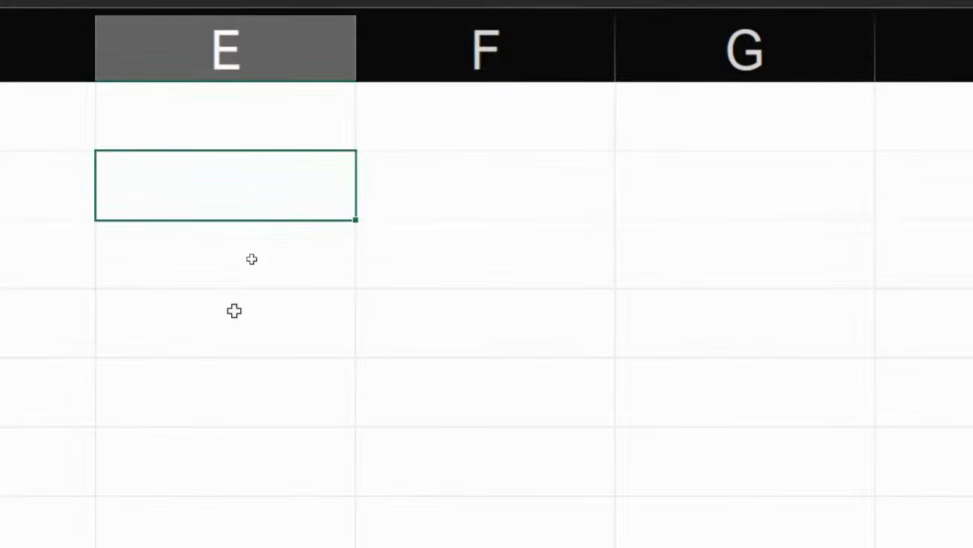
Enter the headings Table A in E2 and Table B in F2, and make both bold
text(Table)
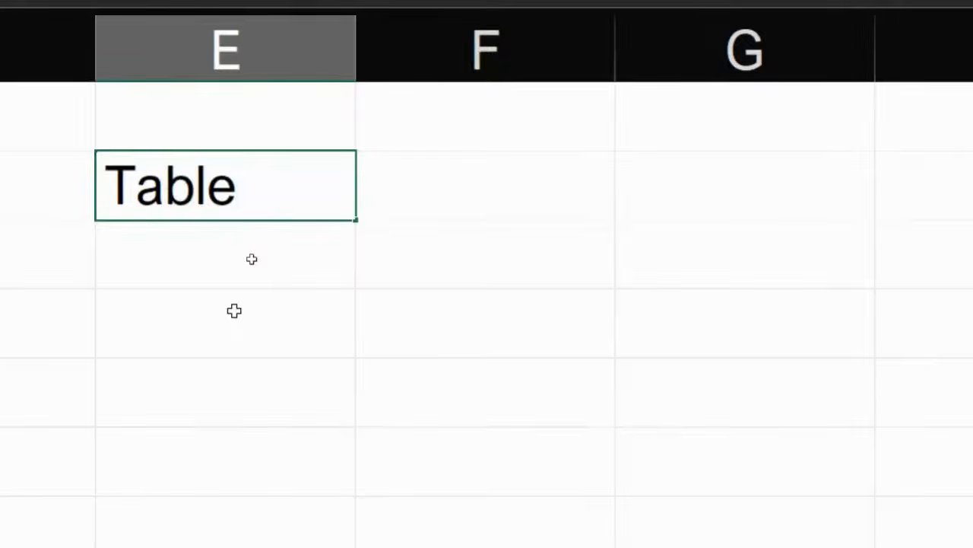
text( A)
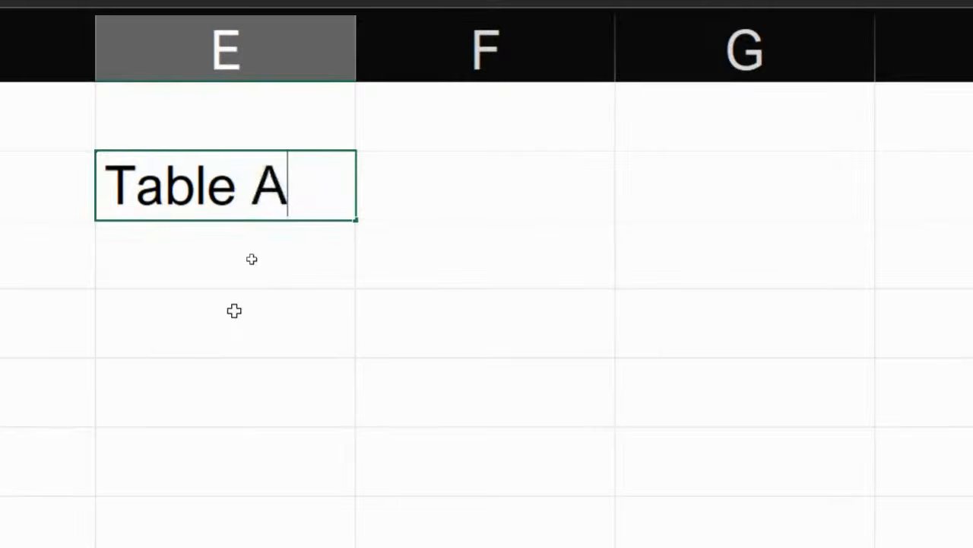
key(Tab)
text(Table B)
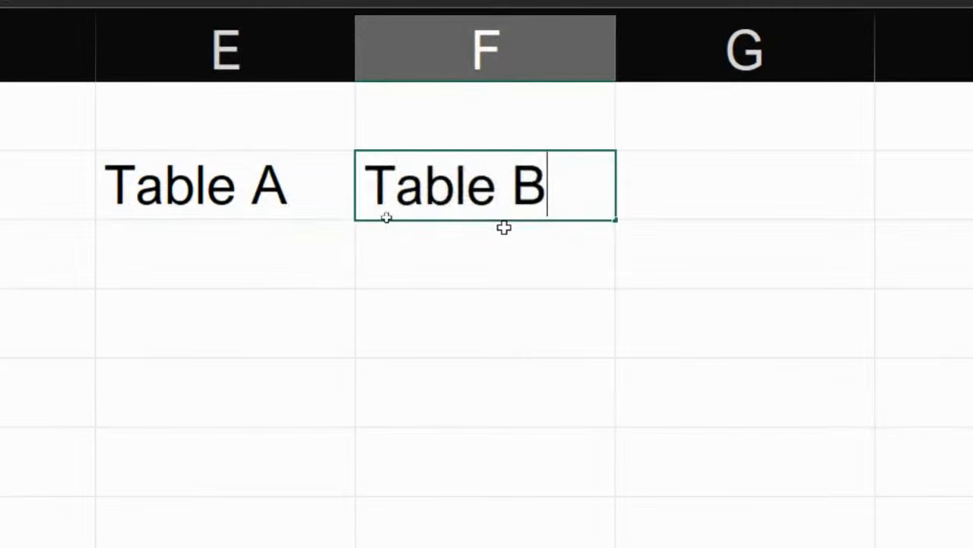
key(Return)
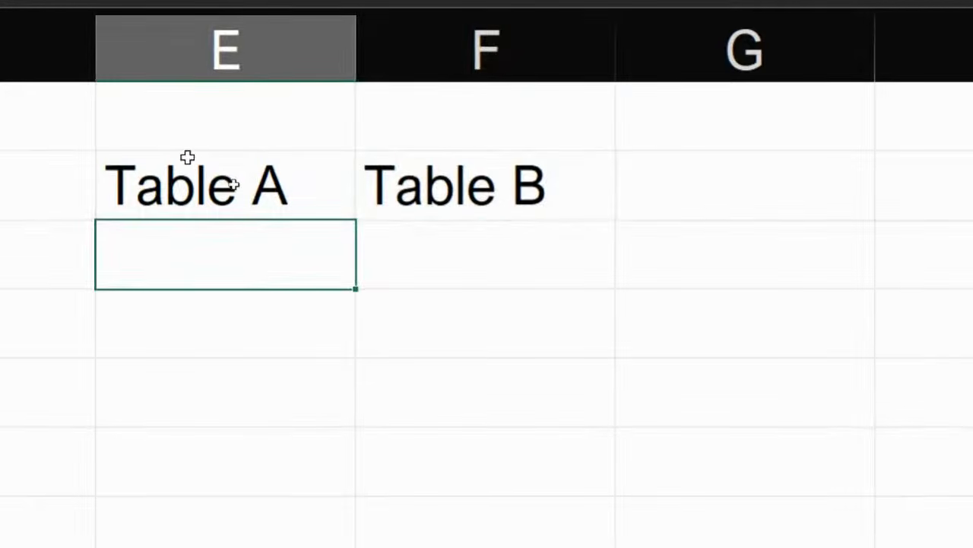
drag(233, 184, 361, 190)
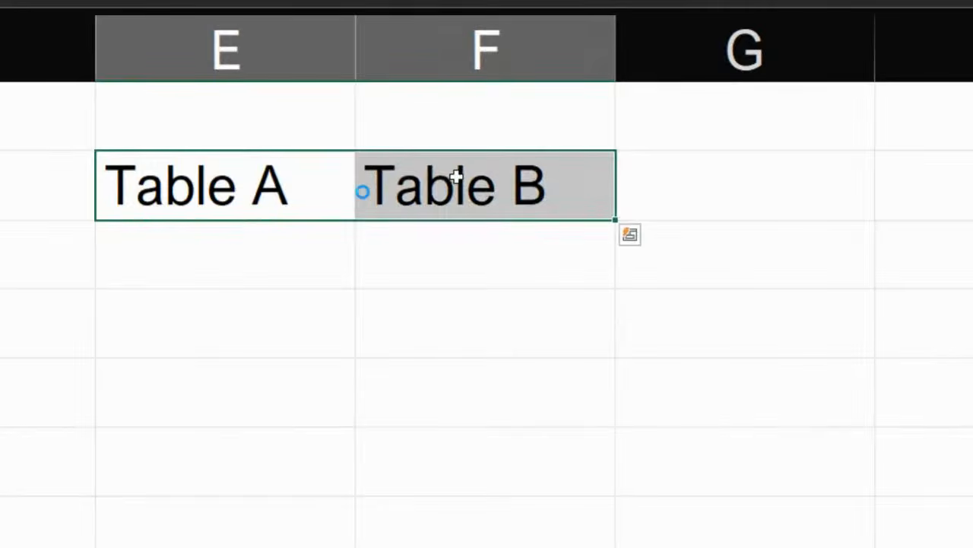
key(ctrl+b)
click(259, 274)
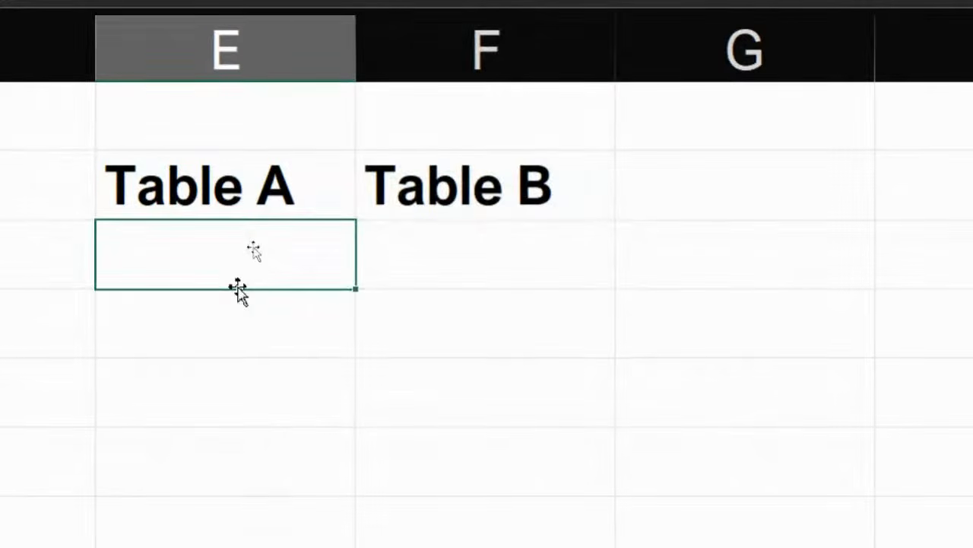
List the fields Name, Class and Age in E3:E5 under the Table A heading
text(Name)
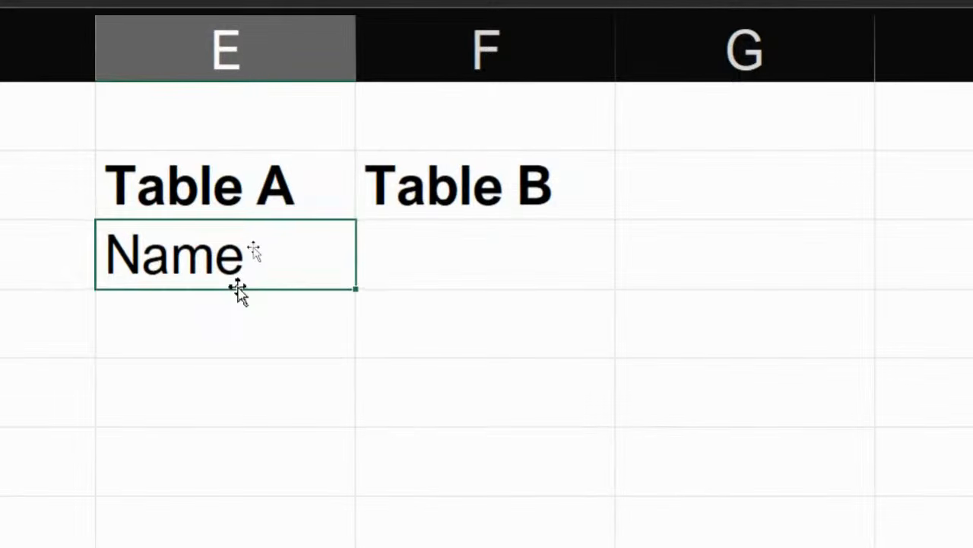
key(Return)
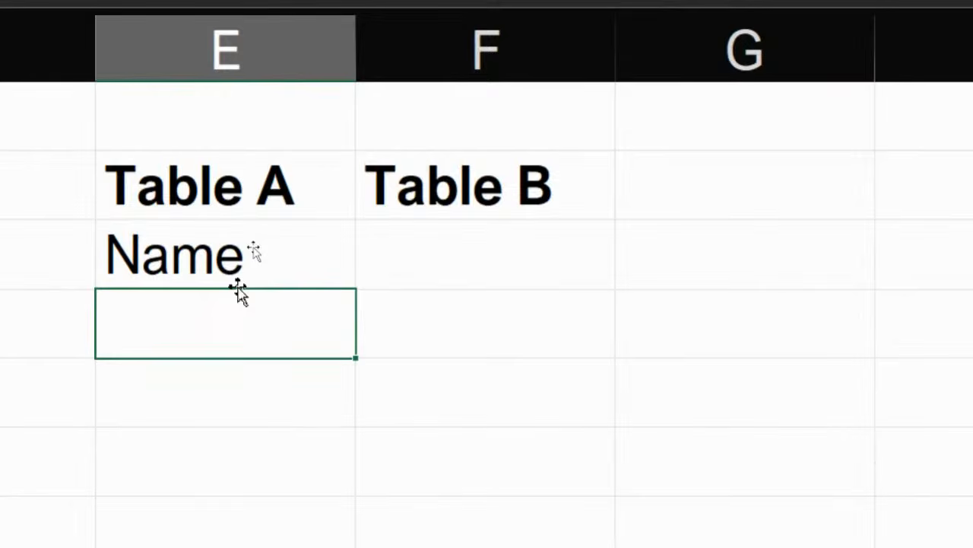
text(CLass)
key(Return)
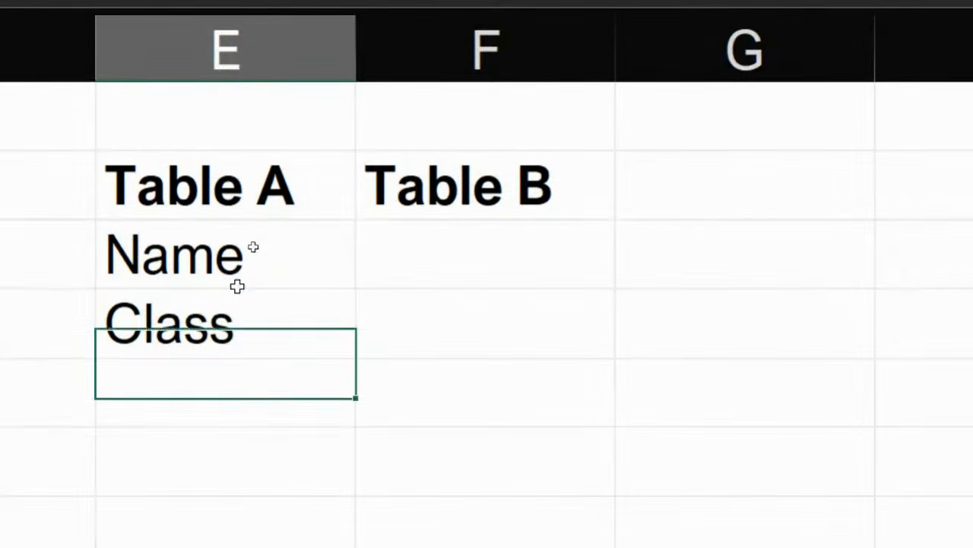
text(Age)
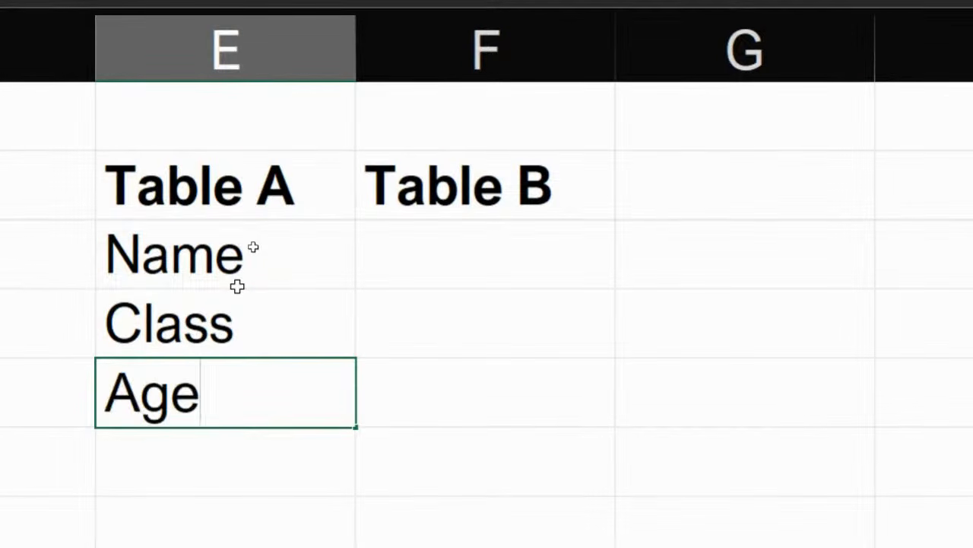
key(Return)
List the fields Name, Salary and Children in F3:F5 under the Table B heading
click(466, 244)
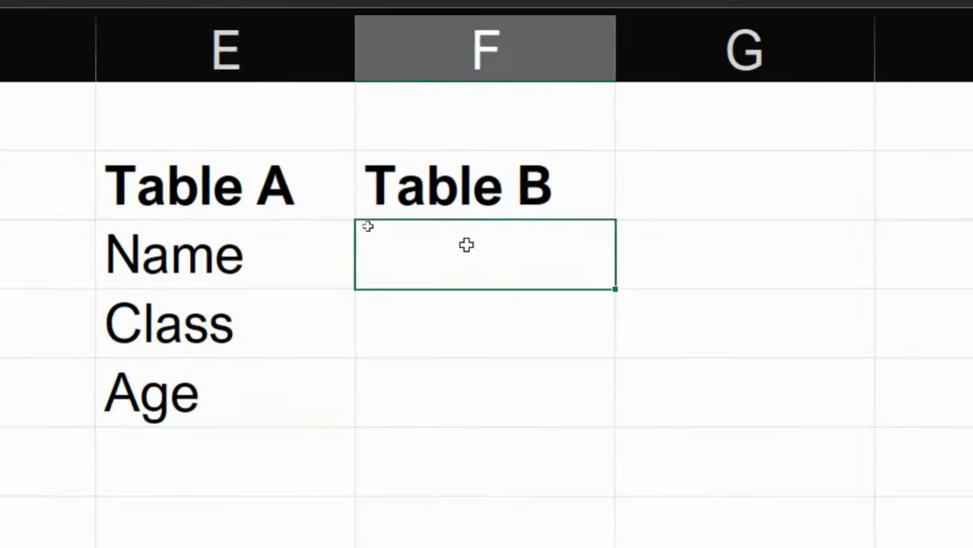
text(Name)
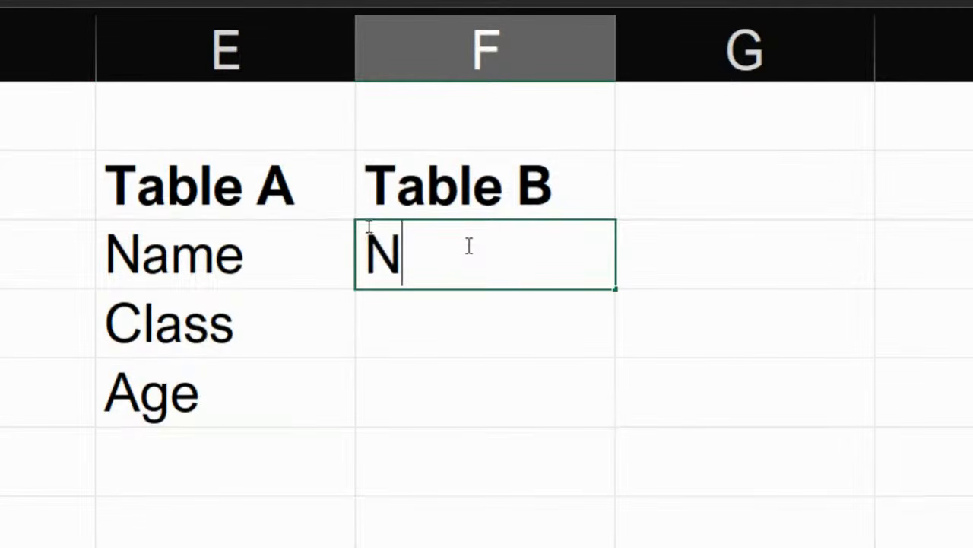
key(Return)
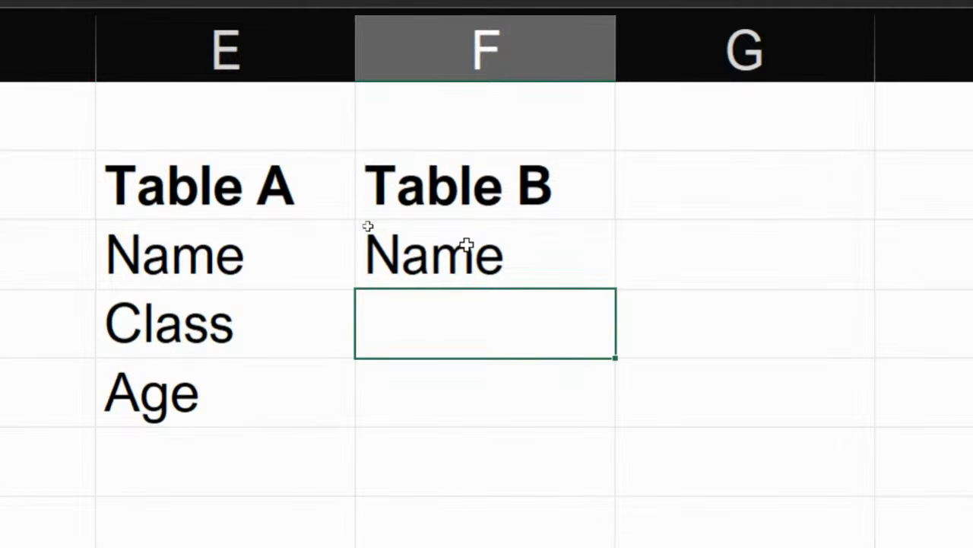
text(Salary)
key(Return)
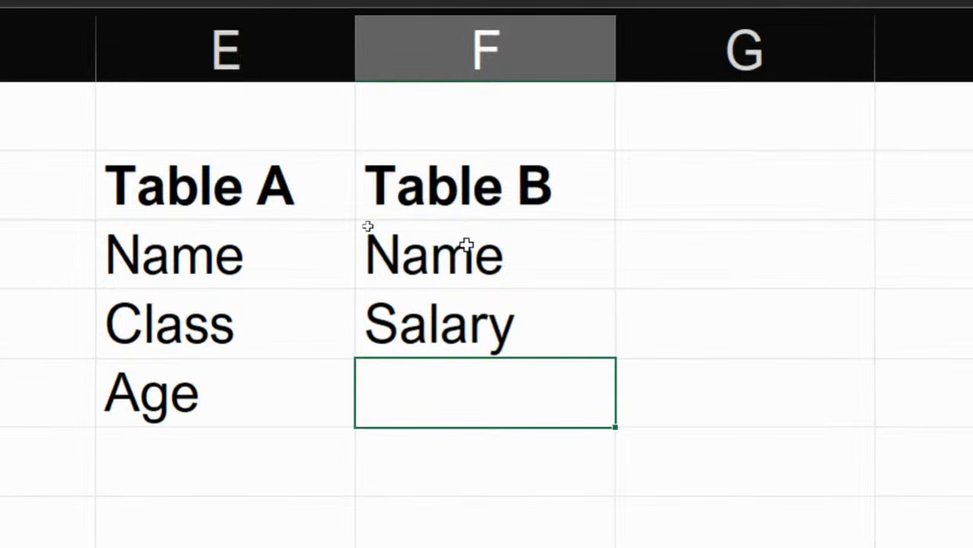
text(CHildren)
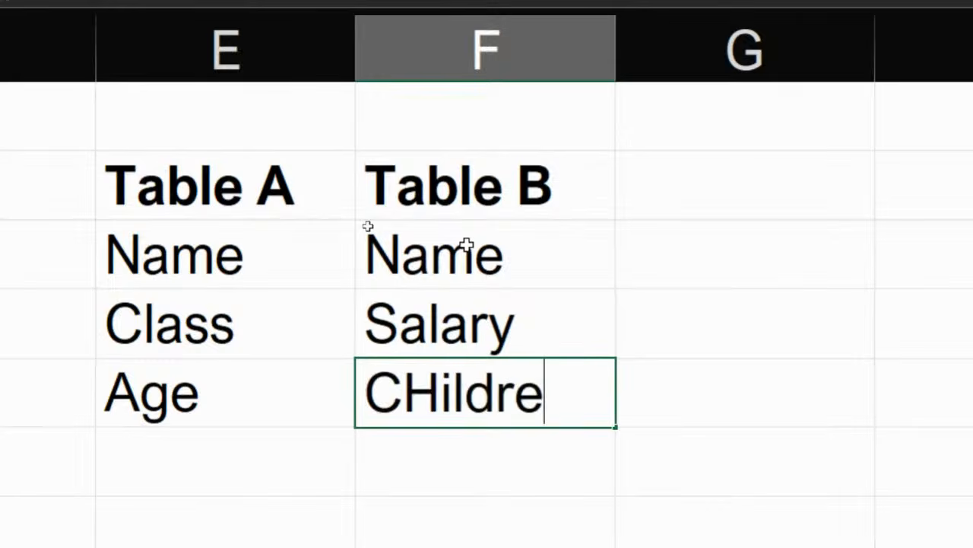
key(Return)
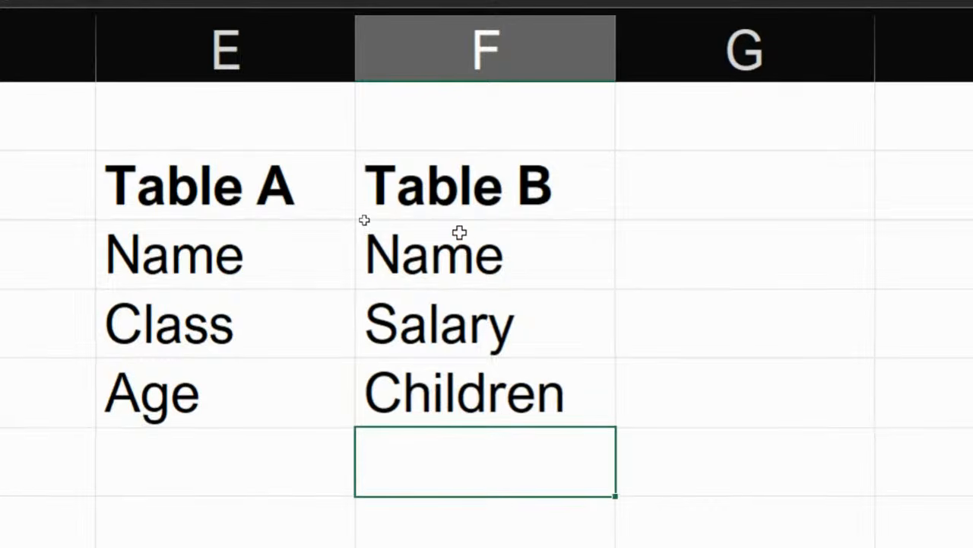
Highlight the Table A and Table B headings in E2:F2 with a yellow fill
scroll(460, 233, down, 1)
scroll(459, 233, up, 1)
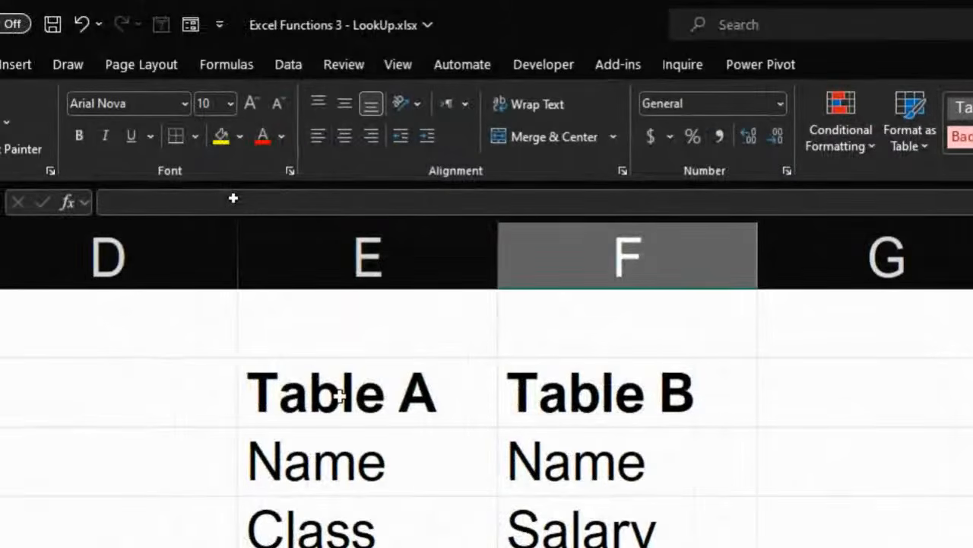
drag(330, 390, 590, 409)
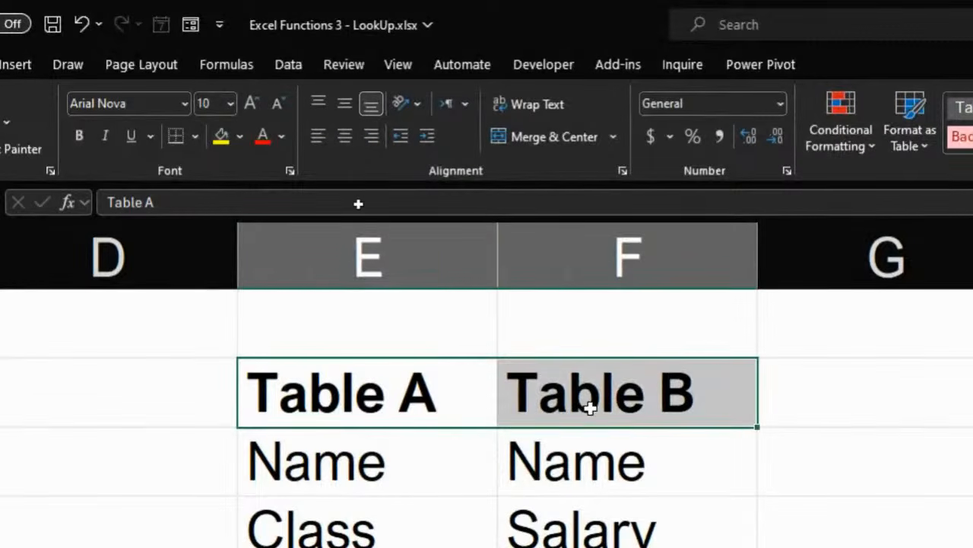
click(219, 137)
scroll(340, 374, down, 1)
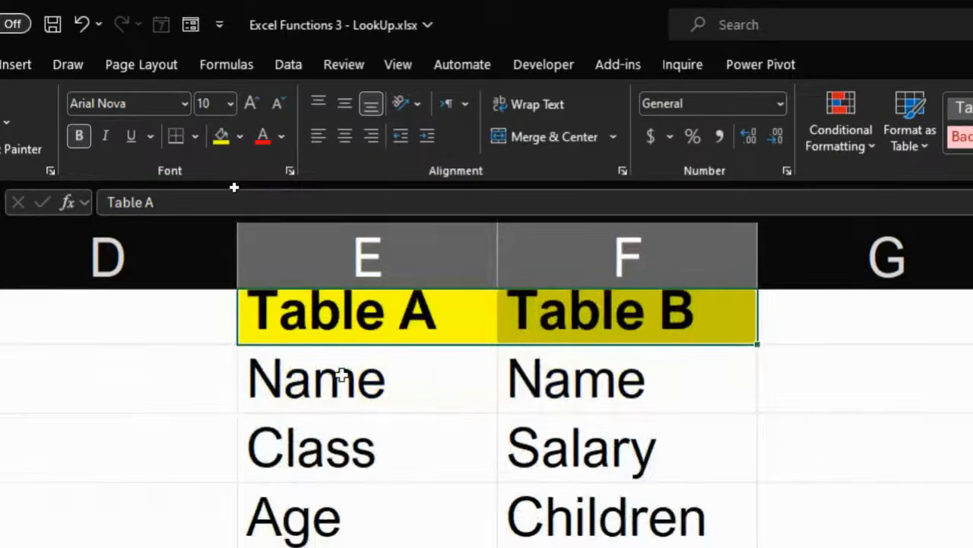
scroll(341, 375, up, 1)
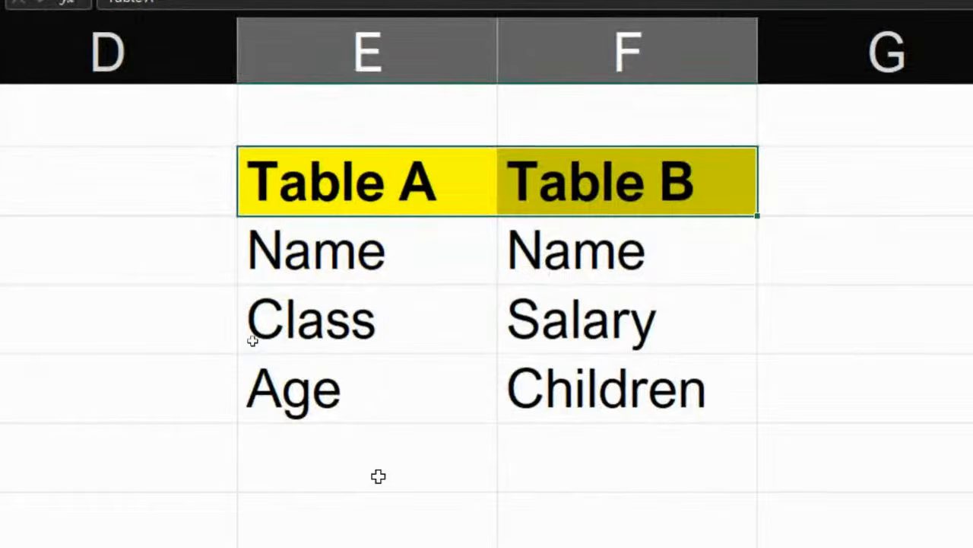
Compare the fields listed under Table A and Table B to see which are shared and which differ
drag(394, 266, 382, 361)
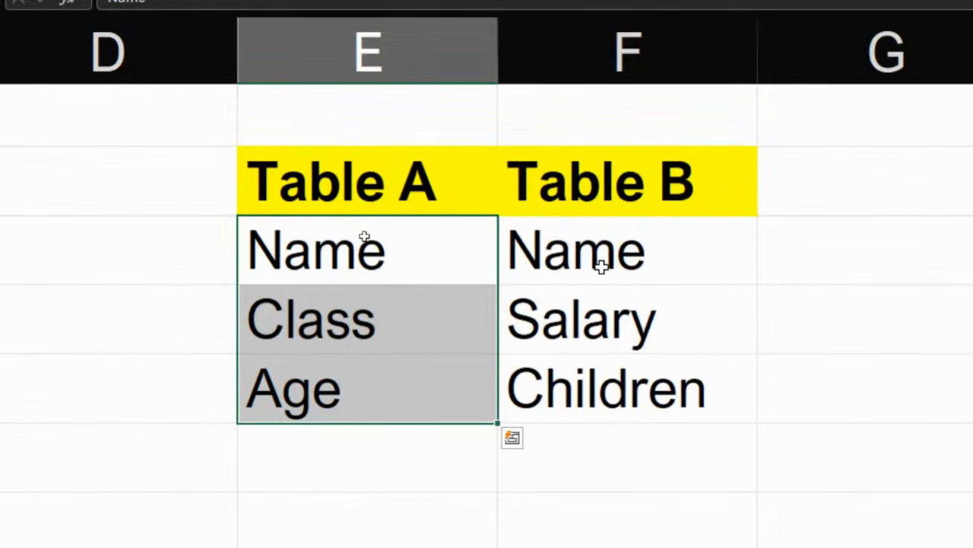
drag(600, 263, 593, 370)
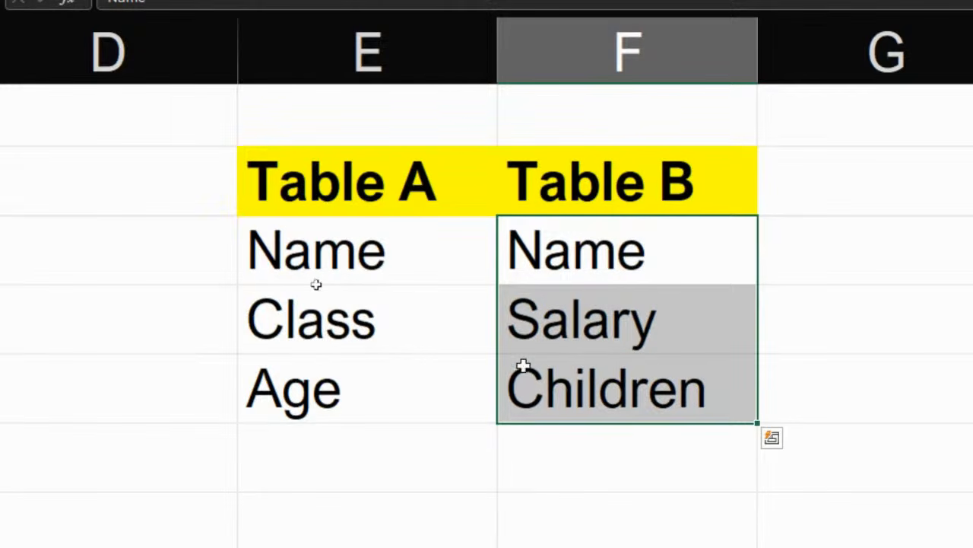
click(332, 242)
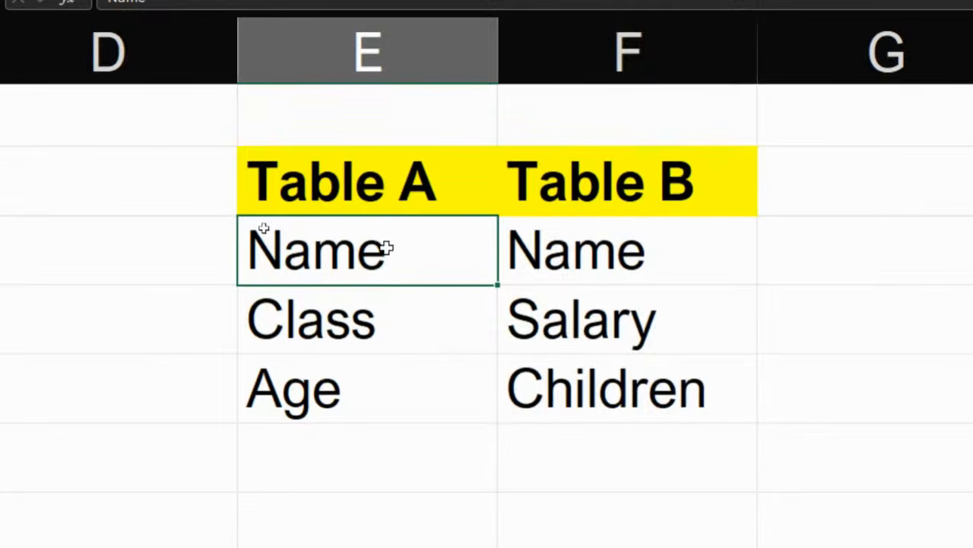
drag(583, 252, 582, 362)
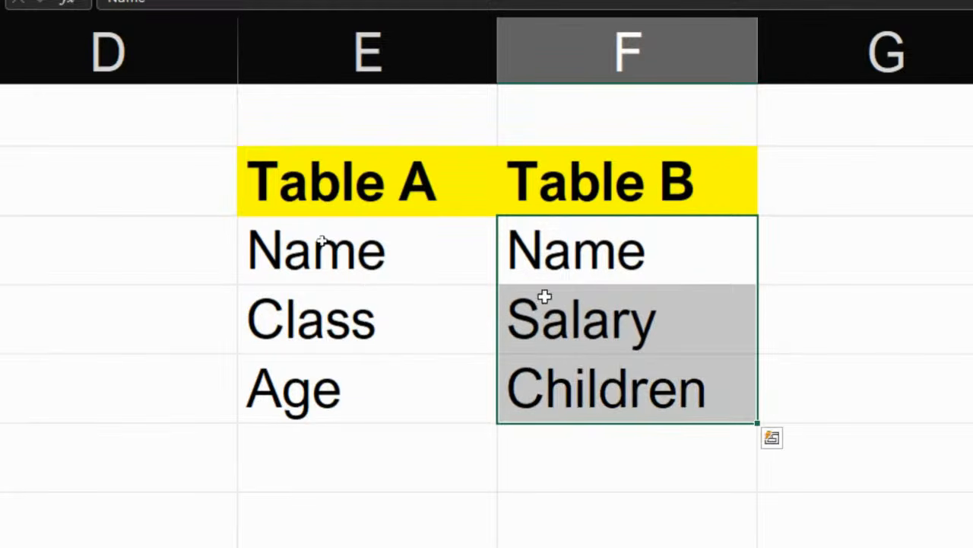
drag(403, 227, 388, 370)
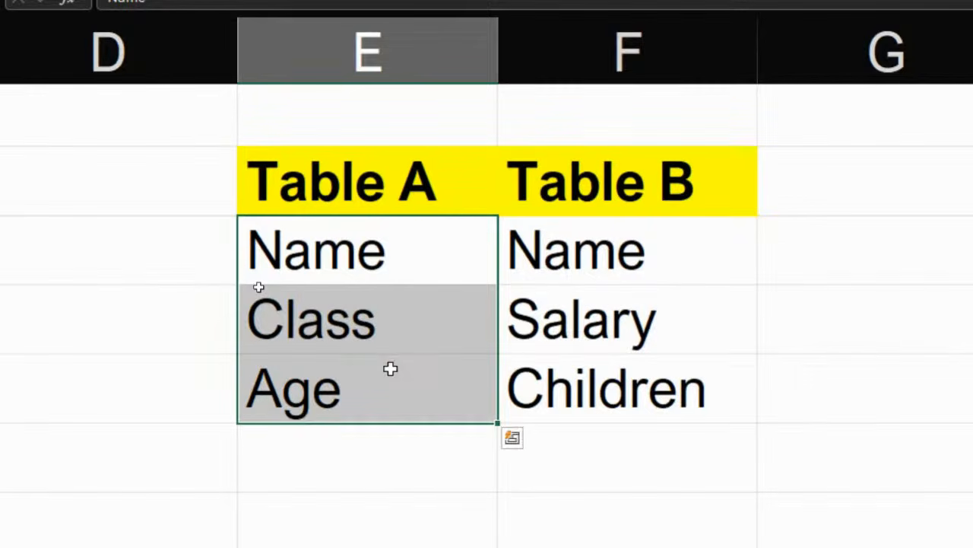
drag(645, 256, 640, 368)
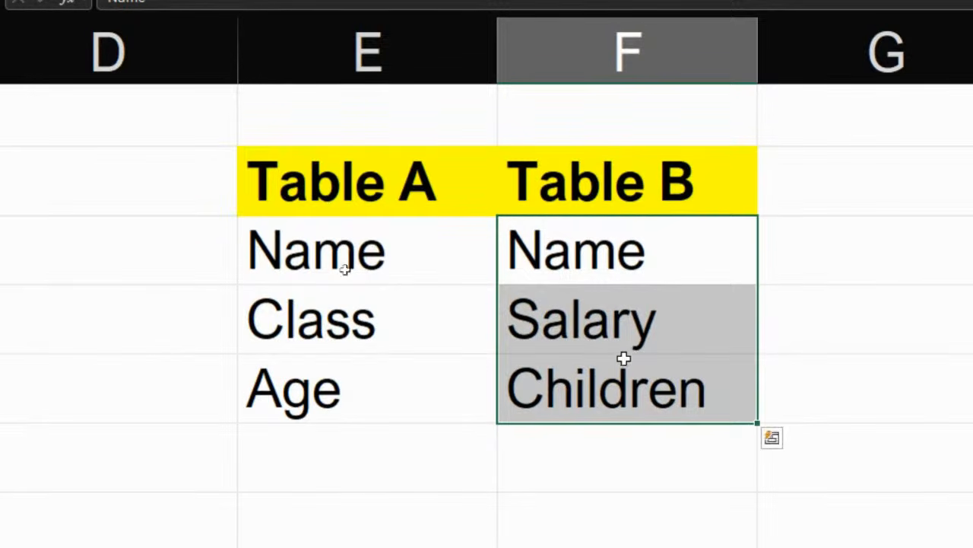
click(420, 274)
drag(408, 354, 405, 368)
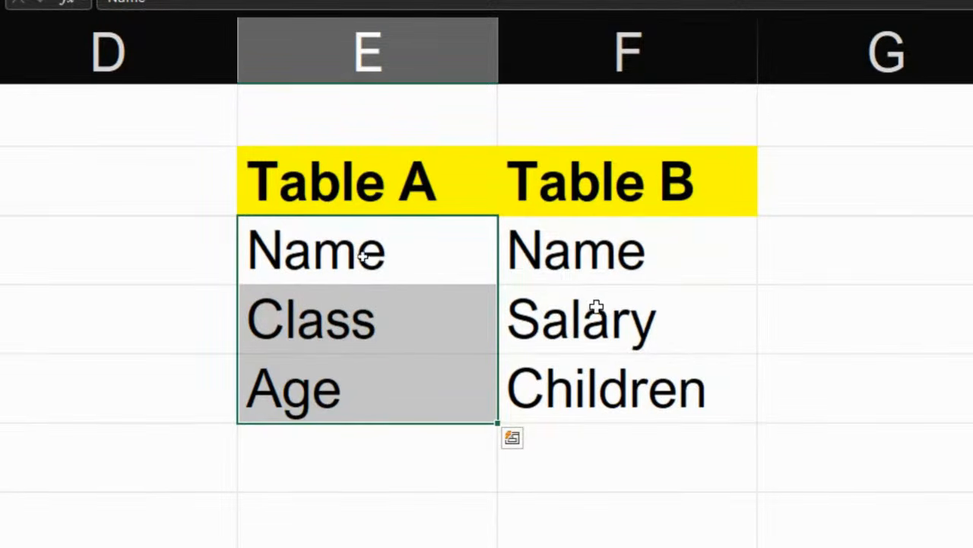
click(600, 312)
drag(601, 312, 600, 365)
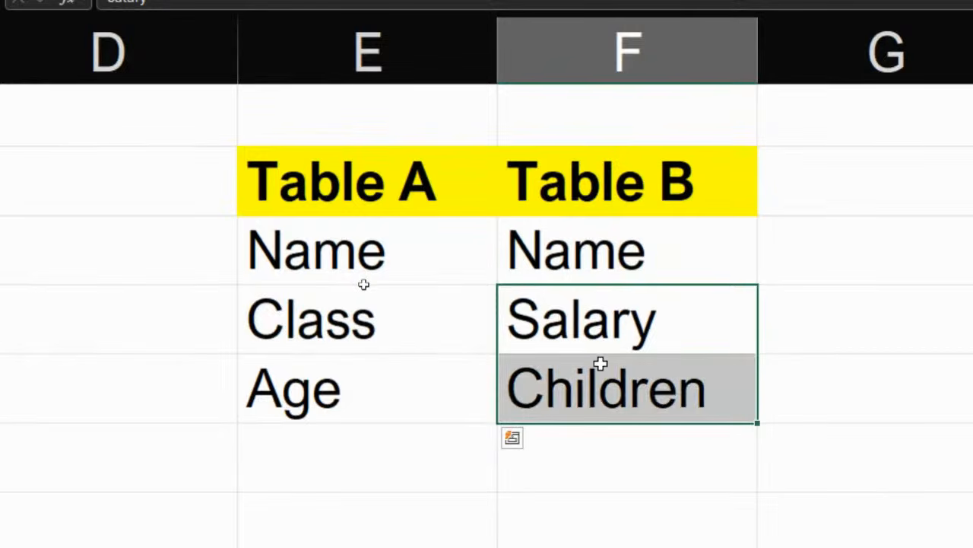
click(308, 393)
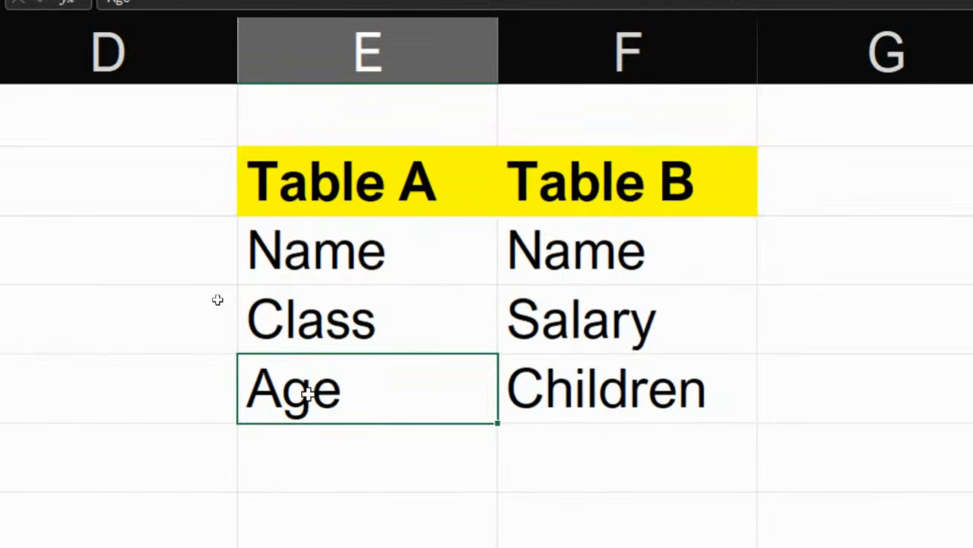
Review Salary and Children under Table B against the Name, Class and Age fields of Table A
click(580, 306)
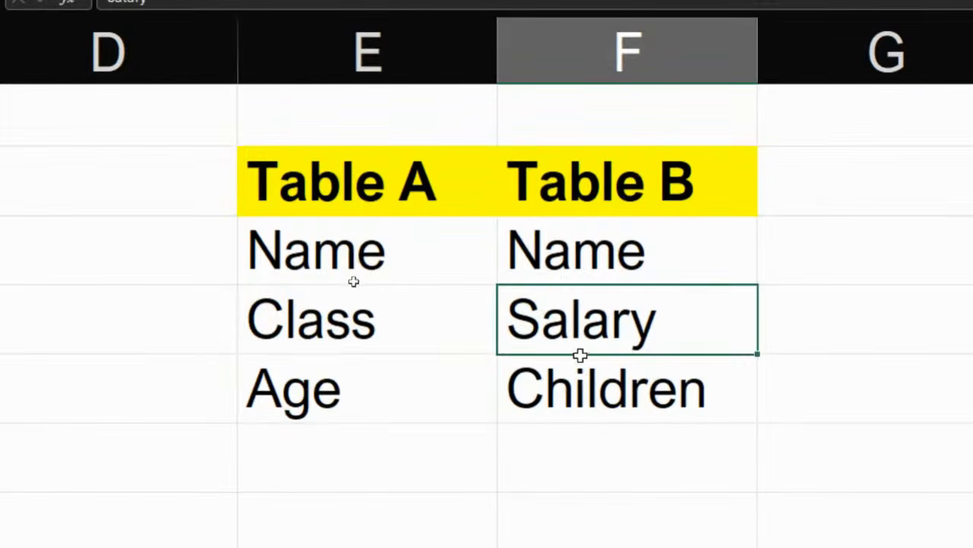
drag(581, 356, 580, 359)
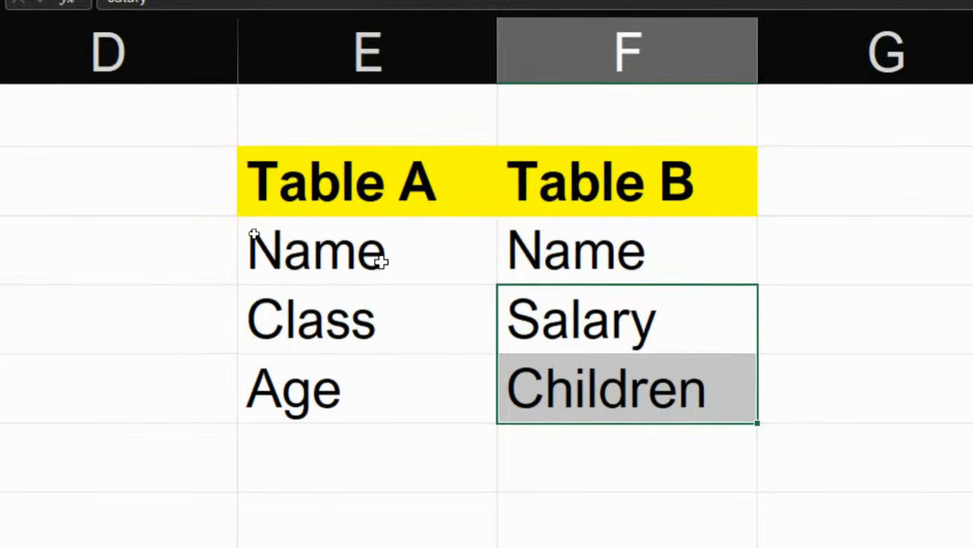
drag(380, 258, 376, 373)
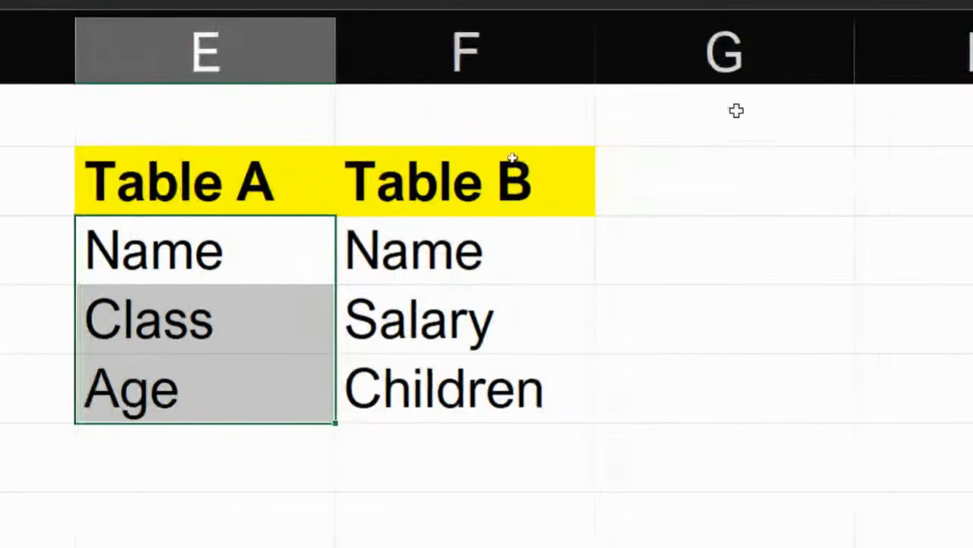
Narrow column G to a thin gap and enter Lookup_Value in H2 and Table_Array in H3
click(722, 114)
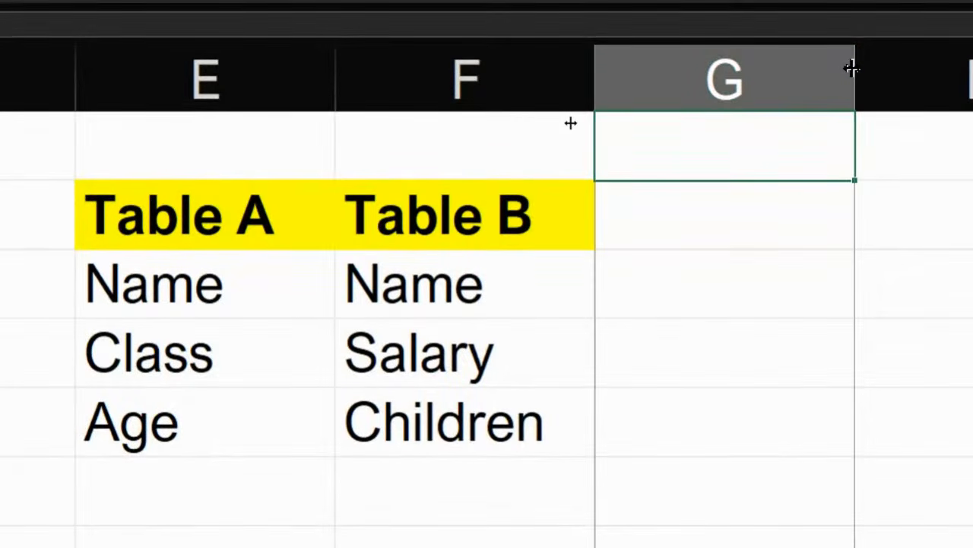
drag(852, 69, 600, 92)
click(677, 225)
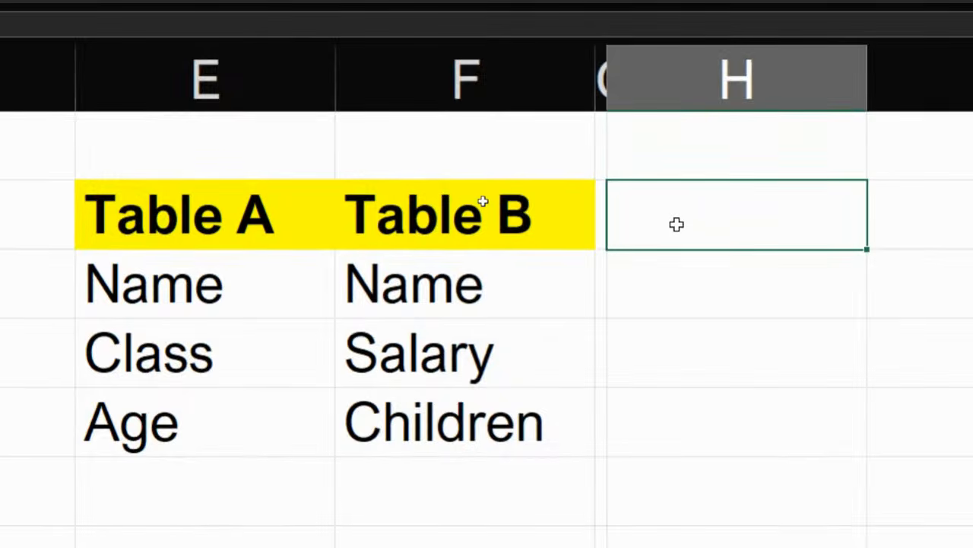
text(Looku)
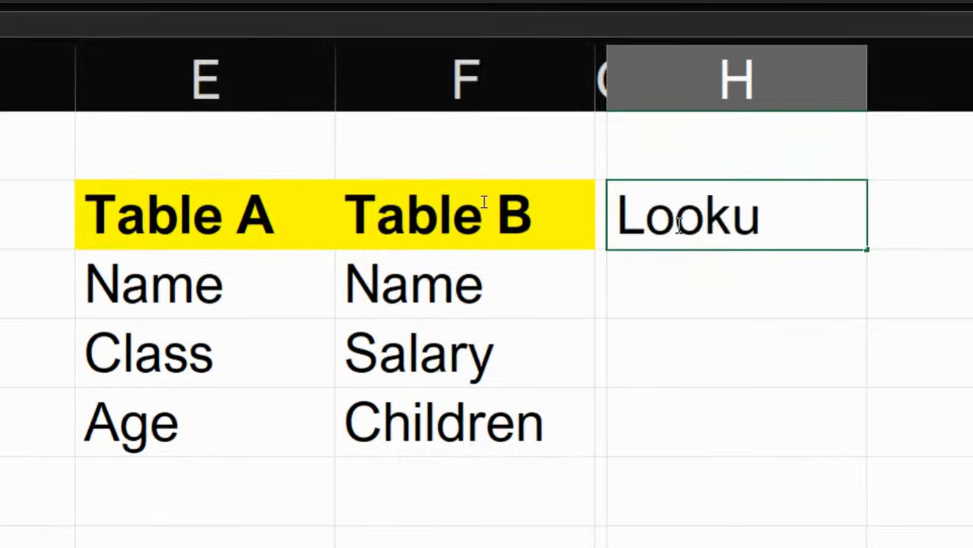
text(p_Value)
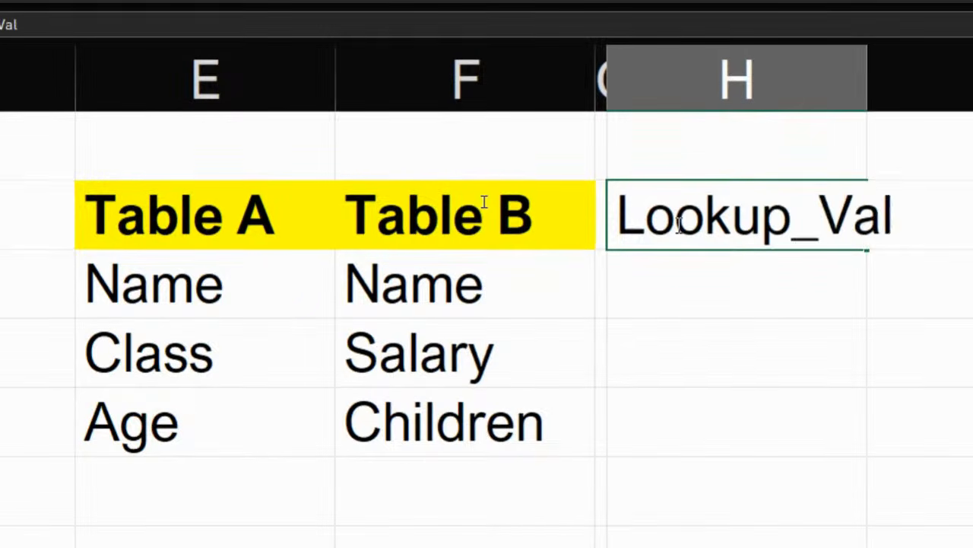
key(Return)
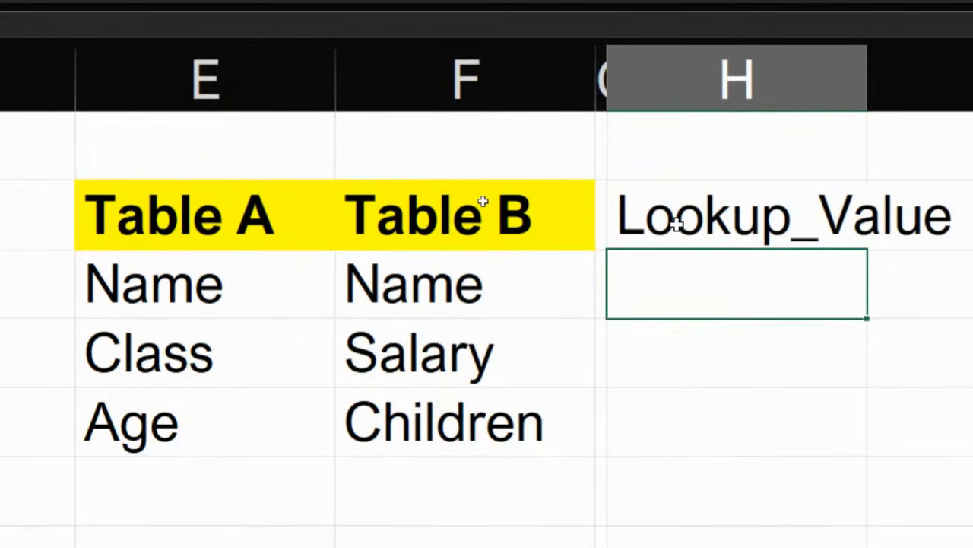
text(Table)
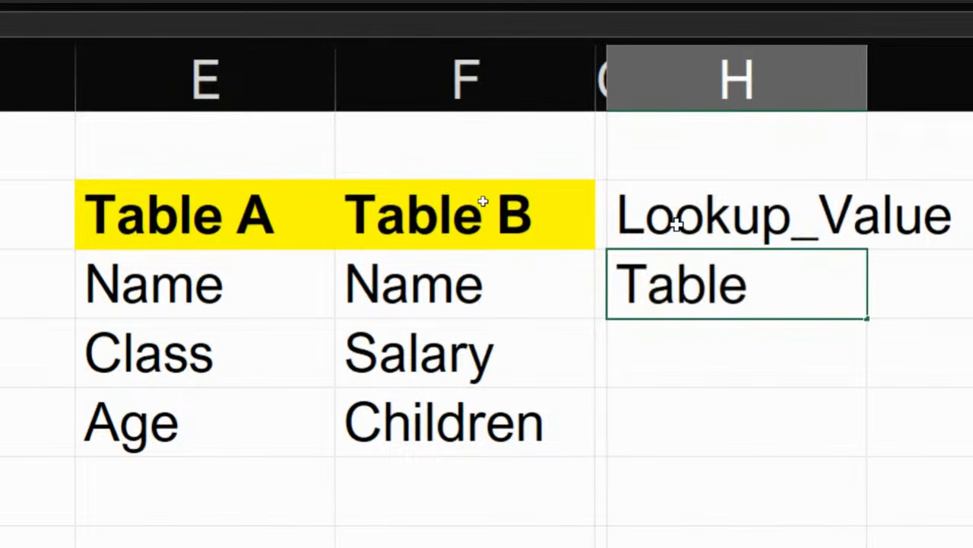
text(_Array)
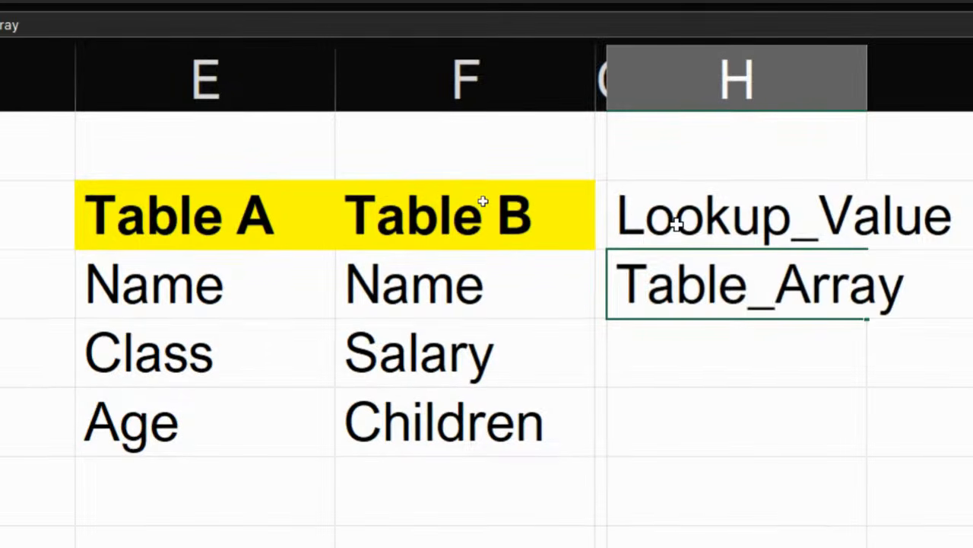
key(Return)
Enter Column_Index_Num in H4 and Range_Lookup in H5 to complete the list of VLOOKUP arguments
text(Colu)
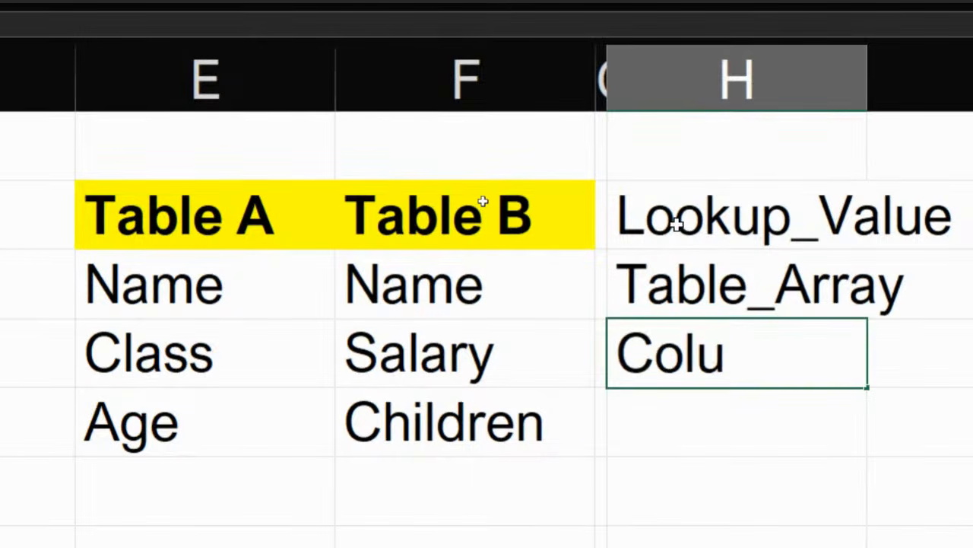
text(mn_Ind)
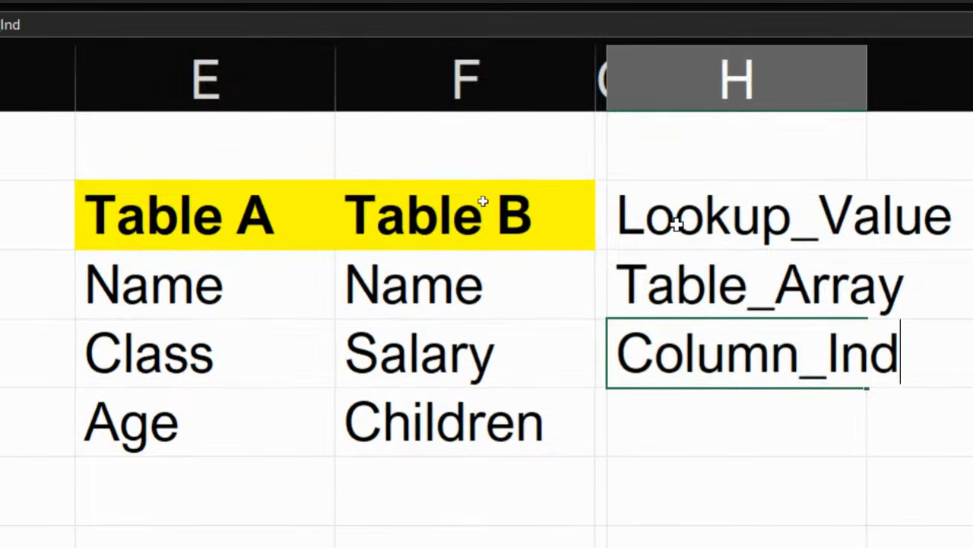
text(ex_Nu)
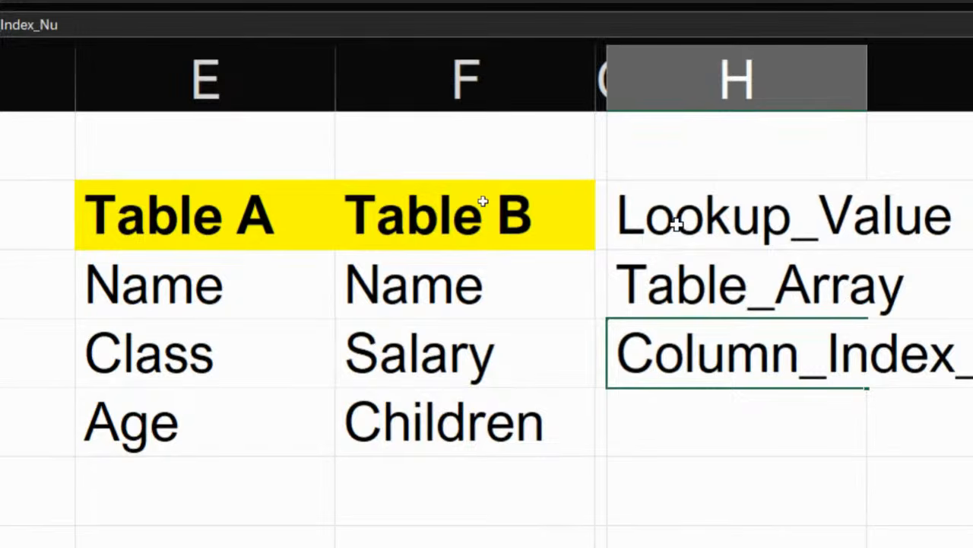
key(Return)
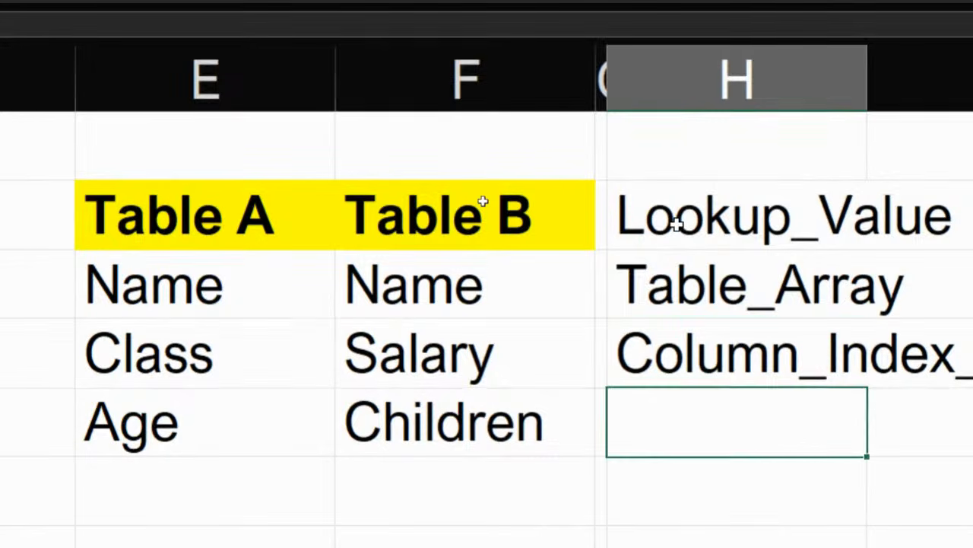
text(Range_)
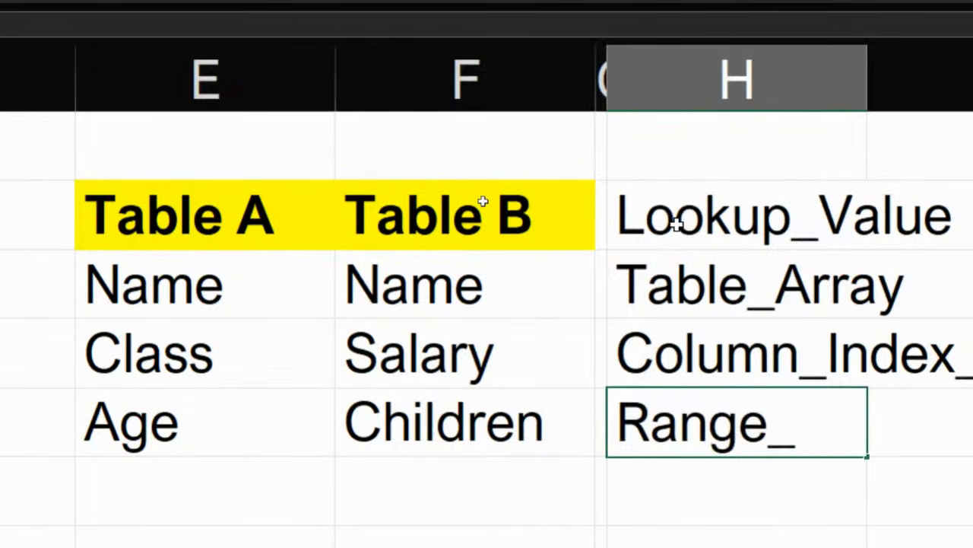
text(Lookup)
key(Return)
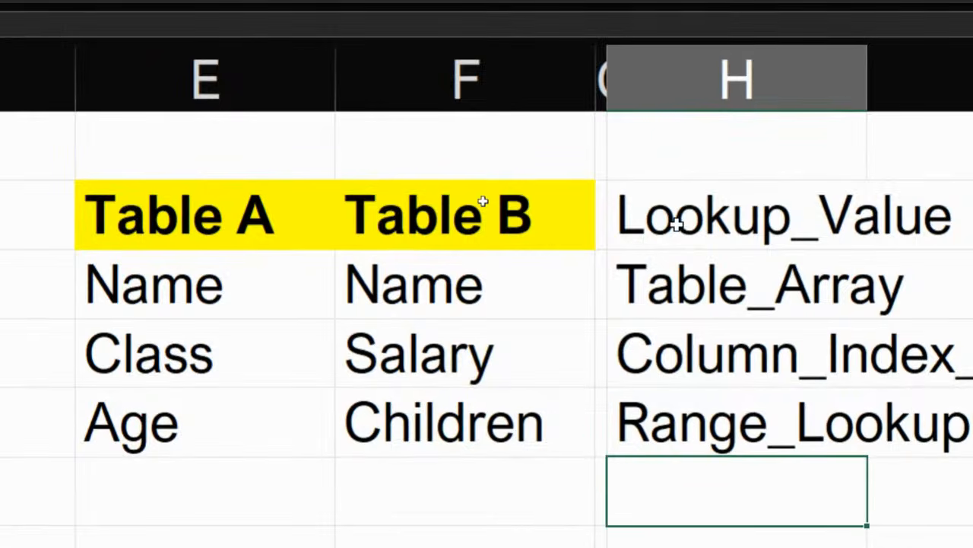
Relate the Lookup_Value argument to the Name field that Table A and Table B share
scroll(760, 167, right, 3)
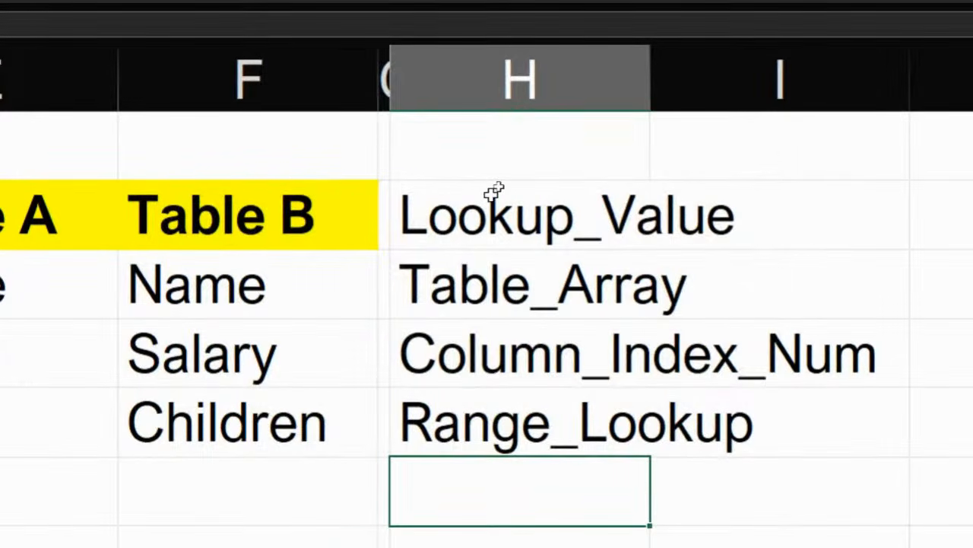
click(524, 197)
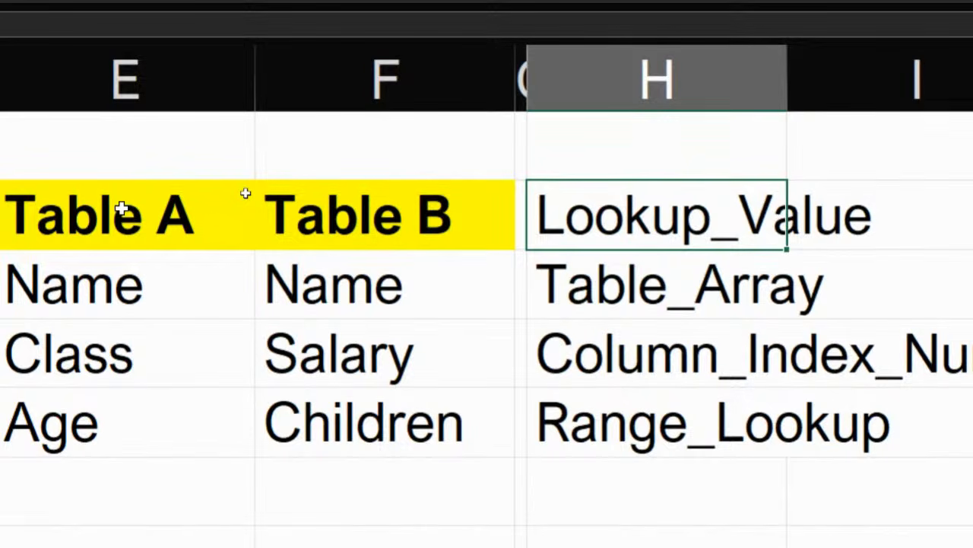
click(467, 300)
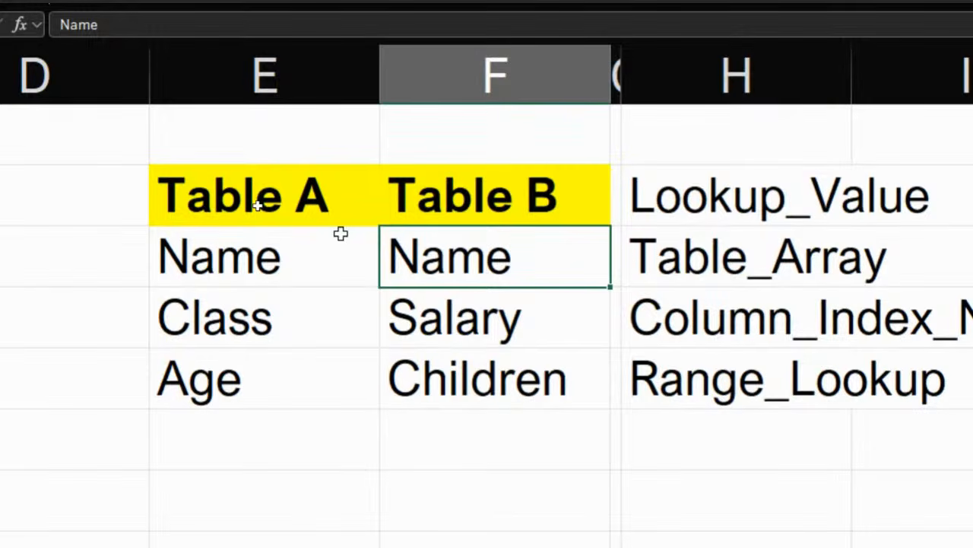
click(301, 264)
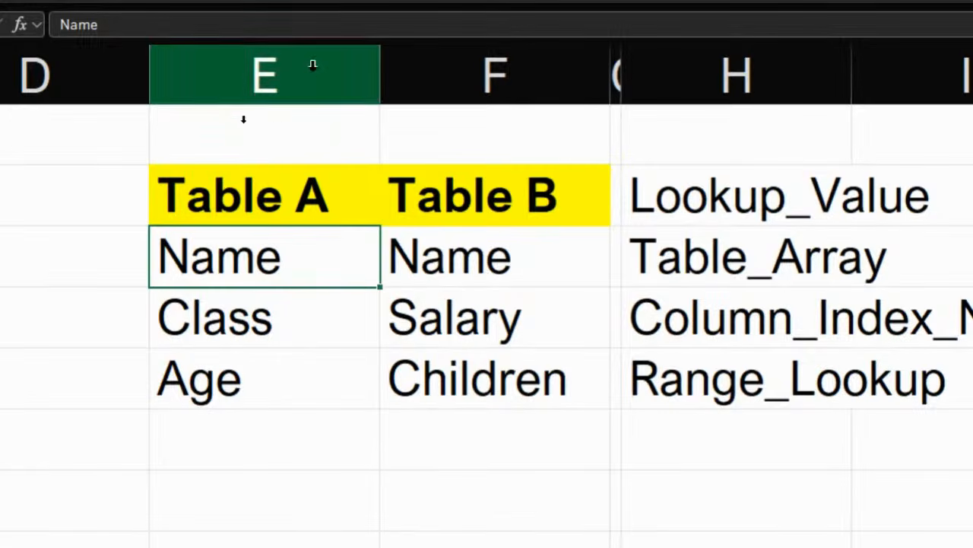
drag(313, 65, 427, 73)
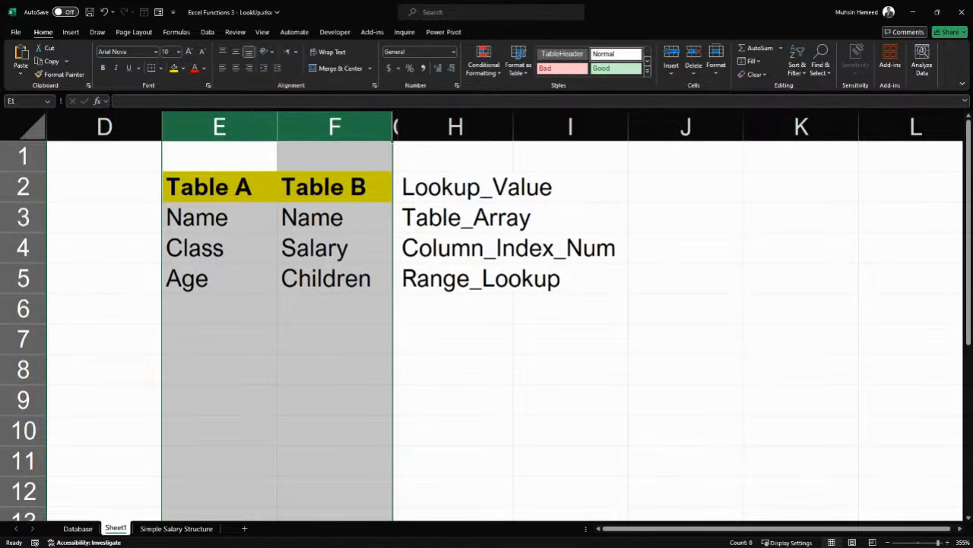
click(263, 214)
drag(337, 213, 249, 212)
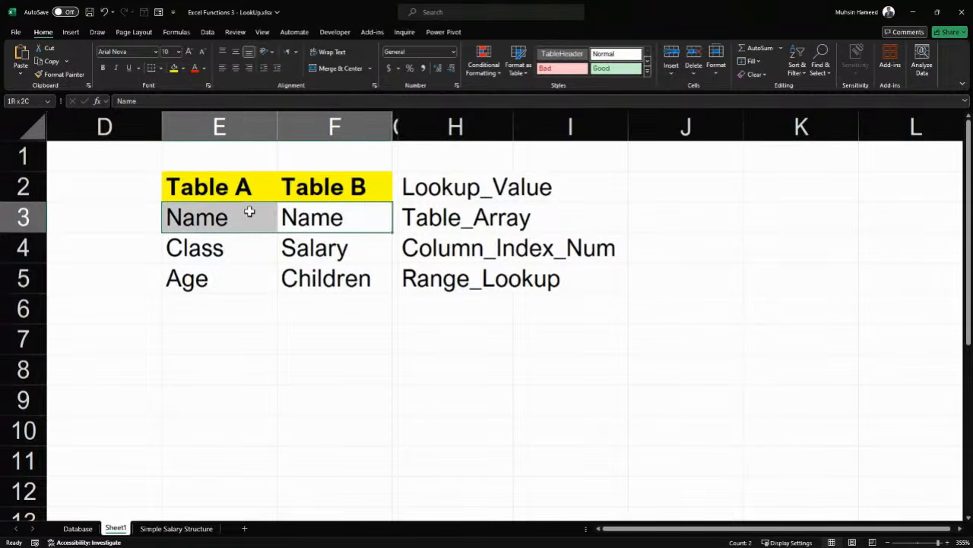
Auto-fit column H to the width of its VLOOKUP argument names
click(461, 218)
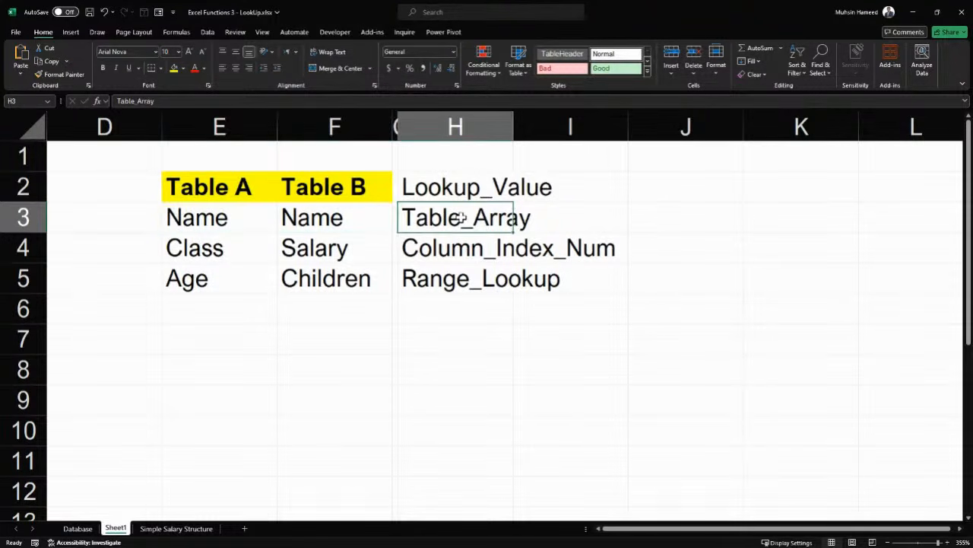
double_click(513, 127)
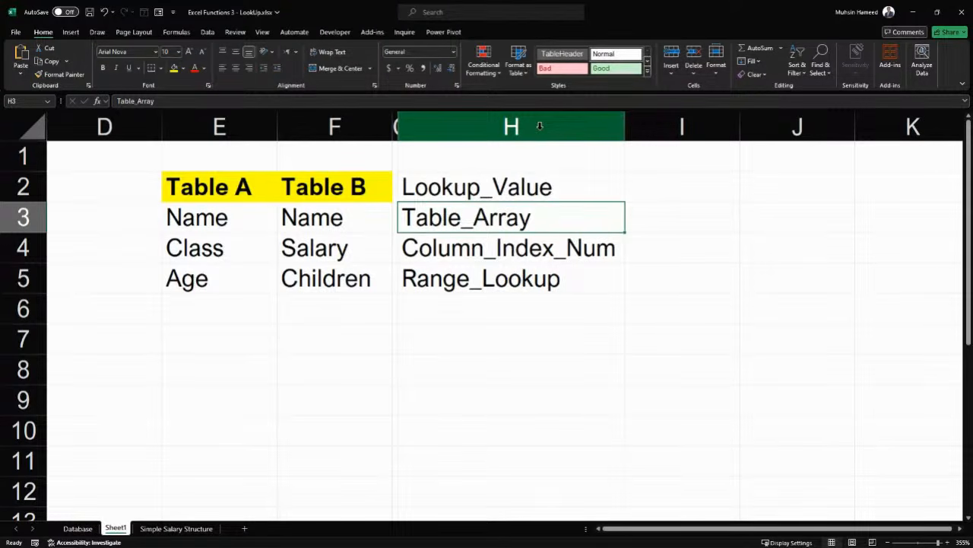
Examine Table B as the table array and its Name and Salary fields in relation to Table A
click(344, 247)
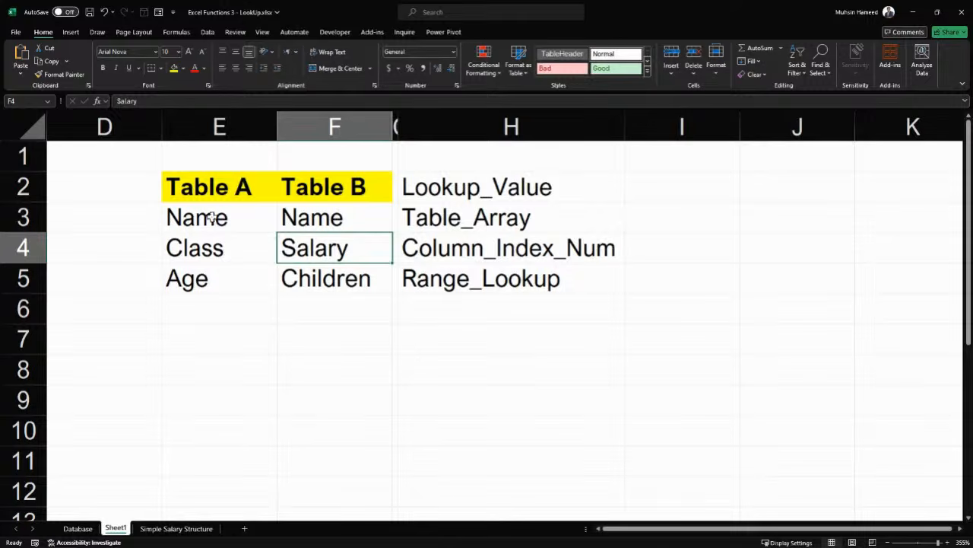
click(324, 120)
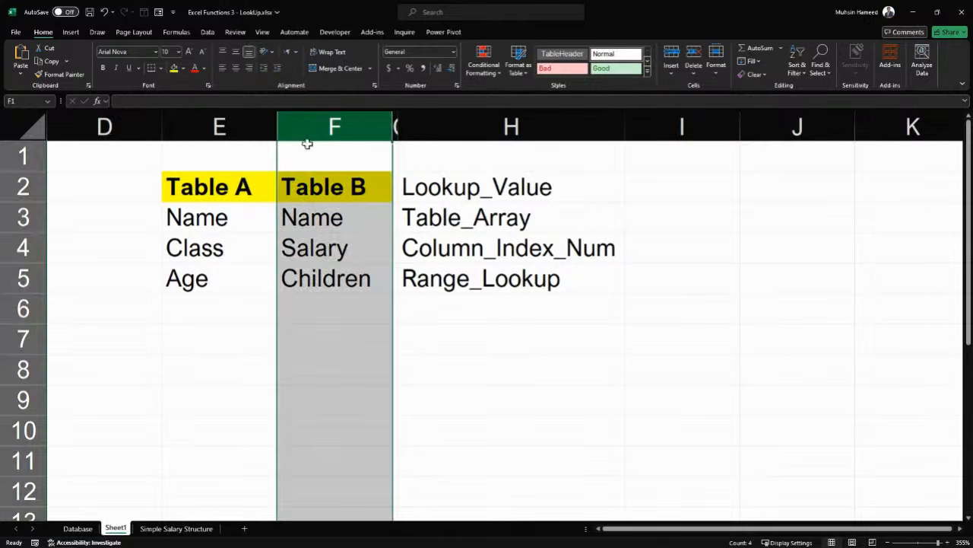
click(288, 243)
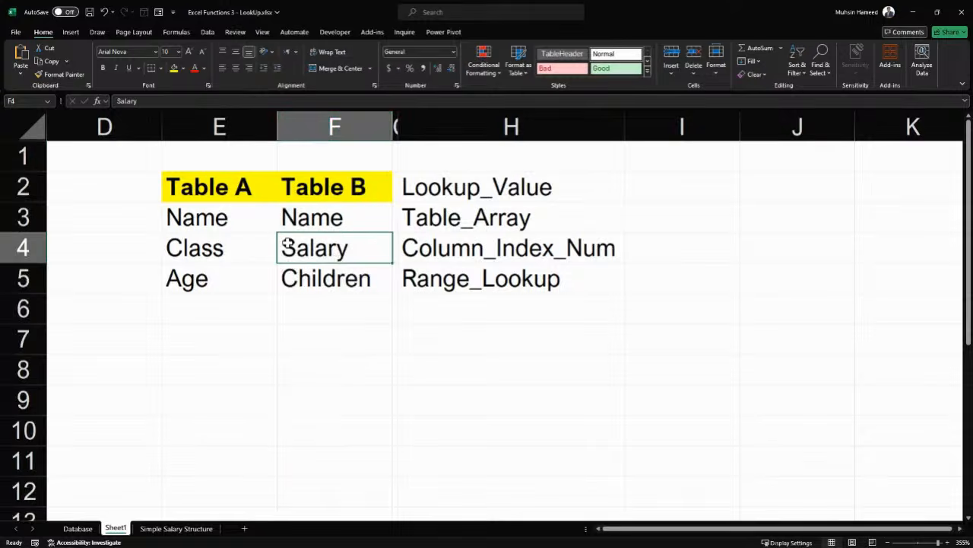
click(219, 251)
click(344, 128)
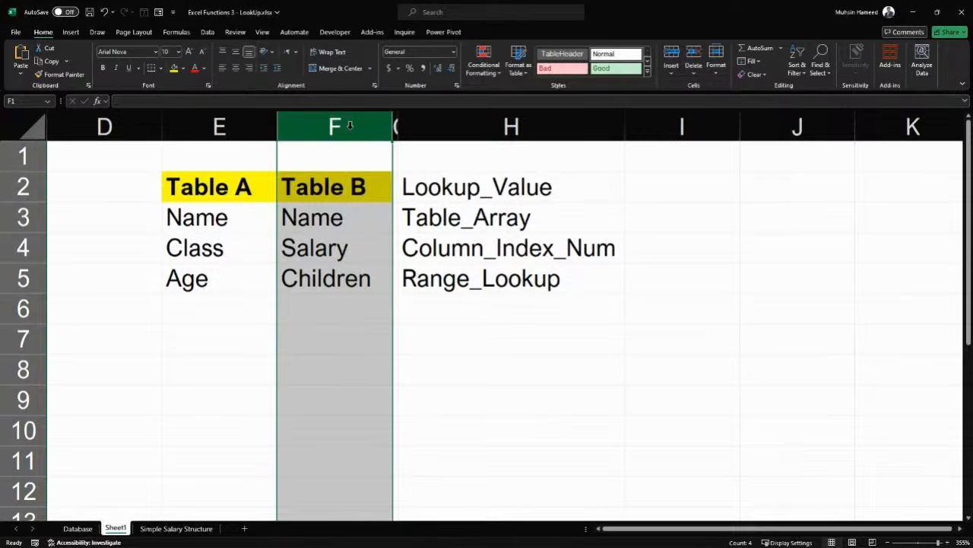
click(218, 126)
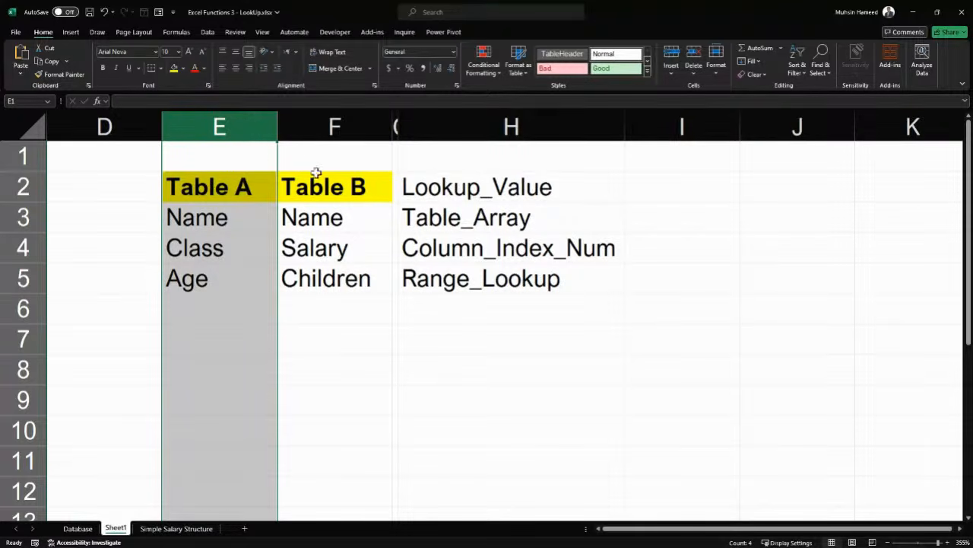
click(315, 222)
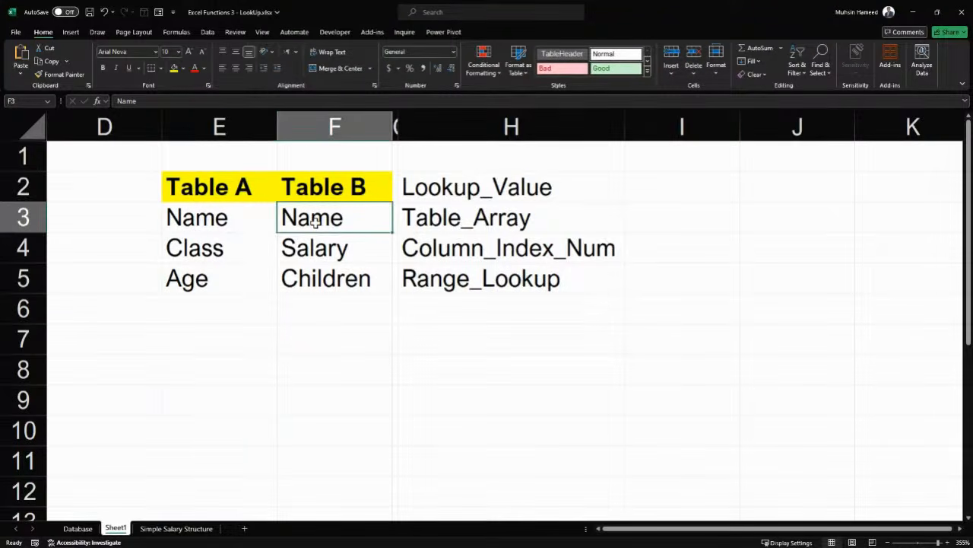
Color Salary in F4 red and copy it to E6 below the Table A fields
click(328, 260)
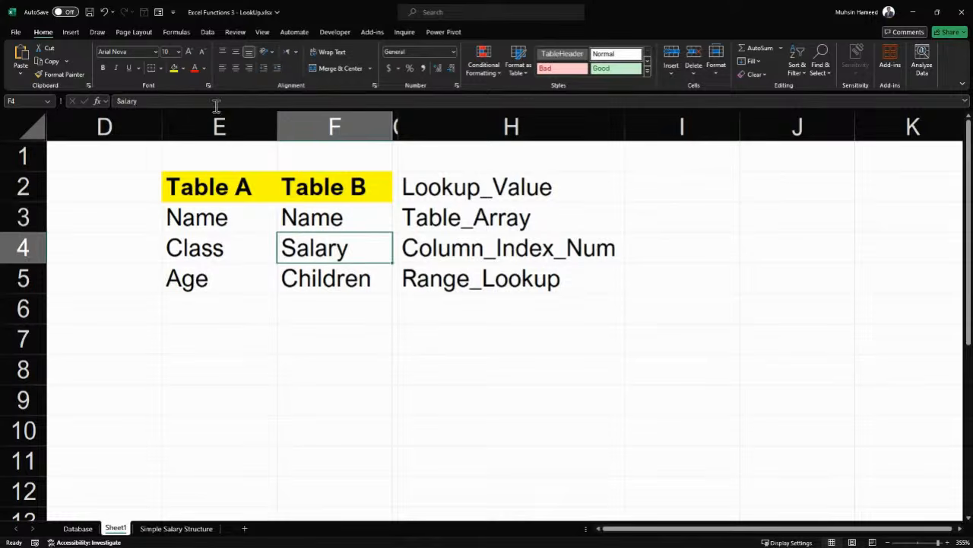
click(195, 67)
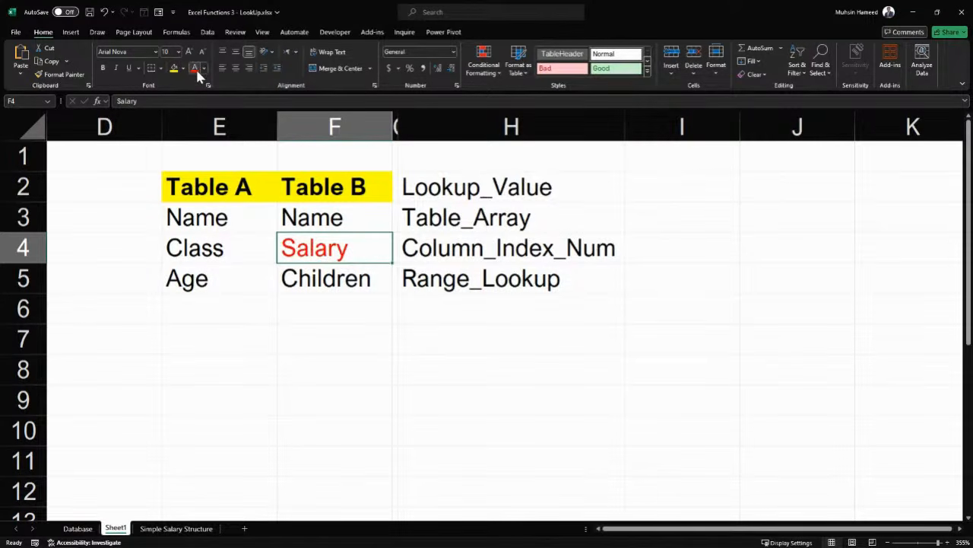
key(ctrl+c)
click(223, 308)
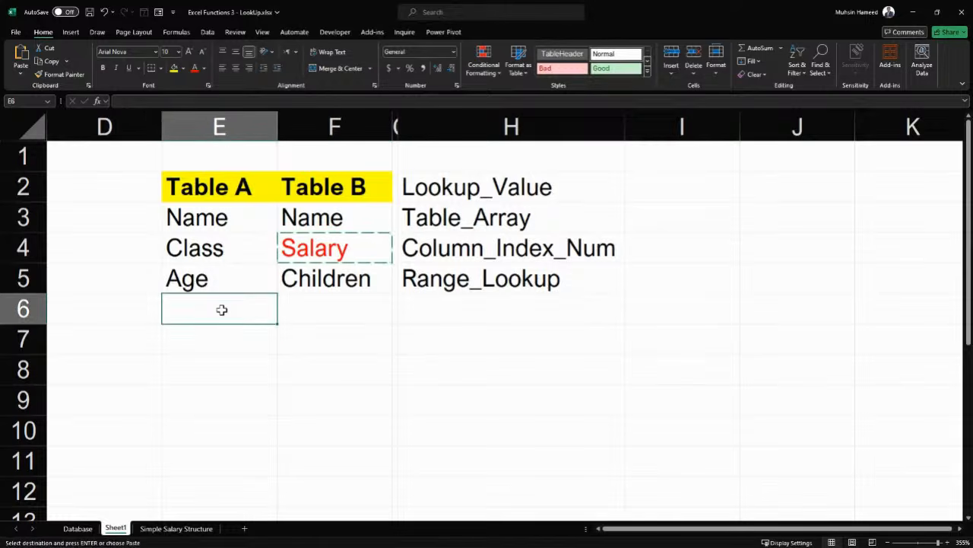
key(ctrl+v)
key(Escape)
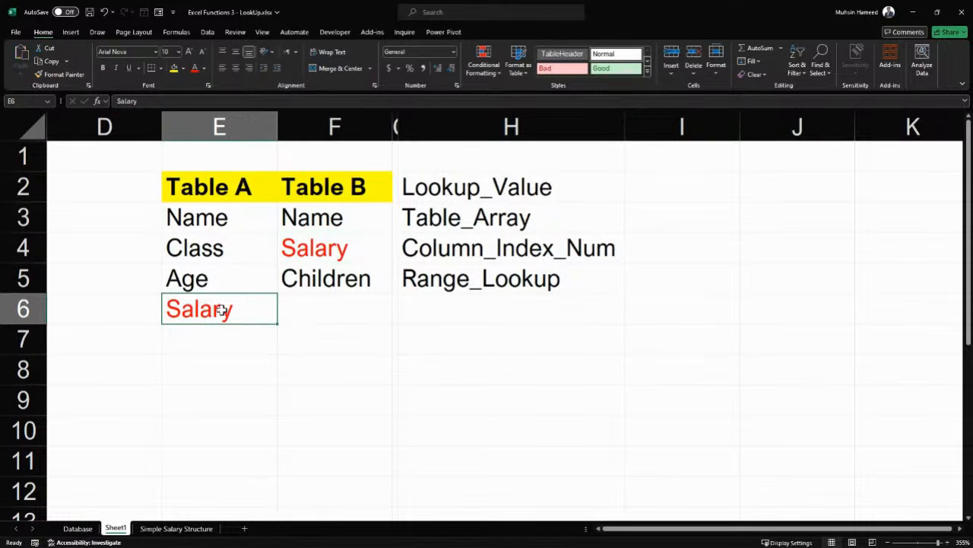
click(337, 252)
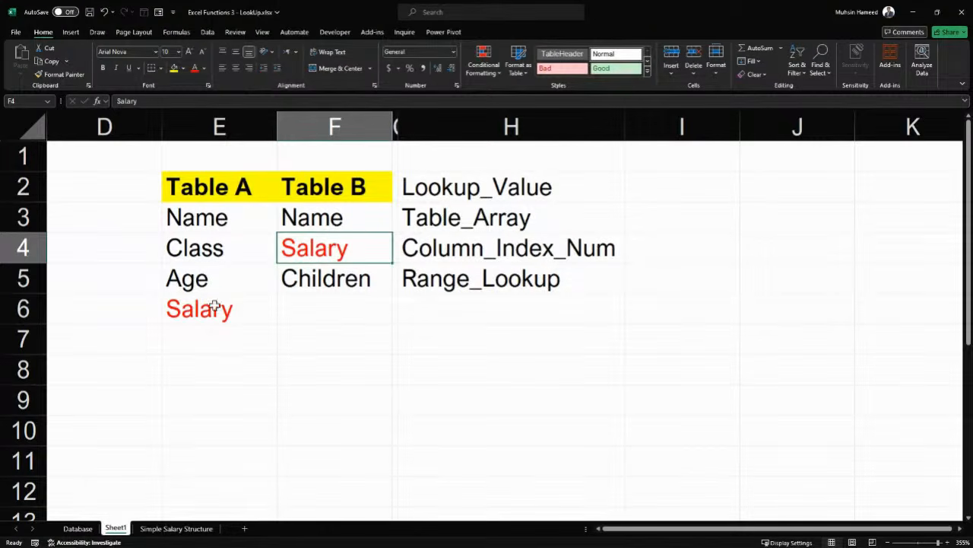
Copy Table B's Name, Salary and Children fields from F3:F5 and paste them as transposed values across H8:J8
click(361, 134)
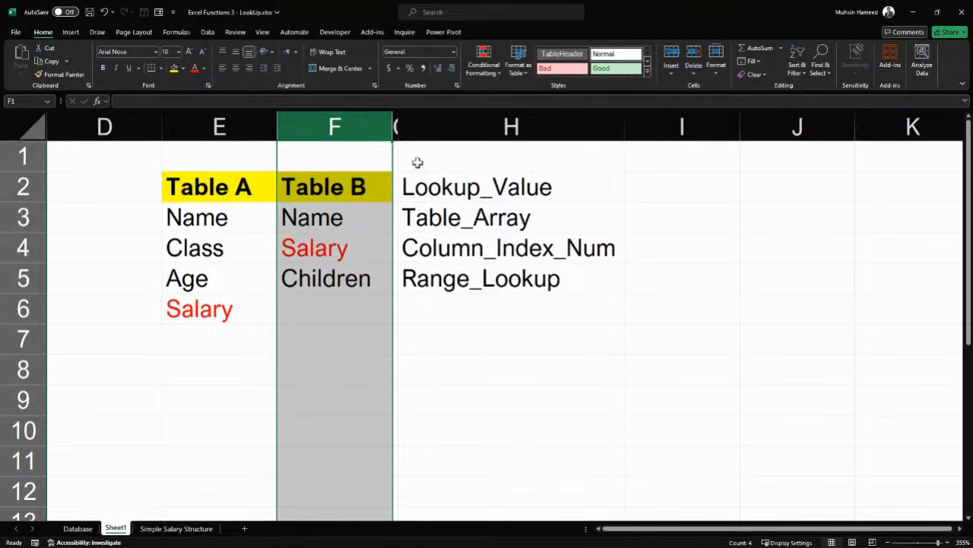
click(484, 250)
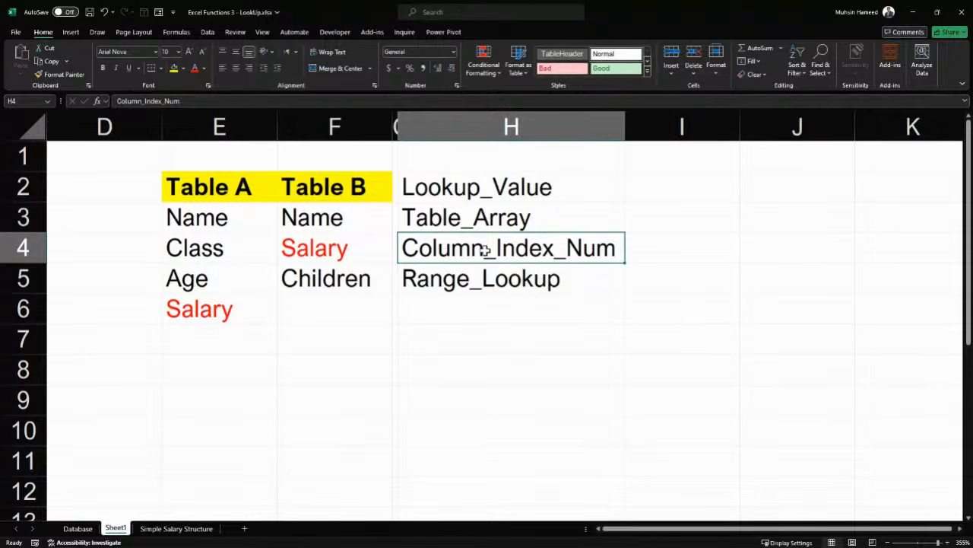
drag(342, 213, 344, 266)
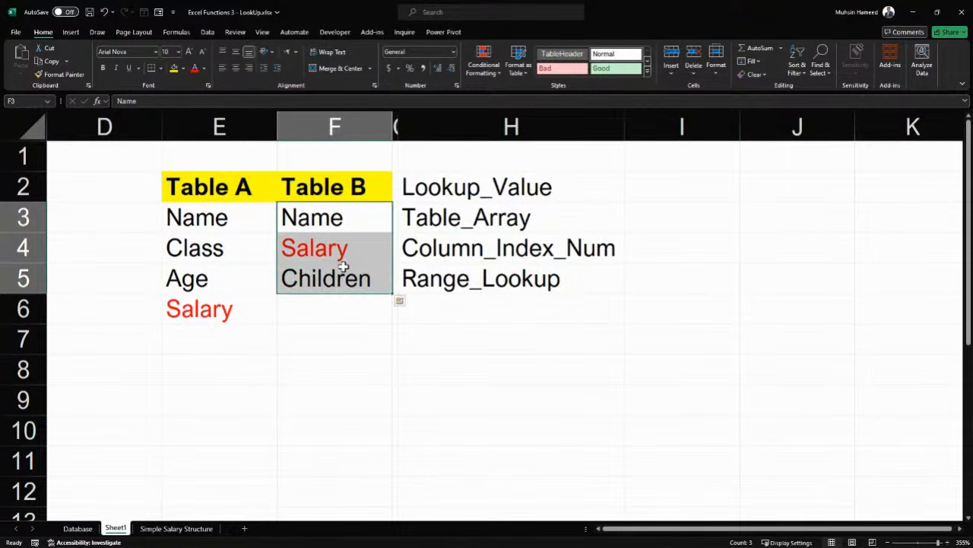
key(ctrl+c)
click(449, 368)
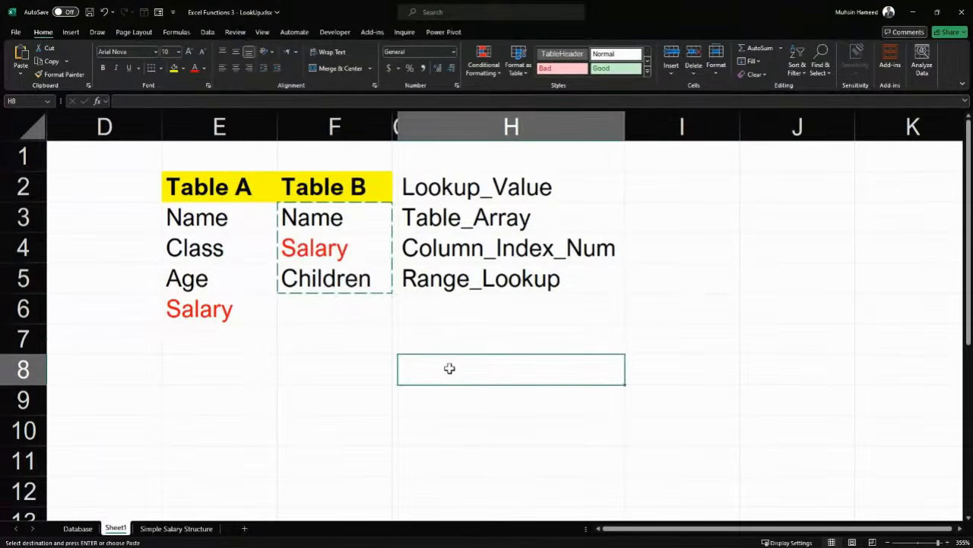
key(ctrl+alt+v)
key(e)
key(Return)
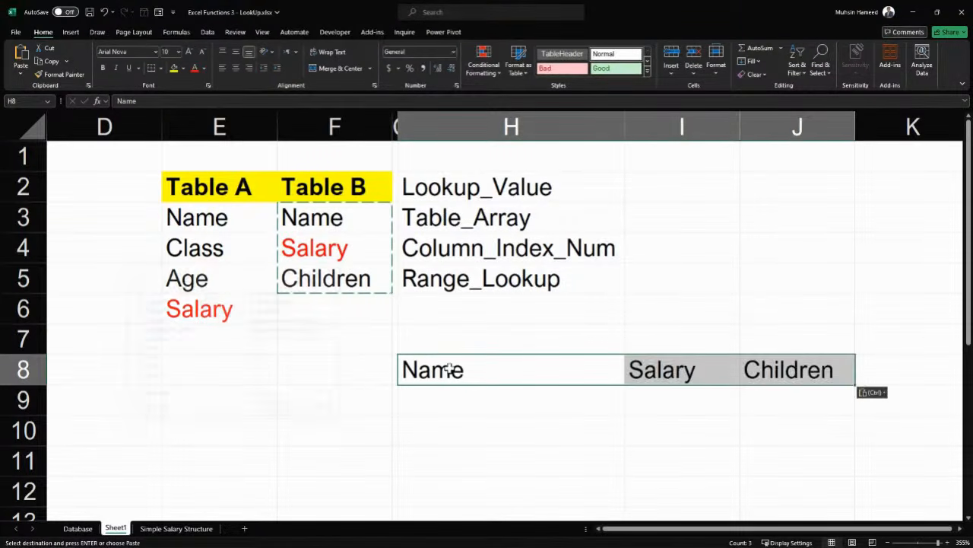
Number the transposed Name, Salary and Children fields 1, 2 and 3 in H7:J7 to illustrate the Column_Index_Num argument
click(515, 370)
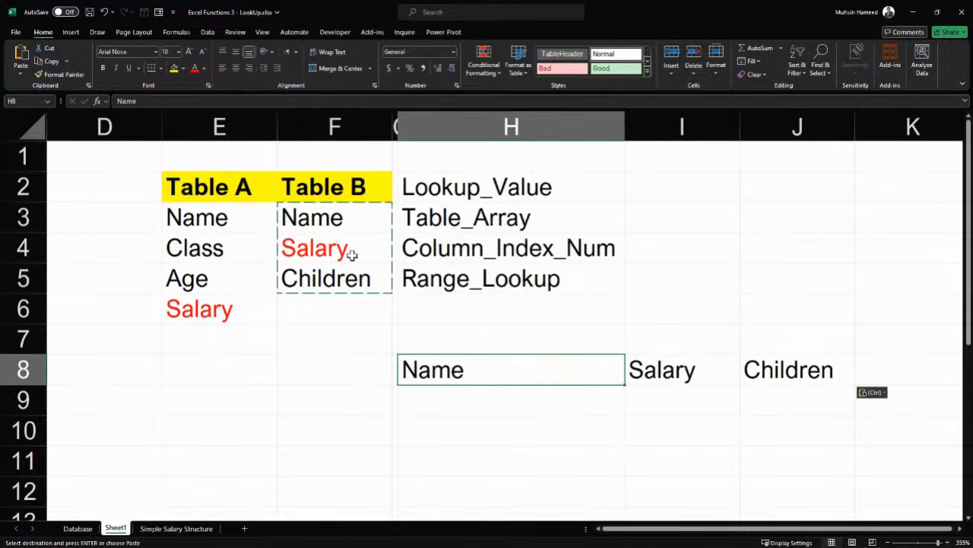
click(527, 251)
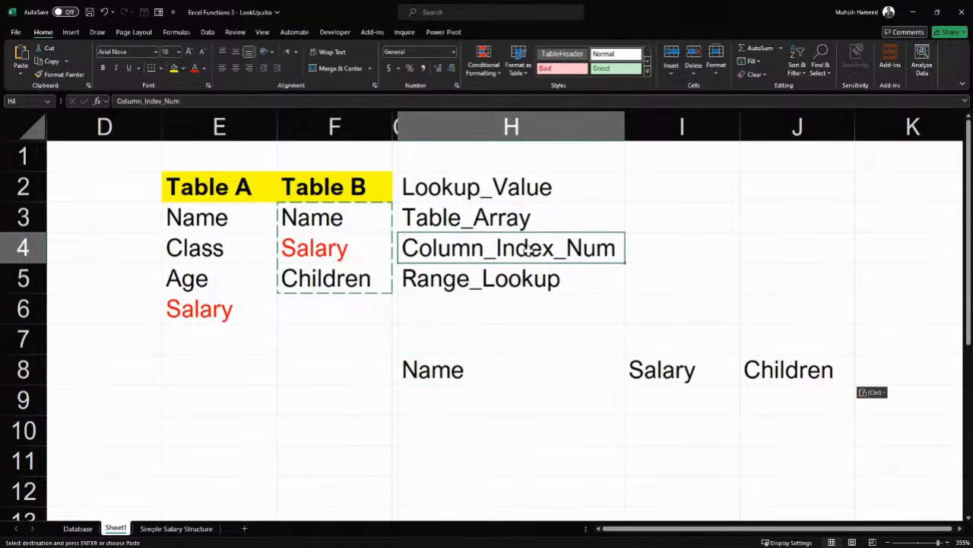
click(538, 367)
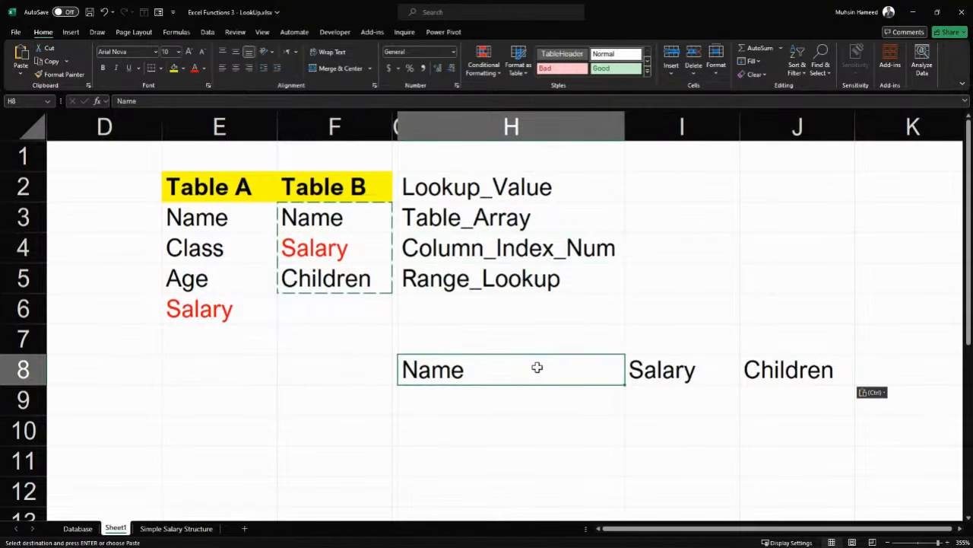
drag(537, 367, 751, 368)
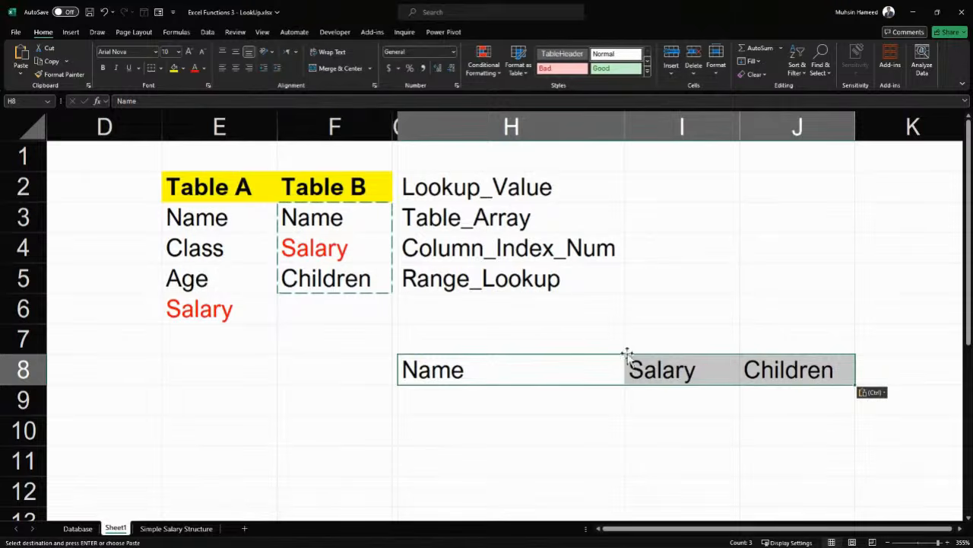
click(563, 336)
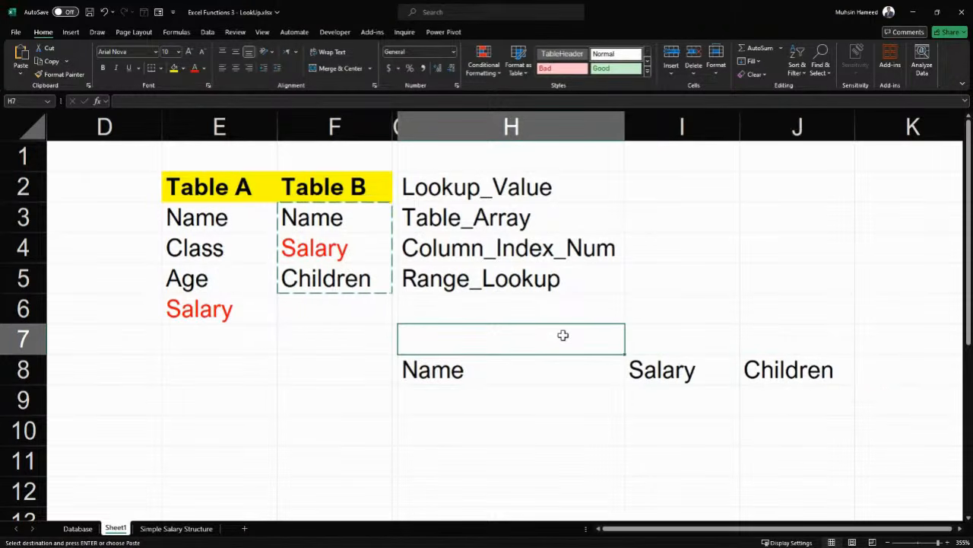
text(1)
key(Tab)
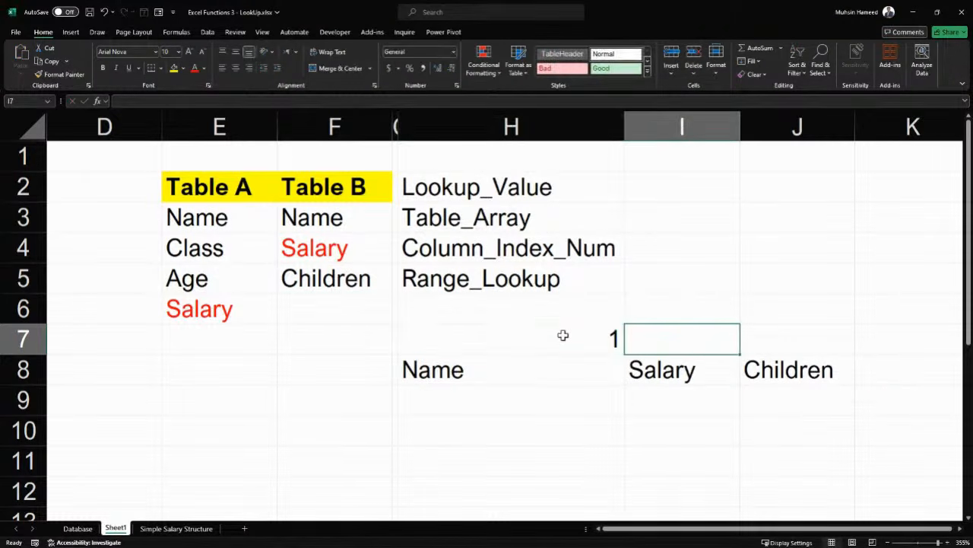
text(2)
key(Tab)
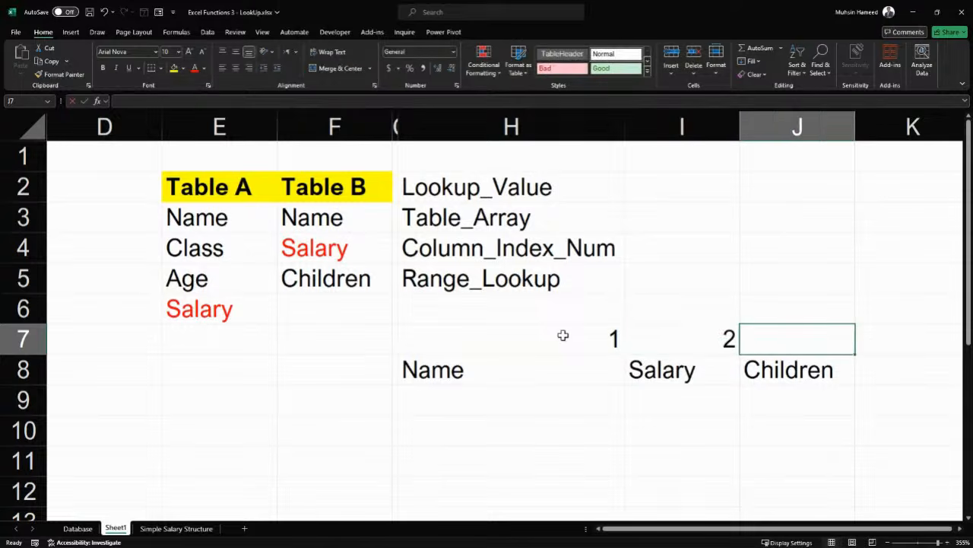
text(3)
key(Return)
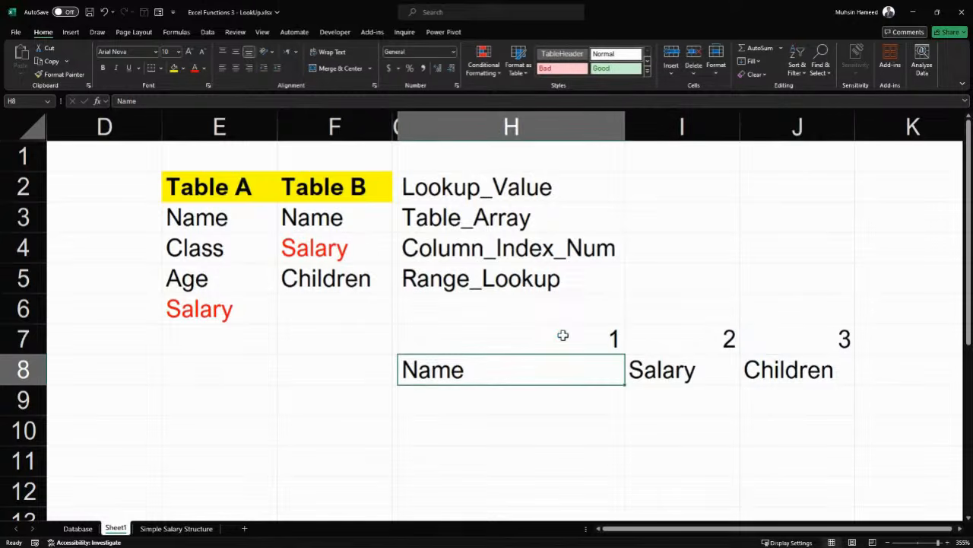
click(372, 257)
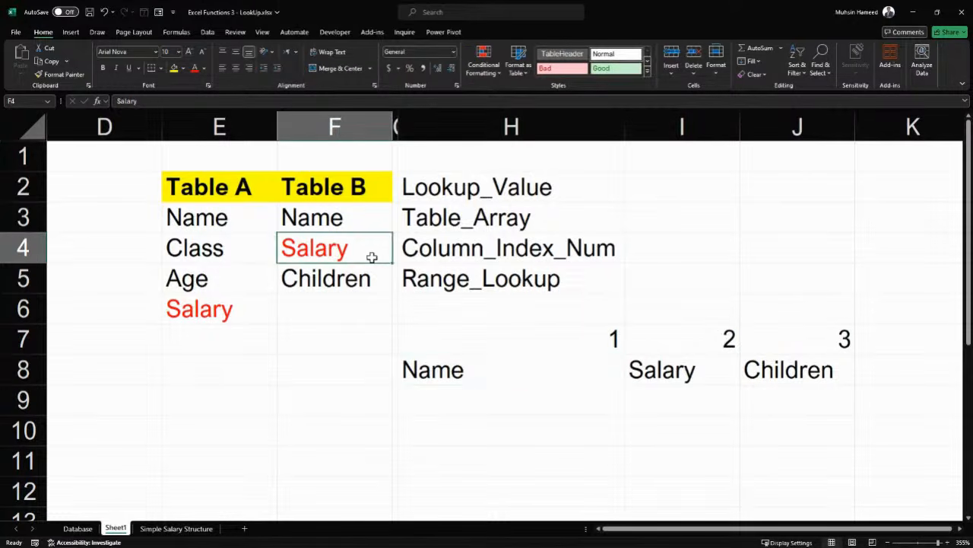
drag(519, 364, 749, 368)
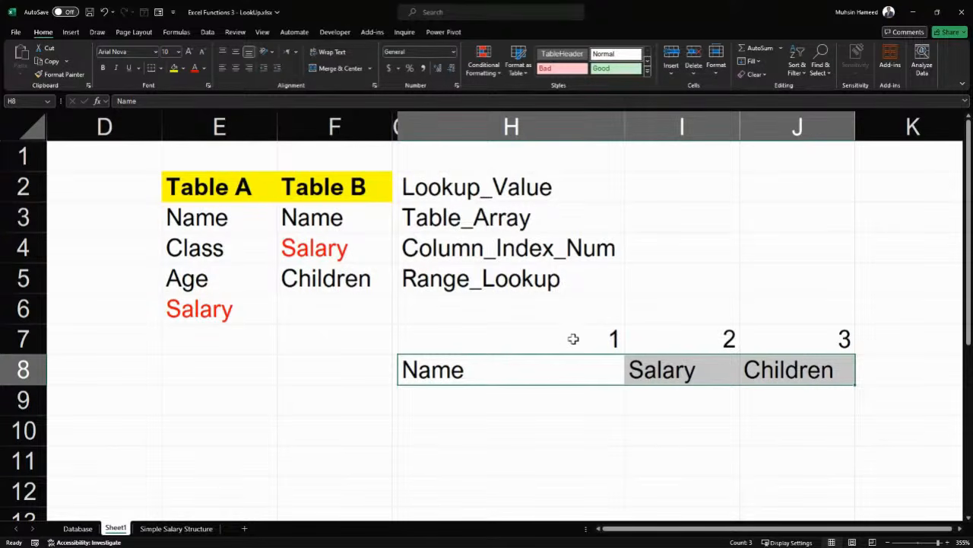
Enter the two Range_Lookup options beside the argument name, Exact in I5 and Approximate in J5
click(554, 280)
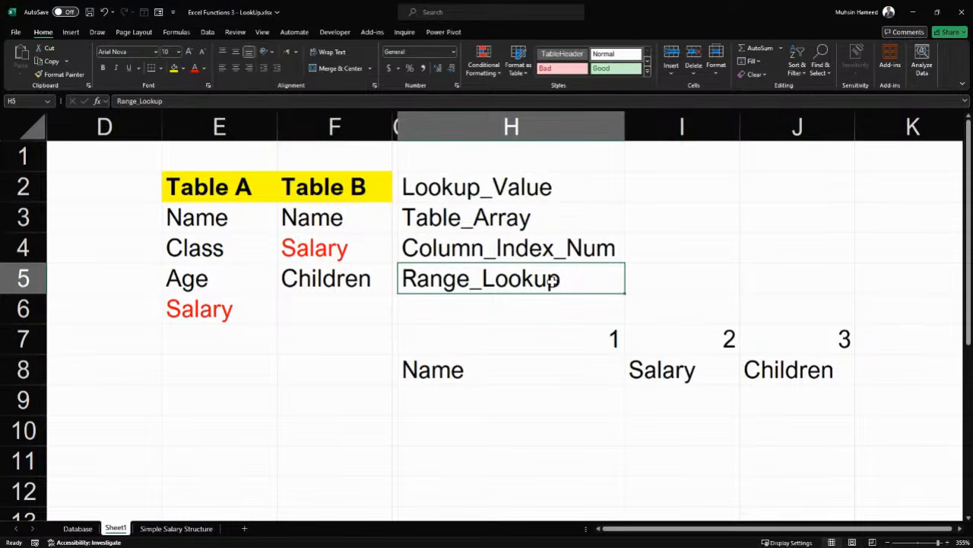
click(654, 278)
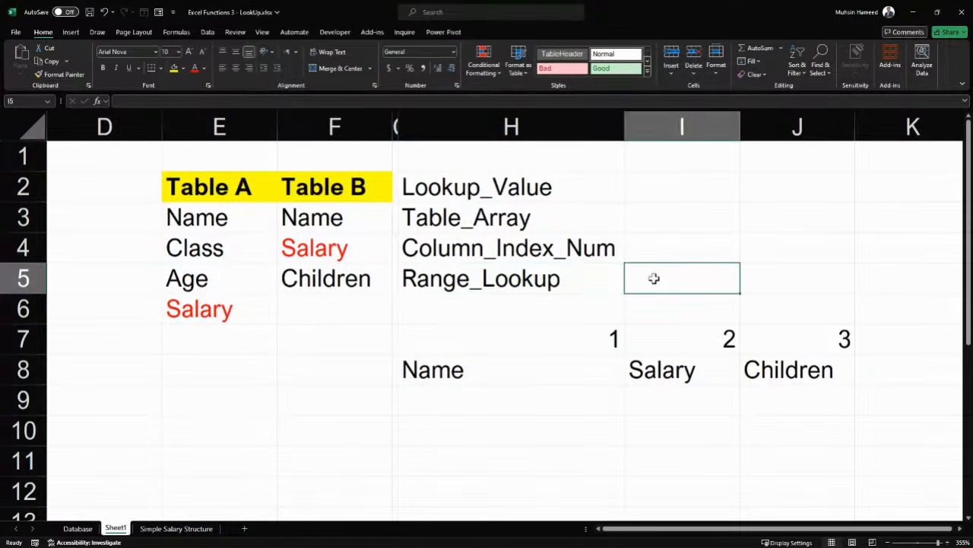
text(Exact)
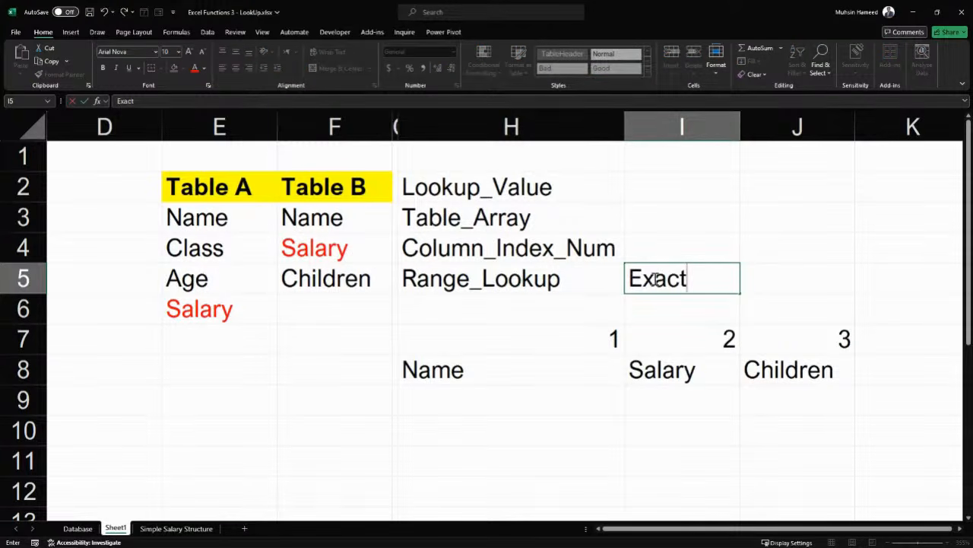
key(Tab)
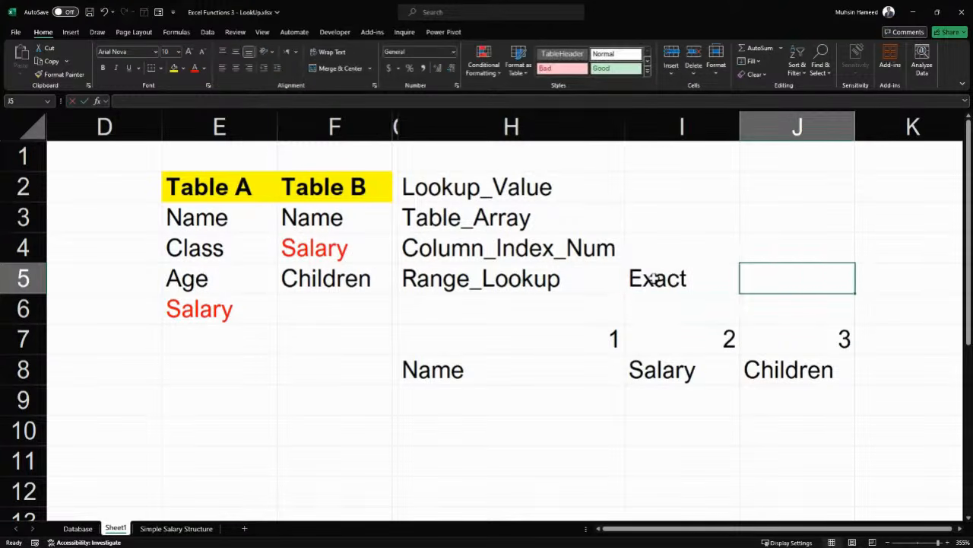
text(Approximate)
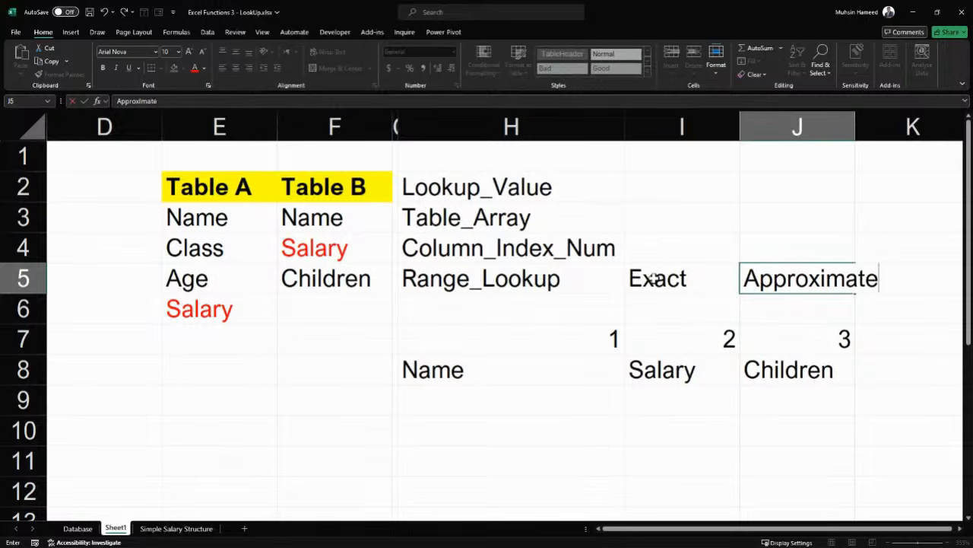
key(Return)
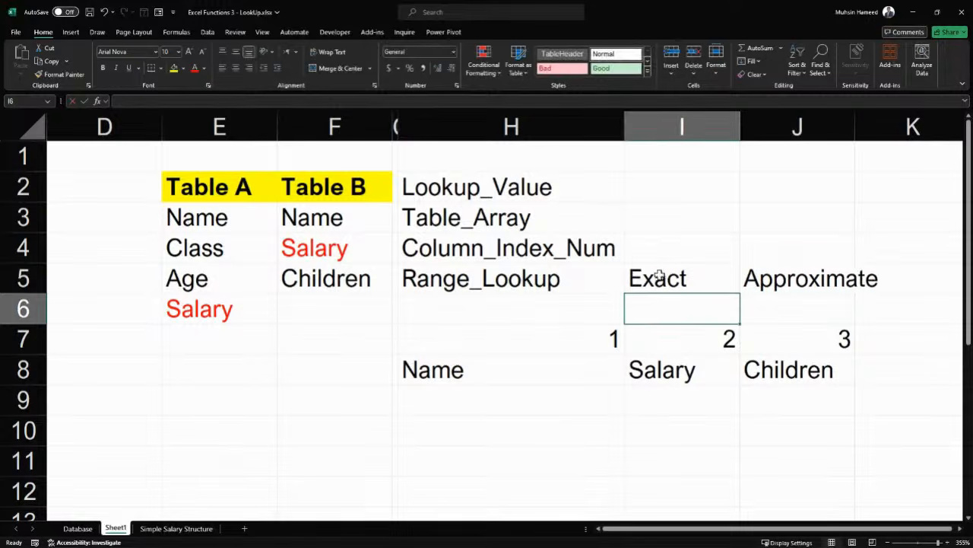
Set the font color of Exact and Approximate in I5:J5 to dark orange
drag(653, 279, 860, 297)
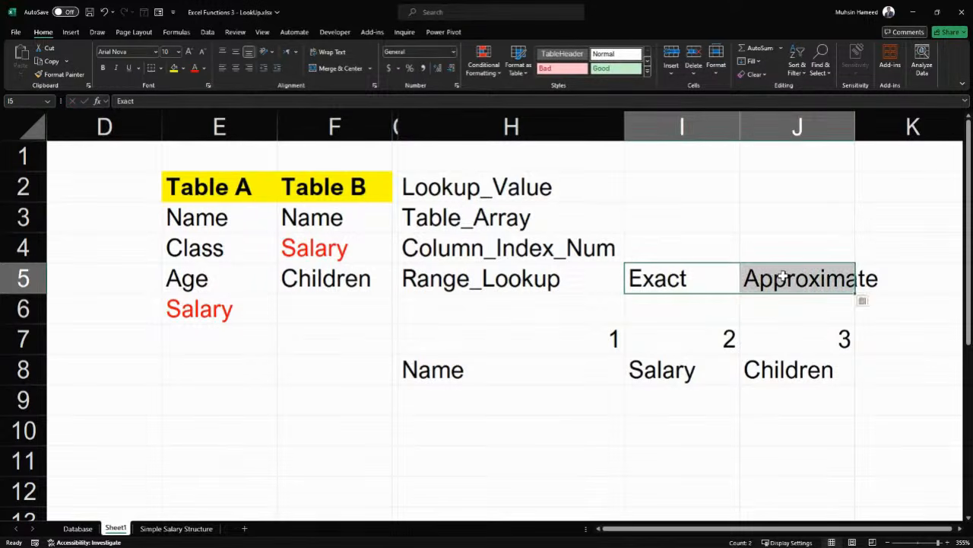
click(203, 68)
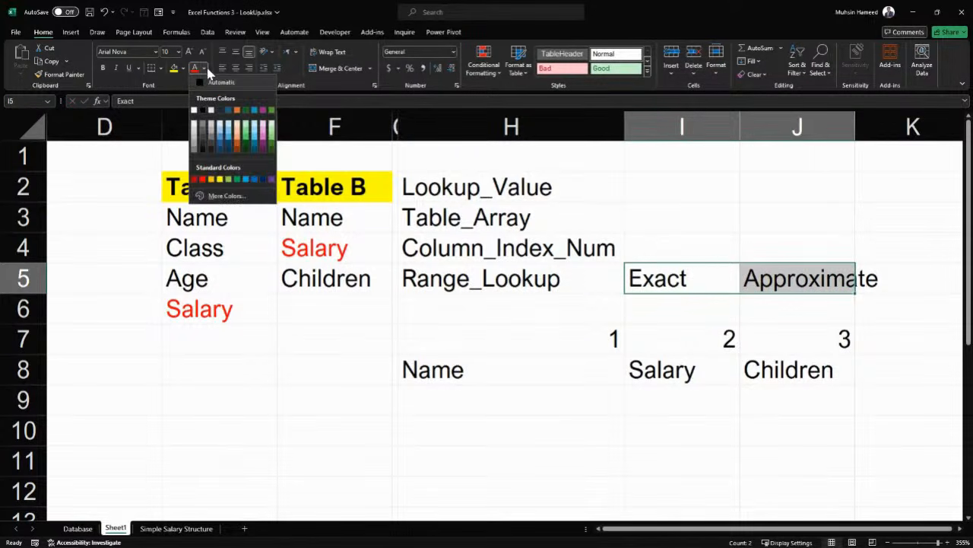
click(237, 144)
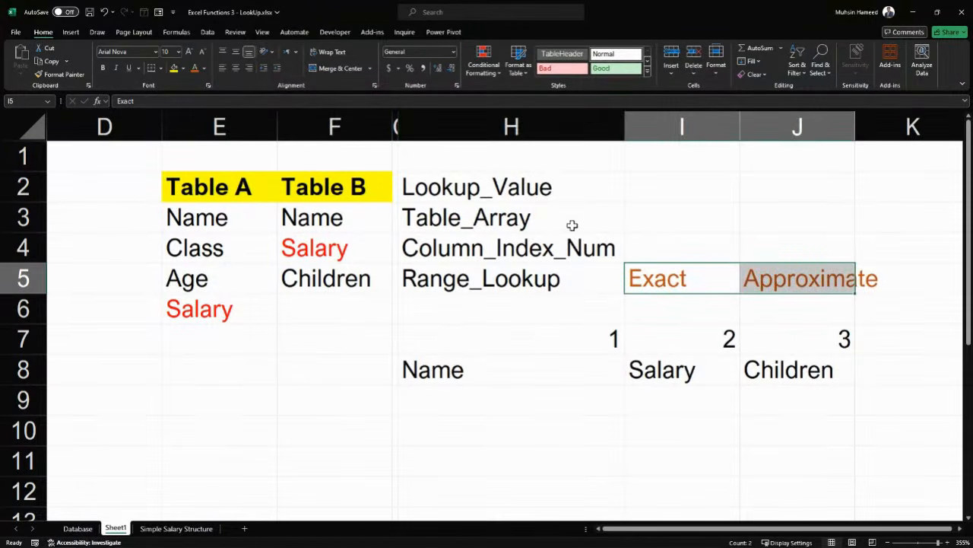
click(641, 283)
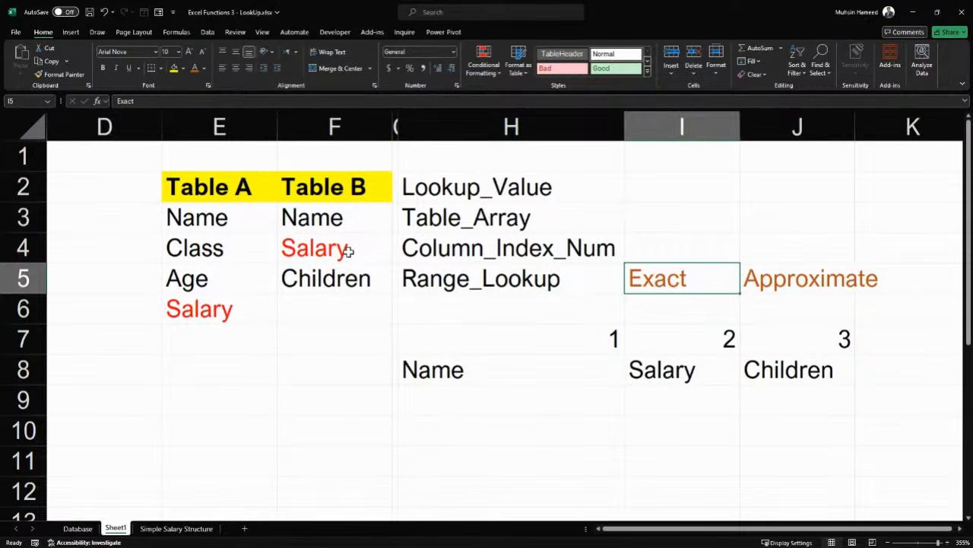
Enter three sample first names in E10:E12 below Table A, one per row
click(191, 426)
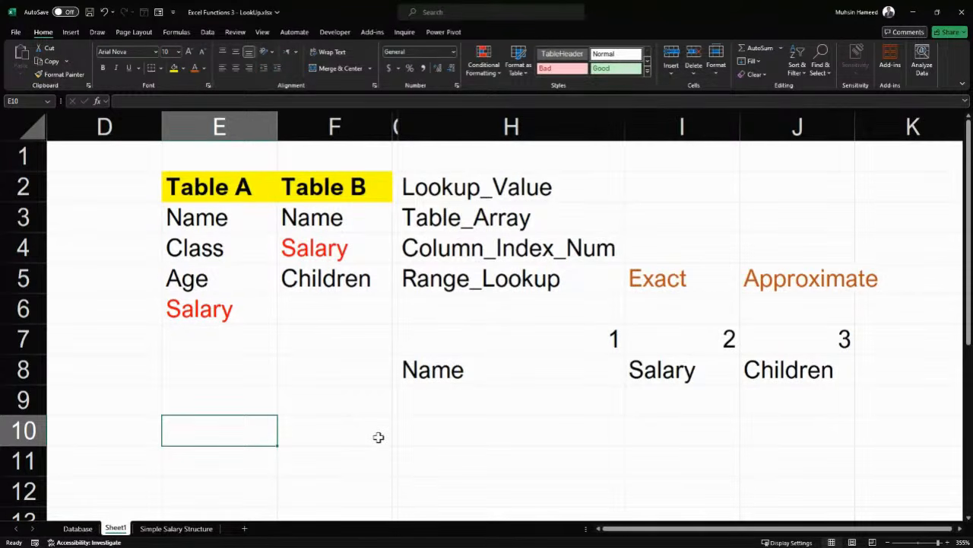
text(Mary)
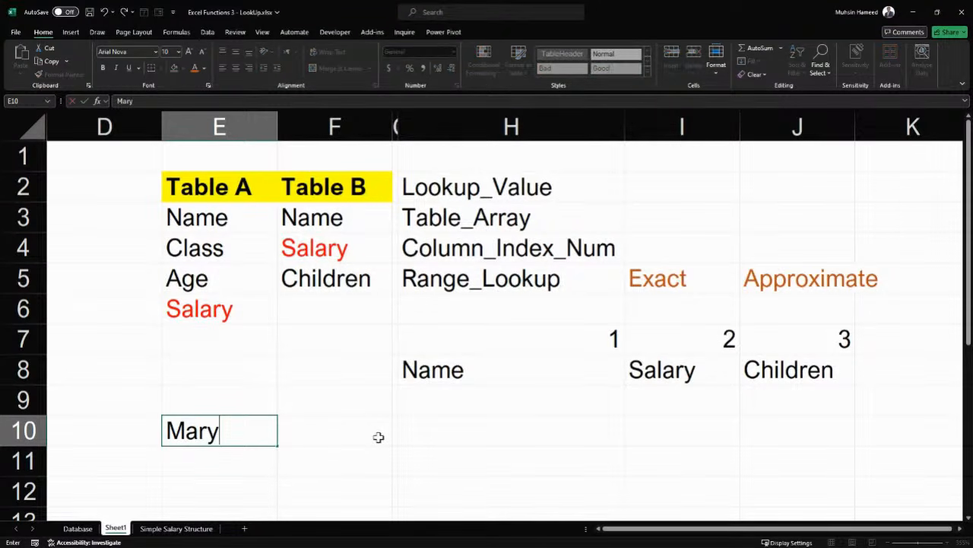
key(Return)
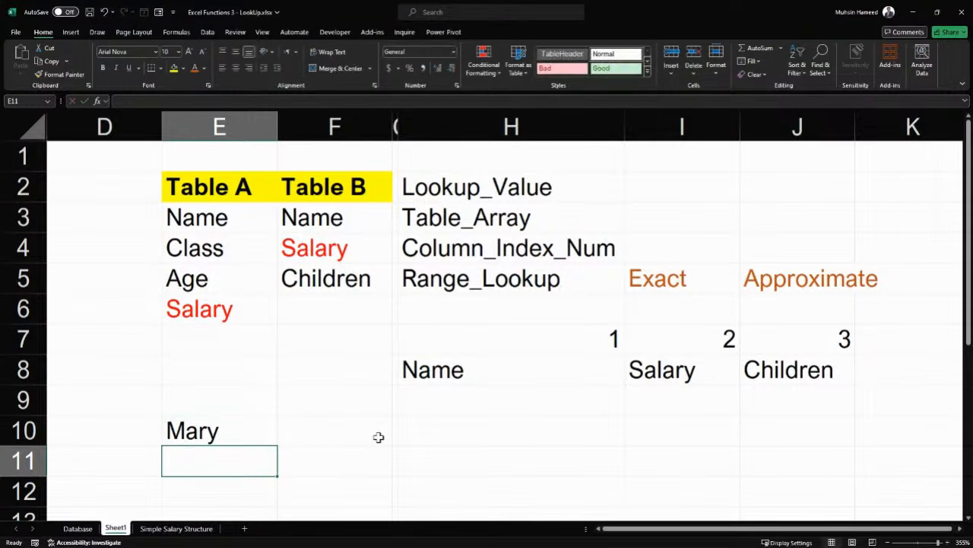
text(Omolara)
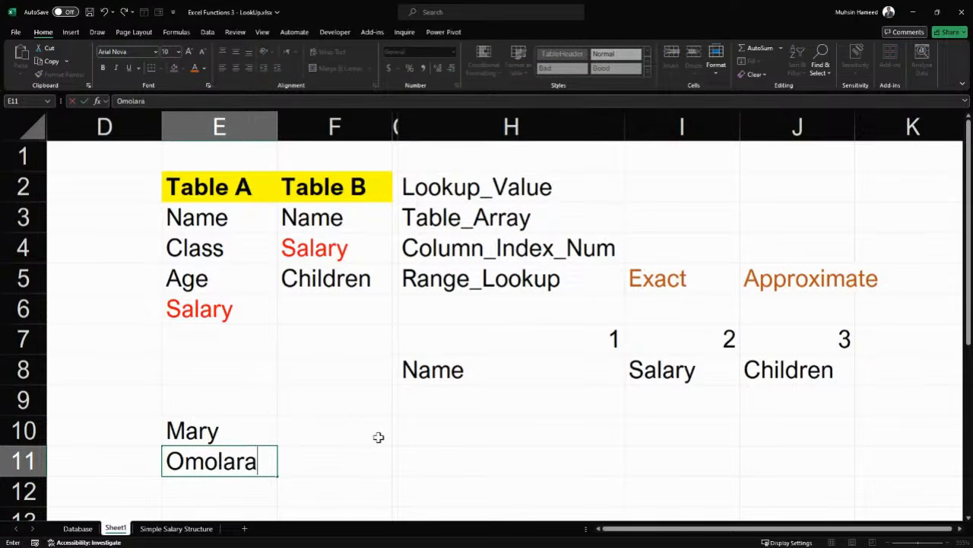
key(Return)
text(Idowu)
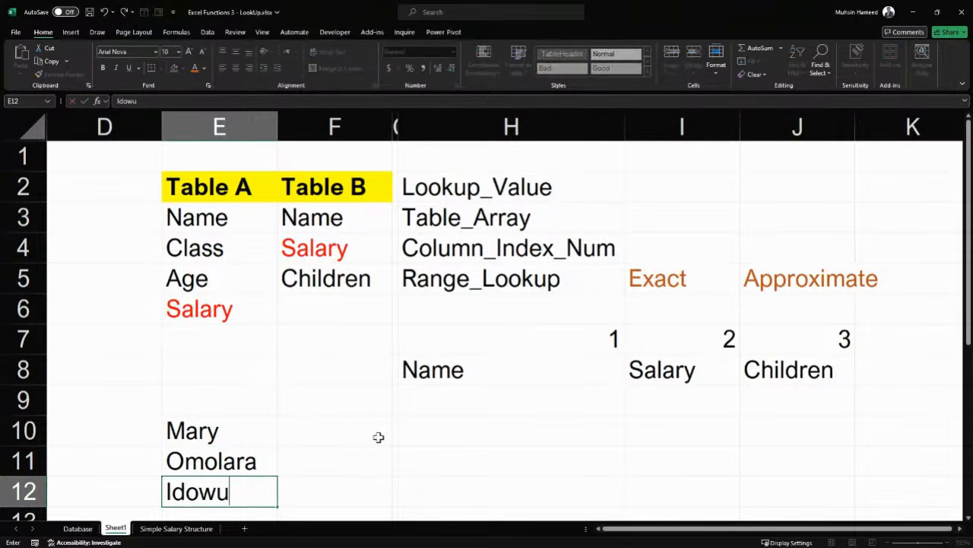
key(Tab)
Enter comparison names in F10:F12: the first and second parts of the E11 name, followed by the full E12 name
click(373, 437)
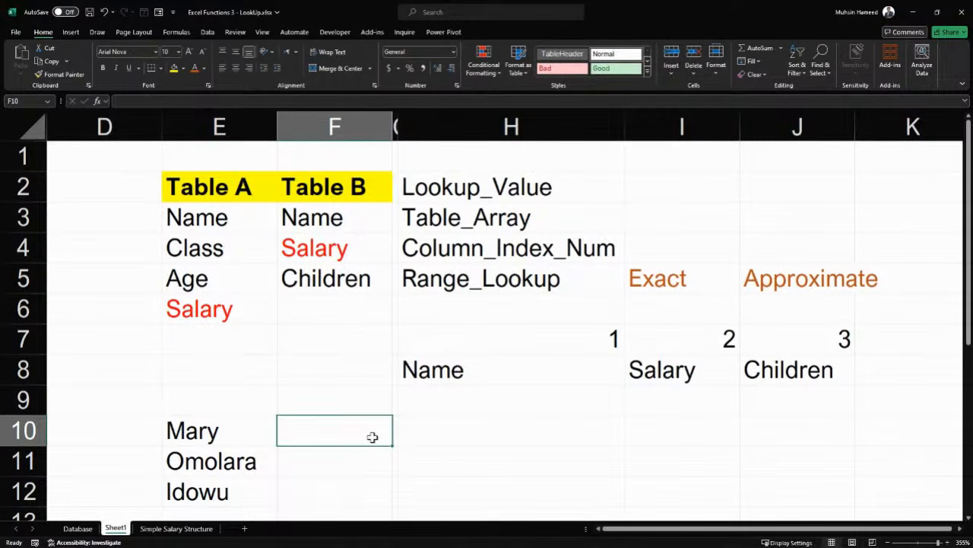
double_click(372, 437)
text(Omo)
key(Return)
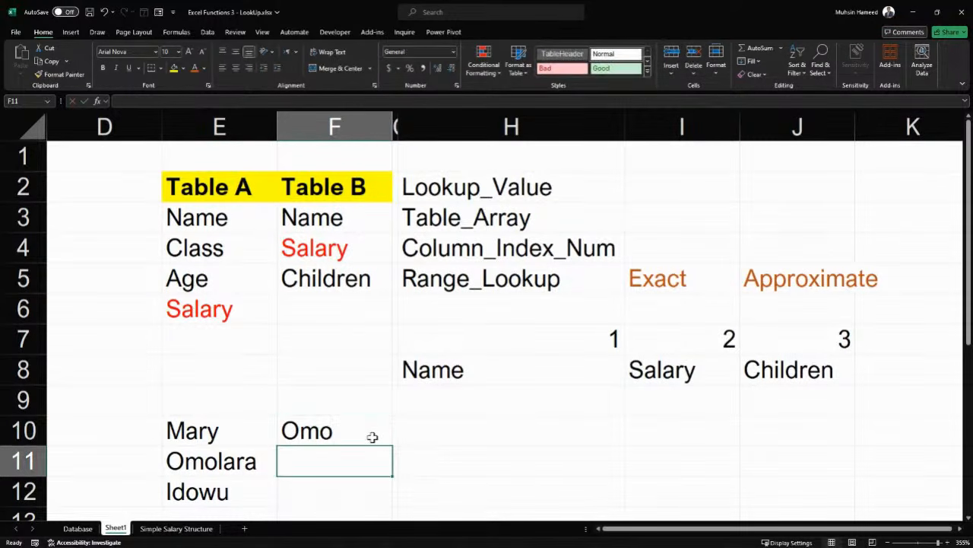
text(Lara)
key(Return)
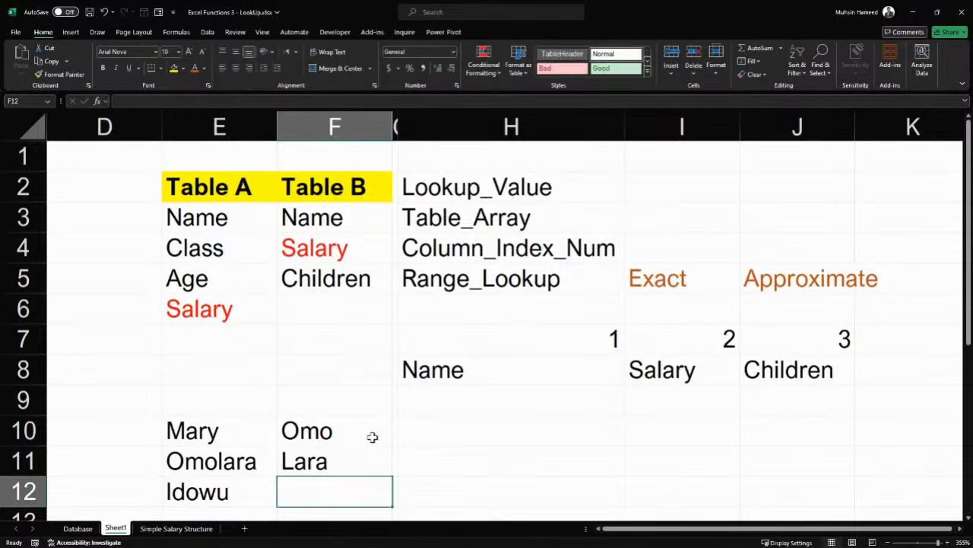
text(Idowu)
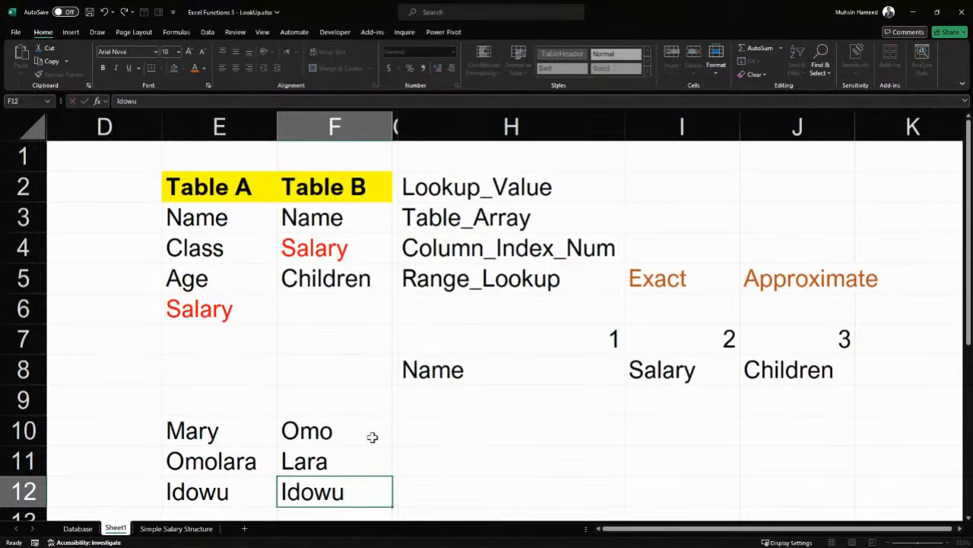
key(Return)
drag(261, 405, 237, 465)
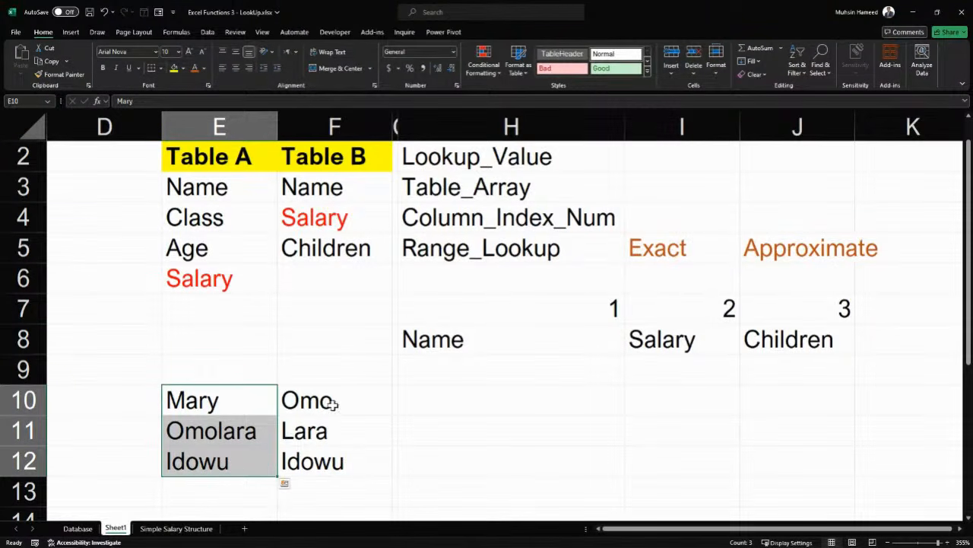
Compare the names in E10:E12 with those in F10:F12 against the Exact and Approximate options of Range_Lookup
drag(330, 402, 329, 456)
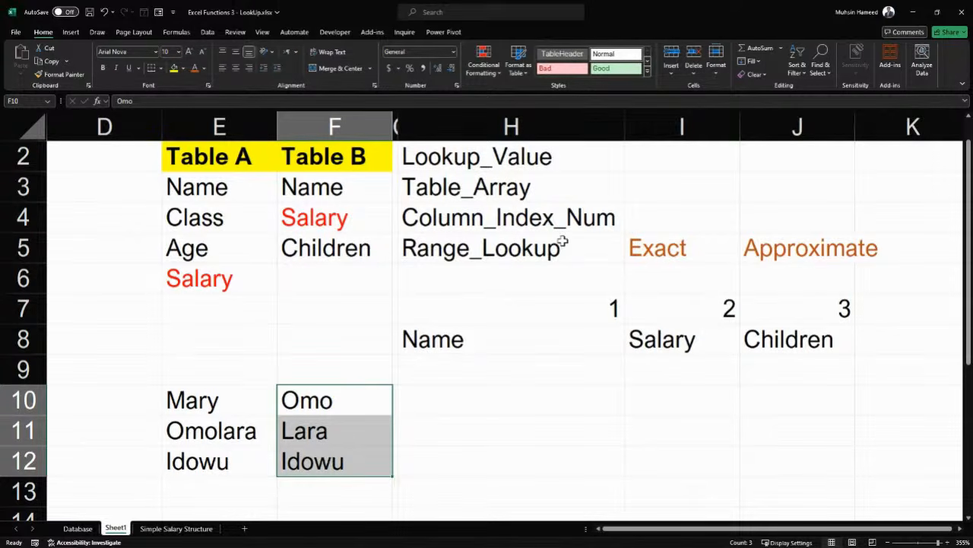
click(689, 245)
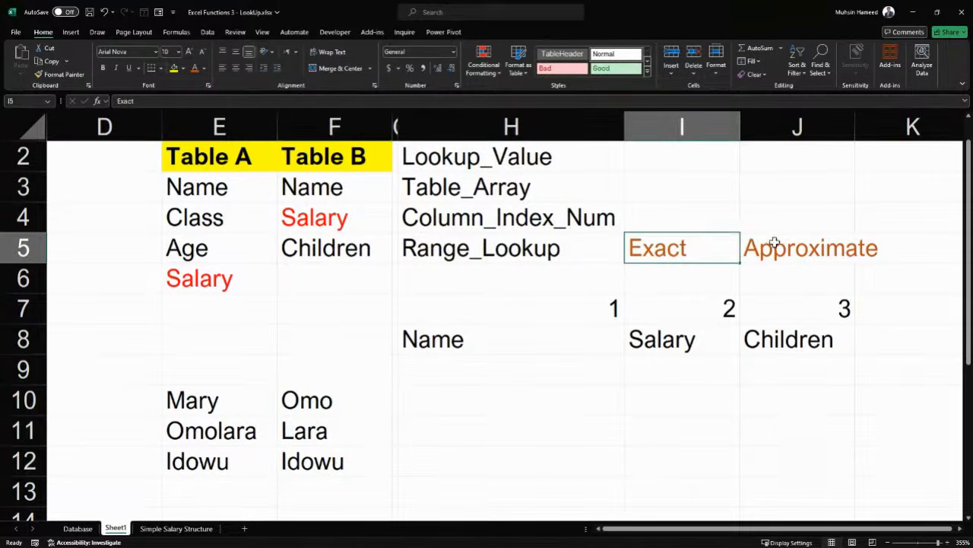
click(267, 403)
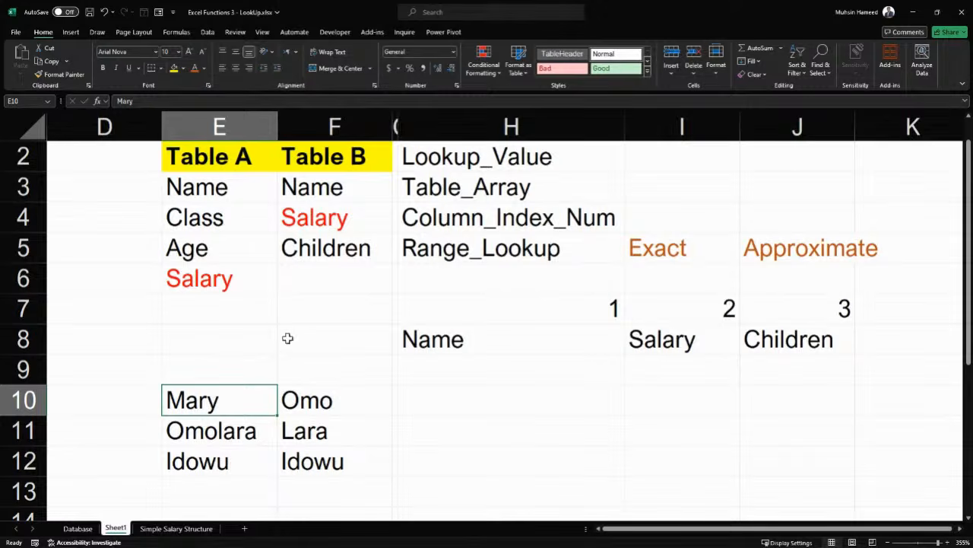
click(324, 403)
drag(325, 403, 314, 462)
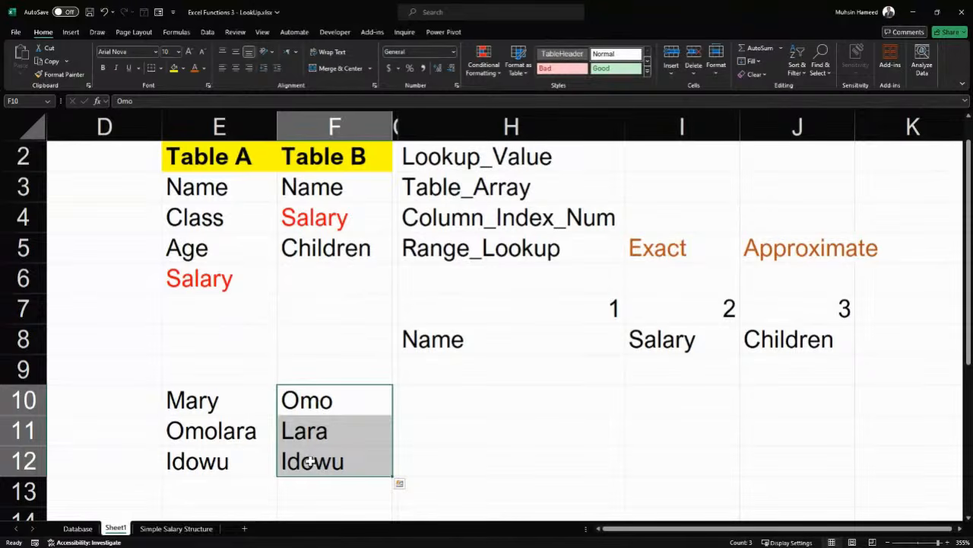
click(213, 404)
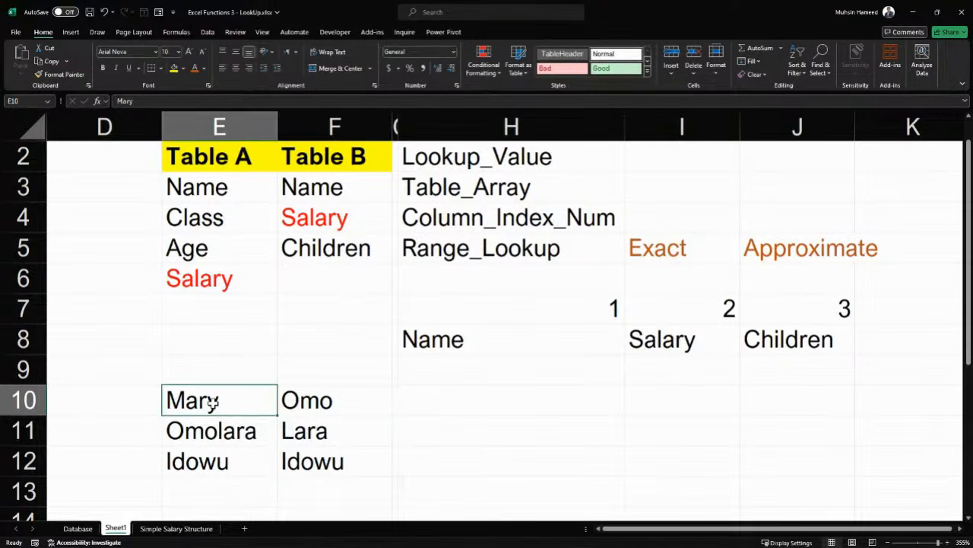
drag(319, 401, 320, 463)
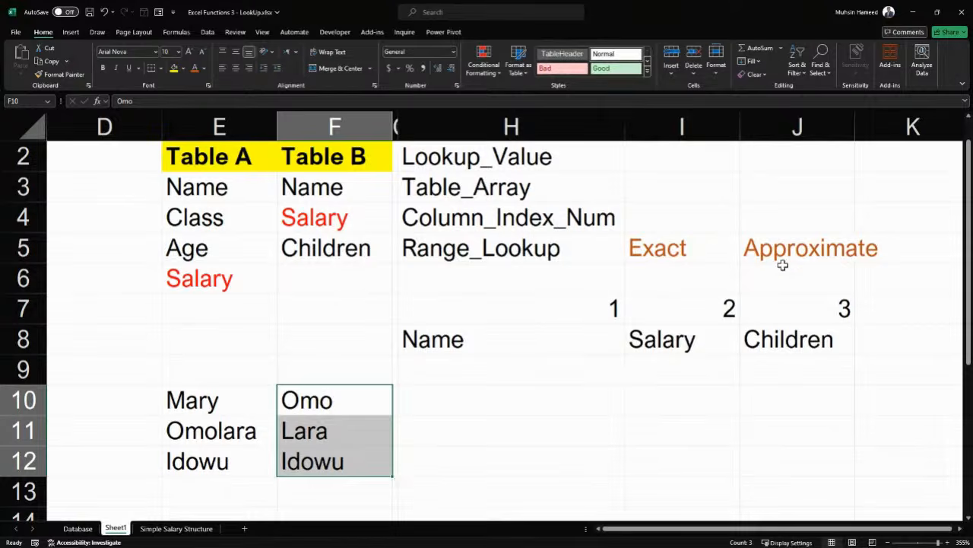
drag(210, 399, 220, 430)
click(219, 431)
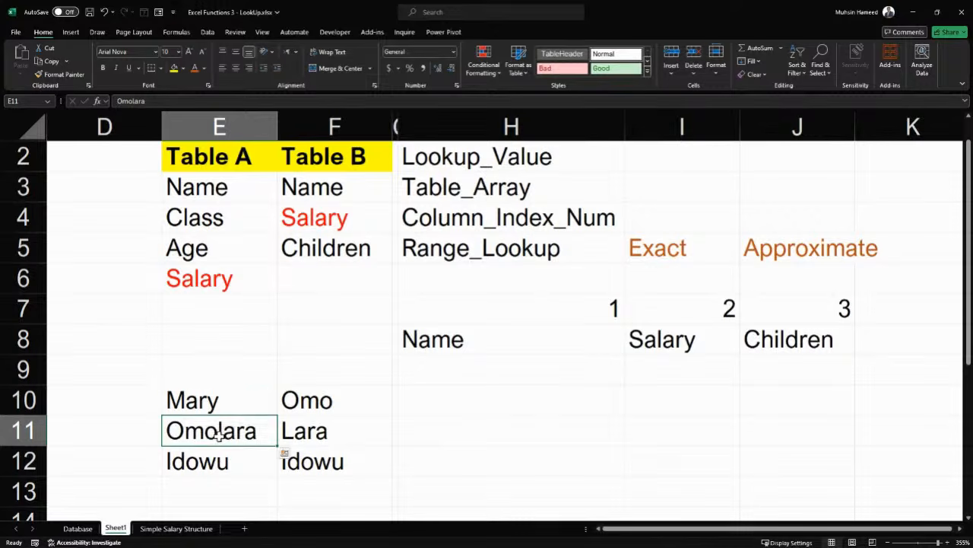
drag(325, 400, 316, 464)
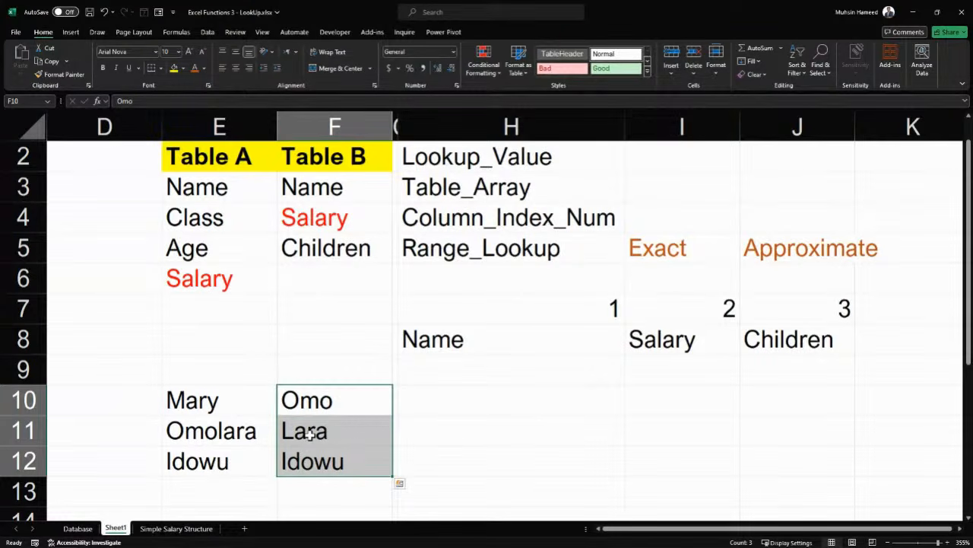
click(341, 396)
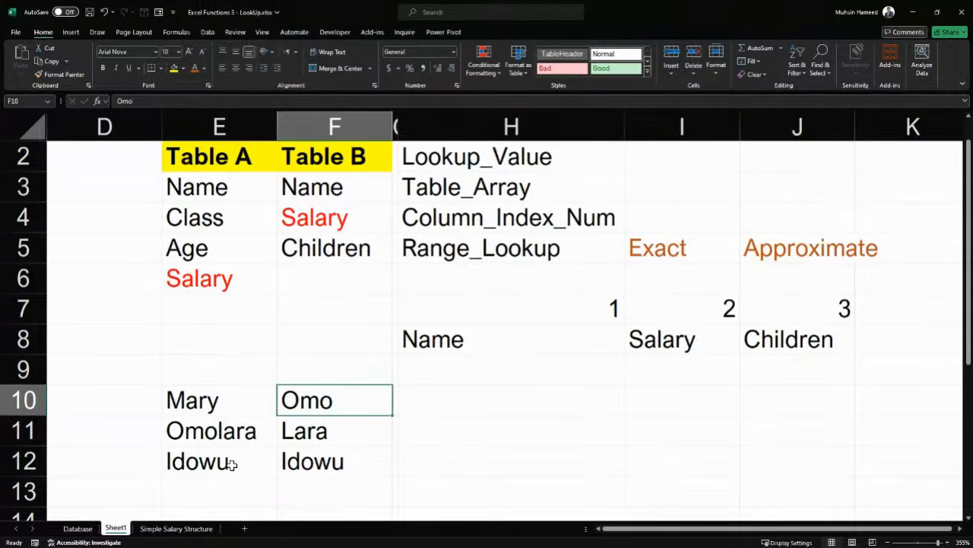
drag(229, 463, 229, 406)
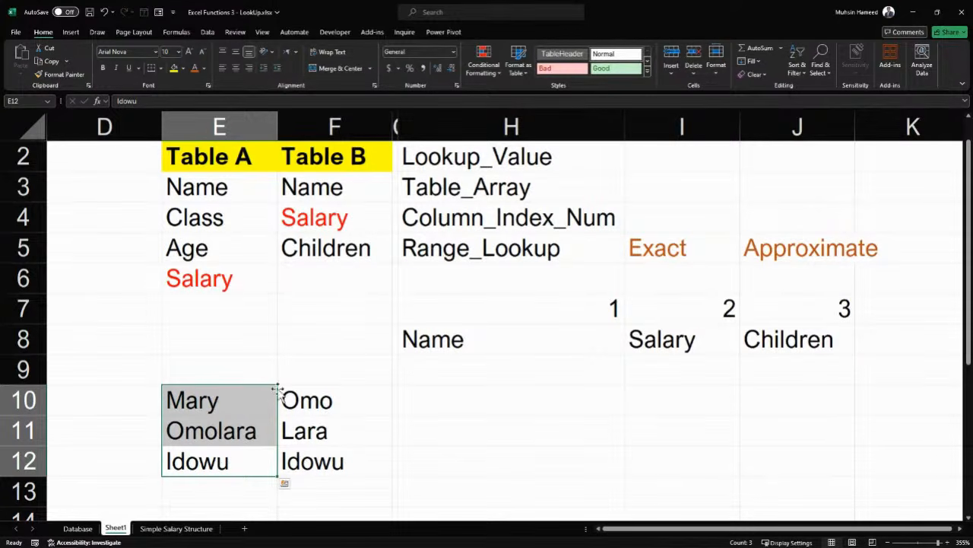
click(230, 401)
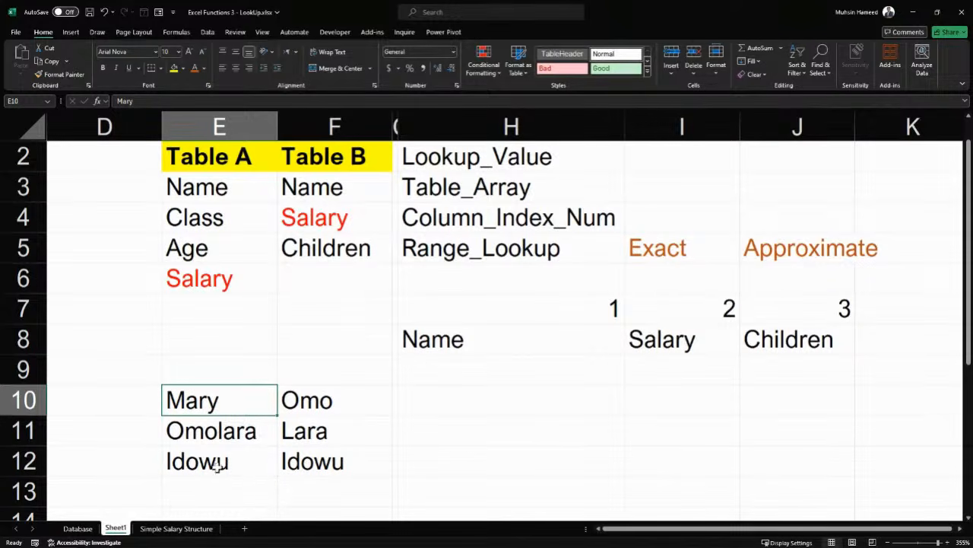
Re-enter the name in F12 entirely in lowercase so its capitalization differs from the same name in E12
click(308, 463)
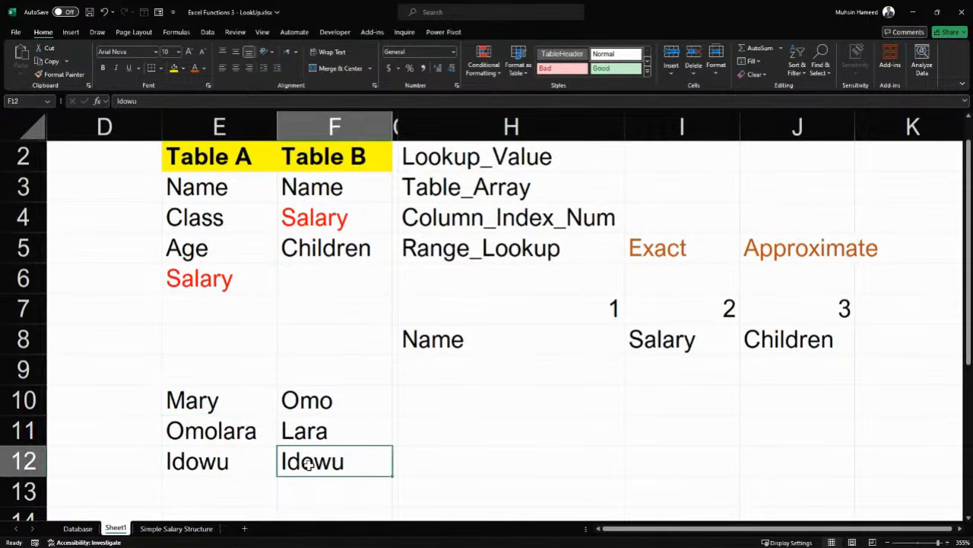
text(idowu)
key(Return)
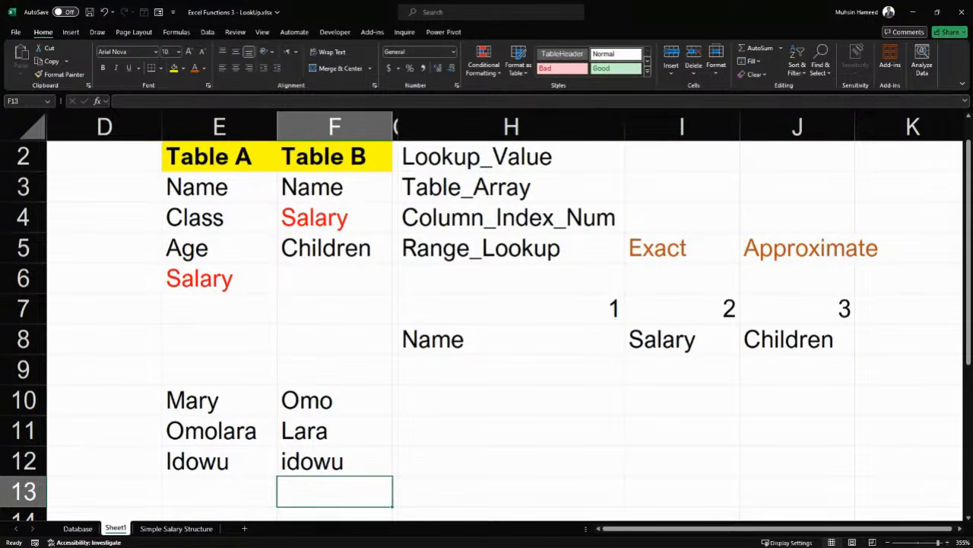
Review the field lists of Table A and Table B, including the Salary field in each
click(279, 308)
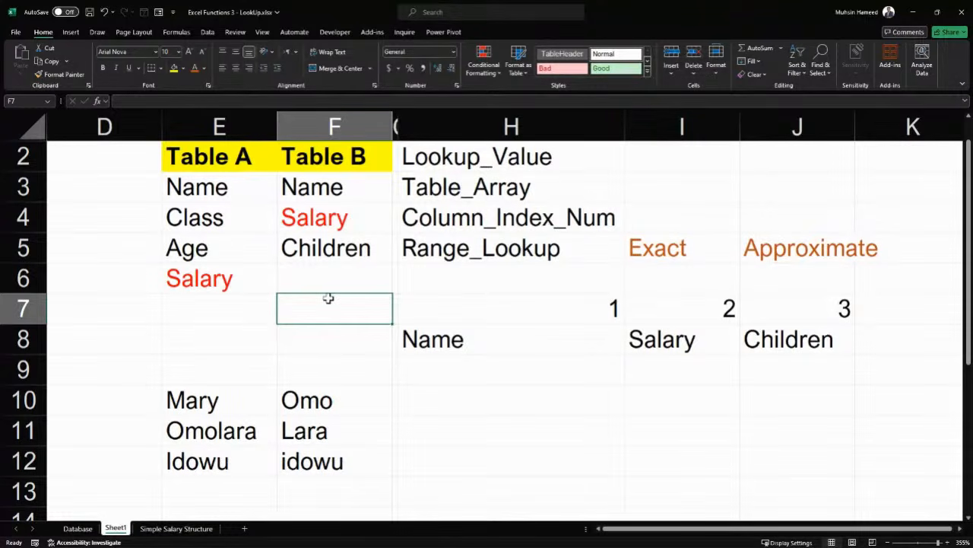
drag(234, 158, 220, 265)
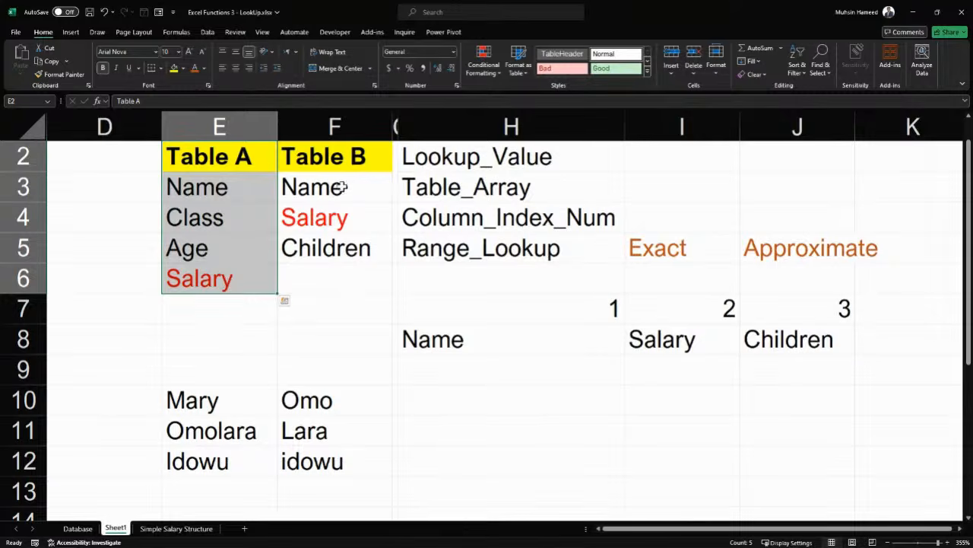
drag(350, 157, 344, 247)
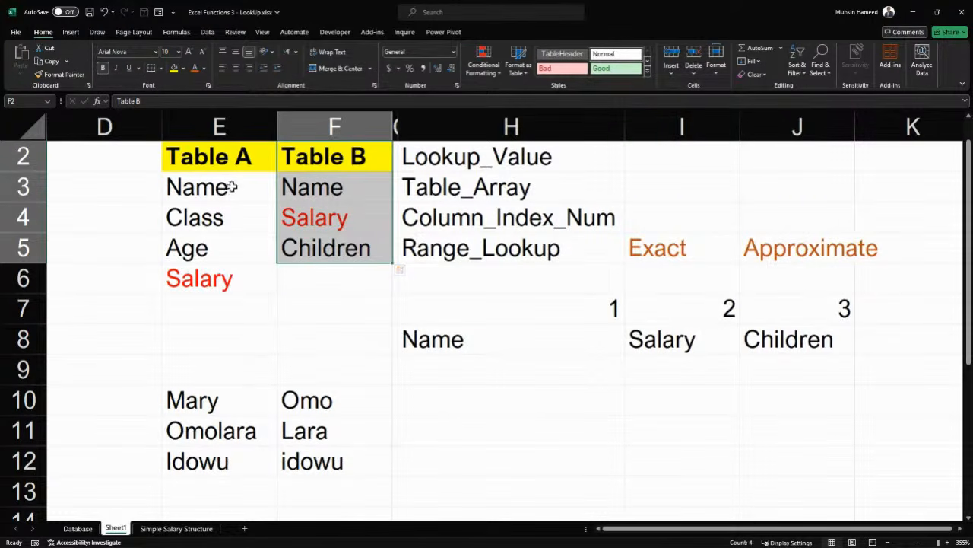
click(207, 280)
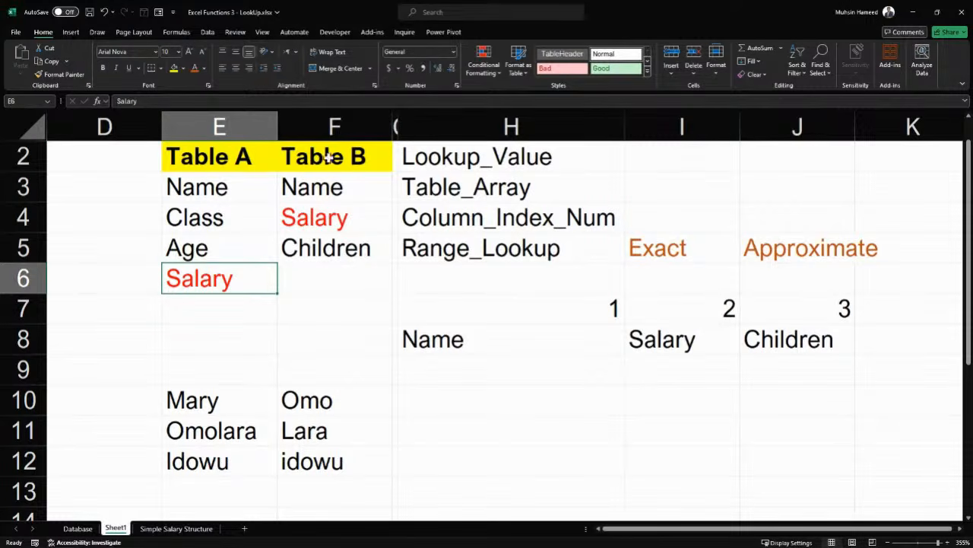
click(340, 213)
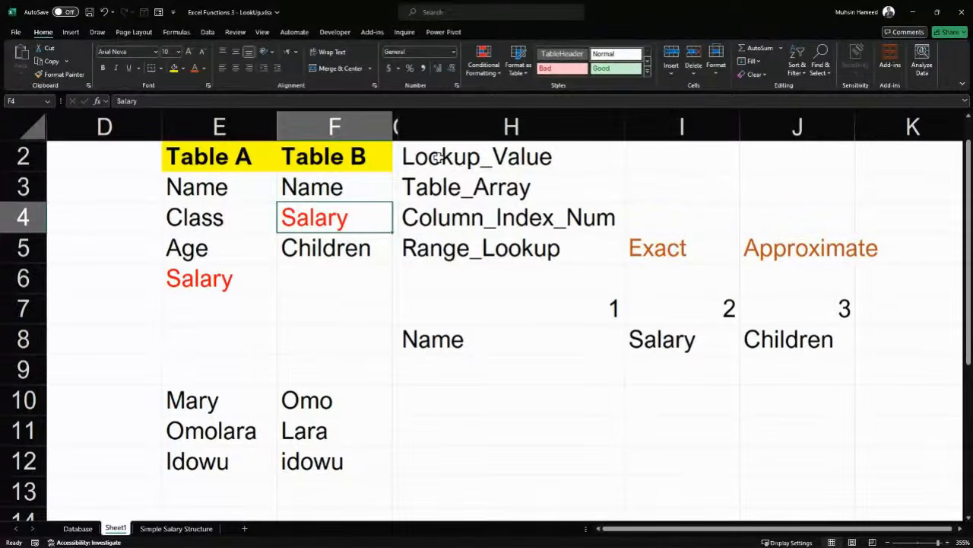
Fill the Lookup_Value, Table_Array and Column_Index_Num cells in H2:H4 with light green
drag(438, 156, 457, 219)
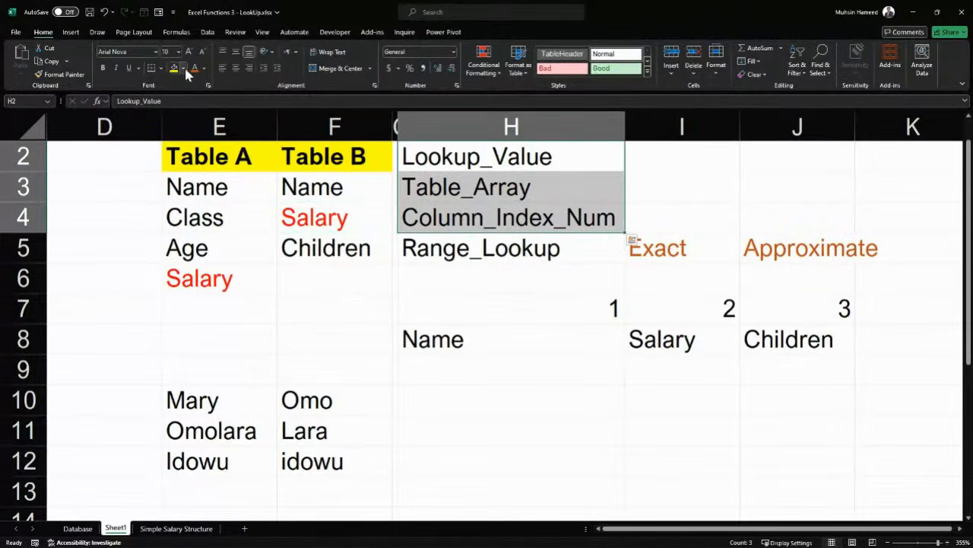
click(183, 67)
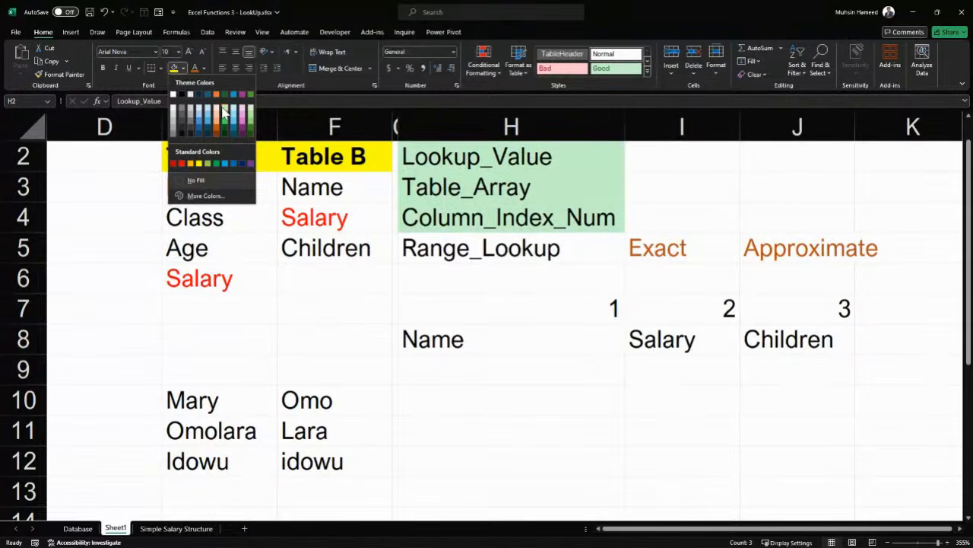
click(224, 112)
click(544, 164)
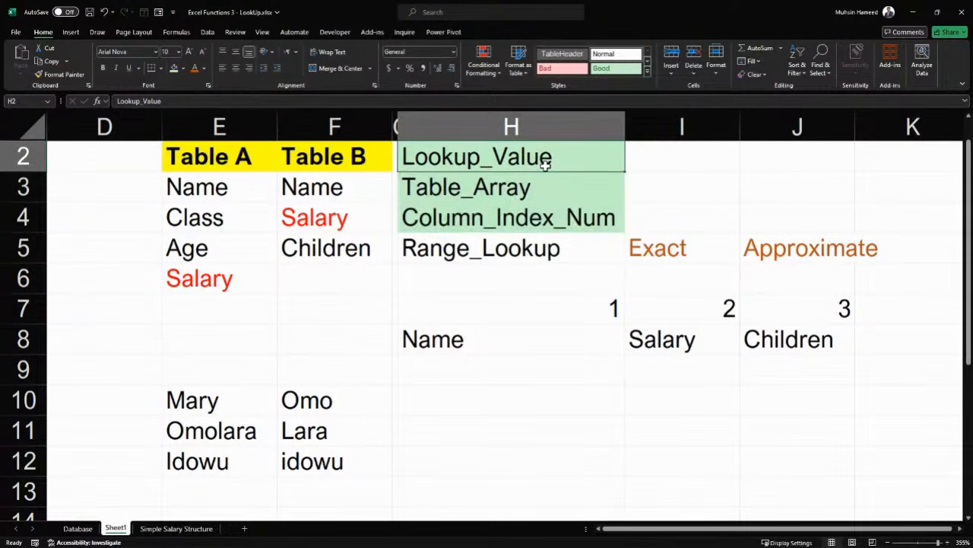
Examine how the four VLOOKUP arguments in H2:H5 relate to the Table A and Table B fields and the numbered columns in H7:J8
click(521, 248)
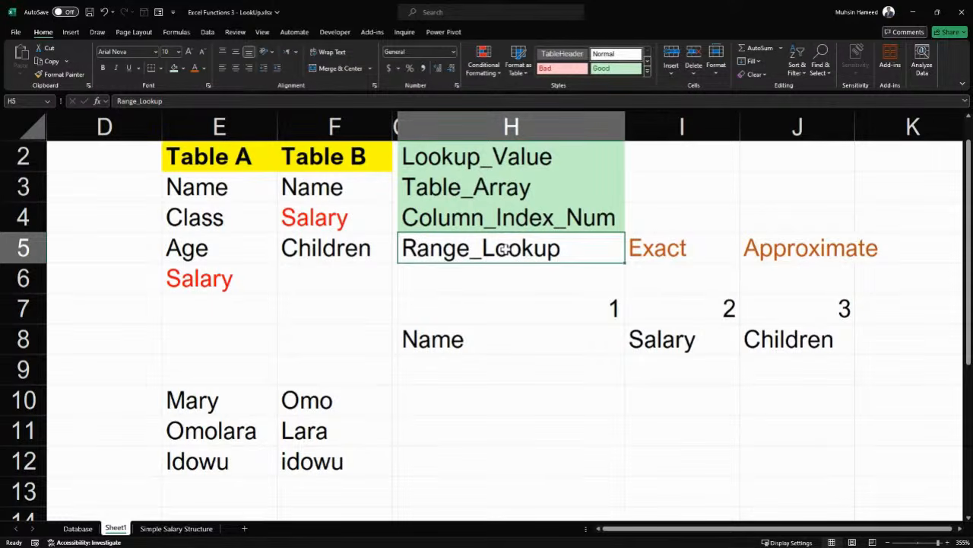
click(822, 253)
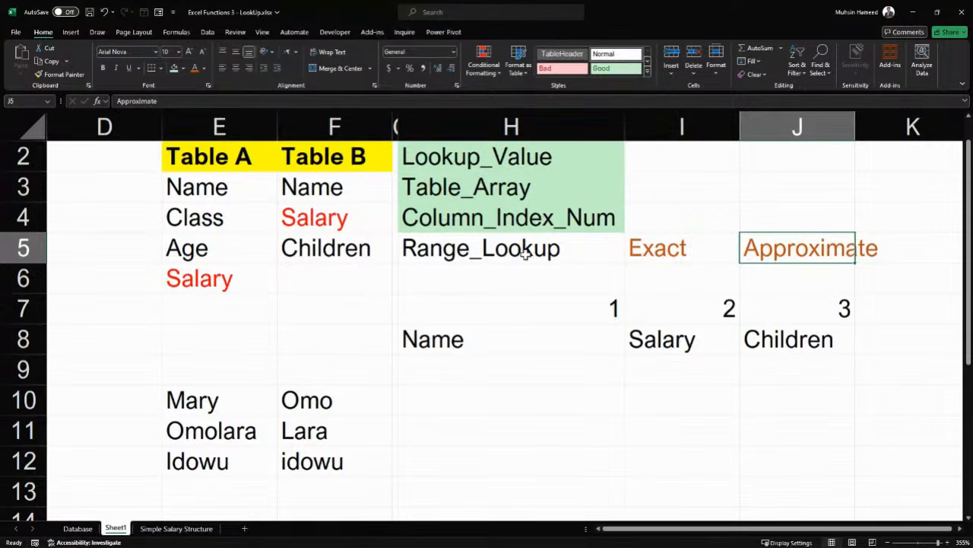
click(525, 156)
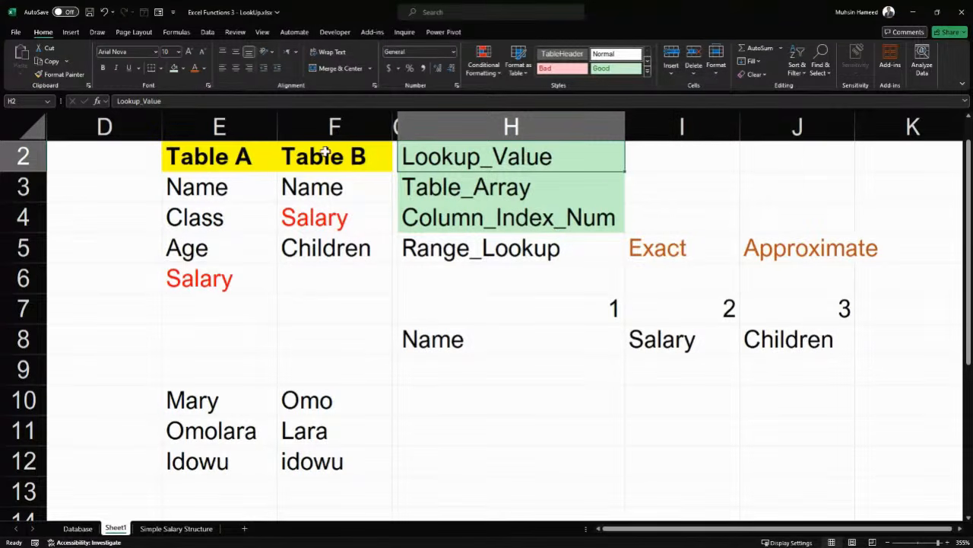
drag(228, 130, 335, 144)
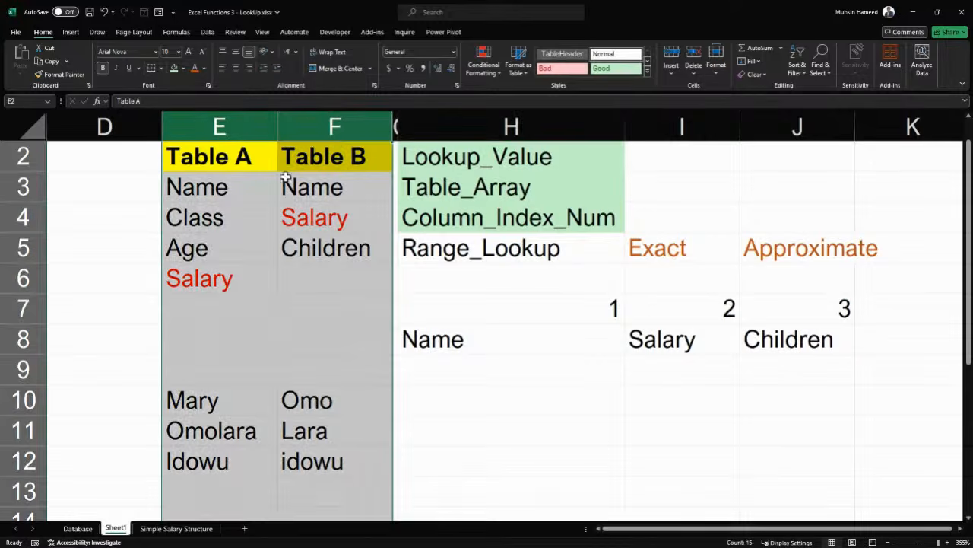
click(235, 187)
click(337, 188)
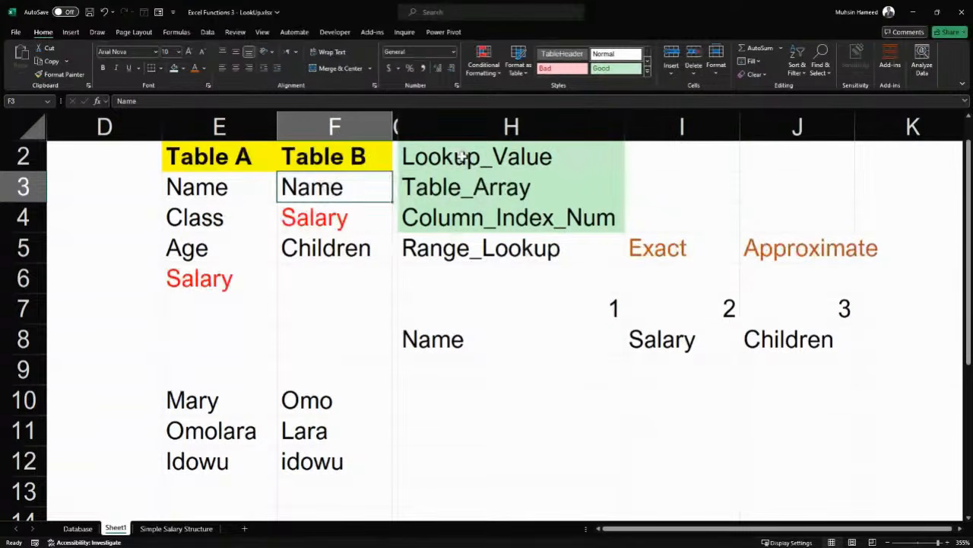
click(494, 189)
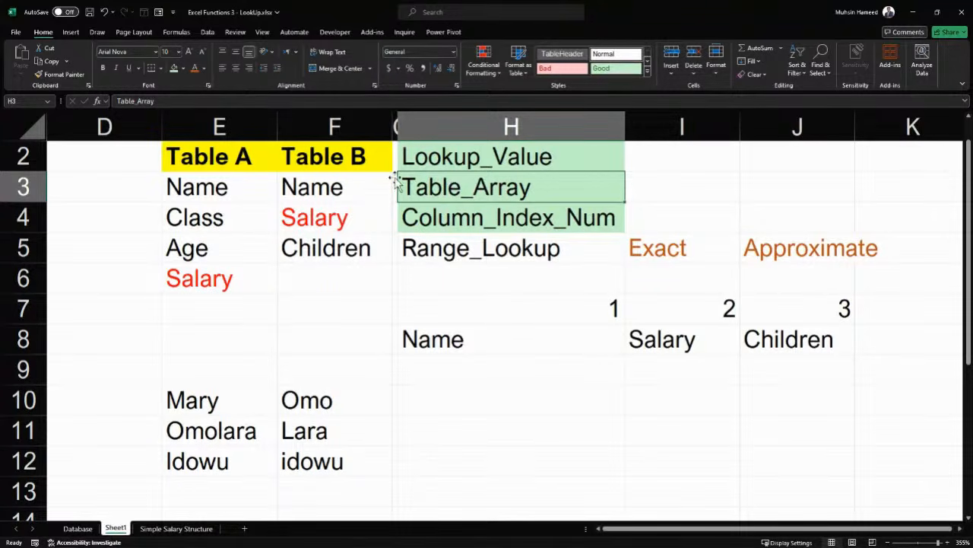
click(333, 218)
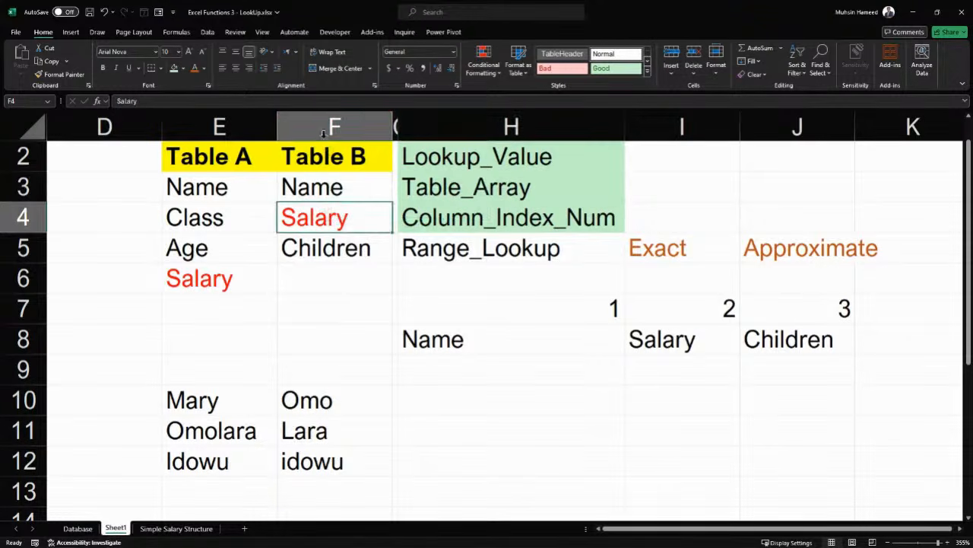
click(323, 133)
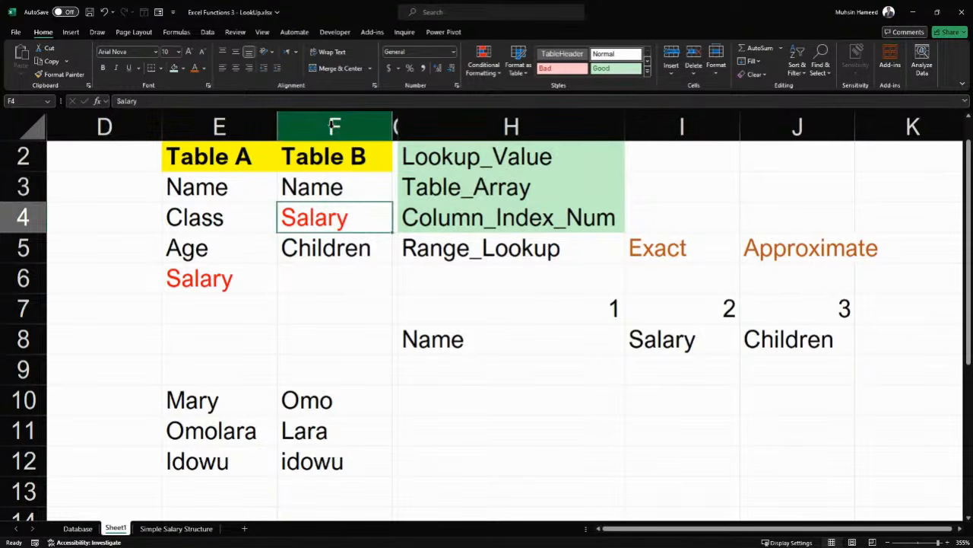
click(334, 127)
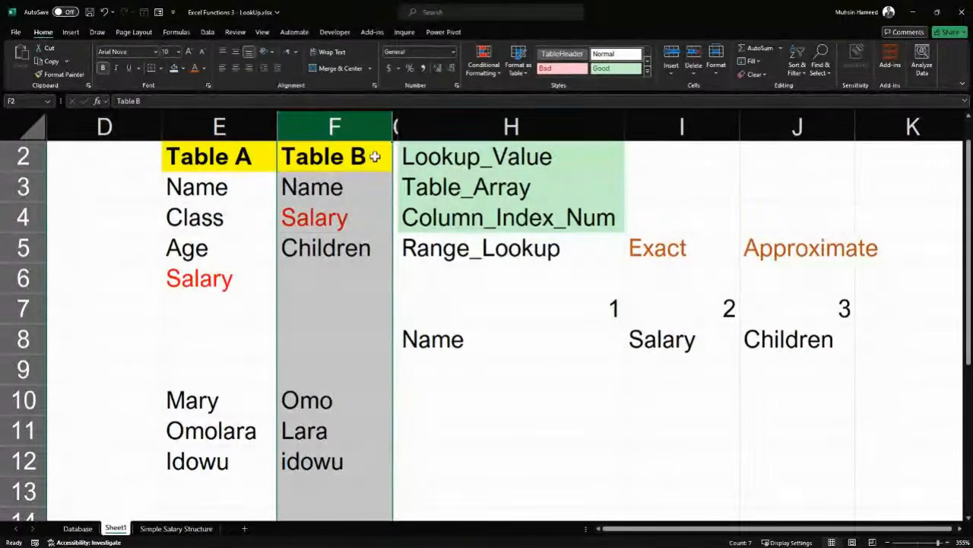
click(454, 219)
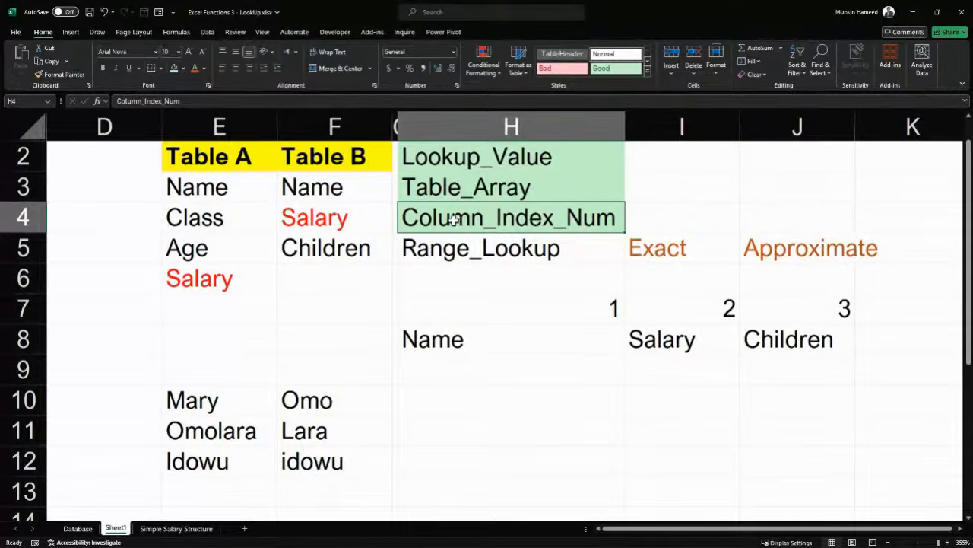
click(348, 217)
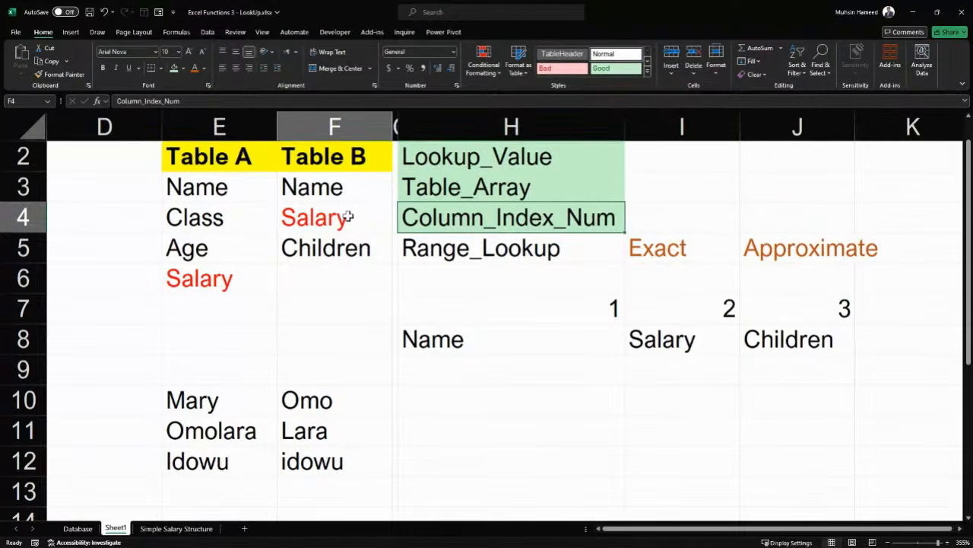
click(480, 218)
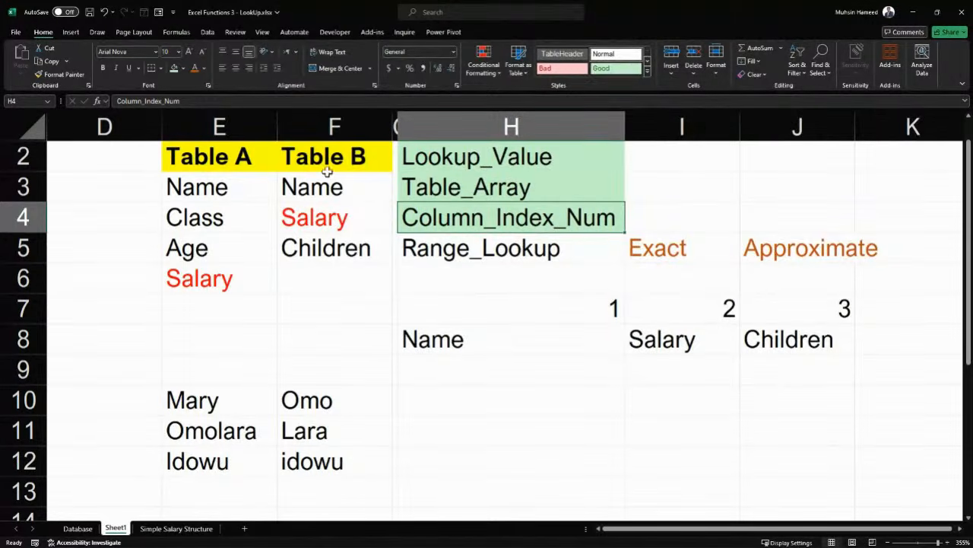
click(434, 343)
drag(434, 344, 794, 341)
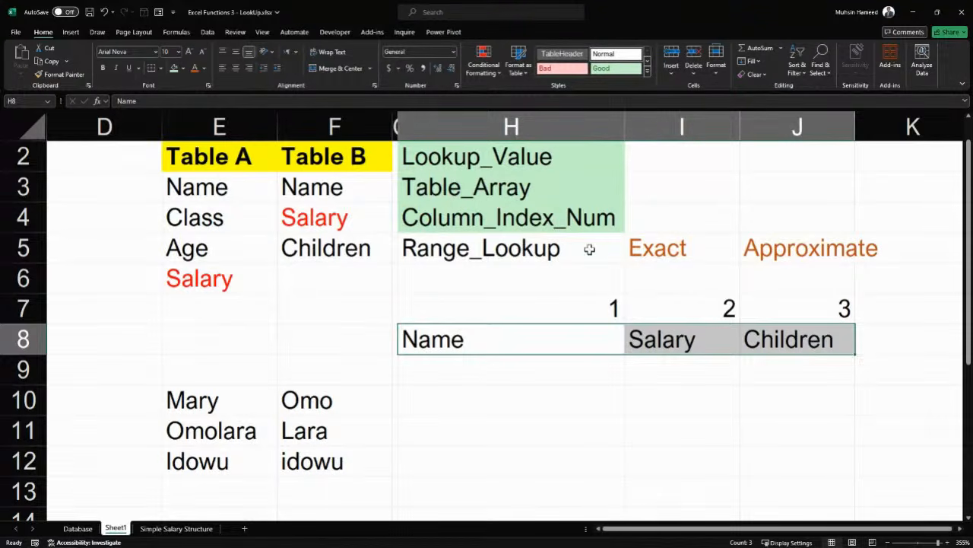
click(553, 254)
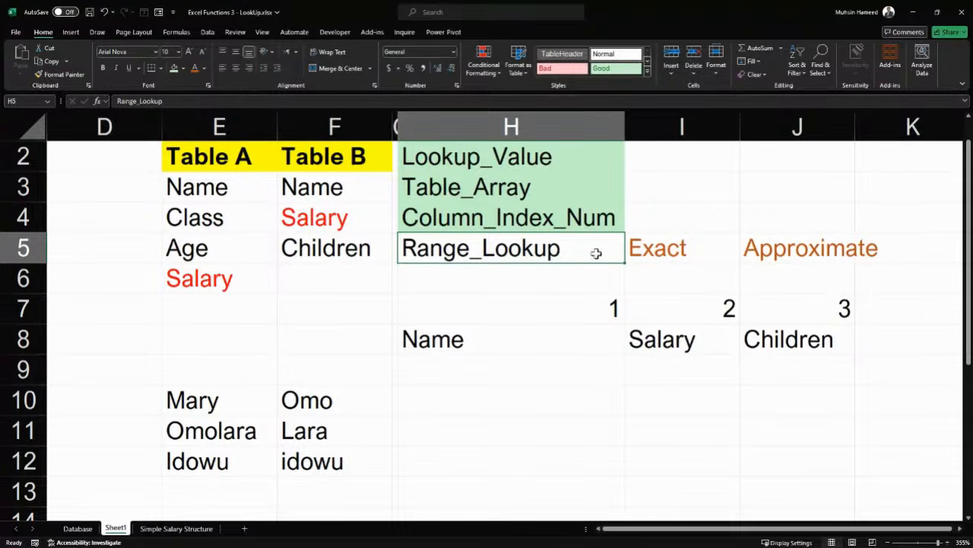
Narrow the empty columns K through M to thin spacer columns beside the lookup notes
click(576, 359)
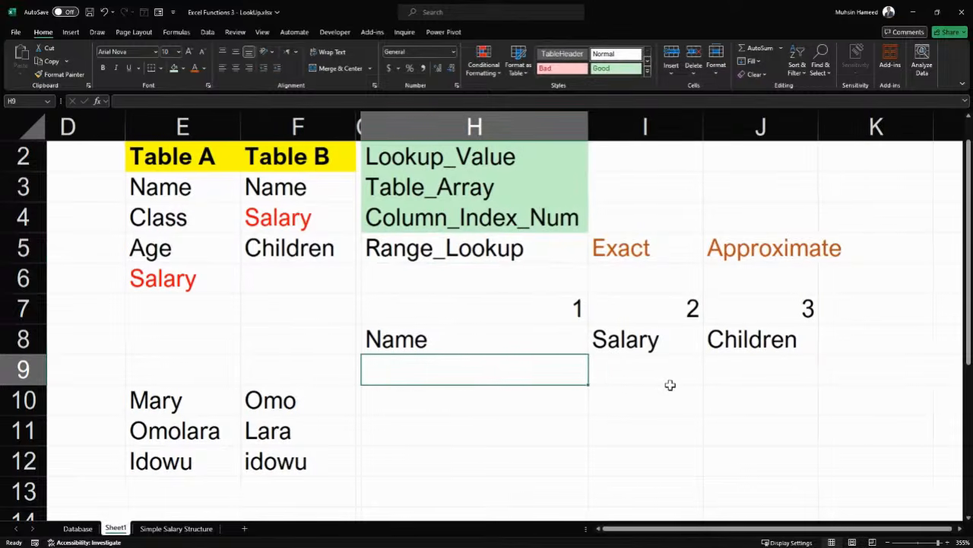
scroll(670, 384, right, 4)
scroll(670, 385, right, 1)
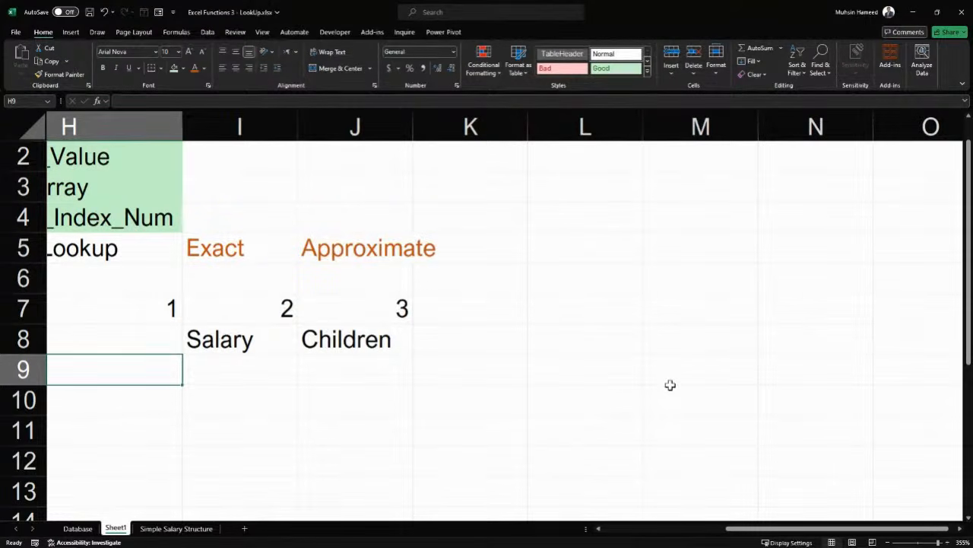
click(670, 385)
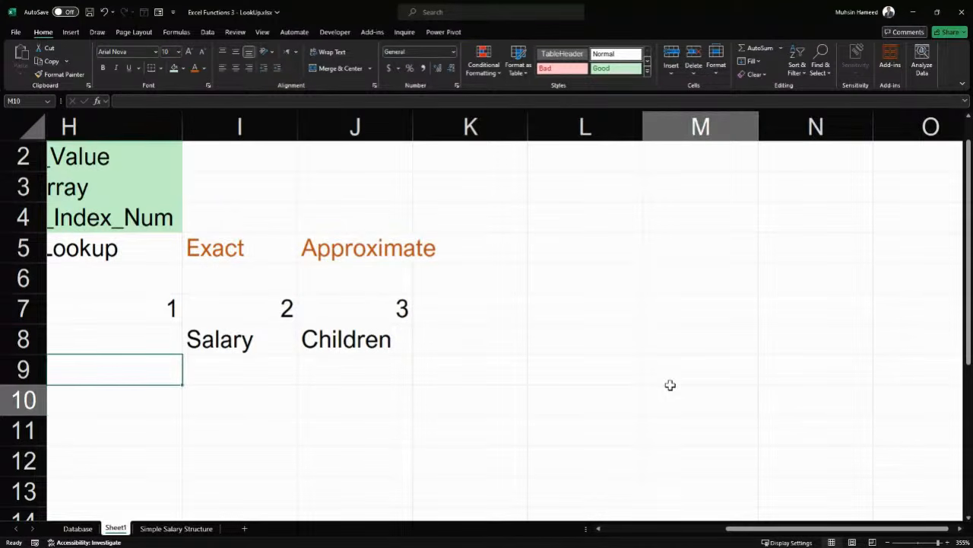
scroll(670, 388, right, 3)
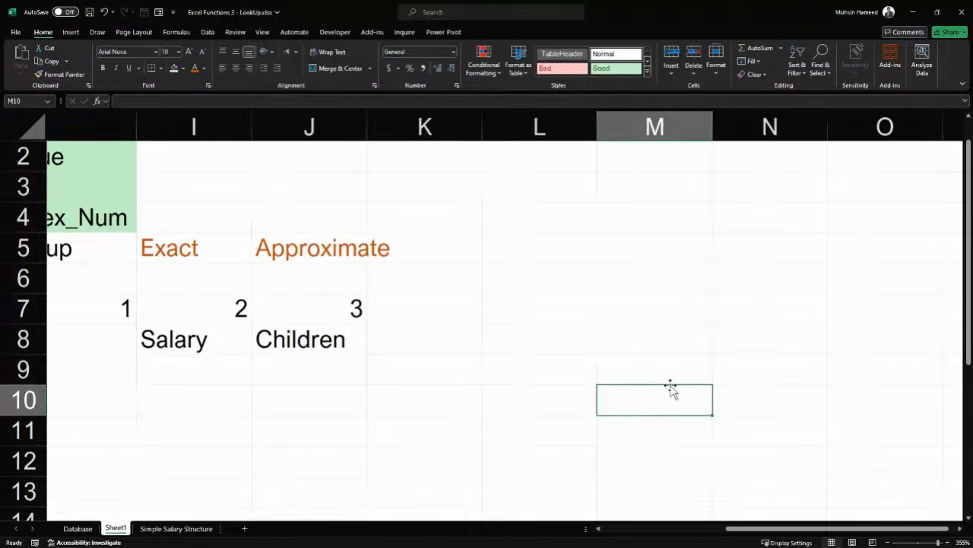
drag(287, 126, 503, 127)
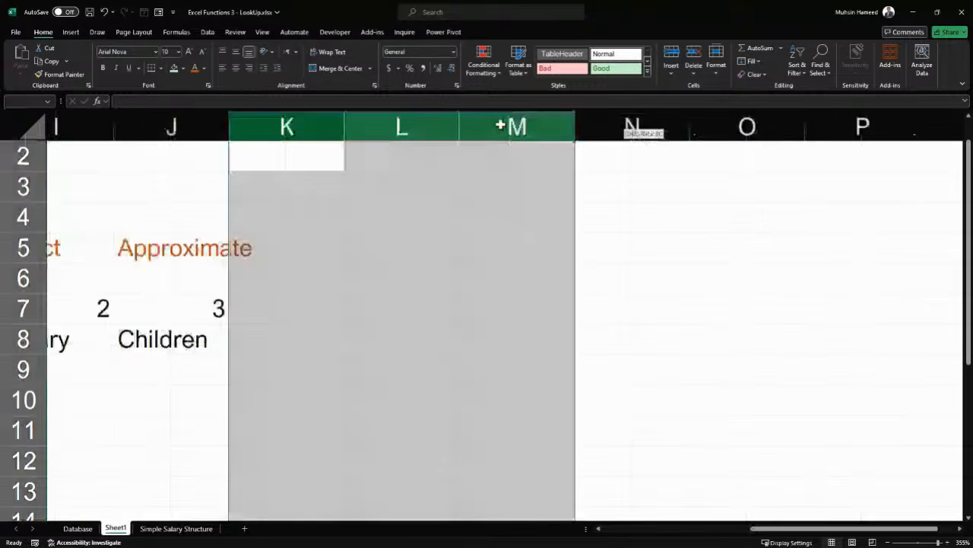
drag(575, 126, 471, 126)
Enter the letters A and B in cells O5 and O6
click(407, 250)
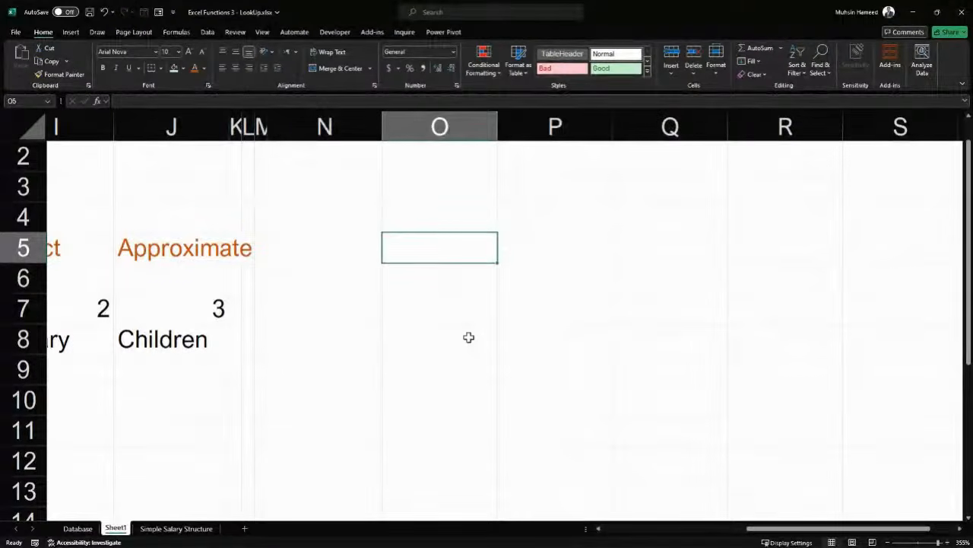
text(=)
key(Return)
text(B)
key(Return)
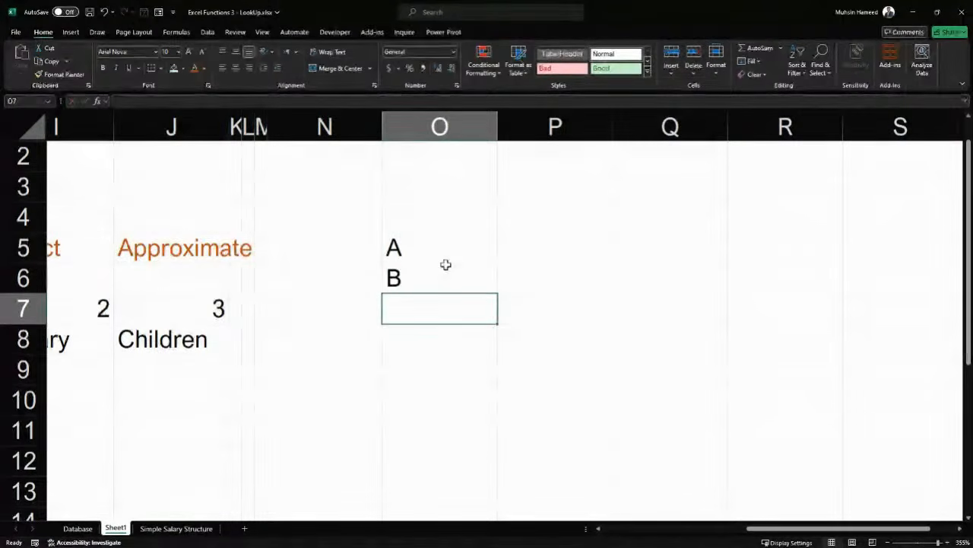
Try to extend the letter series down to O9 with AutoFill, and undo the fill
drag(446, 258, 494, 378)
click(473, 271)
click(480, 255)
click(504, 390)
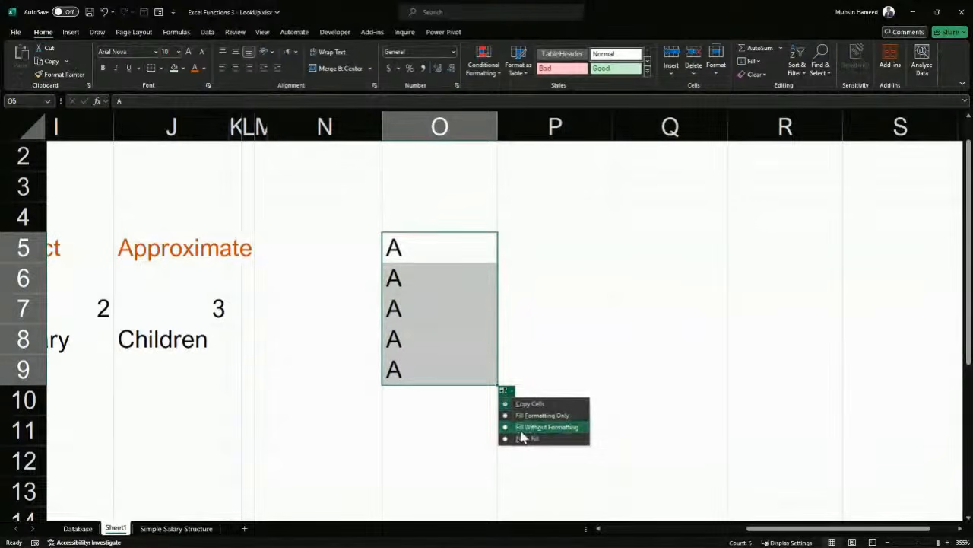
click(483, 361)
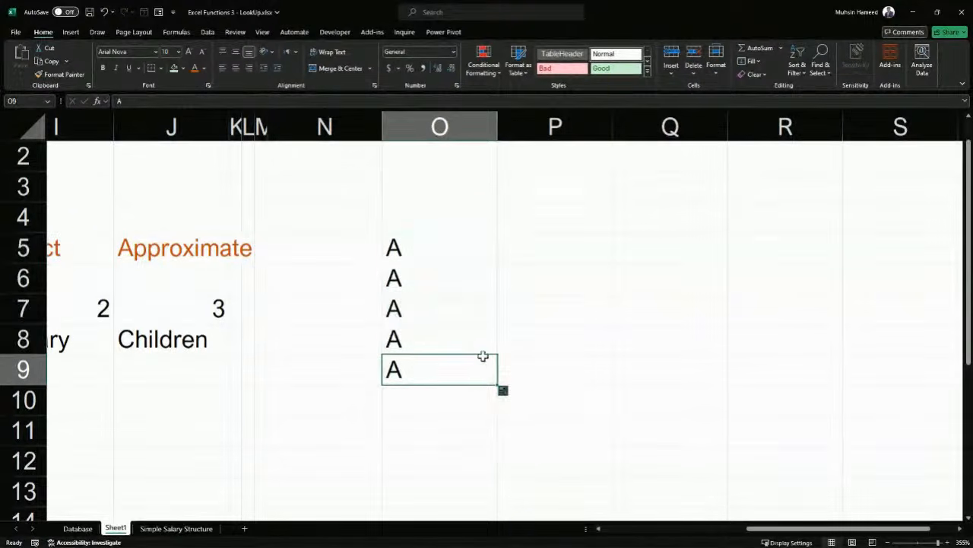
key(ctrl+z)
Continue the letter list by entering C, D, E and F in cells O7 to O10
click(452, 316)
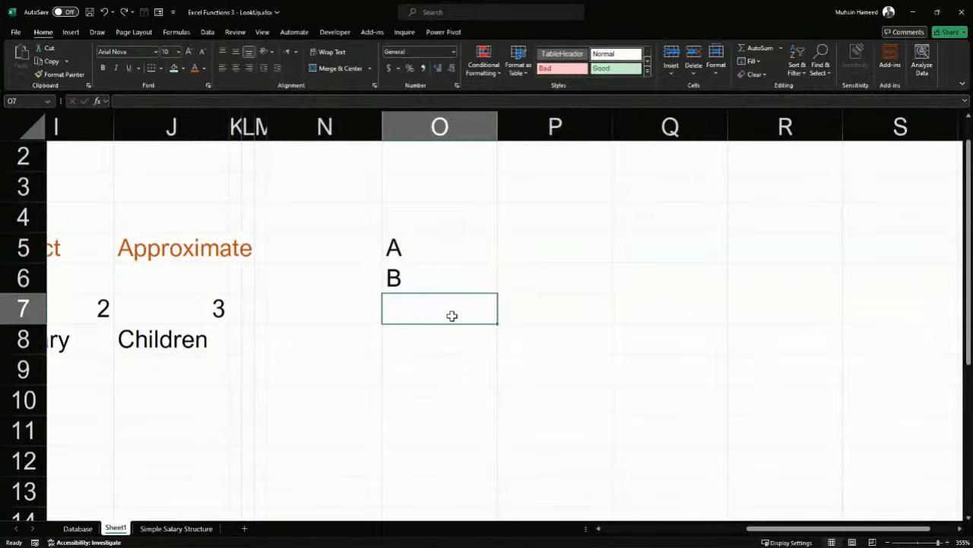
text(C)
key(Up)
key(Down)
key(Down)
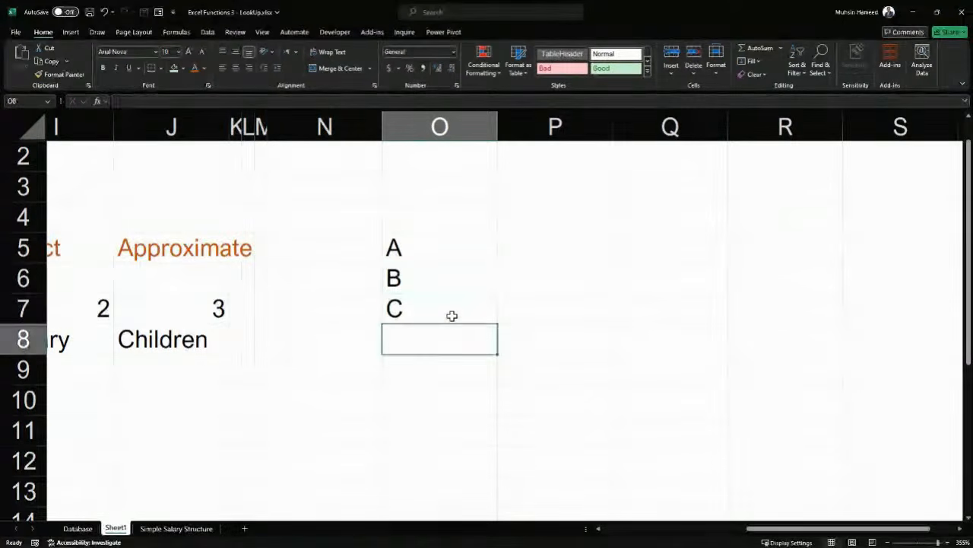
text(D)
key(Return)
text(E)
key(Return)
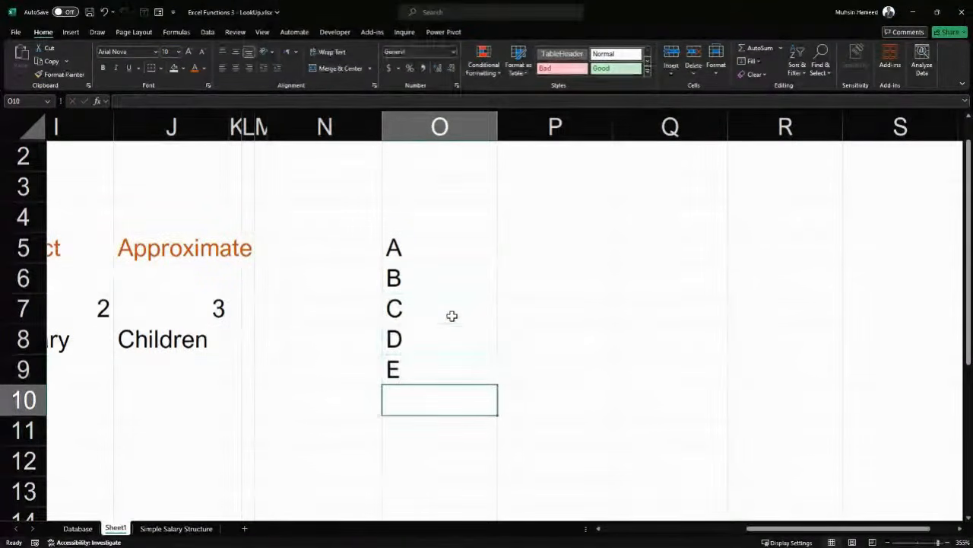
text(F)
key(Return)
drag(446, 254, 452, 396)
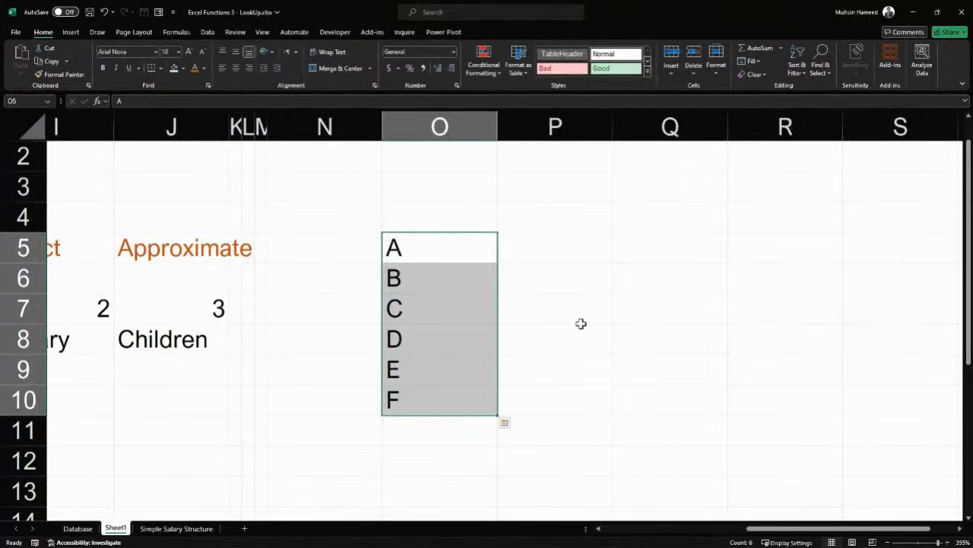
Enter the scores 70, 60, 50, 40, 30 and 20 in P5:P10 beside the letters A to F
click(555, 248)
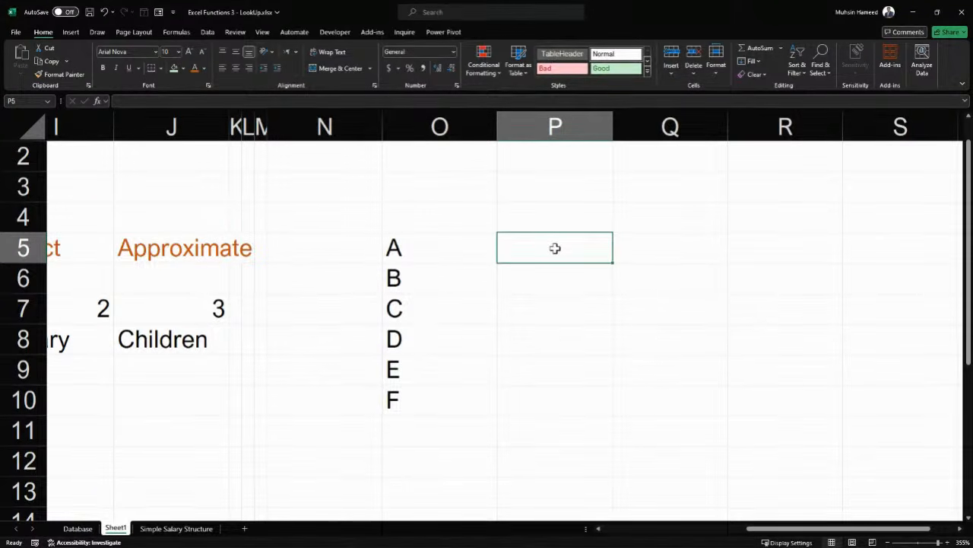
double_click(555, 248)
text(70)
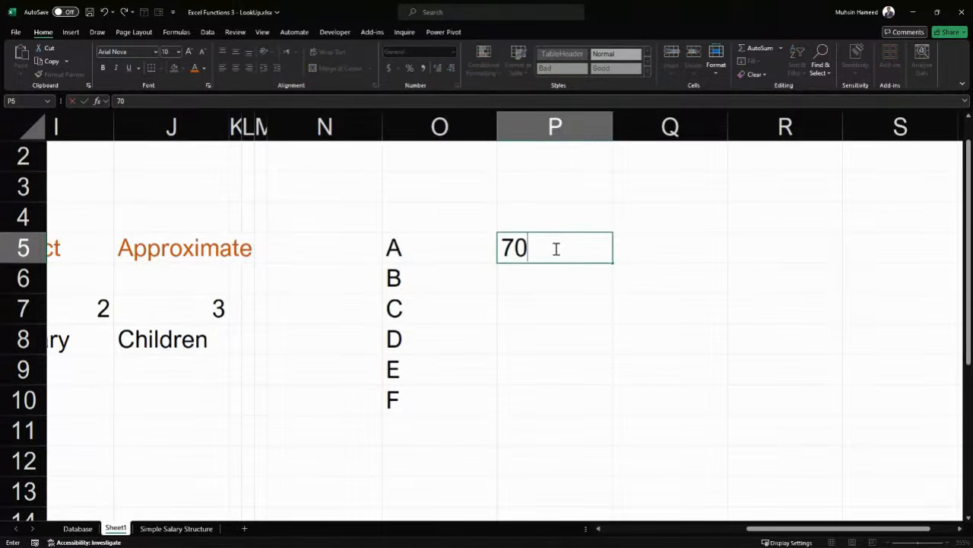
key(Return)
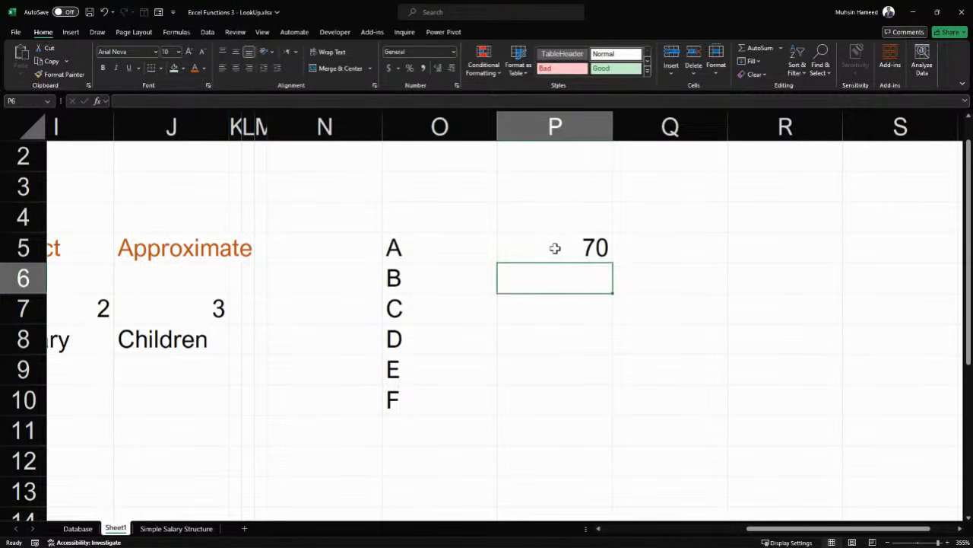
text(60)
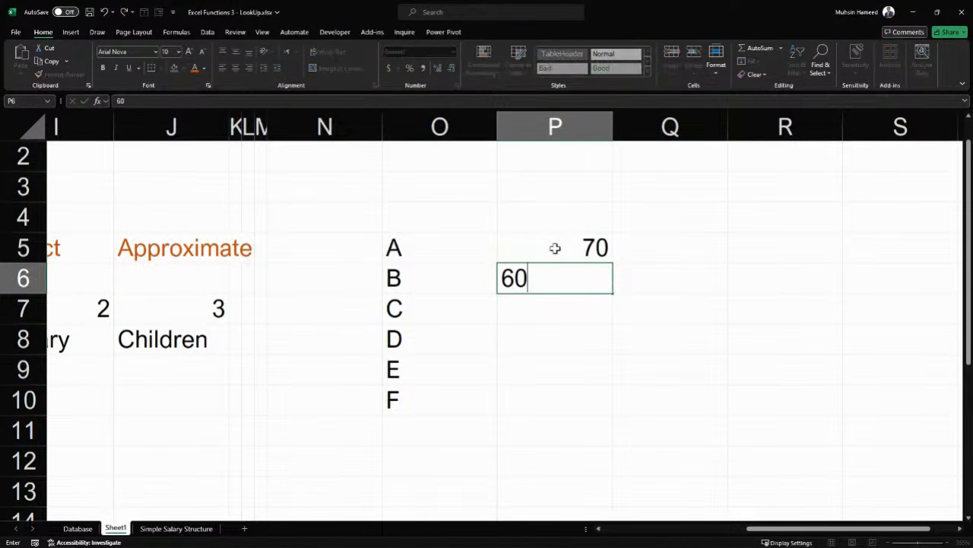
key(Return)
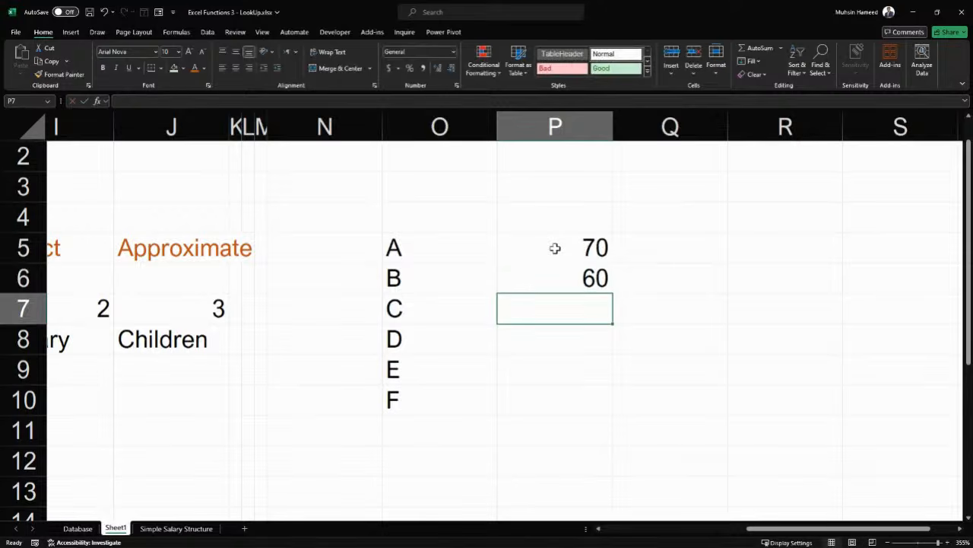
text(50)
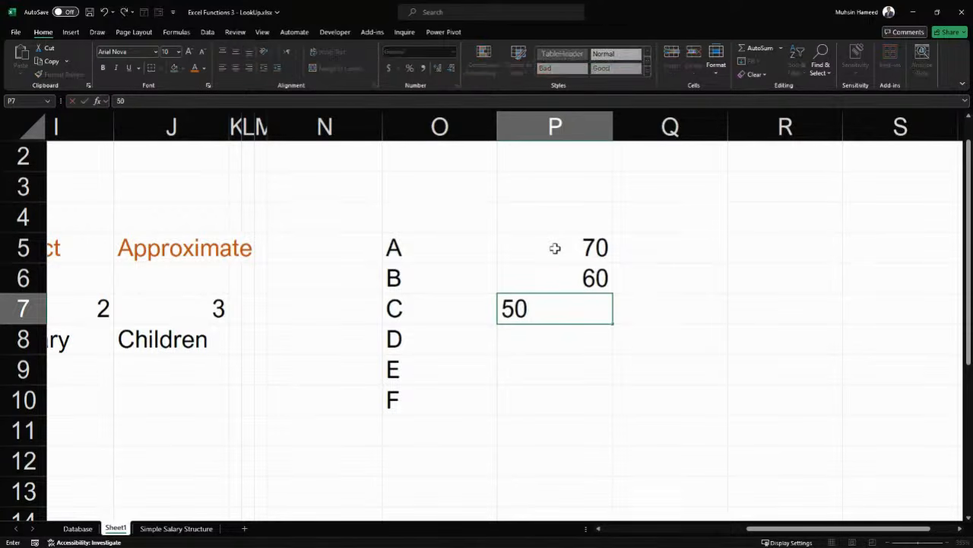
key(Return)
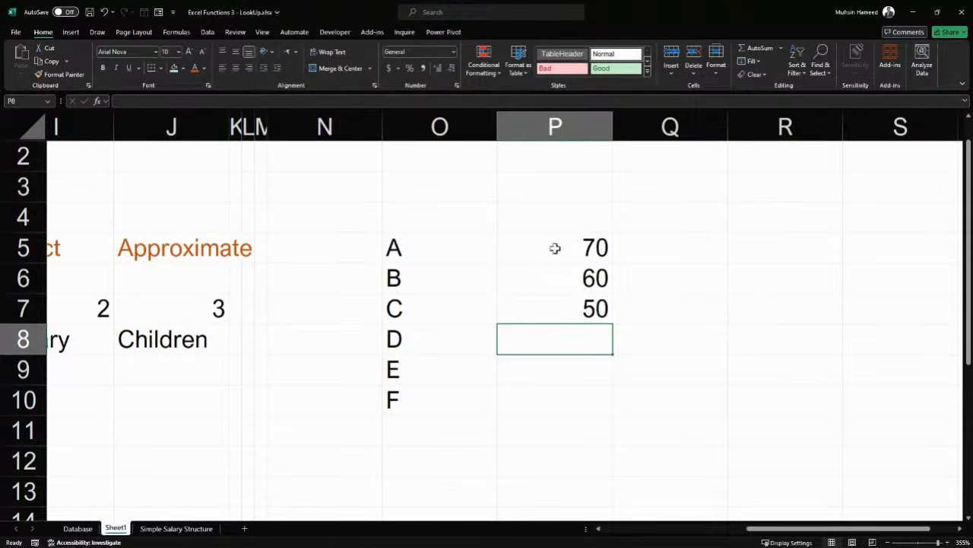
text(40)
key(Return)
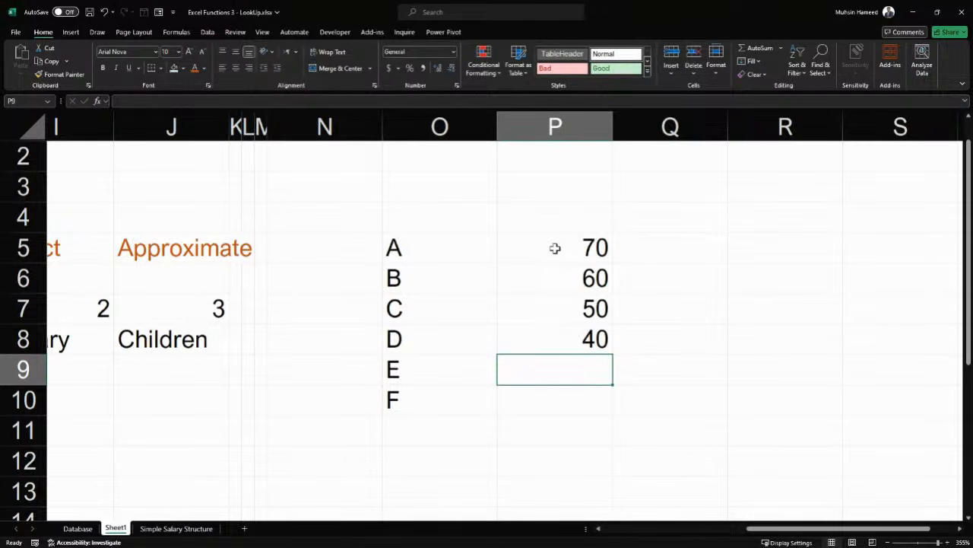
text(30)
key(Return)
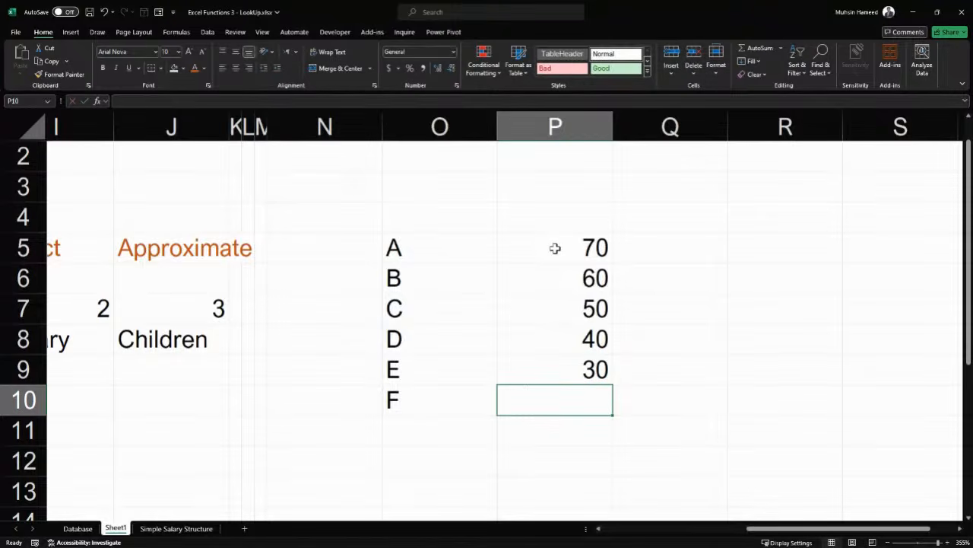
text(20)
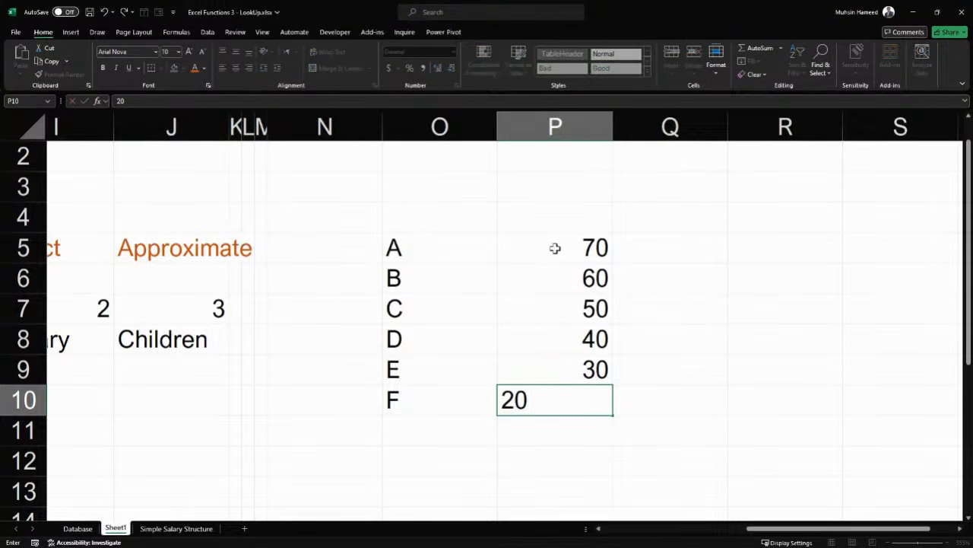
key(Return)
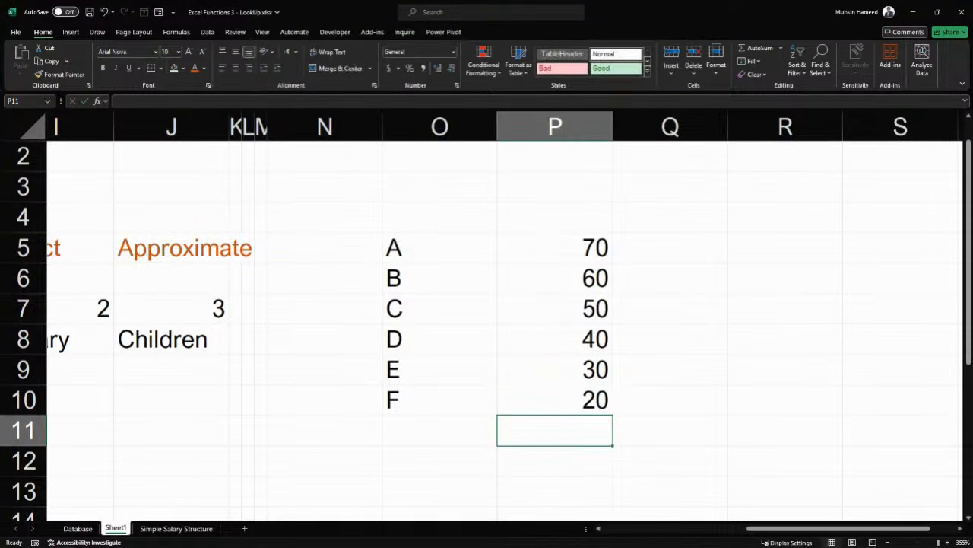
click(568, 399)
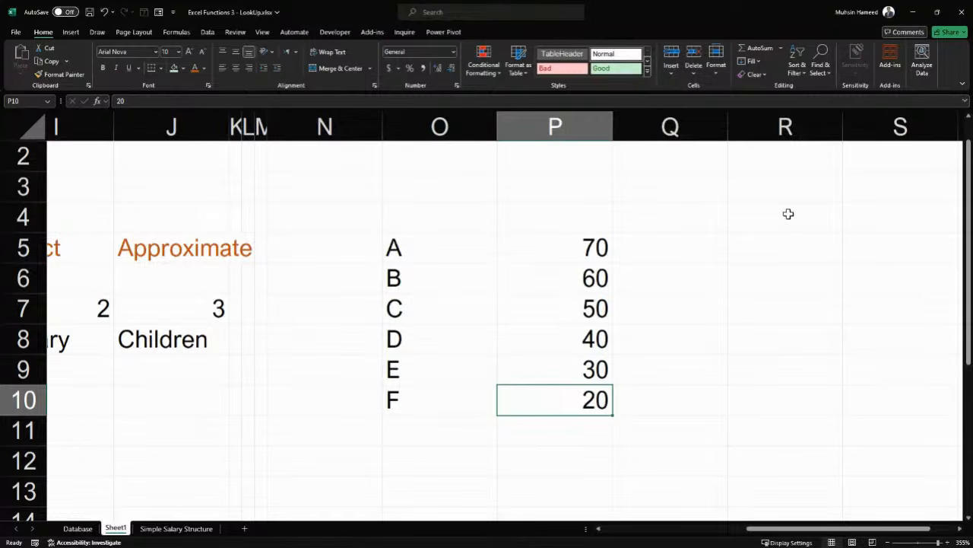
Enter the letter A in R4 with the range R4:R10 selected
drag(789, 214, 788, 402)
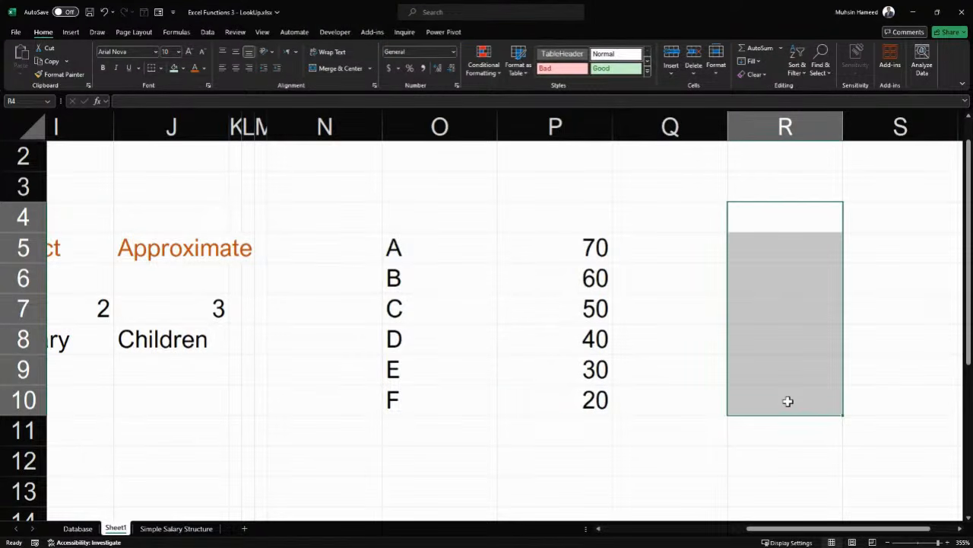
text(A)
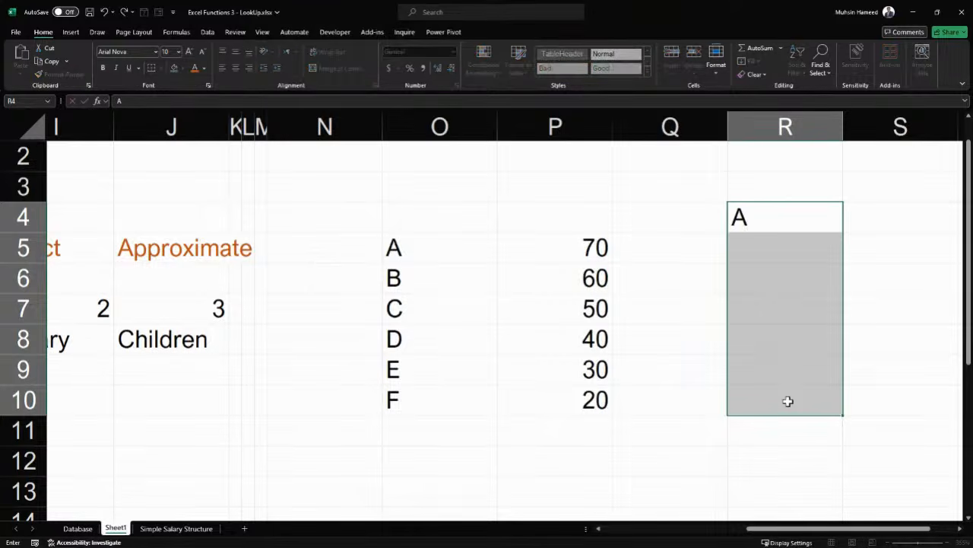
Fill cells R4:R10 with the same person's first name
text(de)
key(Return)
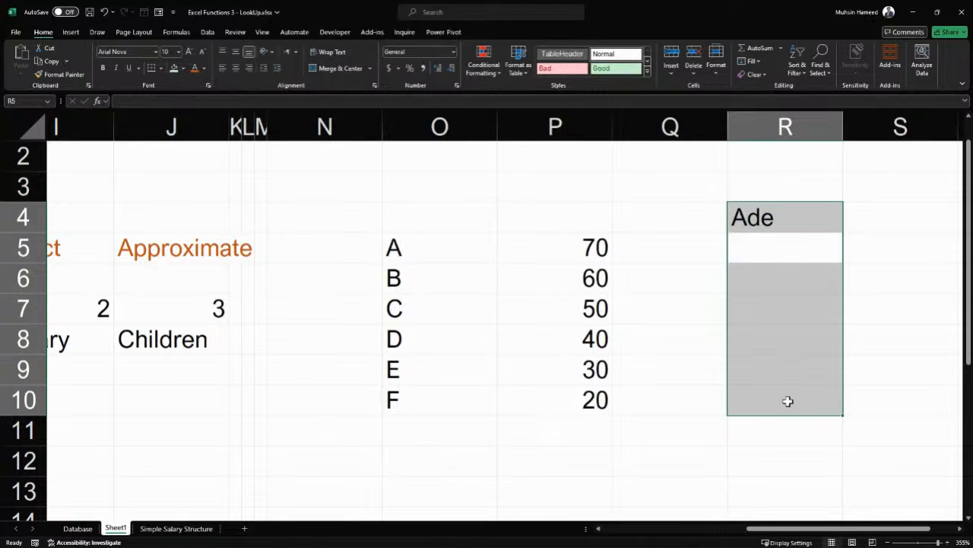
key(ctrl+d)
click(822, 341)
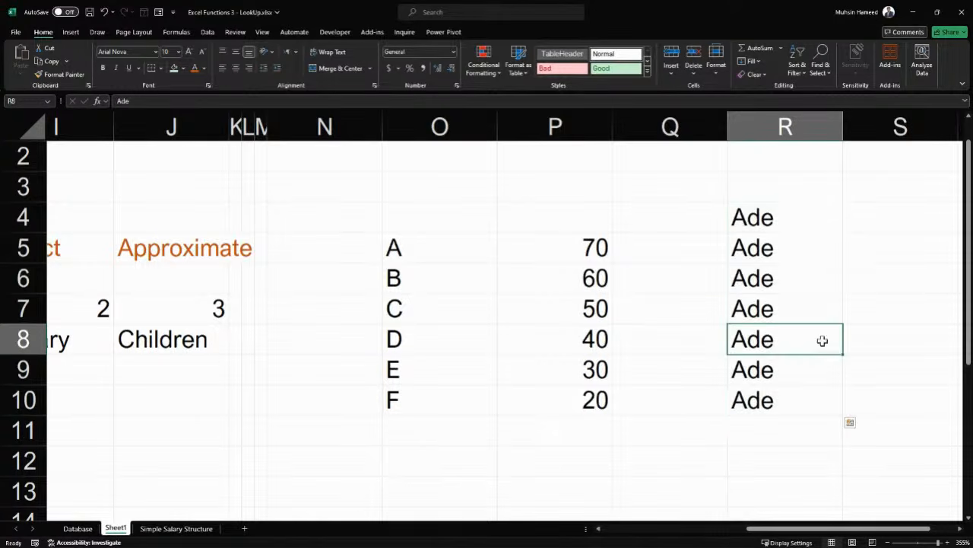
Fill cells S4:S10 with random whole-number scores using =RANDBETWEEN(0,100)
scroll(847, 242, right, 1)
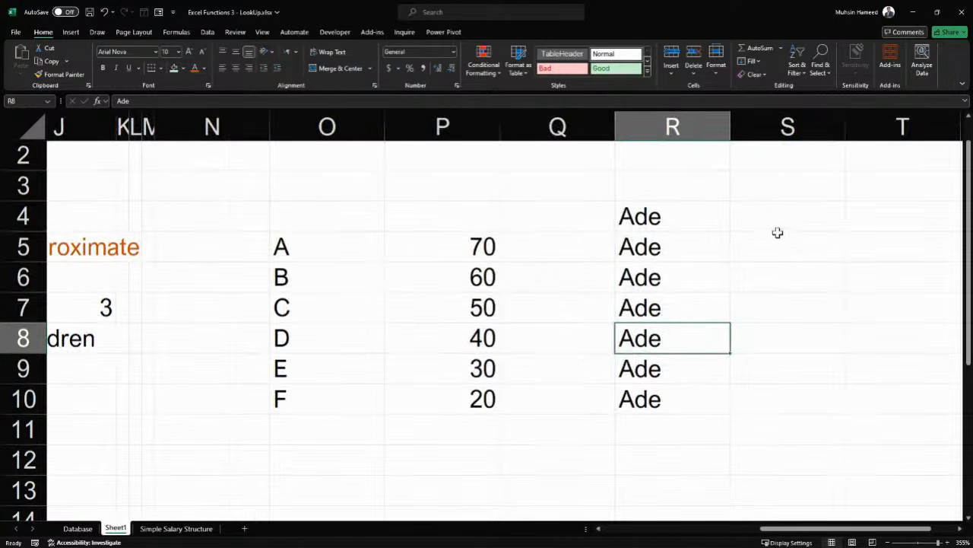
drag(771, 218, 765, 400)
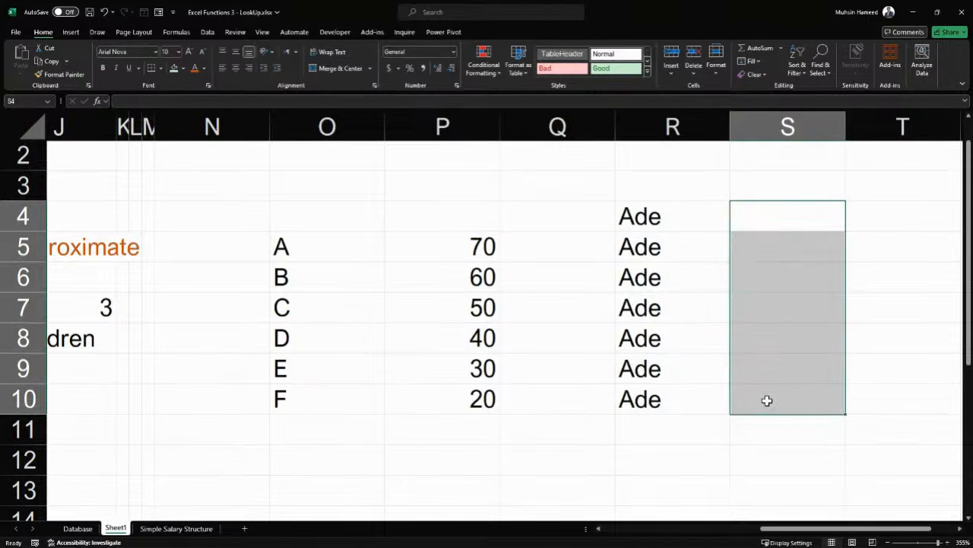
text(=randeb)
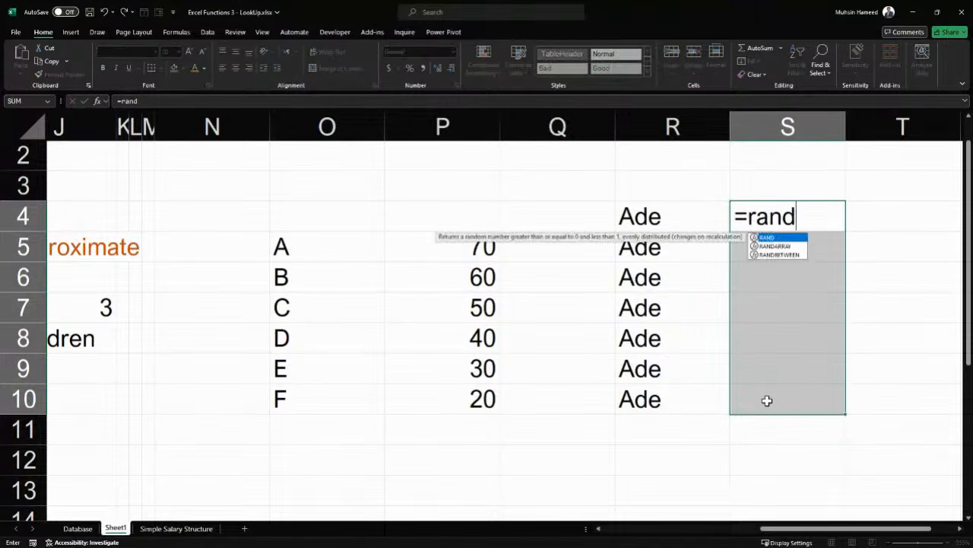
key(BackSpace)
key(BackSpace)
text(be)
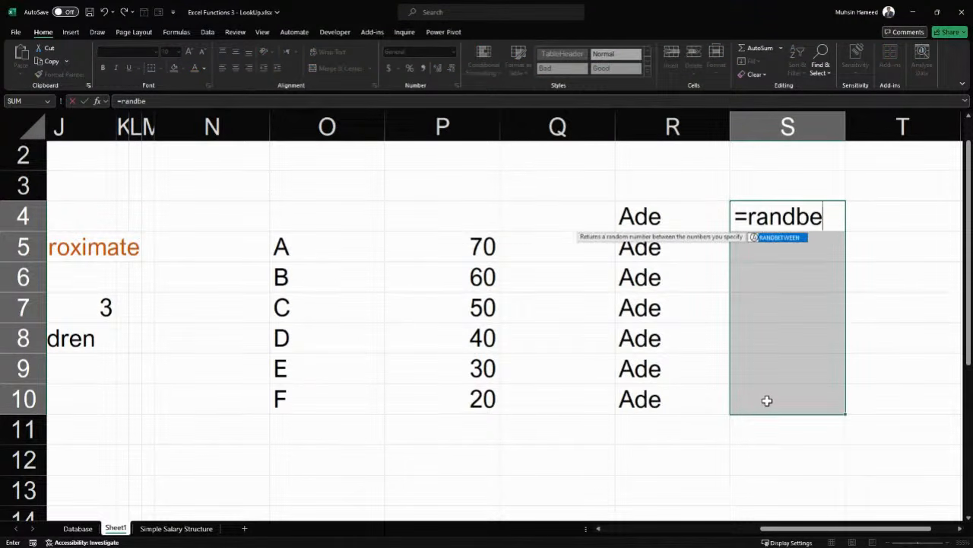
key(Tab)
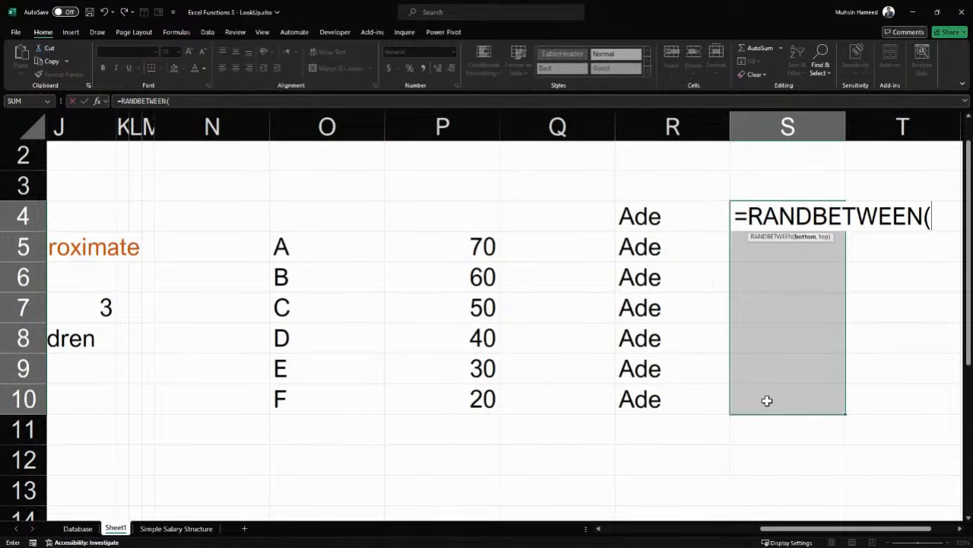
text(0,100)
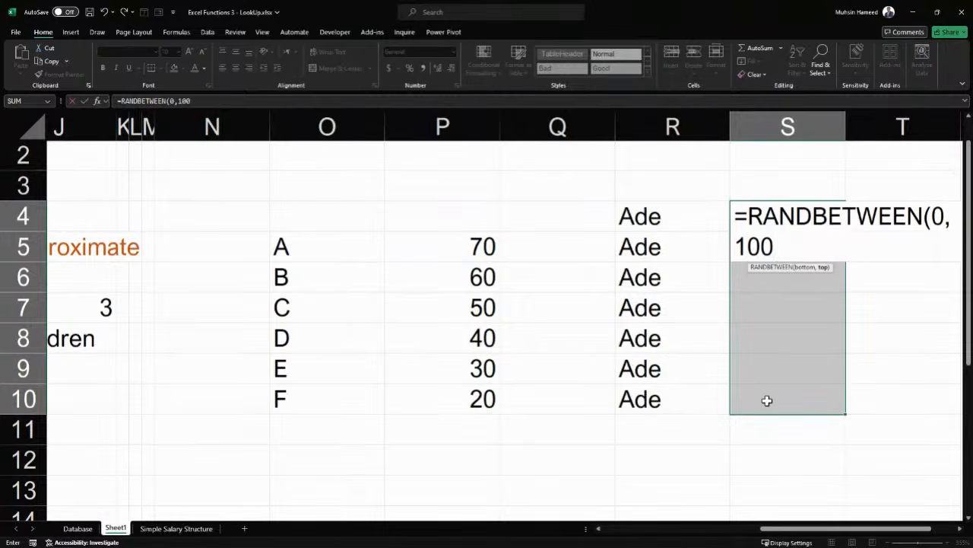
text())
key(ctrl+Return)
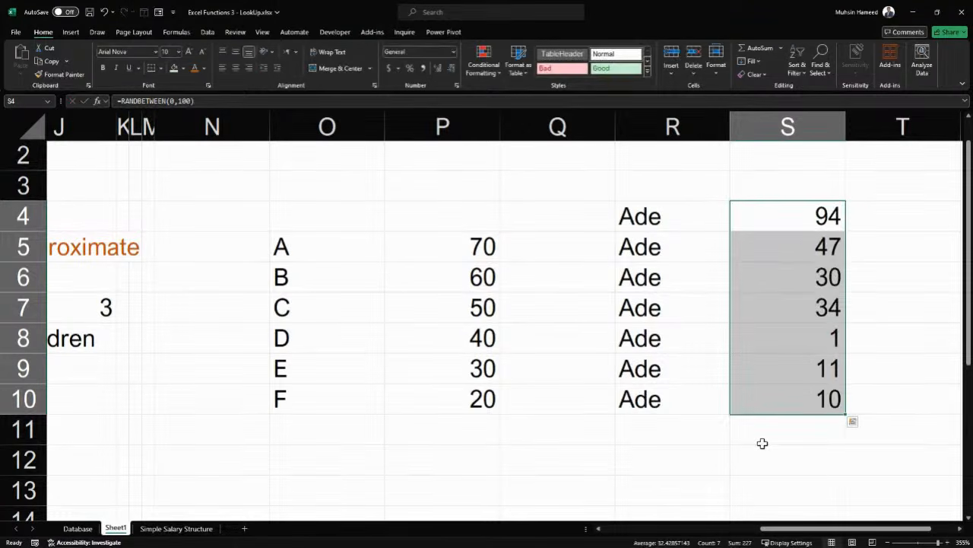
Examine the grade letters in O5:O10 alongside the names and scores in R4:S10 and the empty cells T4:T10
scroll(762, 442, right, 1)
scroll(763, 444, right, 2)
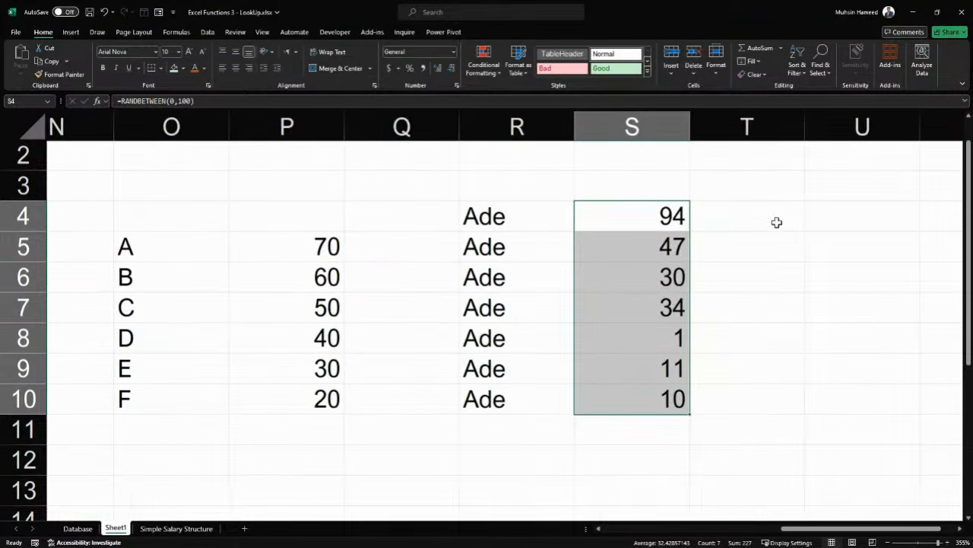
drag(776, 221, 779, 396)
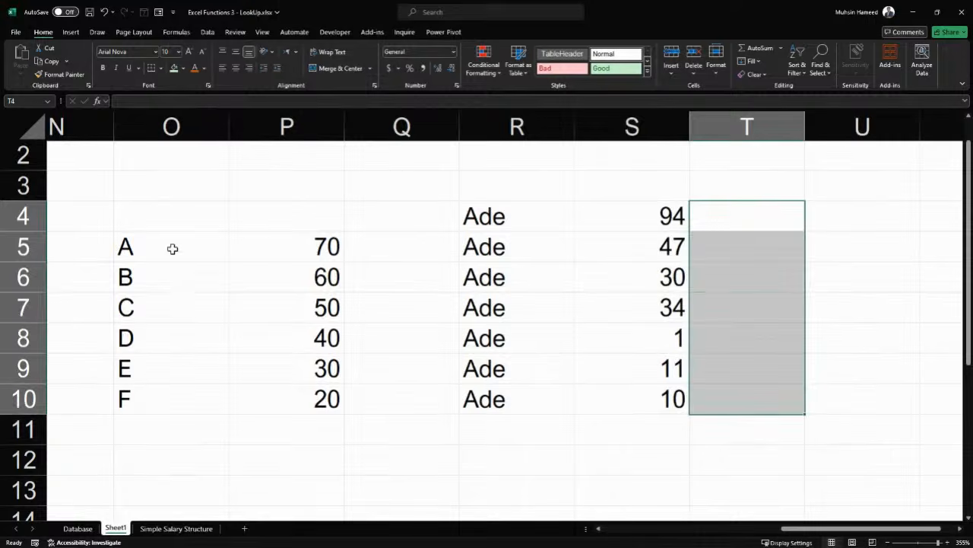
drag(171, 245, 162, 402)
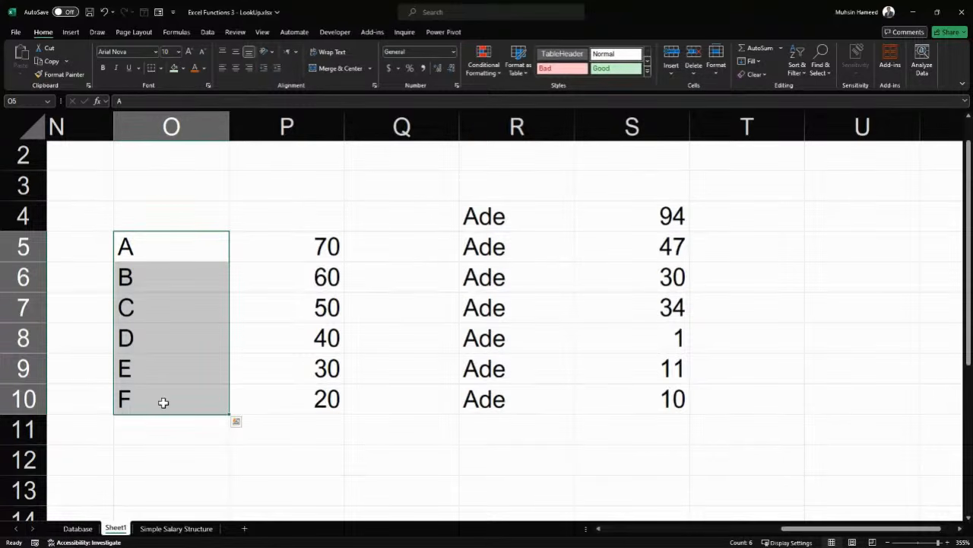
click(731, 222)
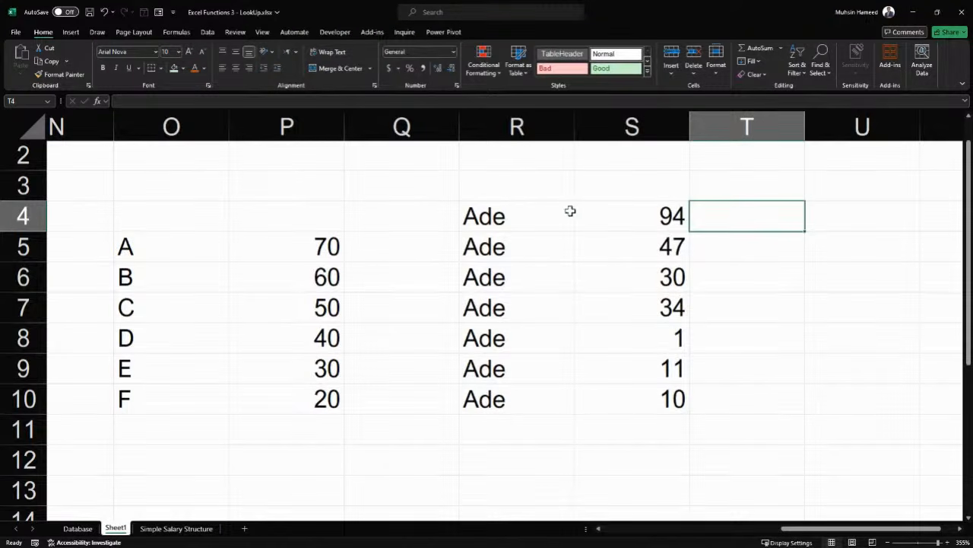
drag(533, 211, 616, 212)
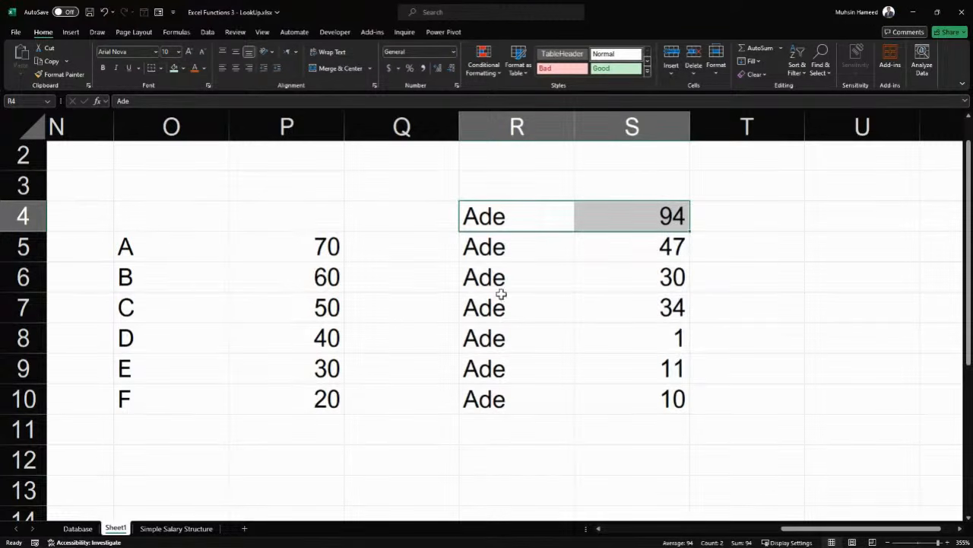
click(554, 247)
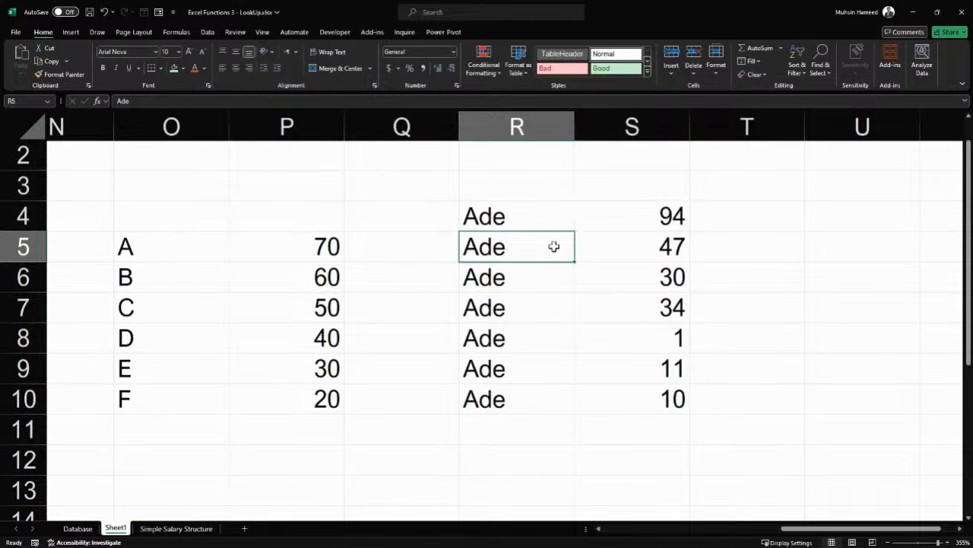
click(614, 248)
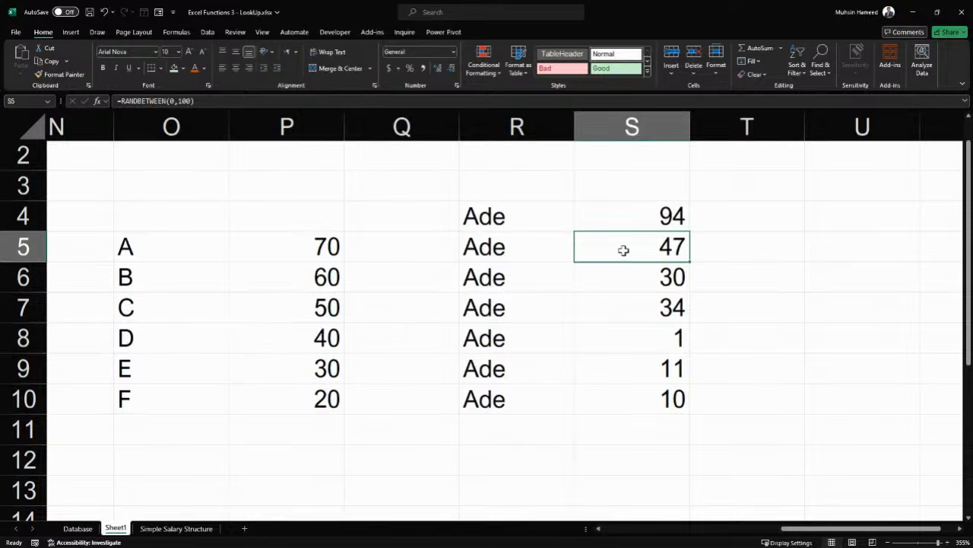
click(634, 277)
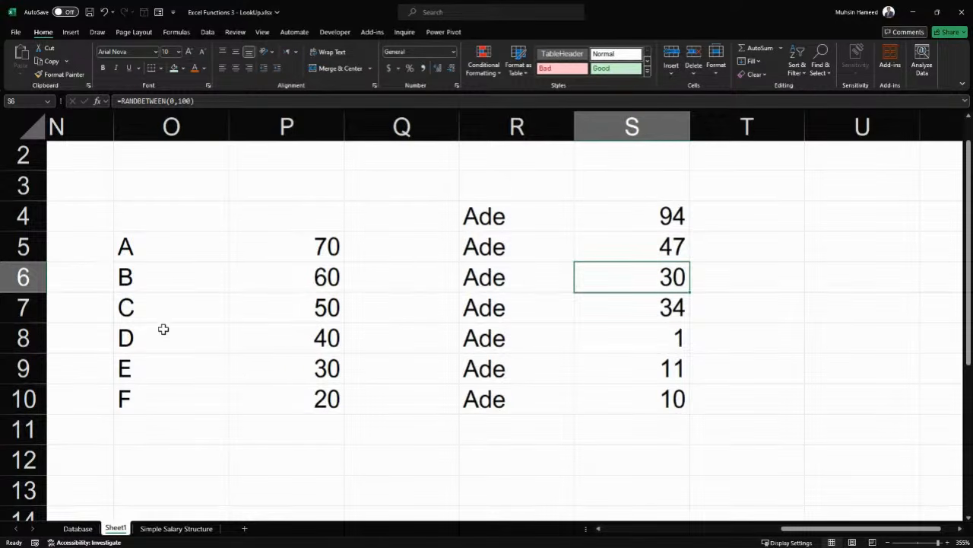
drag(170, 245, 150, 391)
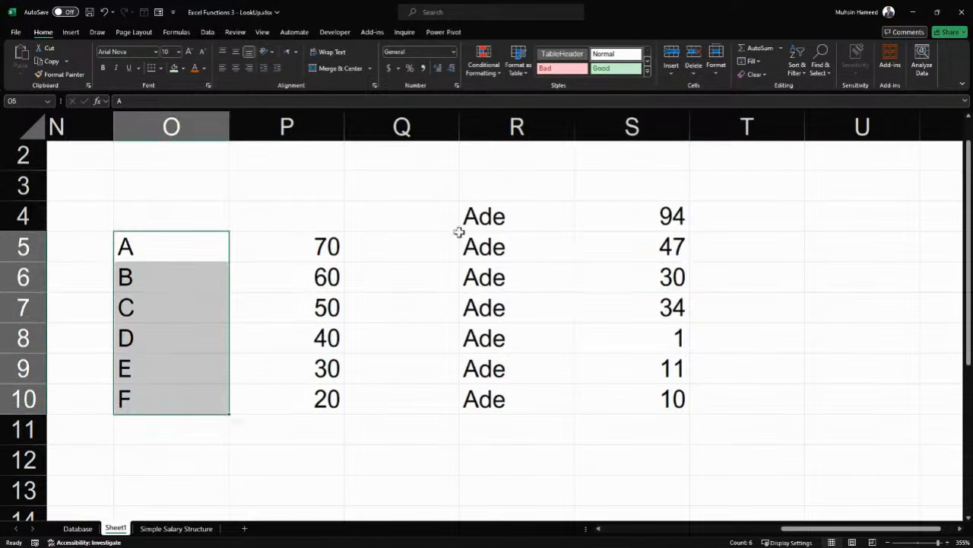
drag(777, 211, 750, 397)
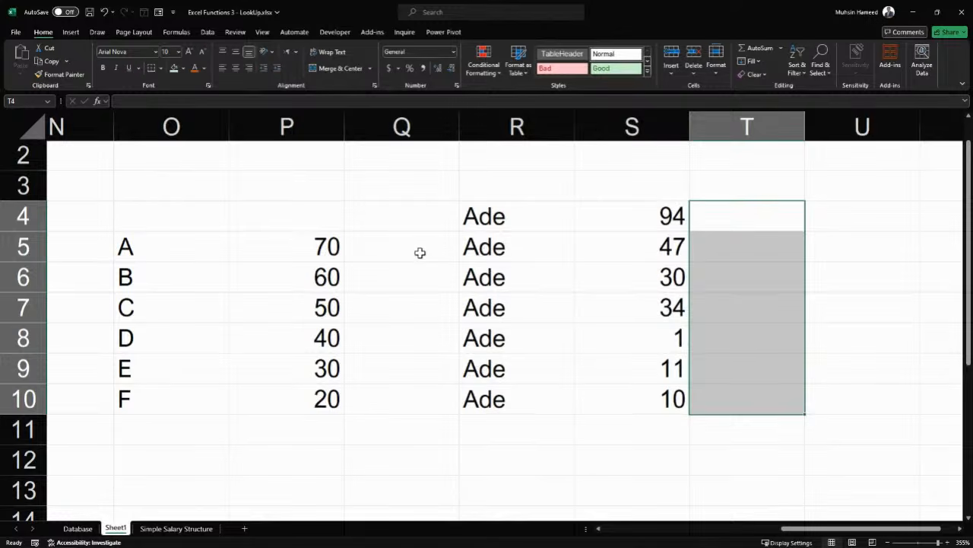
Compare individual scores in column S with the grade thresholds in O5:P10
click(656, 218)
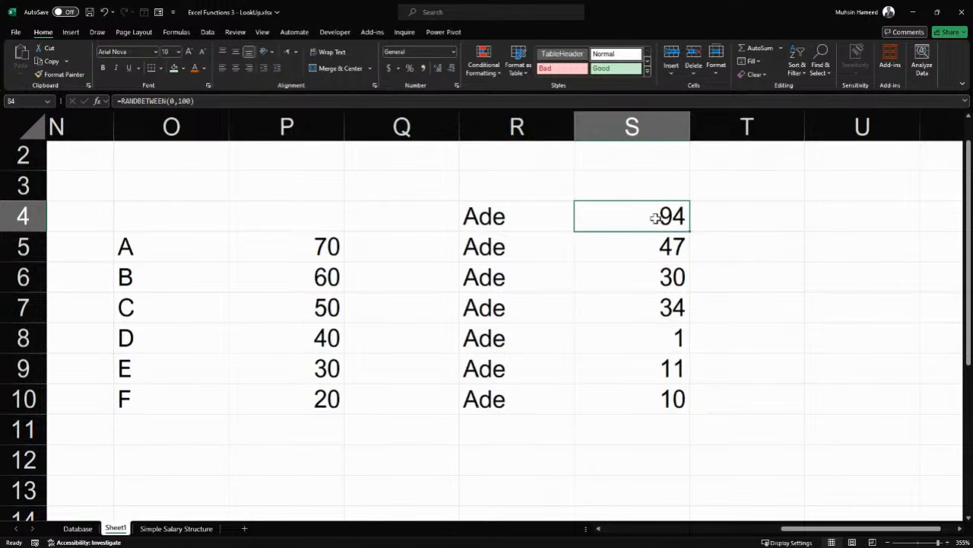
drag(615, 214, 601, 396)
drag(180, 248, 279, 396)
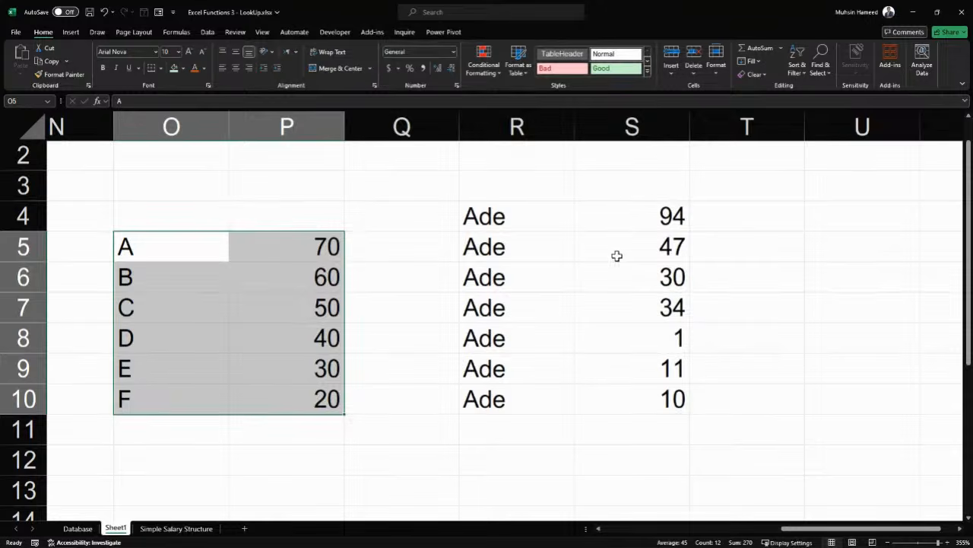
click(652, 275)
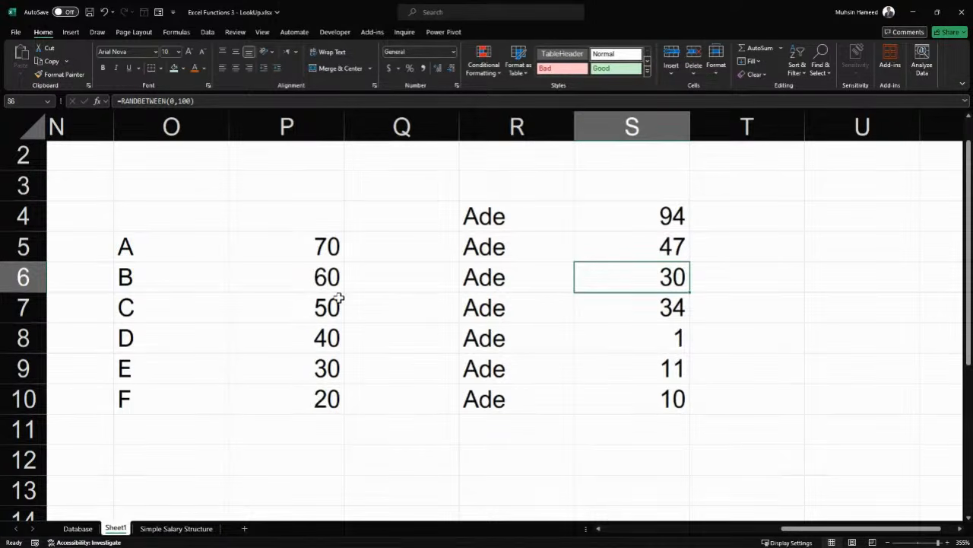
click(290, 248)
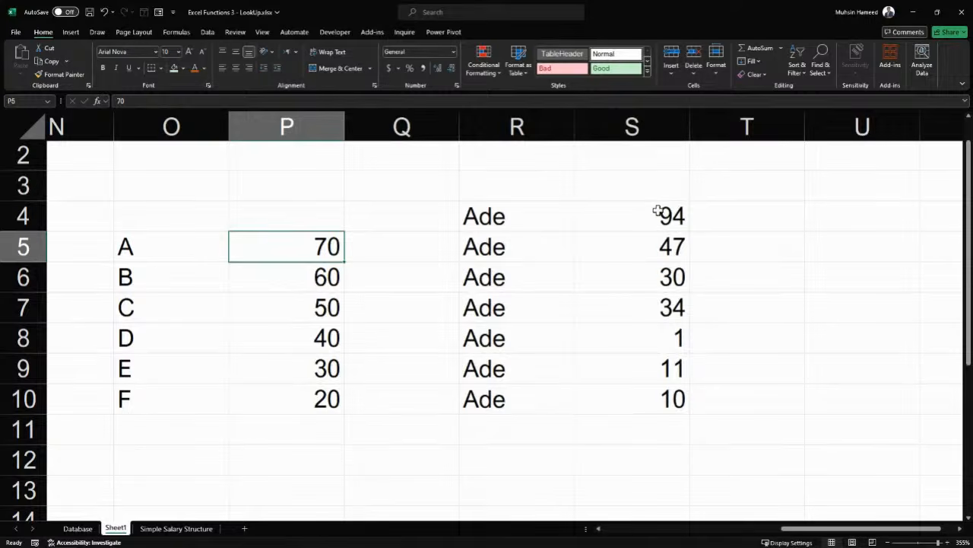
click(679, 250)
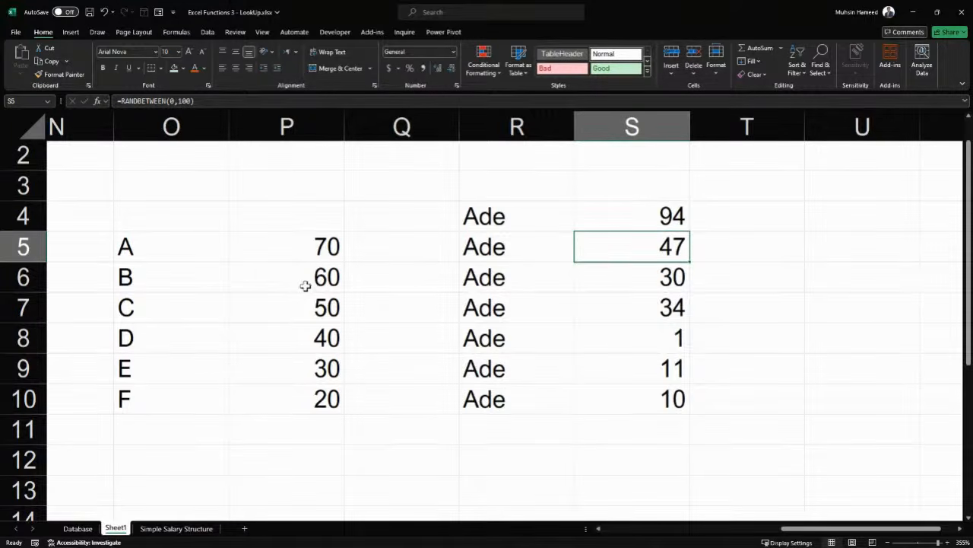
click(161, 286)
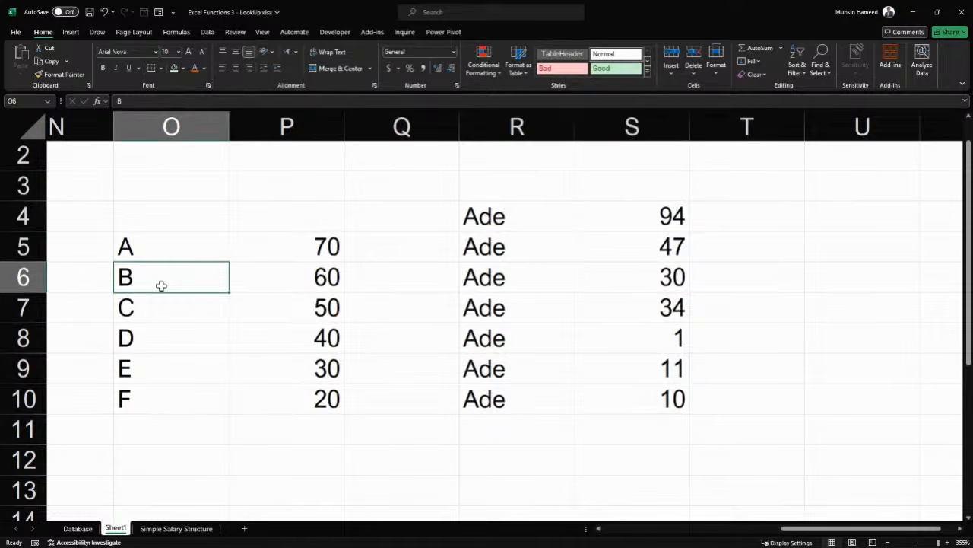
click(654, 345)
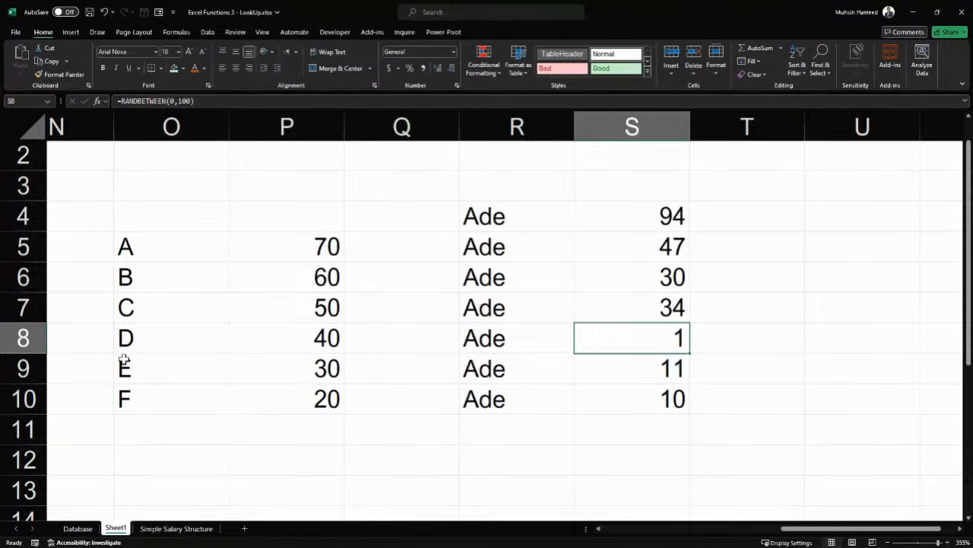
scroll(200, 360, left, 1)
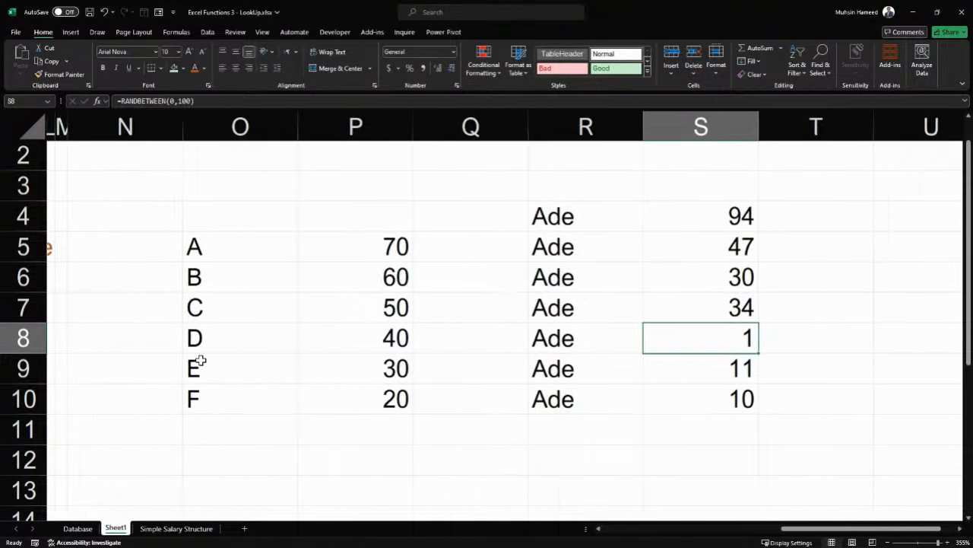
Examine the employee columns on the Database sheet and the pay table on the Simple Salary Structure sheet, and return to Database
click(76, 528)
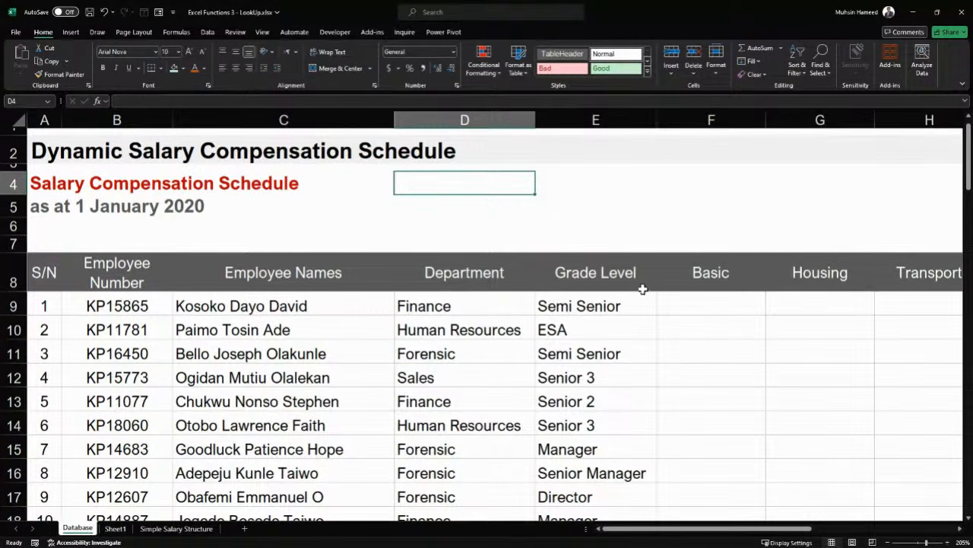
click(673, 286)
click(683, 301)
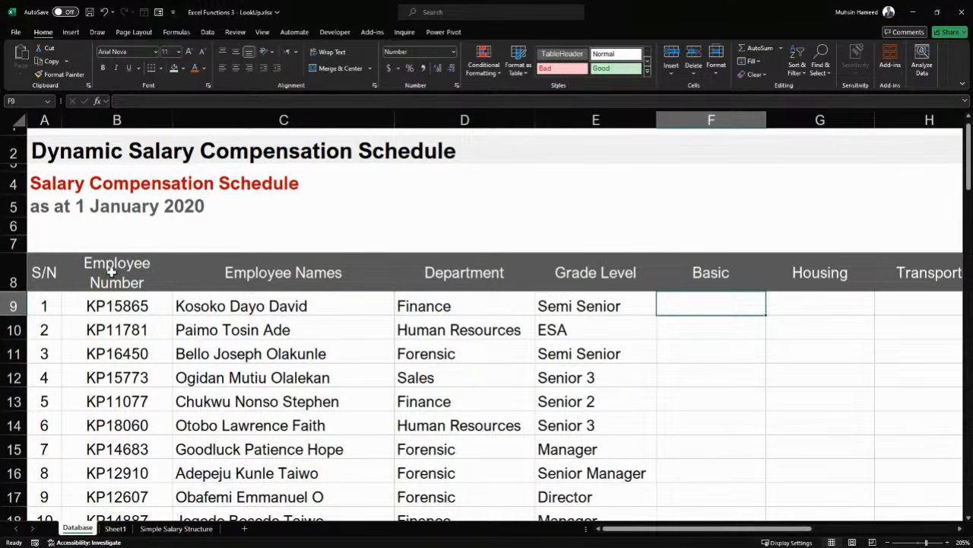
drag(114, 272, 680, 450)
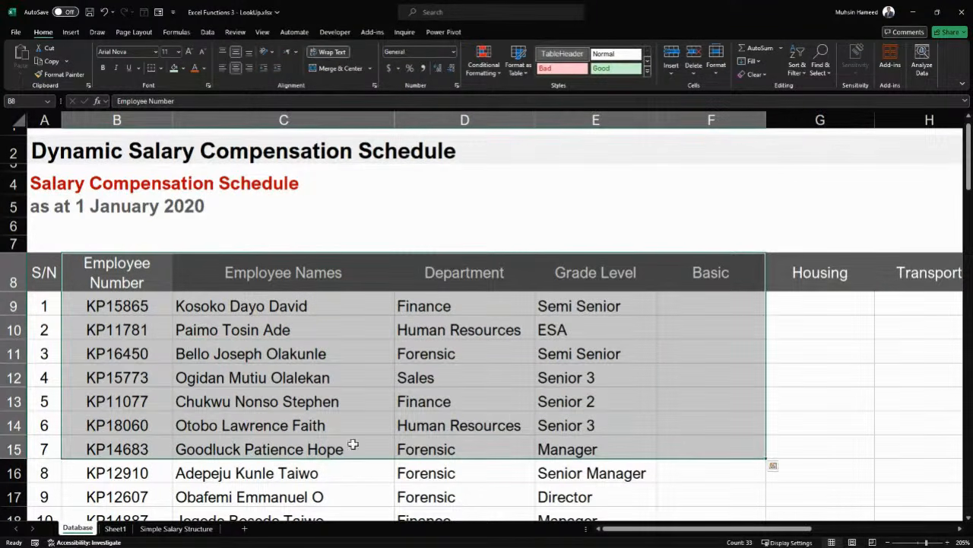
click(207, 532)
drag(135, 259, 675, 434)
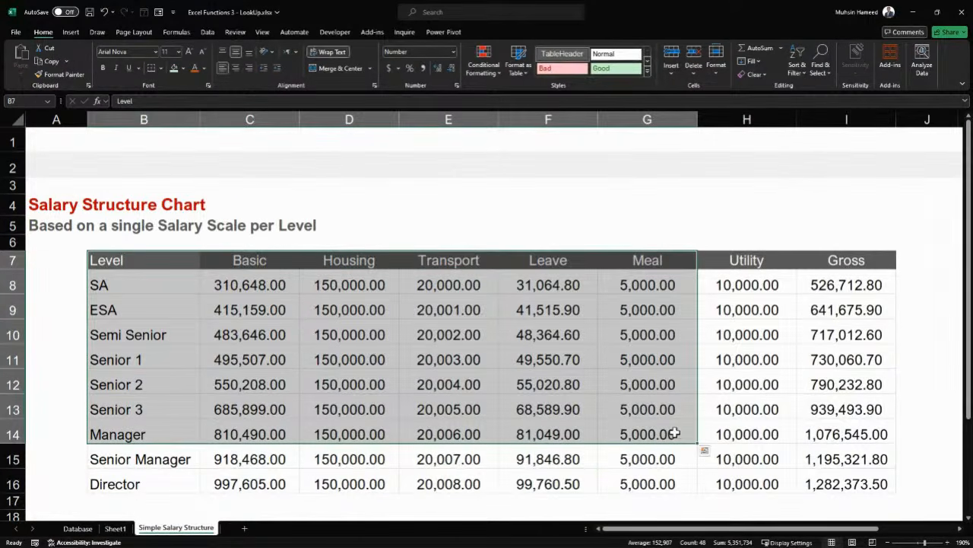
click(92, 530)
click(702, 300)
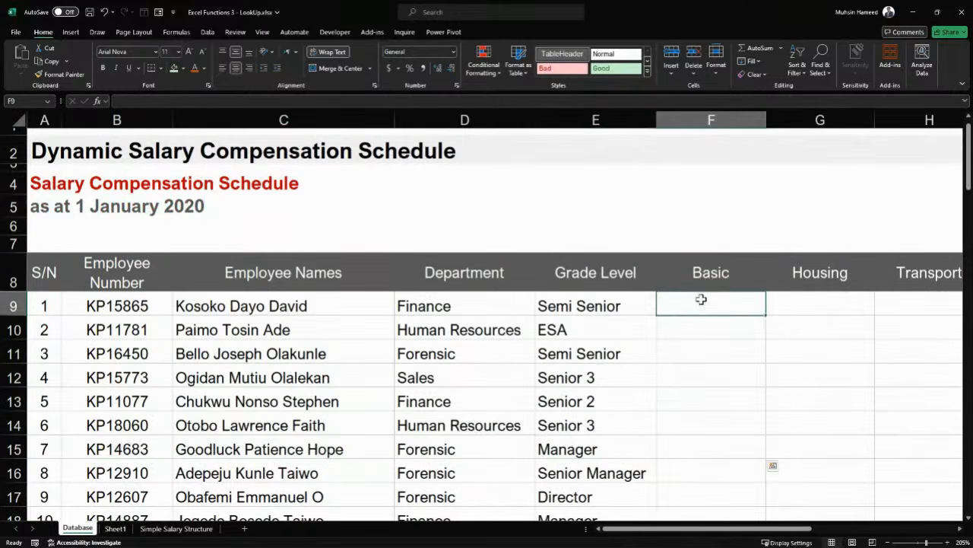
text(=)
key(Escape)
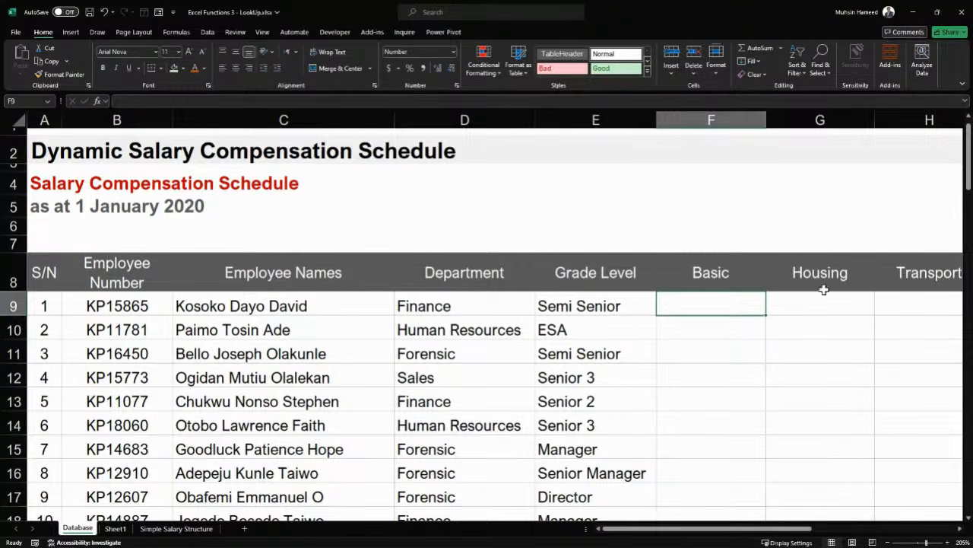
Compare the Grade Level column on the Database sheet with the Level column on the Simple Salary Structure sheet
click(773, 301)
click(747, 298)
click(608, 116)
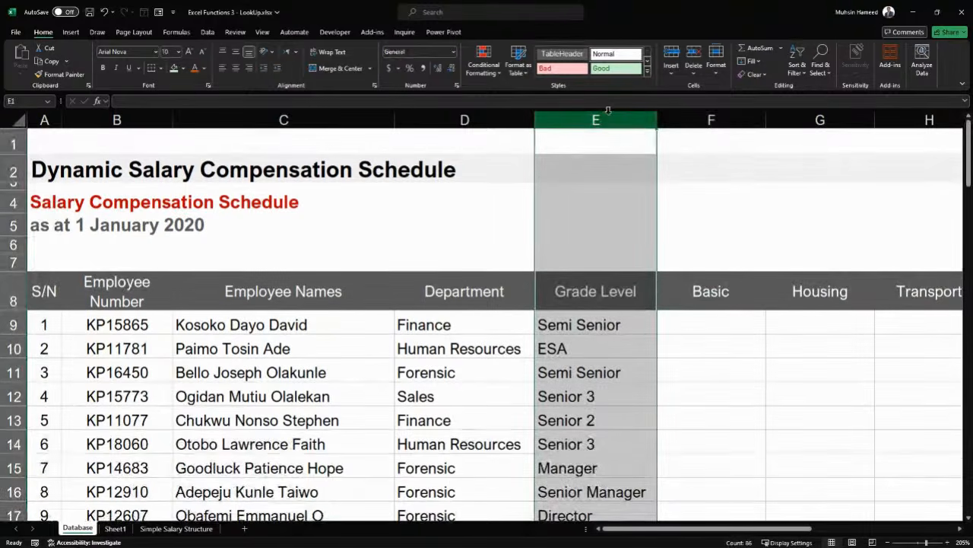
click(190, 528)
drag(164, 252, 154, 503)
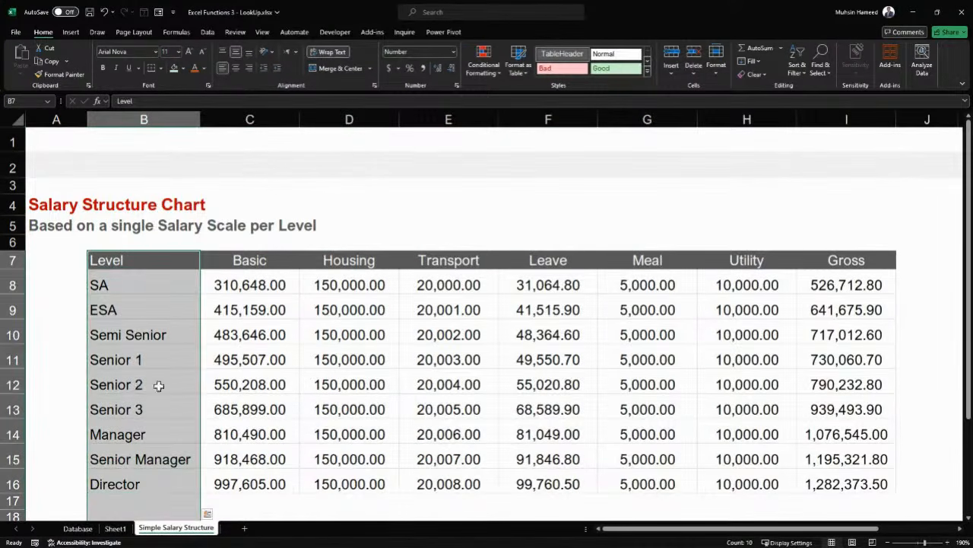
Compare the grade levels in E9:E15 on the Database sheet with the Simple Salary Structure table B7:I16, and return to Database
click(79, 529)
drag(563, 321, 553, 467)
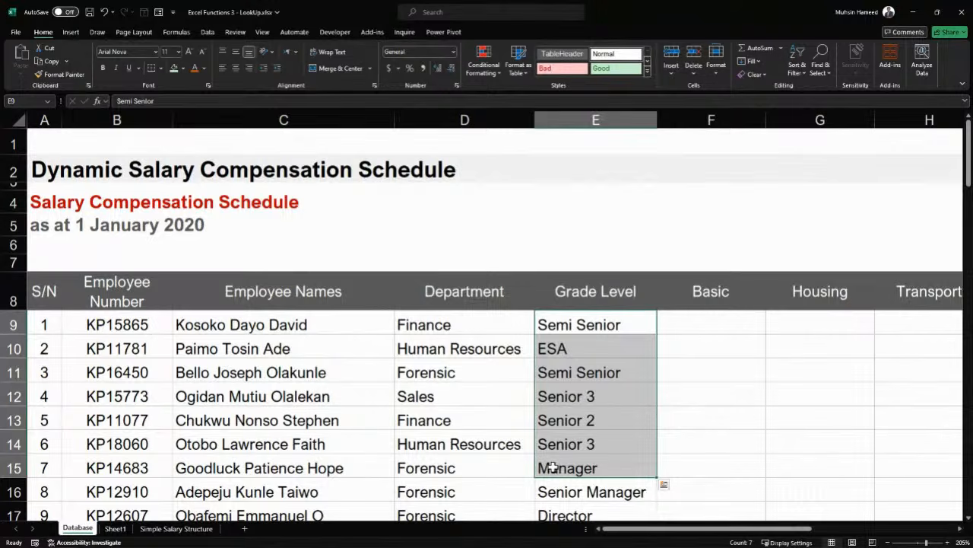
click(570, 327)
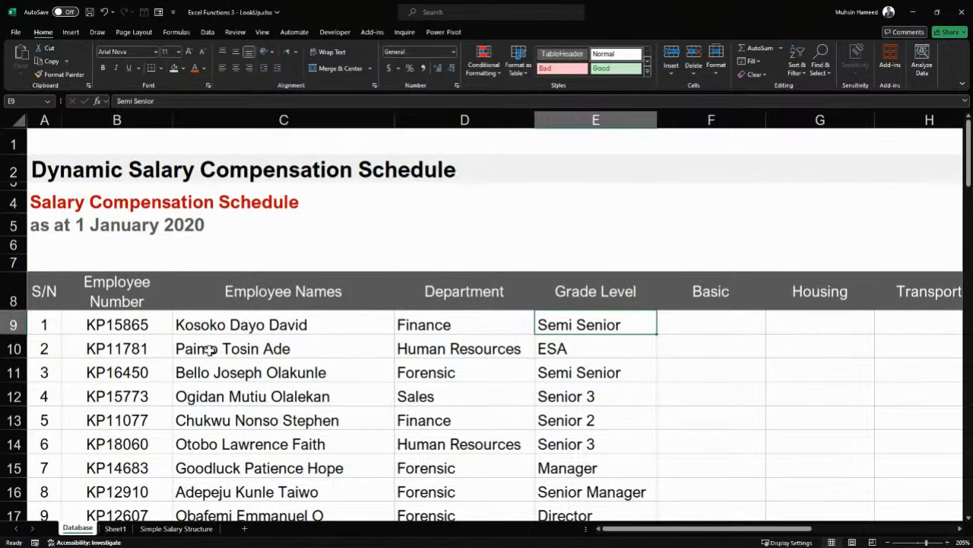
click(204, 537)
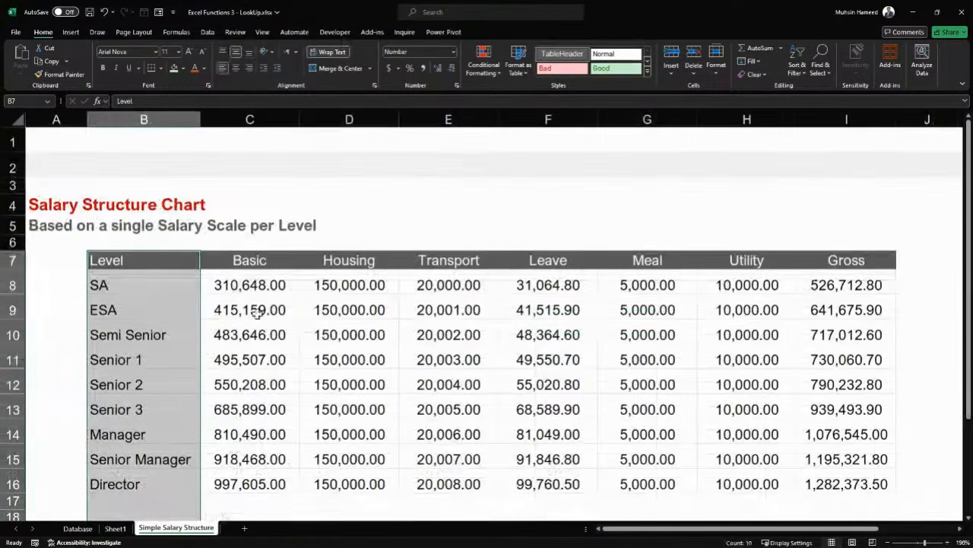
drag(175, 260, 803, 476)
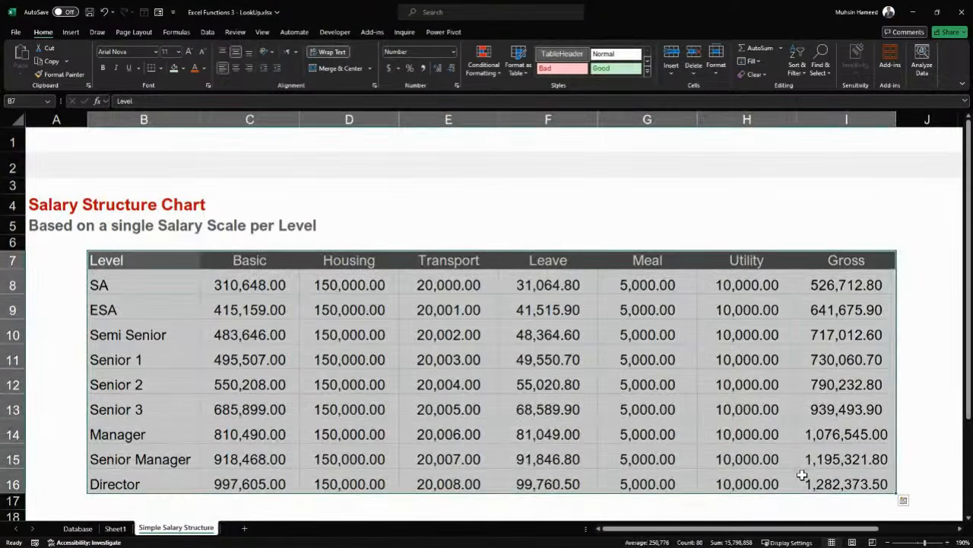
click(575, 413)
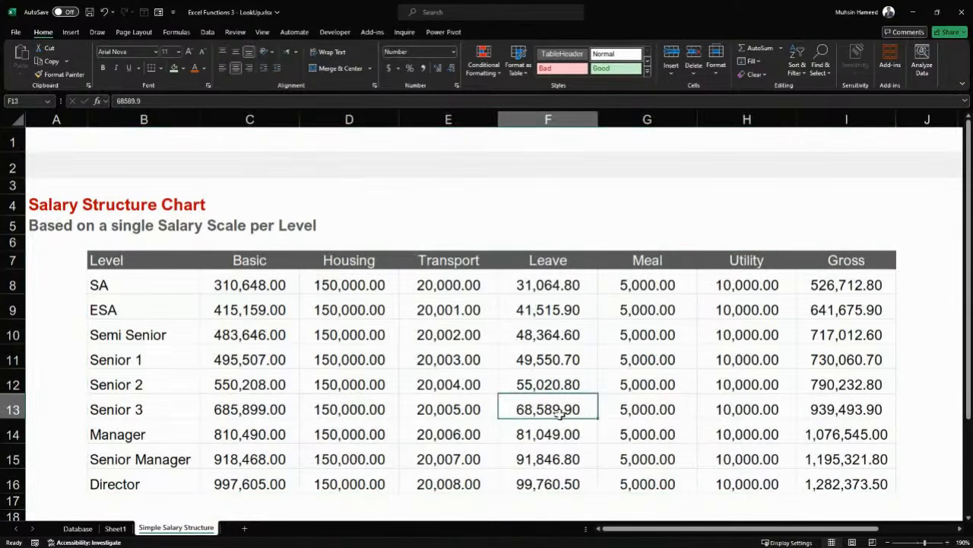
click(78, 529)
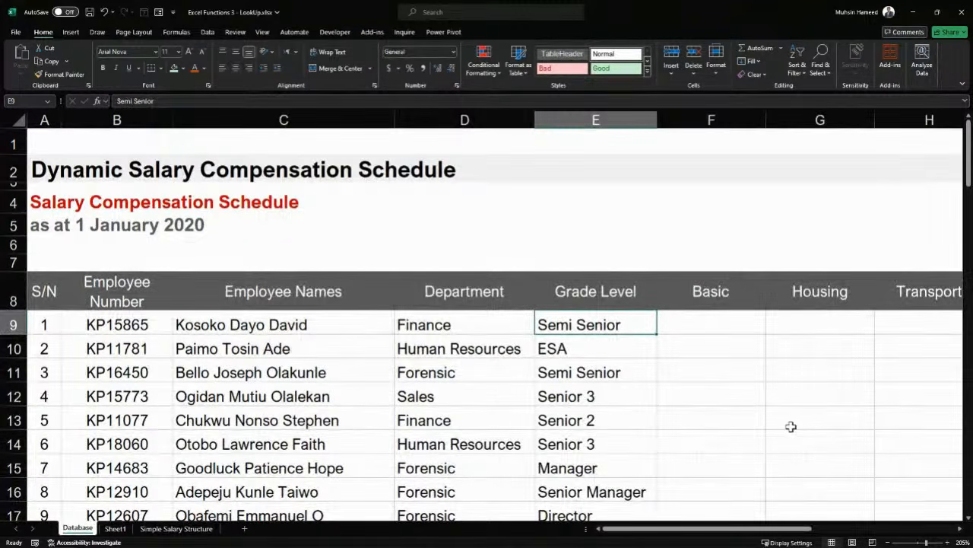
Begin a VLOOKUP formula in the first Basic cell, F9, with grade level cell E9 as the lookup value
click(706, 325)
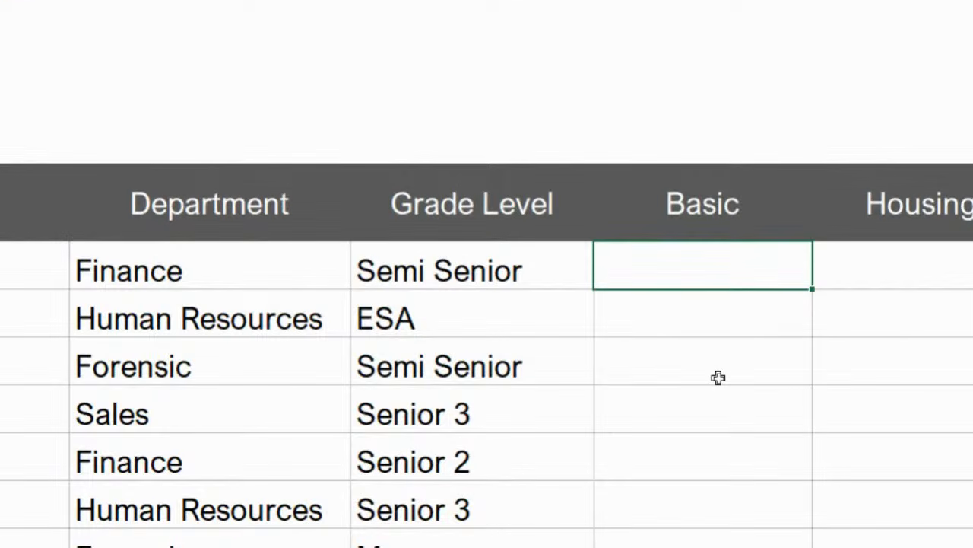
text(=vlo)
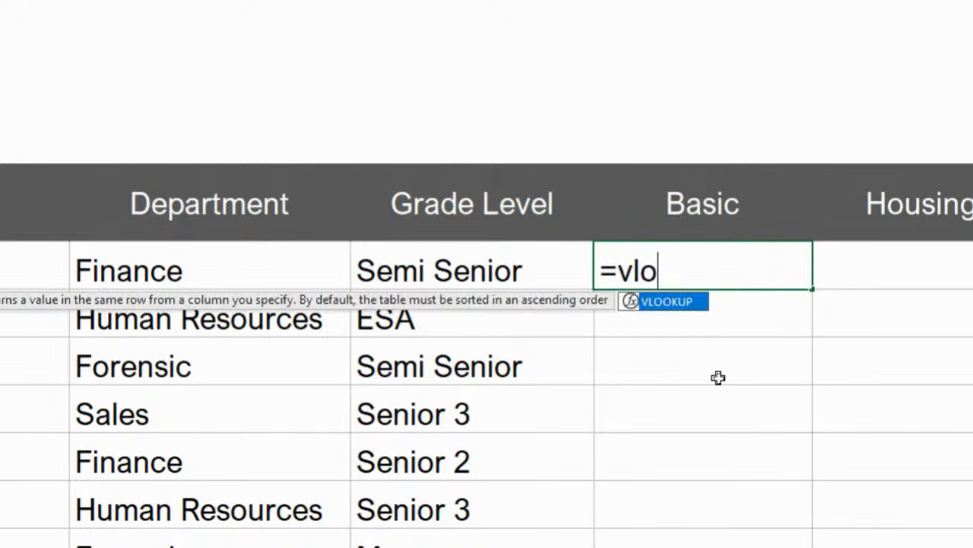
key(Tab)
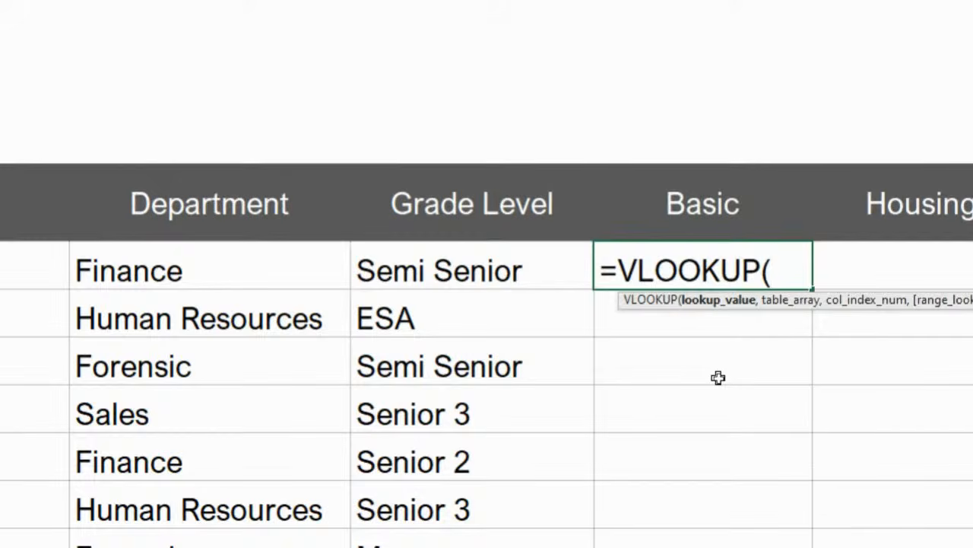
key(Left)
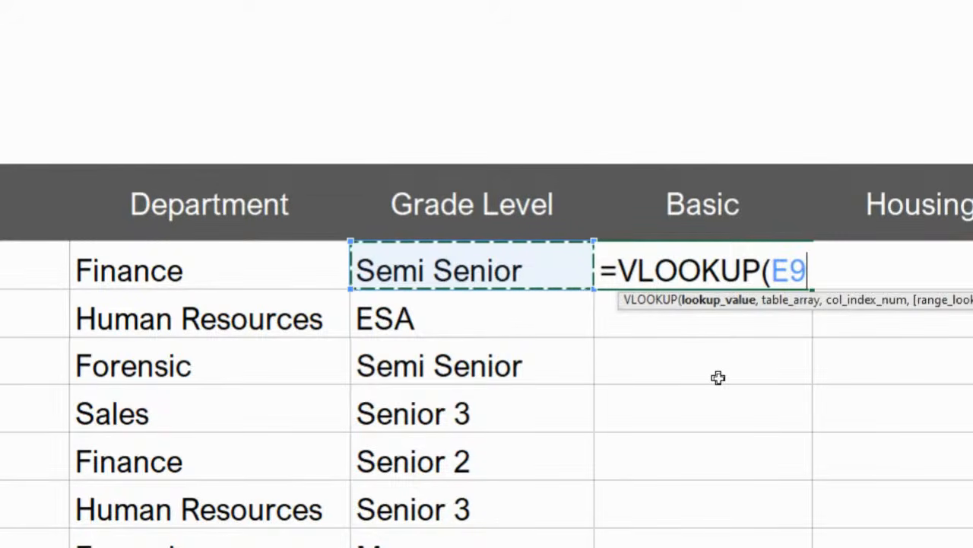
text(,)
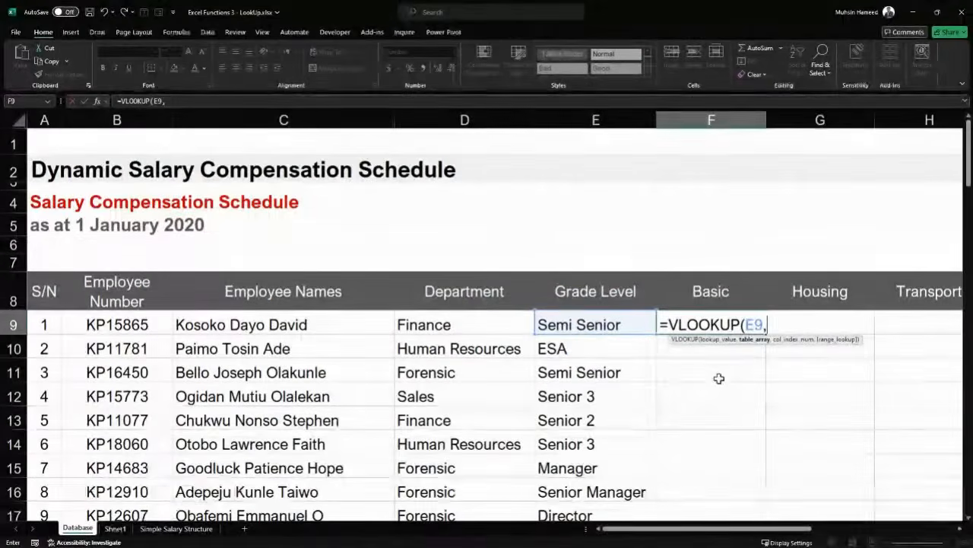
Set the VLOOKUP table array to B8:I16 on the Simple Salary Structure sheet
click(182, 531)
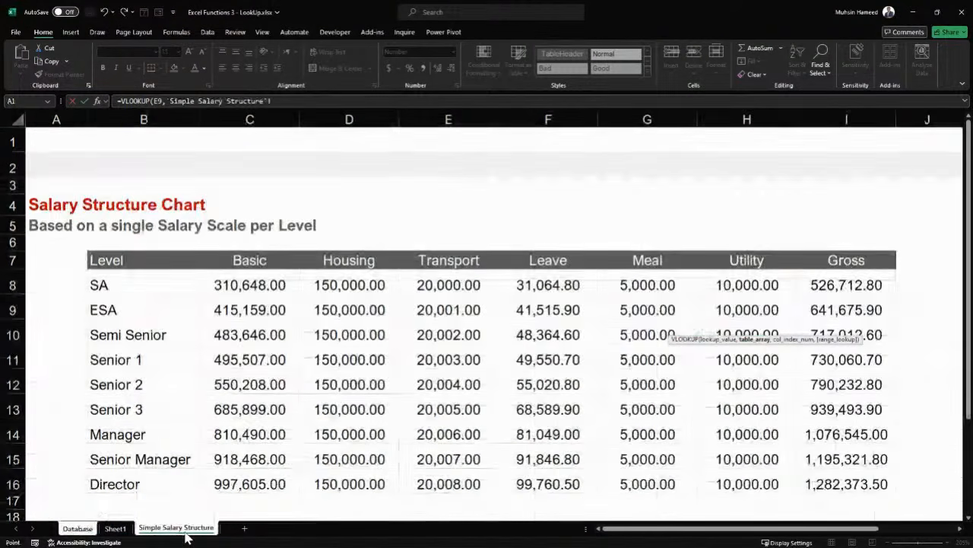
click(161, 284)
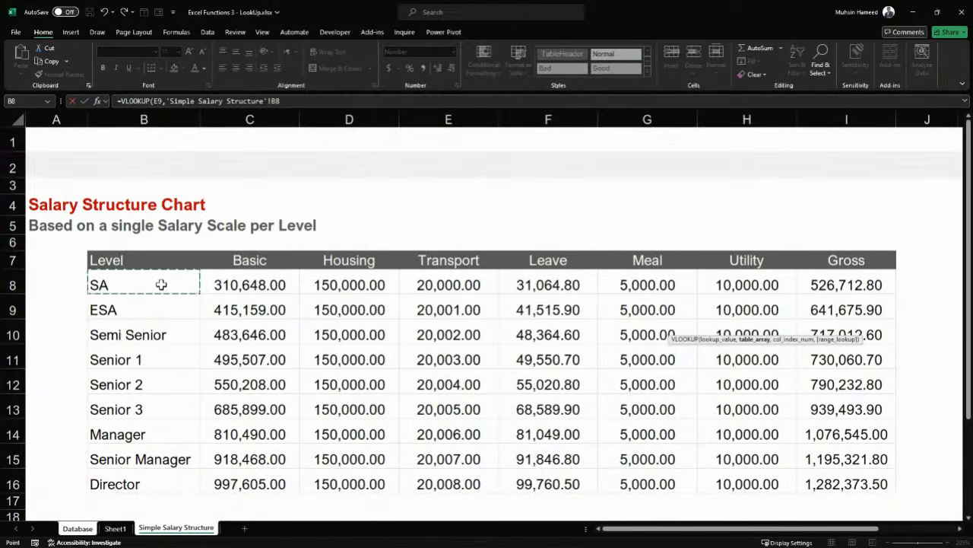
key(ctrl+shift+Right)
key(ctrl+shift+Down)
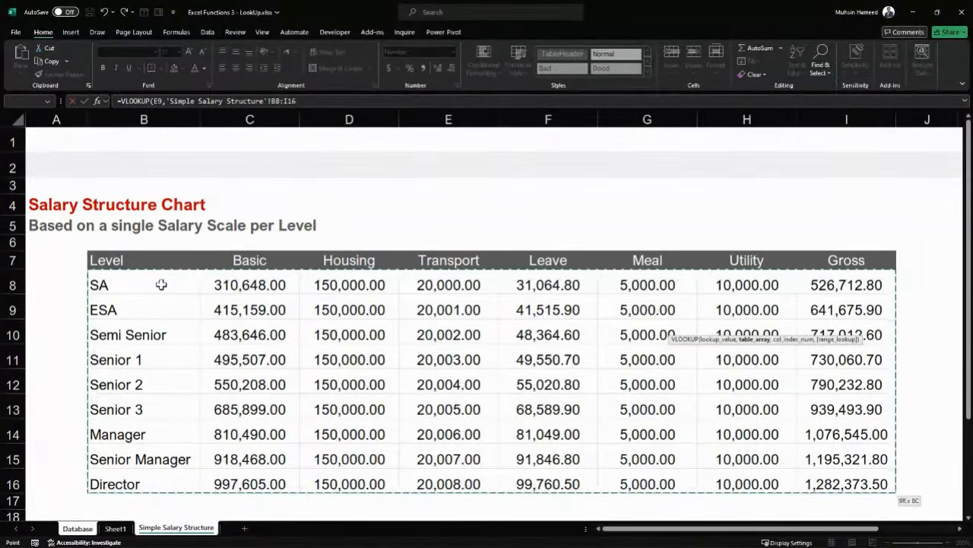
text(,)
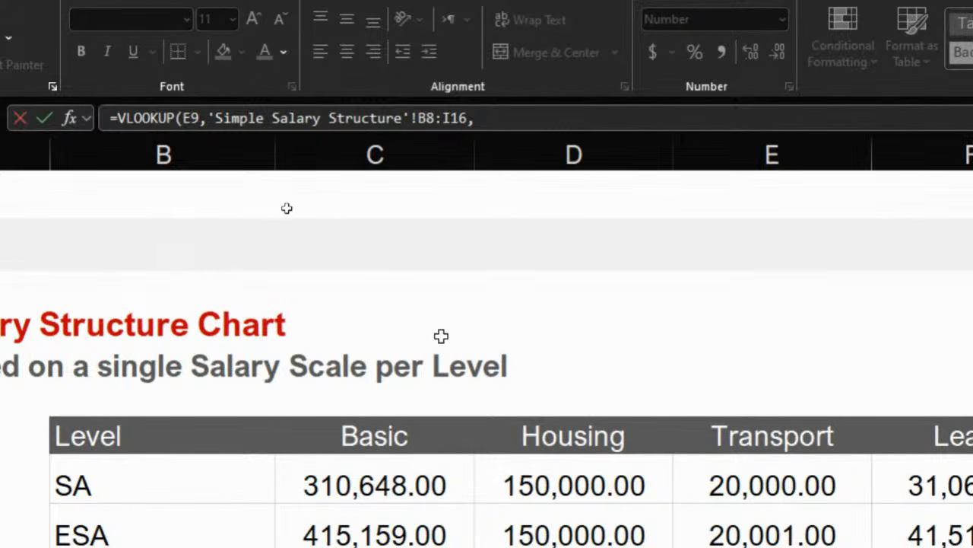
Complete the VLOOKUP with column index 2 and FALSE for an exact match, and enter it in F9
text(2,)
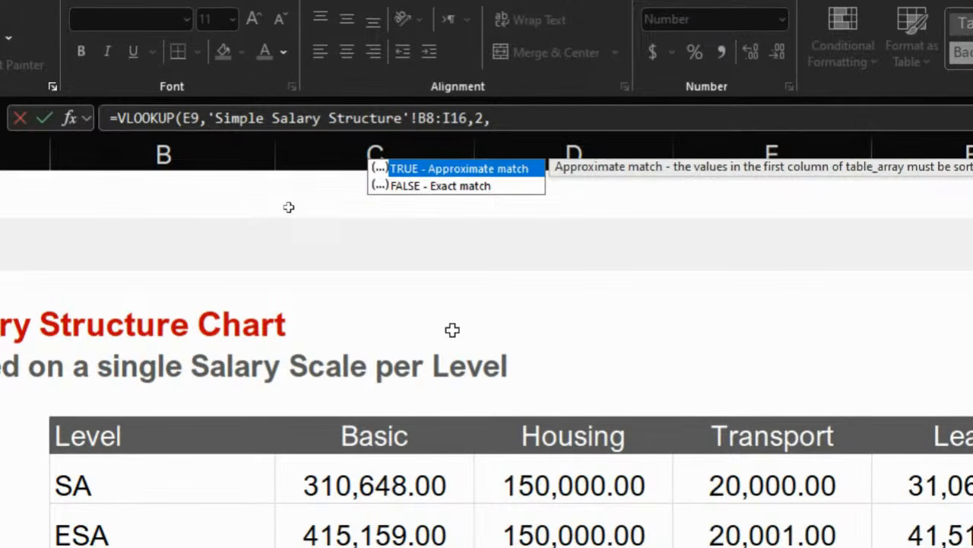
key(Down)
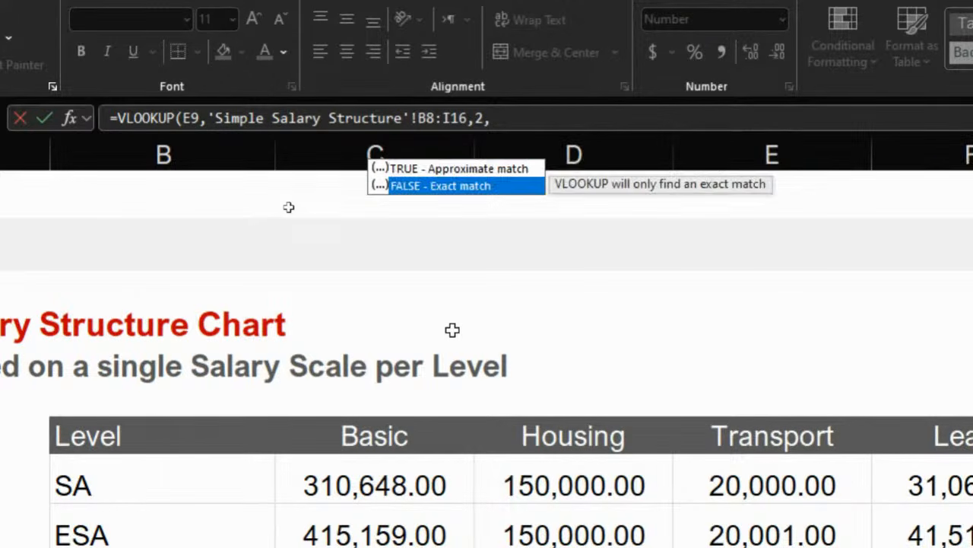
key(Tab)
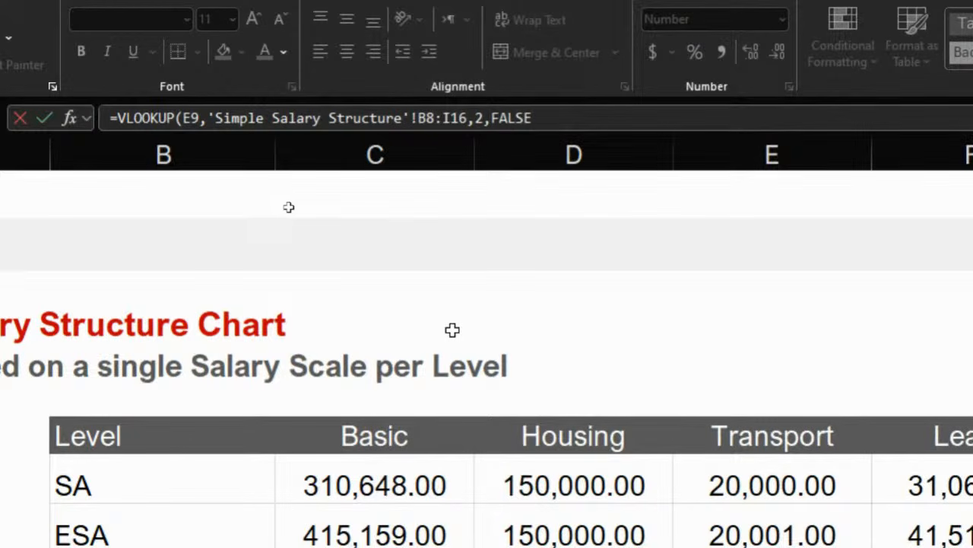
text())
key(Return)
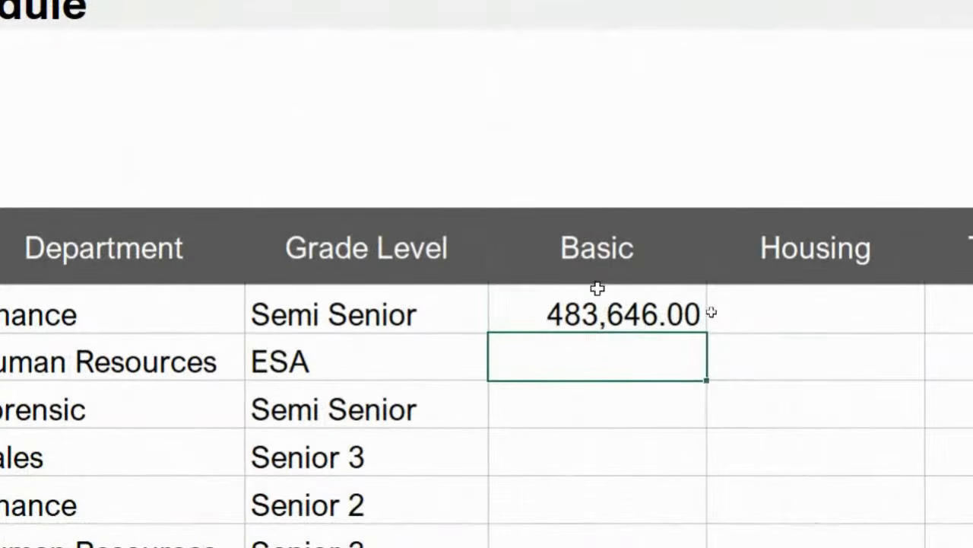
Clear the formula from F9 and start a fresh VLOOKUP there with E9 as the lookup value
click(598, 288)
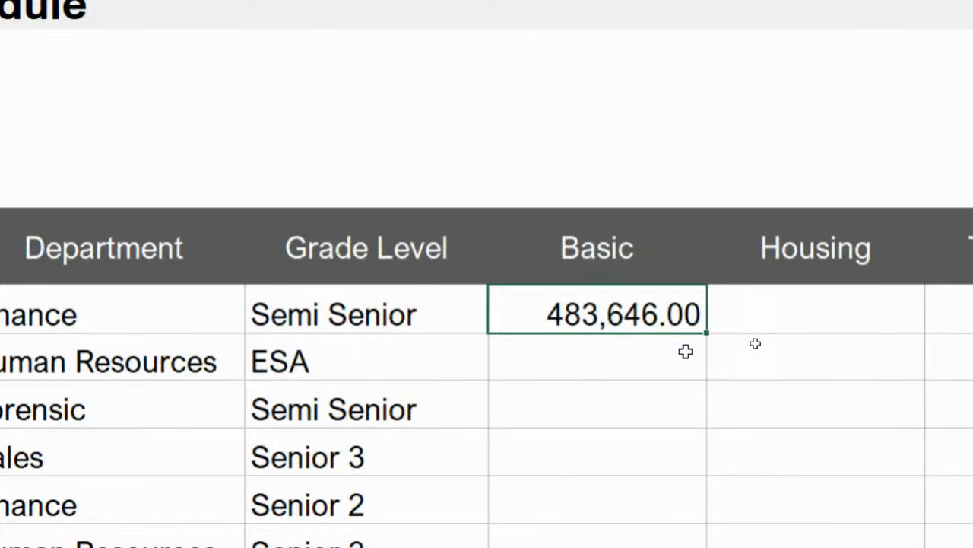
key(Delete)
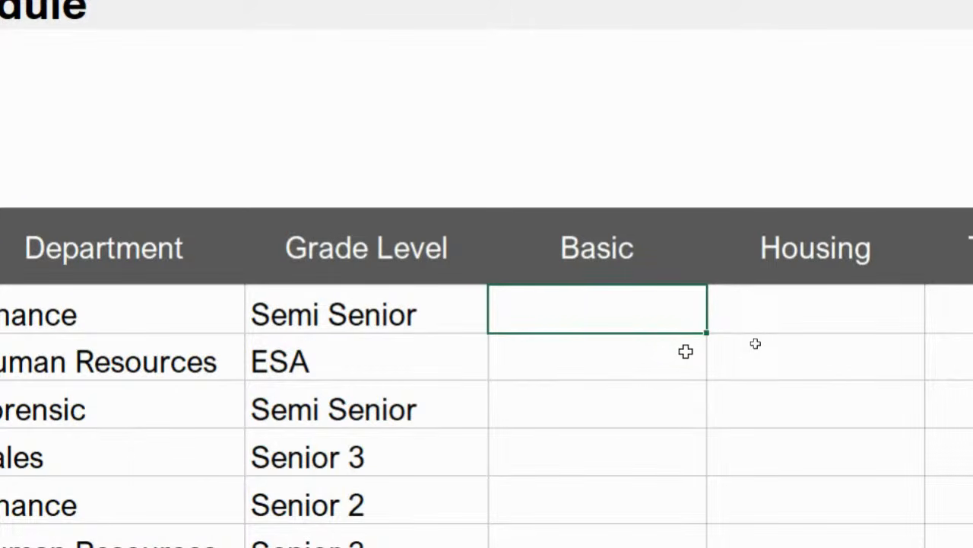
text(=vlo)
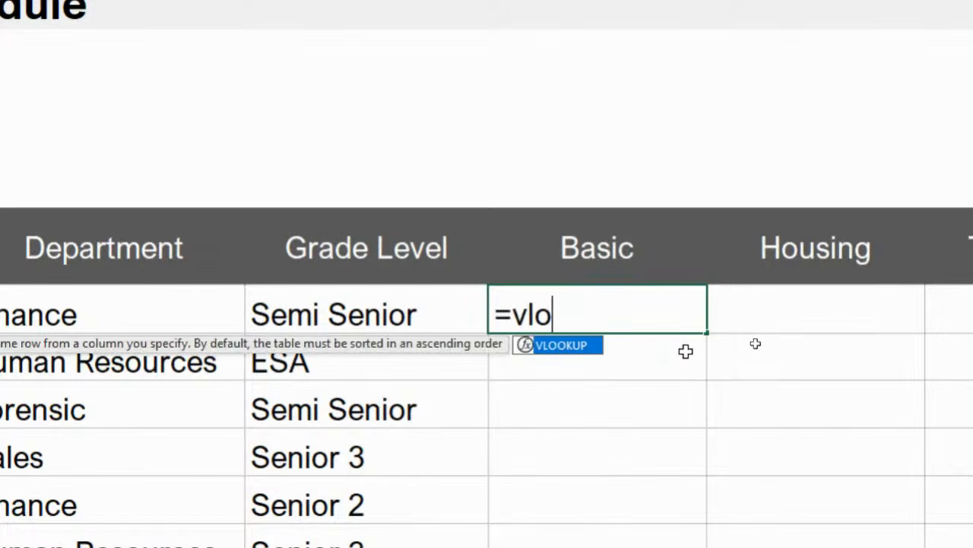
key(Tab)
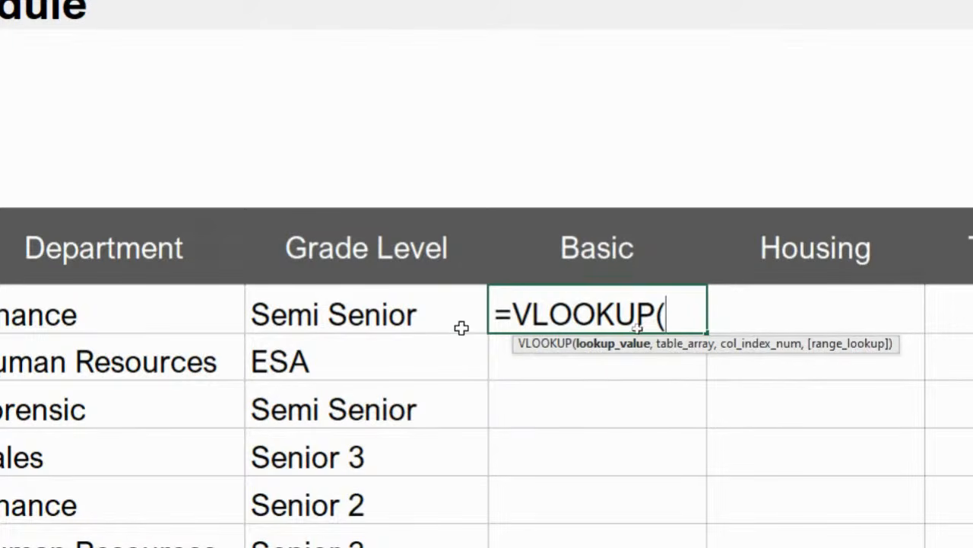
click(427, 312)
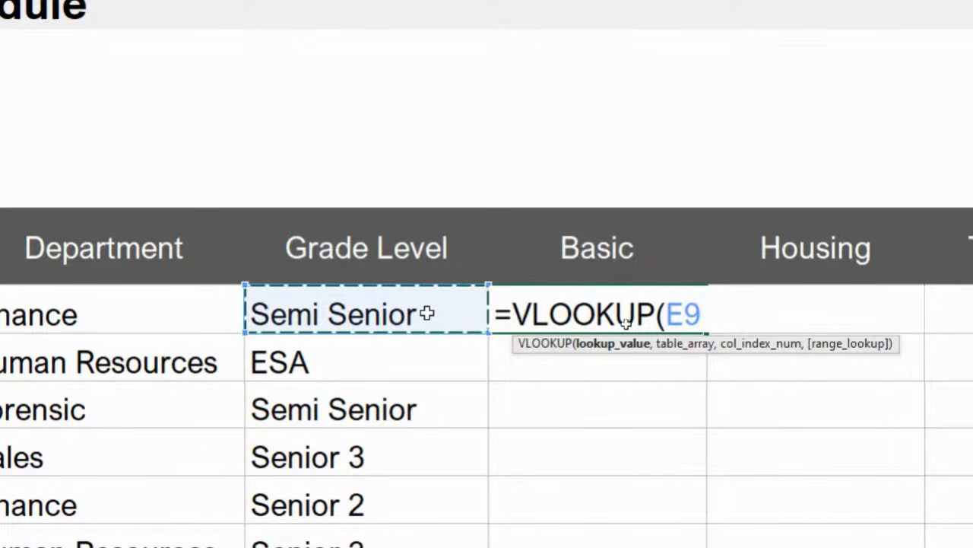
text(,)
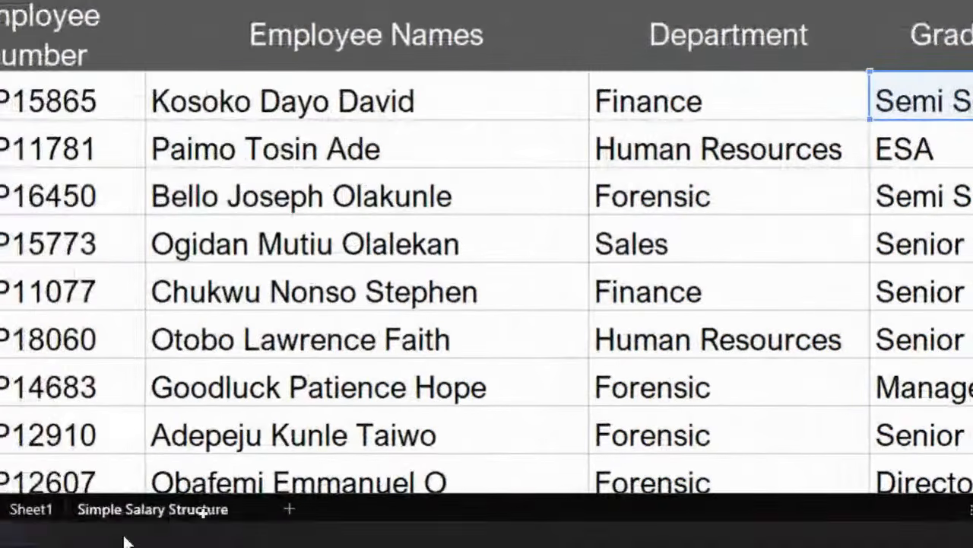
Finish the F9 VLOOKUP with table array B8:I16 from the Simple Salary Structure sheet, column index 2 and match type 0
click(174, 504)
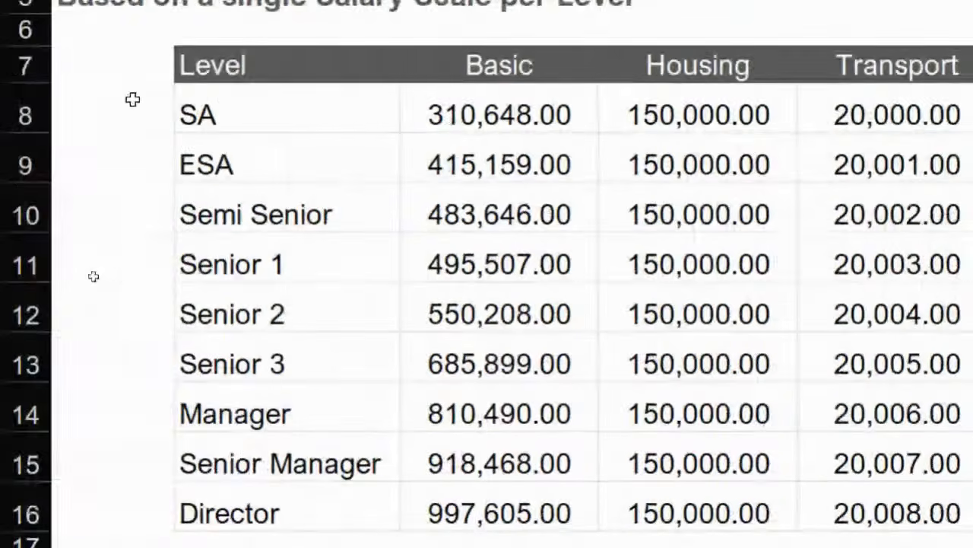
key(ctrl+c)
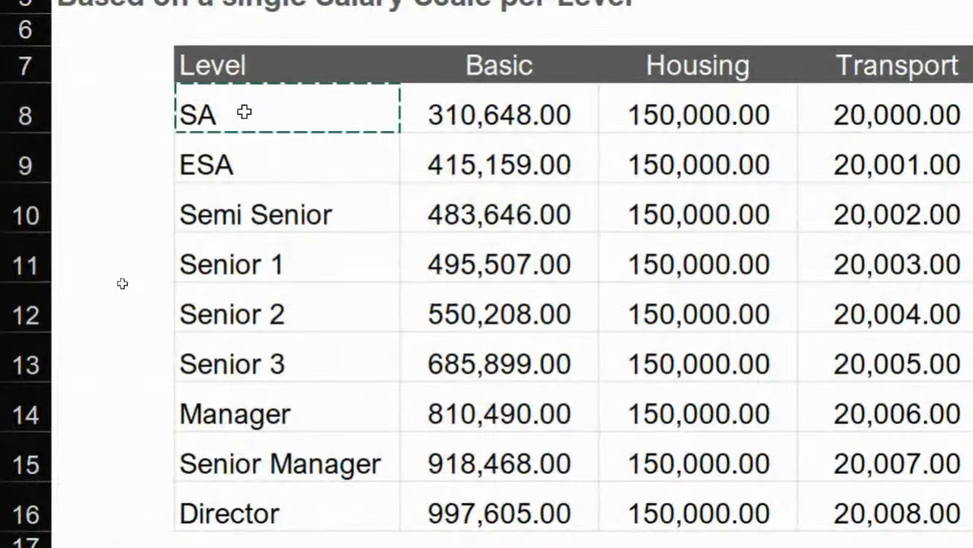
key(ctrl+shift+Right)
key(ctrl+c)
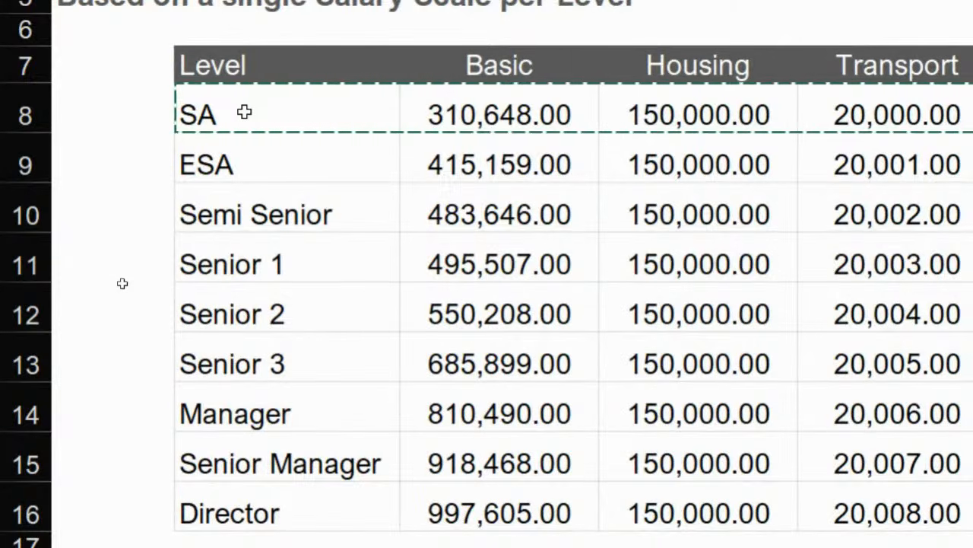
key(ctrl+shift+Down)
key(ctrl+c)
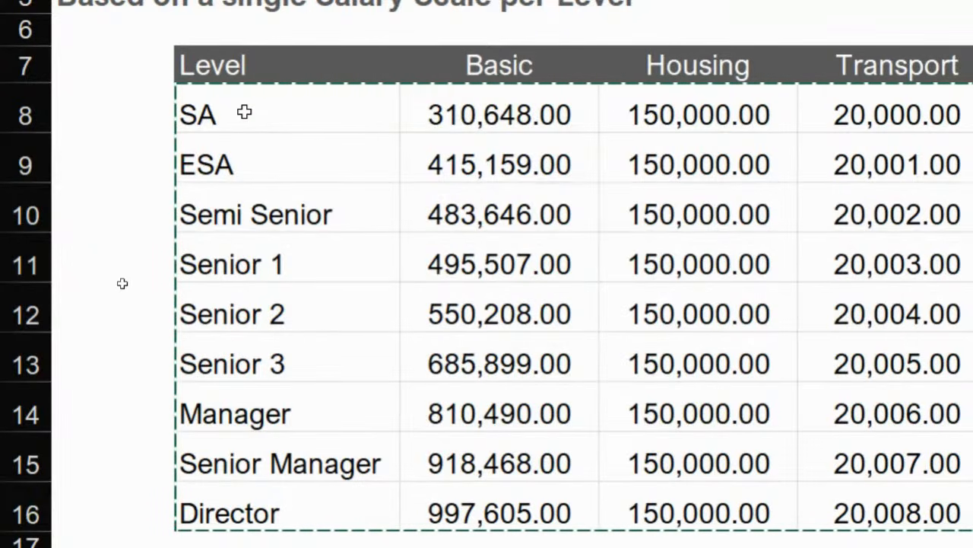
key(Escape)
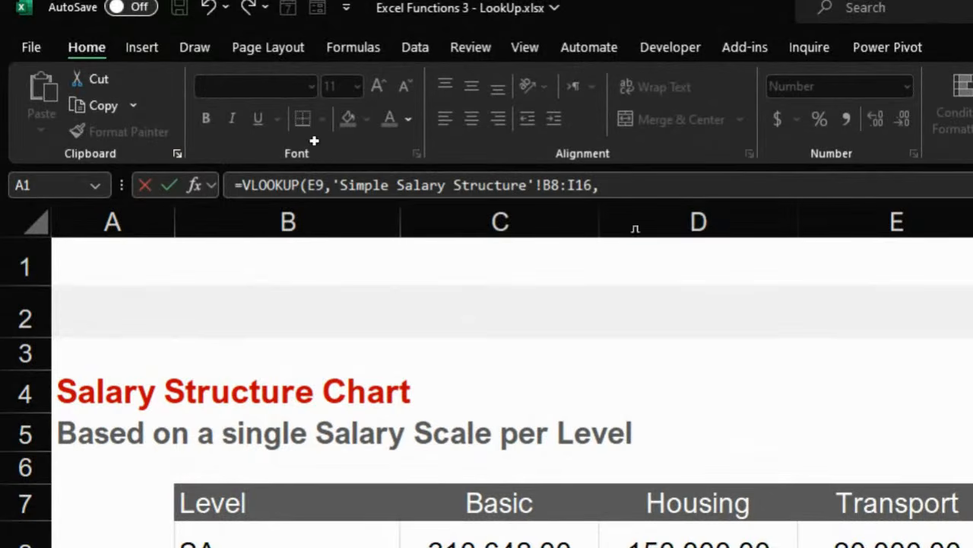
text(2)
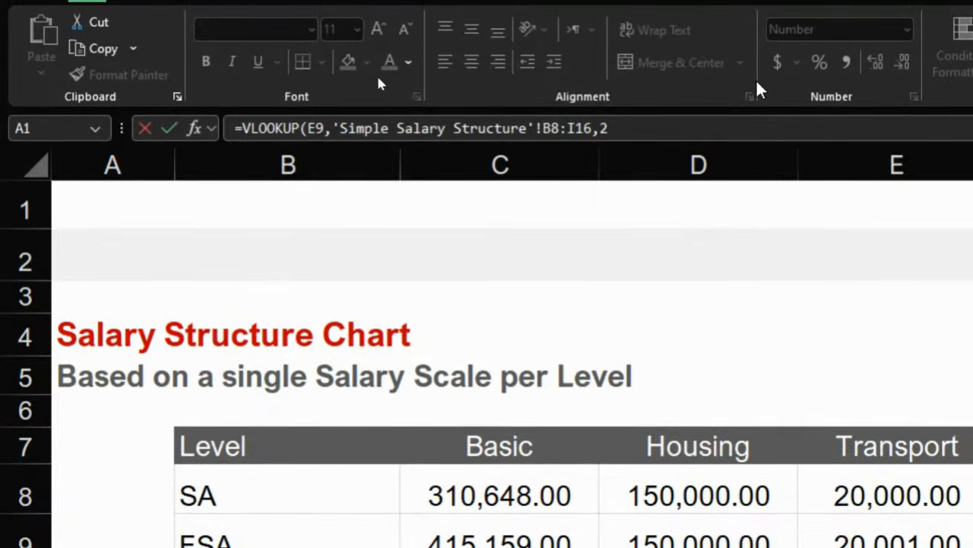
text(, 0)
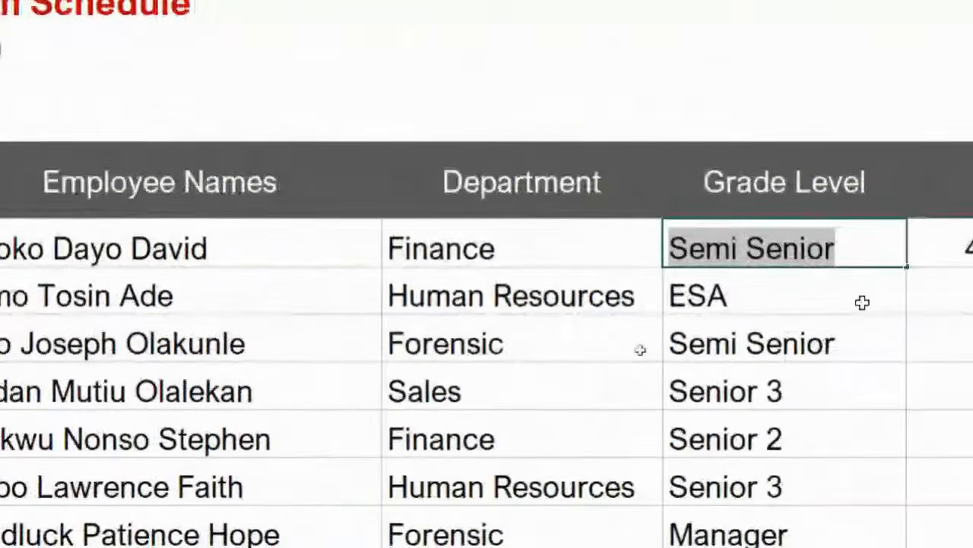
Overwrite the Basic cell F9 with a new VLOOKUP that uses grade level cell E9 as the lookup value
click(852, 251)
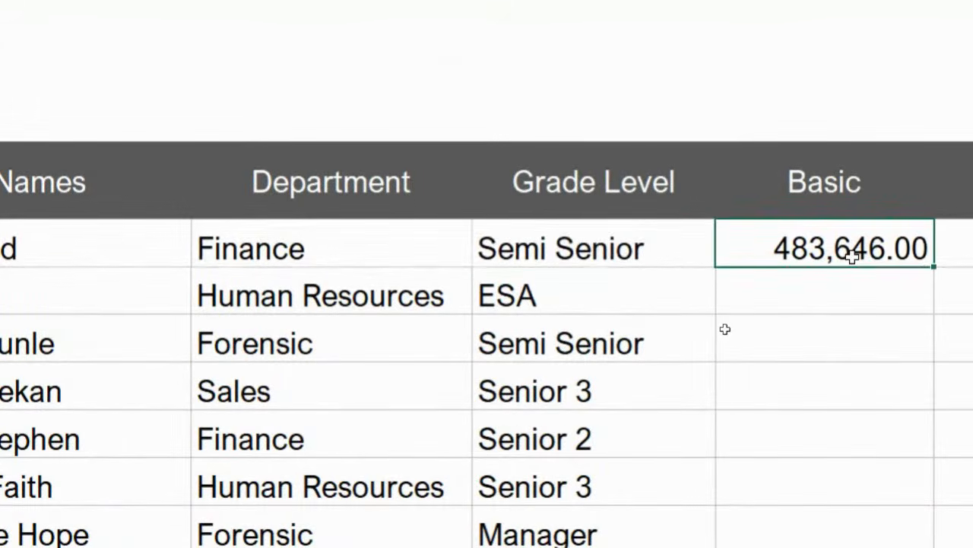
text(=vlo)
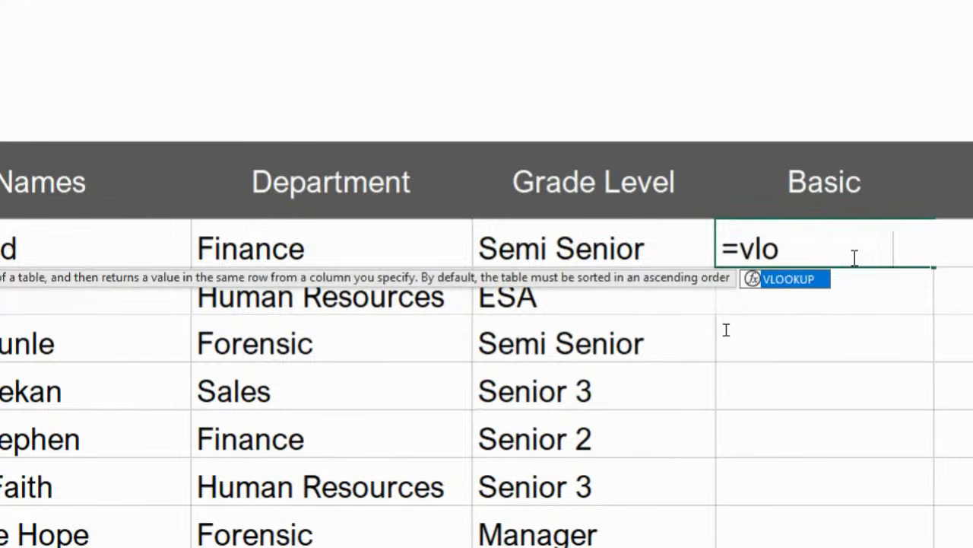
key(Tab)
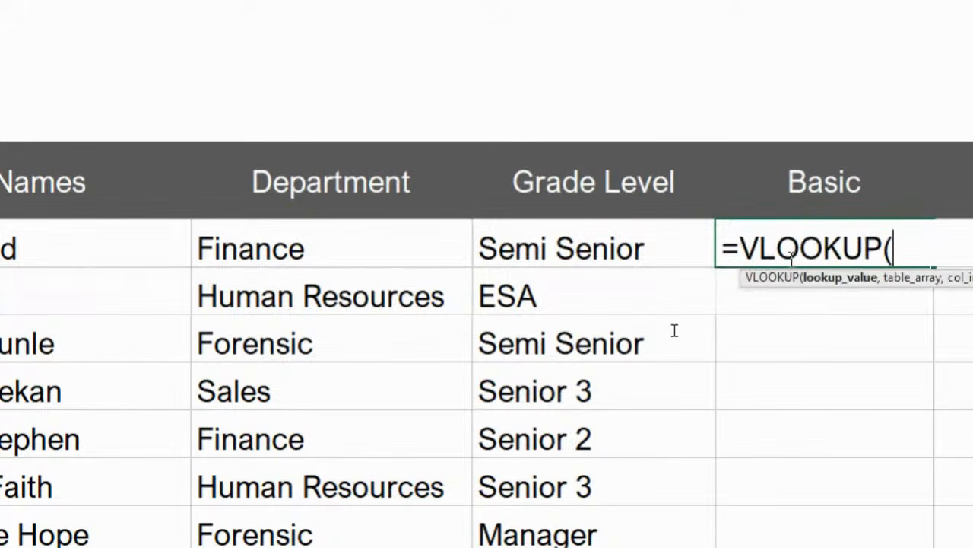
click(674, 223)
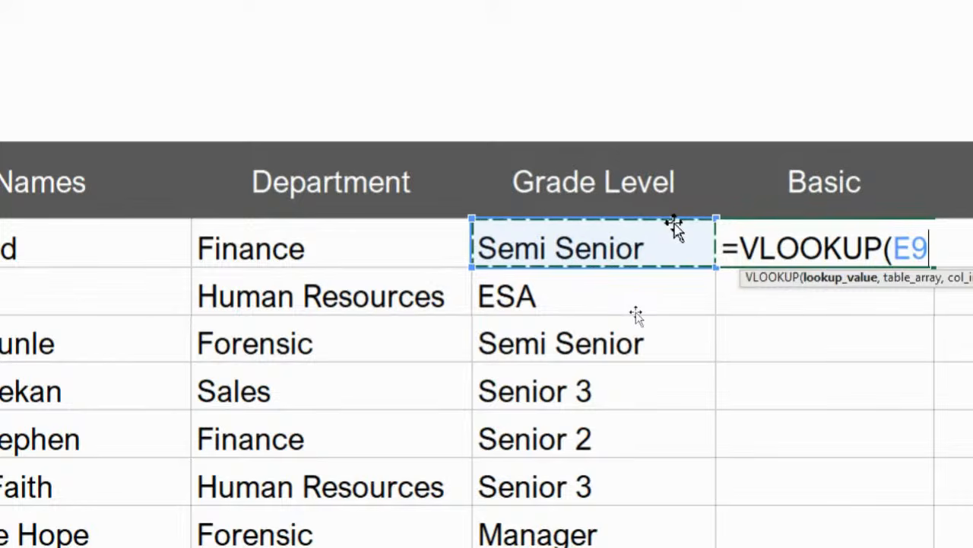
text(,)
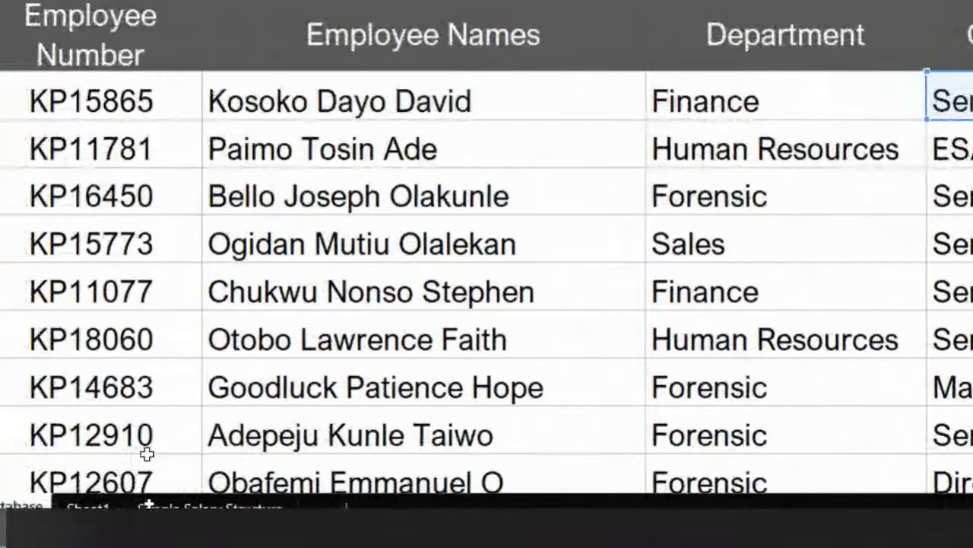
Set the VLOOKUP table array to B8:I16 on the Simple Salary Structure sheet
click(207, 519)
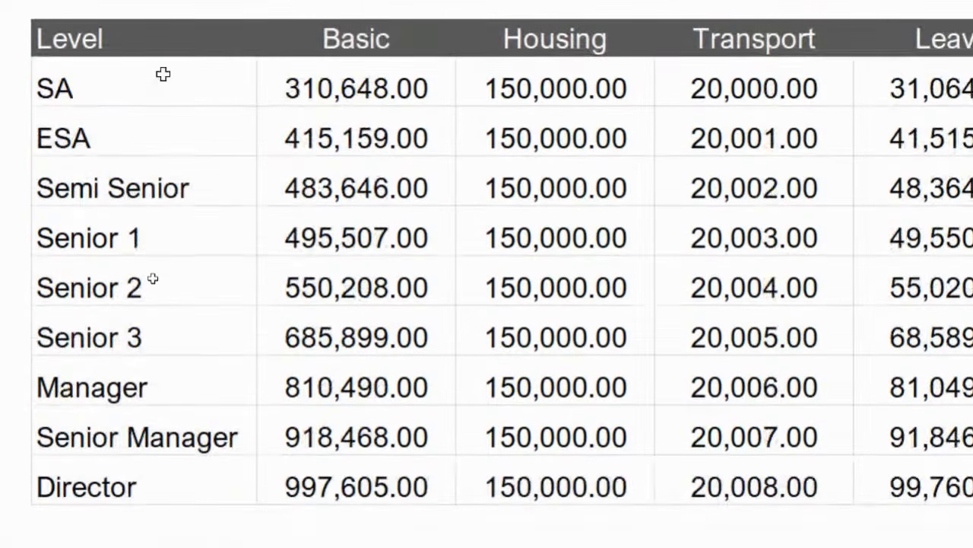
click(163, 73)
key(ctrl+c)
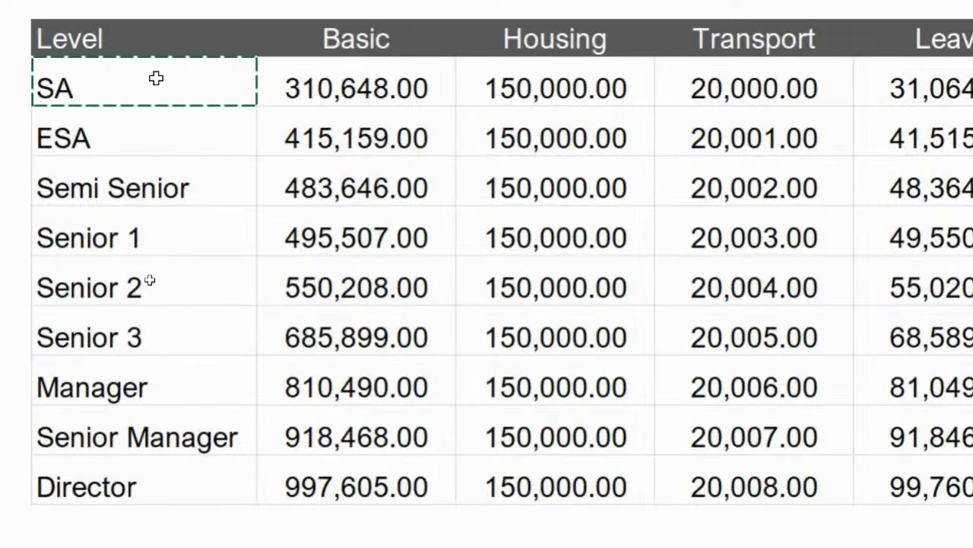
key(ctrl+shift+Right)
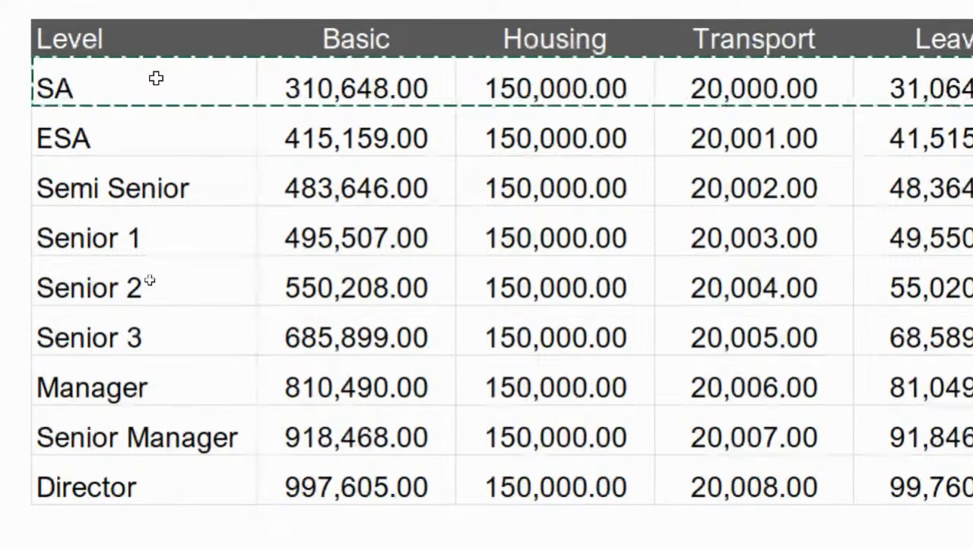
key(ctrl+shift+Down)
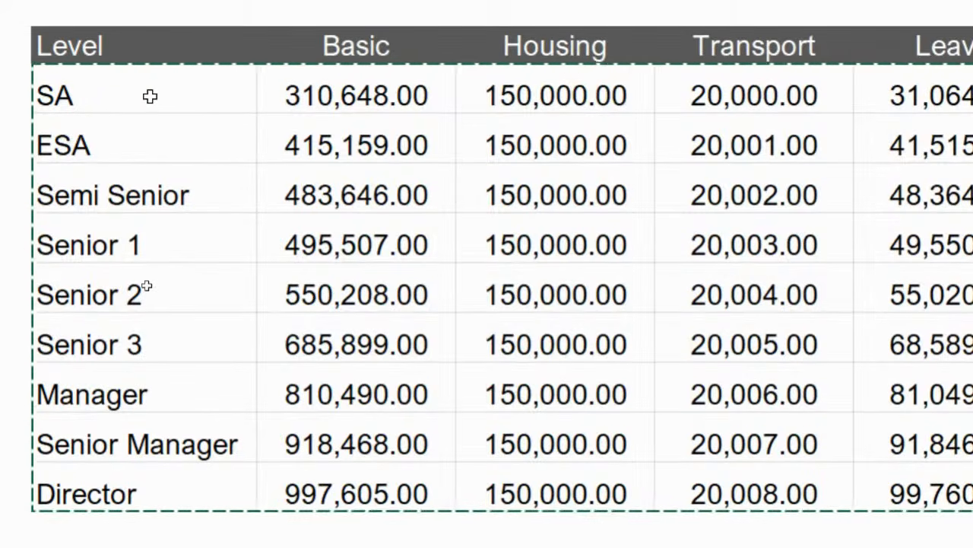
click(149, 95)
key(ctrl+c)
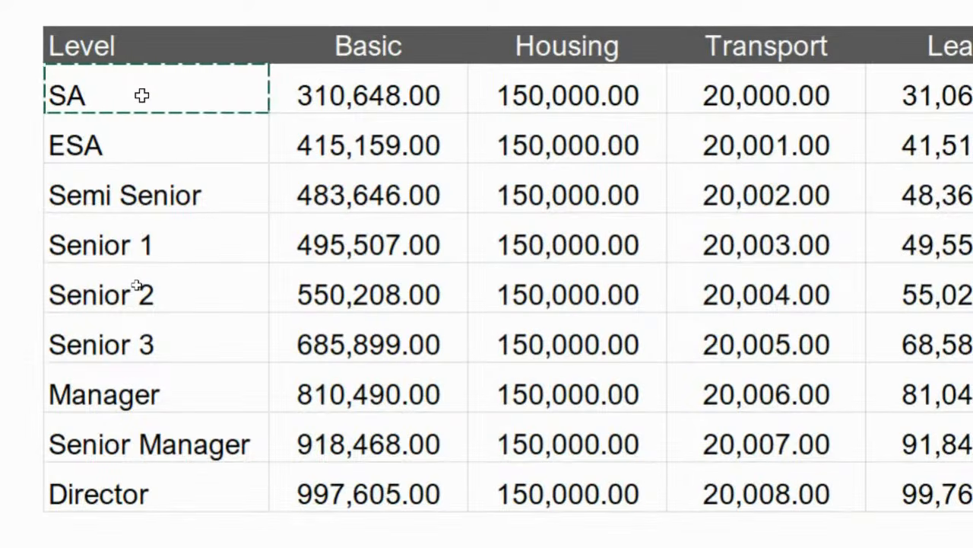
key(ctrl+shift+Right)
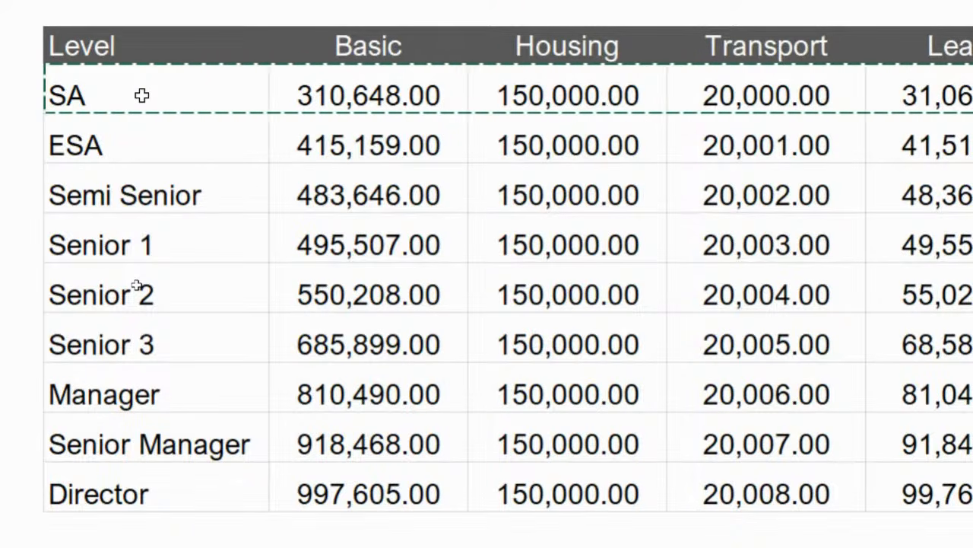
key(ctrl+shift+Down)
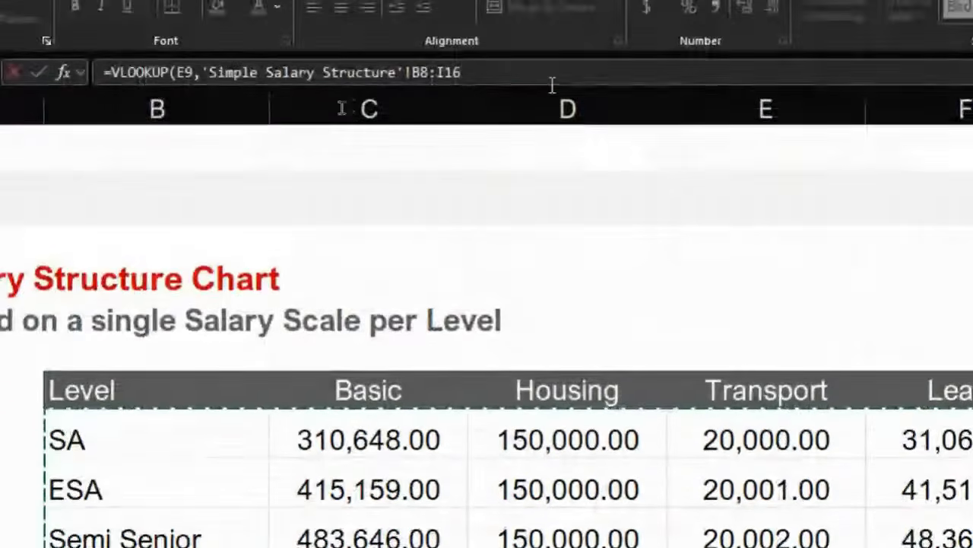
Complete the VLOOKUP with column index 2 and FALSE for an exact match, and enter it in F9
click(546, 72)
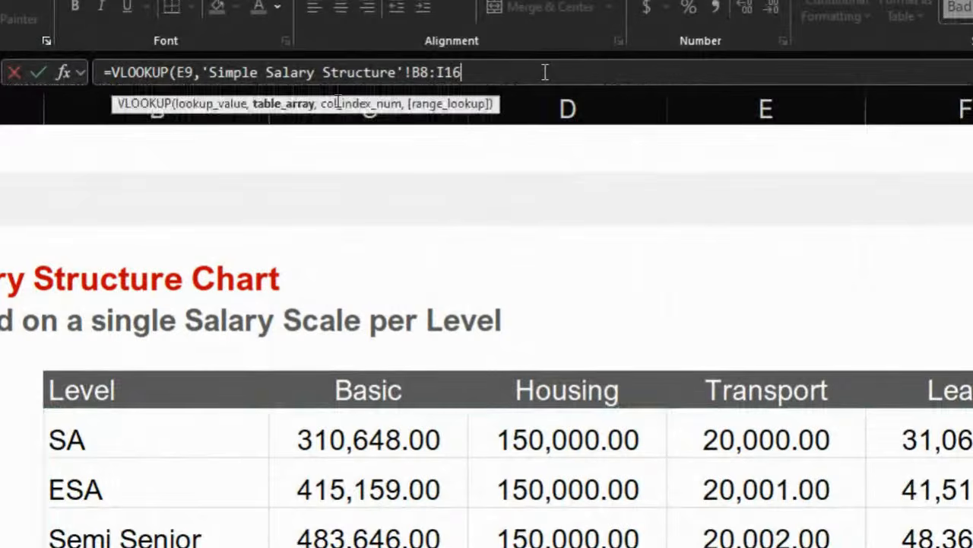
text(, )
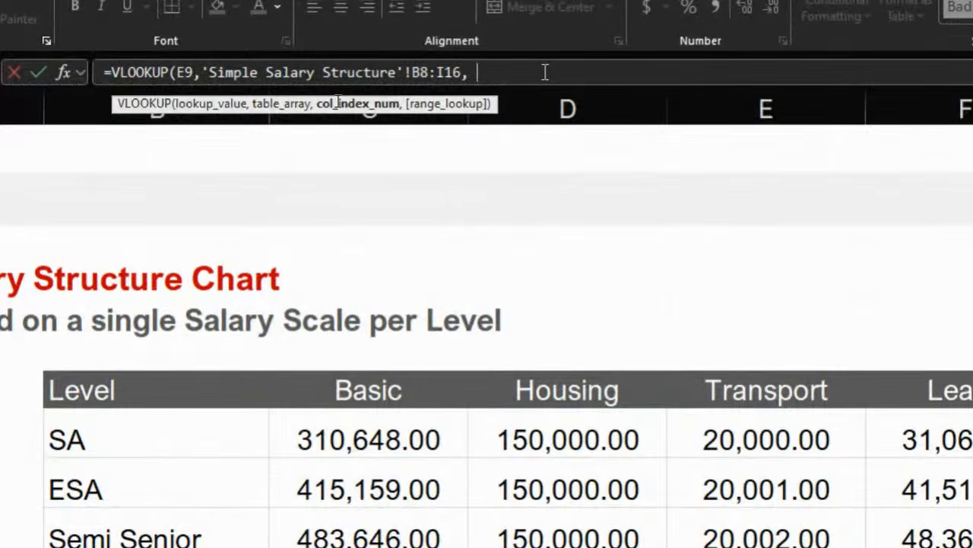
text(2)
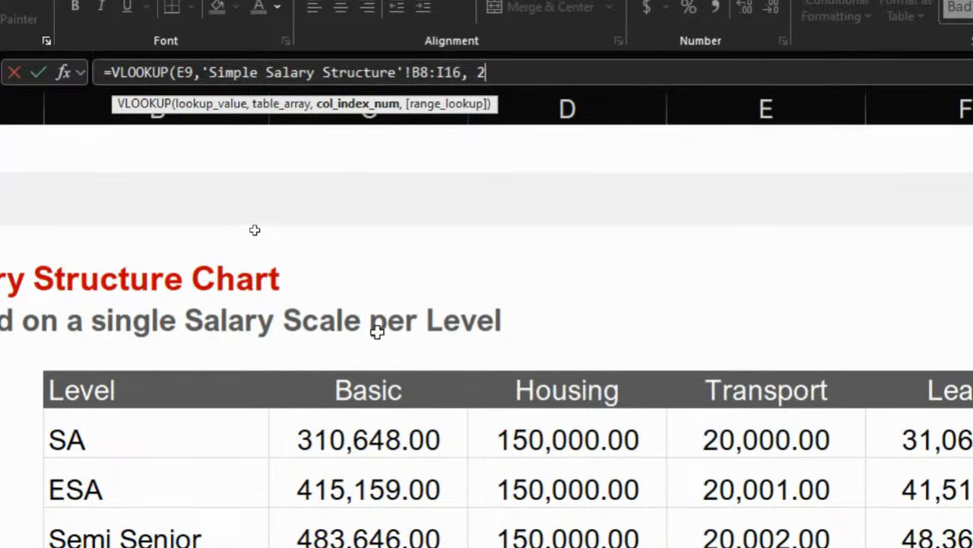
text(, )
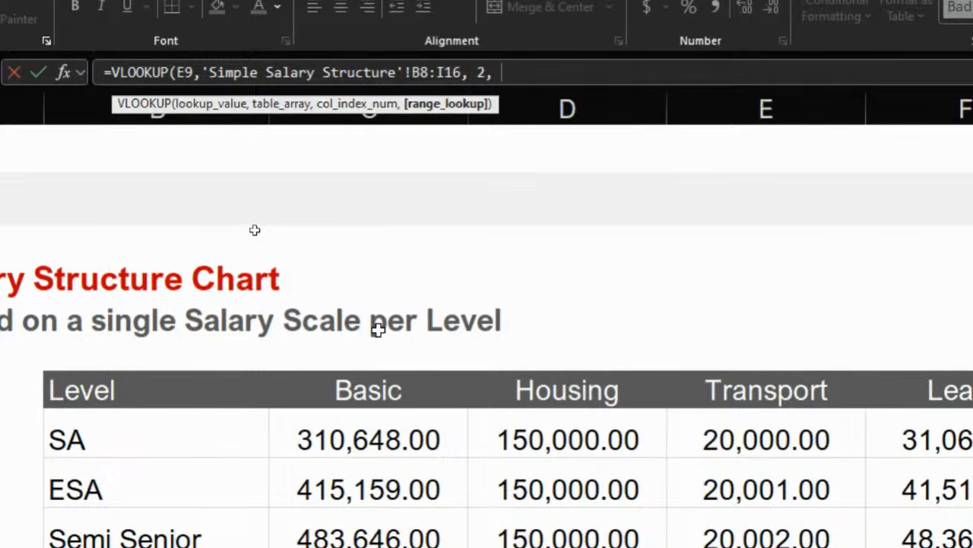
text(fa)
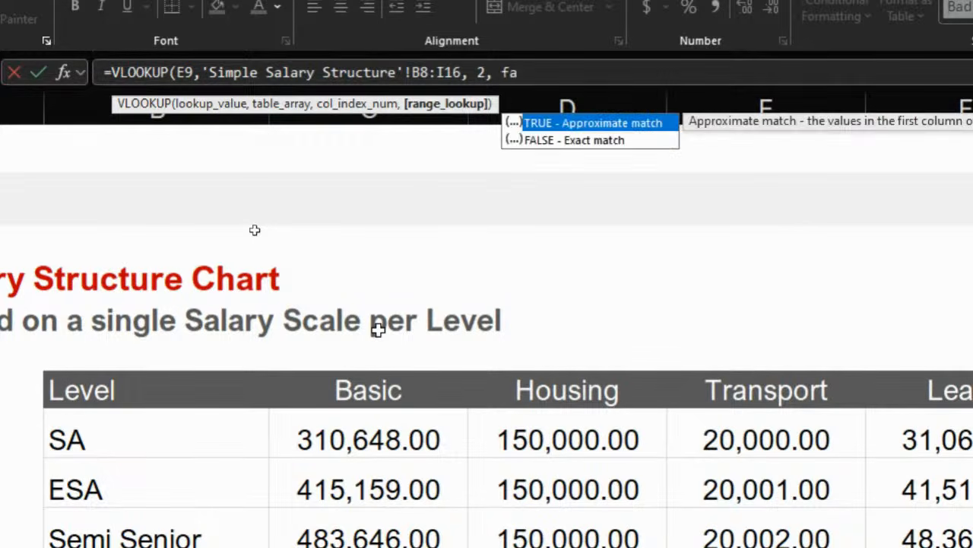
key(Down)
key(Tab)
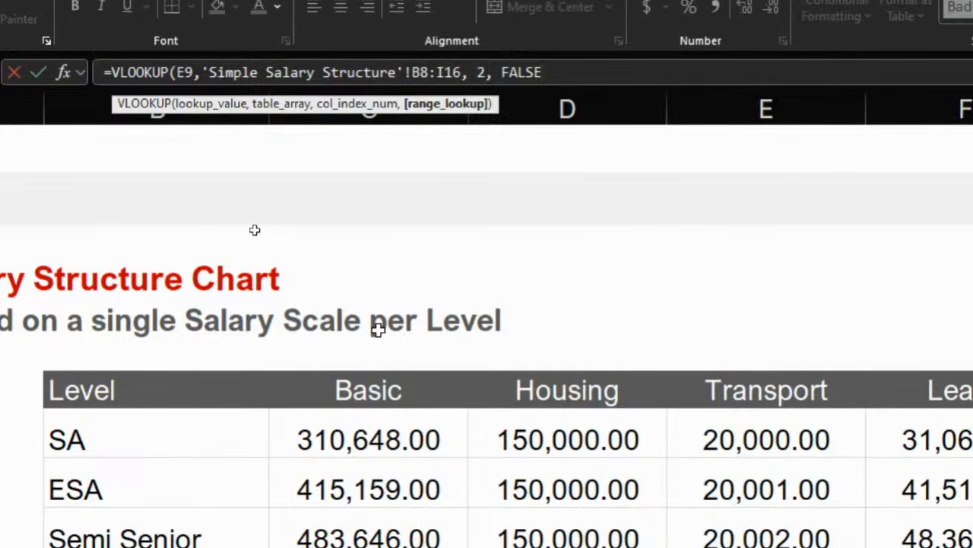
text())
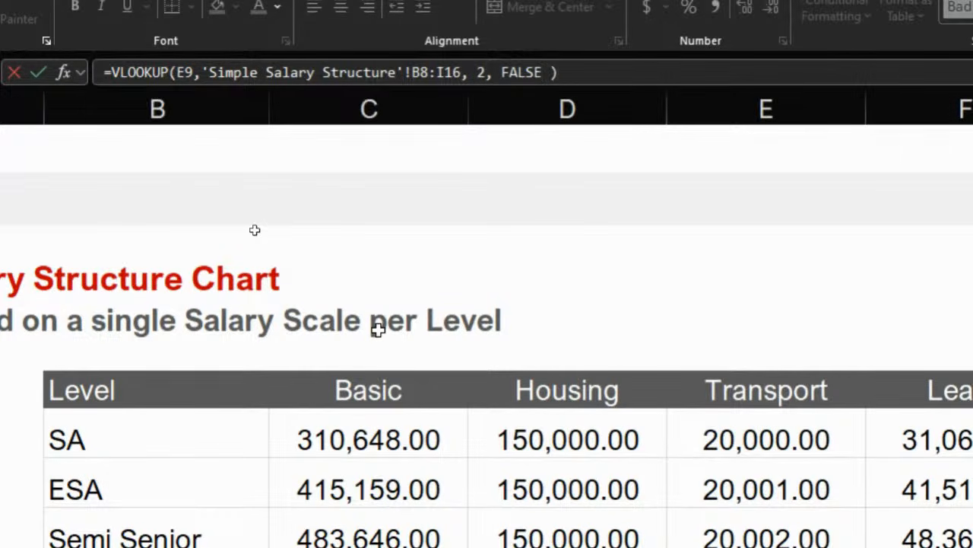
key(Return)
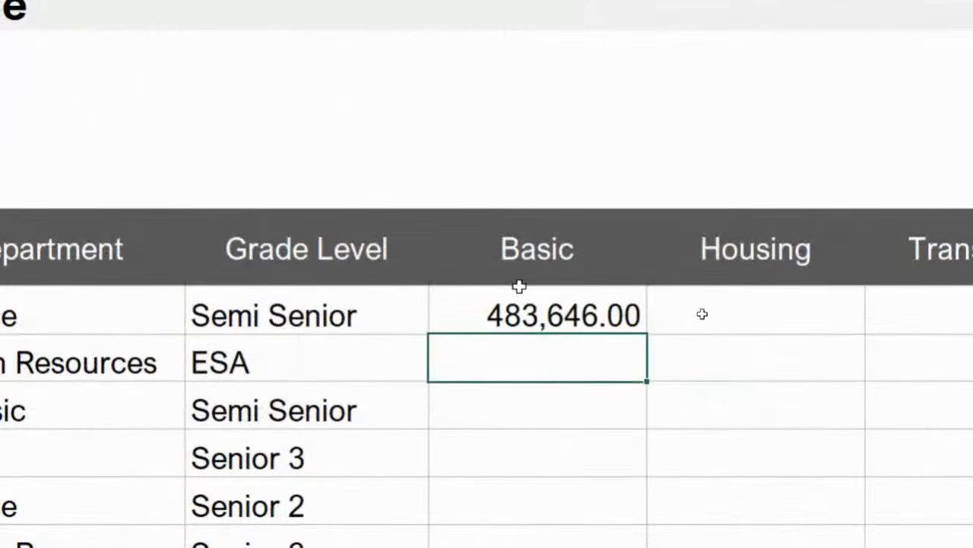
Clear the formula from F9 and begin another VLOOKUP there with E9 as the lookup value
click(522, 306)
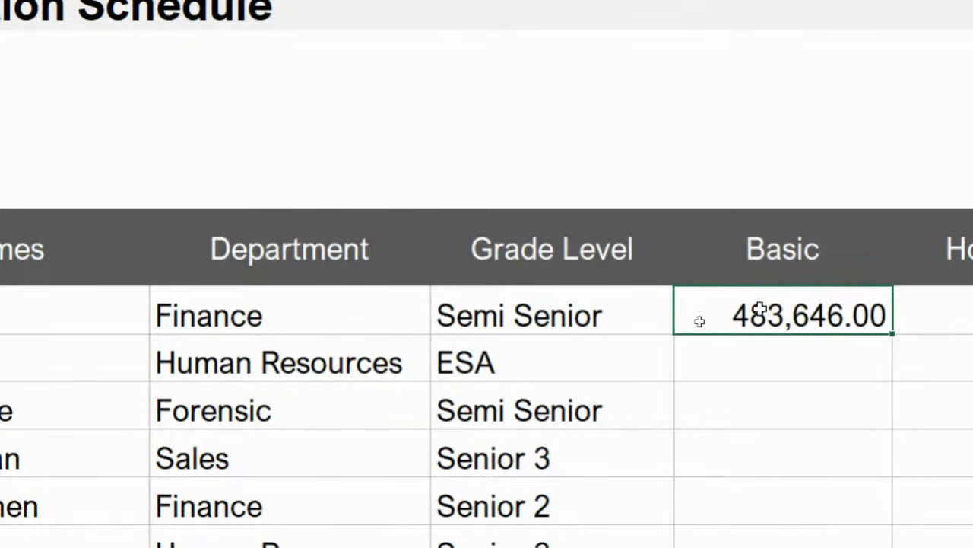
key(Delete)
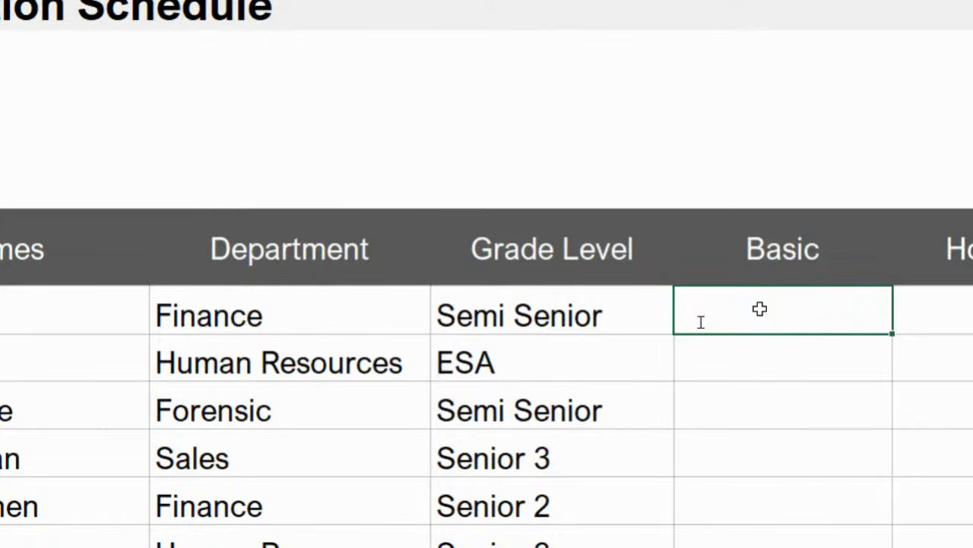
text(=VLOOKUP()
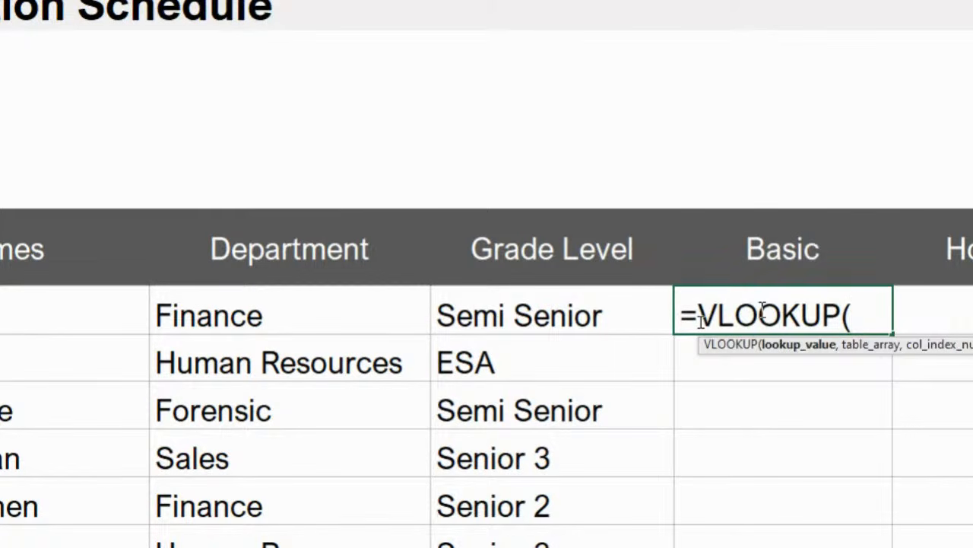
click(583, 313)
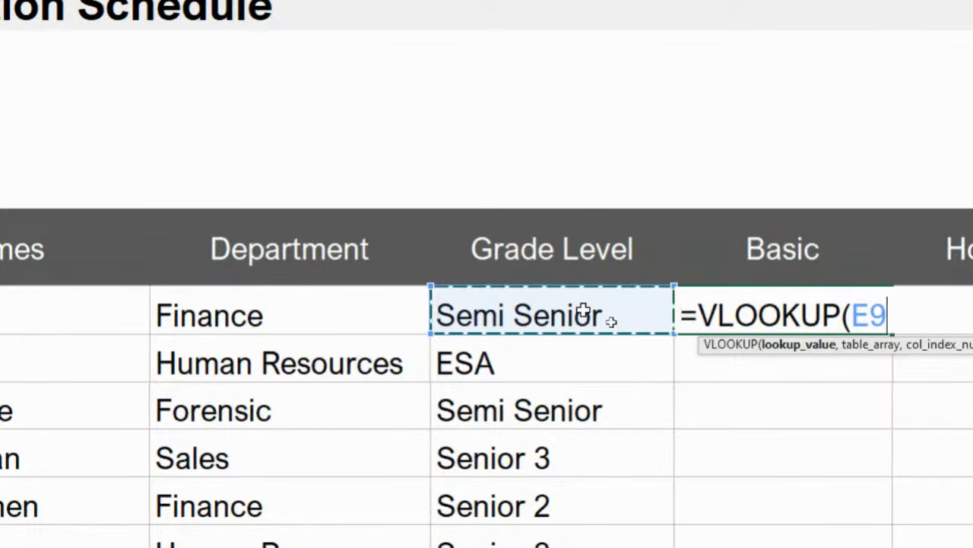
text(,)
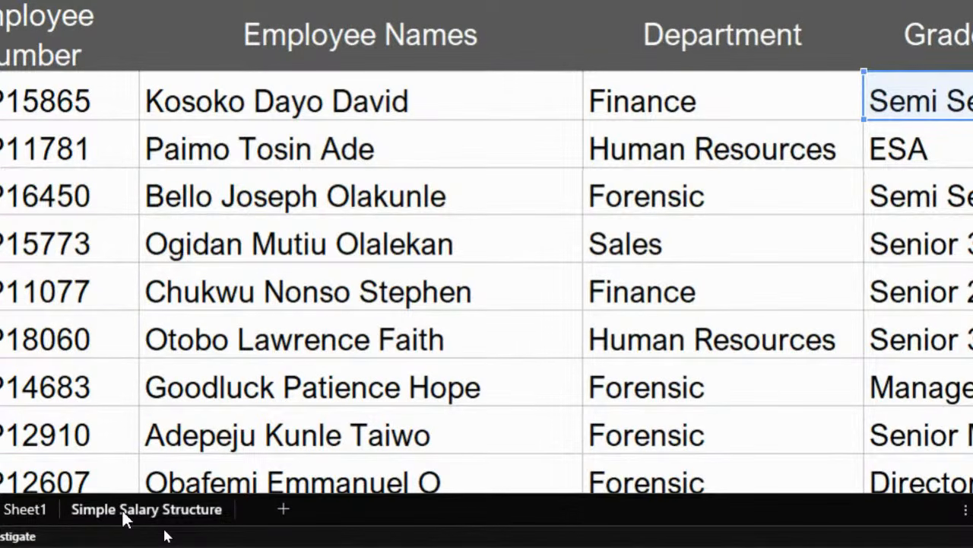
Use B8:I16 on the Simple Salary Structure sheet as the table array of the F9 VLOOKUP
click(124, 510)
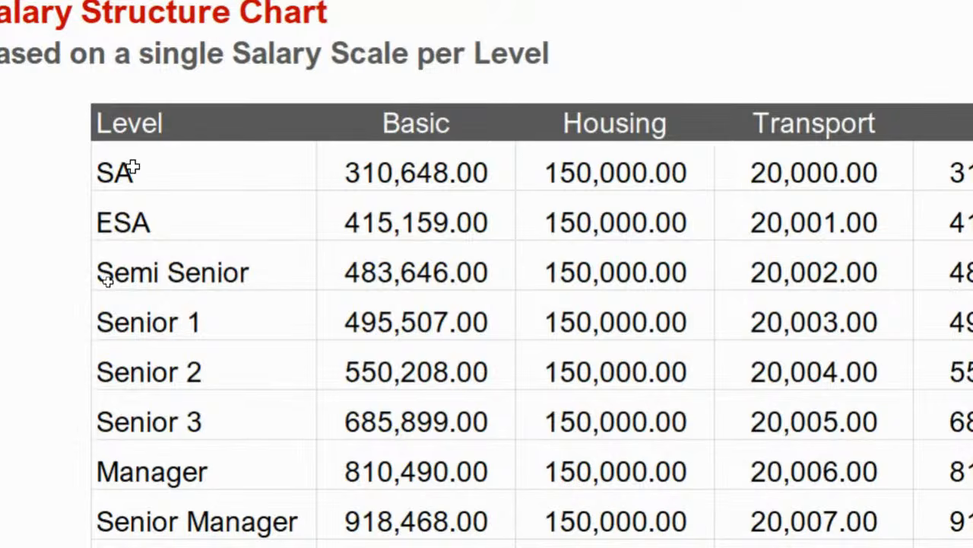
key(ctrl+c)
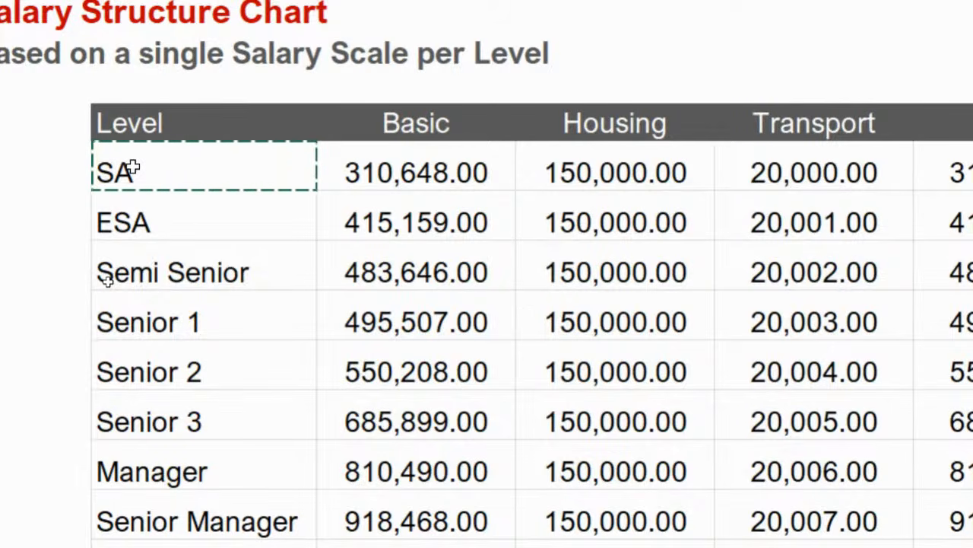
key(ctrl+c)
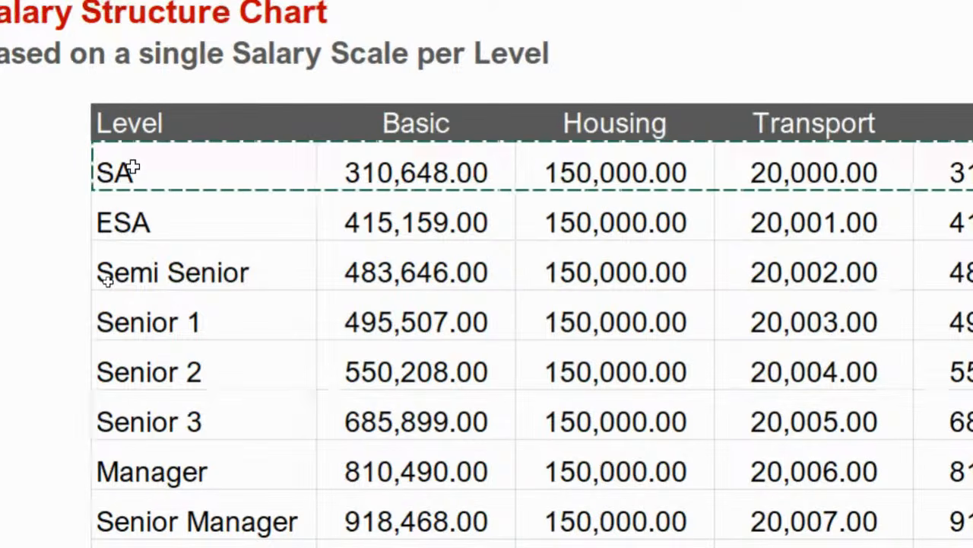
key(ctrl+shift+Down)
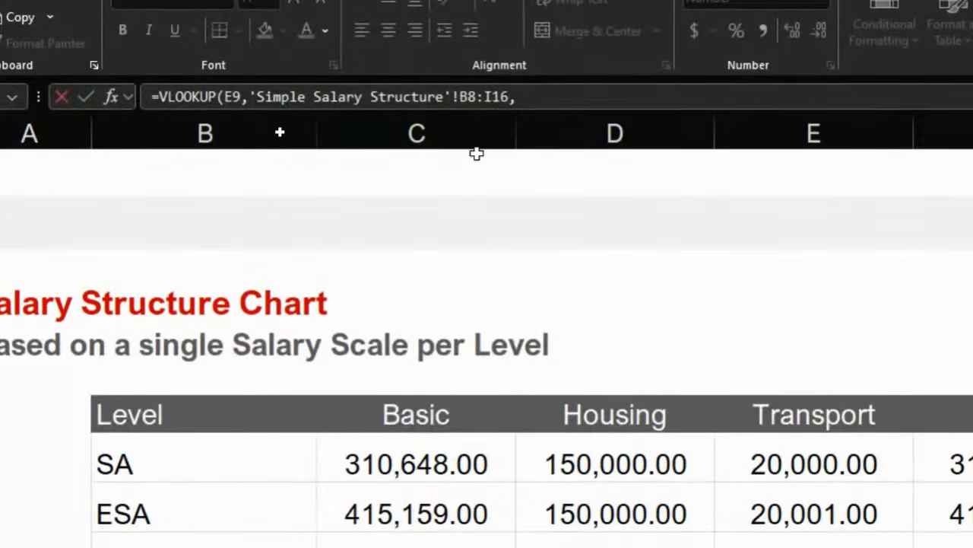
Finish the F9 VLOOKUP with column index 2 and FALSE for an exact match, and enter the formula
text(2)
text(,)
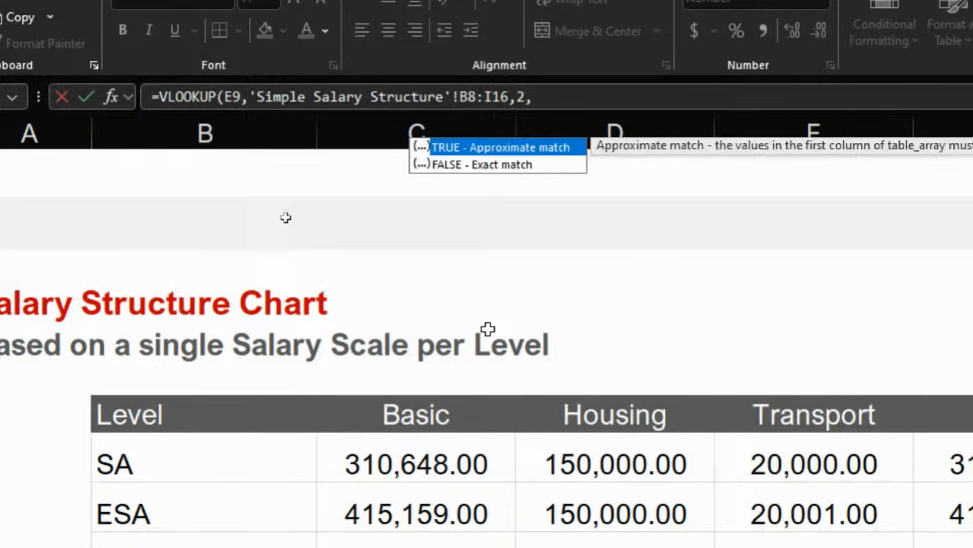
key(Down)
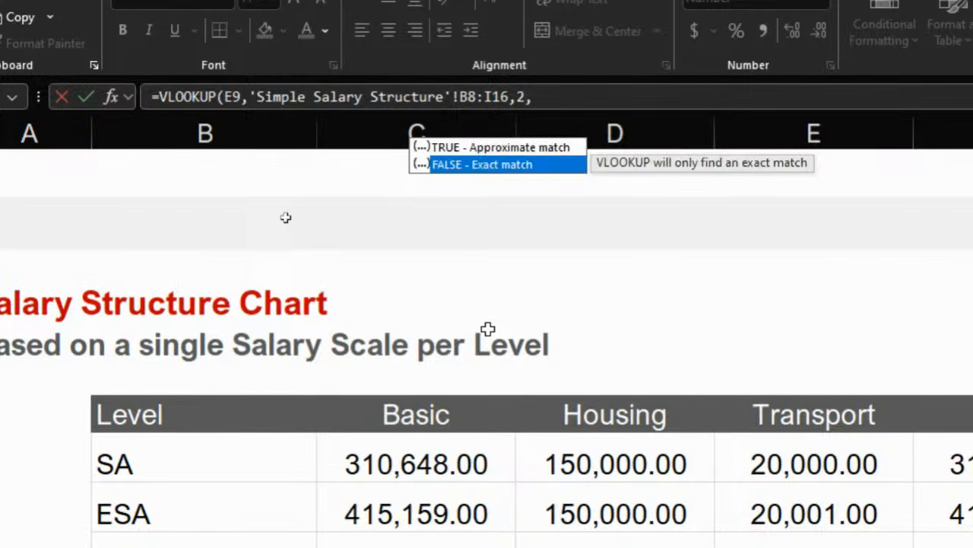
key(Tab)
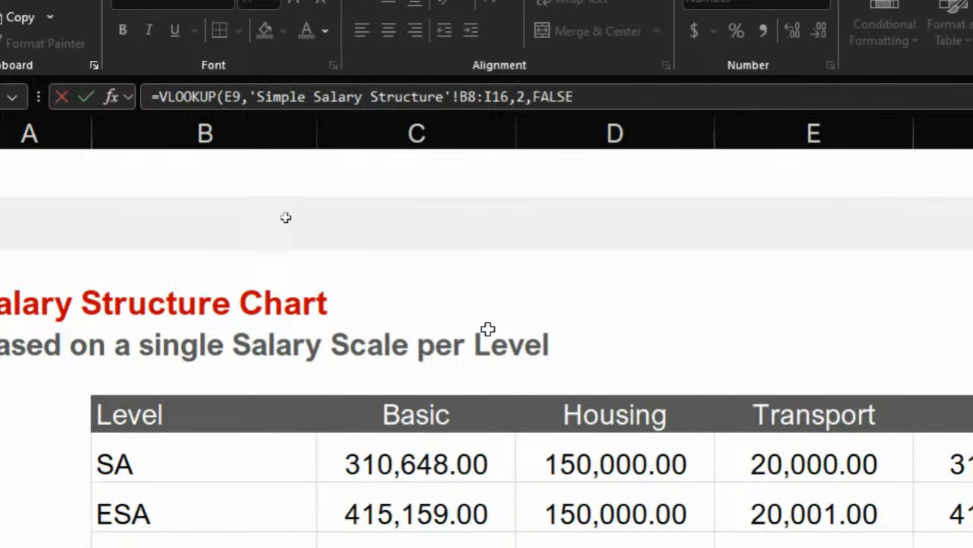
text())
key(Return)
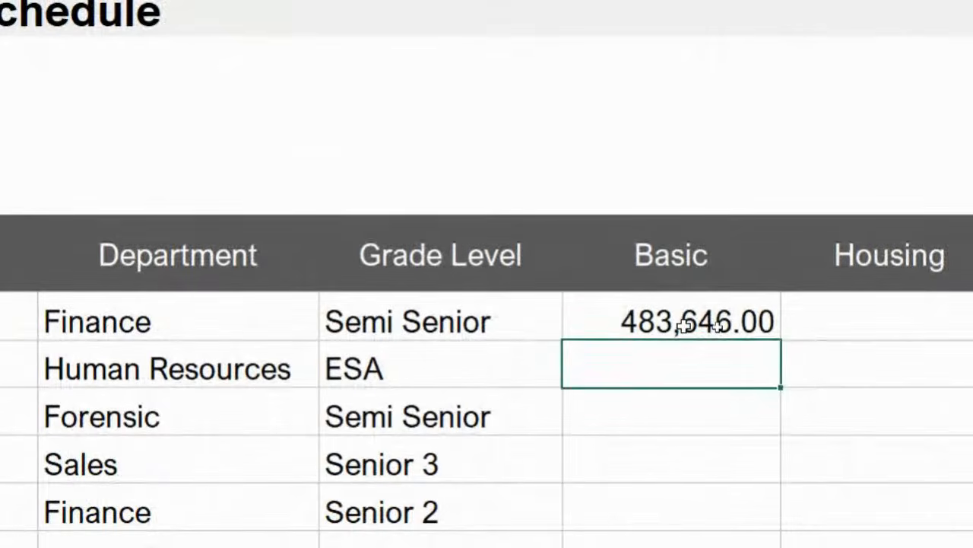
click(685, 325)
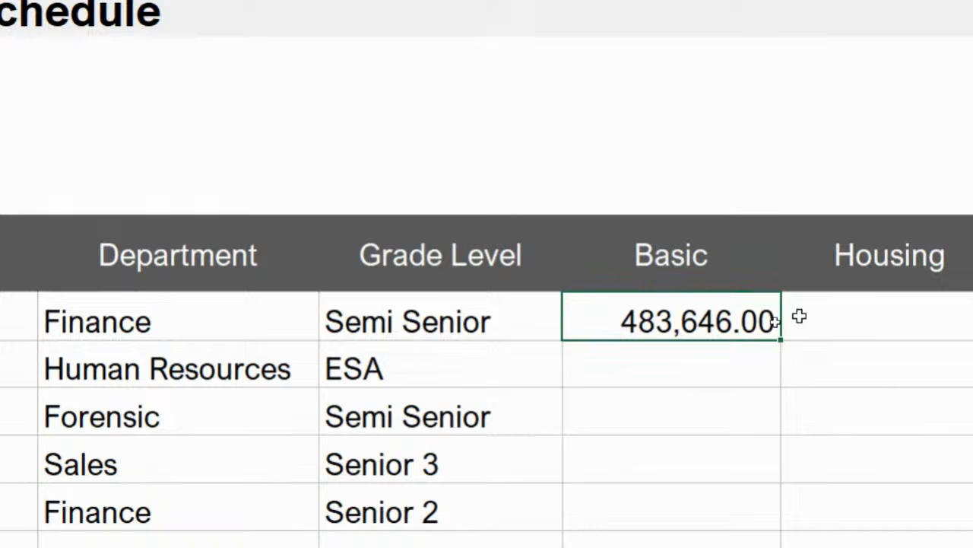
scroll(800, 316, right, 3)
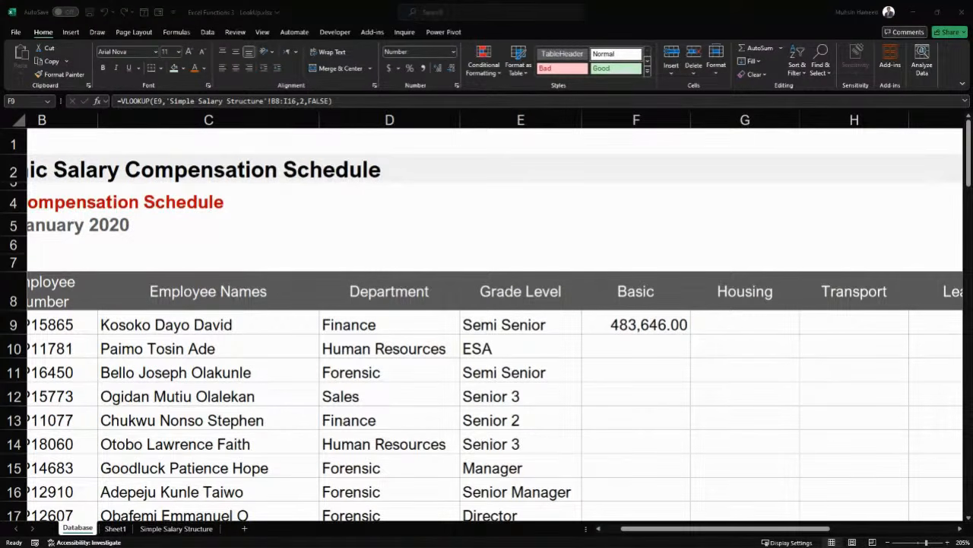
Fill the VLOOKUP formula from F9 down the Basic column to F18
click(660, 325)
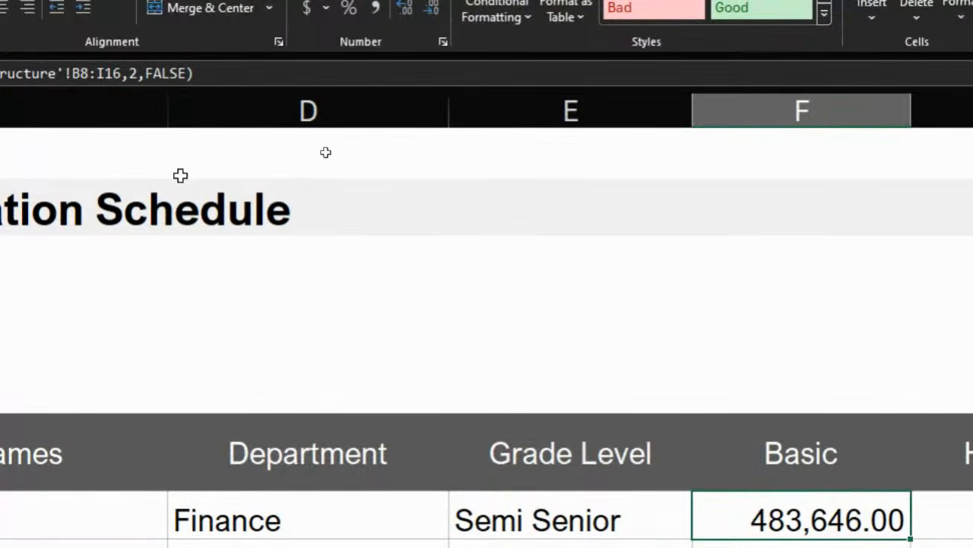
scroll(180, 175, up, 2)
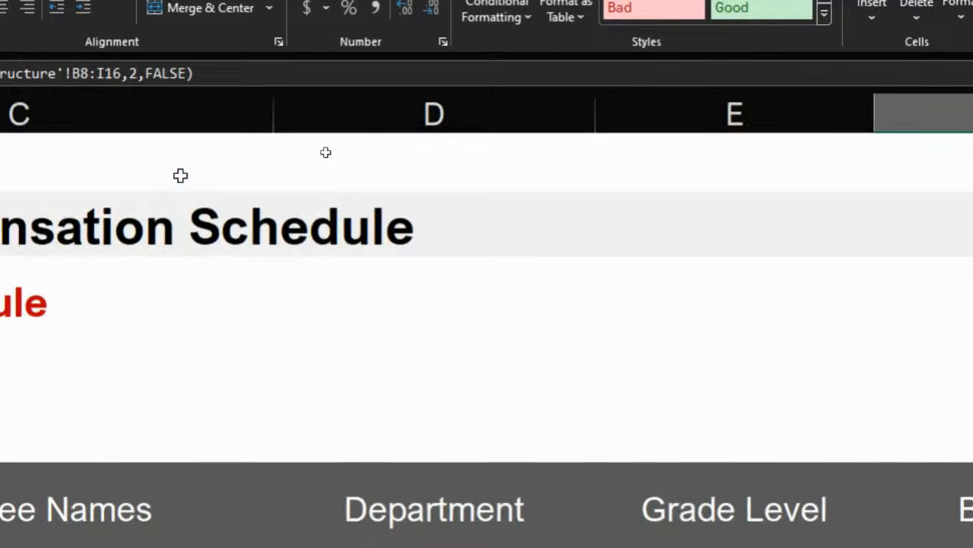
scroll(180, 176, down, 4)
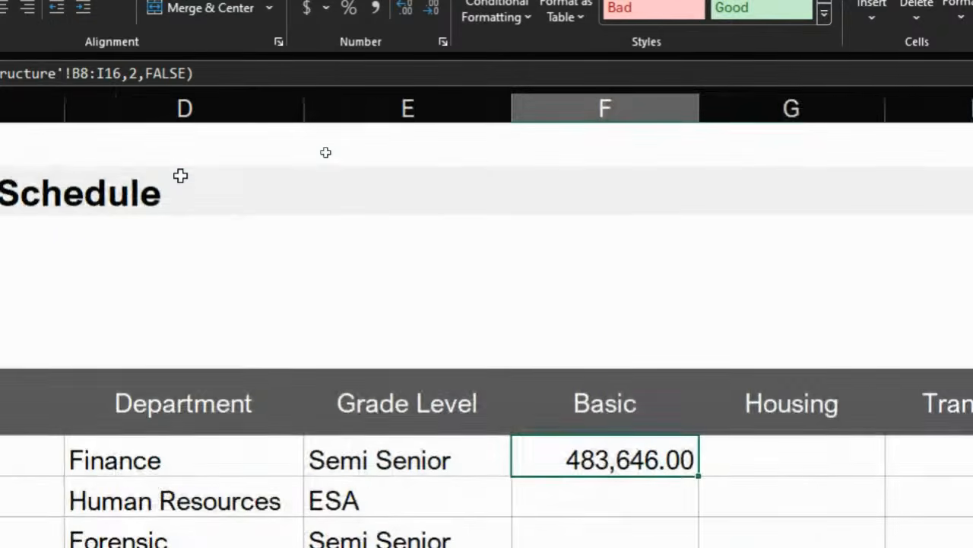
scroll(376, 230, left, 1)
scroll(302, 235, right, 3)
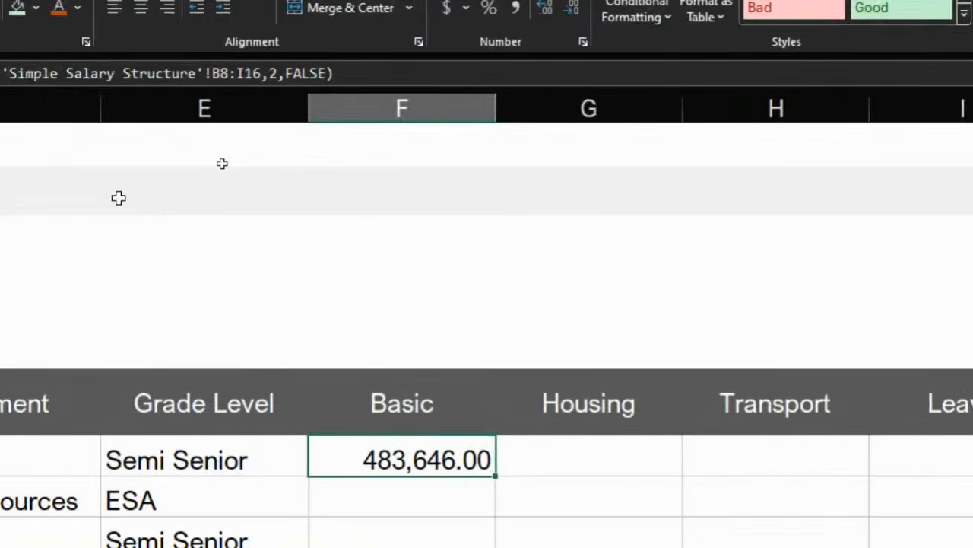
scroll(119, 198, right, 1)
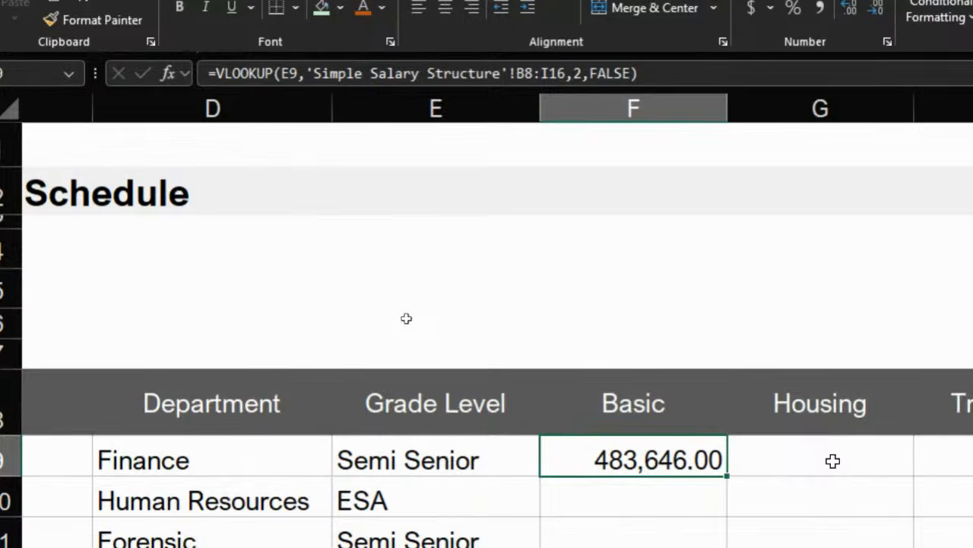
drag(727, 475, 730, 547)
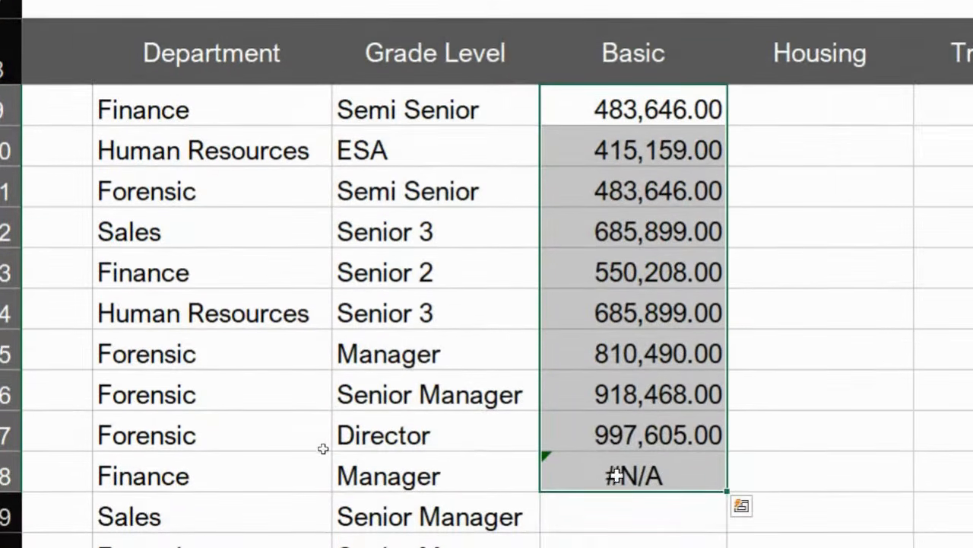
Compare the Manager rows E15:F15 and E18:F18, and inspect the lookup formula in F18
click(625, 473)
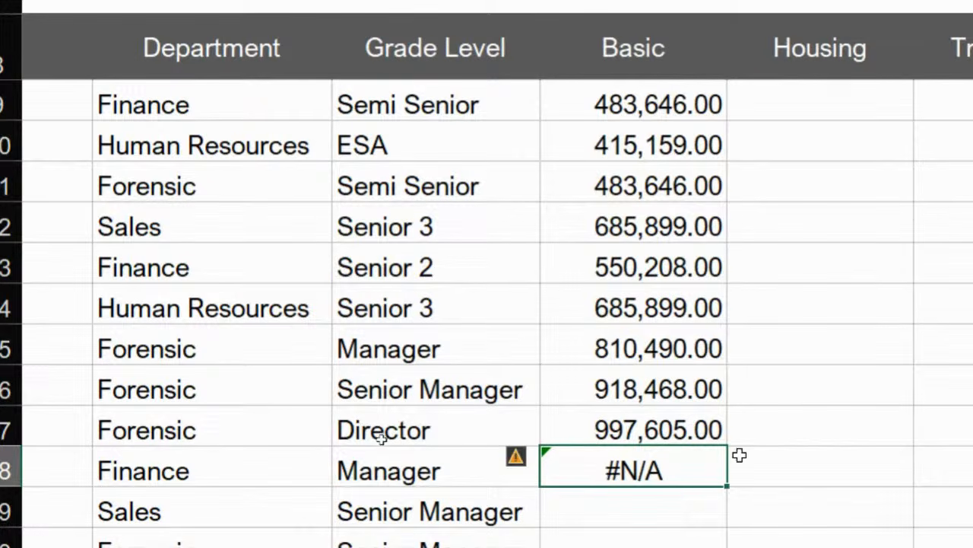
click(443, 464)
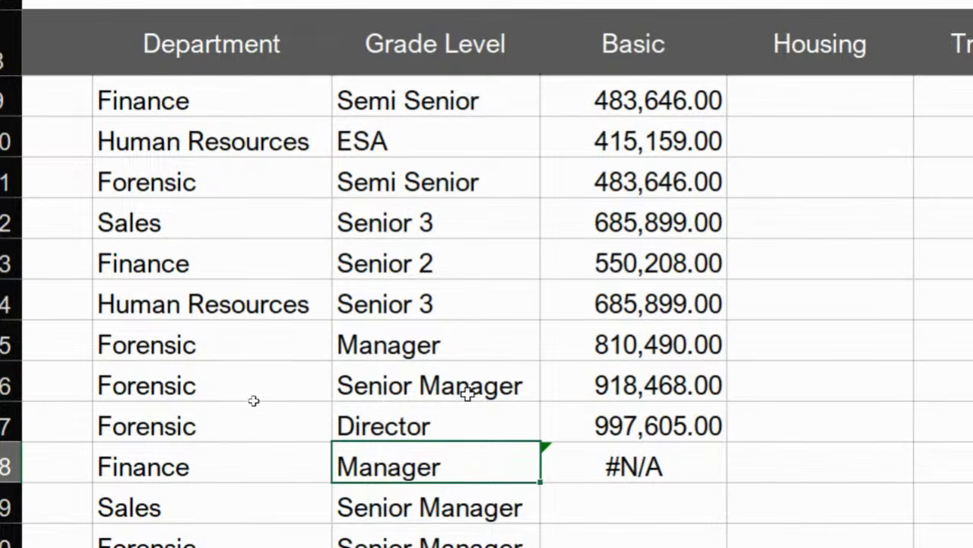
click(472, 339)
drag(472, 339, 684, 345)
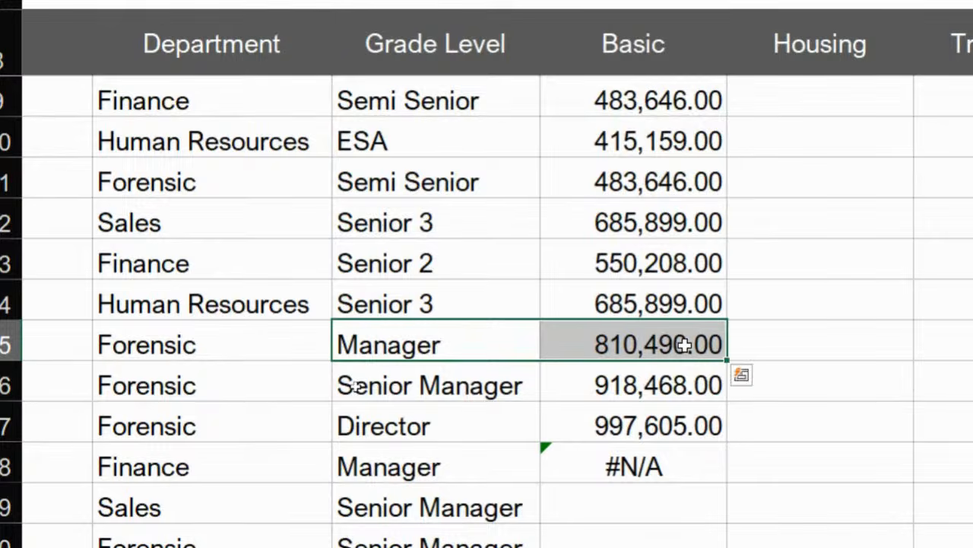
drag(479, 460, 569, 466)
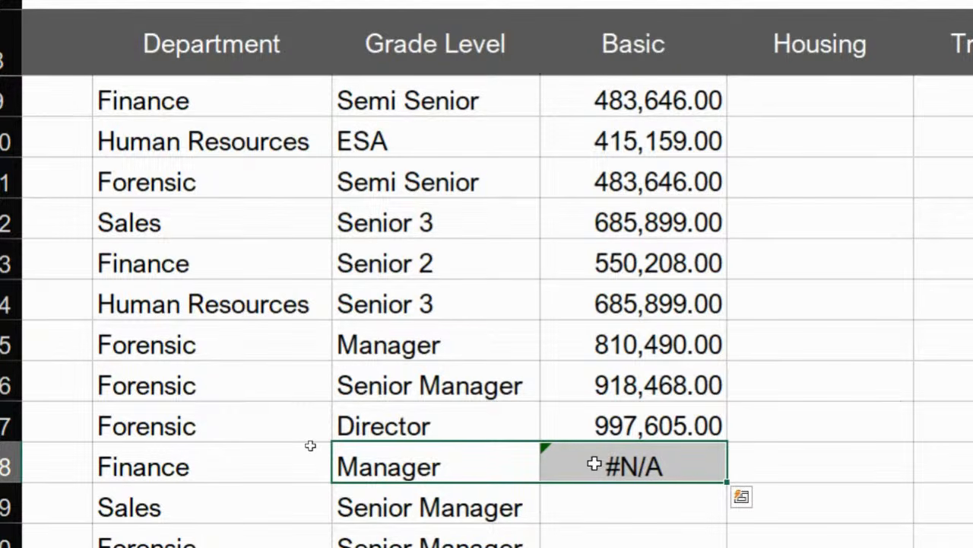
click(594, 463)
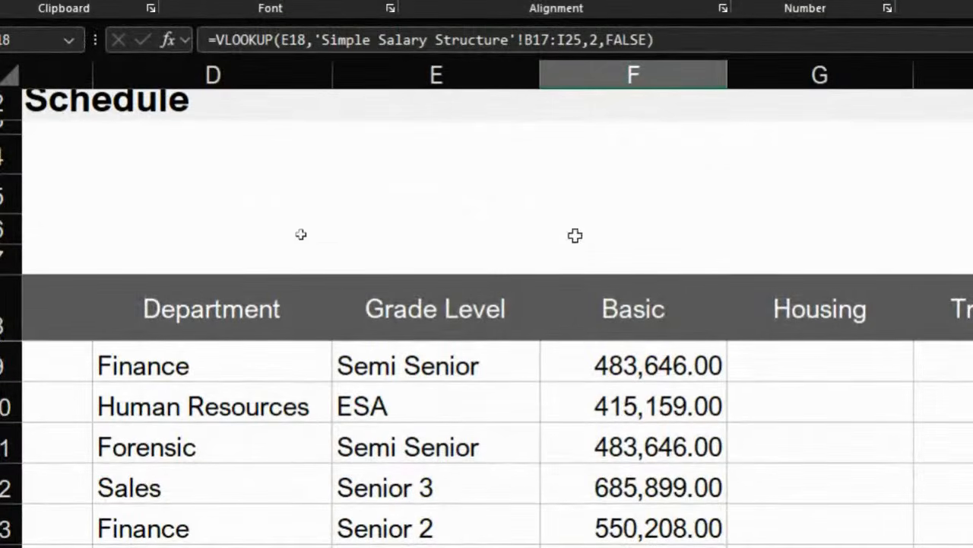
Examine the table array in F9's VLOOKUP and compare it with the ranges in the formulas of F10 to F13
click(577, 375)
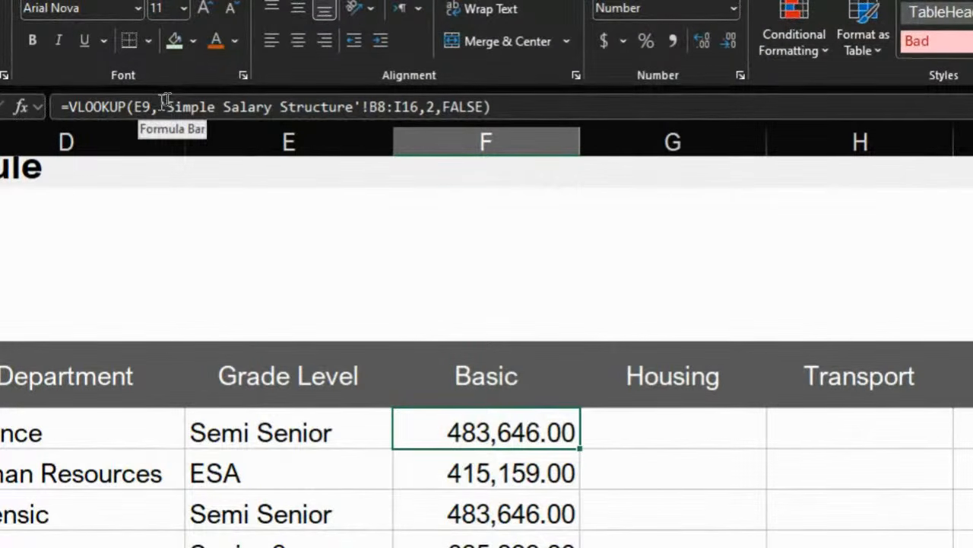
drag(165, 103, 419, 105)
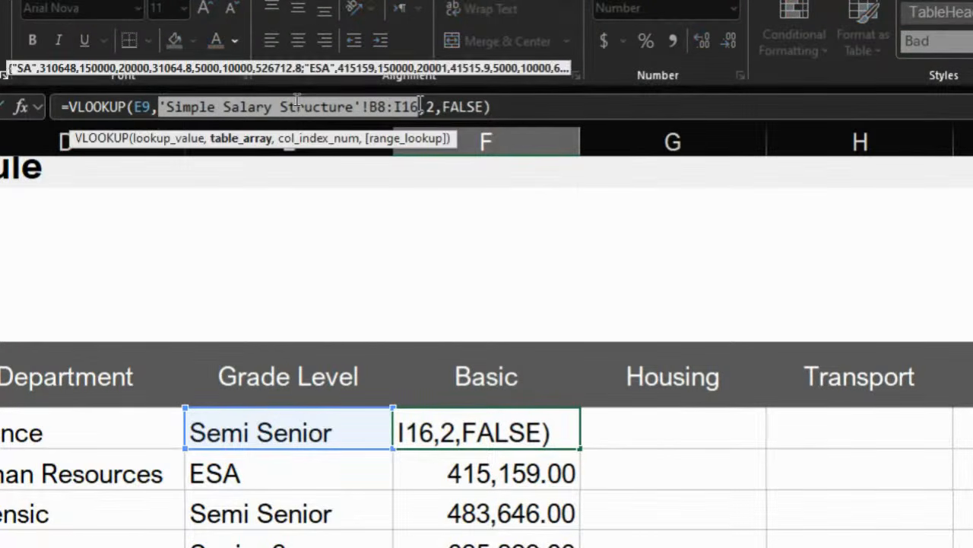
key(Escape)
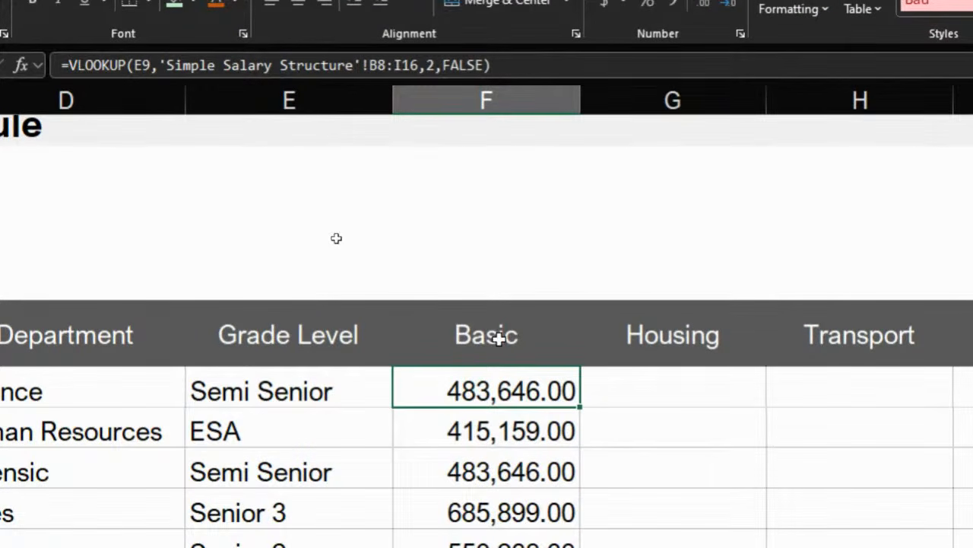
key(Down)
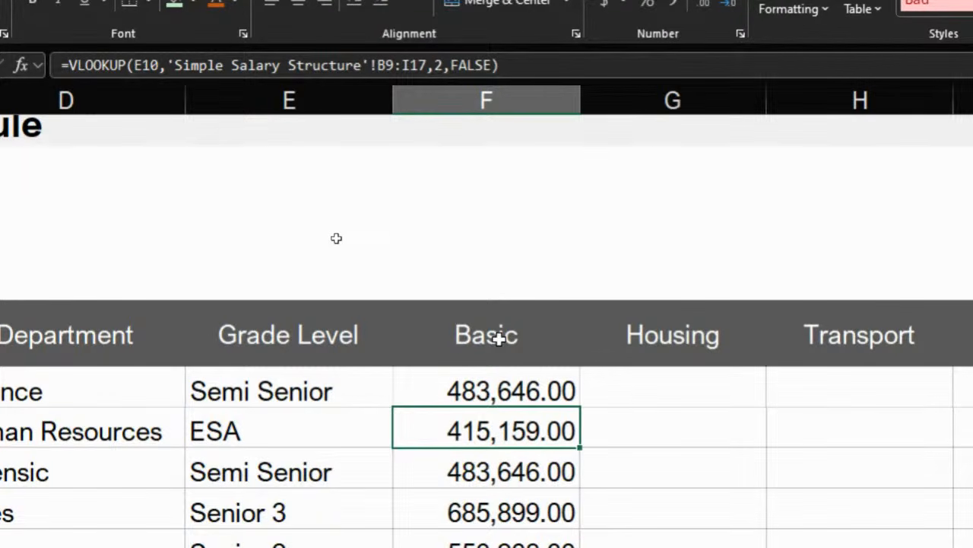
key(Down)
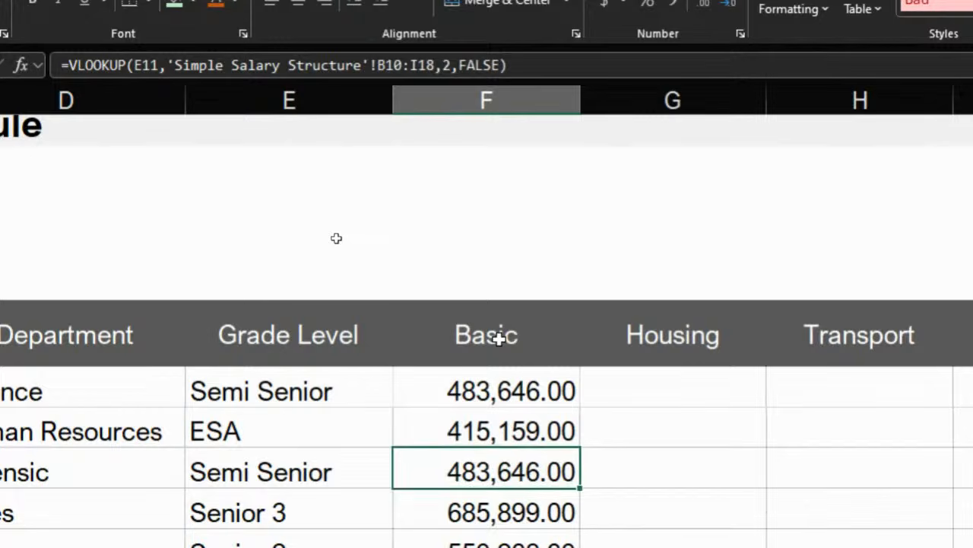
key(Down)
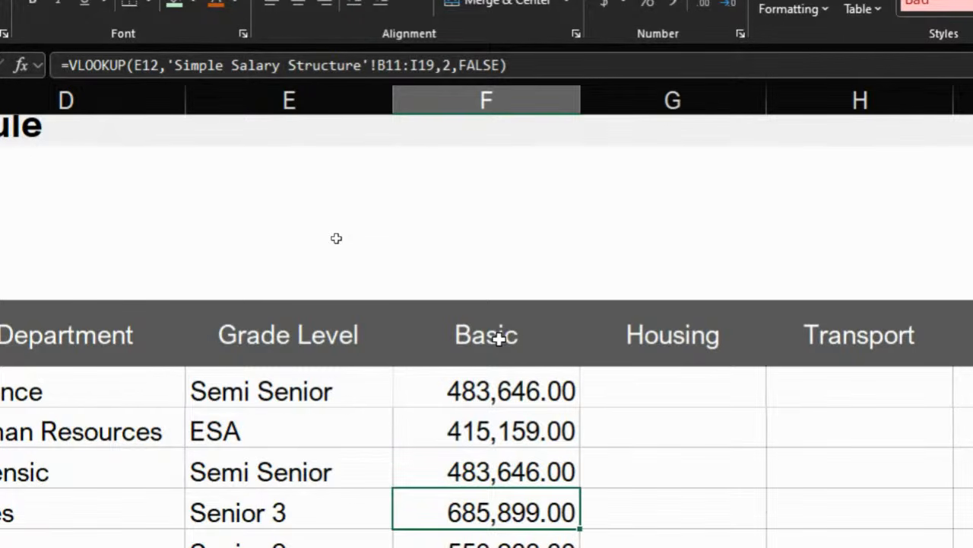
key(Down)
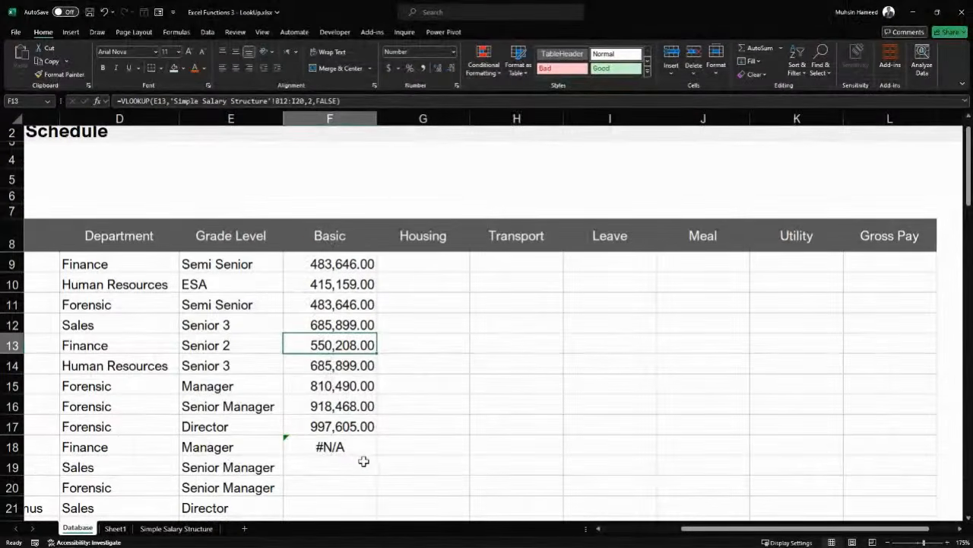
Review the formulas in F18 and F9, view the Simple Salary Structure sheet they refer to, and return to the Database sheet
click(342, 448)
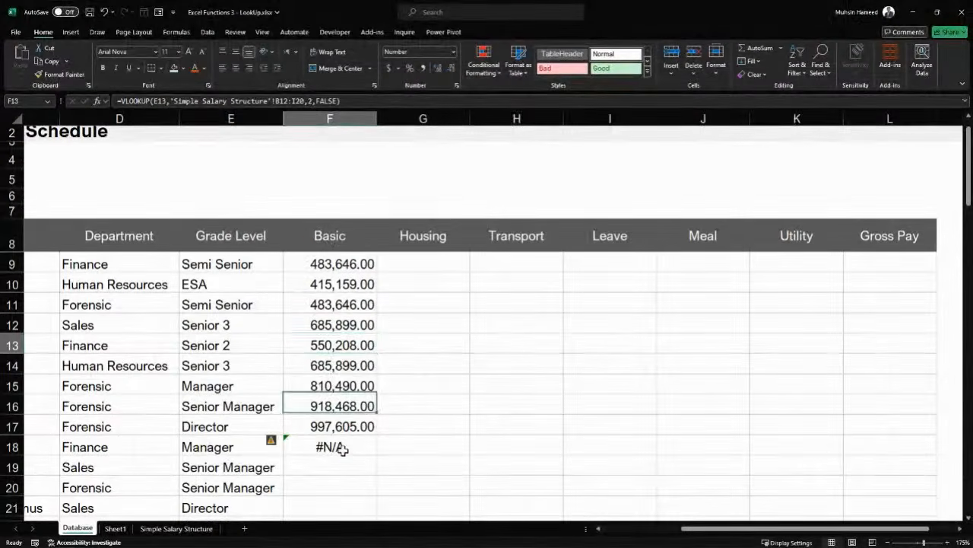
click(10, 455)
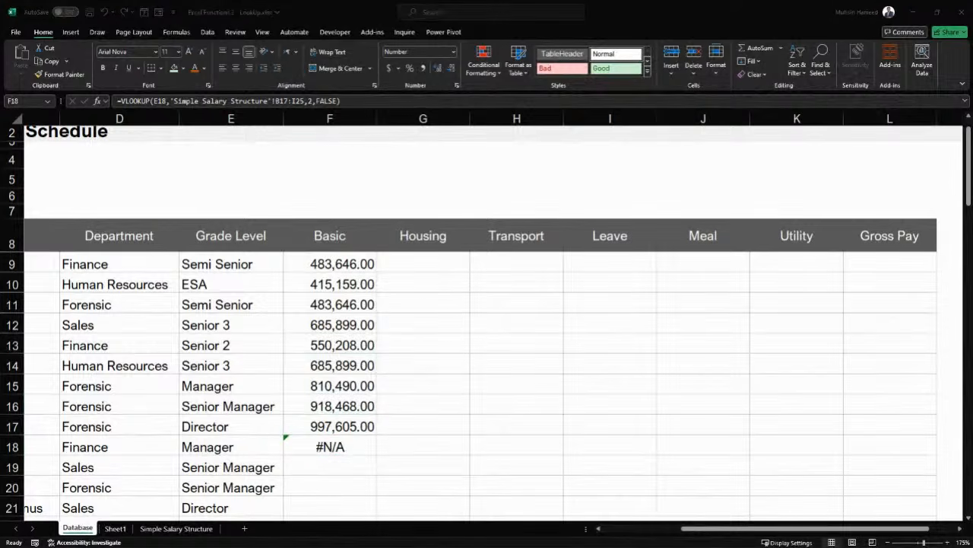
click(352, 258)
click(352, 258)
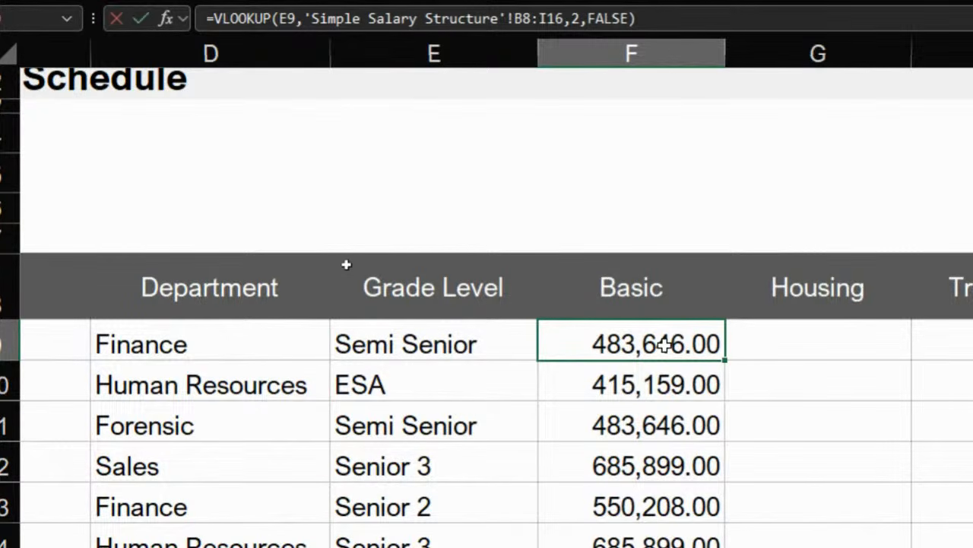
double_click(665, 345)
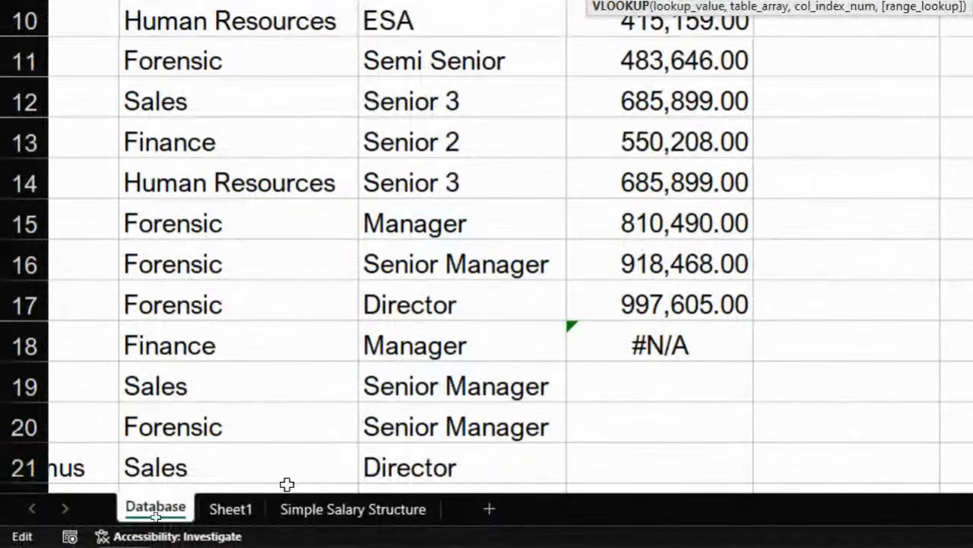
click(350, 511)
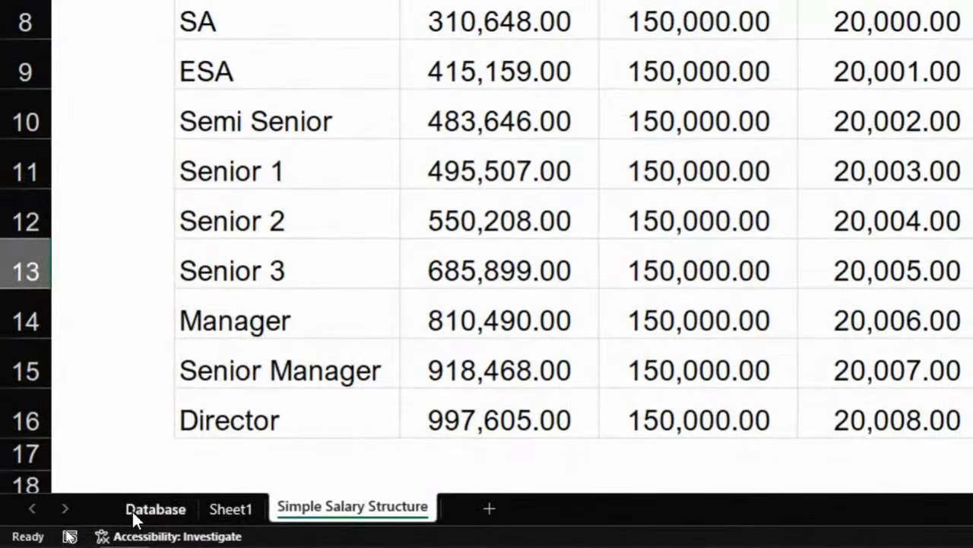
click(131, 509)
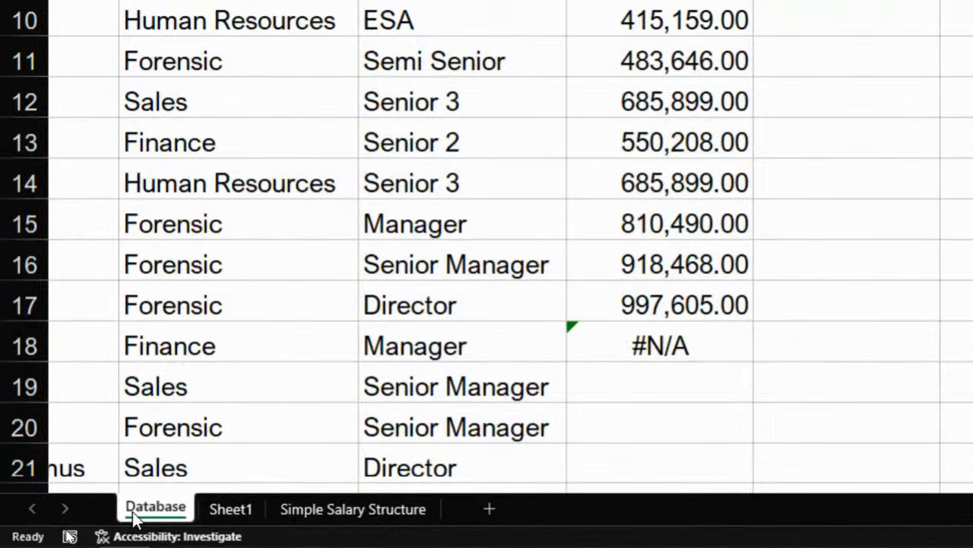
Select B8:I16 on the Simple Salary Structure sheet to review F9's lookup range, and return to the Database sheet
click(376, 509)
click(251, 120)
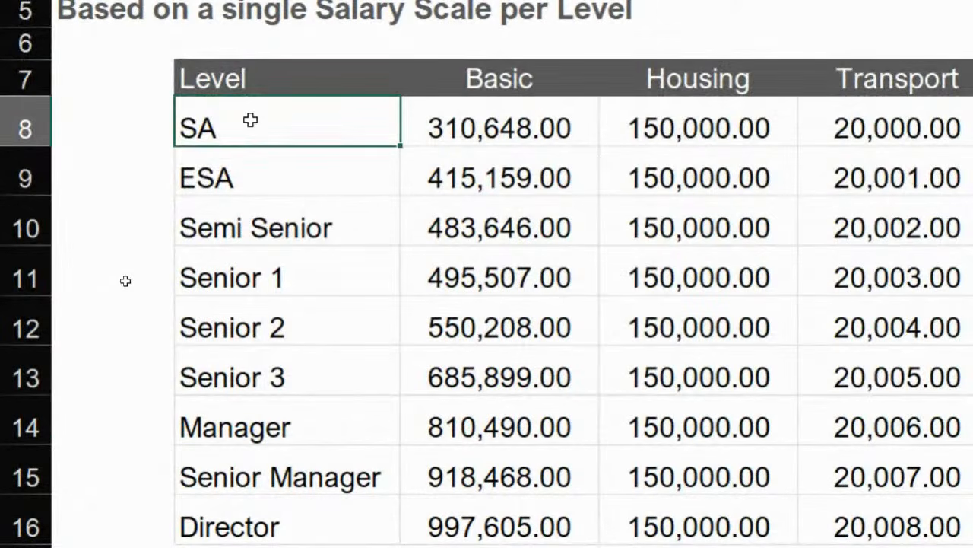
key(ctrl+shift+Right)
key(ctrl+shift+Down)
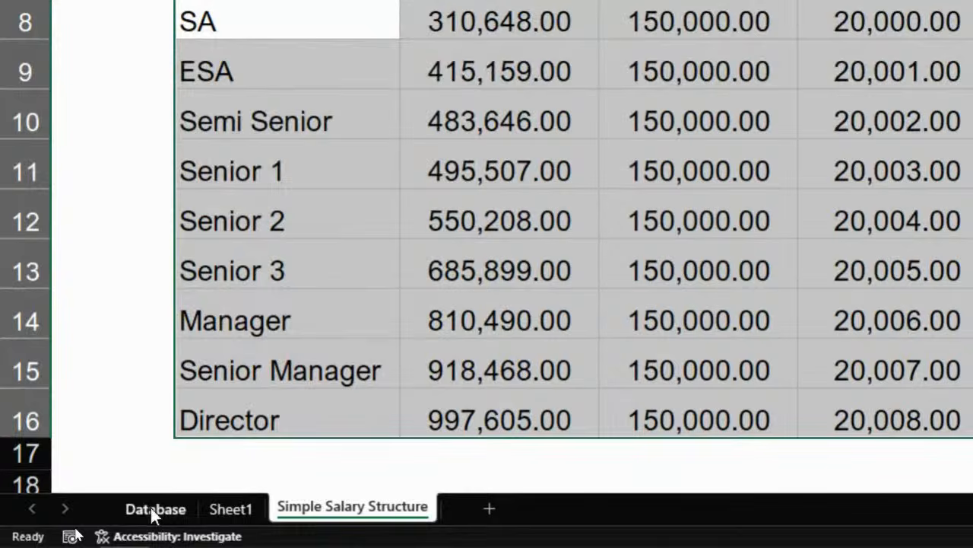
click(151, 507)
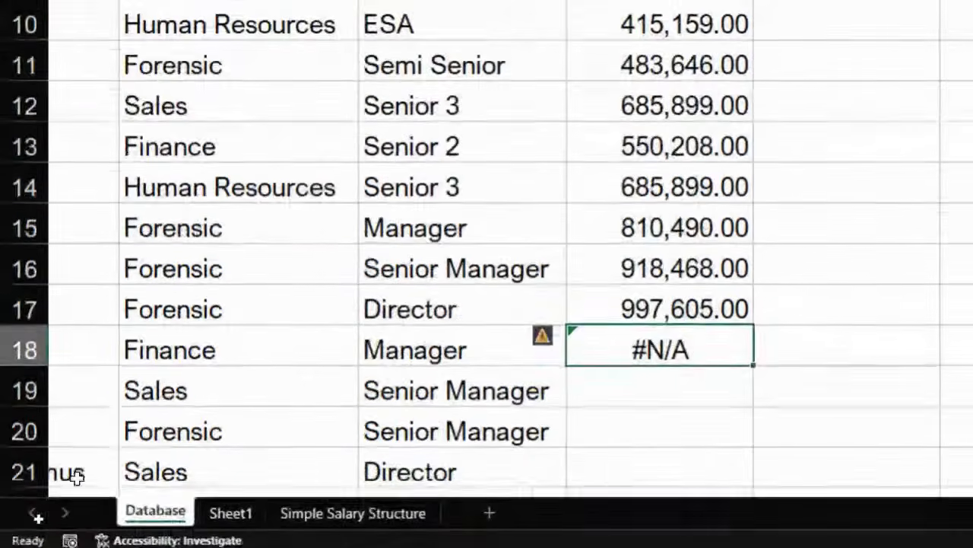
Select B17:H25 below the table on the Simple Salary Structure sheet to examine F18's lookup area, and return to the Database sheet
click(347, 511)
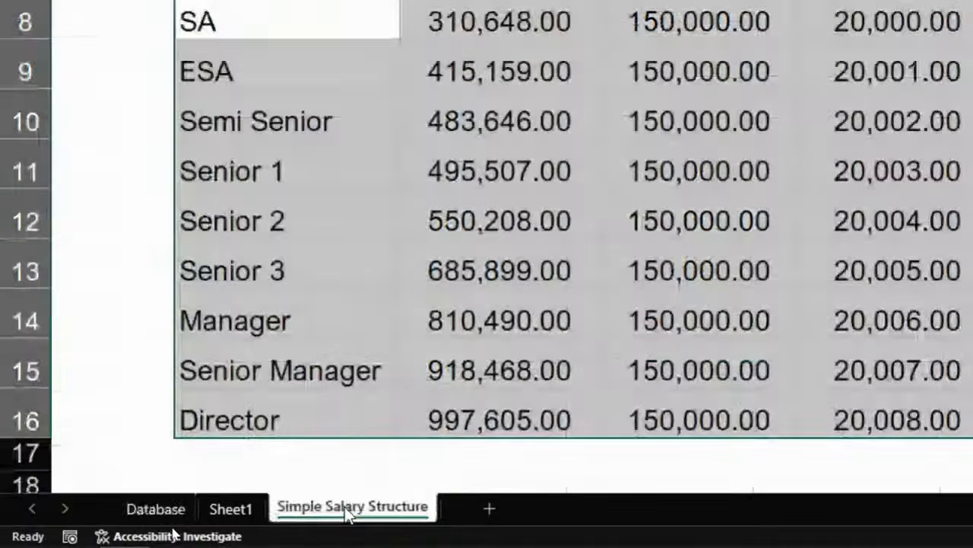
click(186, 451)
key(shift+Right)
key(shift+Right)
key(shift+Right)
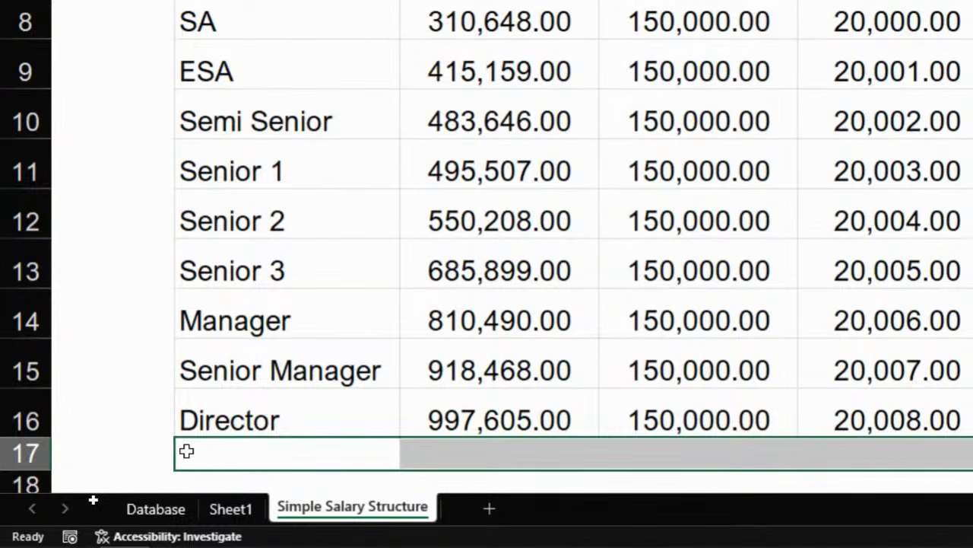
key(shift+Down)
key(shift+Down)
key(shift+Down)
key(shift+Down)
key(shift+Down)
key(shift+Down)
key(shift+Down)
key(shift+Down)
key(shift+Down)
key(shift+Down)
key(shift+Down)
key(shift+Down)
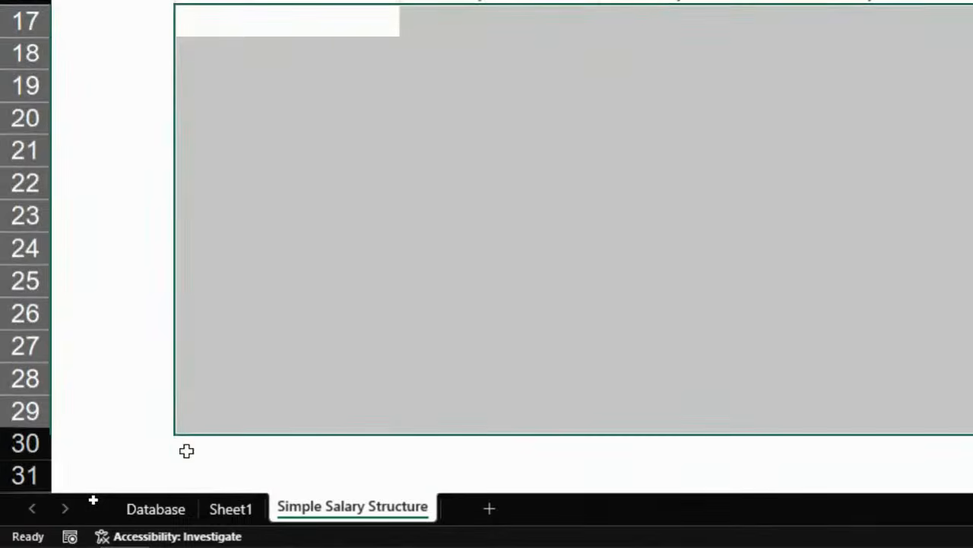
key(shift+Up)
key(shift+Up)
key(shift+Up)
key(shift+Up)
scroll(186, 451, up, 2)
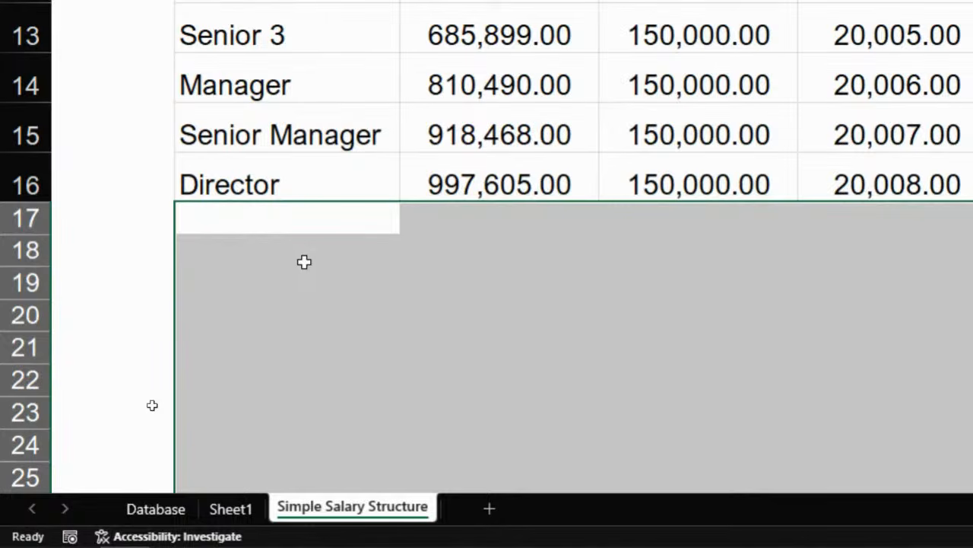
scroll(271, 54, up, 2)
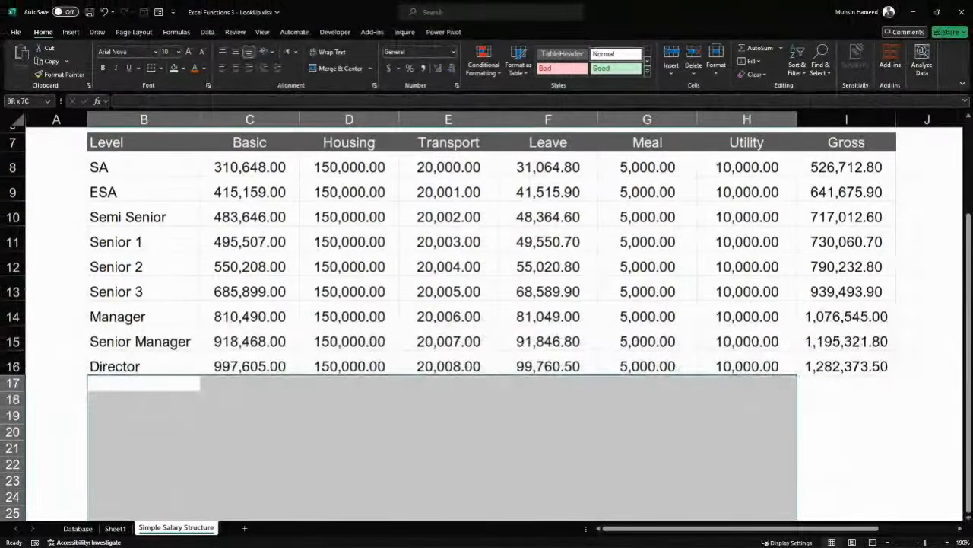
key(alt+Tab)
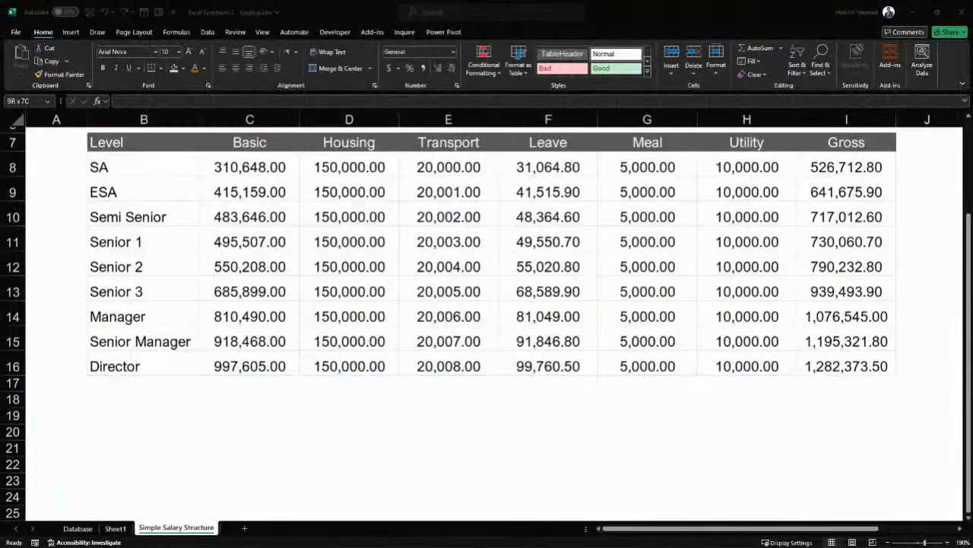
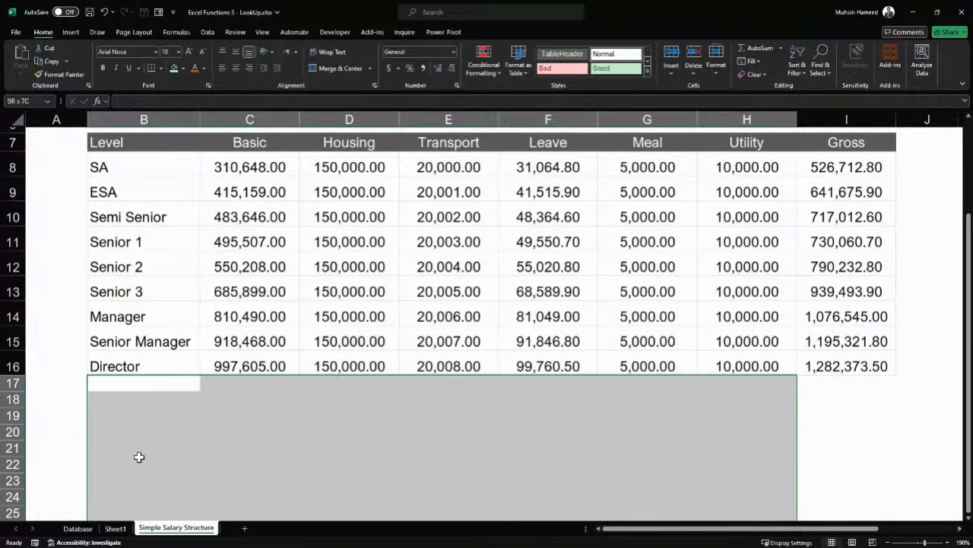
click(86, 527)
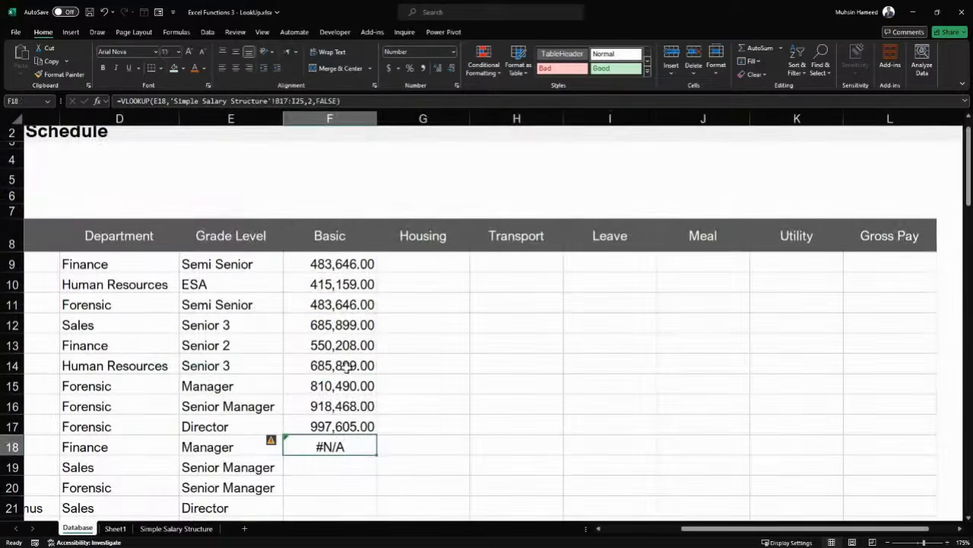
Compare the lookup ranges in the formulas of F9, F10, F11 and F18, and view the Simple Salary Structure sheet they refer to
click(354, 264)
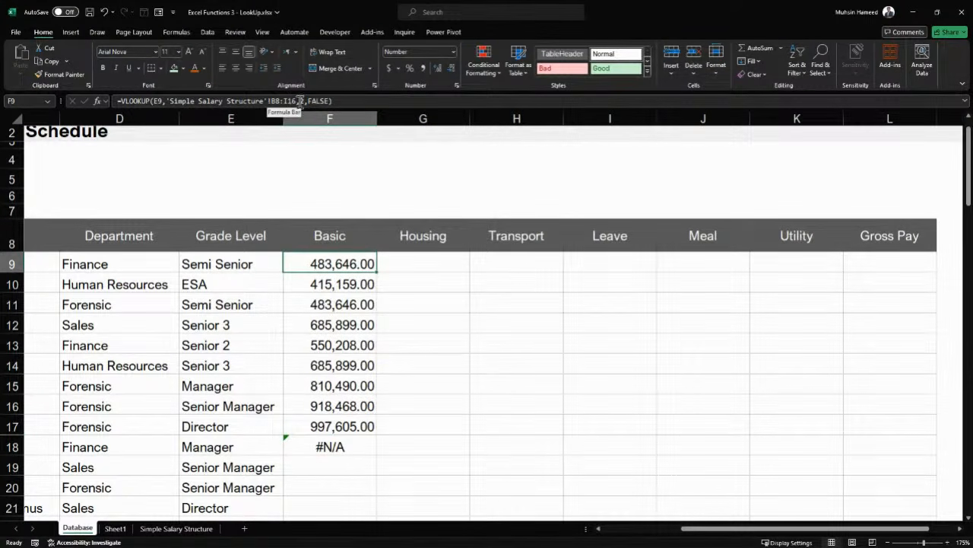
click(324, 283)
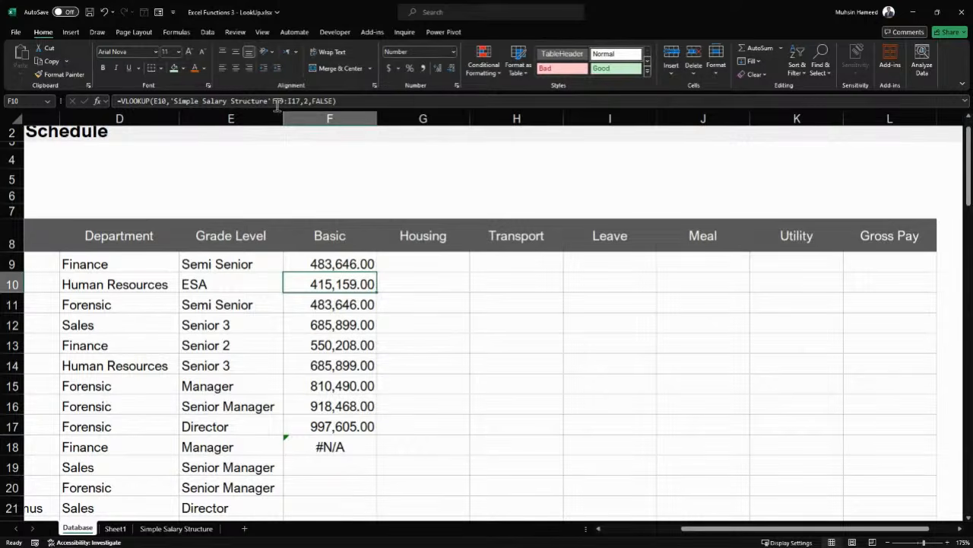
click(312, 305)
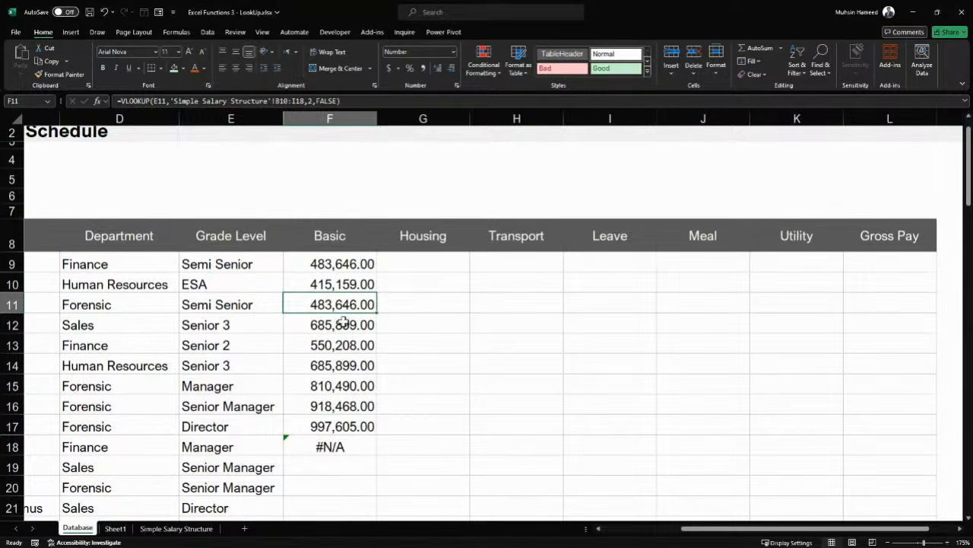
click(335, 442)
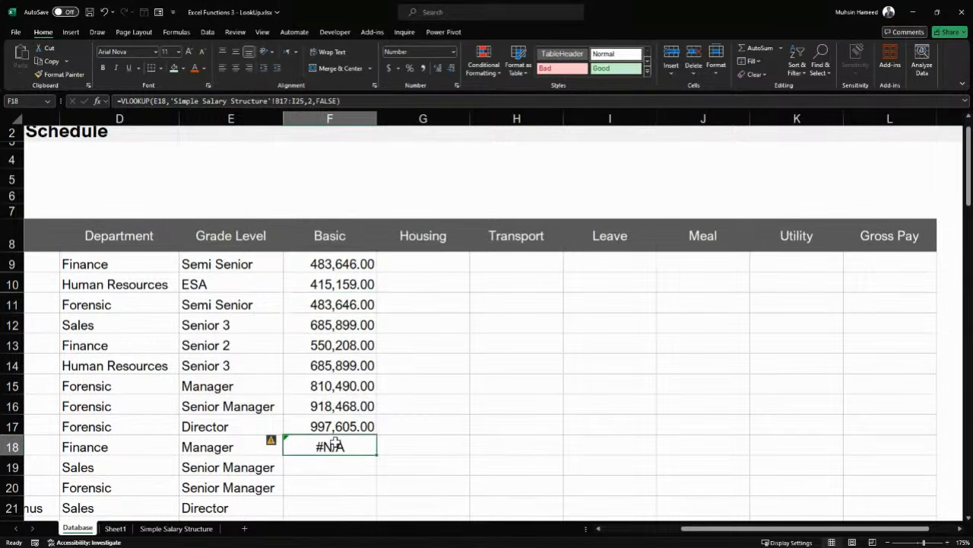
click(199, 528)
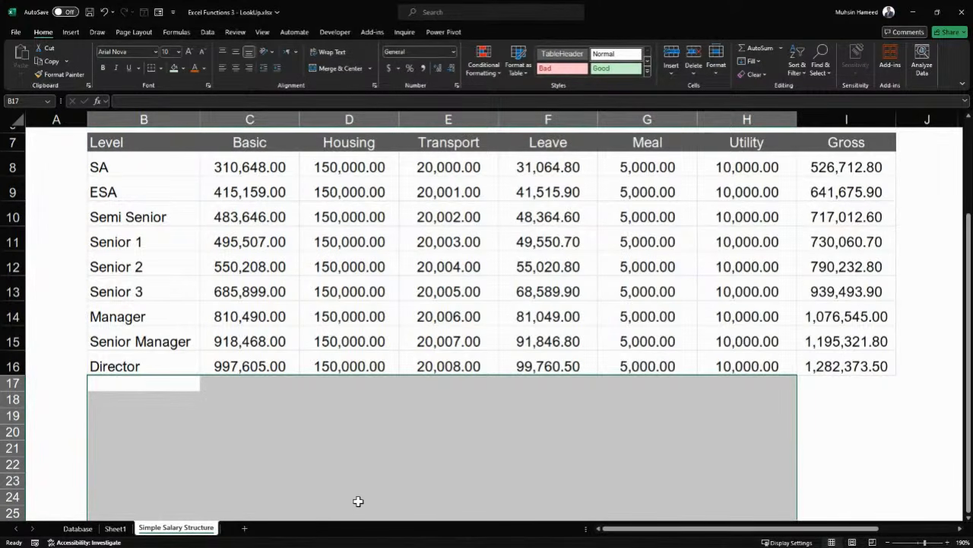
Hide columns O to S on Sheet1
click(115, 528)
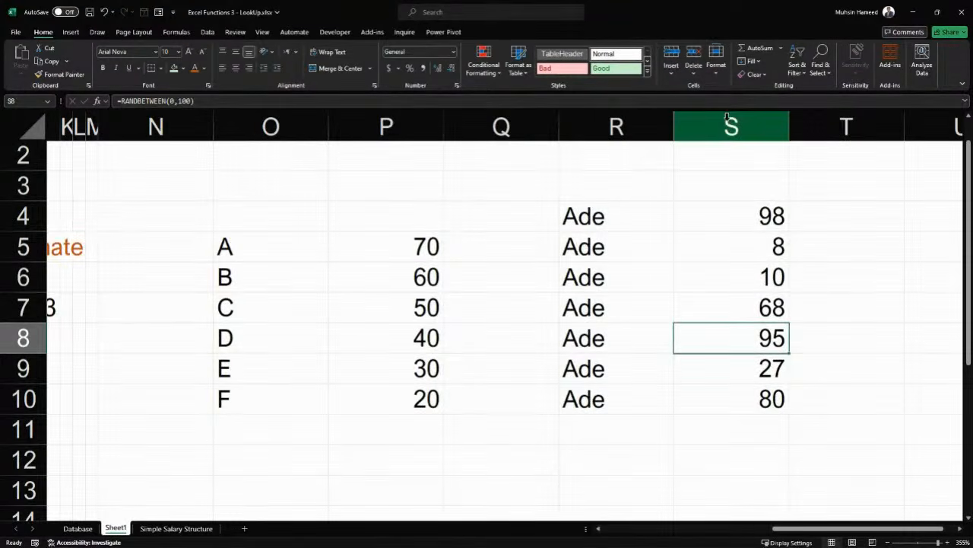
drag(726, 125, 242, 127)
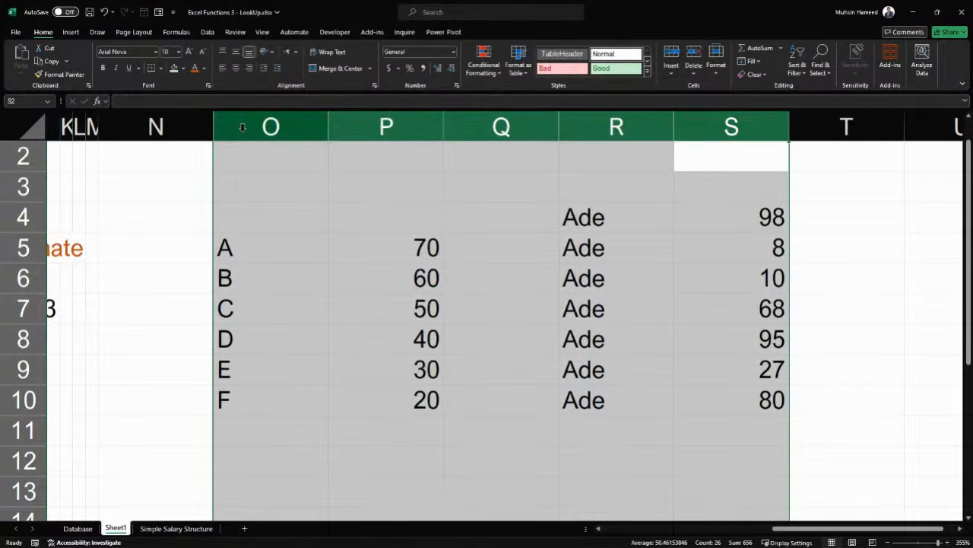
key(ctrl+0)
Enter the heading "Cell Referencing" in T3 of Sheet1 and apply the orange font colour to it
click(309, 191)
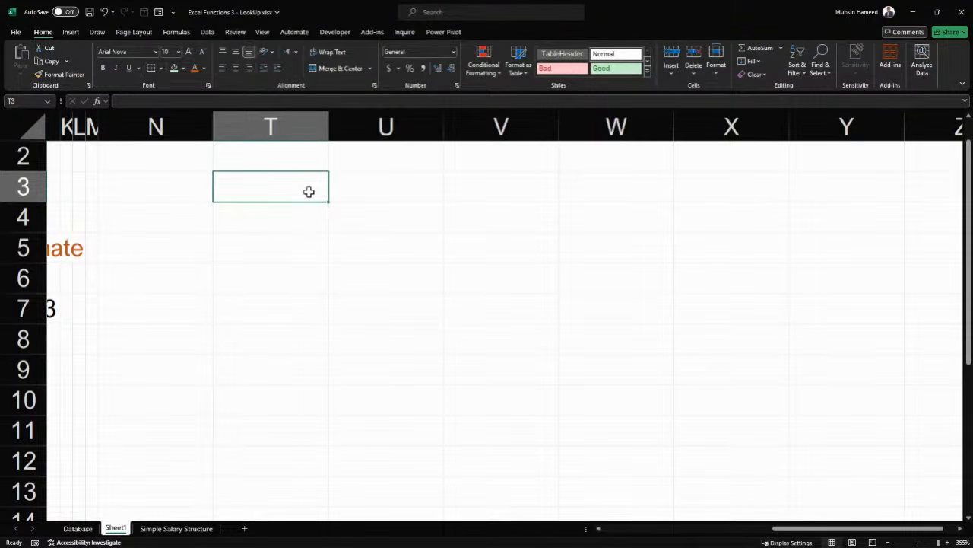
text(Ce)
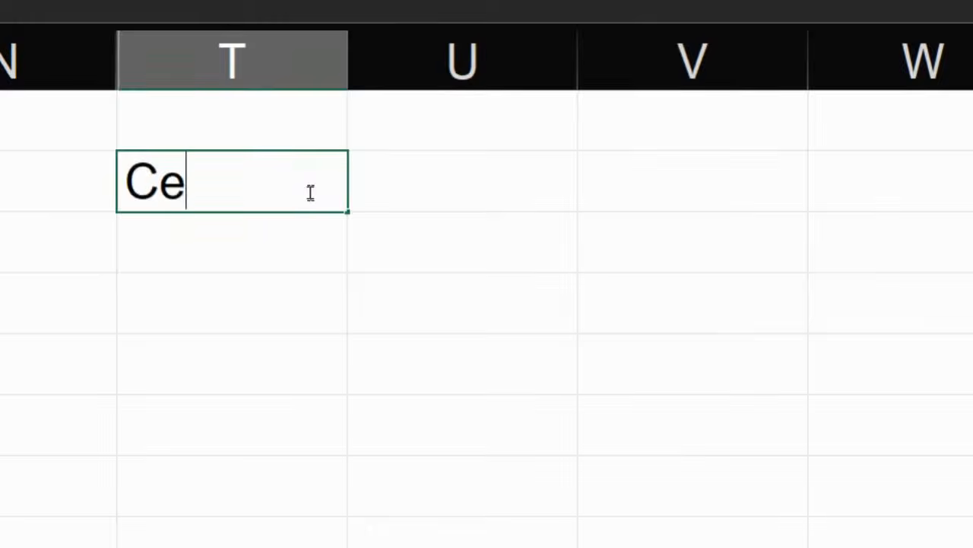
text(ll Refere)
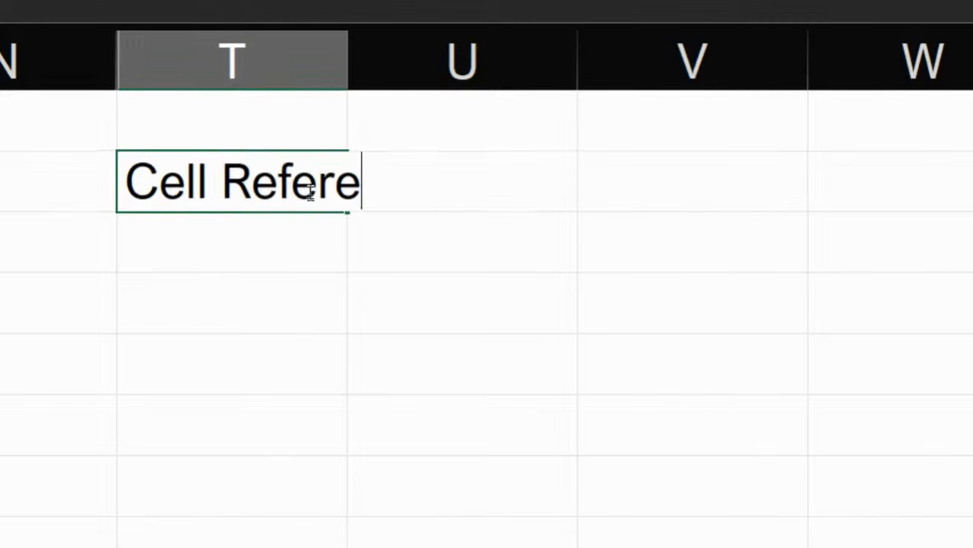
text(ncing)
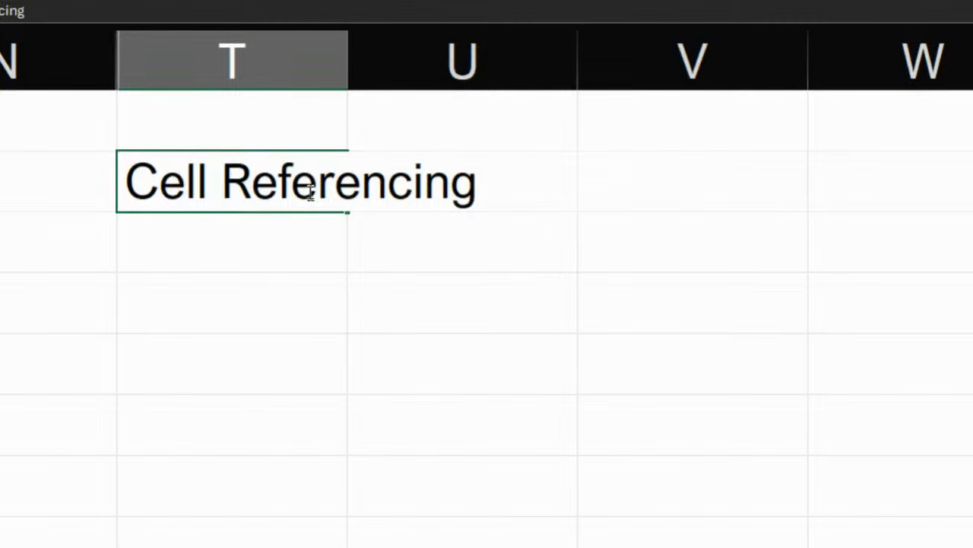
key(Return)
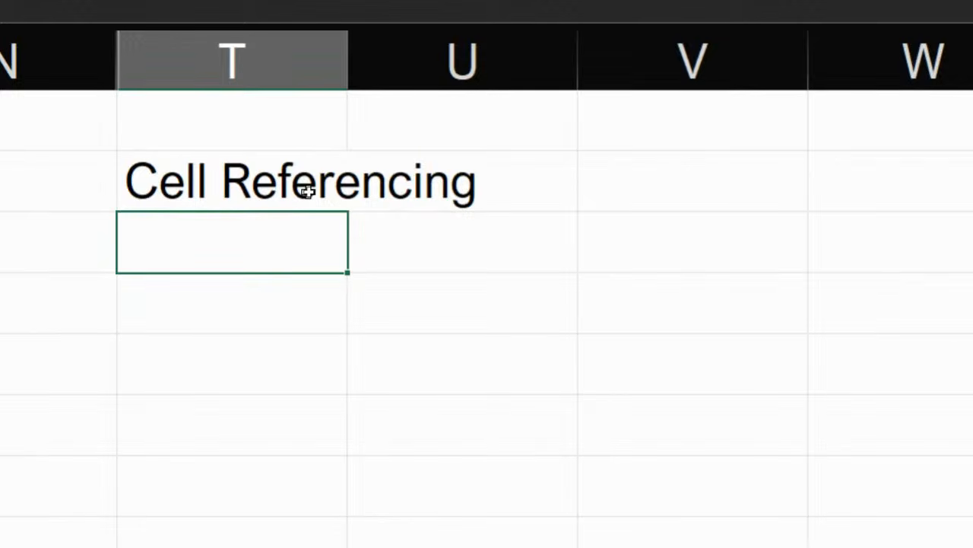
click(308, 192)
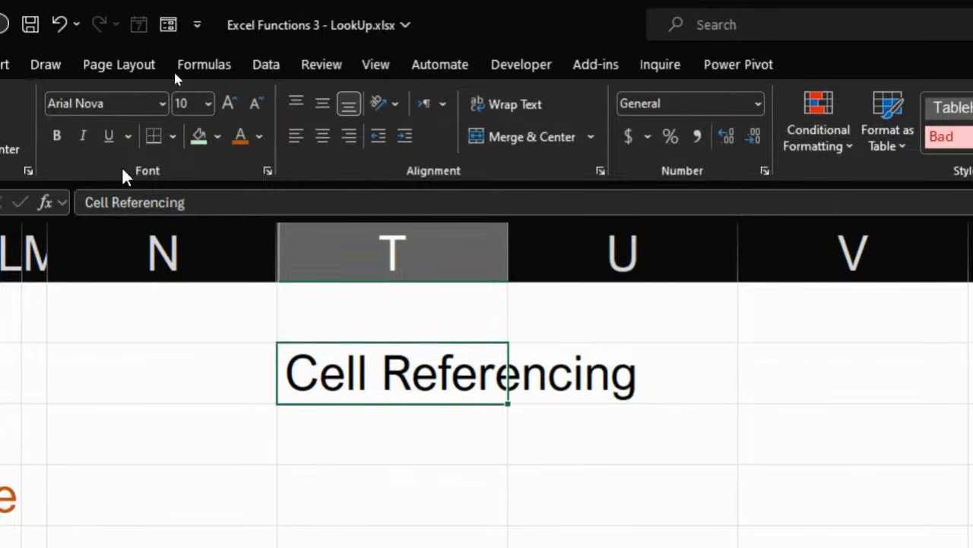
click(237, 142)
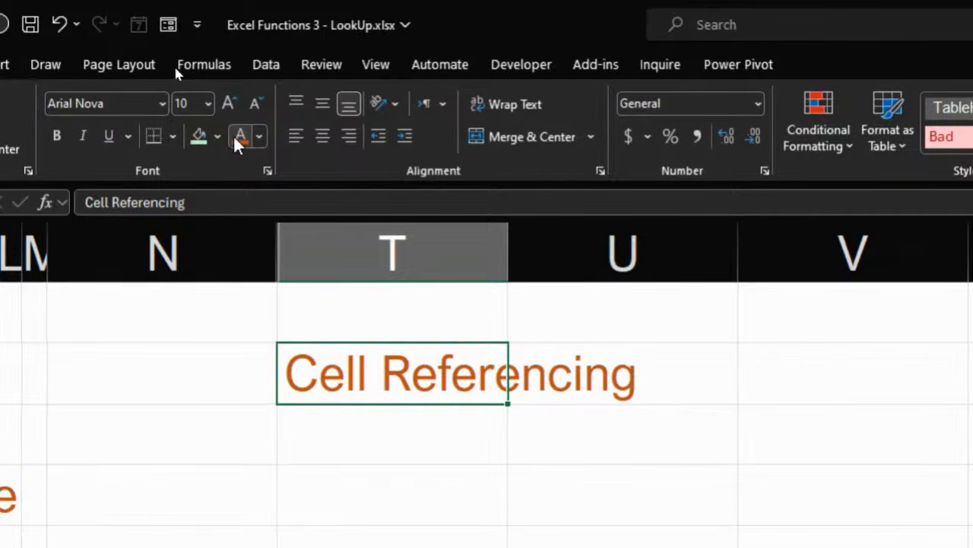
List "Absolute" in T4 and "Relative" in T5 below the Cell Referencing heading
click(368, 443)
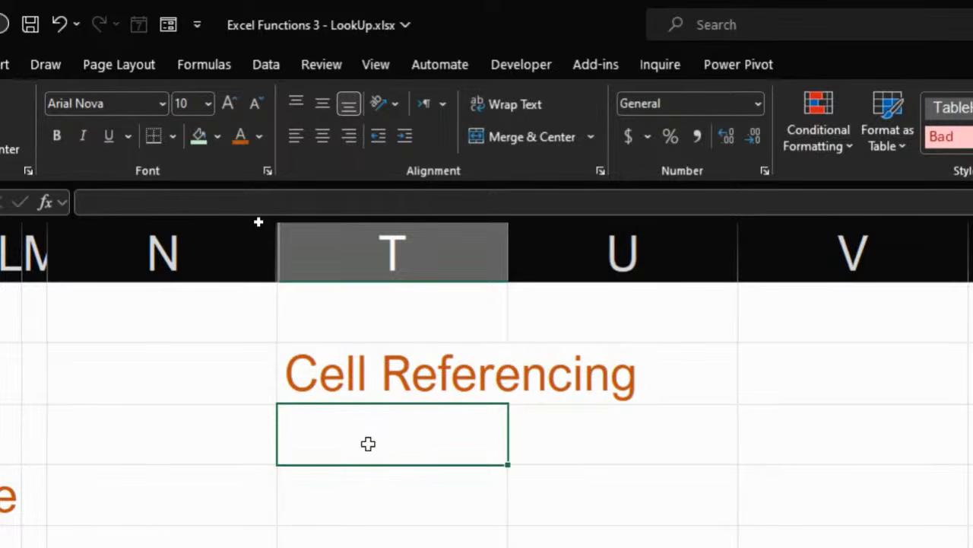
text(Absolute)
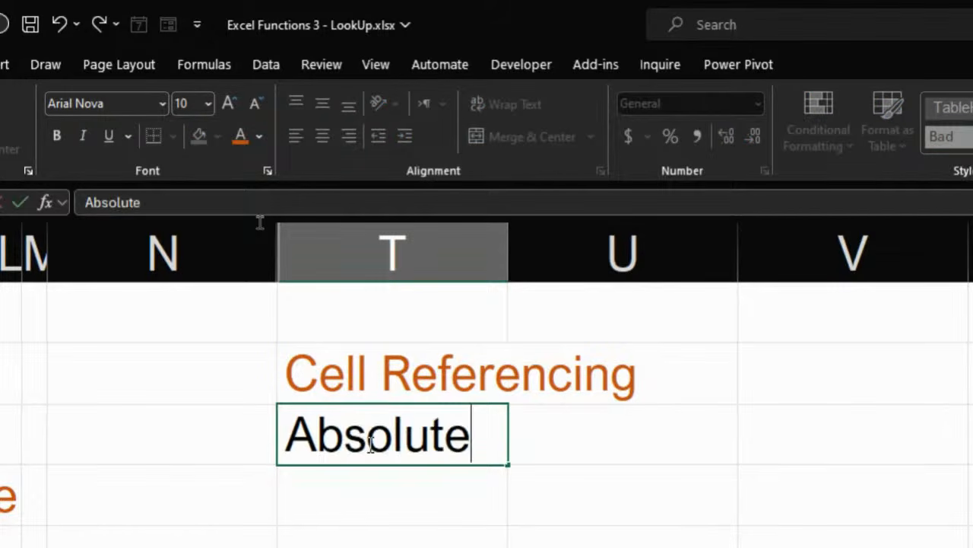
key(Return)
text(Re)
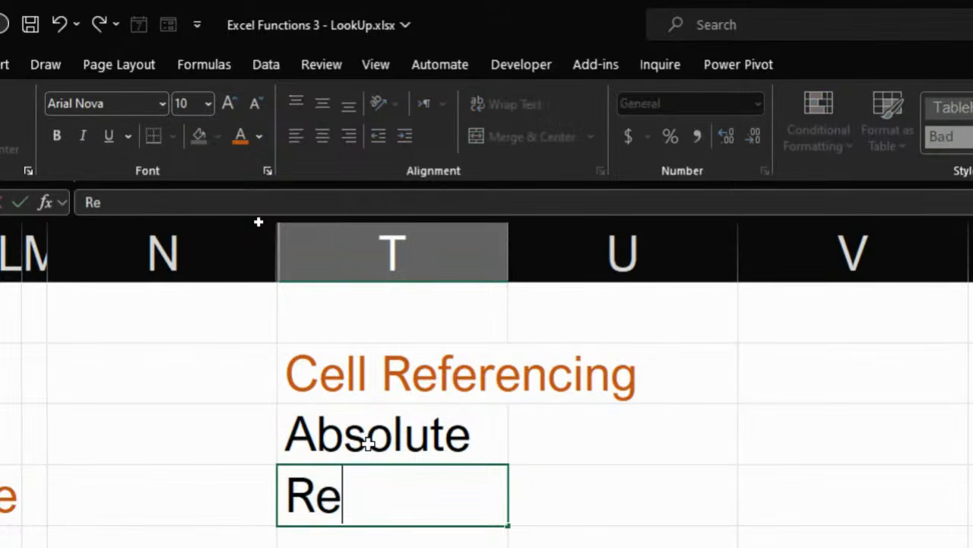
text(lative)
key(Return)
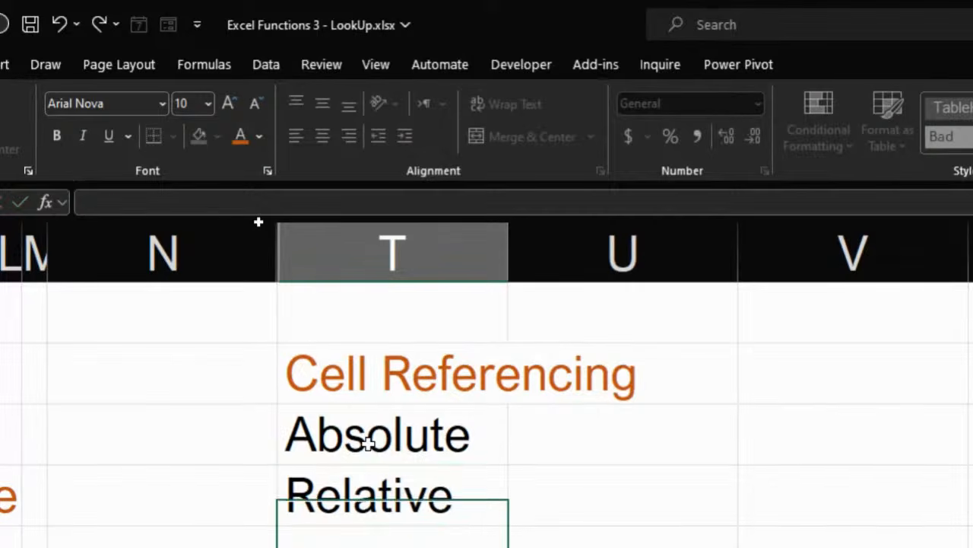
Add "Column Constant" in T6 as the third type of cell reference
text(Colum)
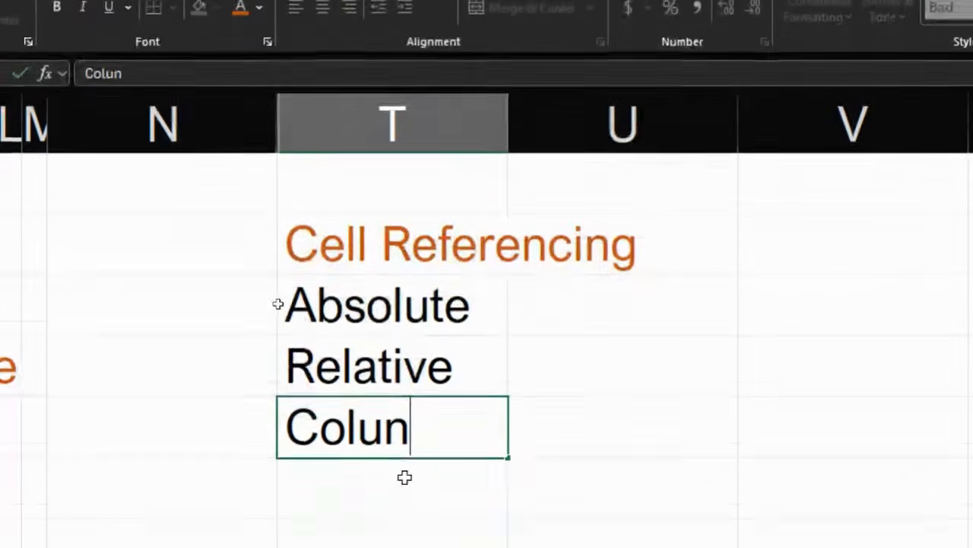
text(n)
key(BackSpace)
text(mn CO)
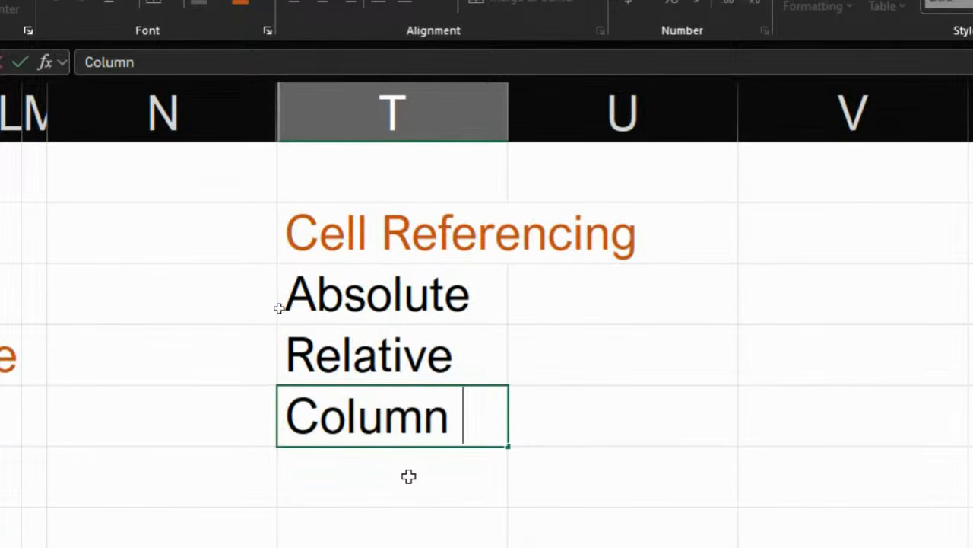
text(nstandt)
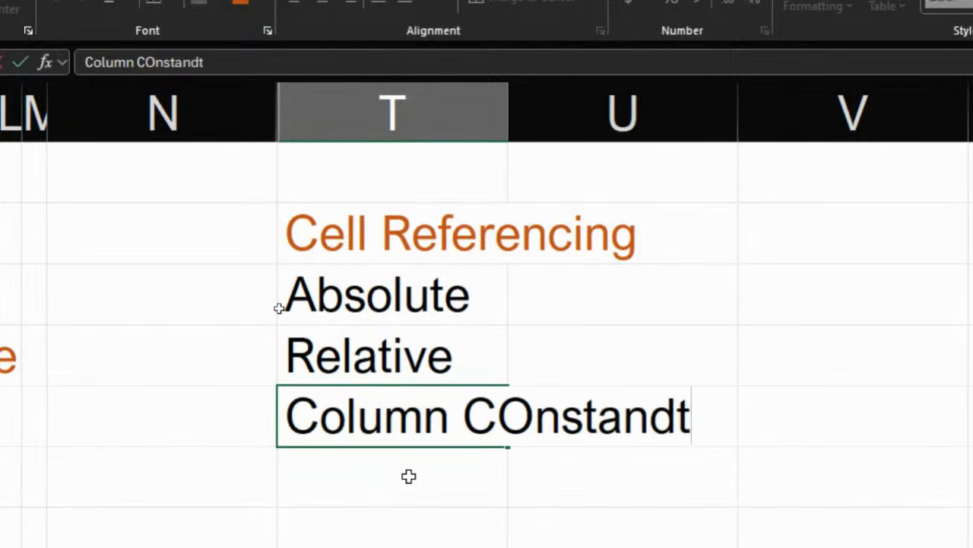
key(BackSpace)
key(BackSpace)
text(t)
key(Return)
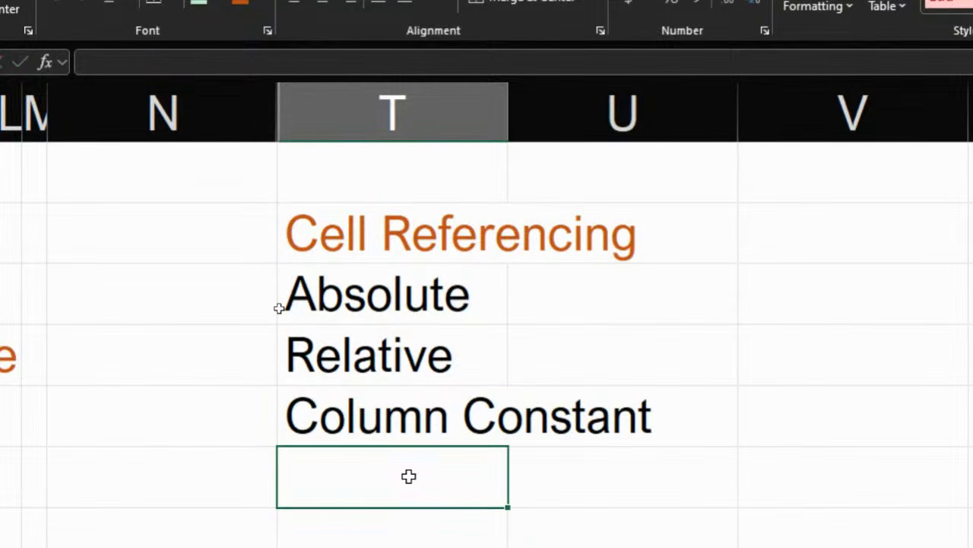
Add "Row Constant" in T7 and autofit the width of column T to its entries
text(Row Const)
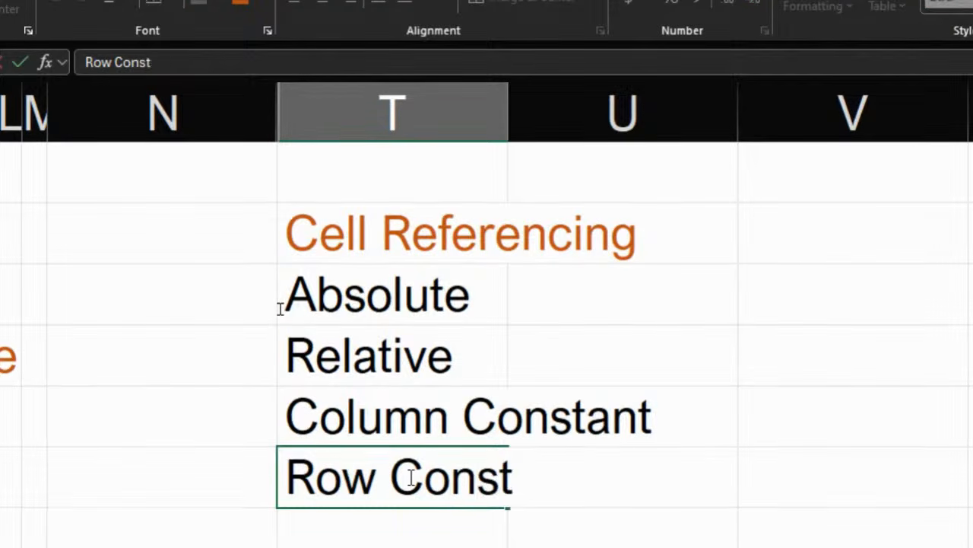
text(and)
key(BackSpace)
text(t)
key(Return)
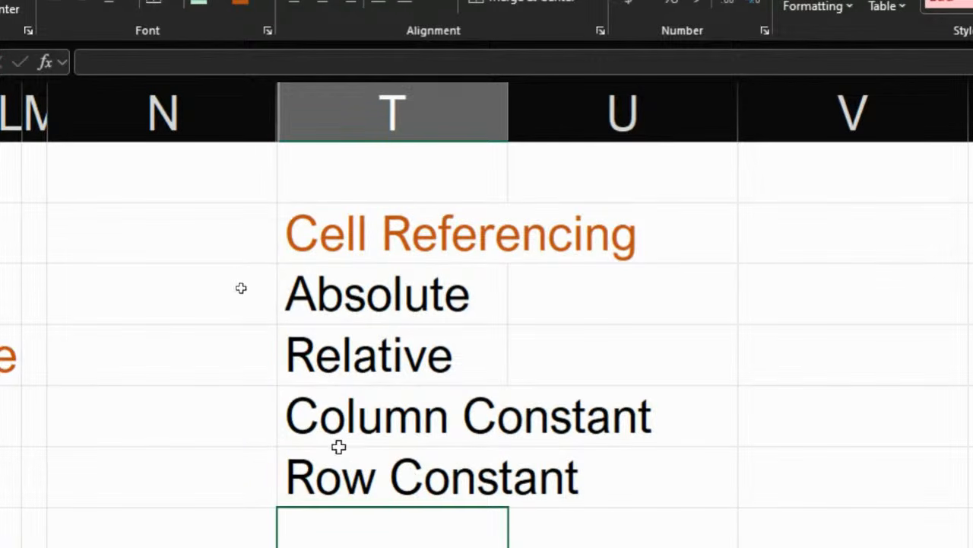
drag(327, 413, 326, 459)
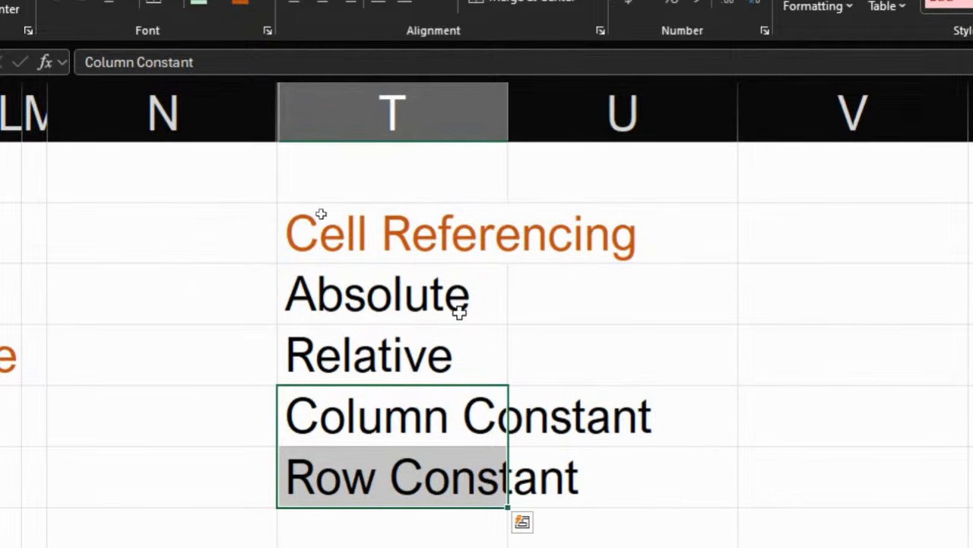
double_click(509, 87)
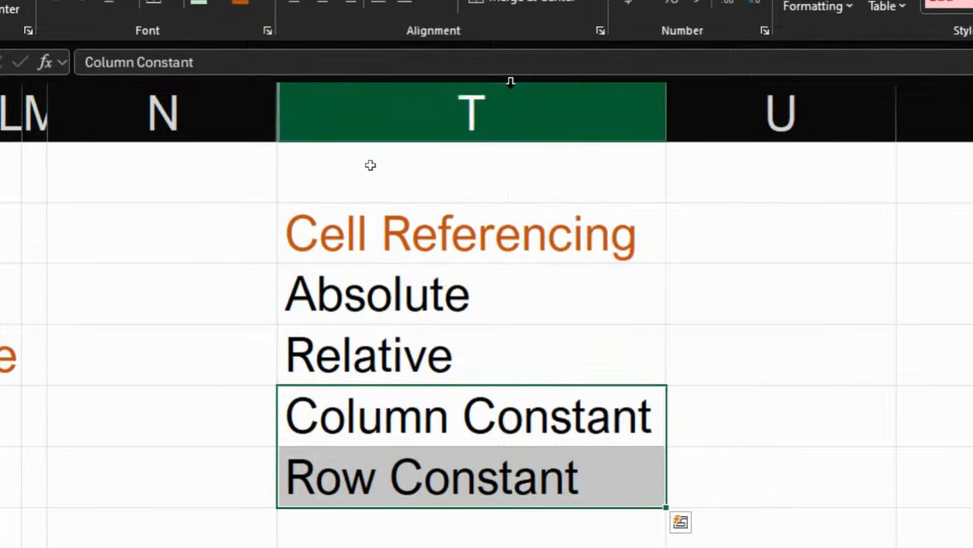
Enter the sample numbers 2, 3 and 4 down cells V3 to V5
scroll(633, 278, right, 3)
scroll(633, 278, right, 3)
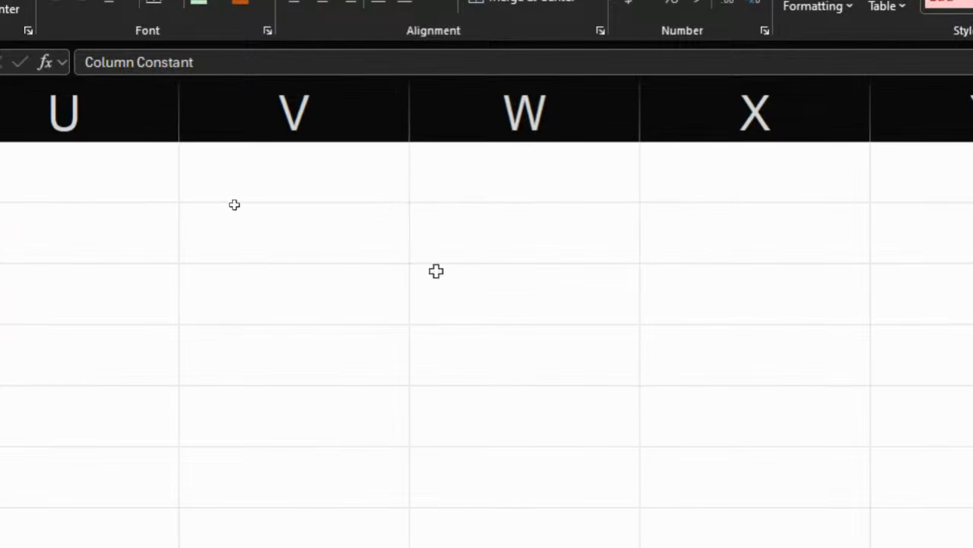
click(303, 252)
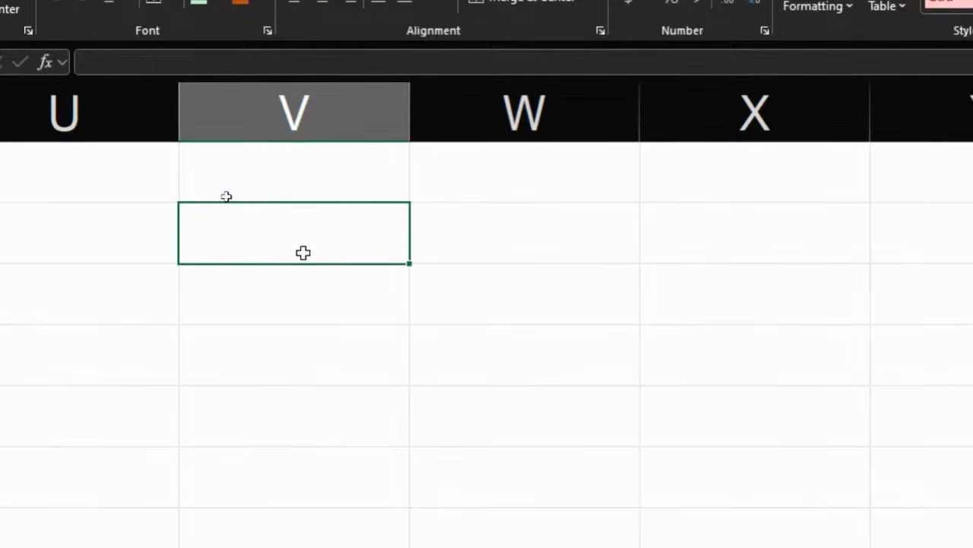
text(2)
key(Return)
text(3)
key(Return)
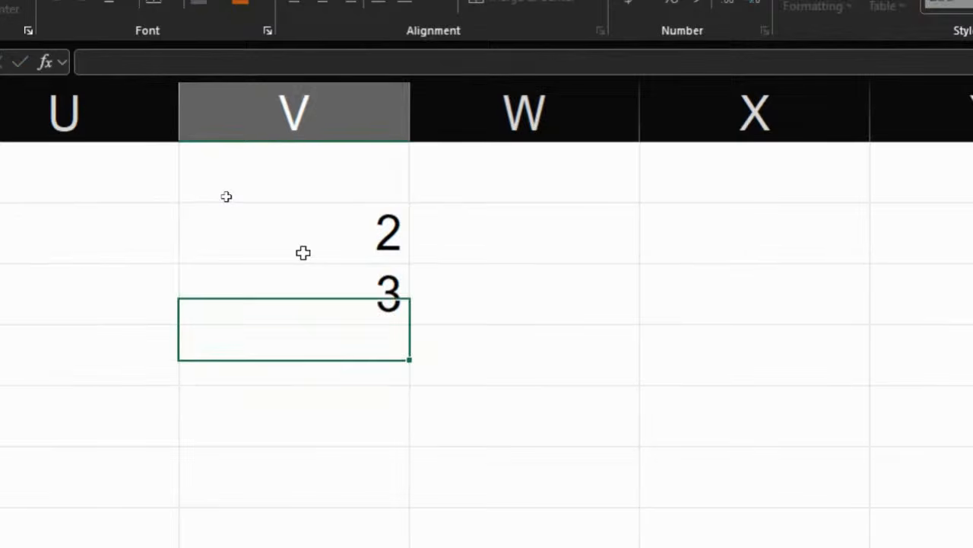
text(4)
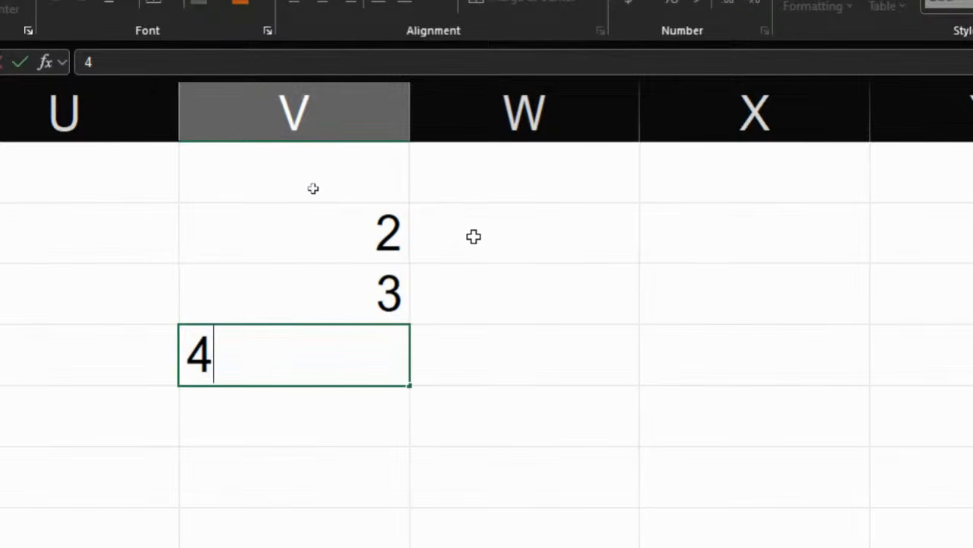
Enter the sample numbers 1, 2 and 3 down cells W3 to W5
click(476, 236)
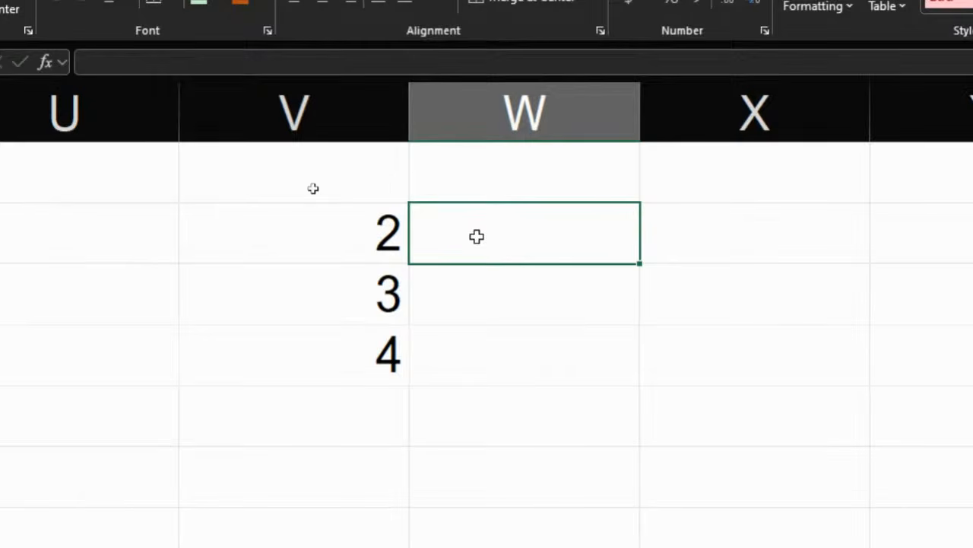
text(1)
key(Return)
text(2)
key(Return)
text(3)
key(Return)
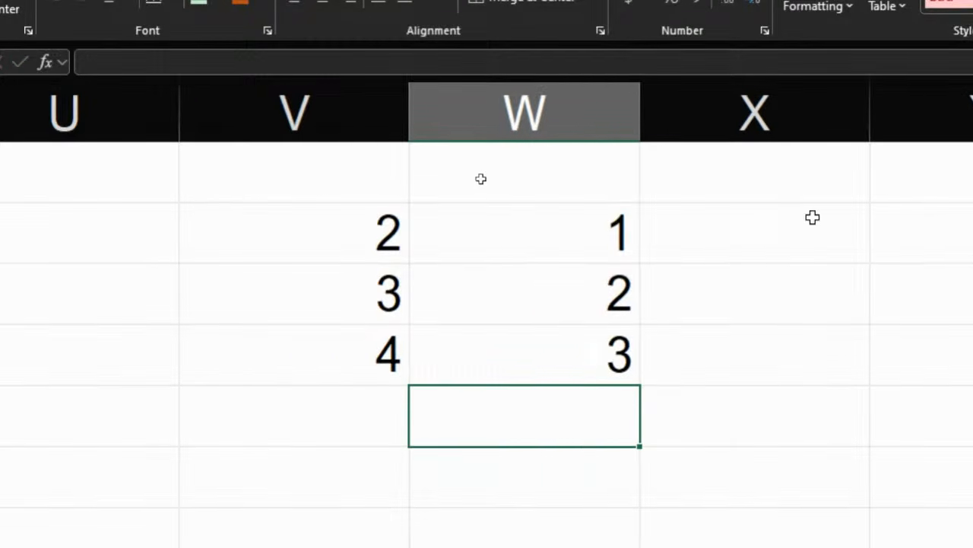
Enter the header "Total" in X2, above the column beside the two sets of sample numbers
scroll(813, 217, right, 1)
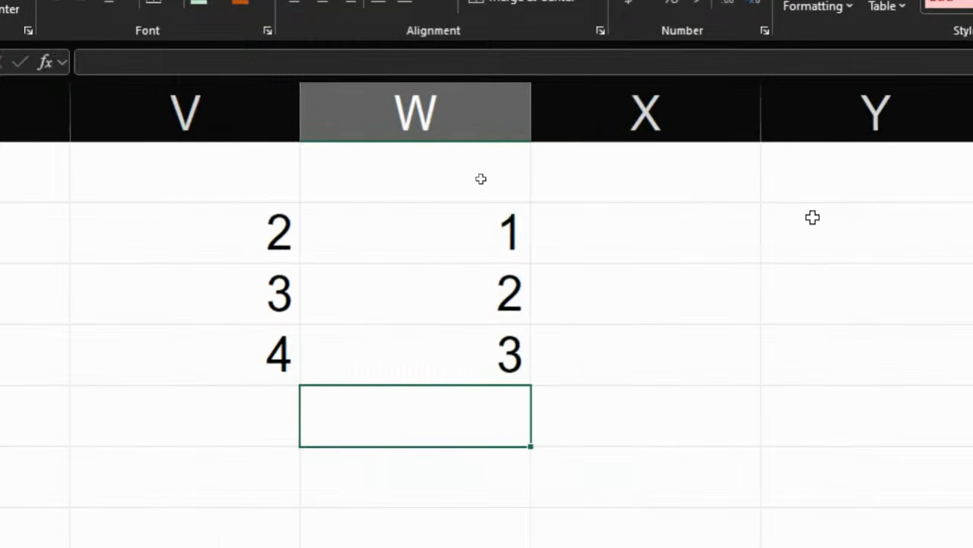
click(504, 234)
click(495, 186)
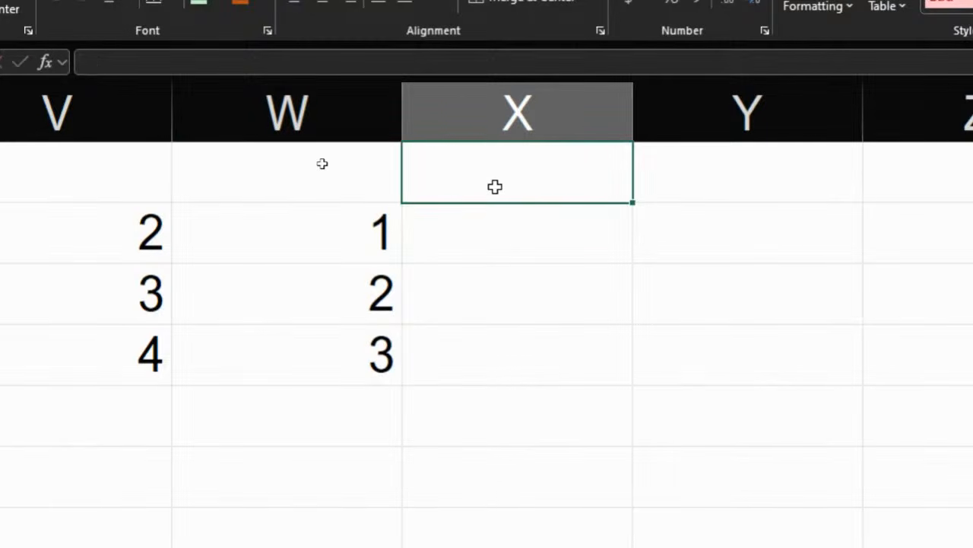
text(Total)
key(Return)
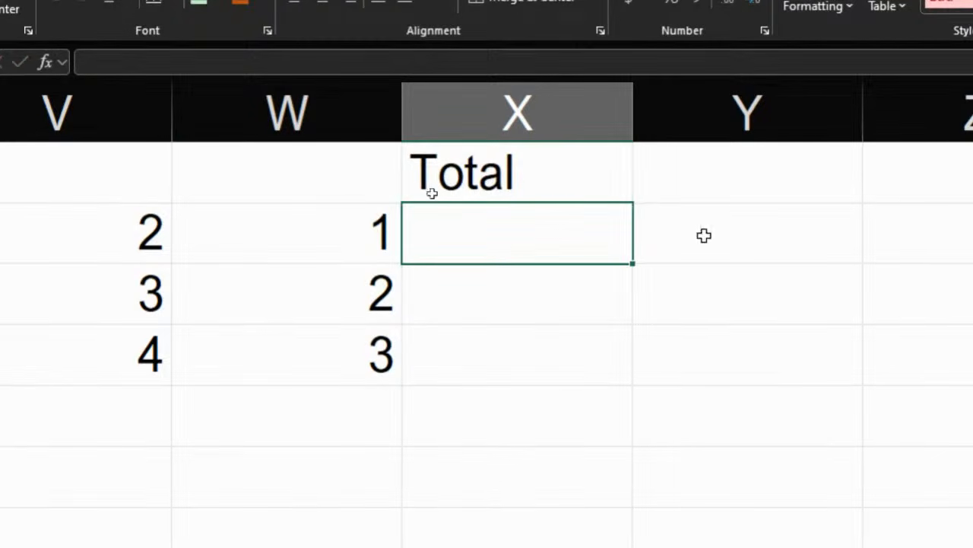
Enter a formula in X3 under Total that adds the two sample numbers, =V3+W3
text(=)
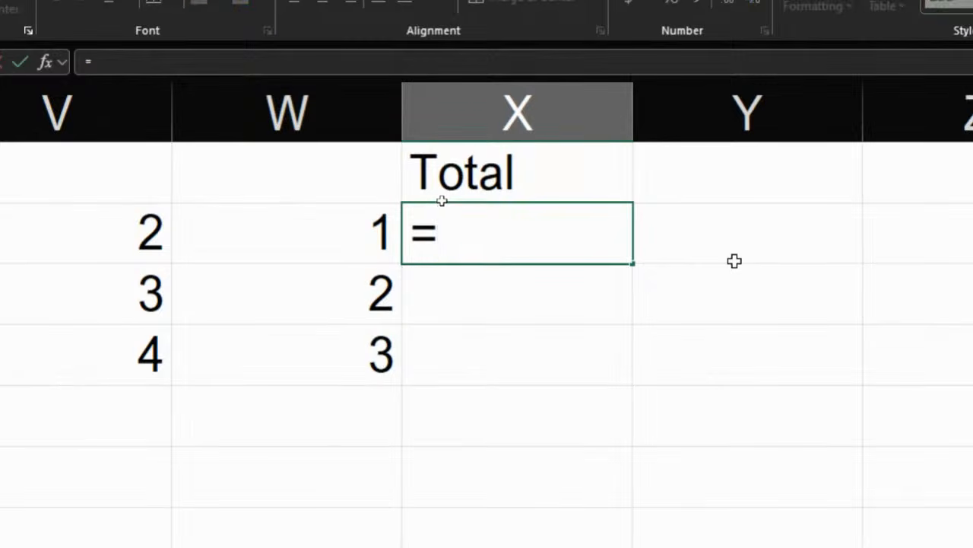
key(Left)
key(Left)
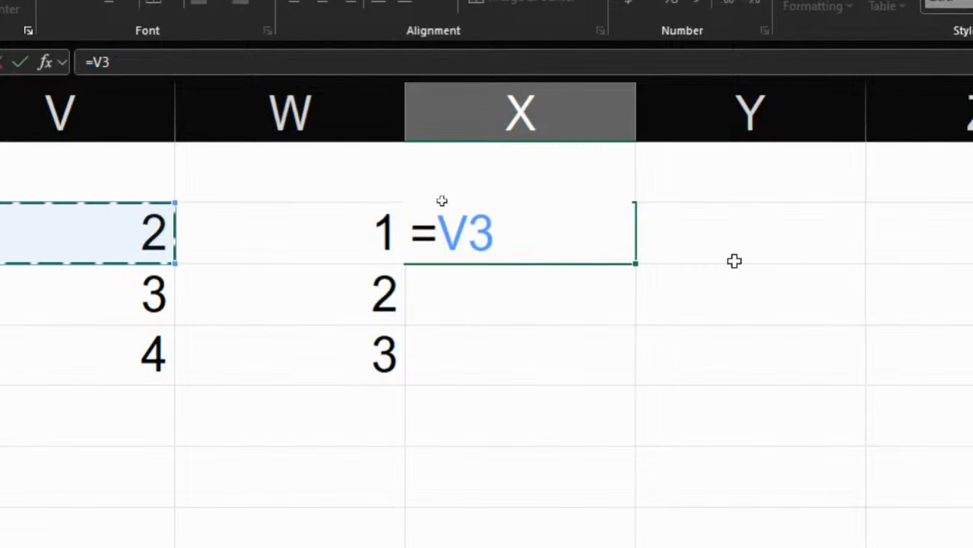
text(+)
key(Left)
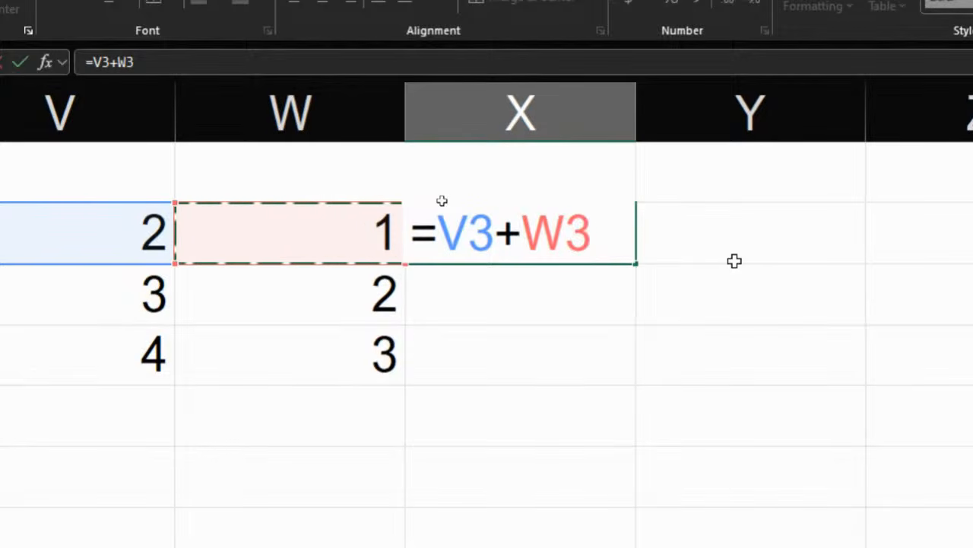
key(Return)
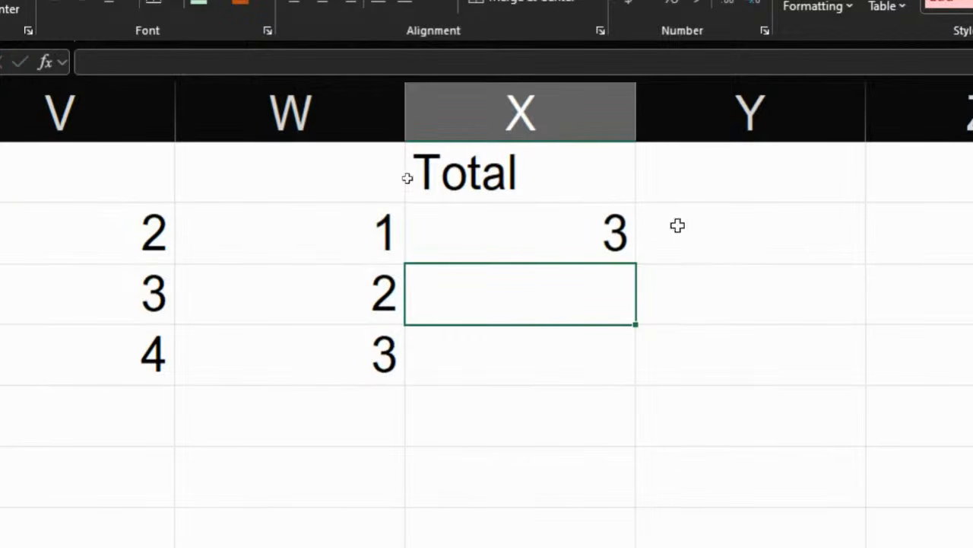
Fill the Total formula from X3 down to X4 and compare the cell references in both formulas
click(598, 238)
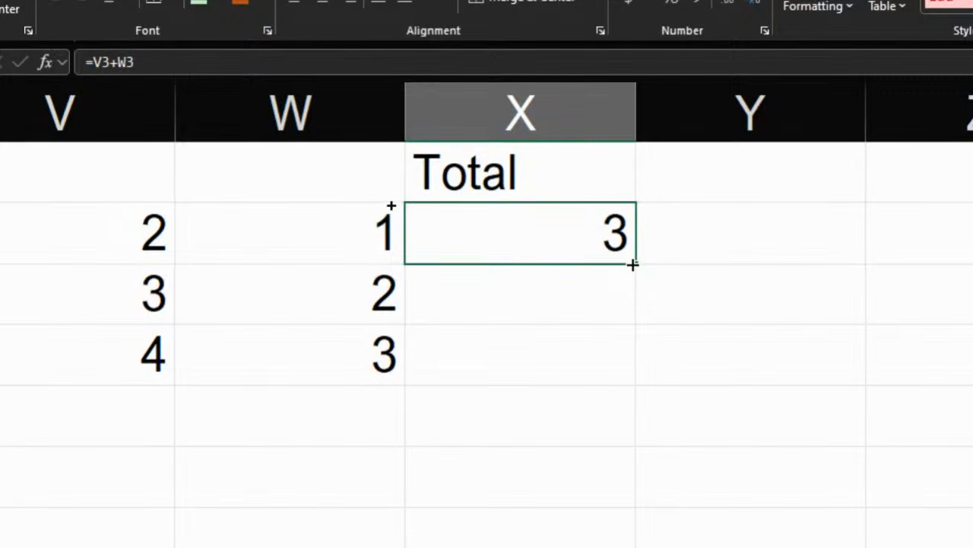
drag(633, 264, 628, 304)
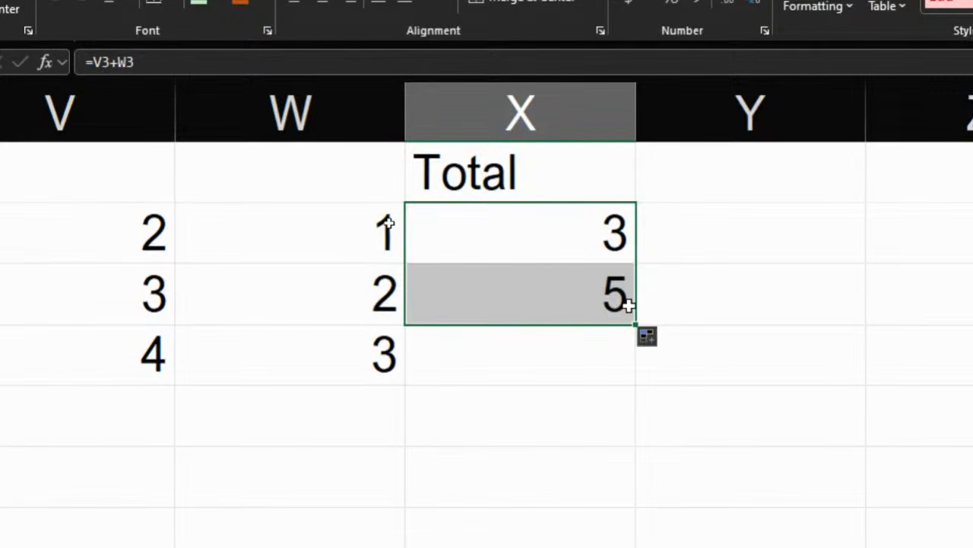
click(581, 306)
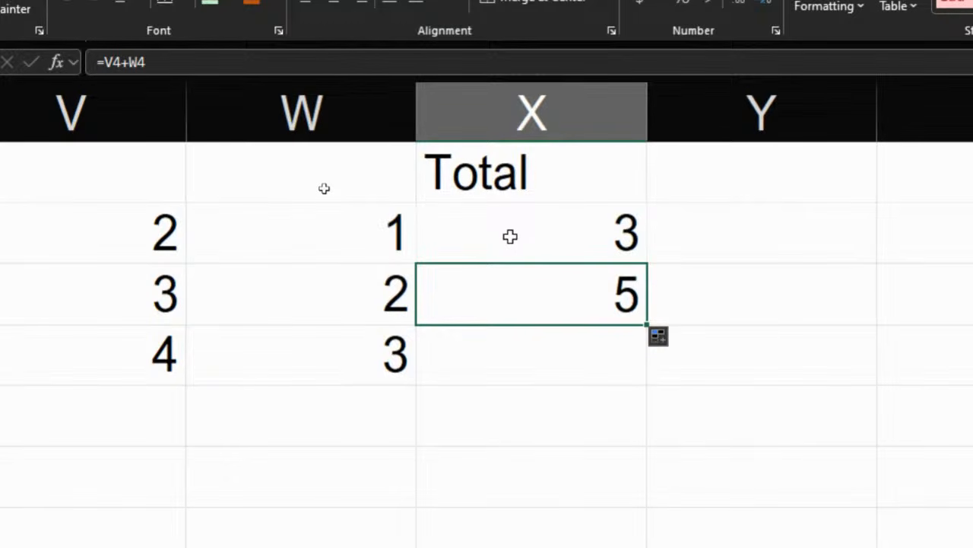
click(551, 241)
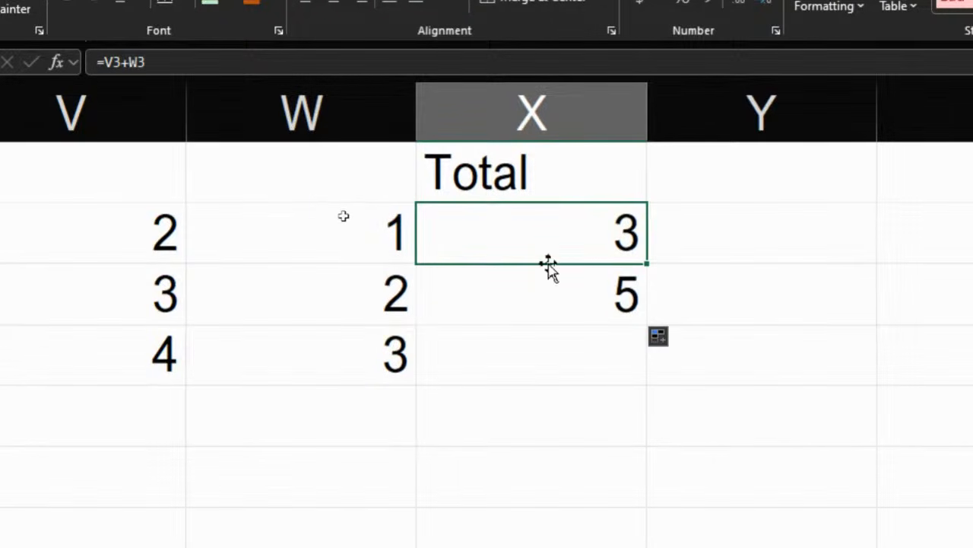
click(718, 237)
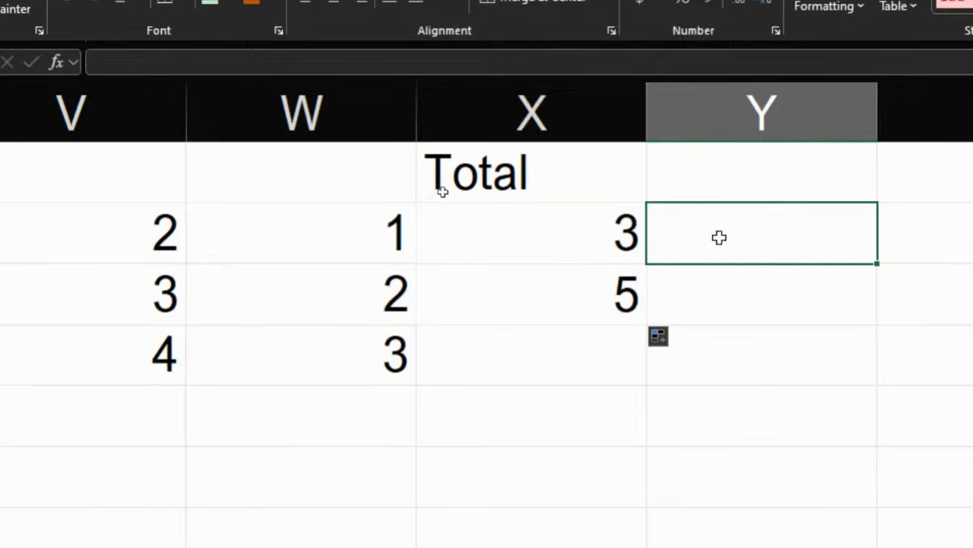
click(556, 231)
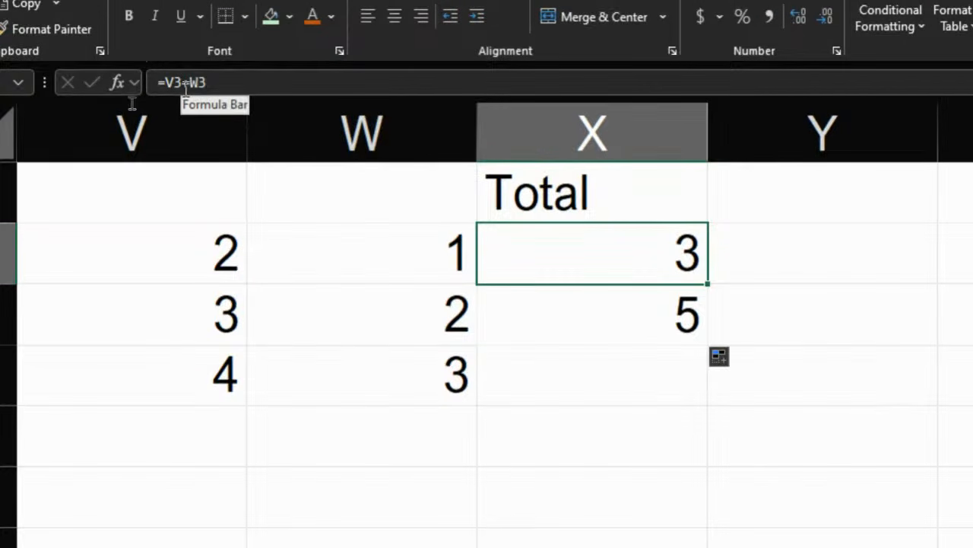
Enter =FORMULATEXT(X3) in Y3 to show the first Total formula as text
click(781, 255)
scroll(780, 255, right, 2)
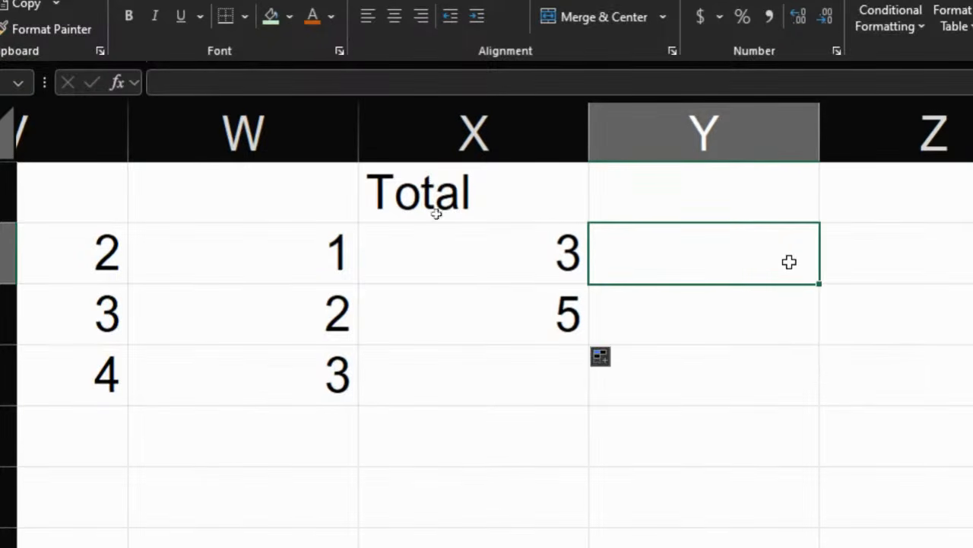
text(=)
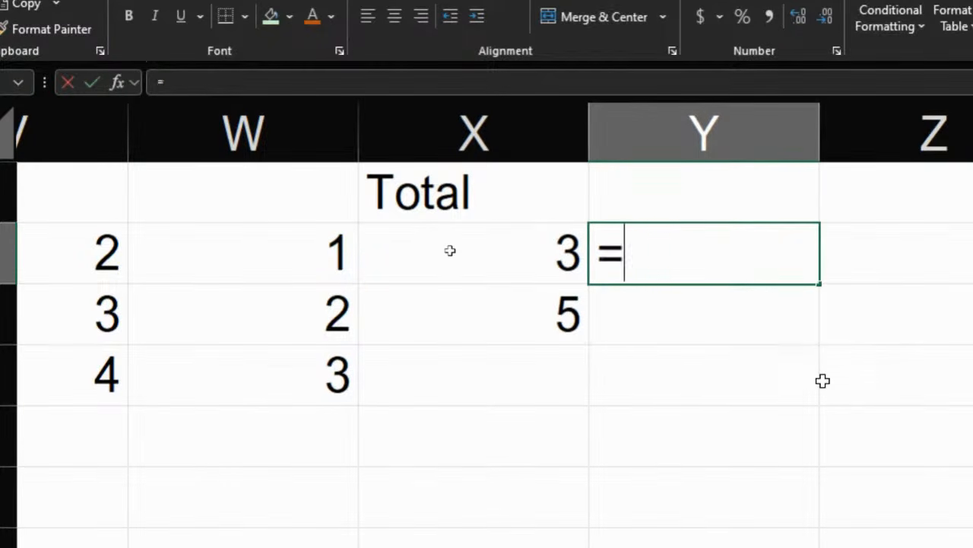
text(form)
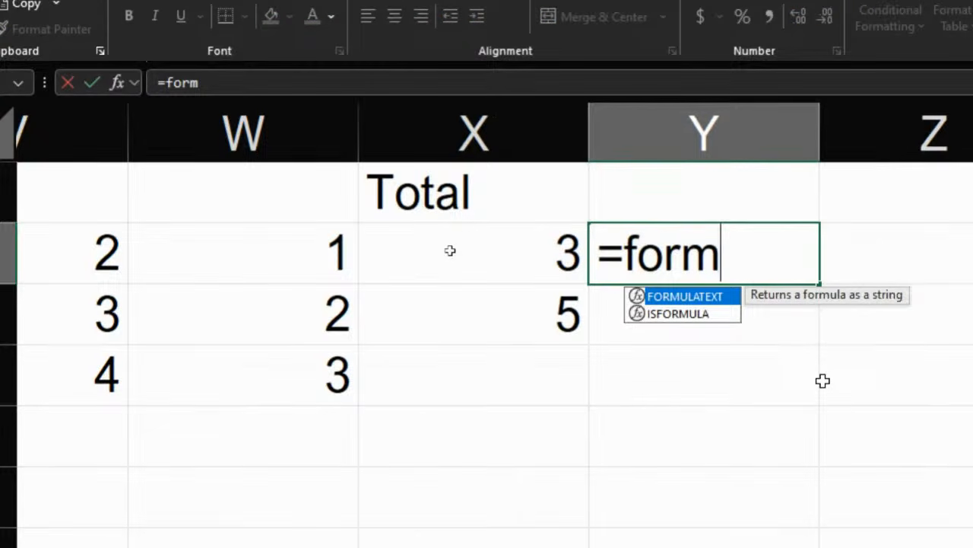
key(Tab)
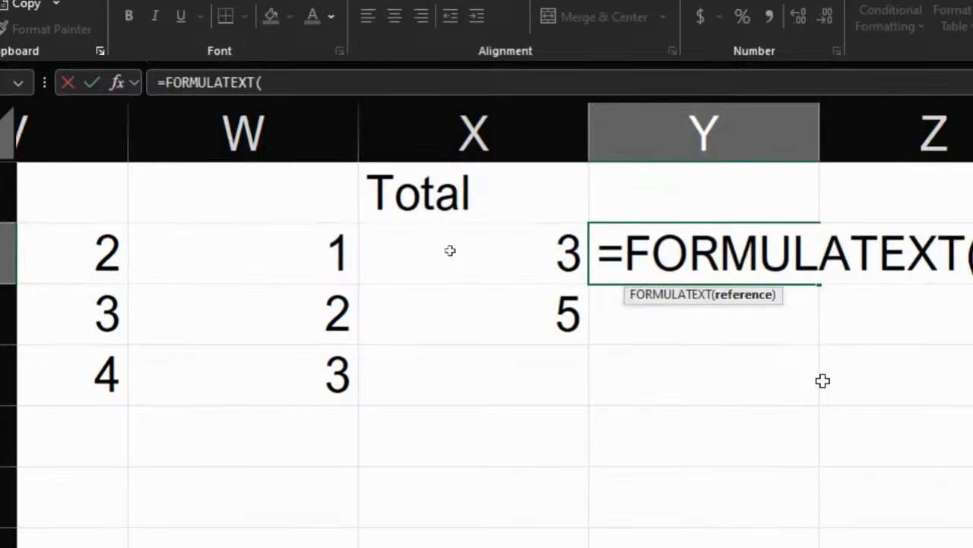
click(251, 252)
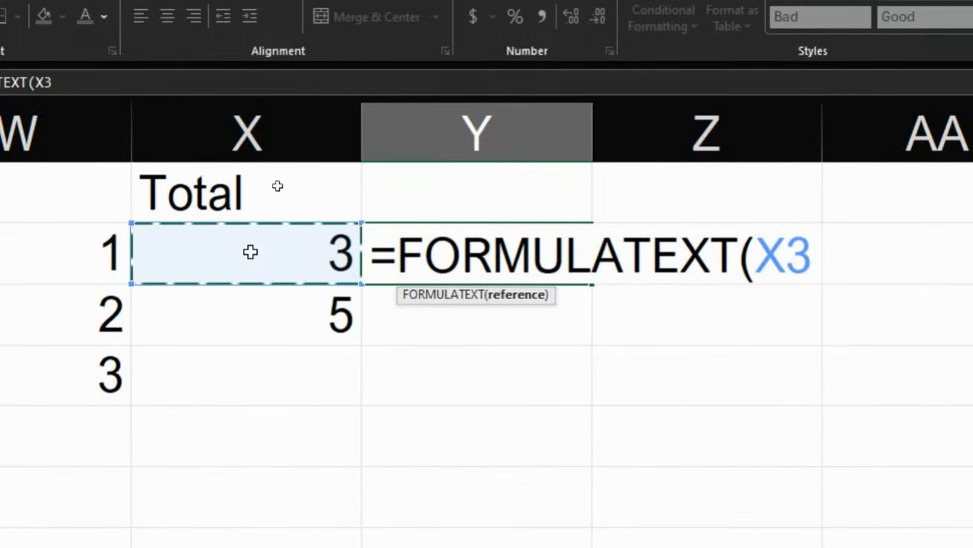
key(Return)
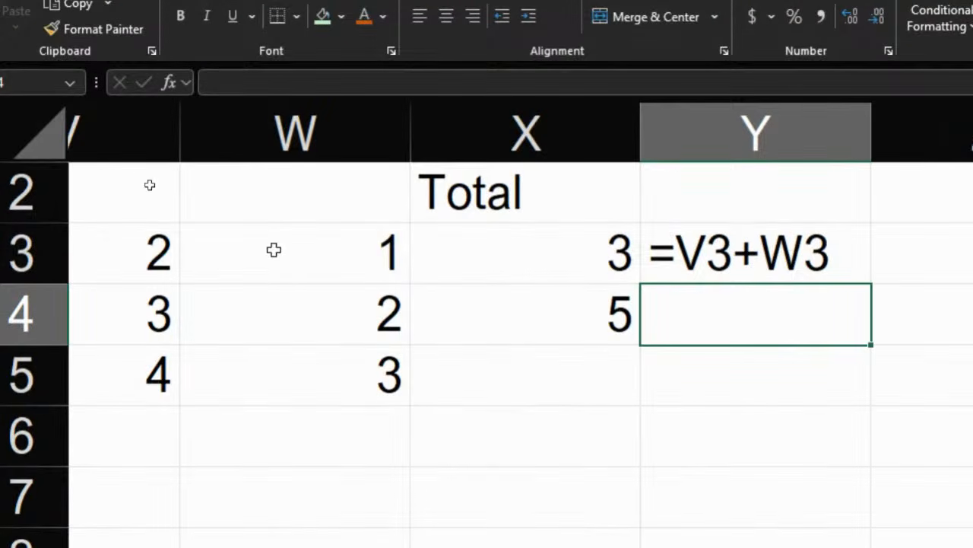
Autofit the widths of columns V and W to their sample numbers
scroll(274, 250, down, 2)
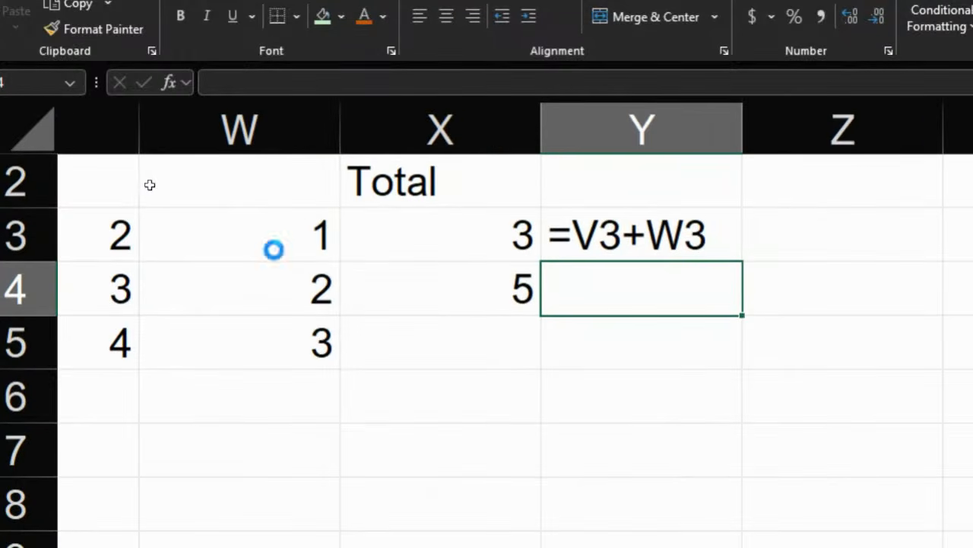
click(118, 221)
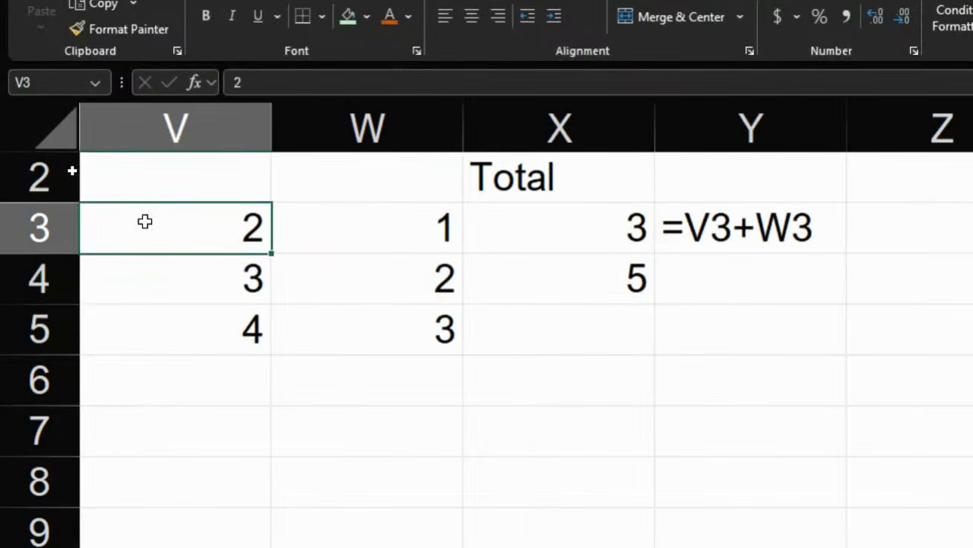
key(Left)
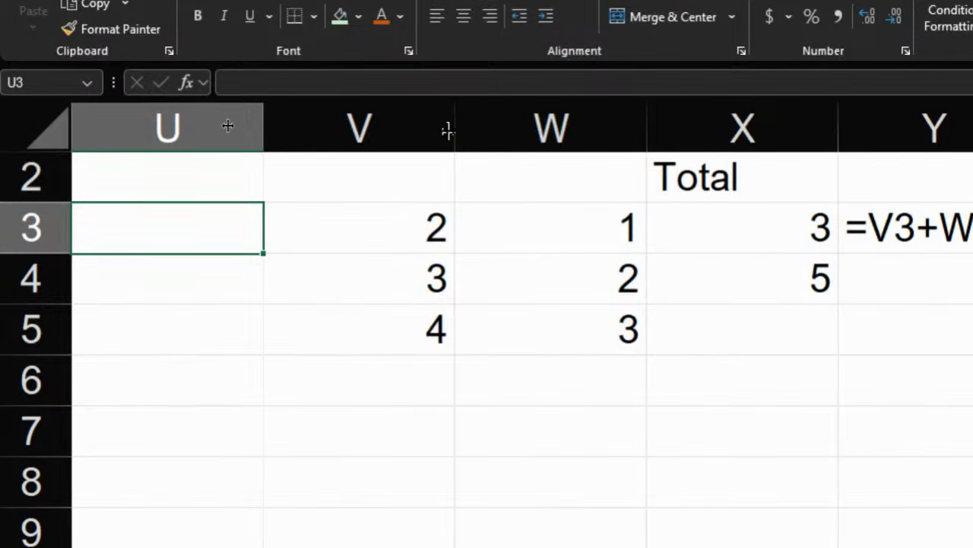
double_click(448, 131)
drag(484, 125, 485, 126)
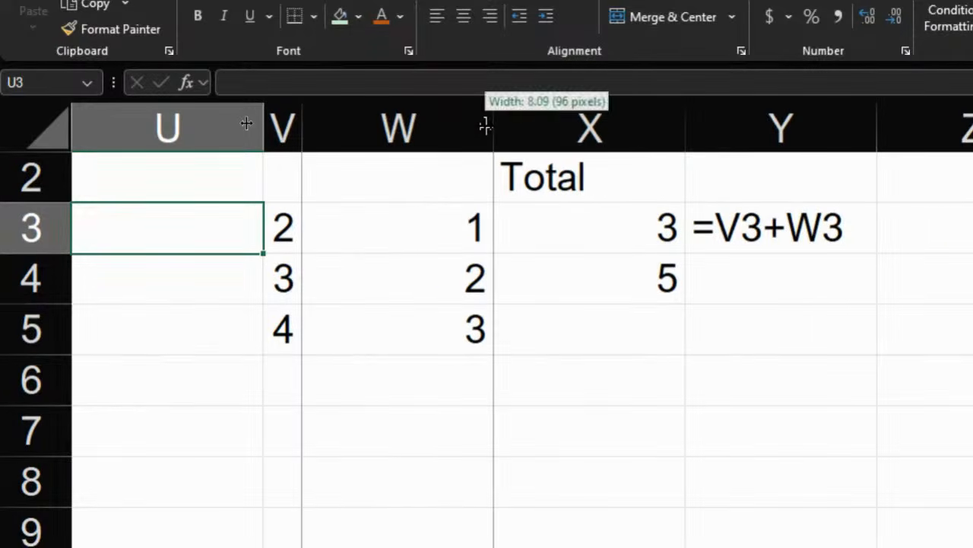
double_click(485, 126)
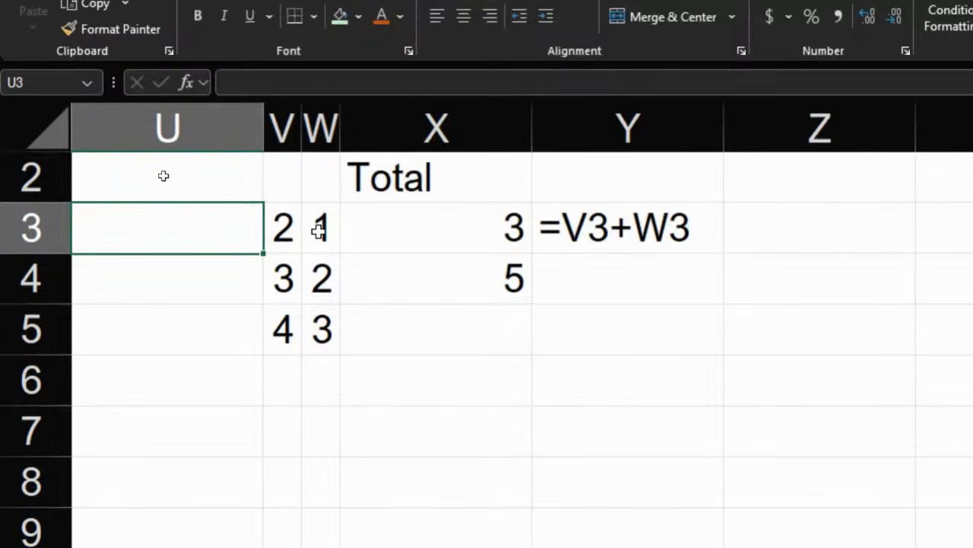
Copy the FORMULATEXT formula from Y3 down into Y4, beside the second total
click(604, 276)
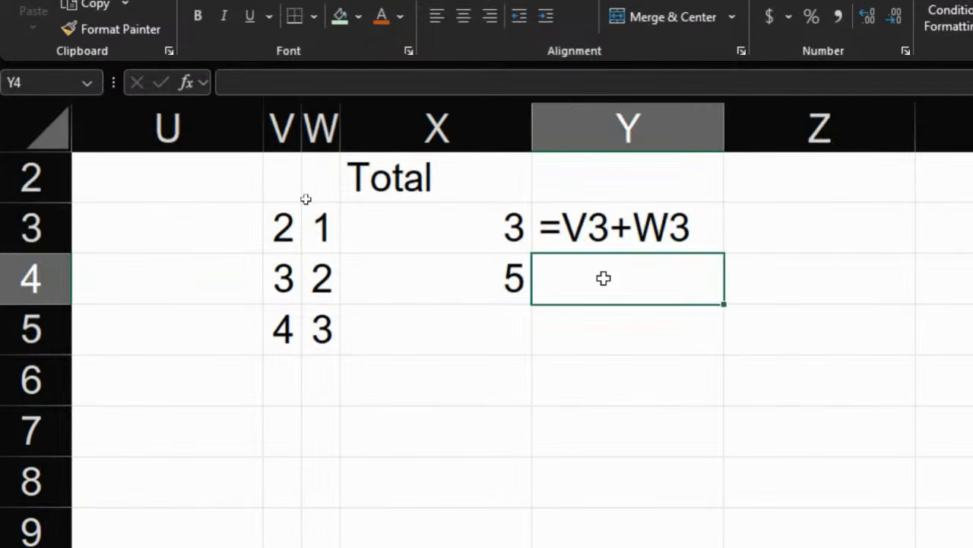
key(ctrl+d)
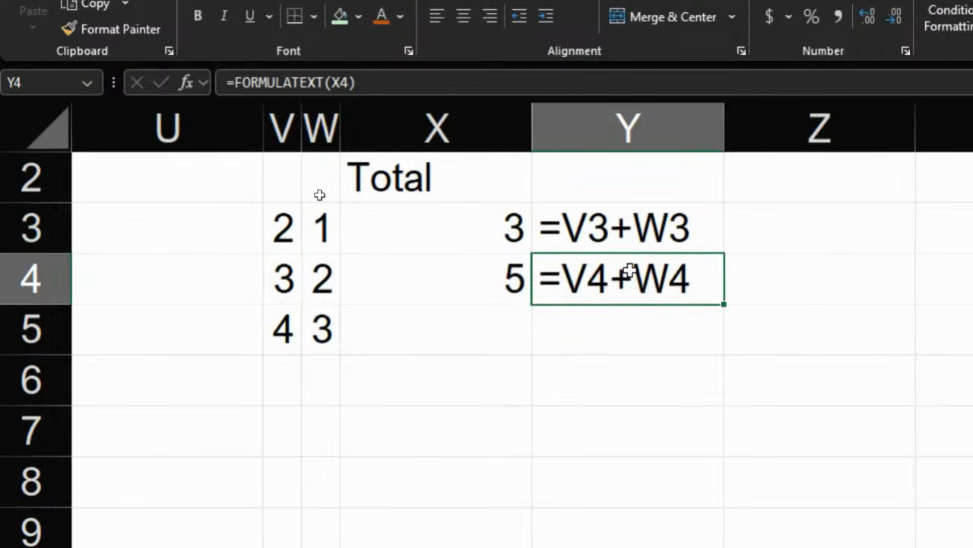
click(473, 293)
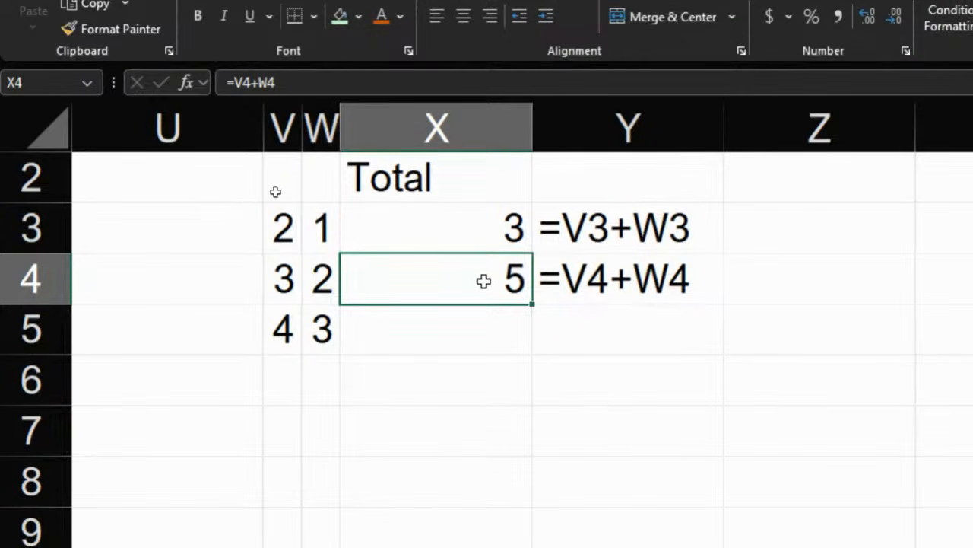
Examine how the formula texts in Y3 and Y4 relate to the totals and the sample numbers in columns V and W
click(607, 232)
drag(610, 245, 610, 263)
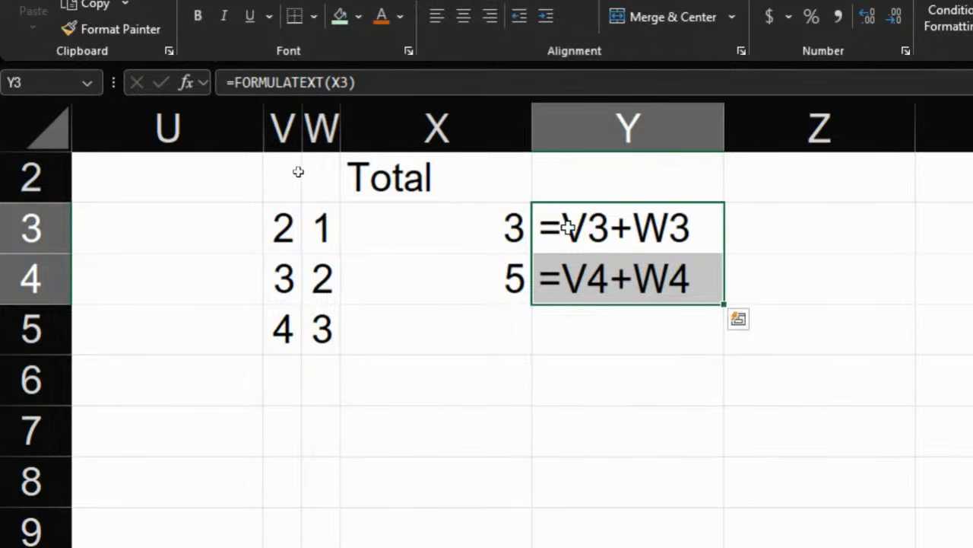
click(593, 225)
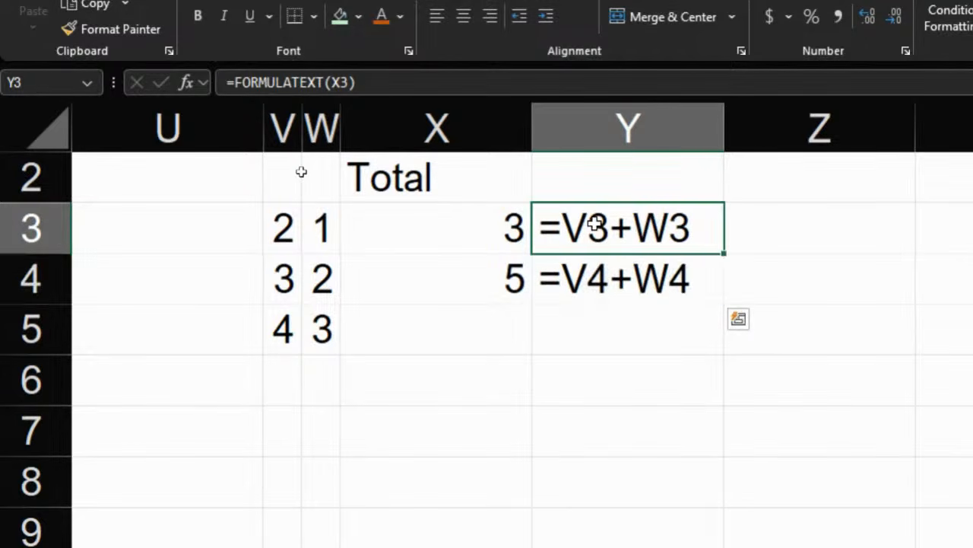
click(463, 225)
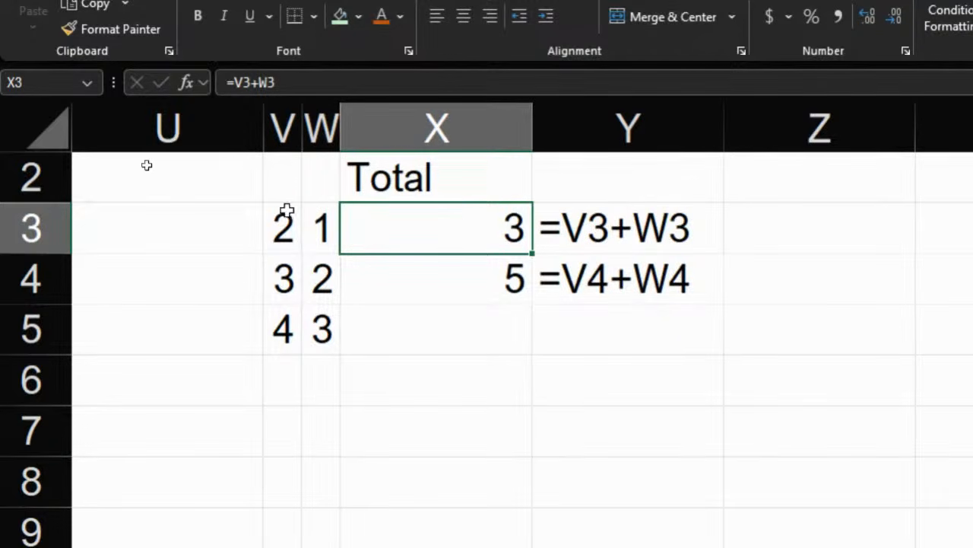
click(287, 223)
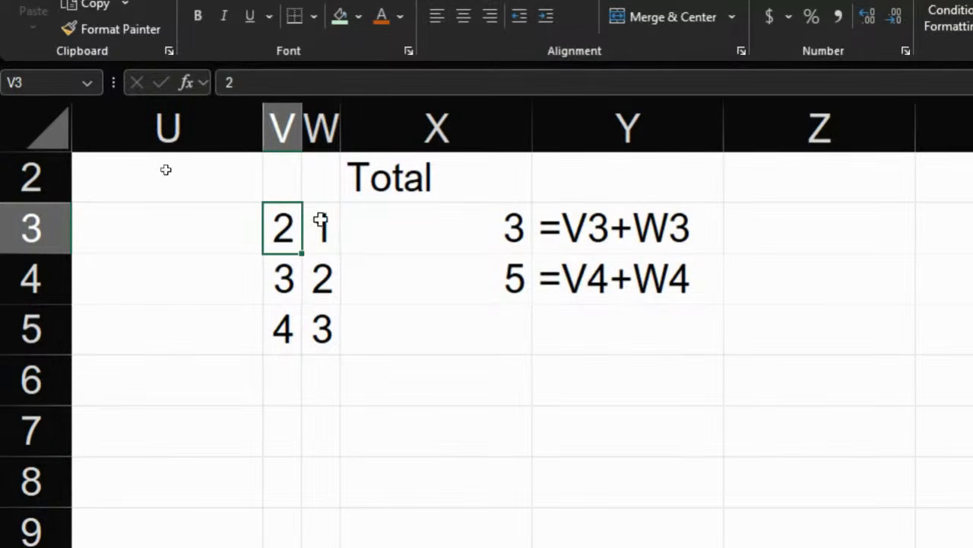
click(323, 226)
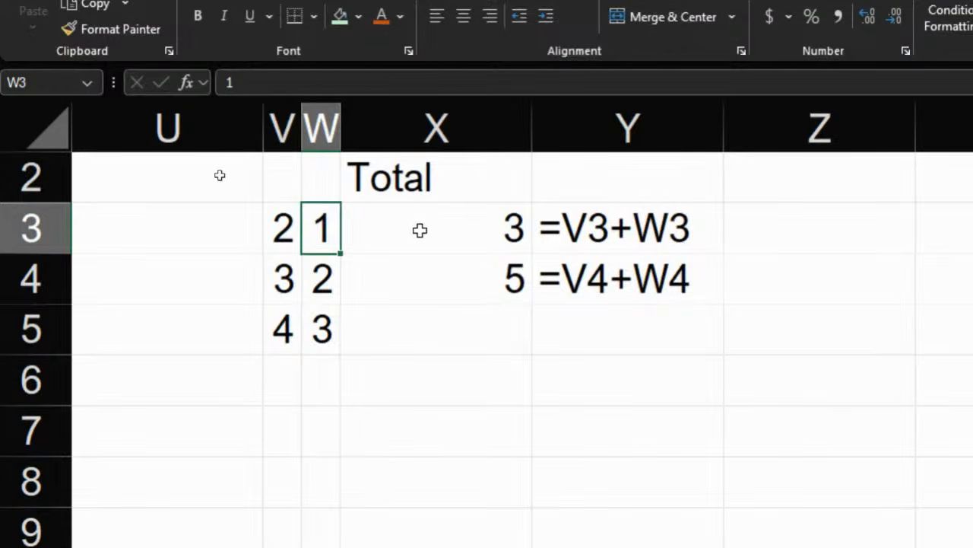
click(465, 237)
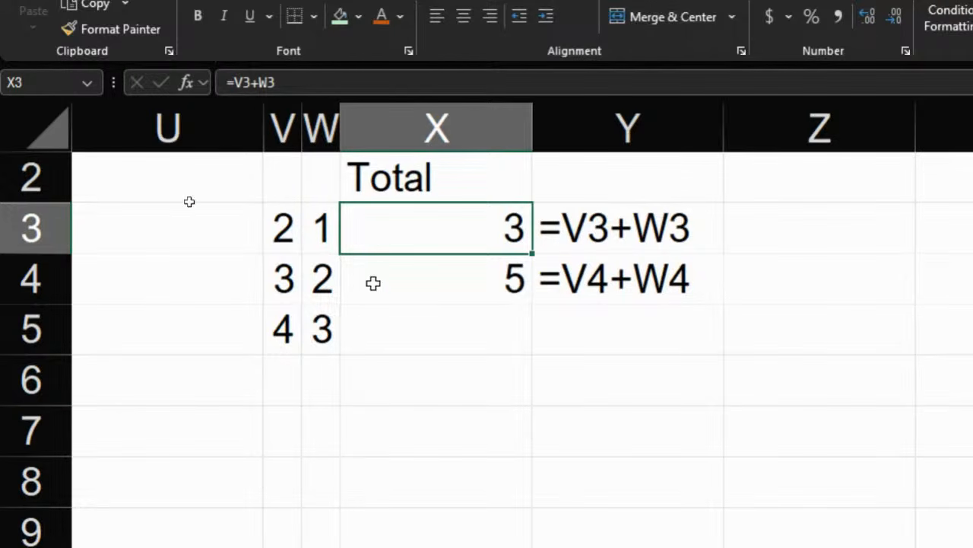
drag(279, 276, 308, 275)
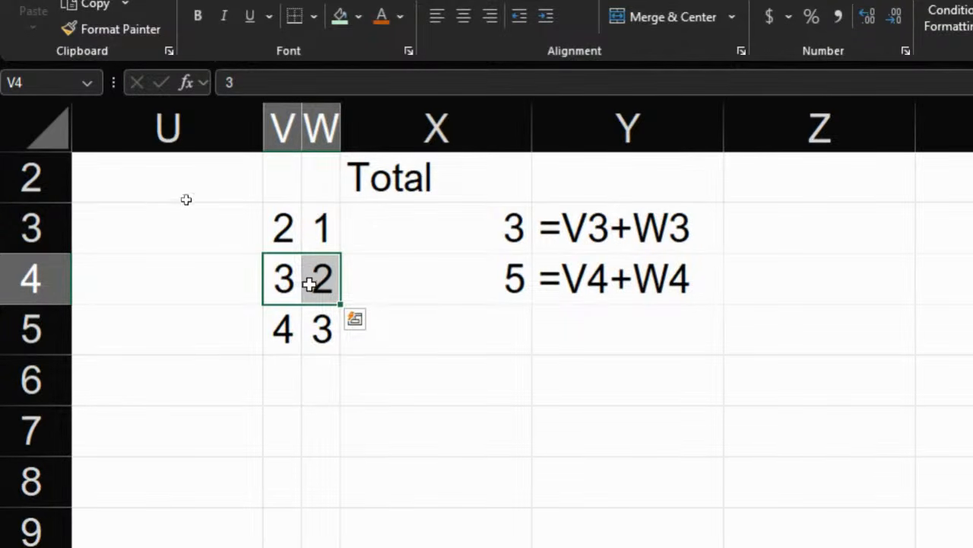
Fill the Total formula from X4 down to X5, copy the formula text into Y5, and select totals X3 to X5
click(469, 279)
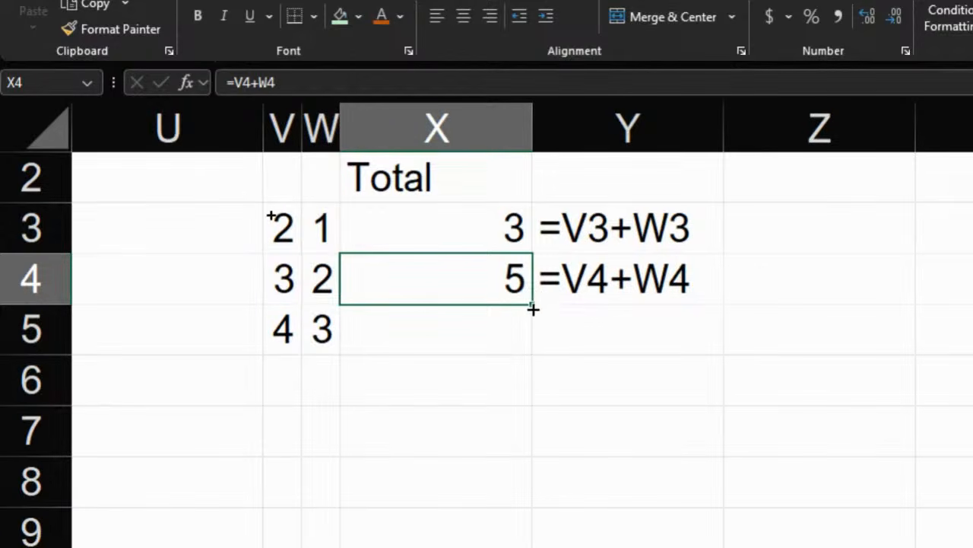
drag(533, 305, 532, 334)
click(470, 335)
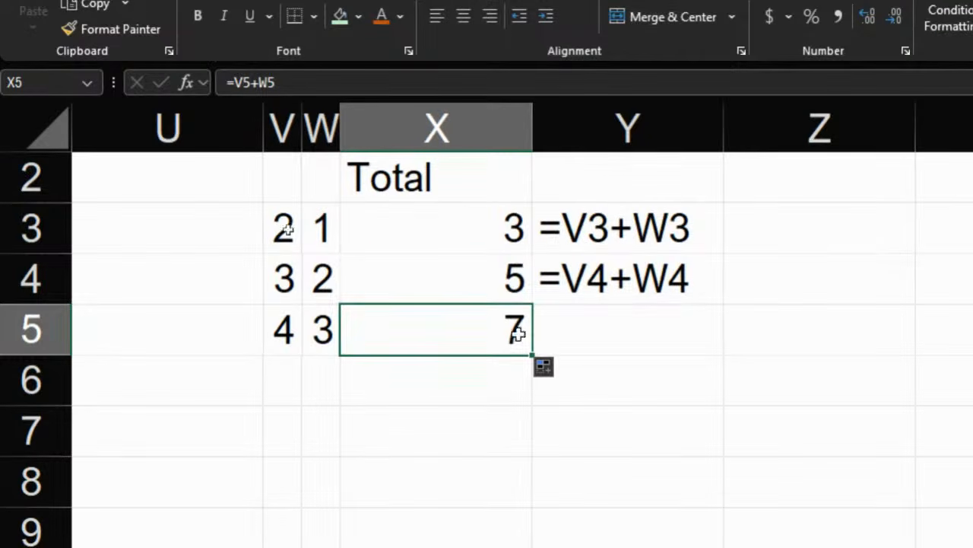
click(575, 340)
key(ctrl+d)
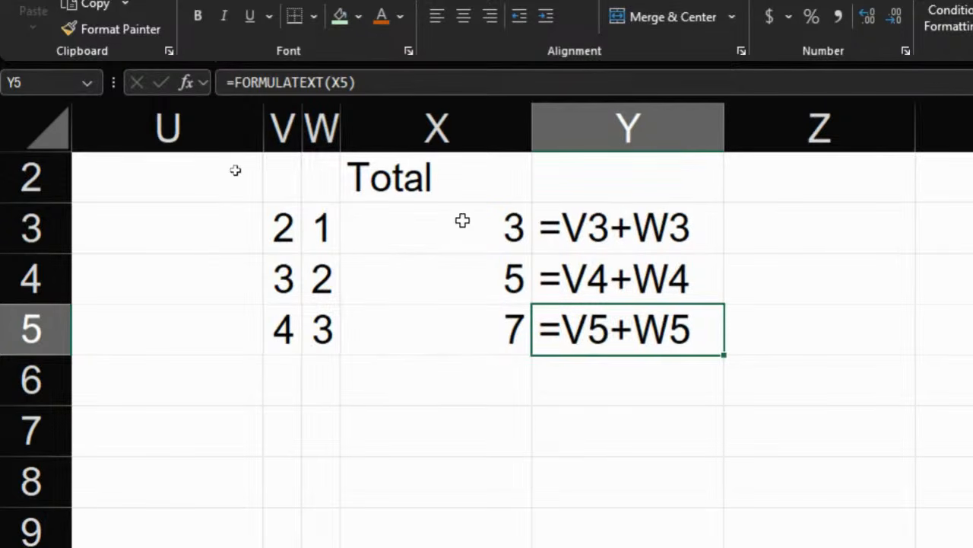
drag(462, 220, 463, 311)
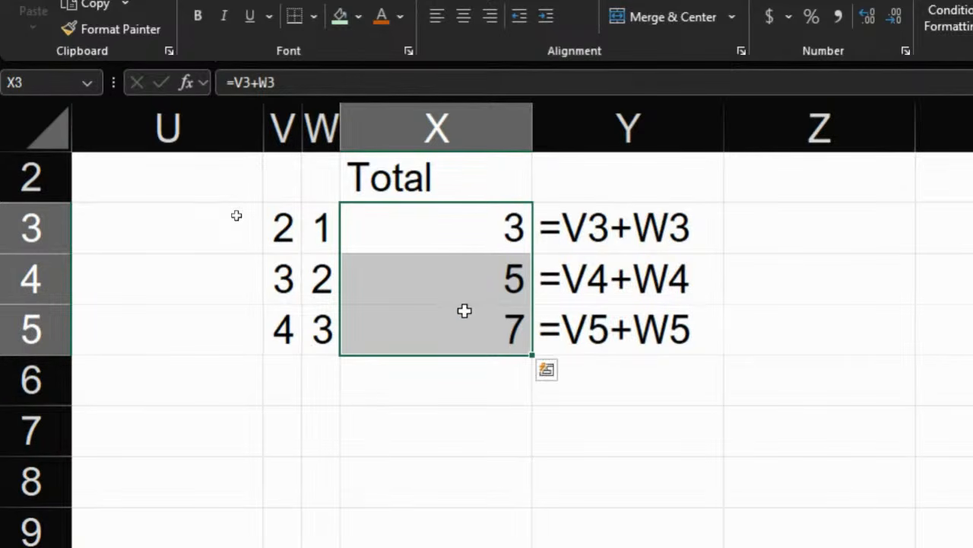
Compare the totals in X3 to X5 with the sample numbers in V and W and the formula texts in column Y
drag(280, 224, 317, 312)
click(445, 247)
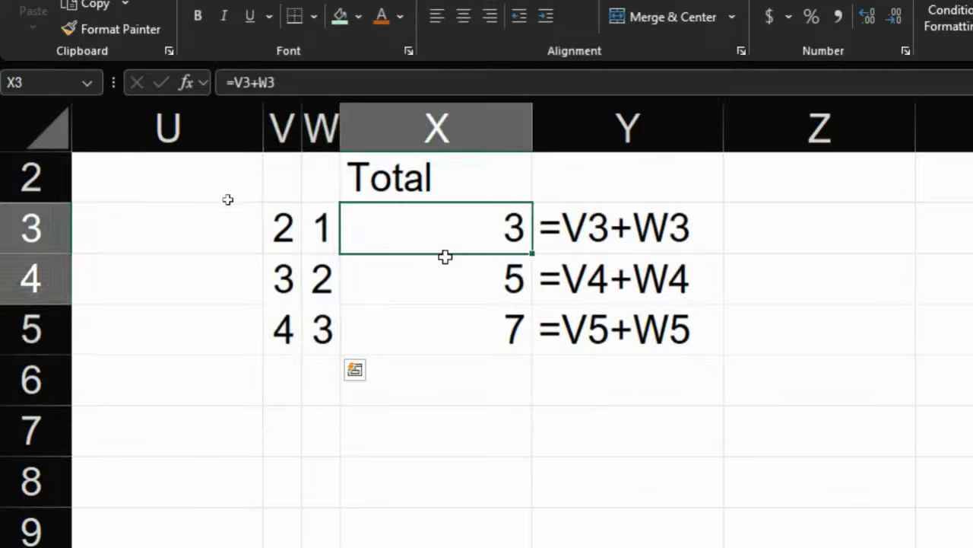
drag(445, 256, 445, 316)
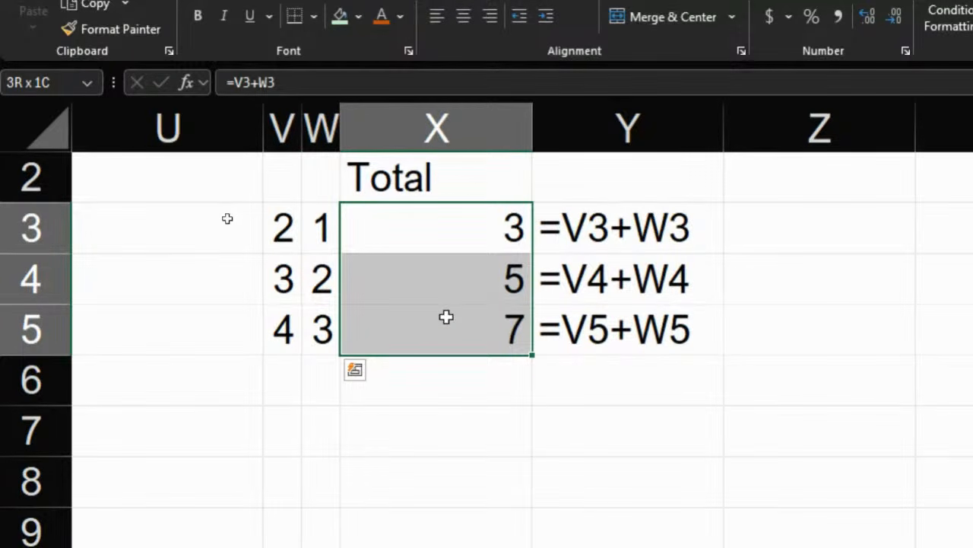
drag(446, 316, 446, 316)
drag(291, 239, 322, 279)
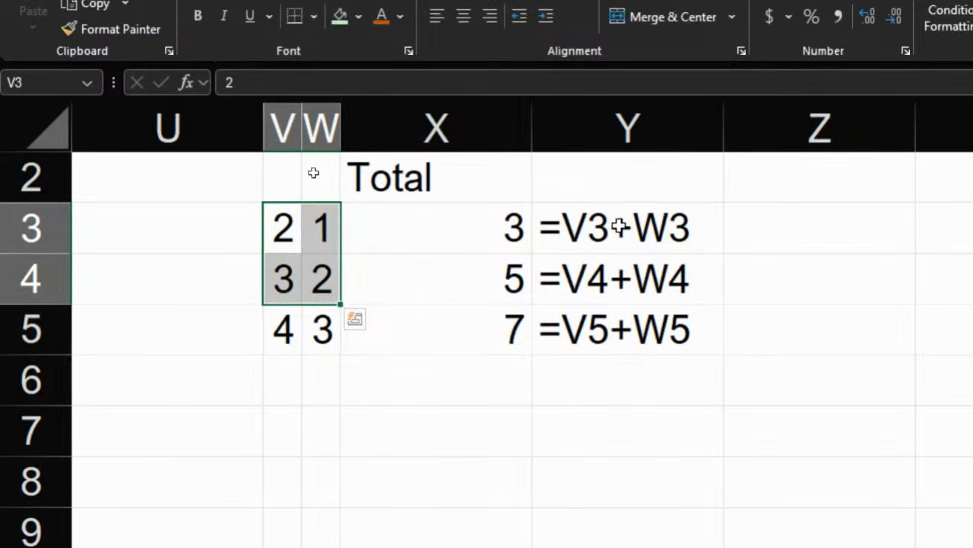
drag(619, 226, 616, 264)
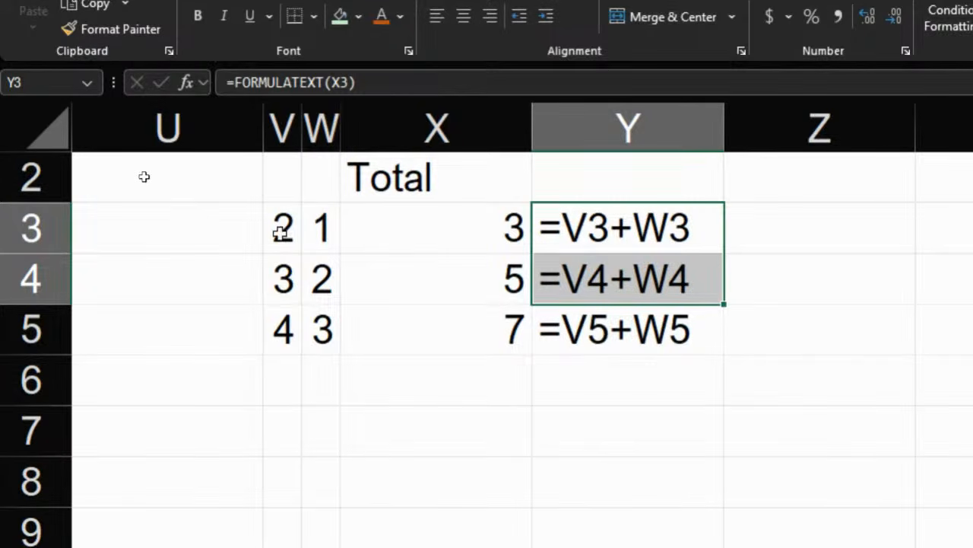
drag(278, 326, 320, 329)
click(660, 233)
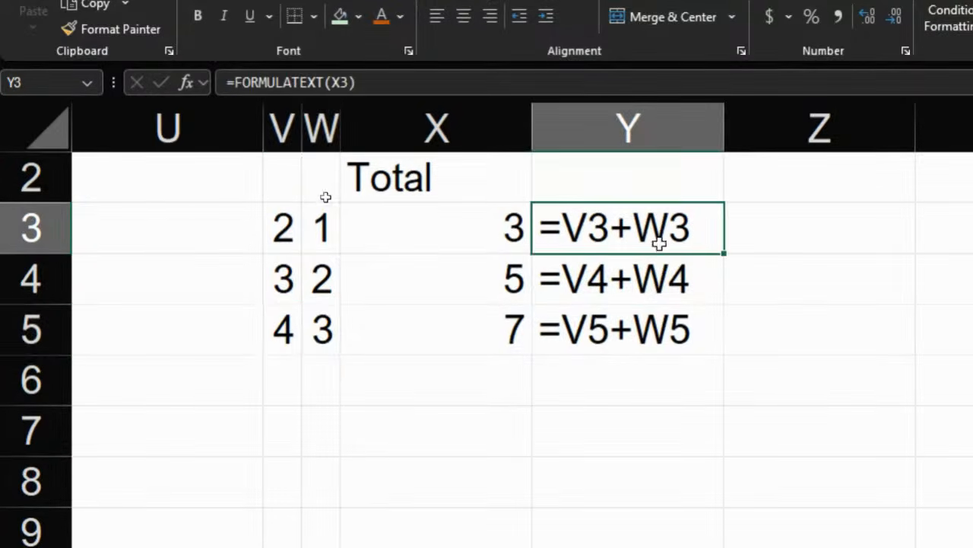
click(627, 337)
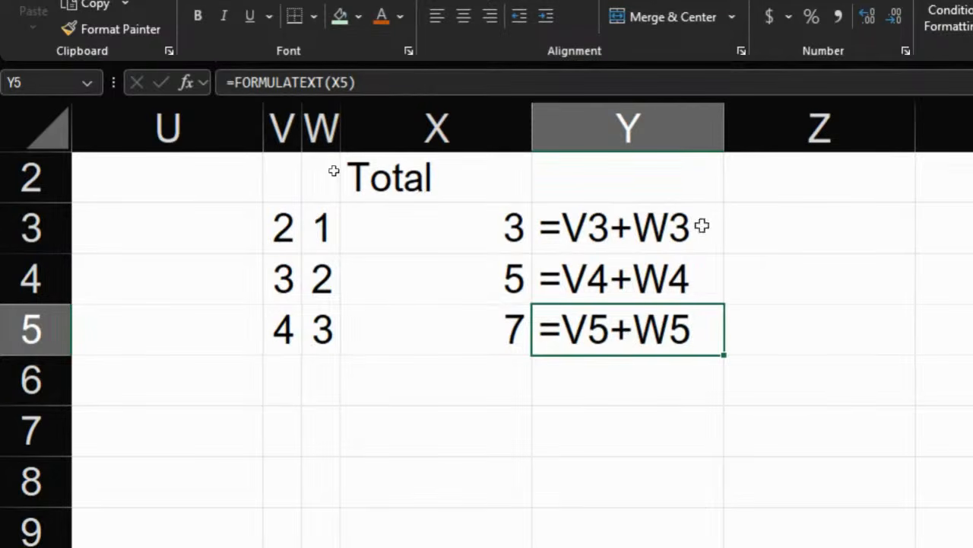
click(657, 217)
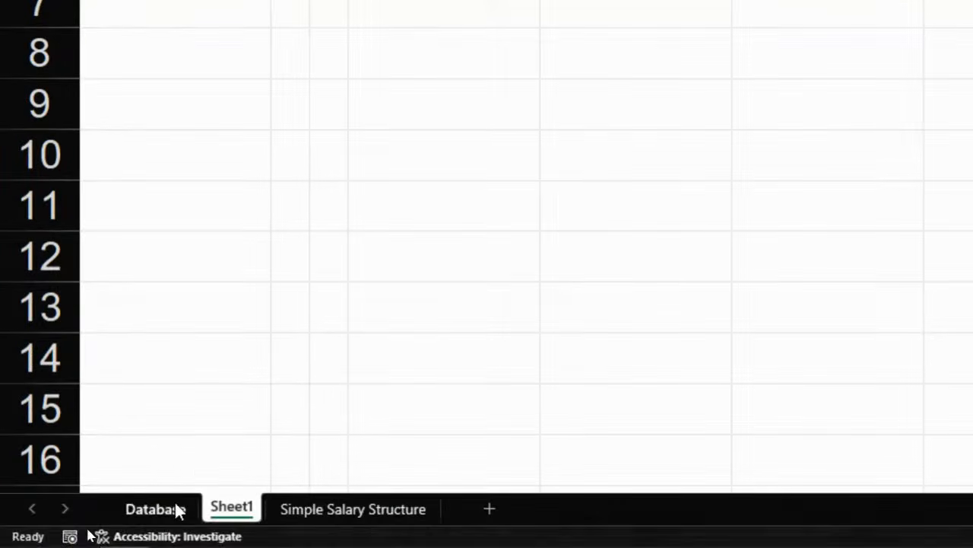
On the Database sheet, examine the lookup value references in the Basic column's VLOOKUP formulas in F9 and F10
click(176, 507)
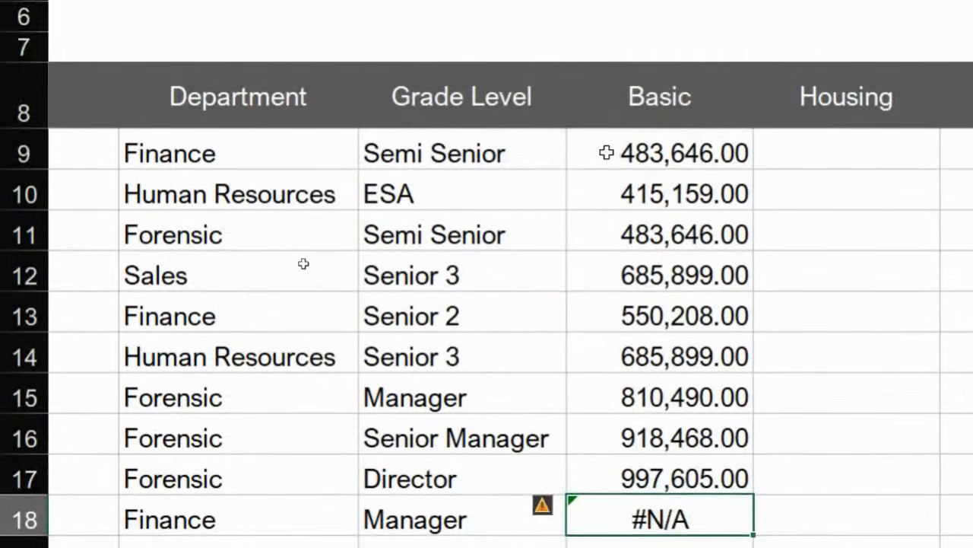
click(606, 152)
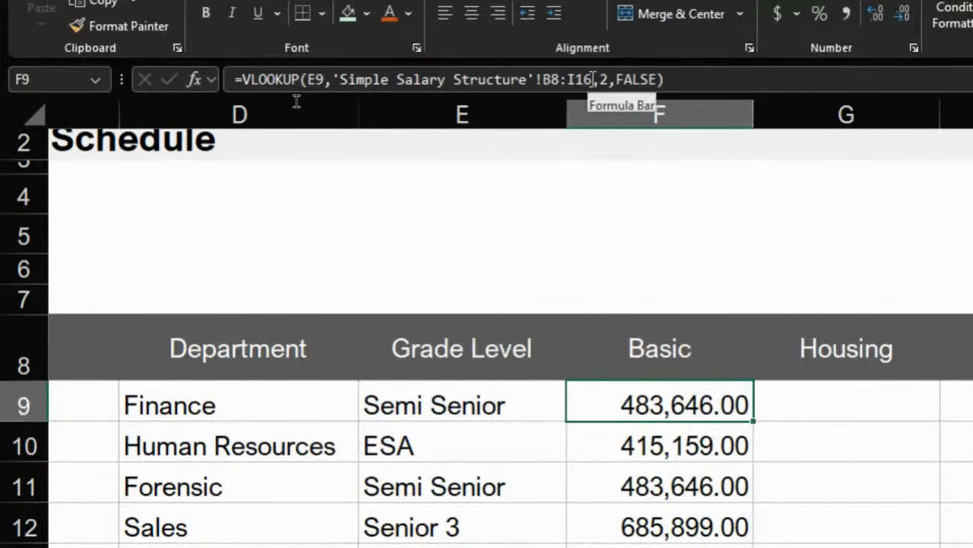
click(316, 69)
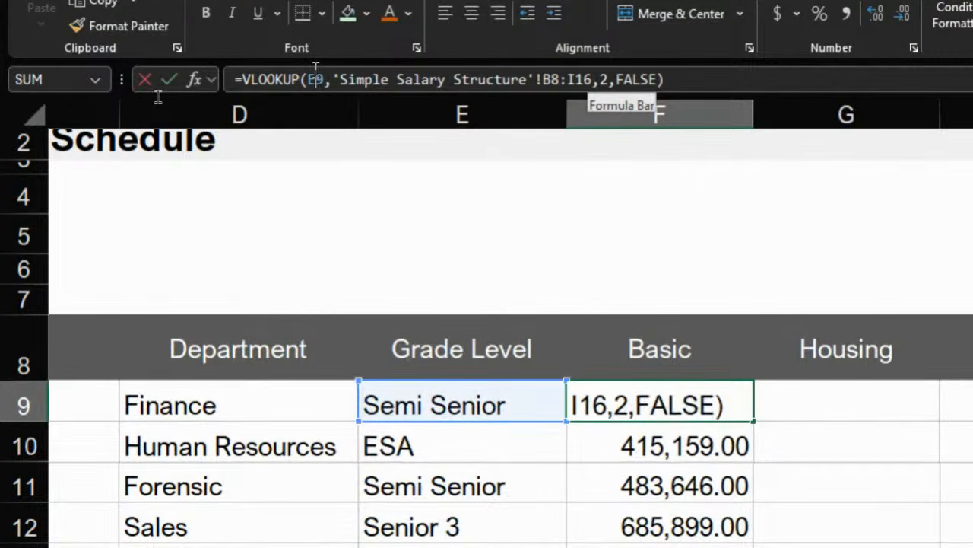
double_click(315, 69)
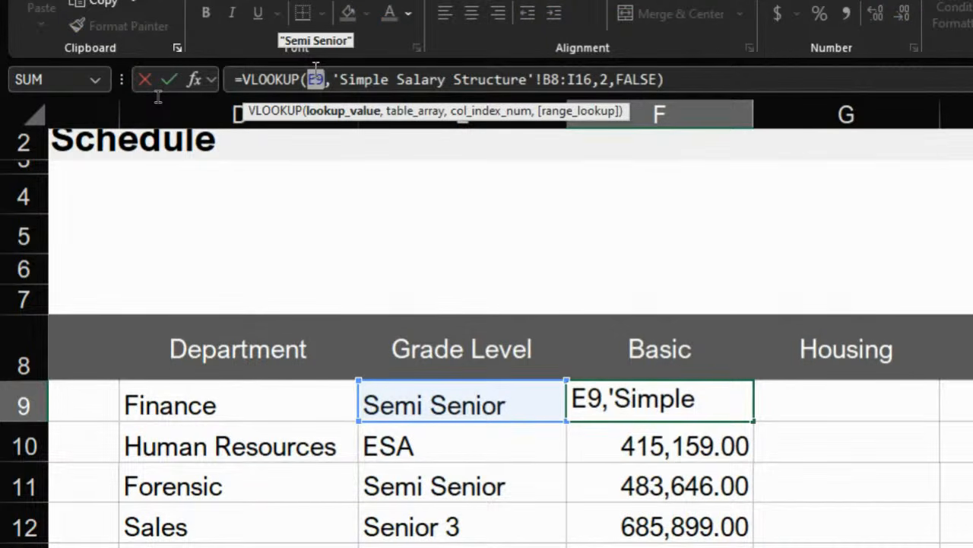
key(Escape)
click(672, 445)
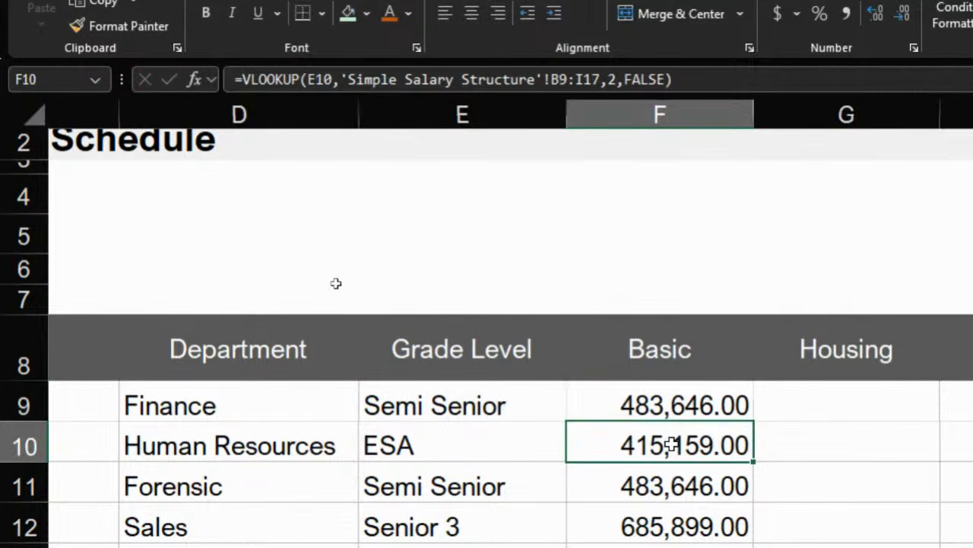
double_click(319, 79)
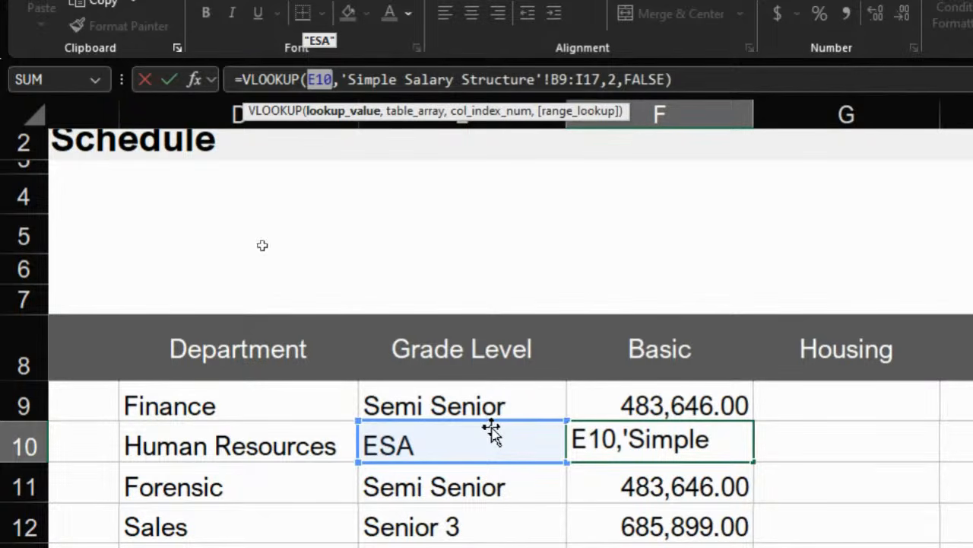
key(ctrl+Return)
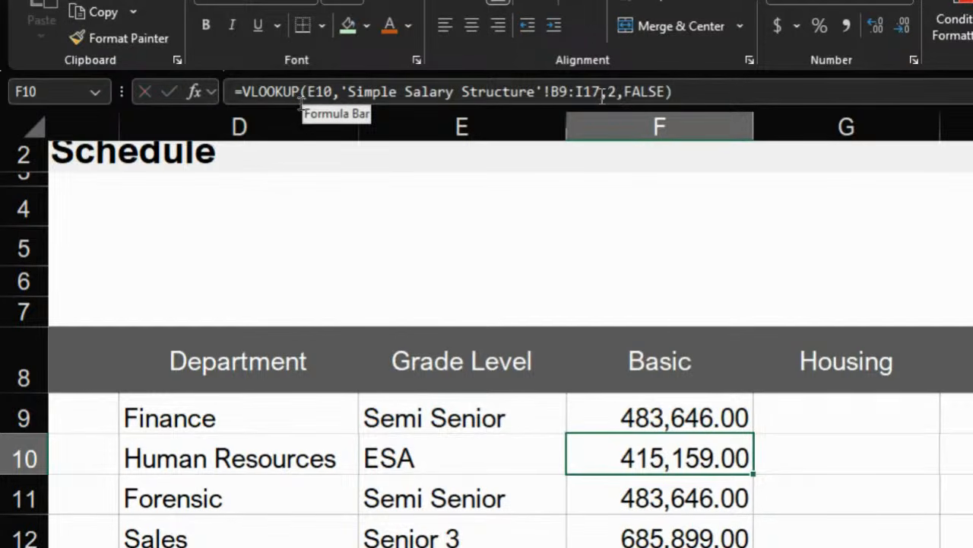
Examine the table array ranges in the VLOOKUP formulas in F10 and F11, and check the Simple Salary Structure sheet's rows
drag(601, 93, 535, 93)
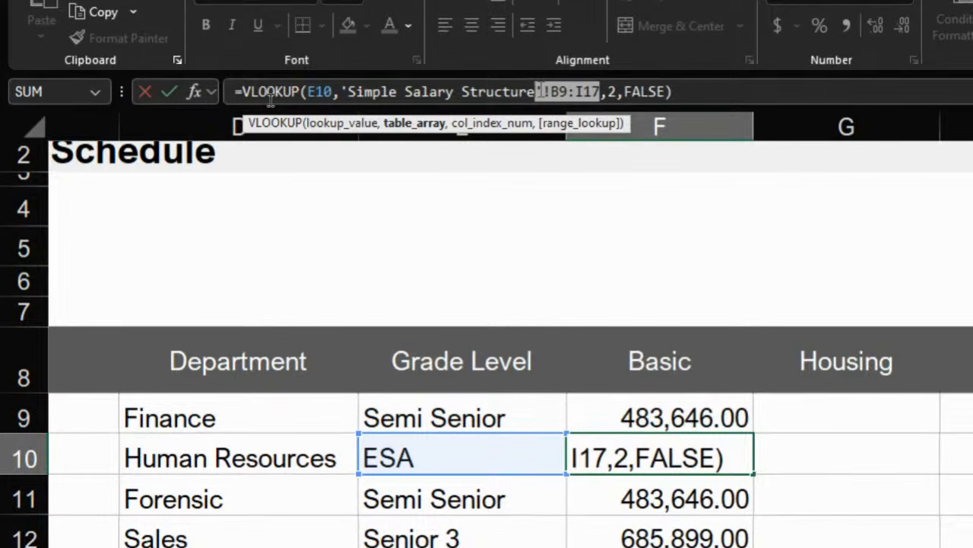
key(ctrl+Return)
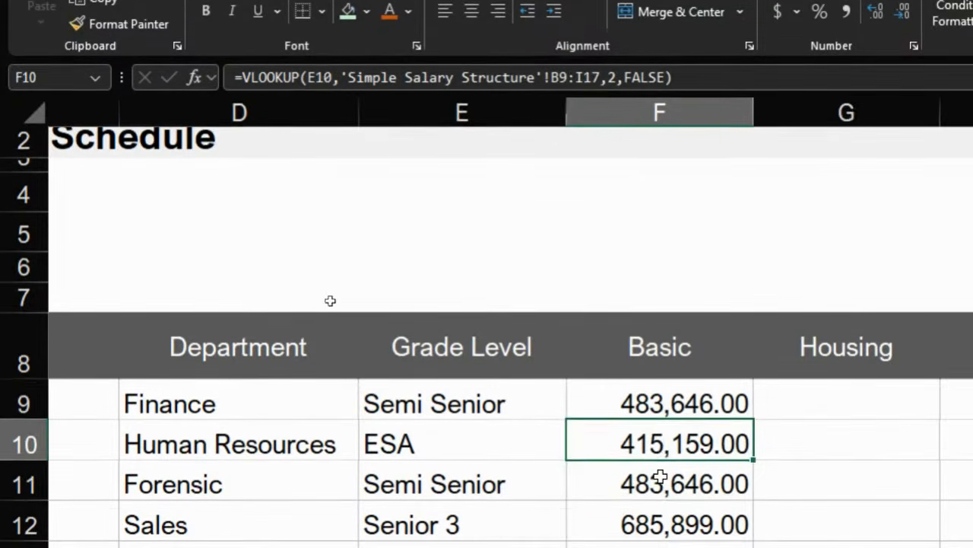
click(659, 498)
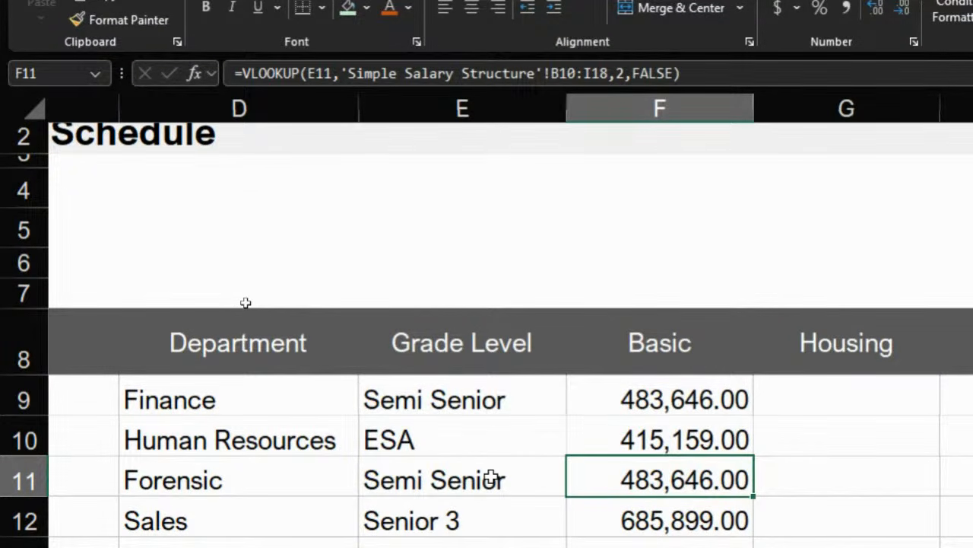
double_click(669, 482)
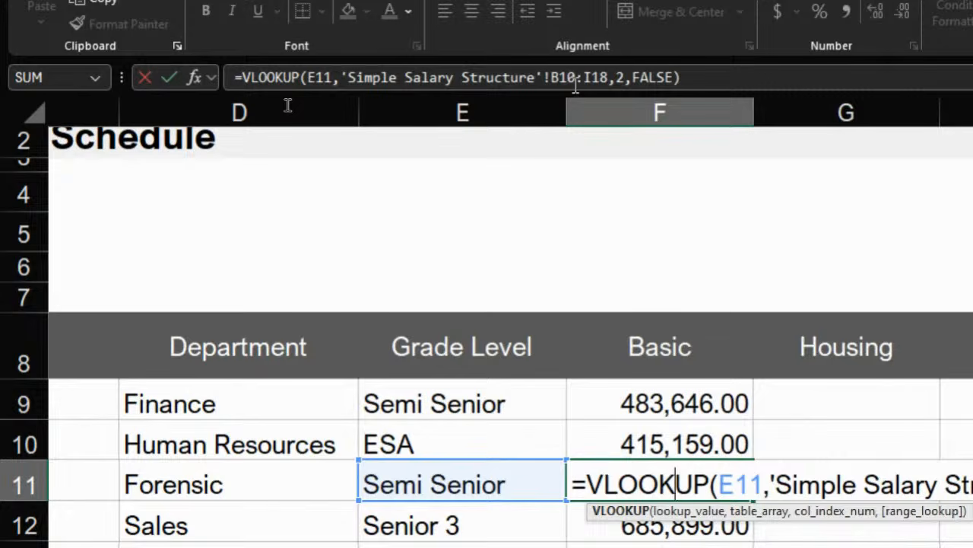
key(ctrl+Return)
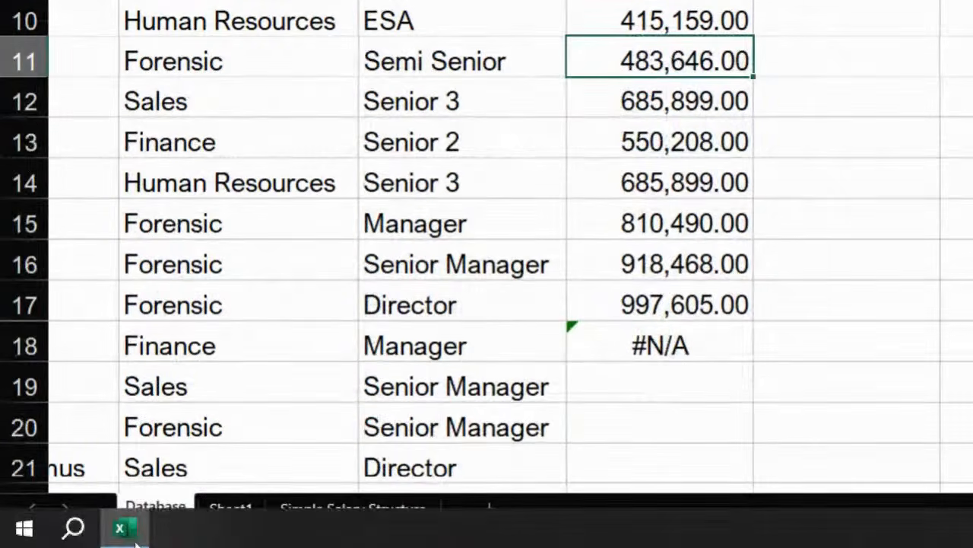
click(408, 509)
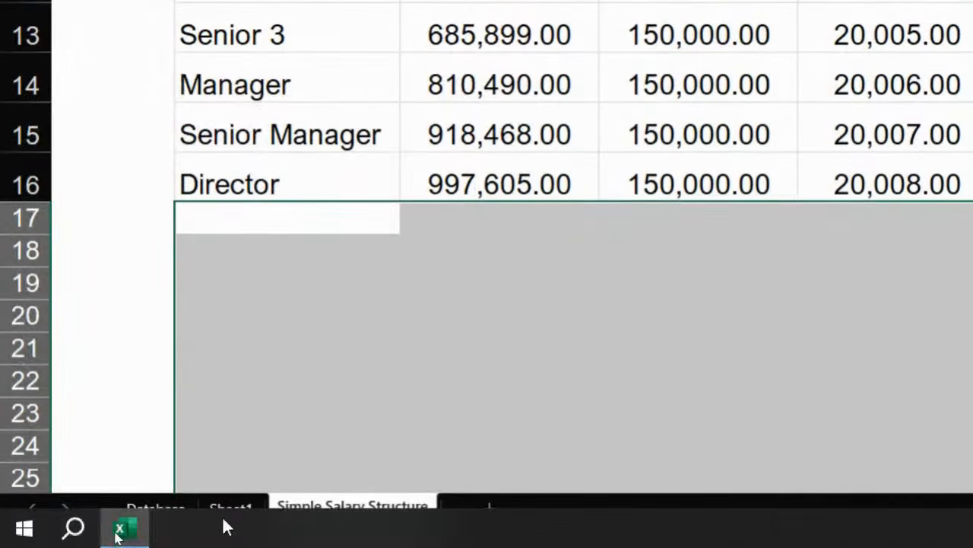
Return to Sheet1 and set the font colour of the Relative label in T5 to dark red
click(242, 504)
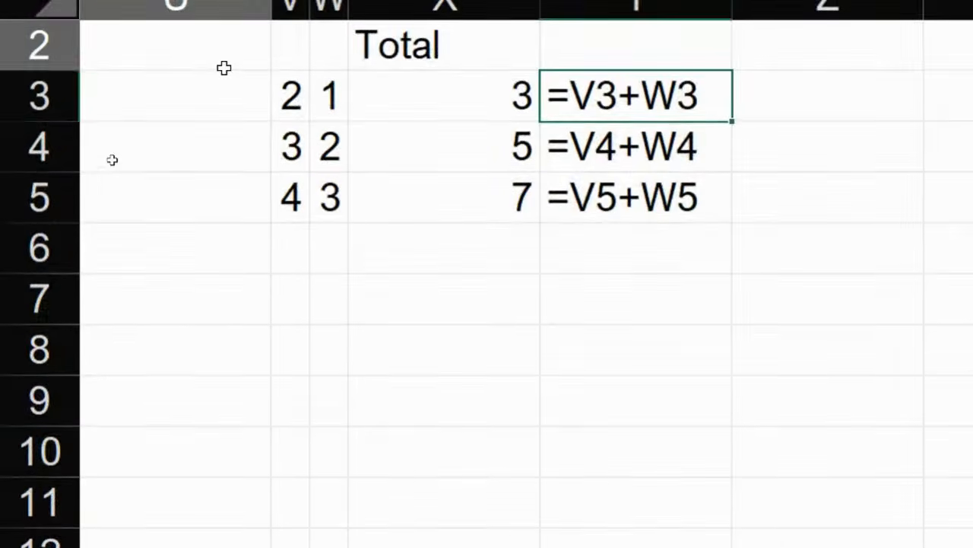
click(225, 67)
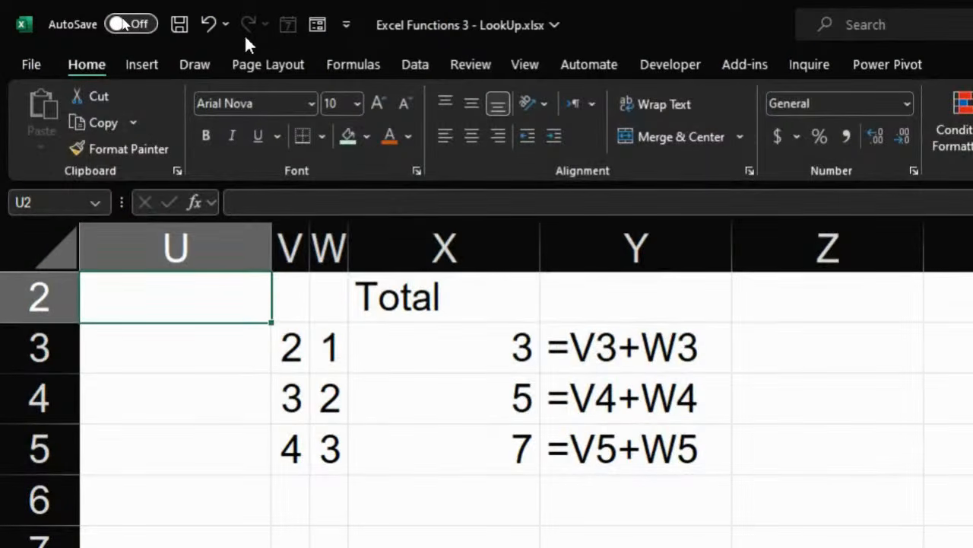
key(Left)
key(Left)
key(Left)
key(Right)
key(Right)
key(Down)
key(Down)
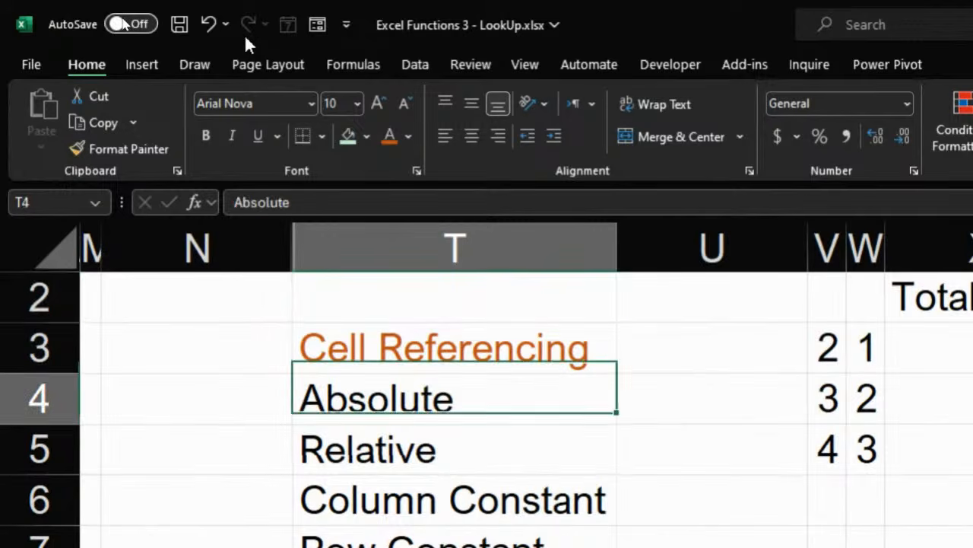
key(Down)
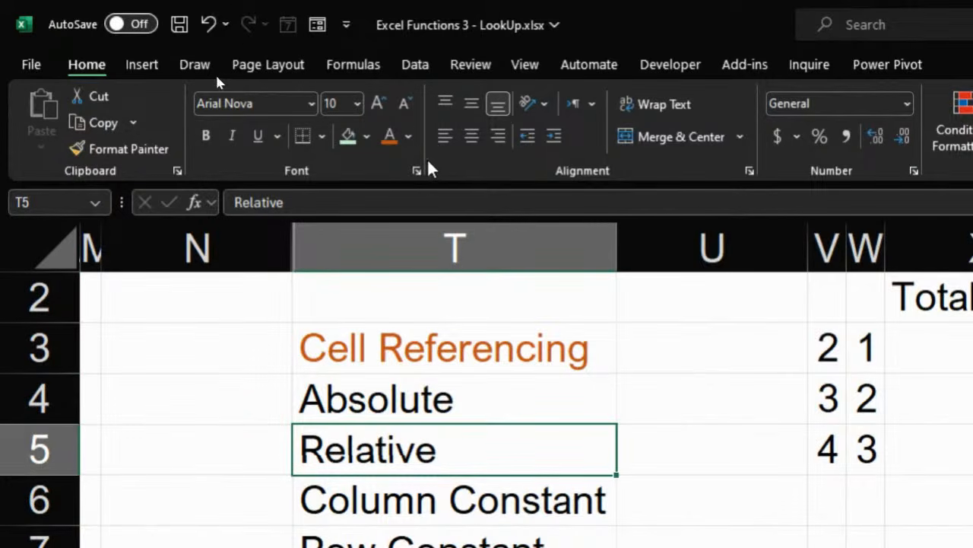
click(410, 136)
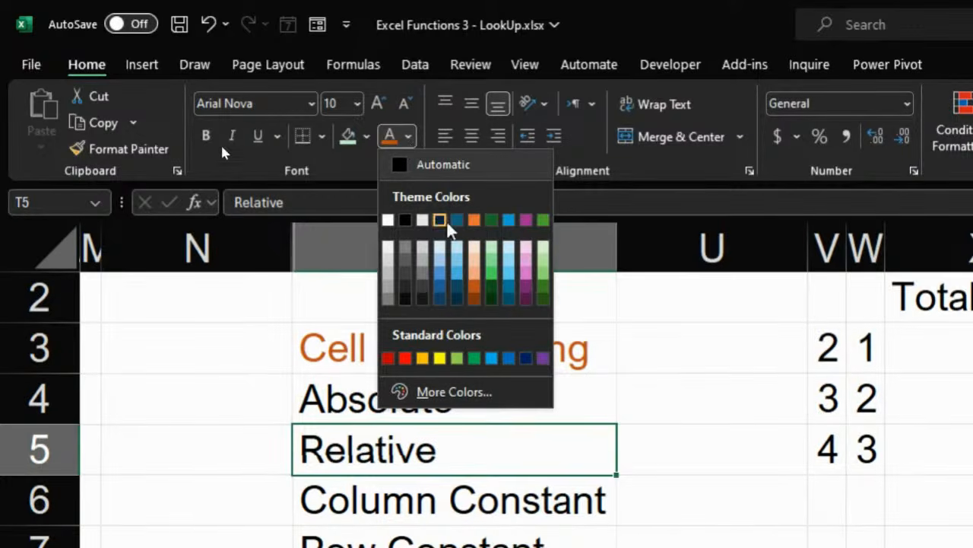
click(388, 358)
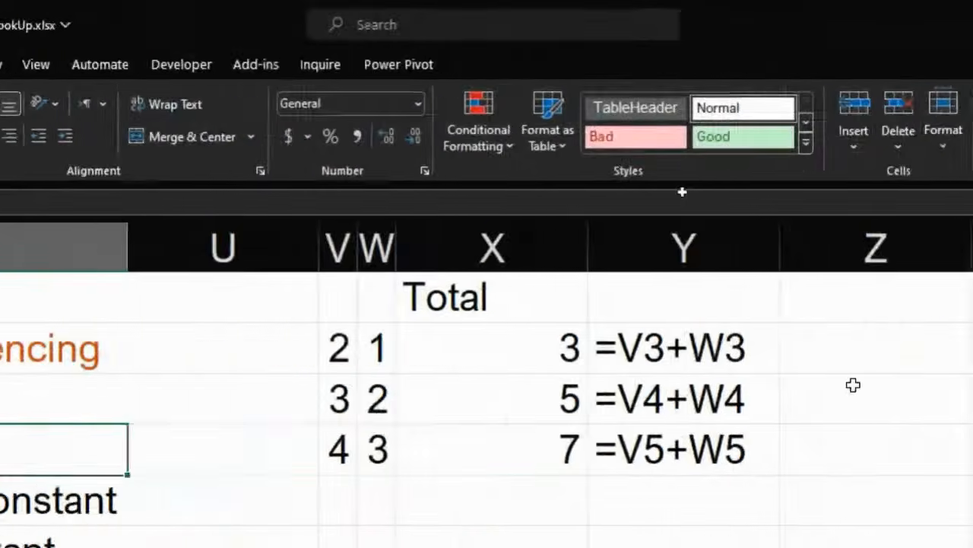
Enter the heading Salaries in cell X9, below the sample totals
click(888, 358)
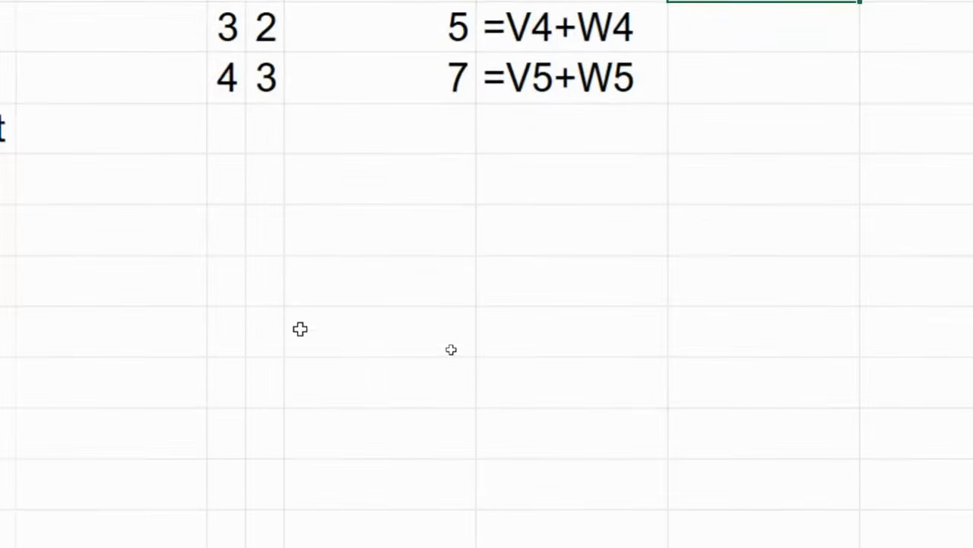
click(310, 437)
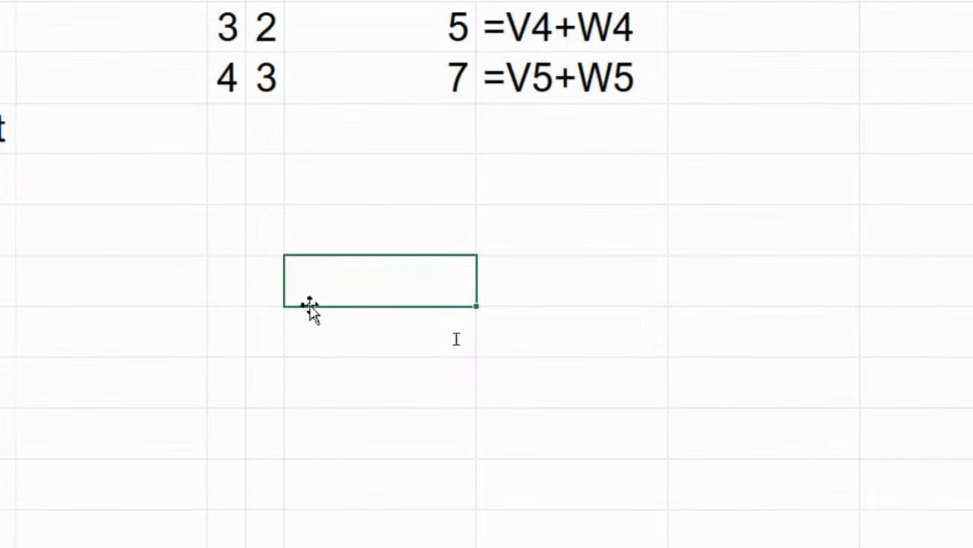
text(Salaries)
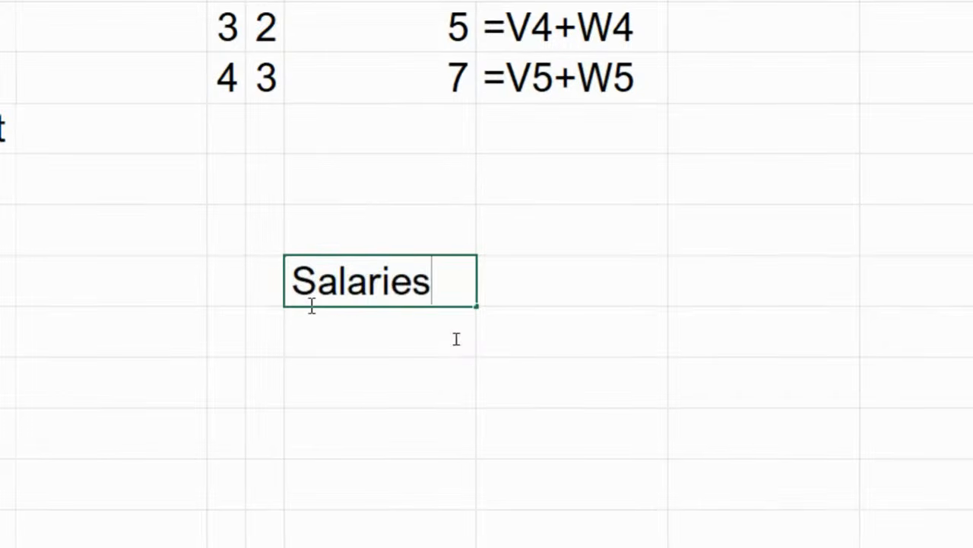
key(Return)
click(371, 277)
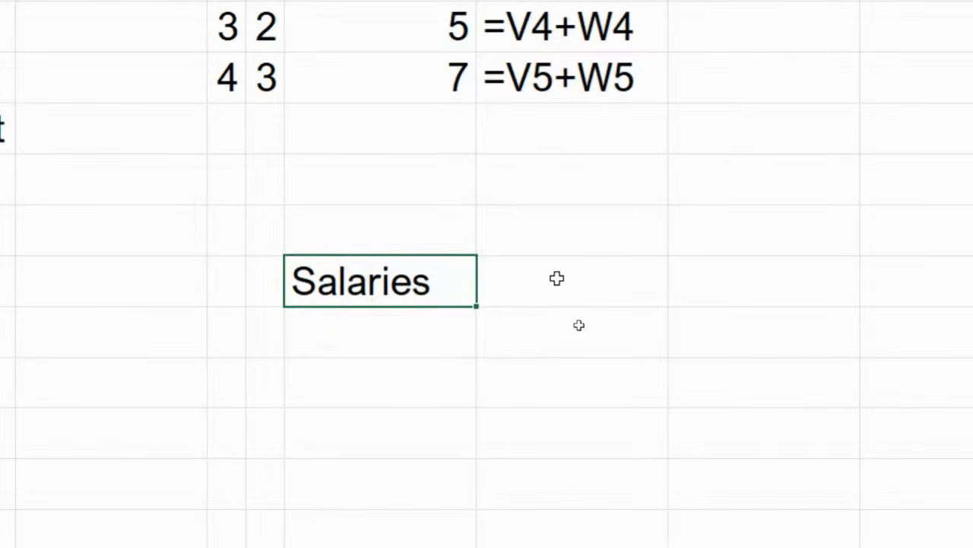
Enter the formula =RANDBETWEEN(10000, 50000) in X10 below the Salaries heading
click(433, 328)
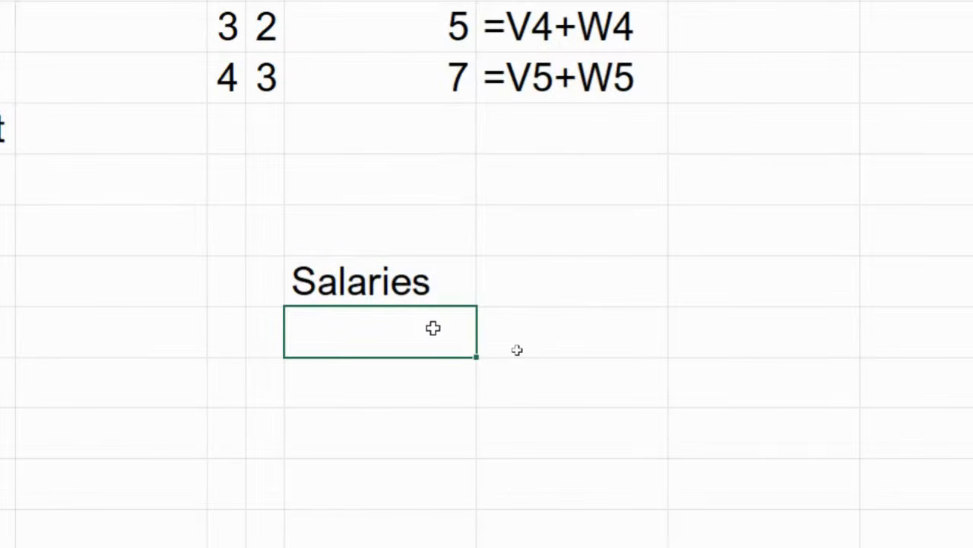
text(=randb)
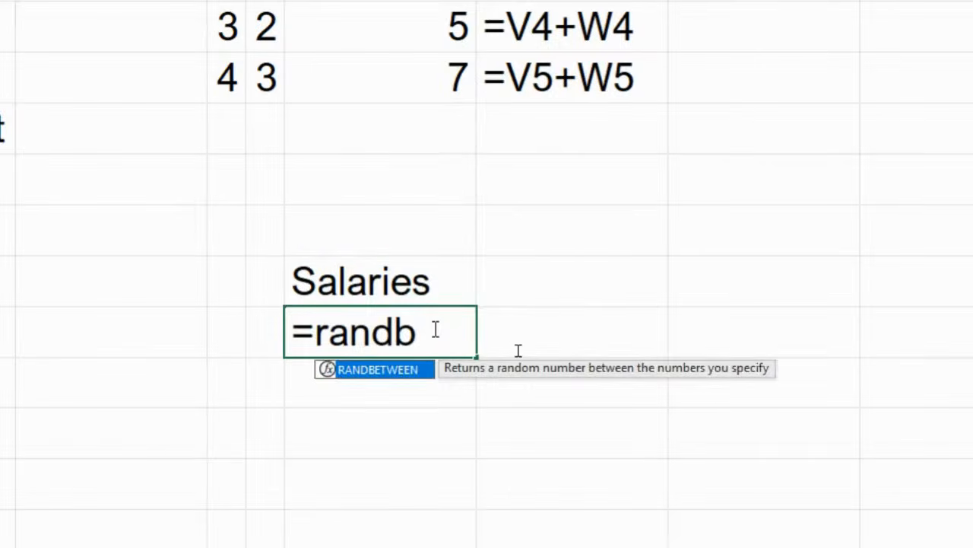
key(Tab)
text(10)
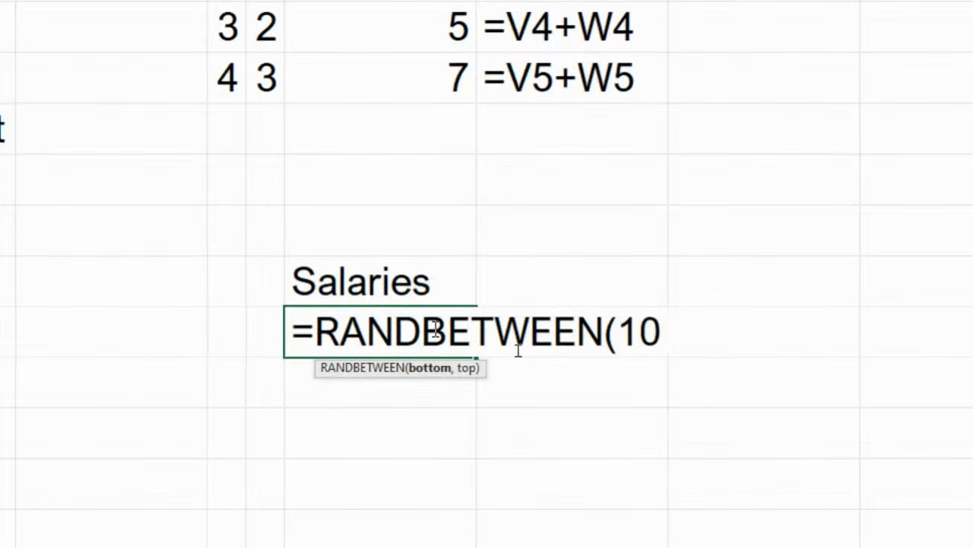
text(000, 50000)
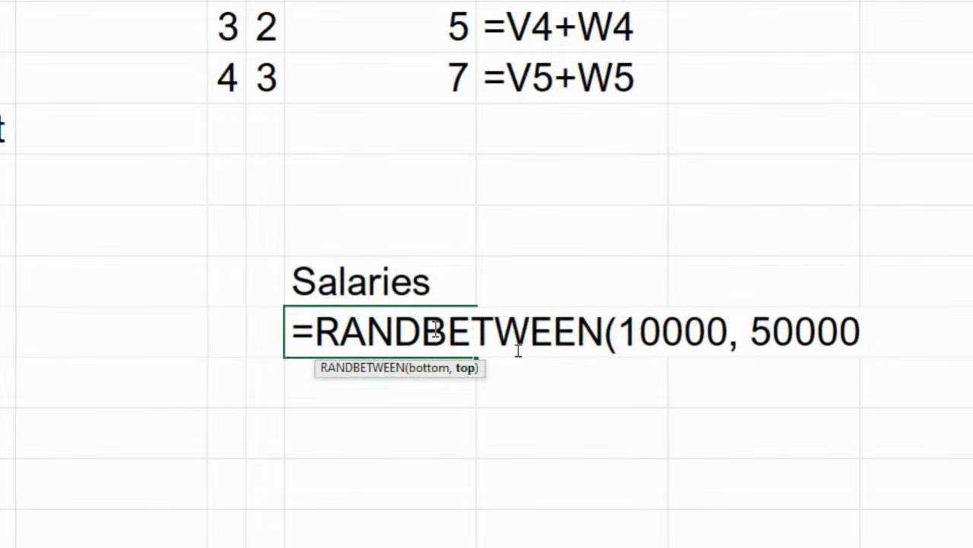
text())
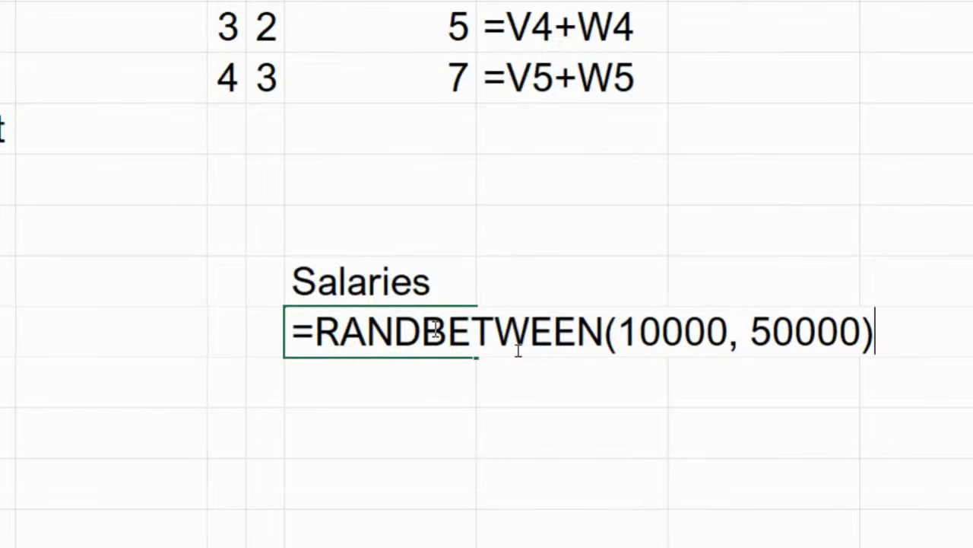
key(Return)
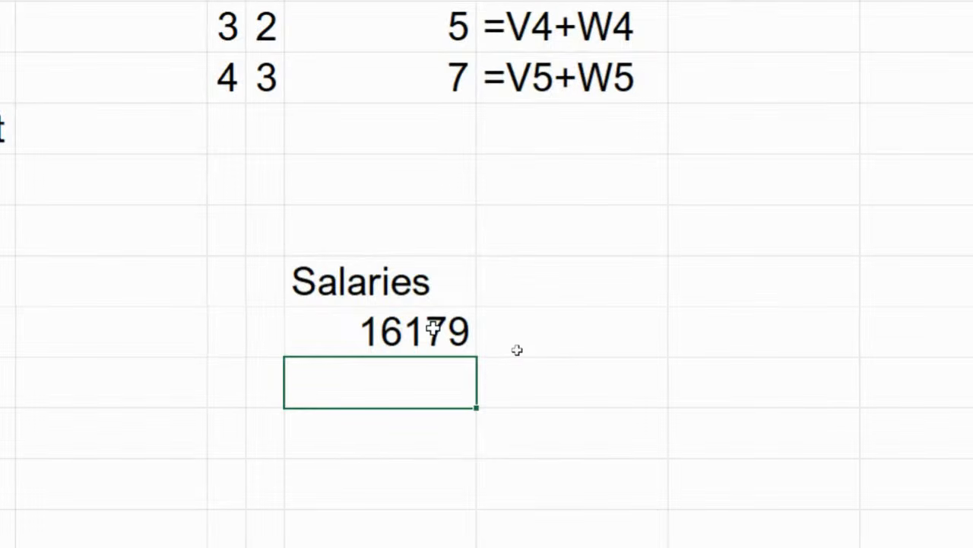
Fill the random salary formula down through X14 and format X10:X14 with thousands separators and two decimals
key(Up)
key(shift+Down)
key(shift+Down)
key(shift+Down)
key(shift+Down)
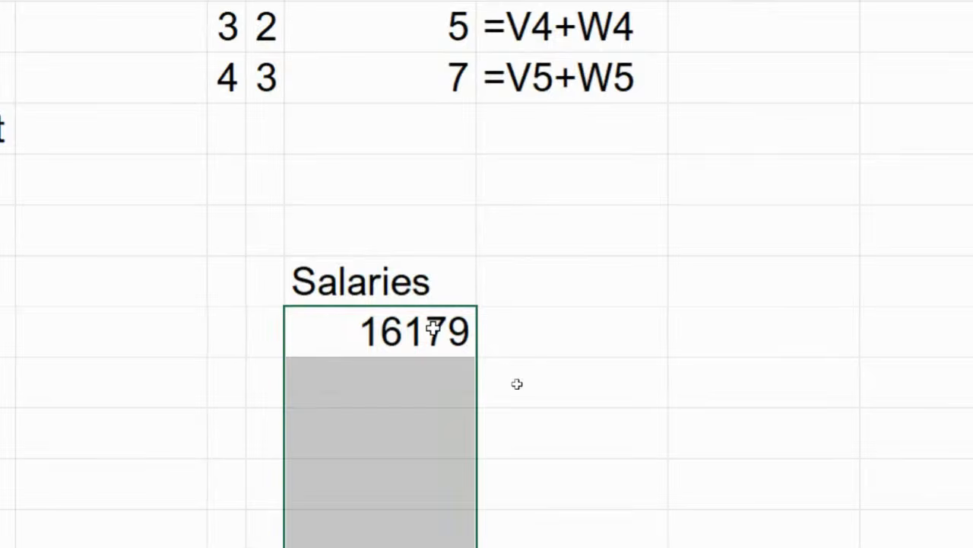
key(ctrl+d)
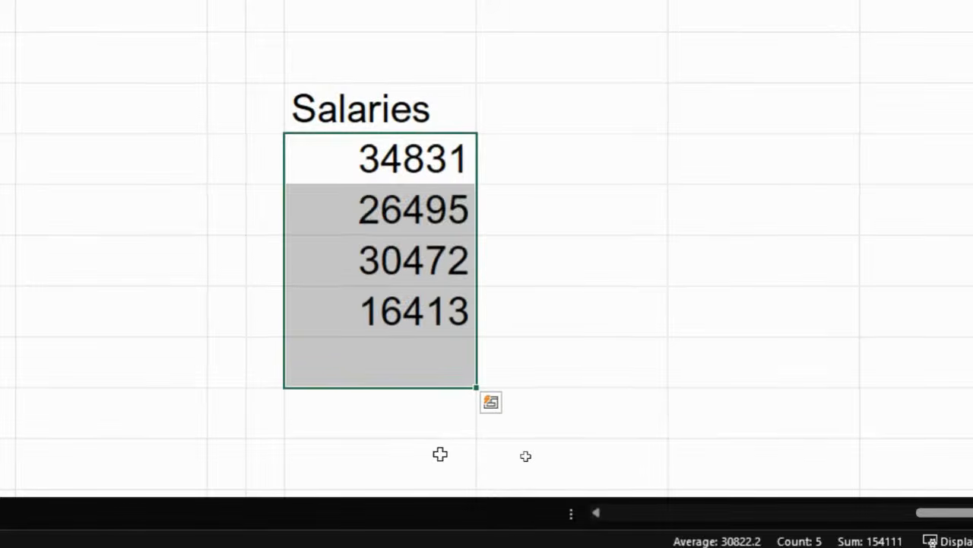
key(ctrl+shift+1)
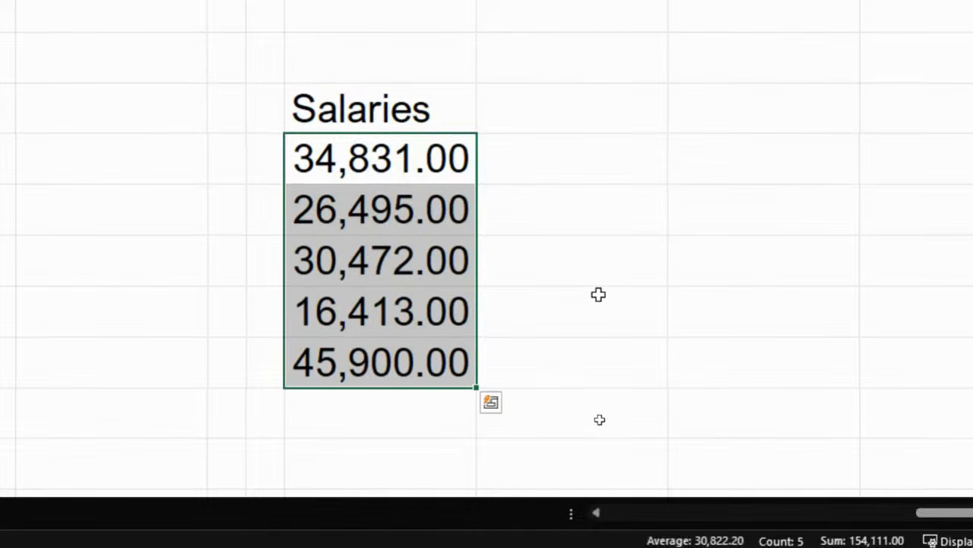
Replace the random salary formulas in X10:X14 with their values only
key(ctrl+c)
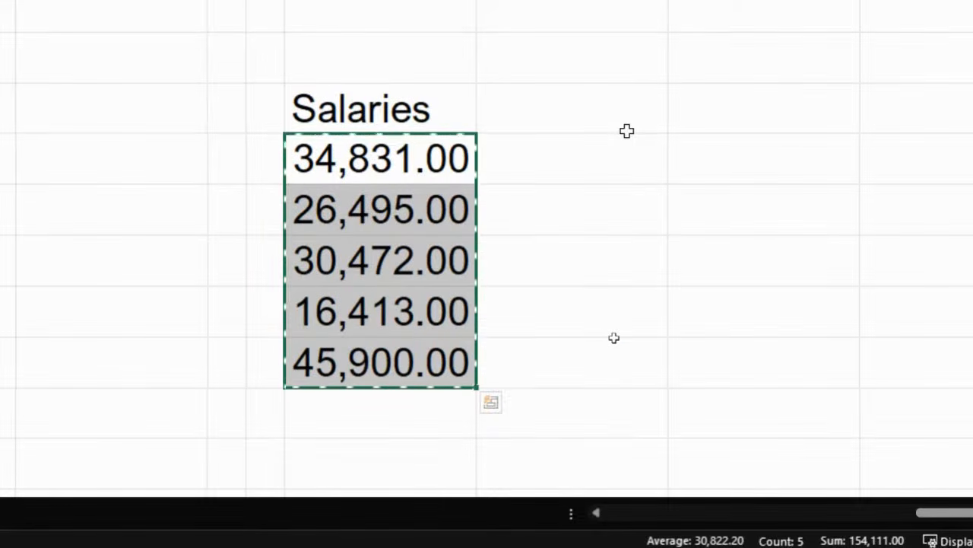
key(ctrl+alt+v)
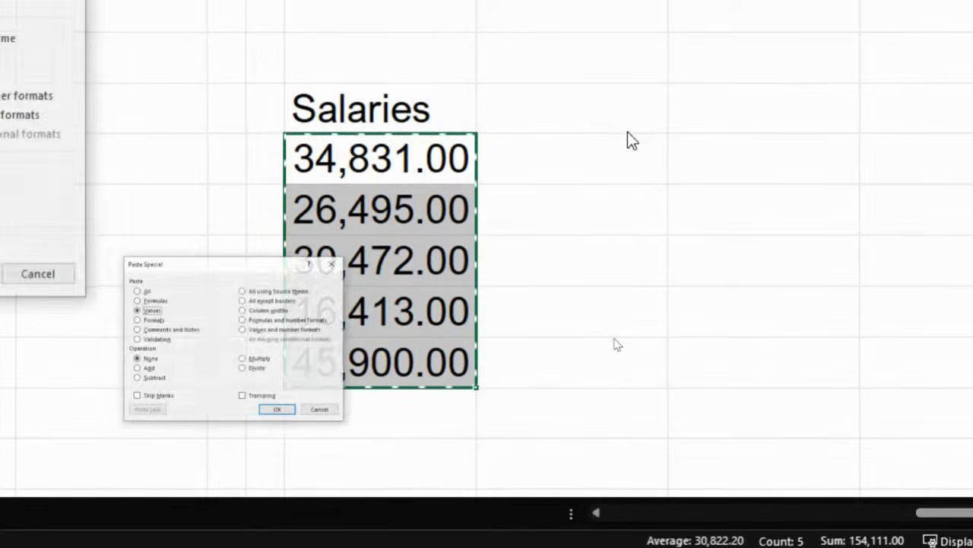
key(v)
key(Return)
Make the Salaries heading in X9 bold
click(596, 171)
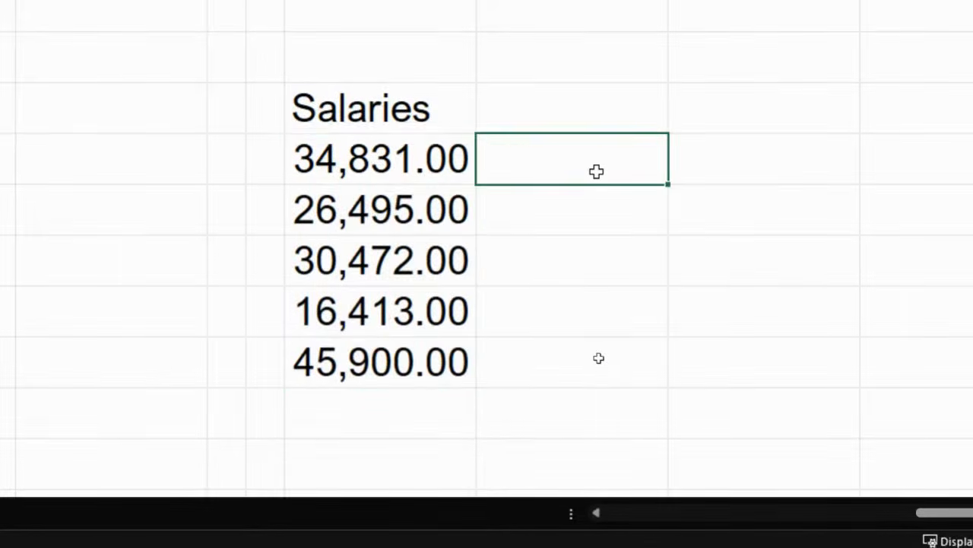
click(422, 104)
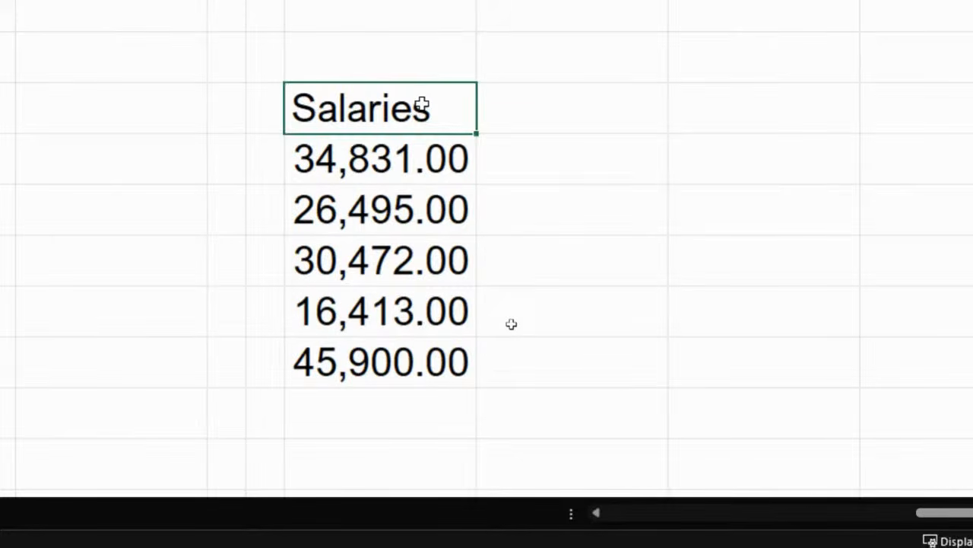
key(ctrl+b)
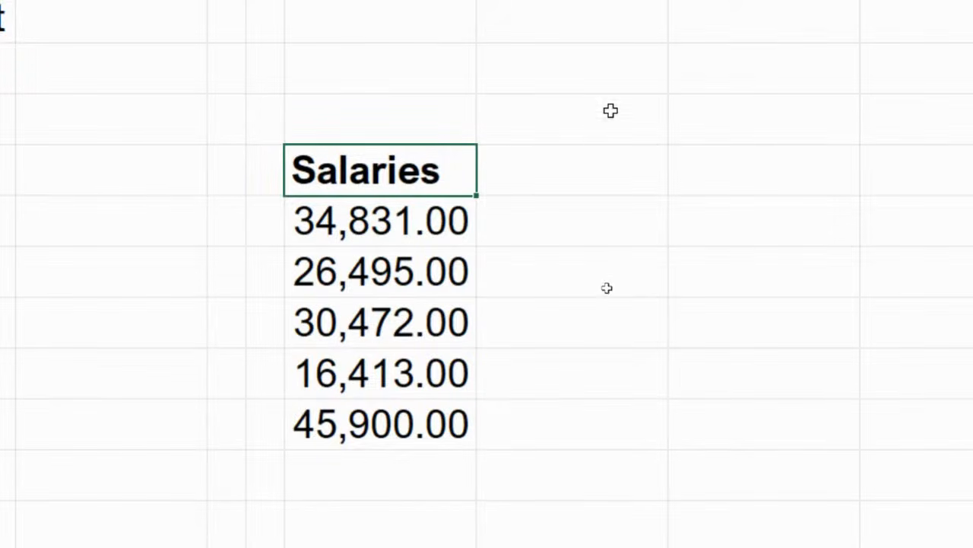
Enter the label % Increase in Y7, above and beside the Salaries heading
click(592, 76)
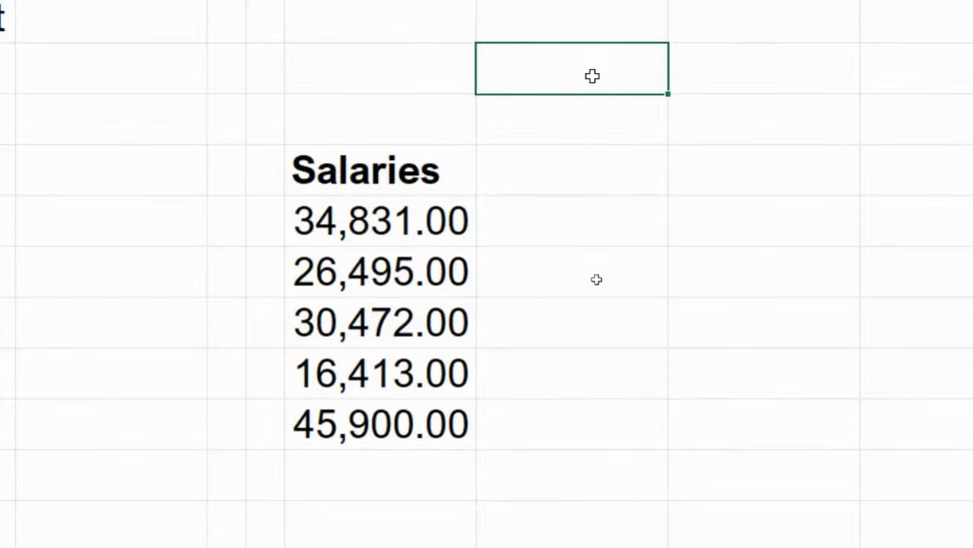
text(Incre)
key(BackSpace)
key(BackSpace)
key(BackSpace)
key(BackSpace)
key(BackSpace)
text(% I)
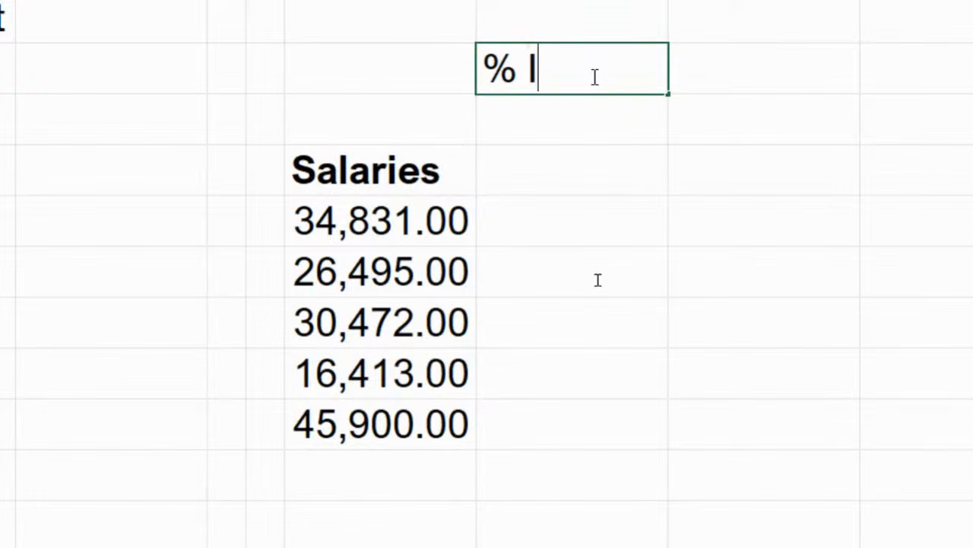
text(ncrease)
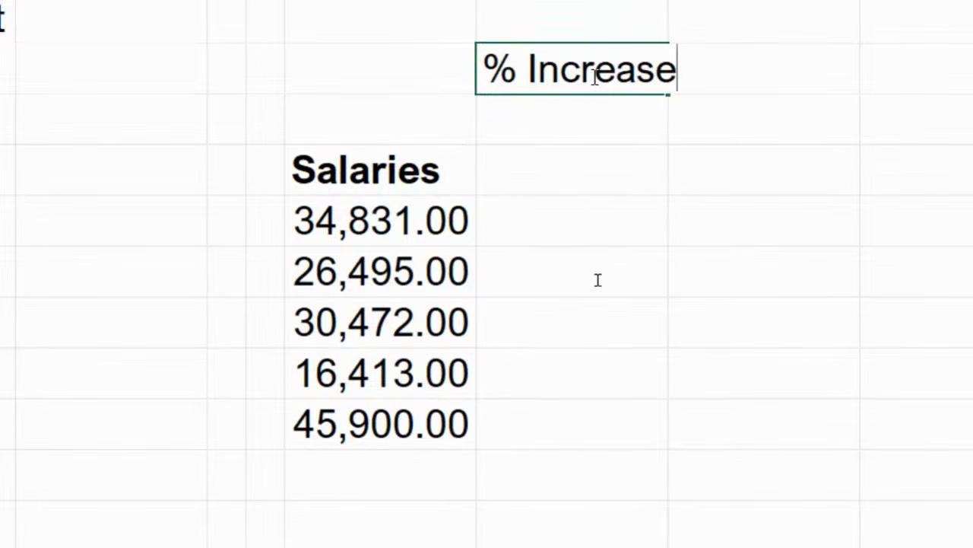
key(Return)
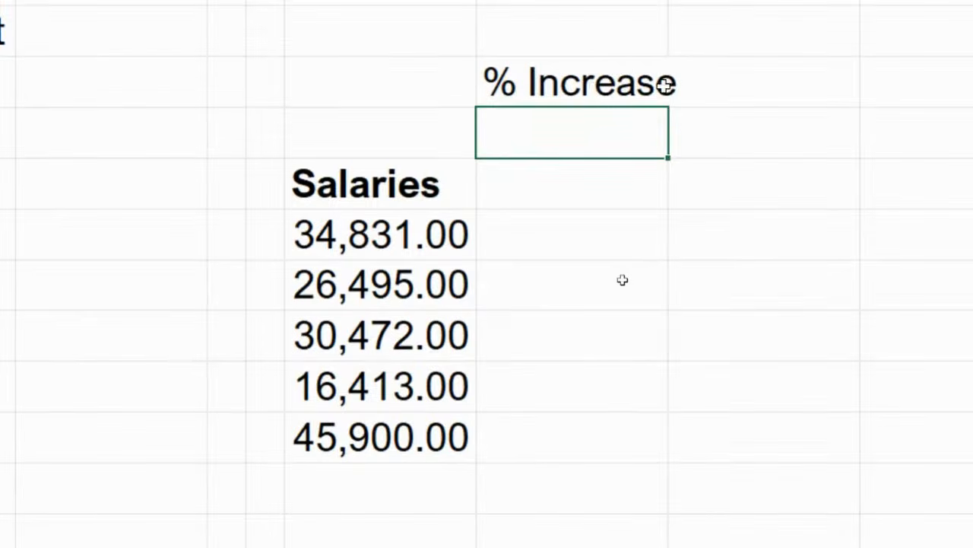
Enter 10% in Z7 beside the % Increase label
key(Up)
click(754, 76)
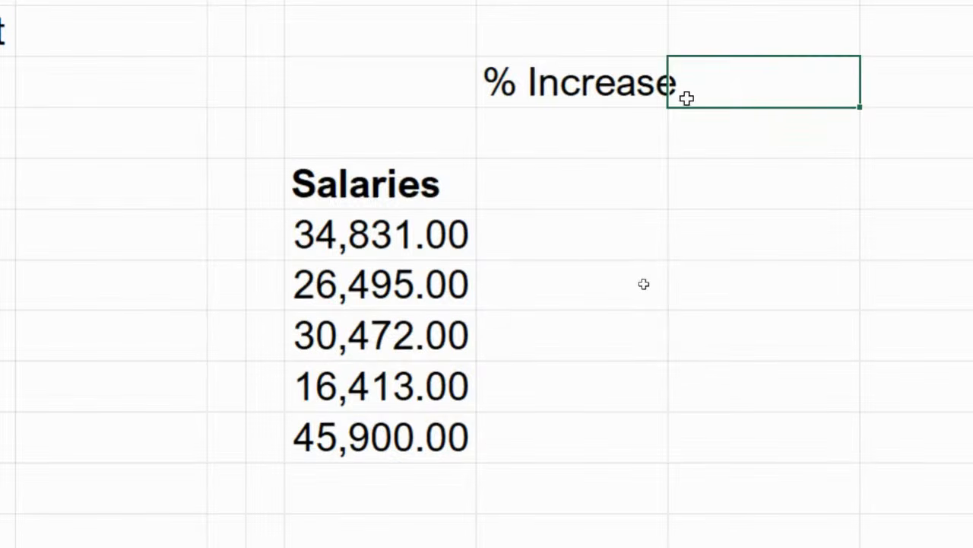
text(10%)
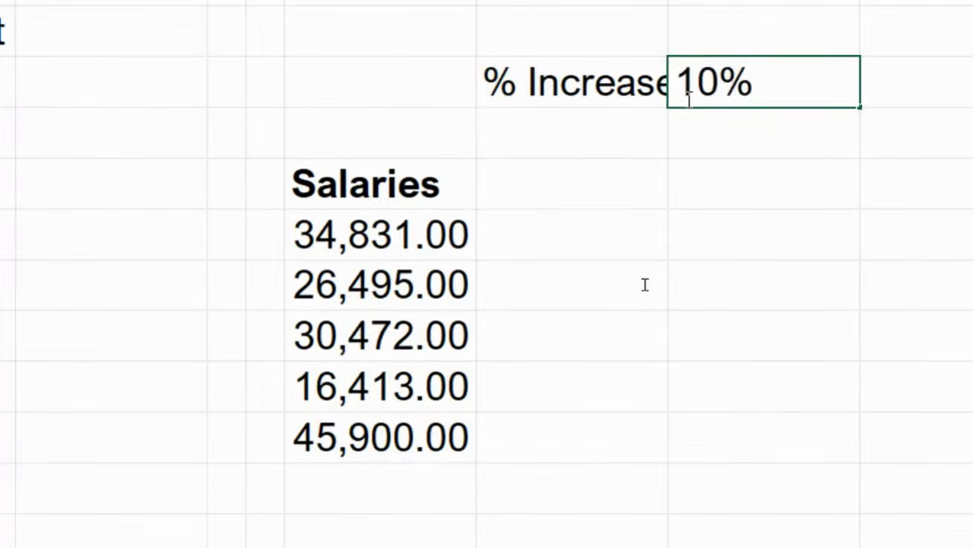
key(Return)
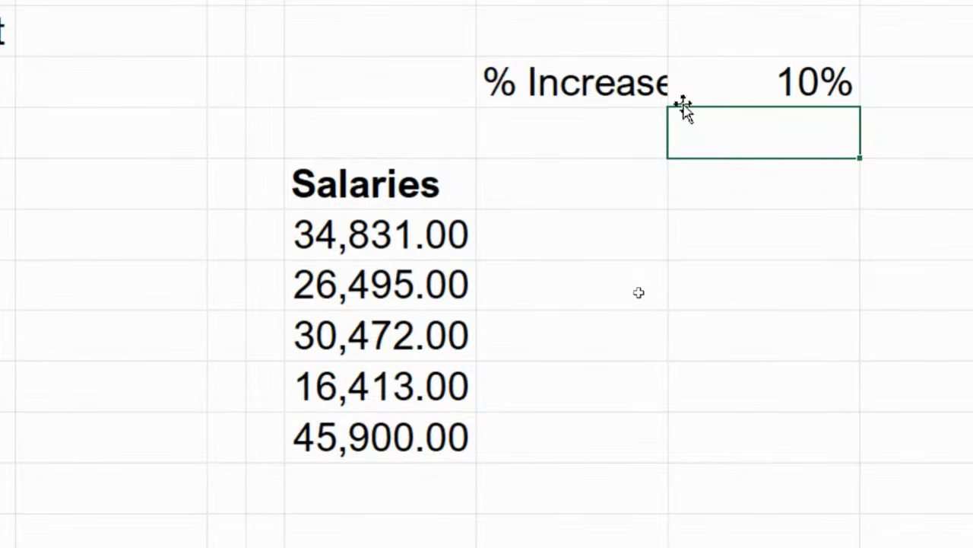
drag(305, 247, 320, 418)
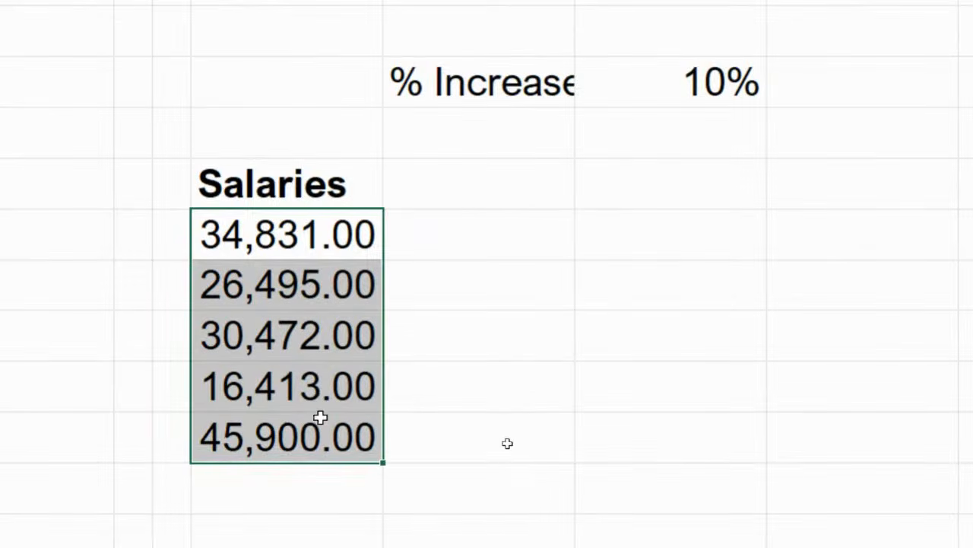
click(732, 76)
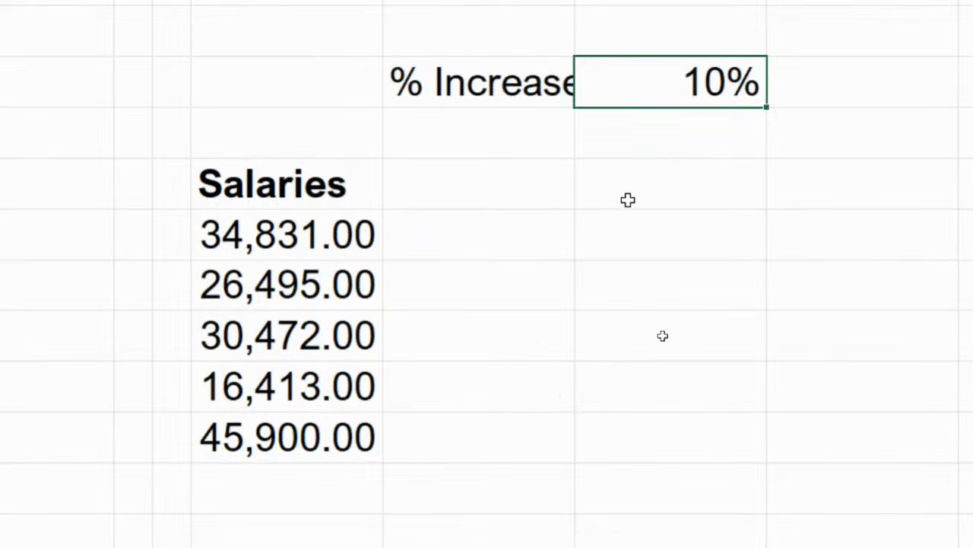
drag(632, 223, 610, 439)
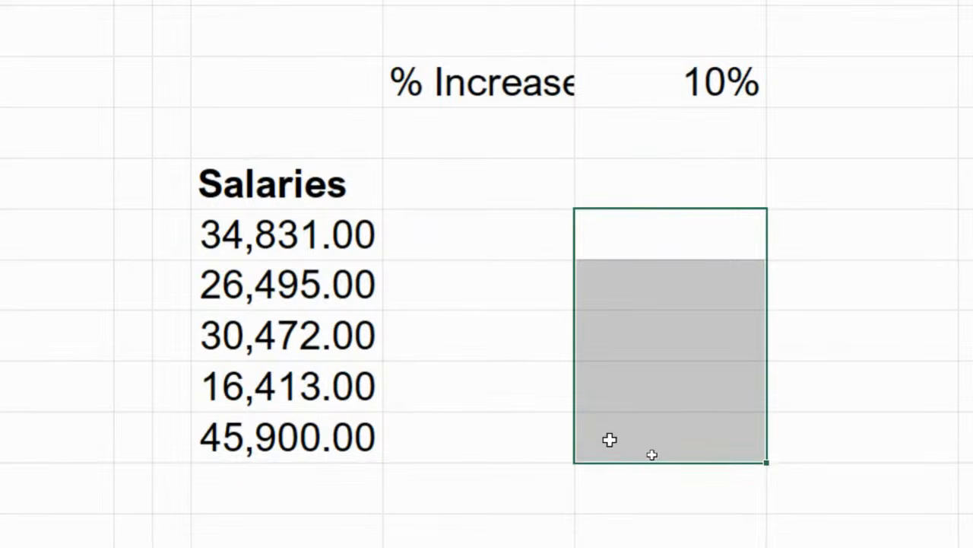
Enter the headings Increment in Y9 and New Salary in Z9, beside the Salaries heading
click(477, 182)
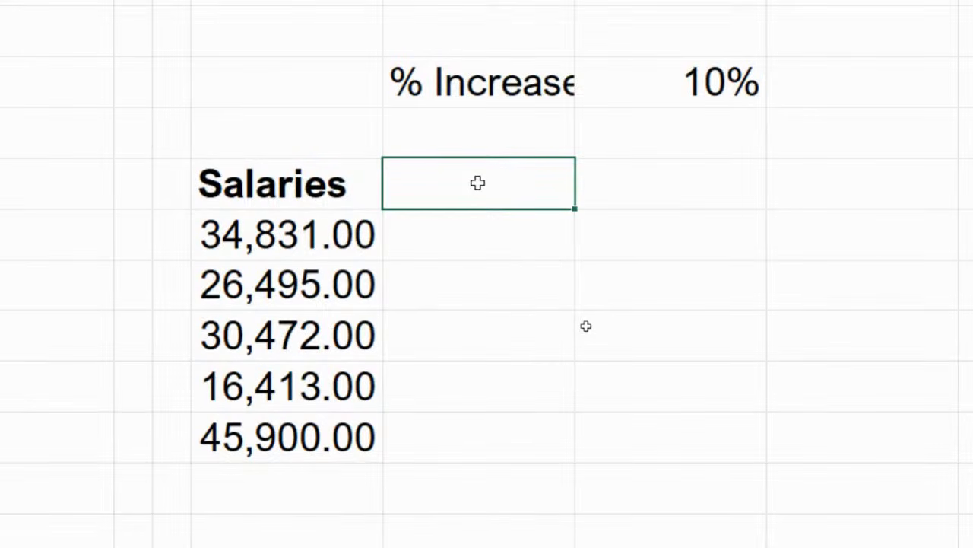
text(Incremenmt)
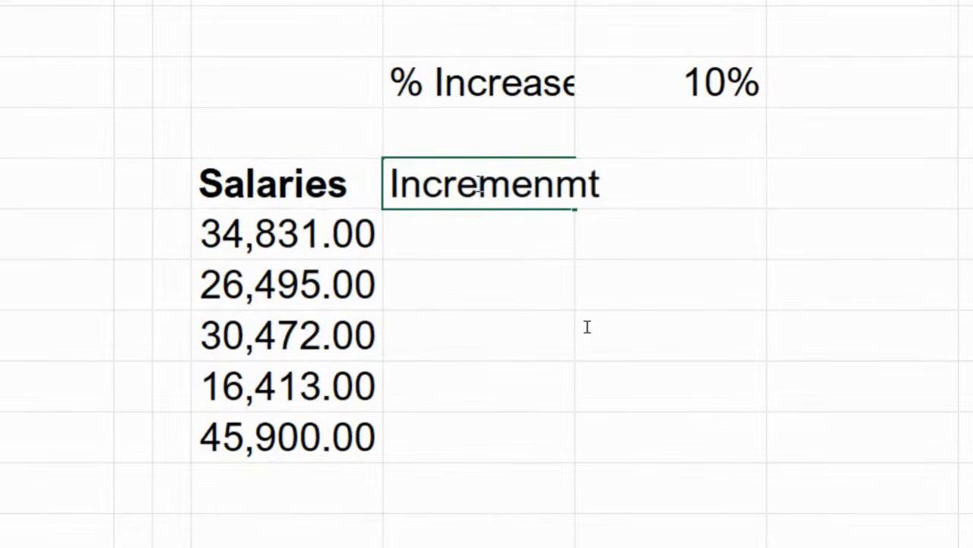
key(BackSpace)
key(BackSpace)
key(BackSpace)
text(nt)
key(Tab)
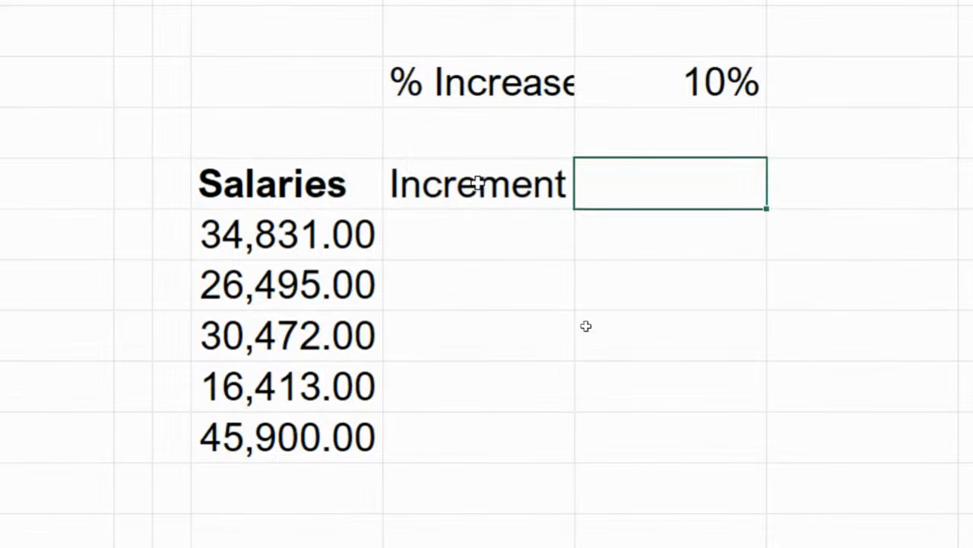
text(New Sal)
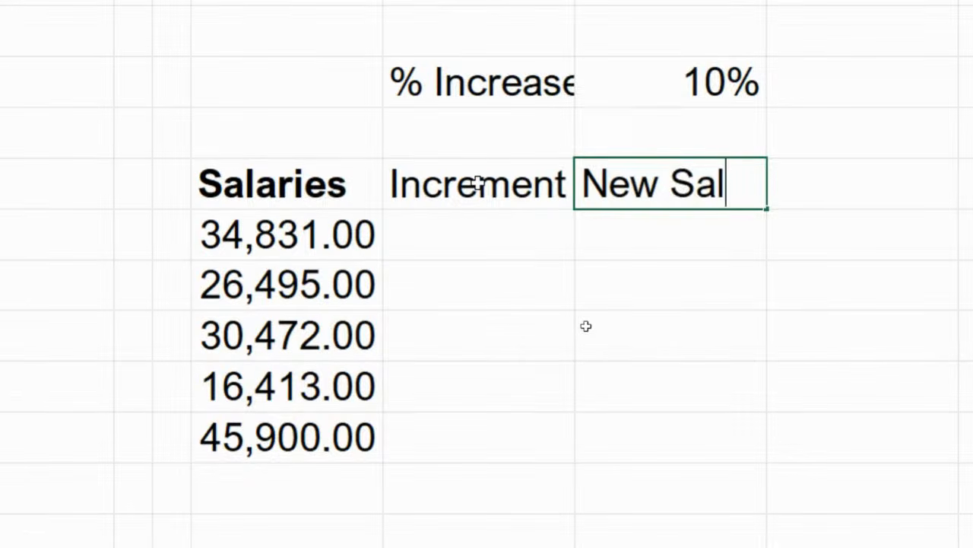
text(ary)
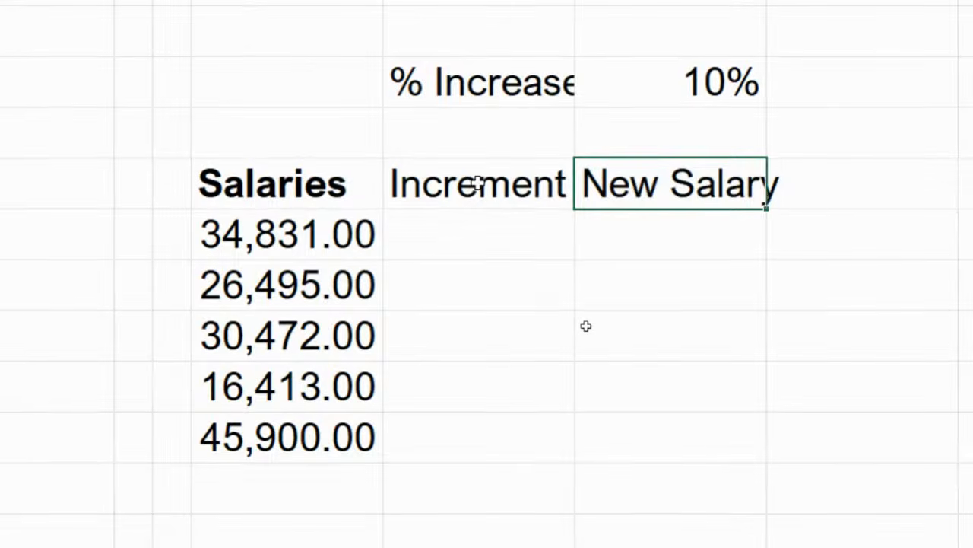
key(Return)
Enter a formula in Z10 adding the salary in X10 and the increment in Y10
click(652, 246)
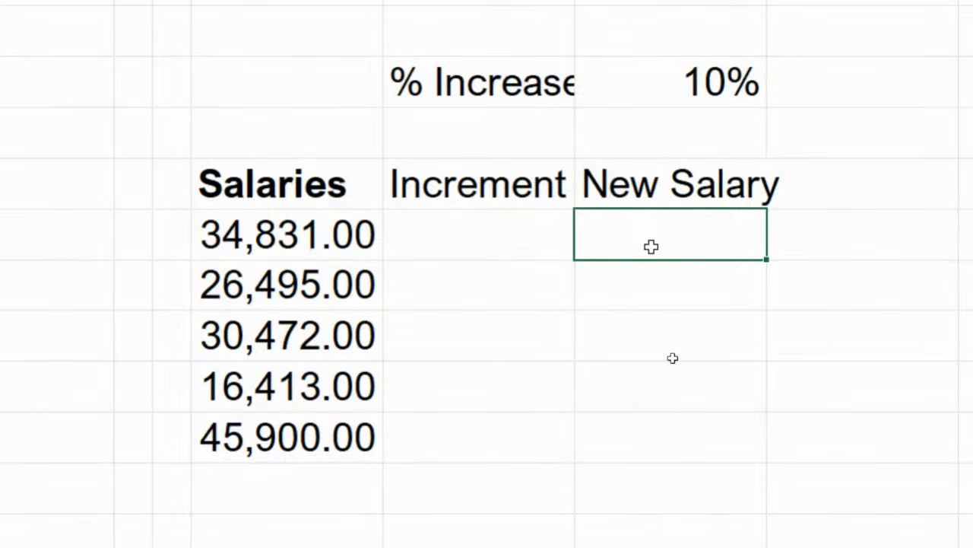
text(=)
key(Left)
key(Left)
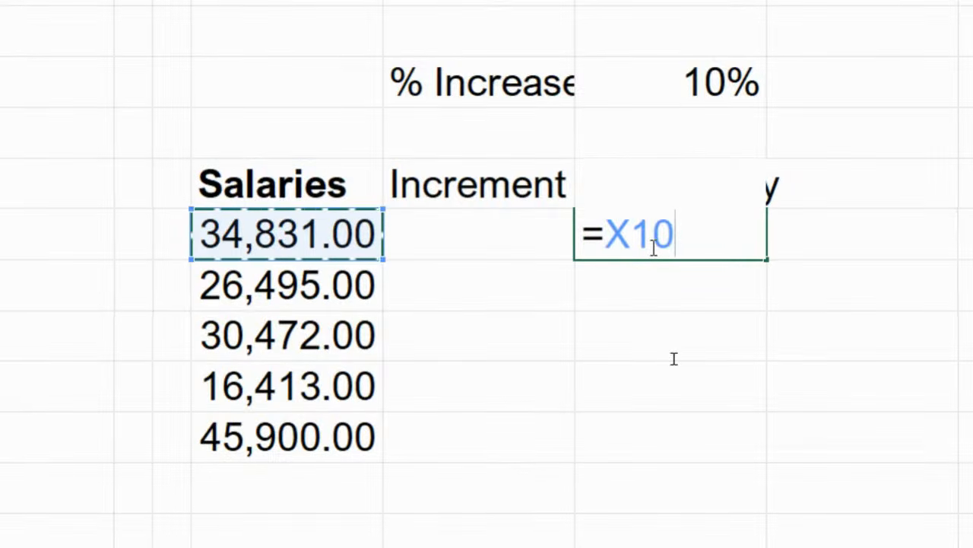
text(+)
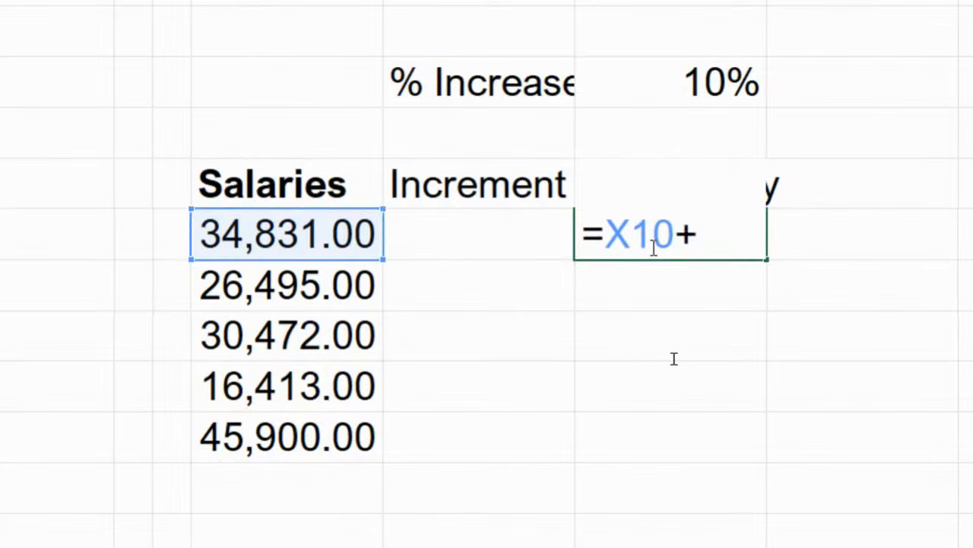
key(Left)
key(Return)
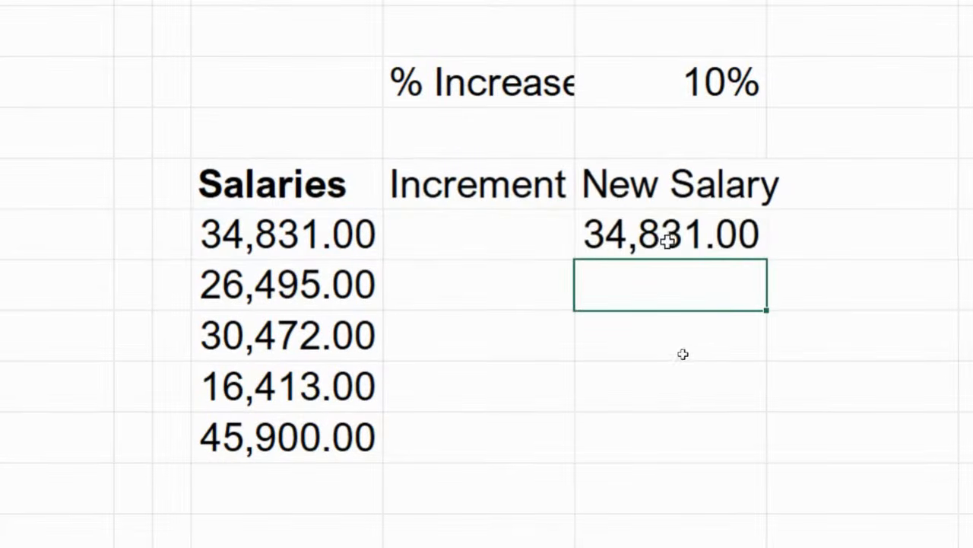
Fill the New Salary formula in Z10 down the remaining salary rows
click(663, 241)
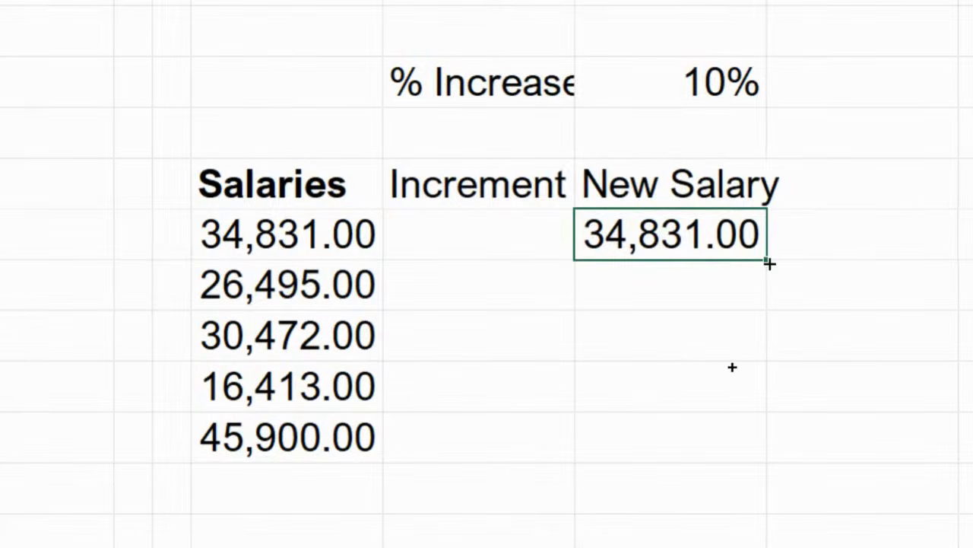
Fill the first New Salary formula down through the last salary row
drag(769, 261, 767, 466)
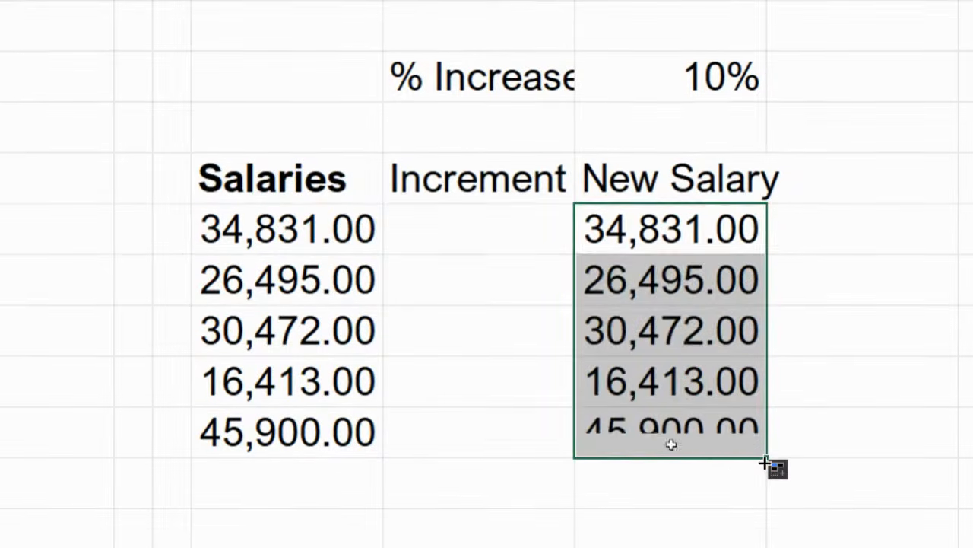
click(498, 211)
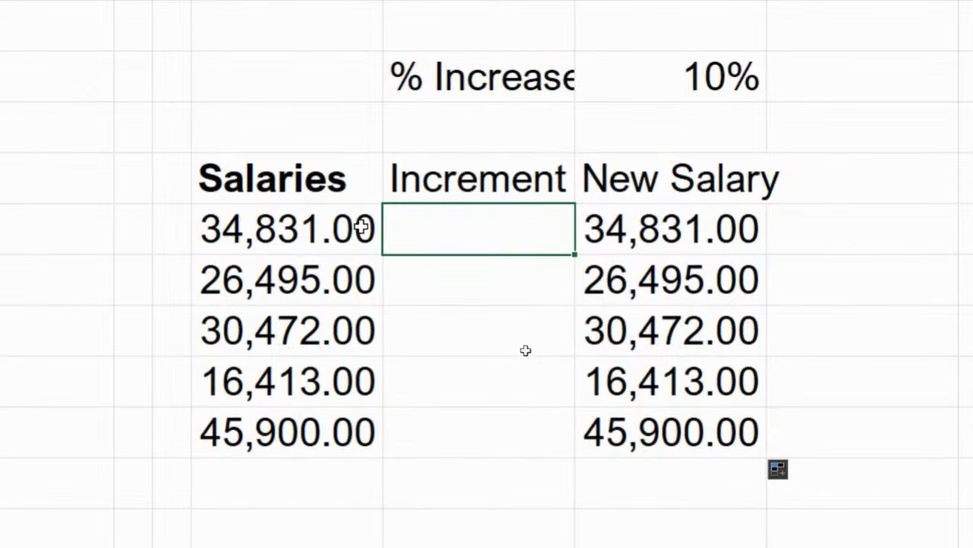
drag(360, 223, 346, 414)
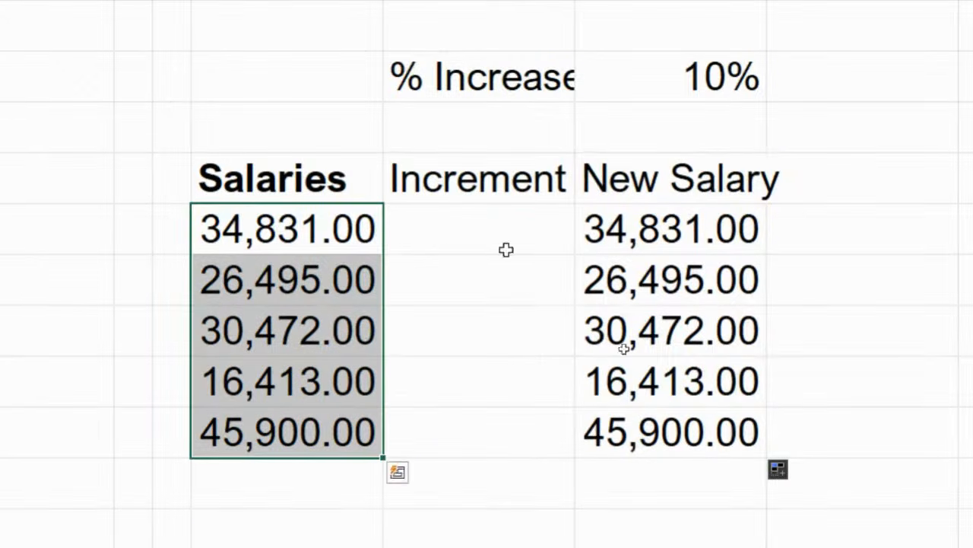
click(744, 74)
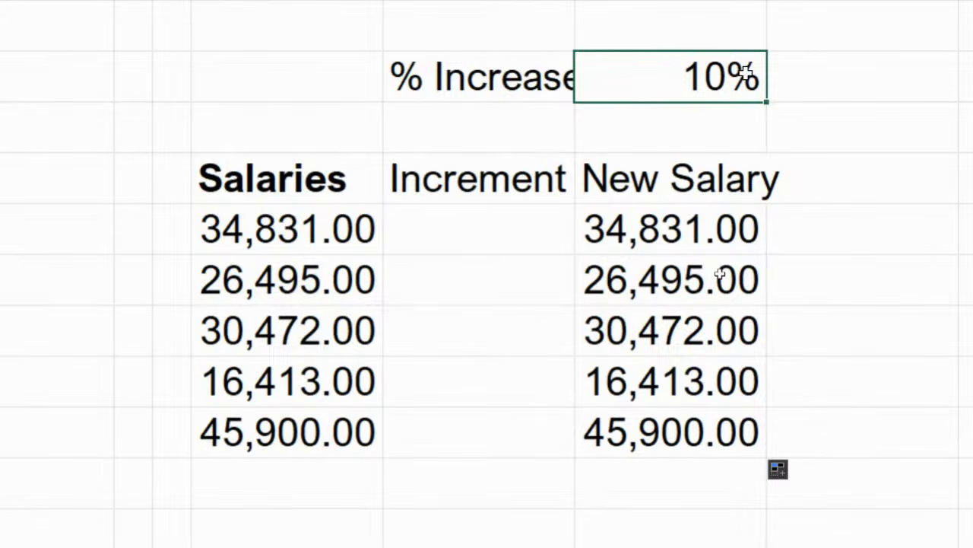
click(327, 211)
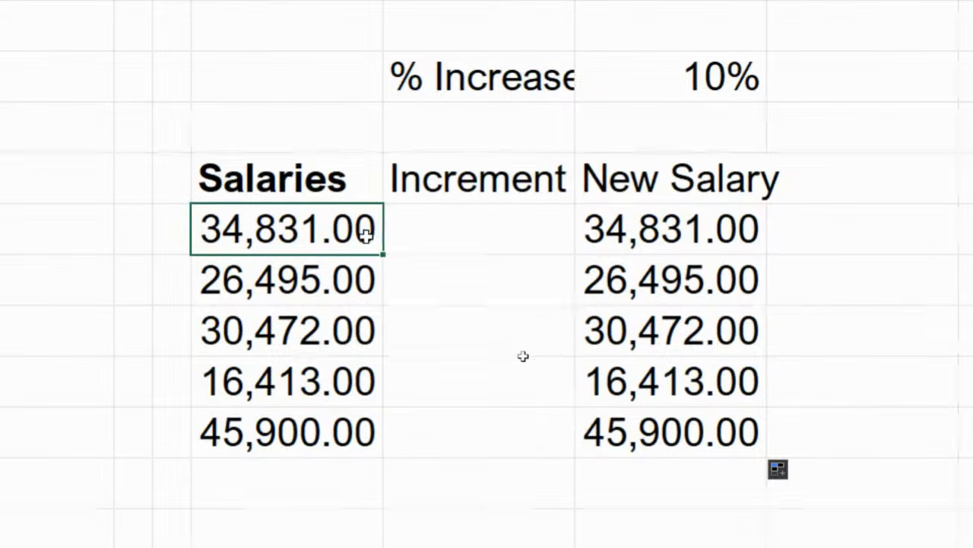
drag(326, 238, 325, 432)
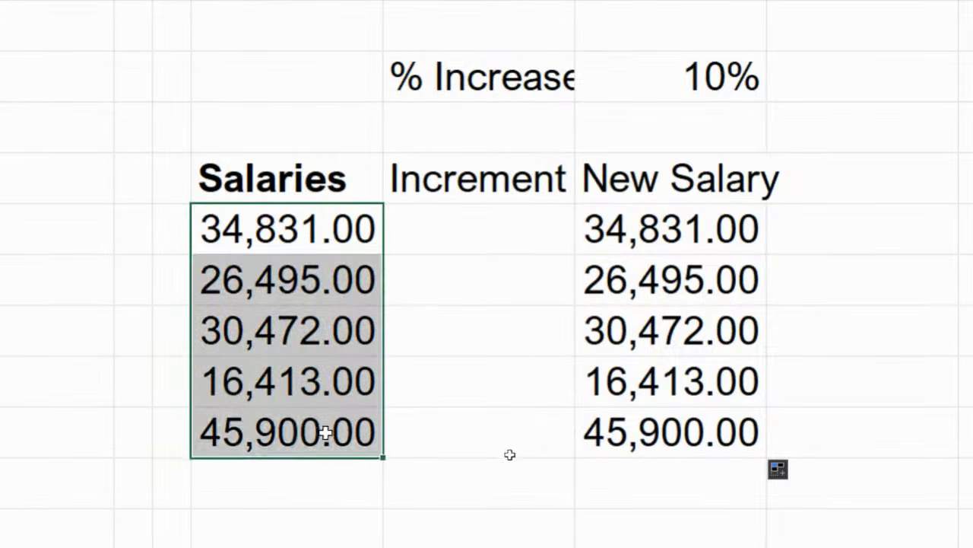
Enter the formula =X10*Z7 in the first Increment cell to multiply the first salary by the percentage increase
click(493, 234)
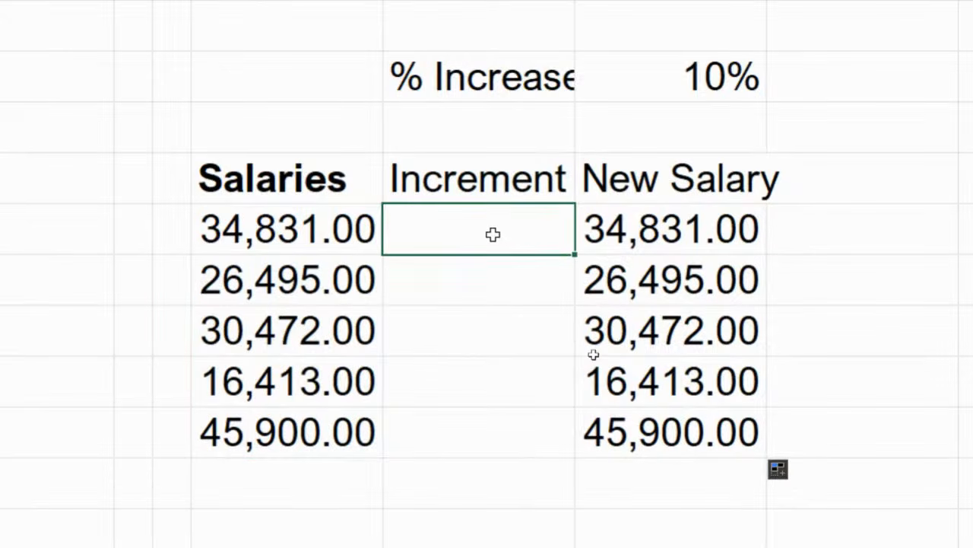
text(=)
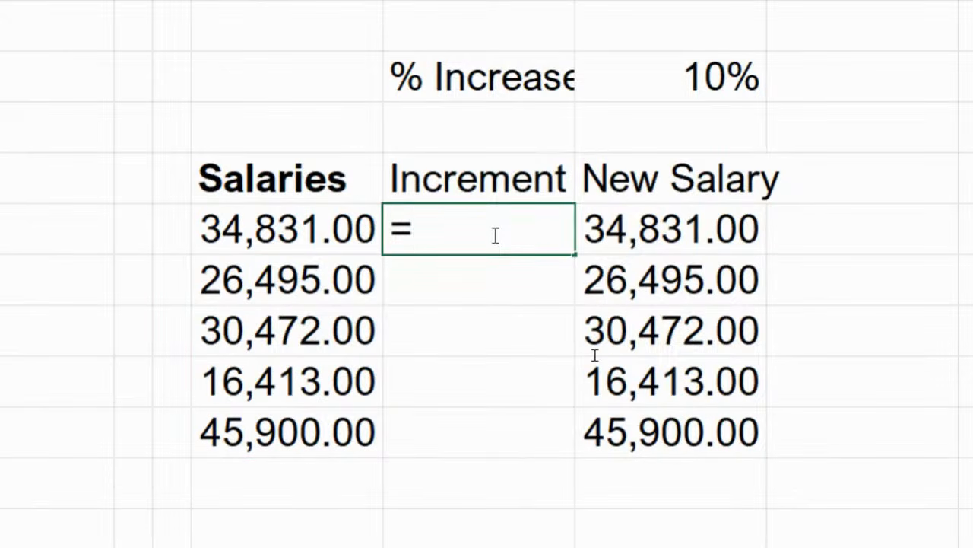
click(314, 232)
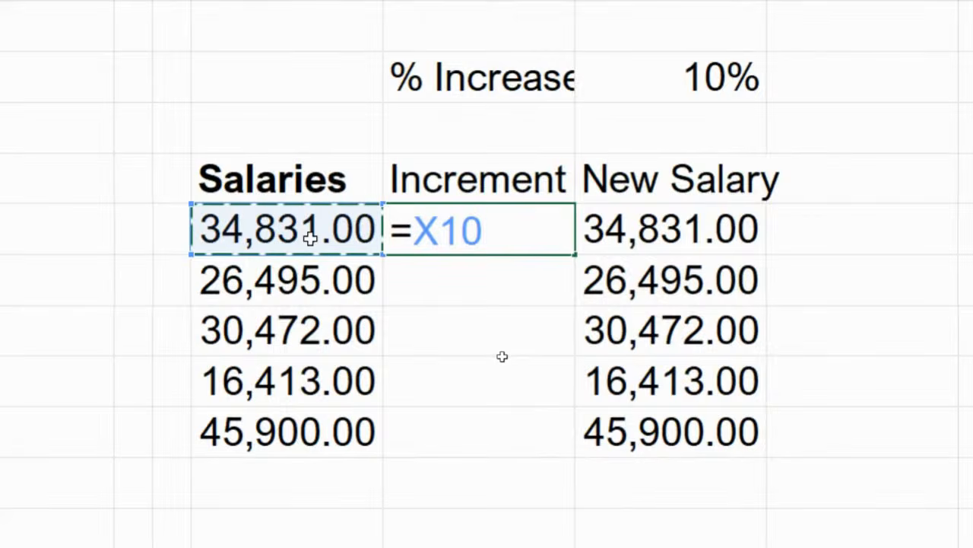
text(*)
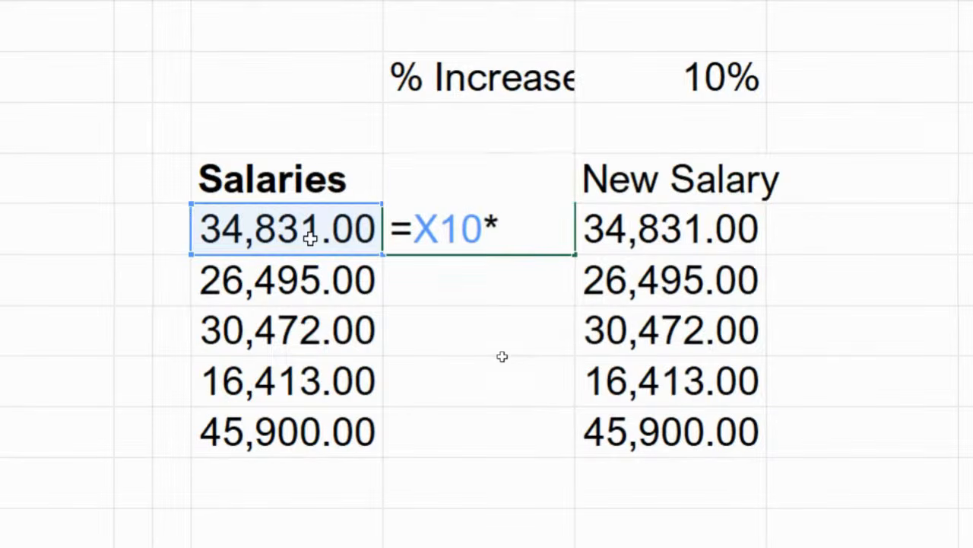
click(688, 82)
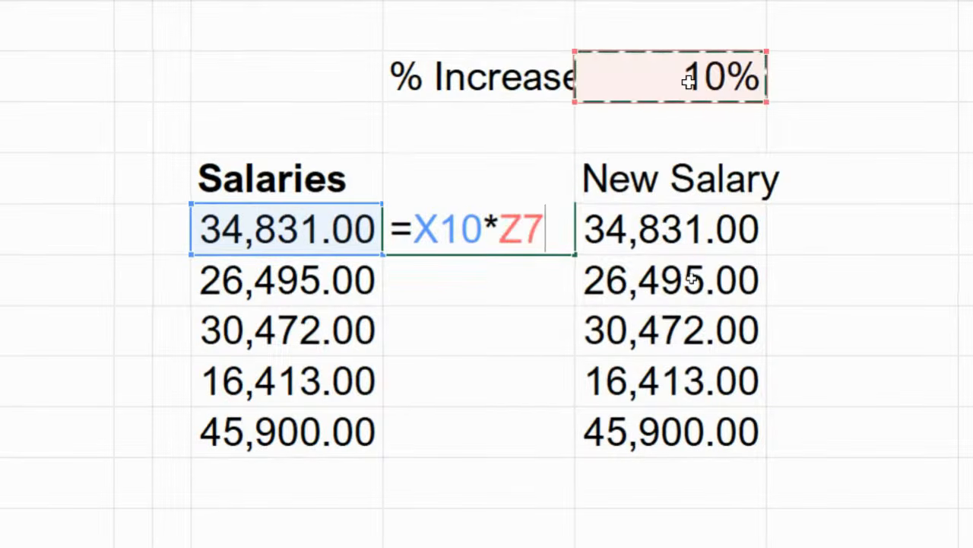
key(Return)
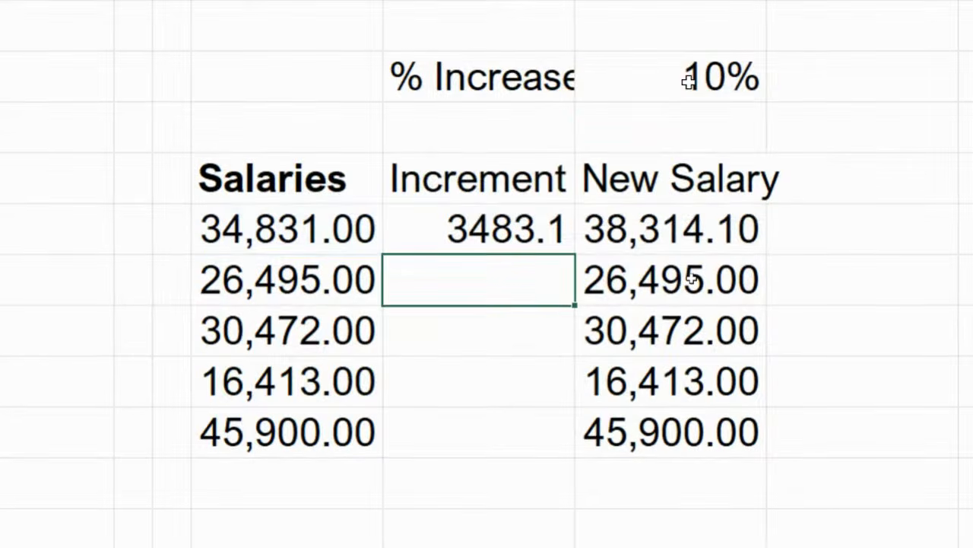
Format the five Increment cells as numbers with thousands separators and two decimals
click(502, 233)
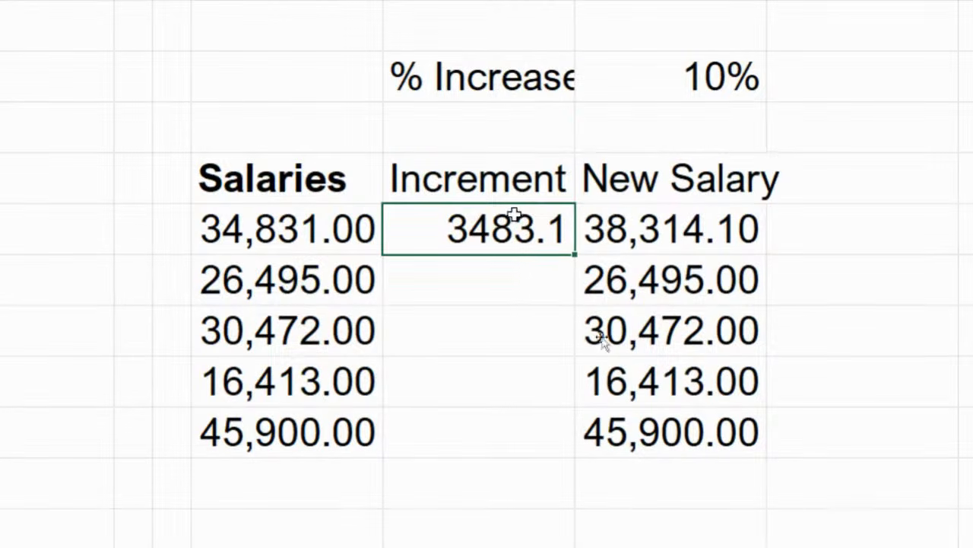
drag(500, 221, 508, 413)
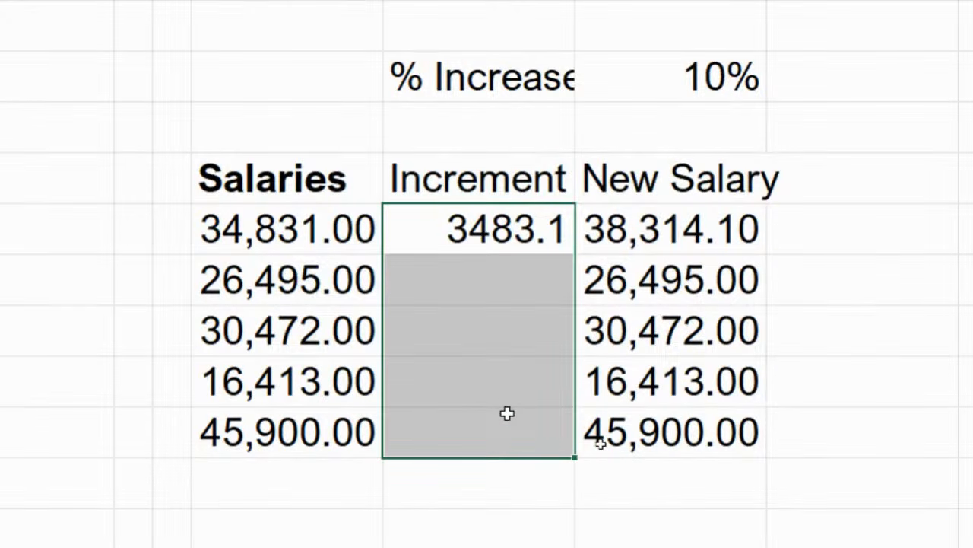
key(ctrl+shift+1)
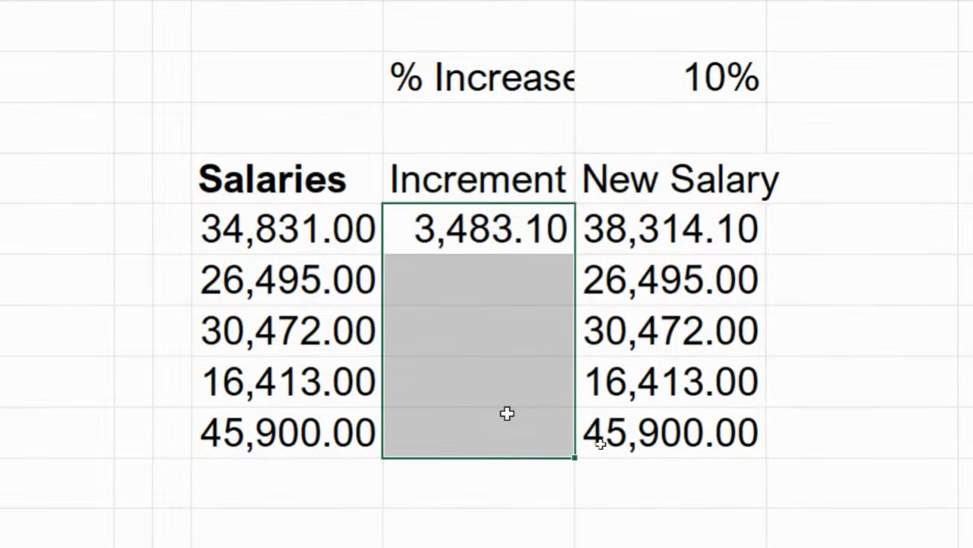
Fill the first Increment formula down one row to the second salary
click(481, 226)
click(313, 227)
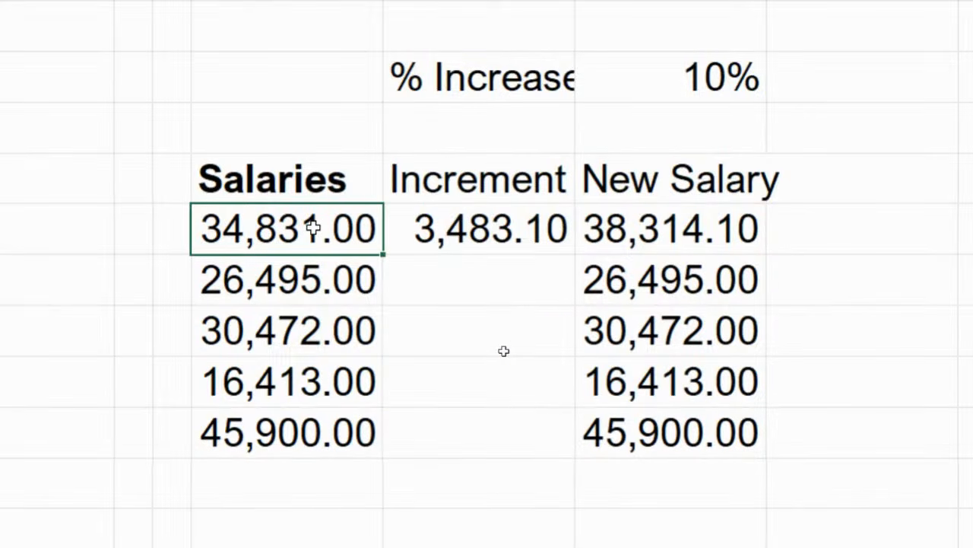
click(491, 220)
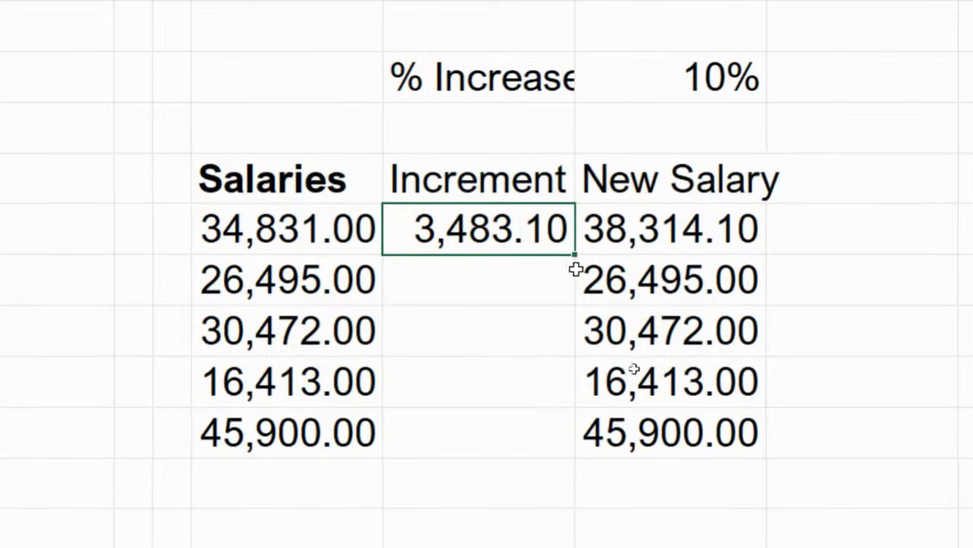
drag(576, 255, 575, 289)
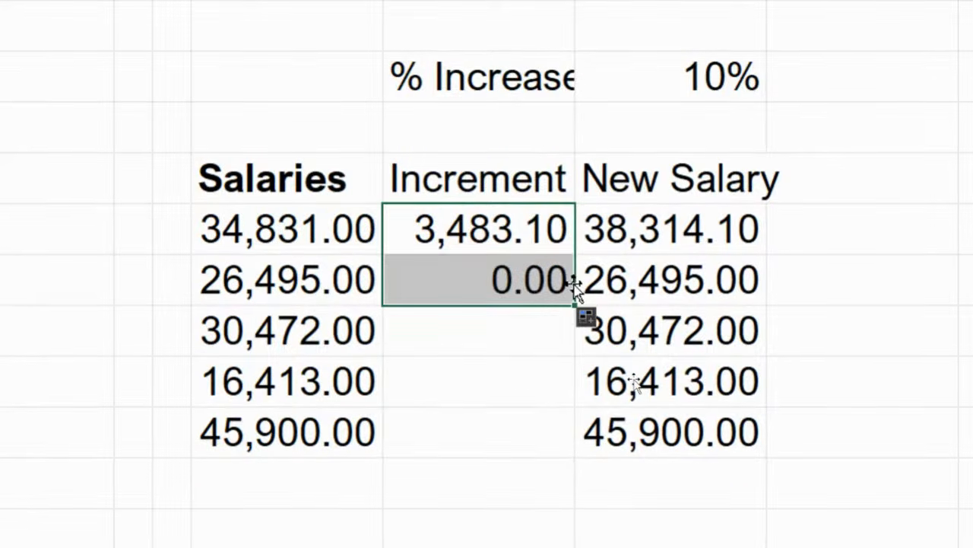
Compare the cell references in the first two Increment formulas with the salary and percentage cells they point to
click(530, 282)
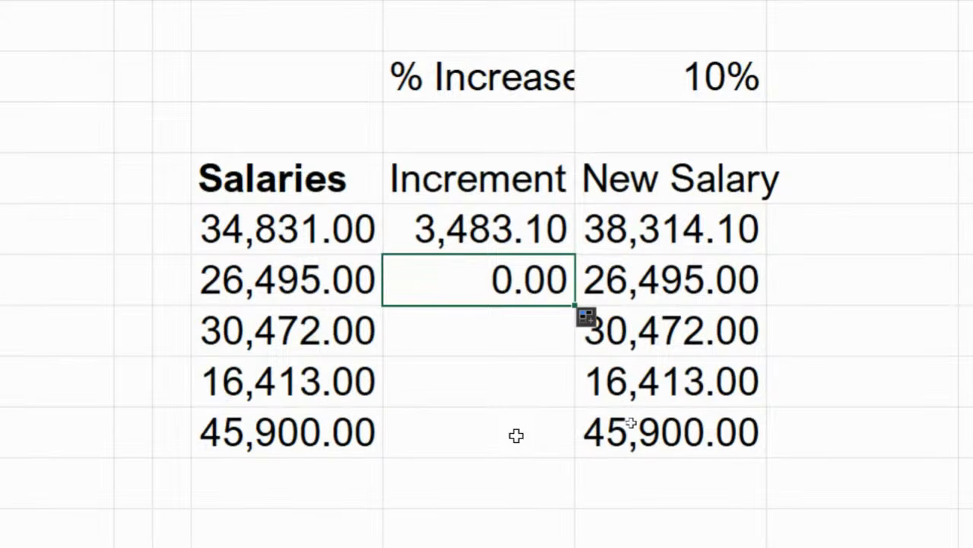
click(474, 232)
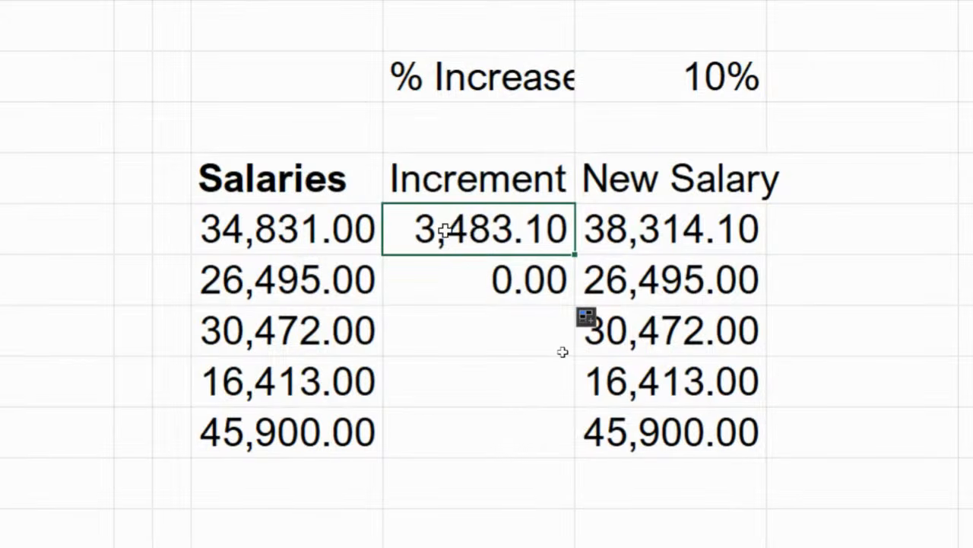
click(282, 217)
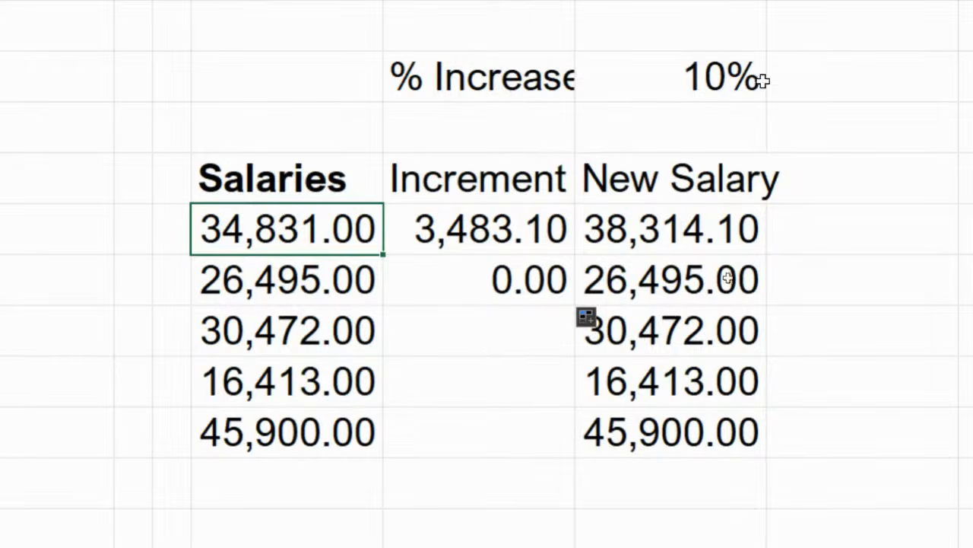
double_click(504, 223)
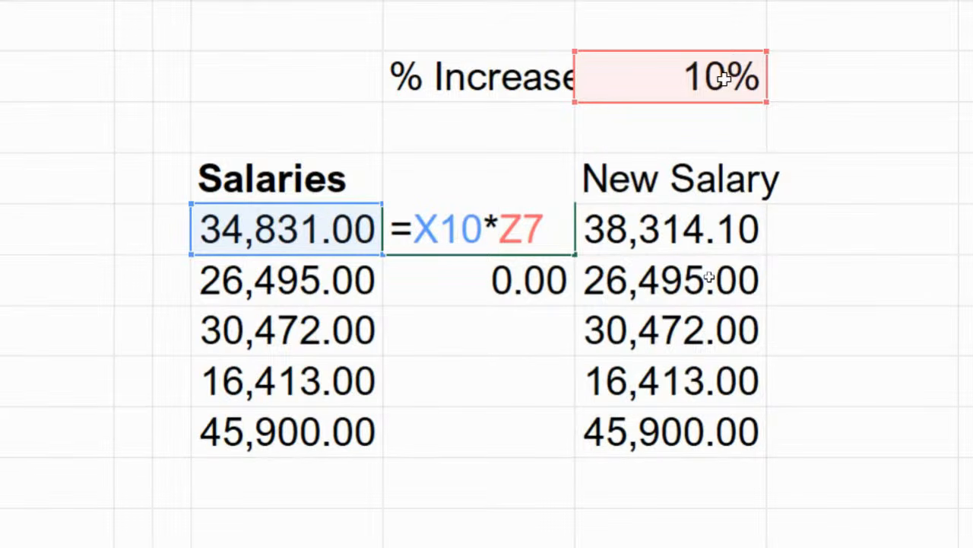
key(Return)
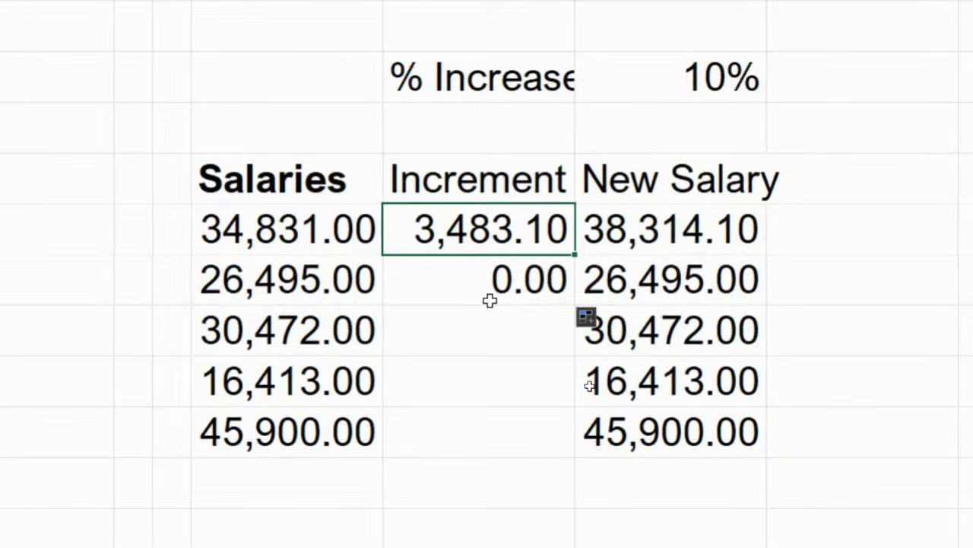
click(476, 281)
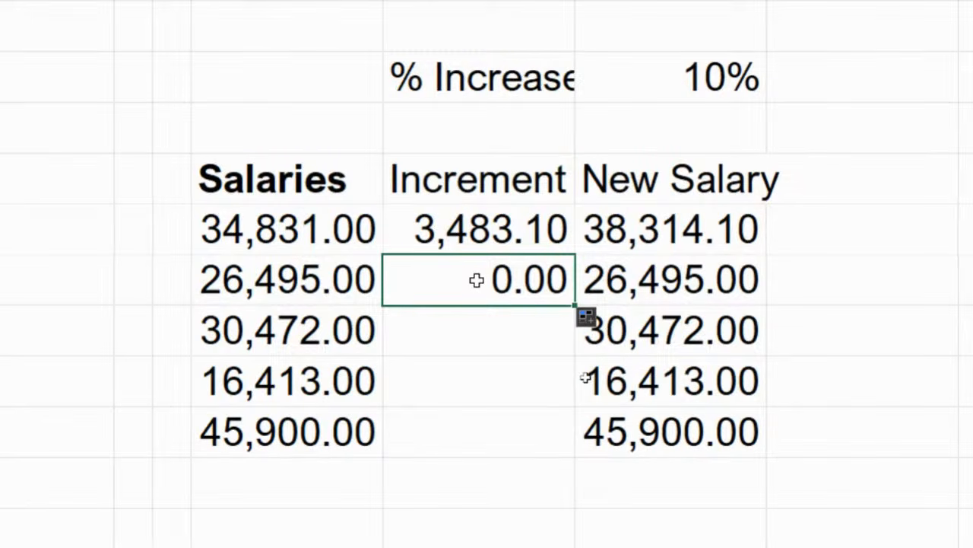
double_click(476, 281)
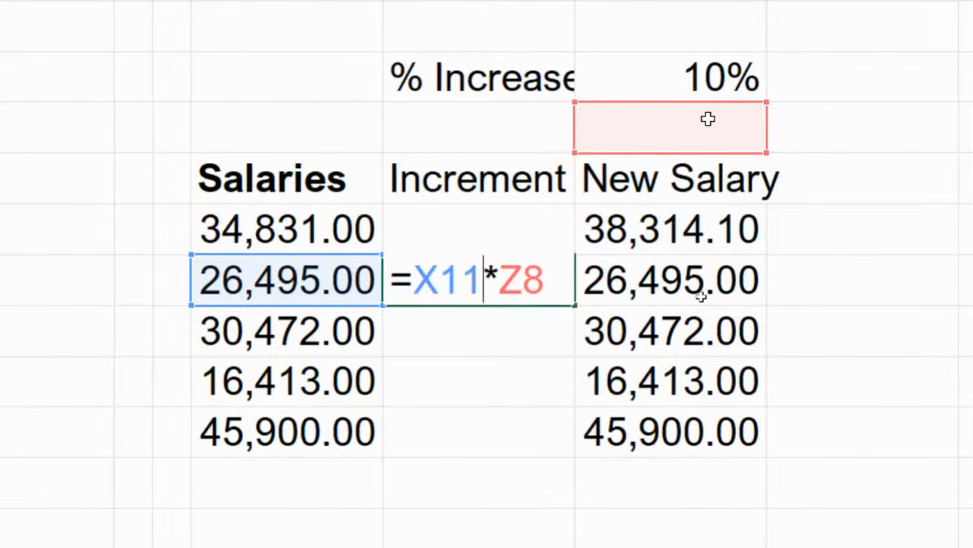
key(ctrl+Return)
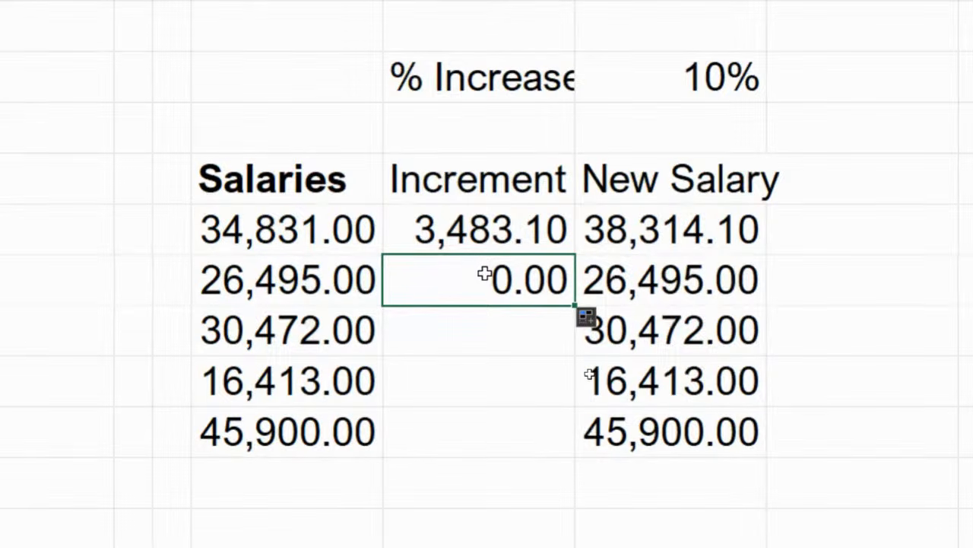
Copy the Increment formula down to the third salary's row and inspect its cell references
click(540, 327)
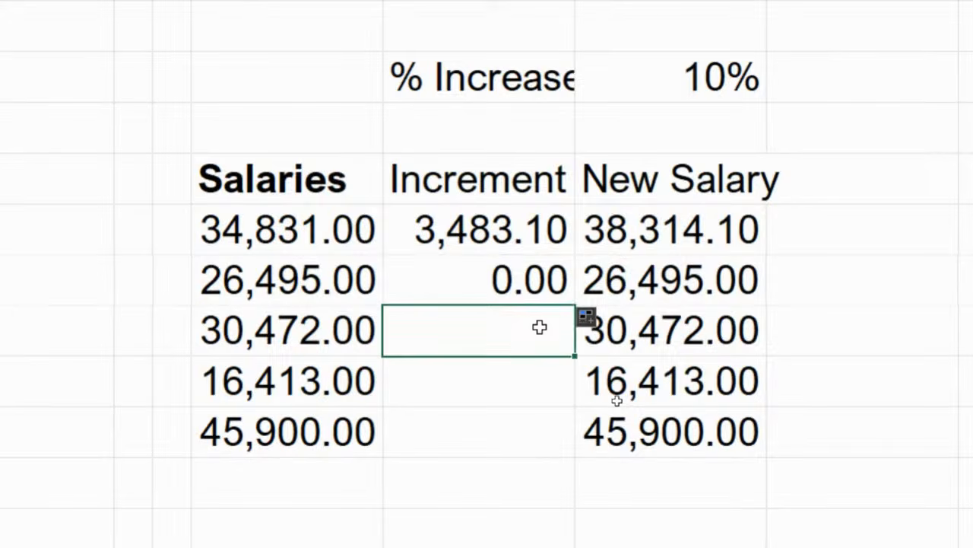
key(ctrl+d)
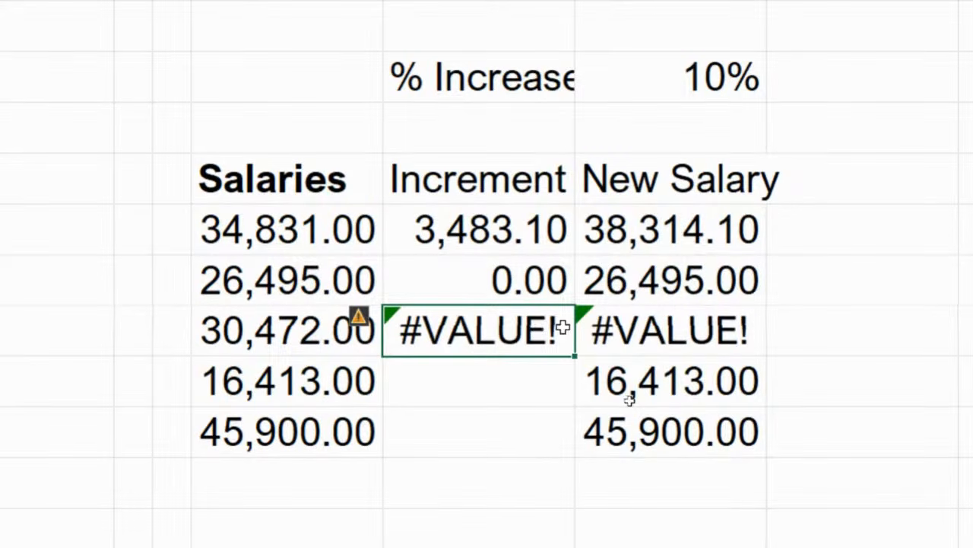
double_click(511, 341)
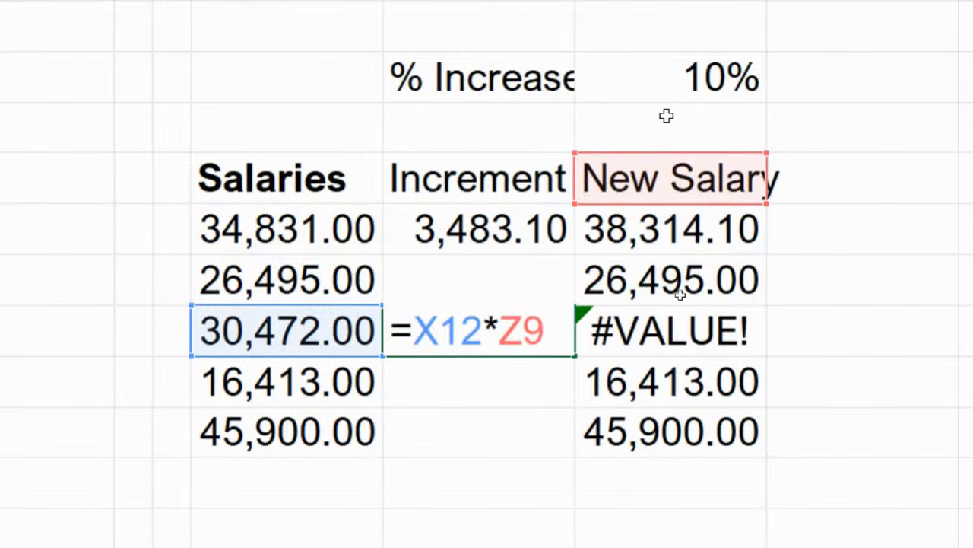
key(ctrl+Return)
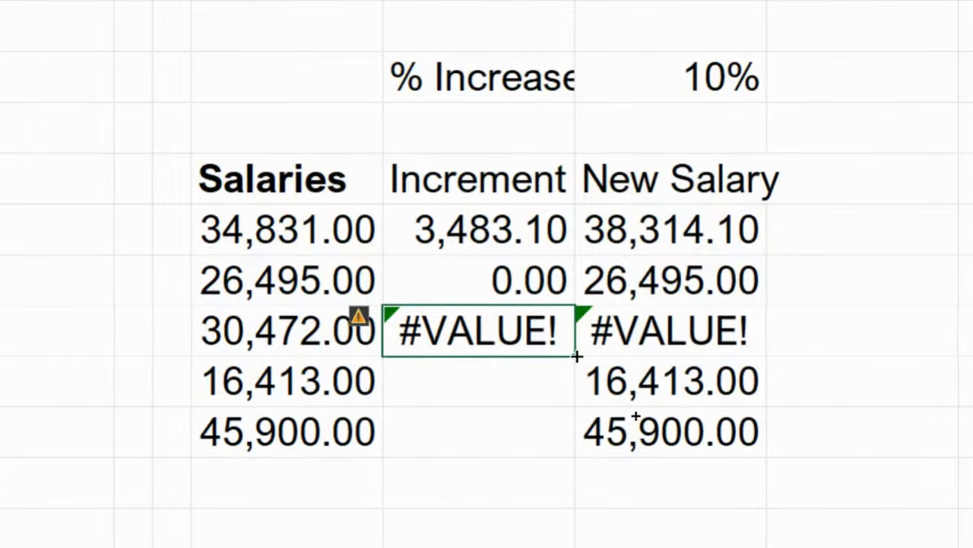
Fill the Increment formula down to the fourth salary's row and inspect which cells it references
drag(576, 356, 576, 385)
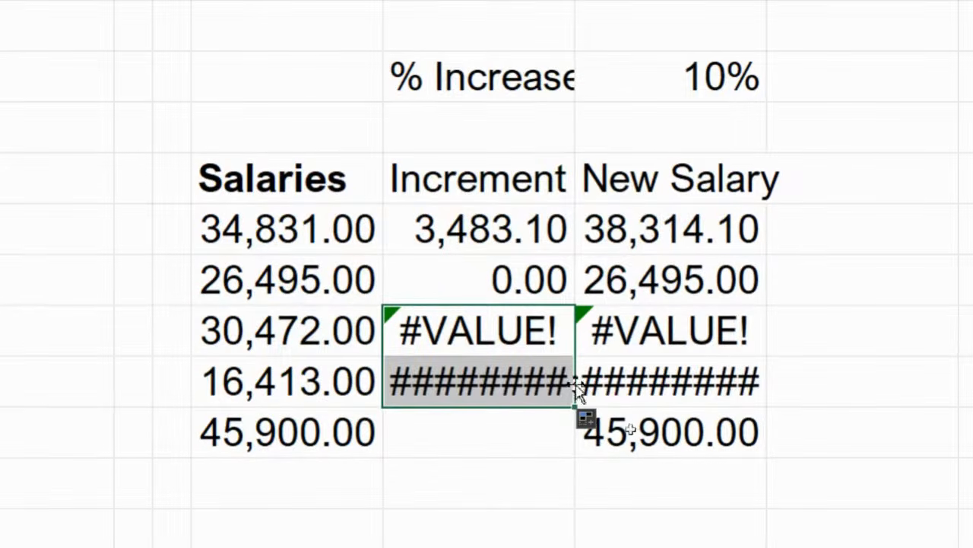
double_click(530, 373)
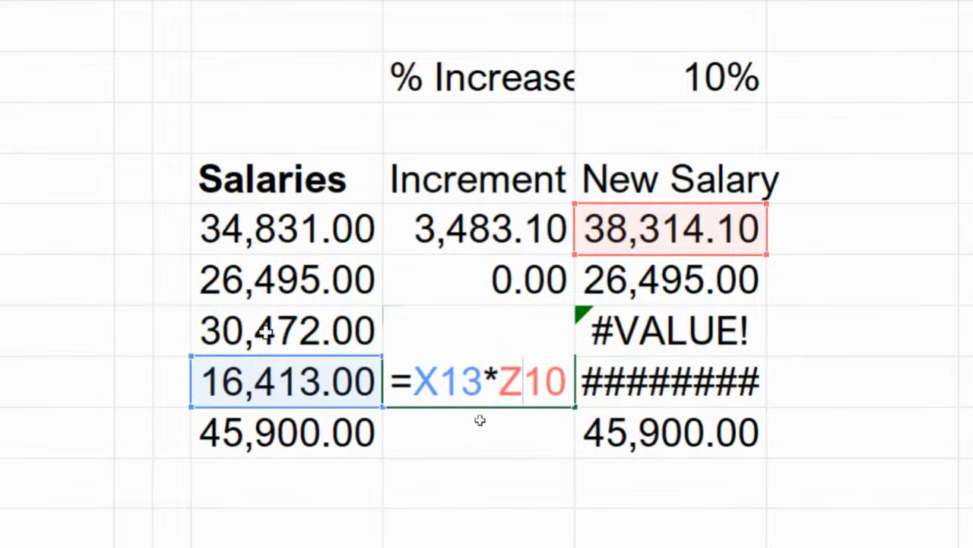
key(Escape)
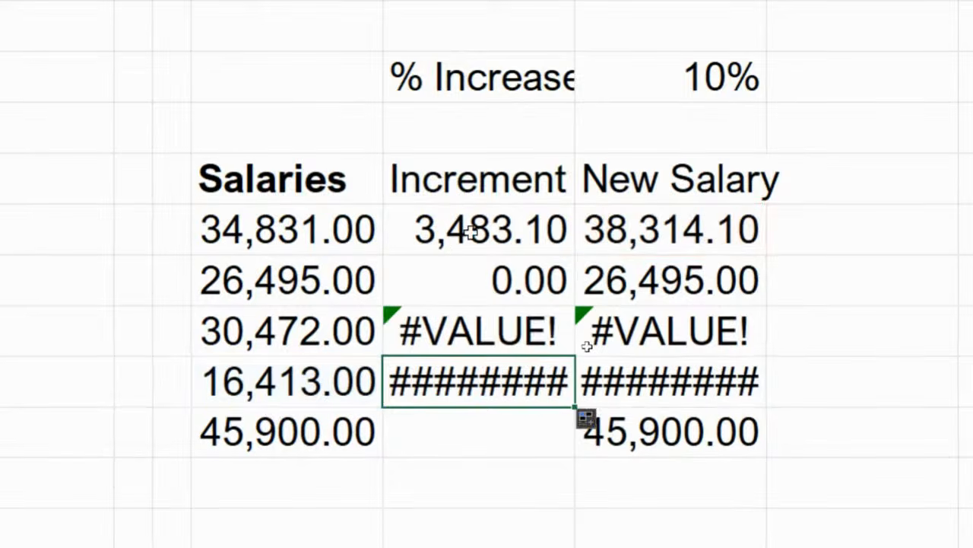
Clear the formulas from the first four Increment cells
click(491, 242)
drag(490, 242, 486, 365)
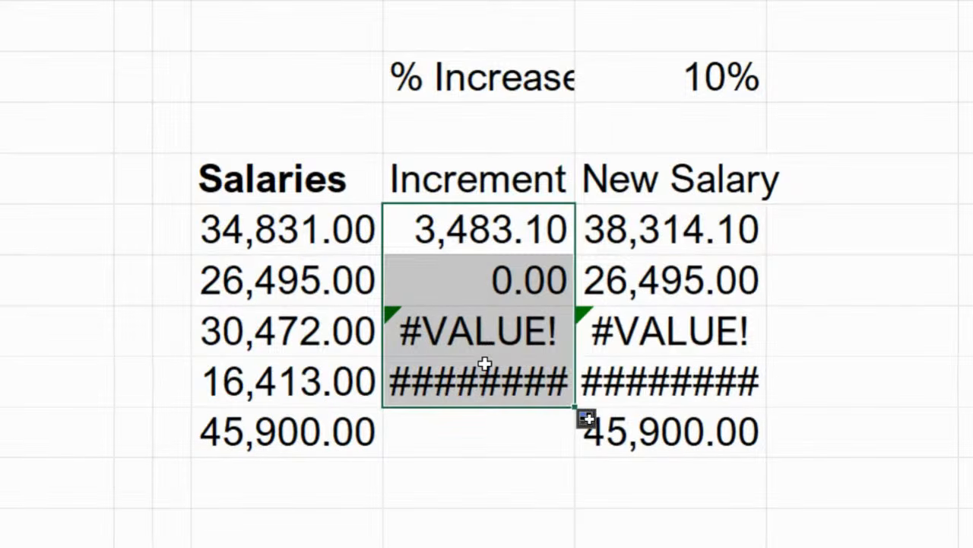
key(Delete)
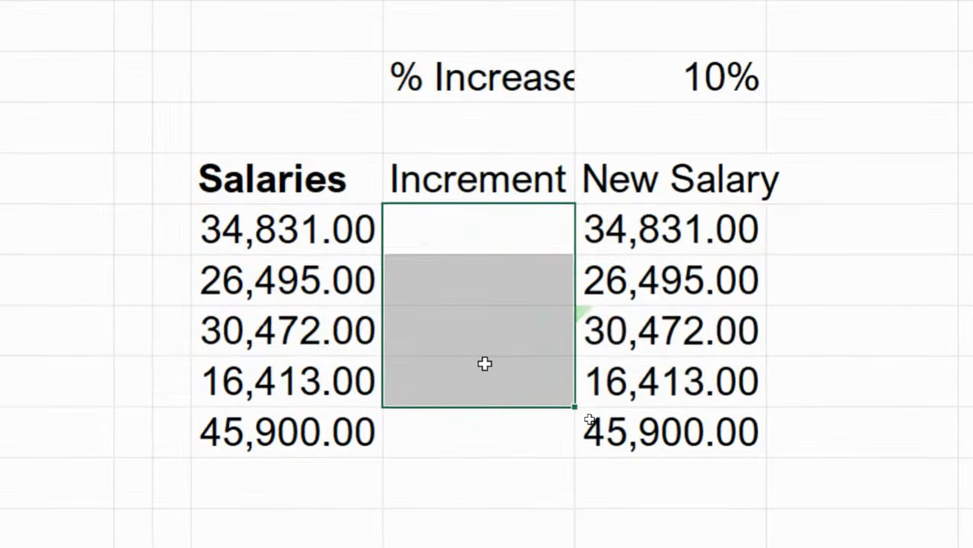
Examine the Salaries range, the first Increment cells and the % Increase cell to see which cells every increment formula needs
click(505, 234)
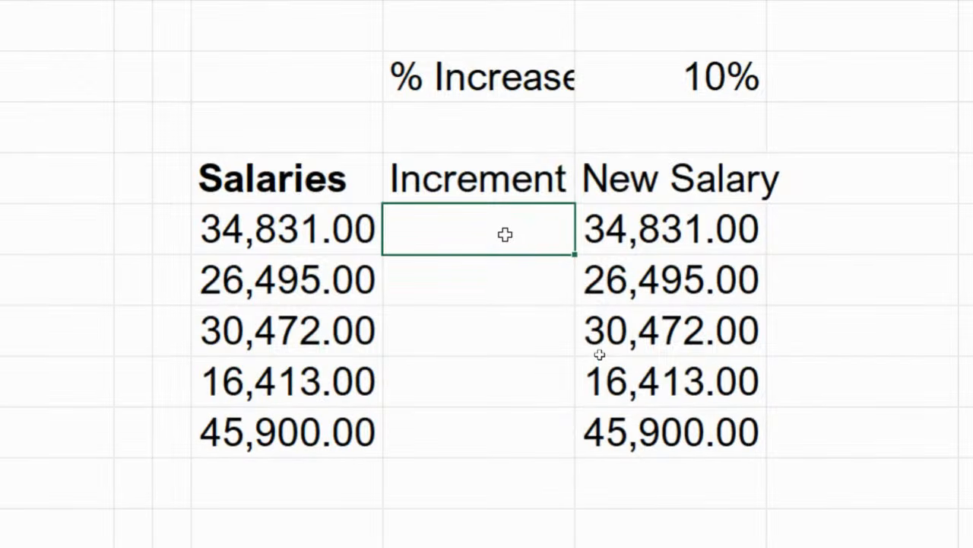
click(357, 221)
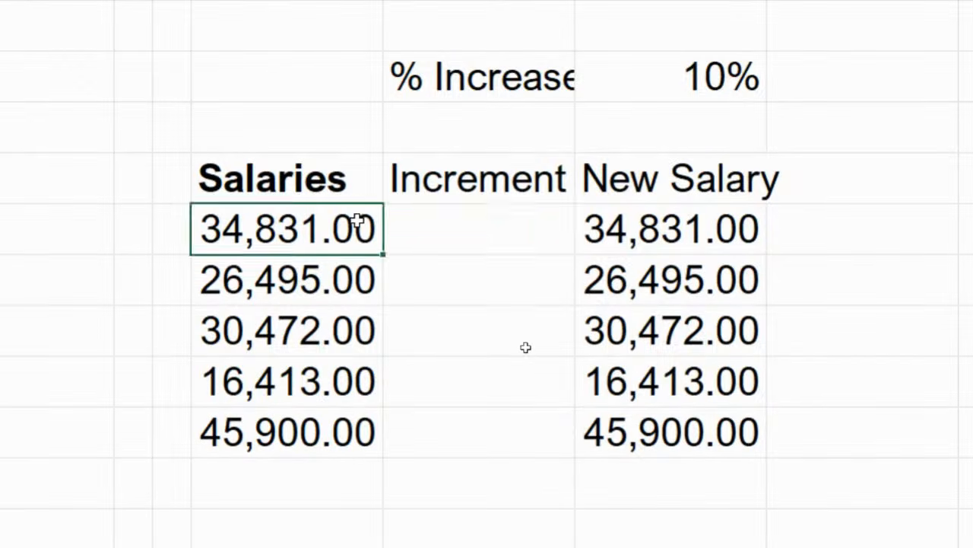
drag(358, 220, 322, 415)
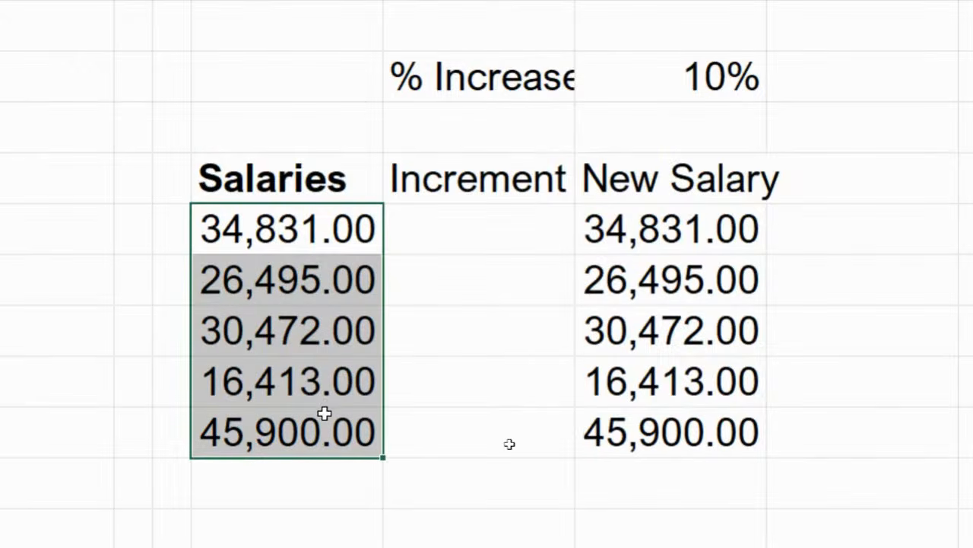
click(694, 72)
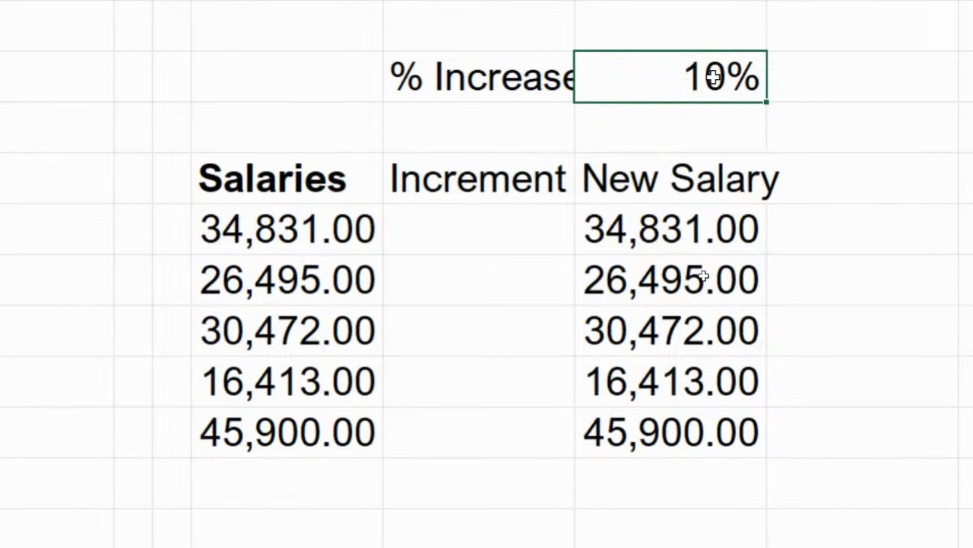
drag(476, 233, 484, 284)
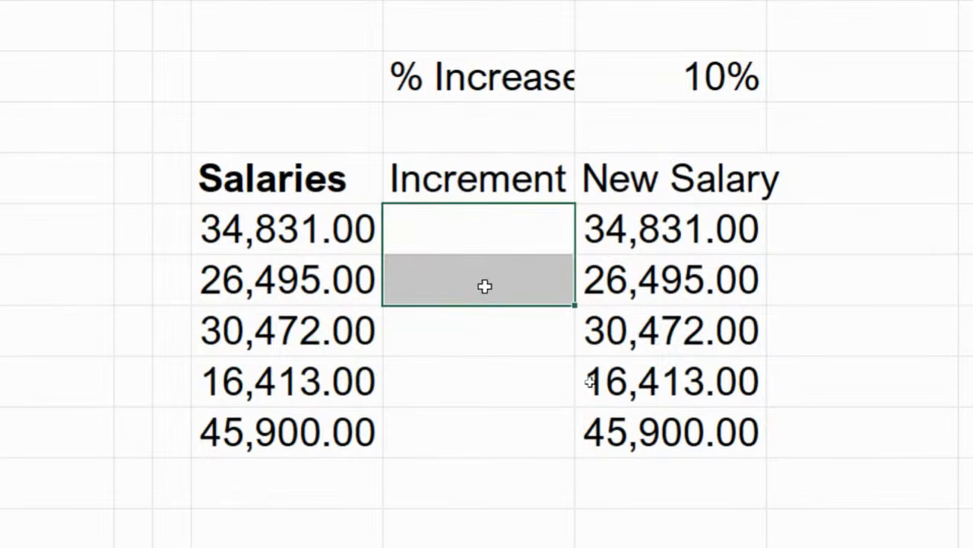
click(744, 72)
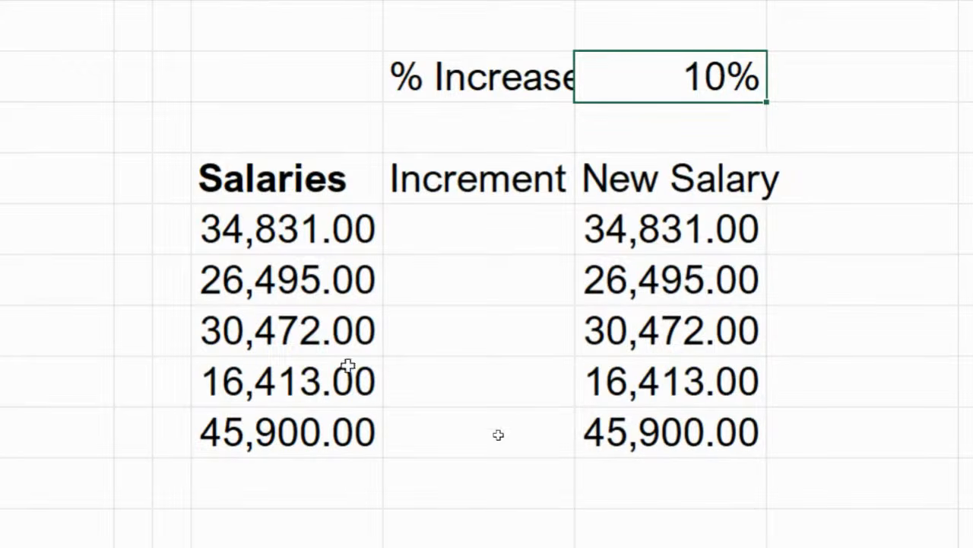
click(270, 453)
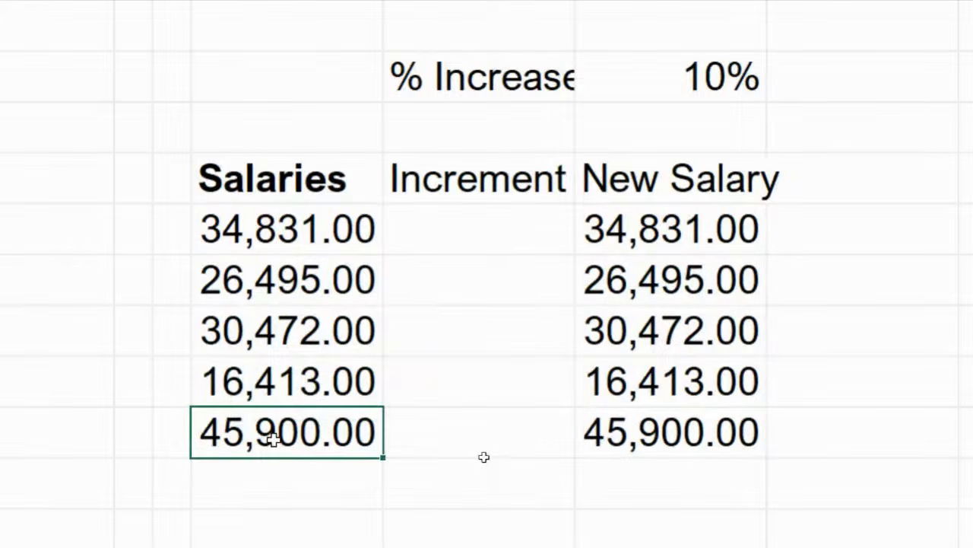
drag(269, 428, 304, 242)
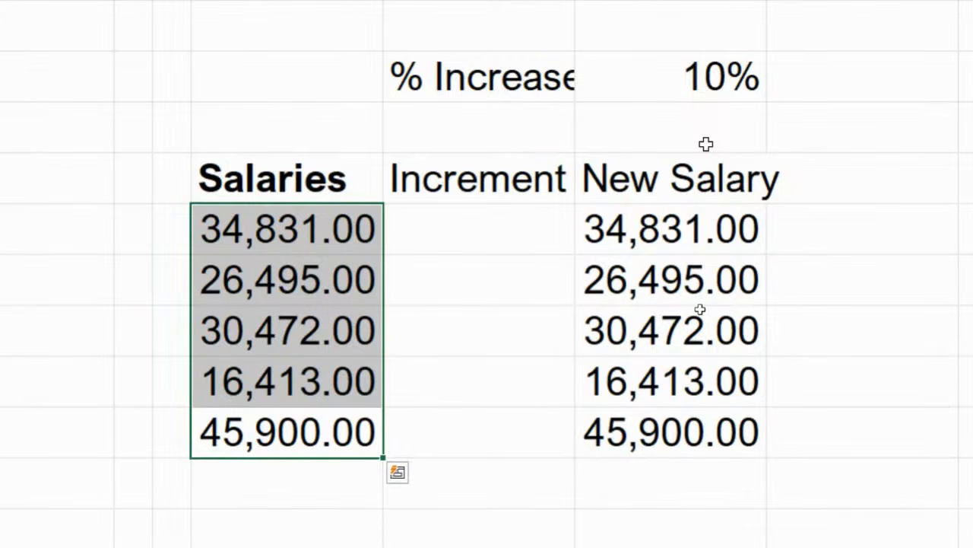
Enter =X10*$Z$7 in the first Increment cell, making the % Increase cell an absolute reference
click(511, 224)
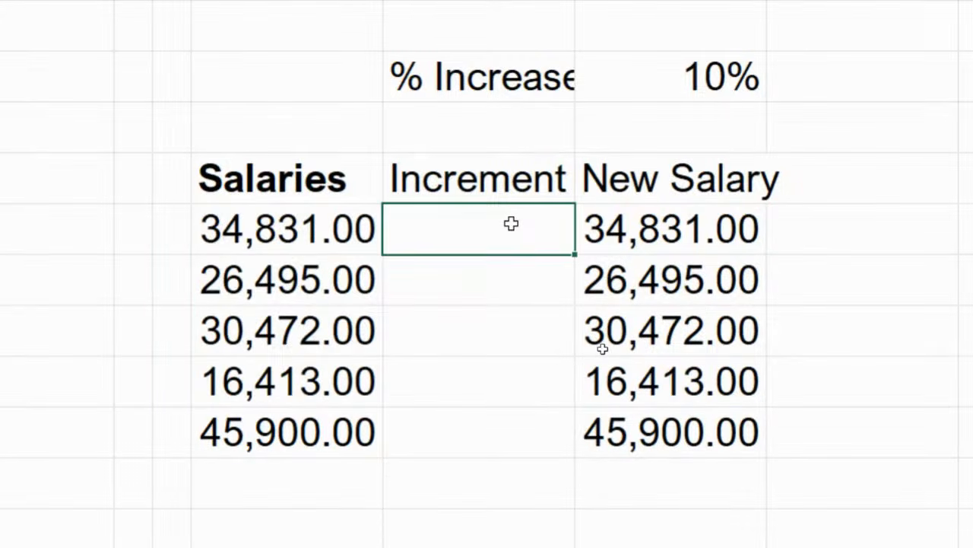
text(=)
key(Left)
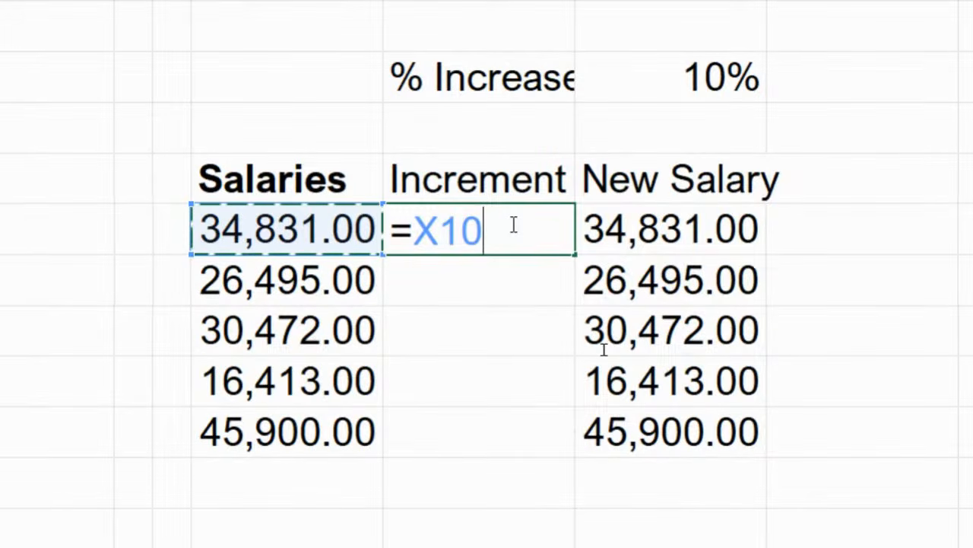
text(*)
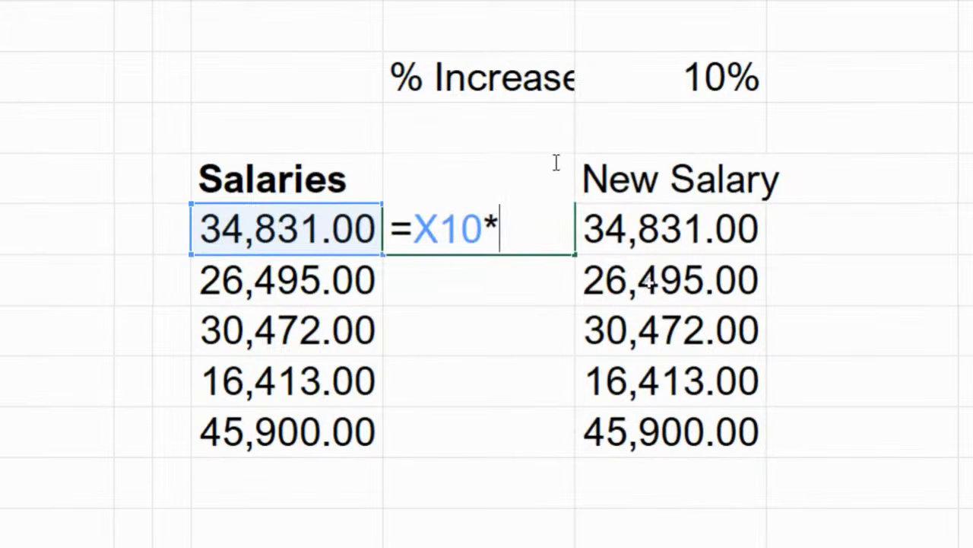
scroll(722, 83, up, 1)
click(718, 126)
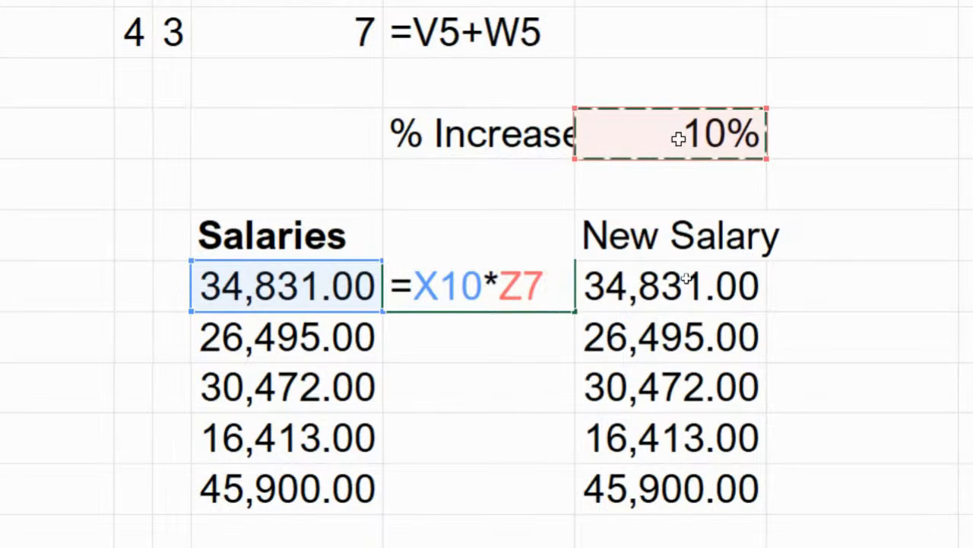
key(F4)
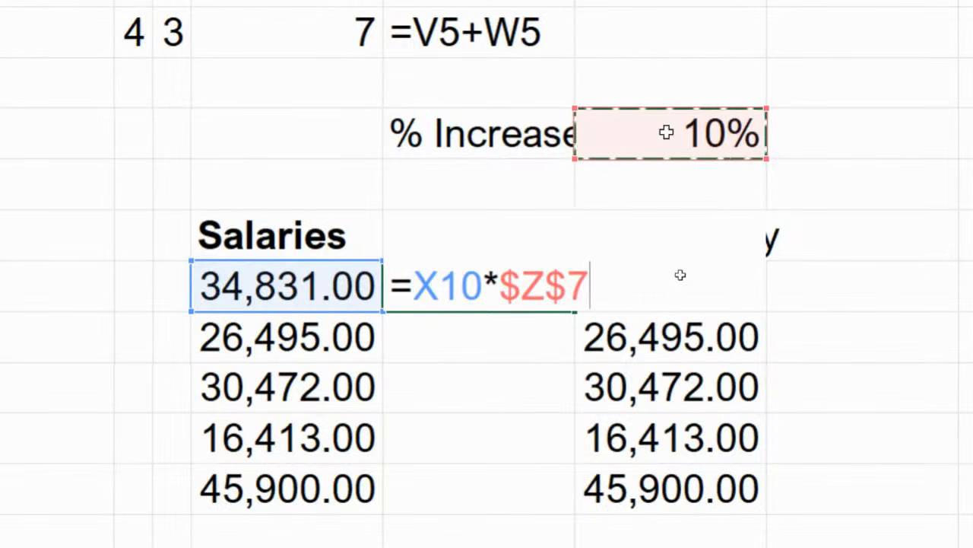
key(Return)
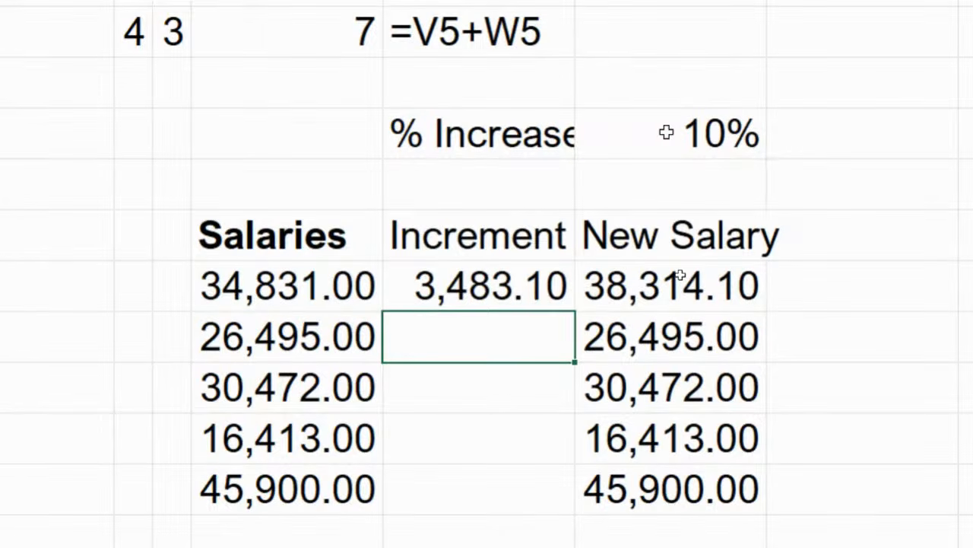
Copy the first Increment formula down to the third salary's row, inspecting the cell references in the second row's copy
key(Up)
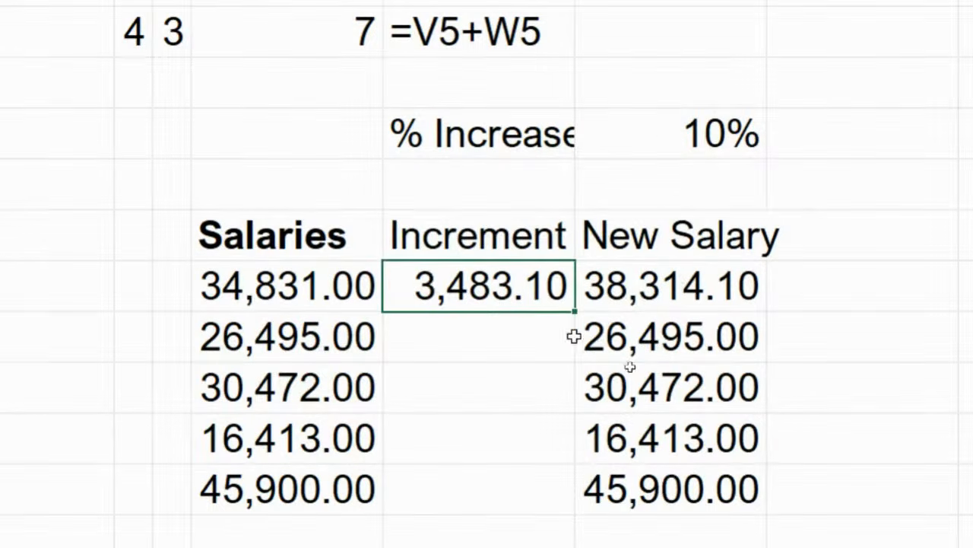
drag(574, 317, 569, 342)
click(525, 342)
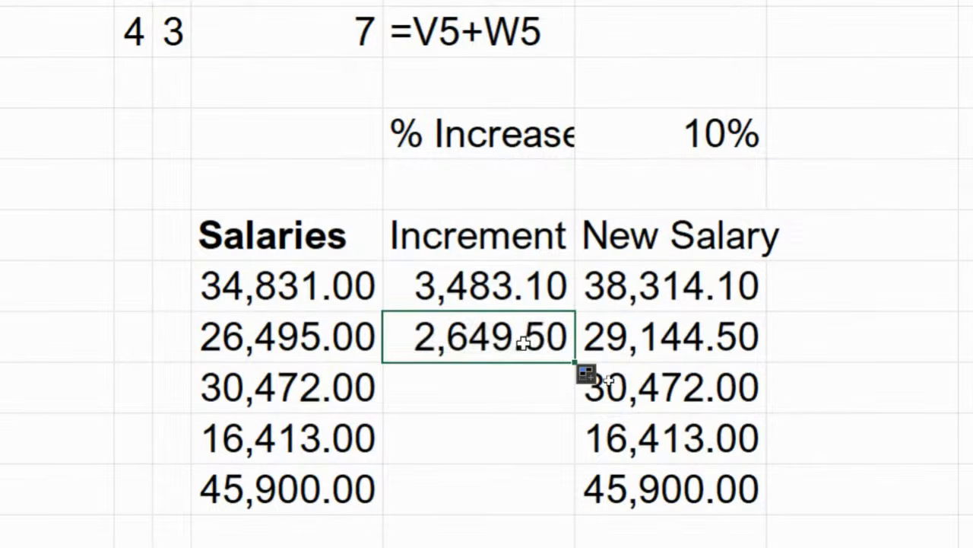
double_click(493, 344)
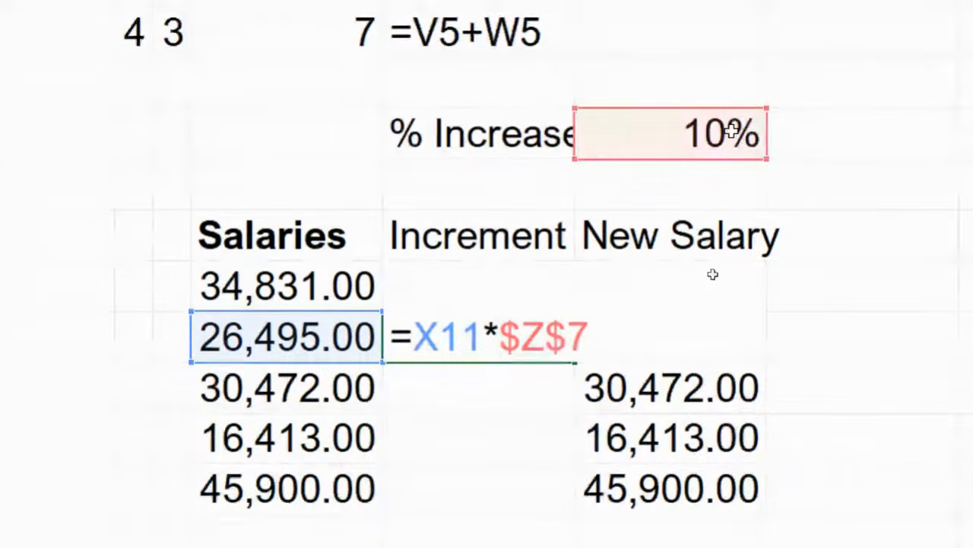
key(ctrl+Return)
click(476, 400)
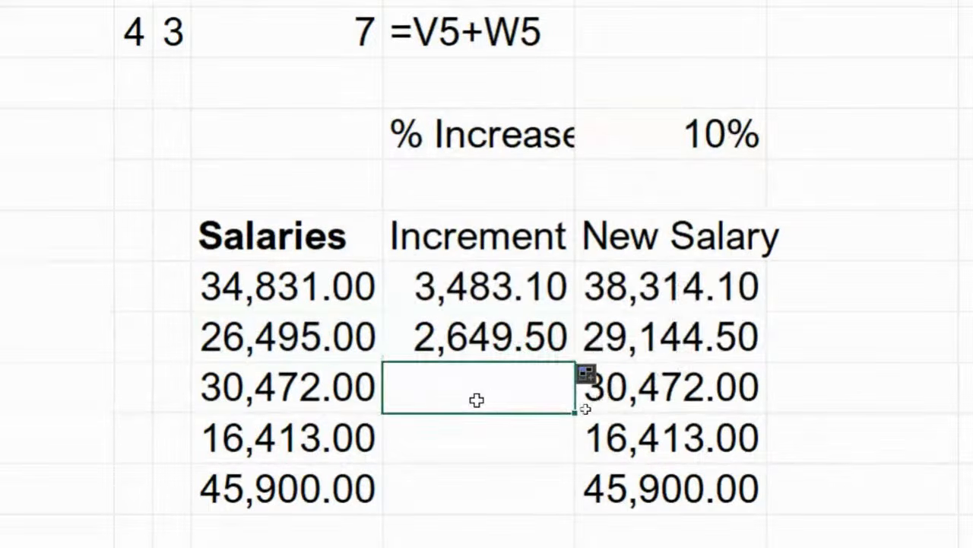
key(ctrl+d)
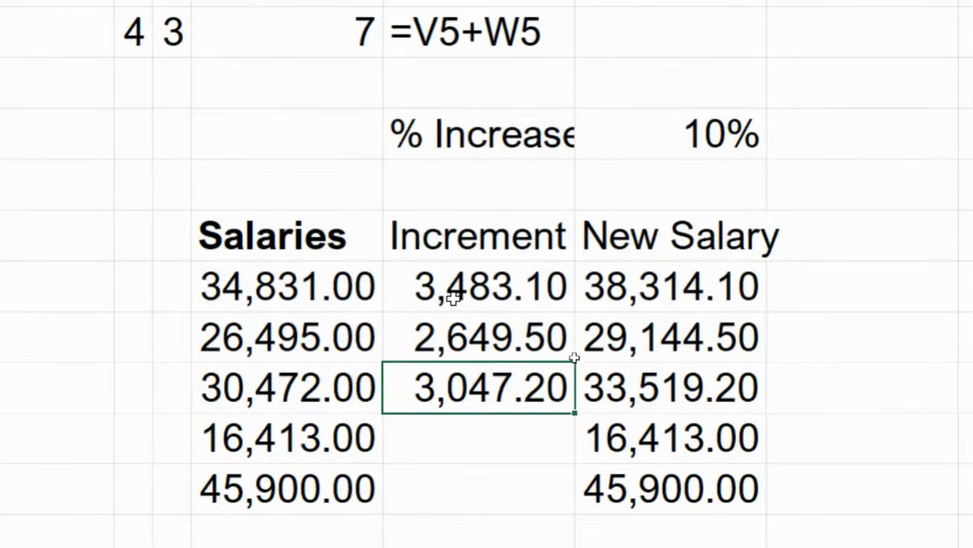
Clear the first three Increment cells and re-enter =X10*$Z$7 in the first one, with the % Increase reference locked
drag(454, 299, 456, 370)
key(Delete)
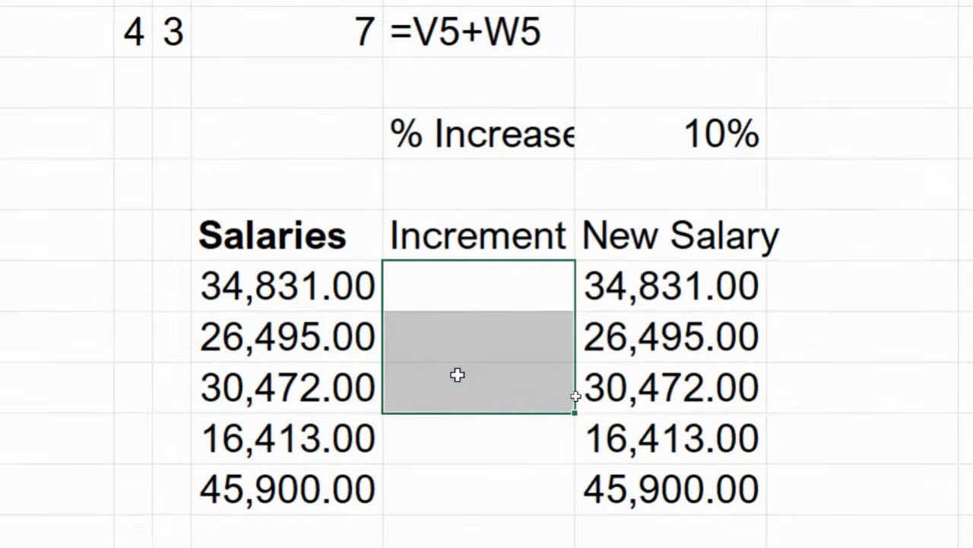
double_click(463, 289)
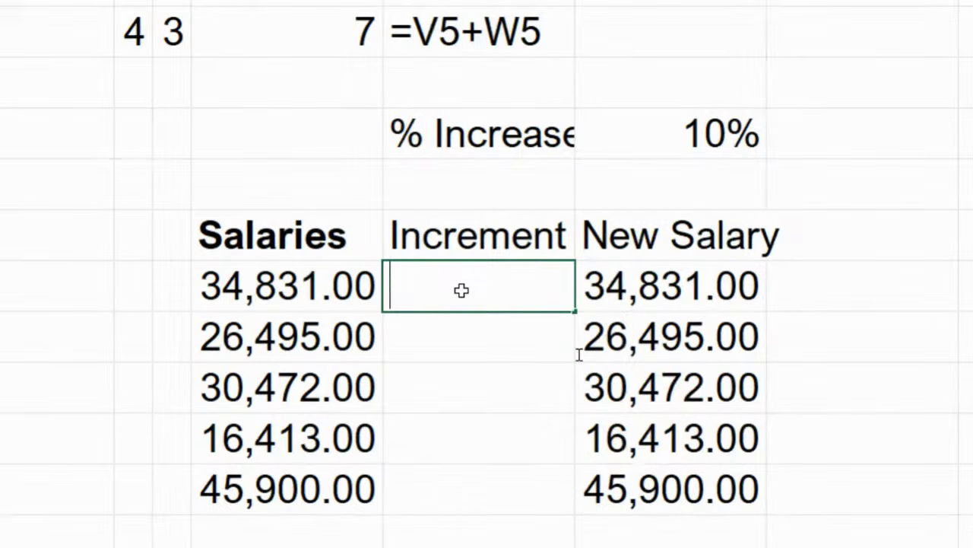
text(=)
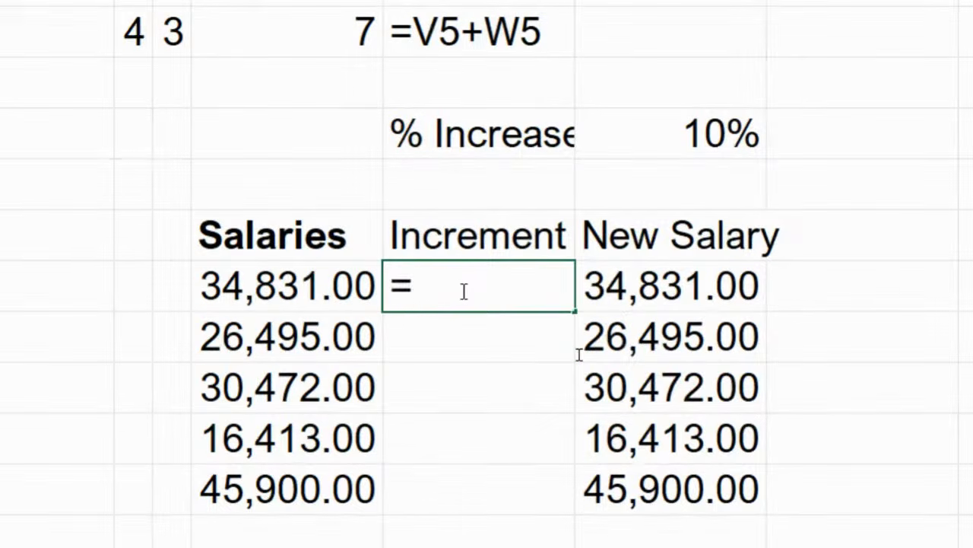
click(327, 287)
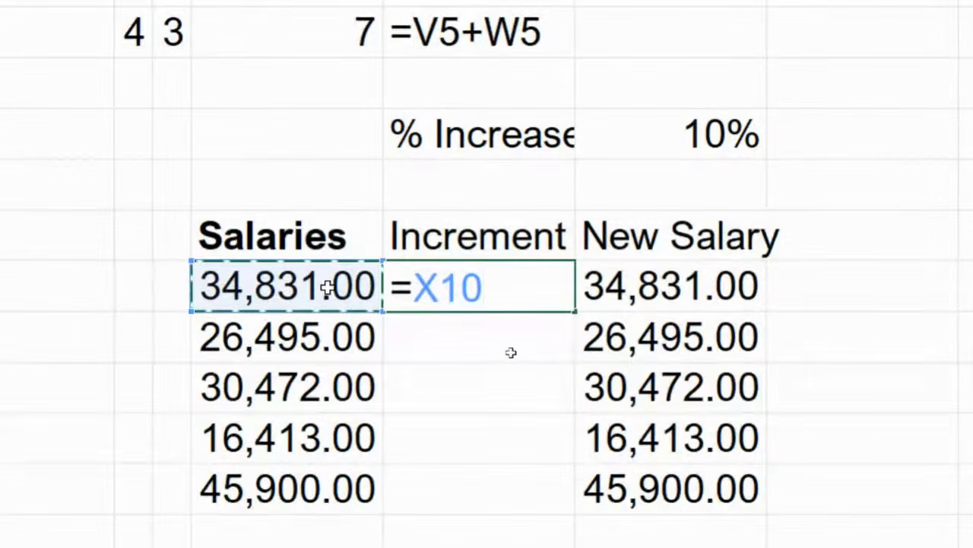
text(*)
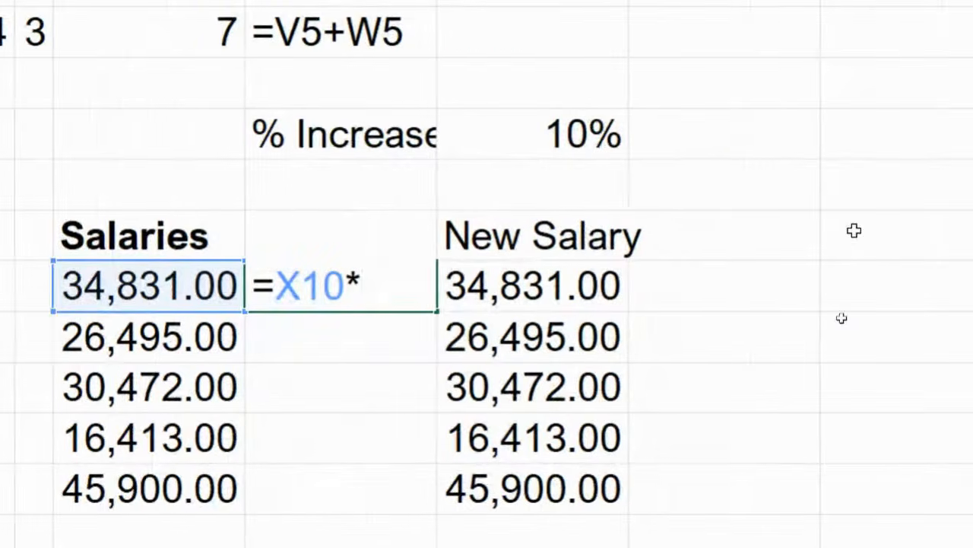
click(578, 132)
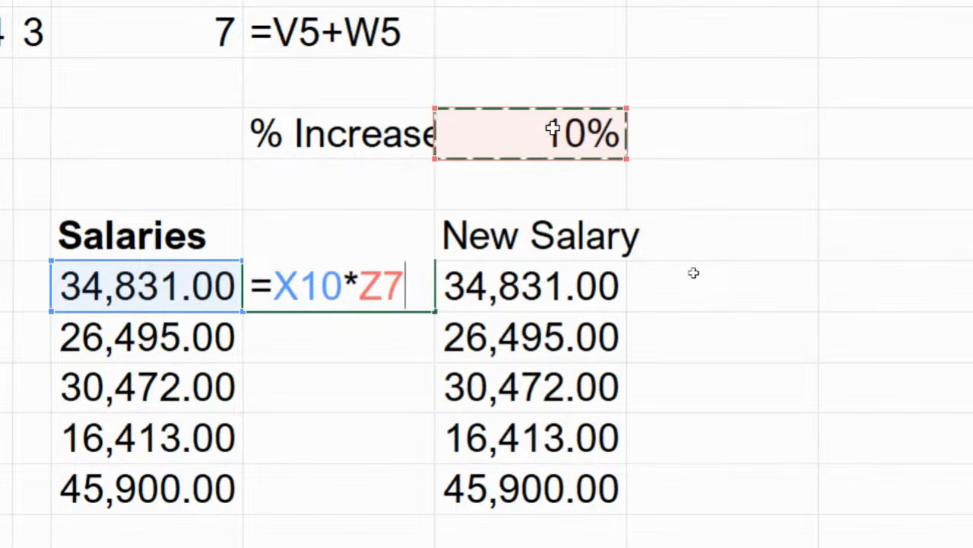
key(F4)
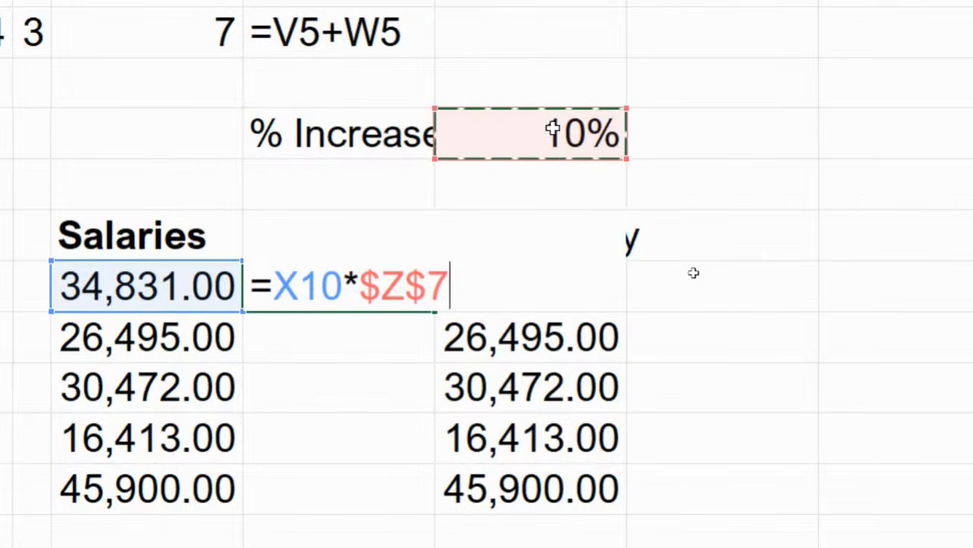
key(Return)
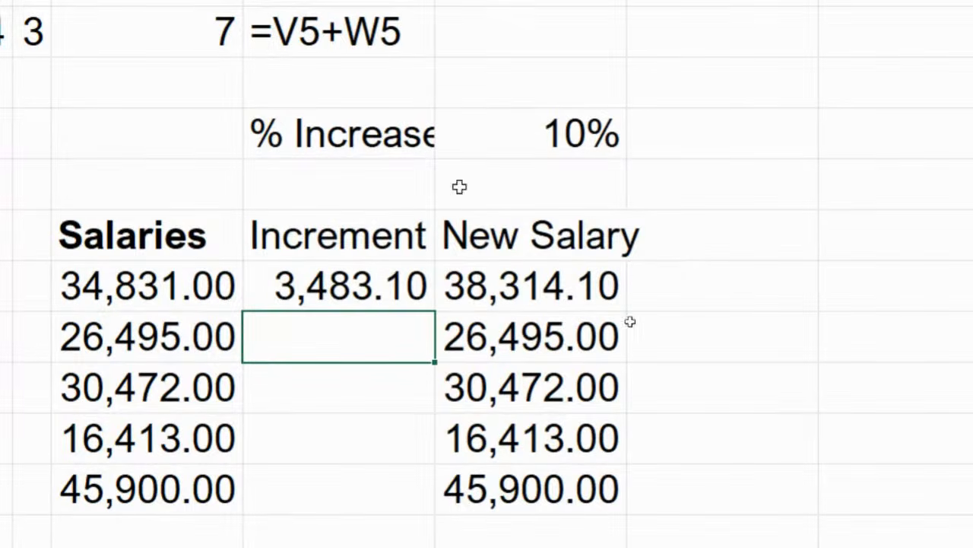
Fill the Increment formula down to the last salary's row and inspect which cells the last formula references
click(365, 295)
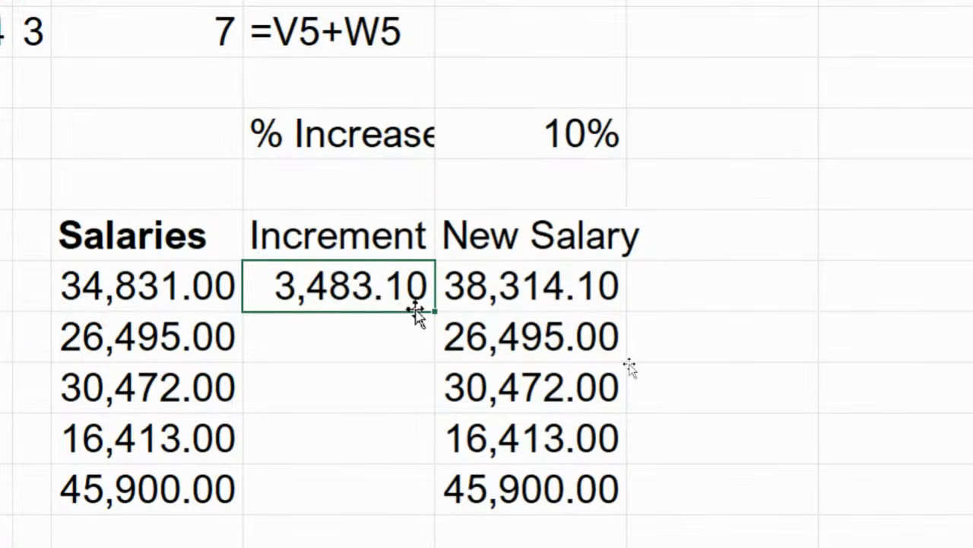
double_click(435, 313)
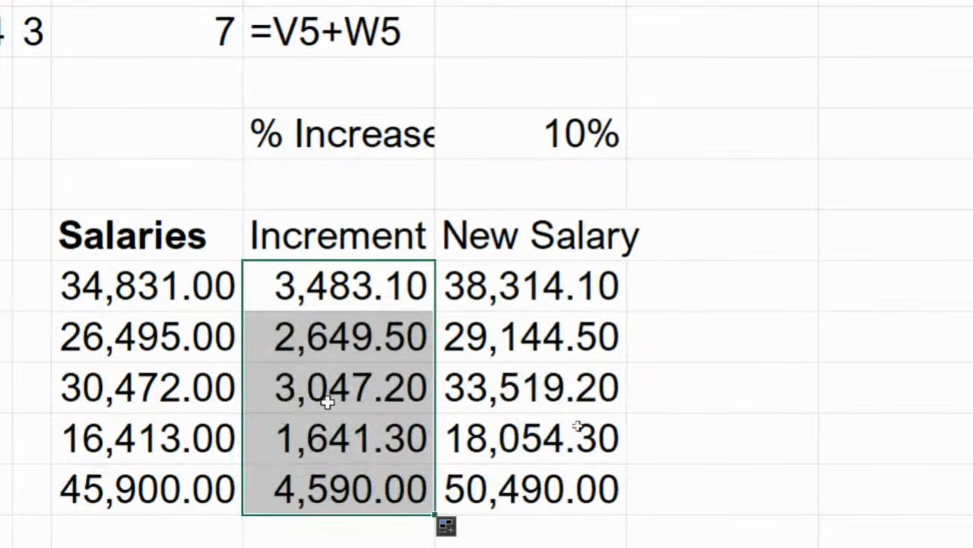
click(318, 485)
double_click(318, 461)
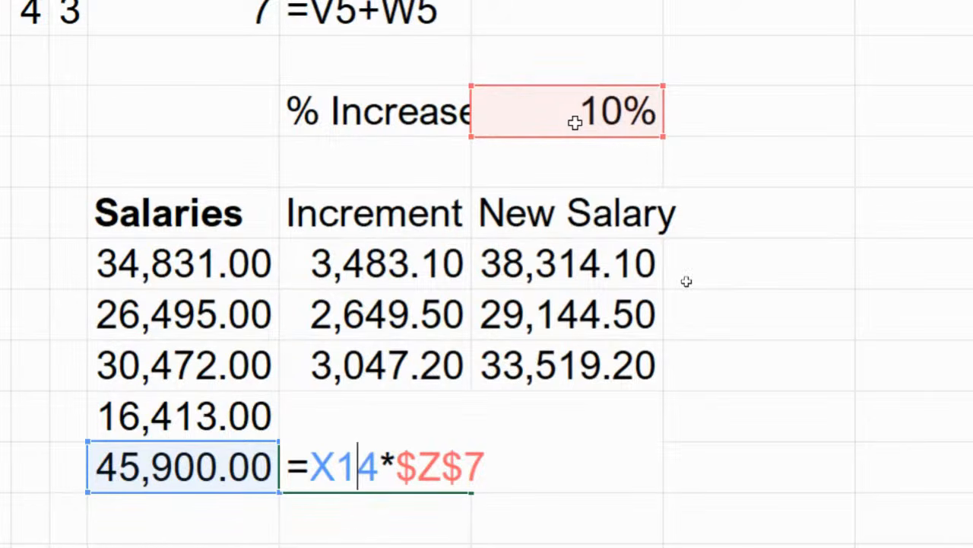
key(ctrl+Return)
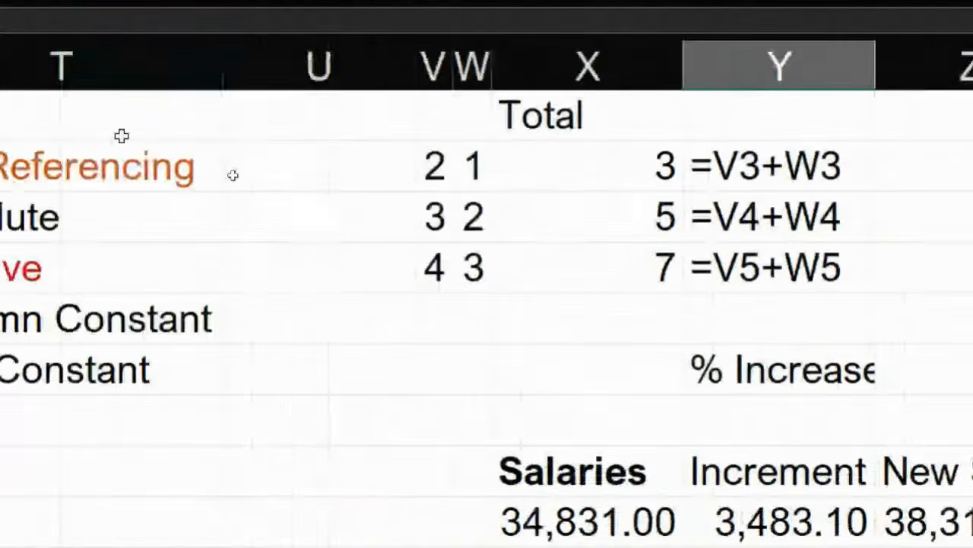
Apply a red font color to the "Absolute" label under the Cell Referencing heading
click(161, 202)
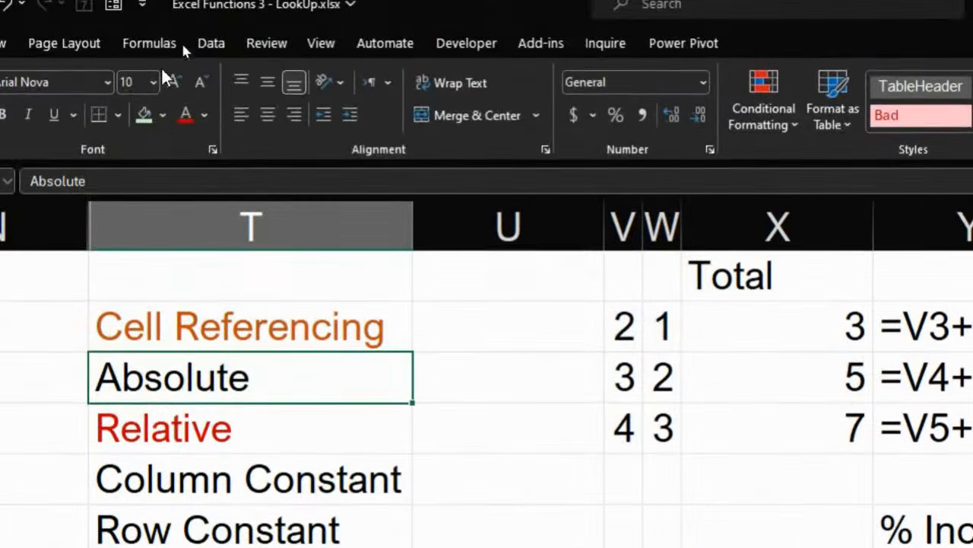
click(185, 114)
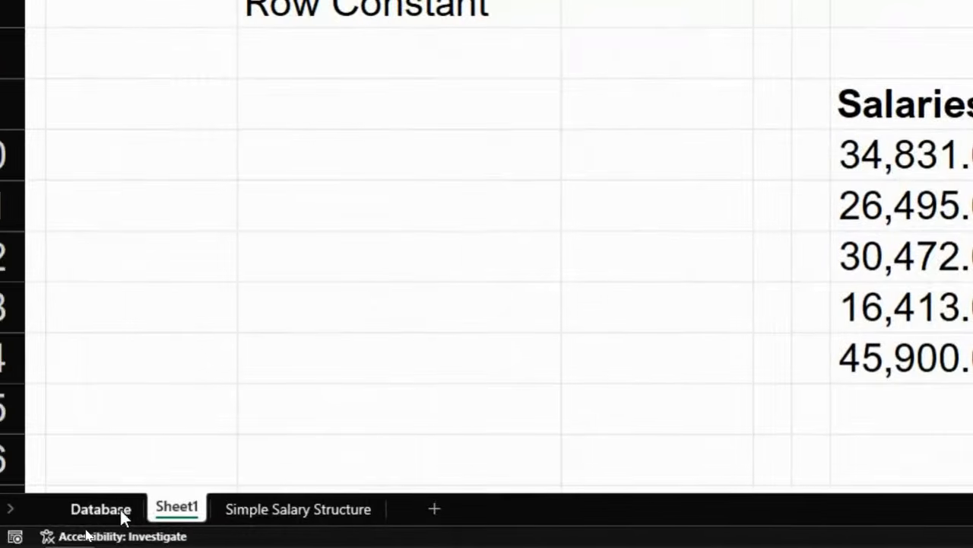
Clear all the existing Basic salary formulas in the Database sheet
click(114, 508)
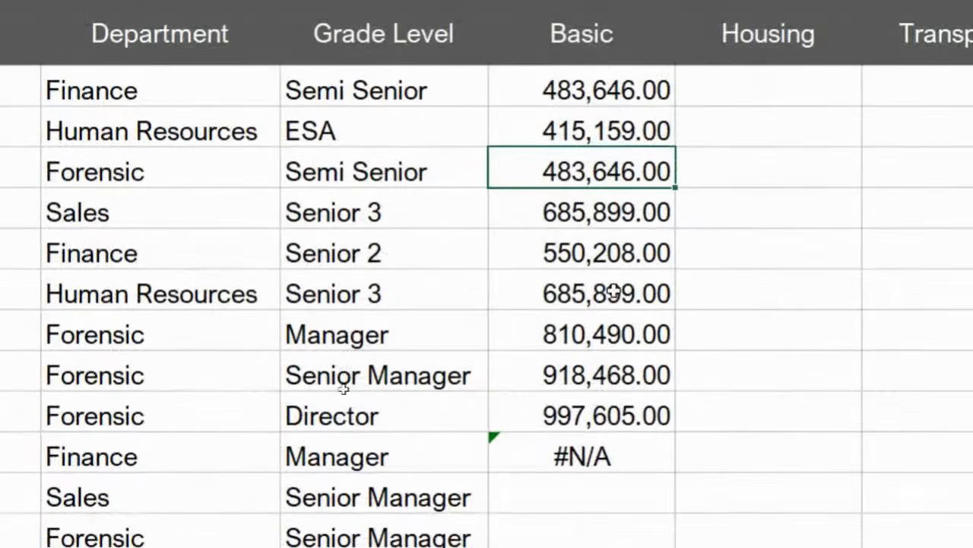
click(606, 454)
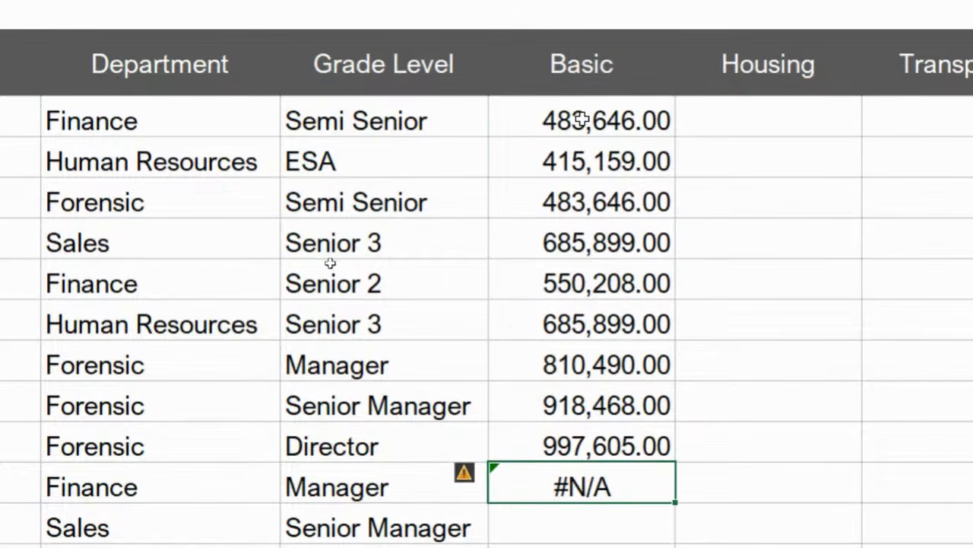
drag(580, 119, 563, 493)
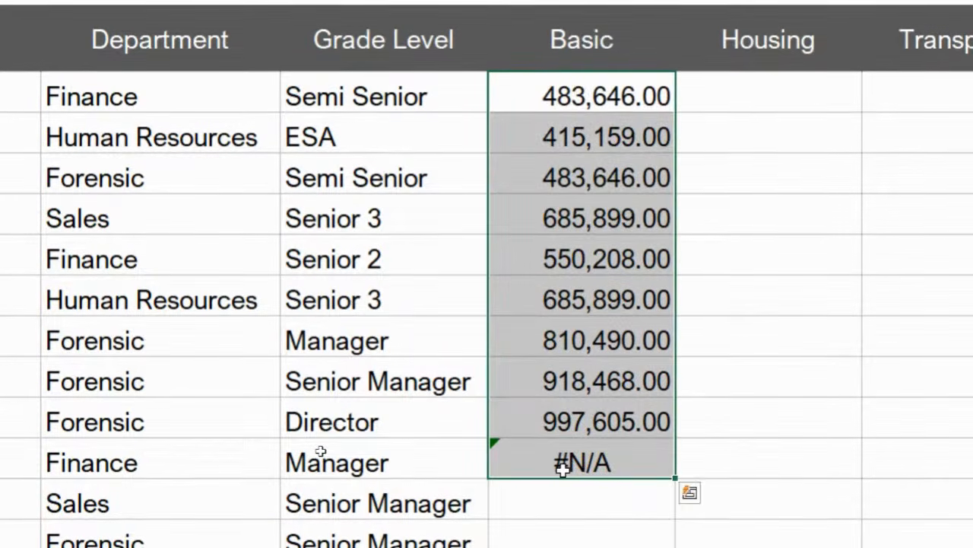
key(Delete)
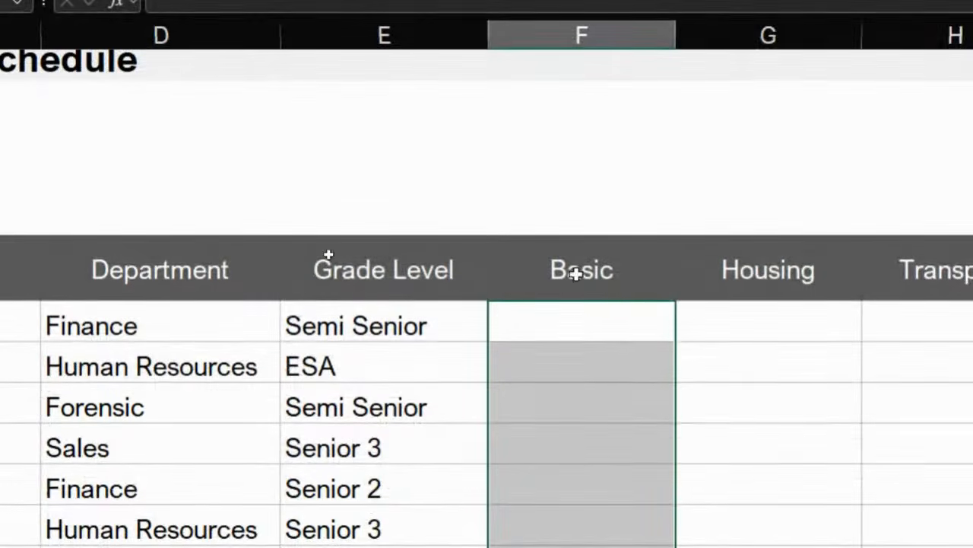
Start a VLOOKUP in the first Basic cell with lookup value E9 and the locked table range 'Simple Salary Structure'!$B$8:$I$16
click(581, 325)
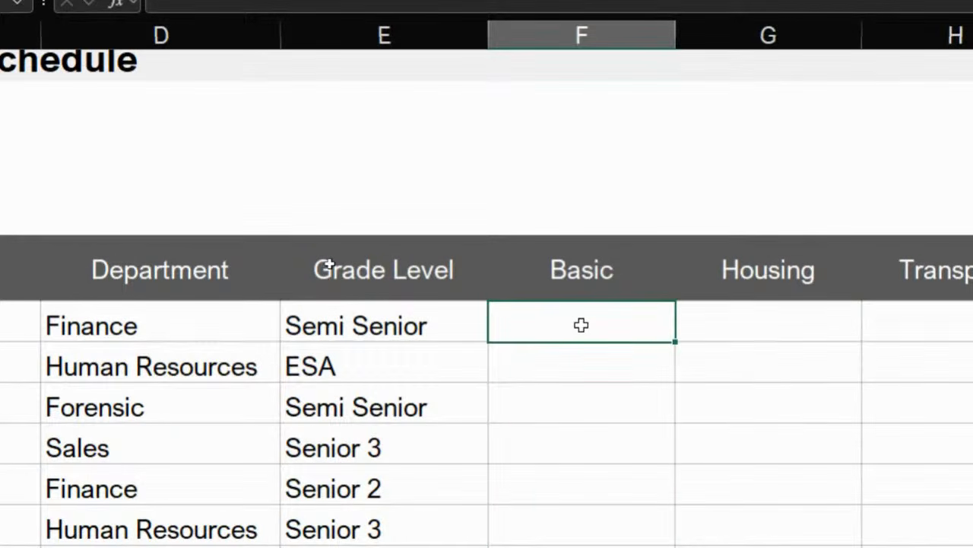
text(=vlo)
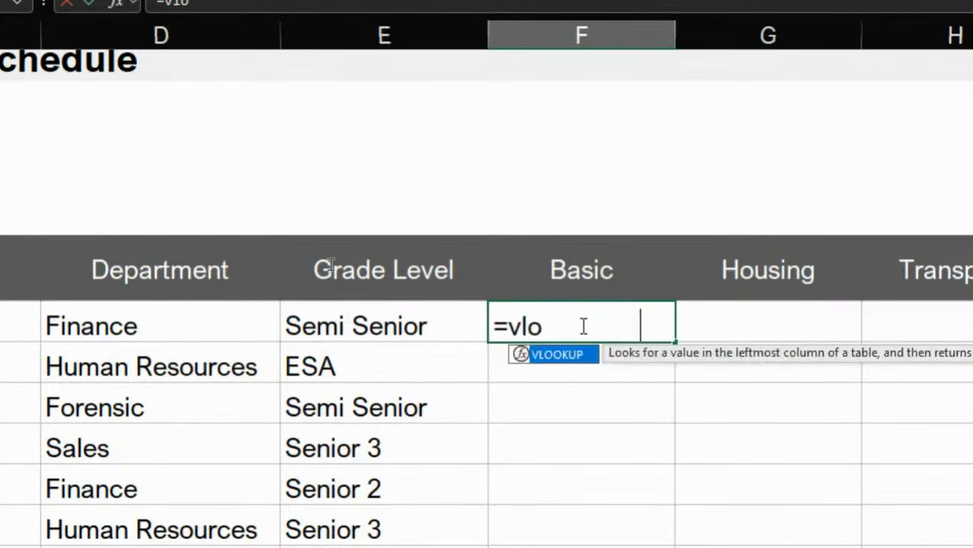
key(Tab)
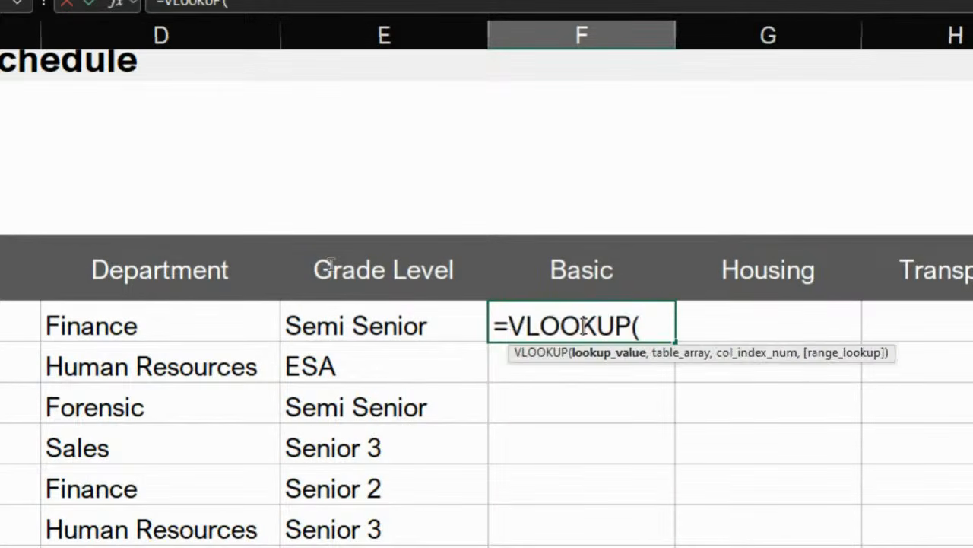
click(428, 328)
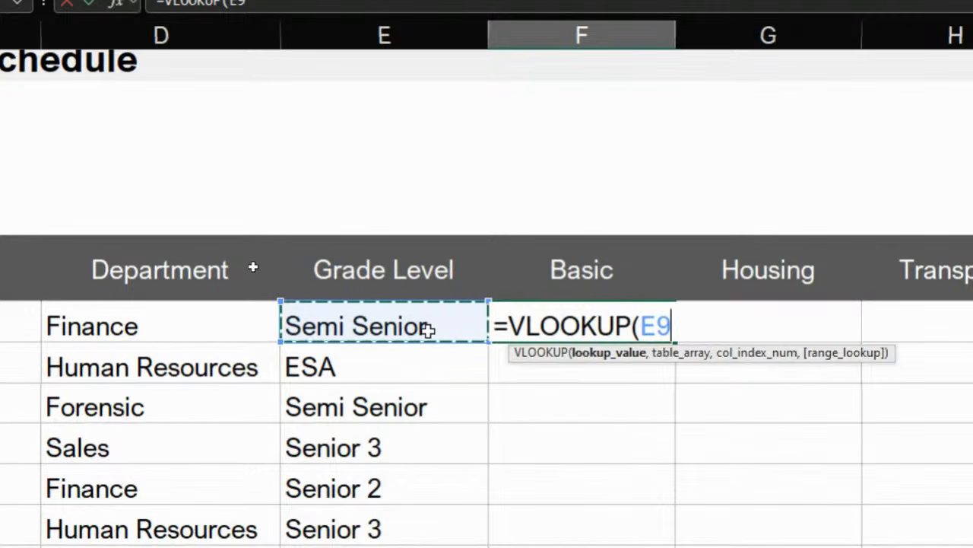
text(,)
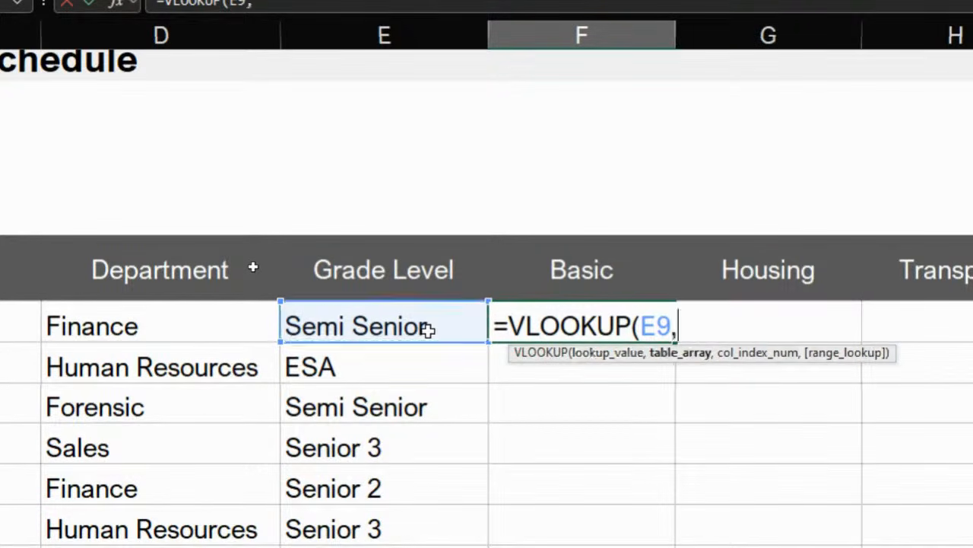
scroll(233, 385, down, 3)
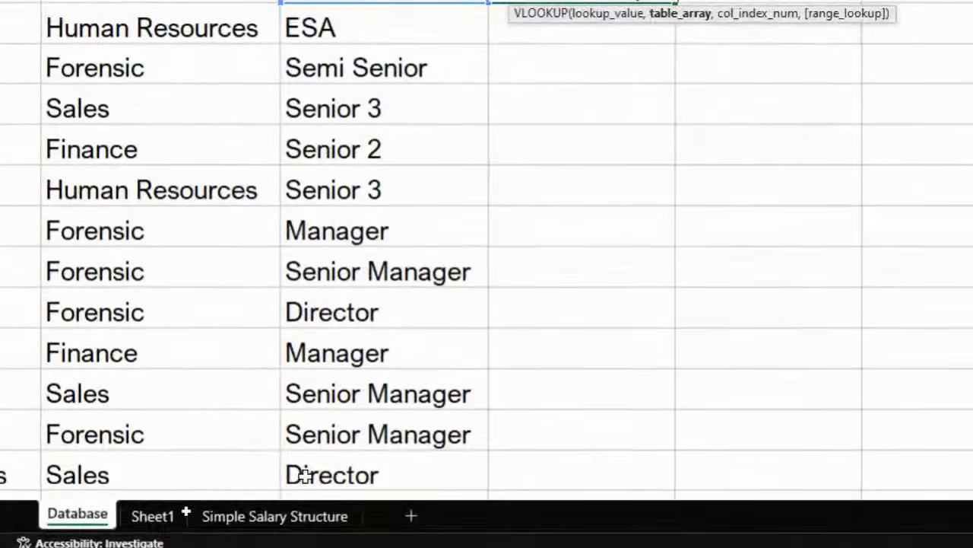
click(258, 507)
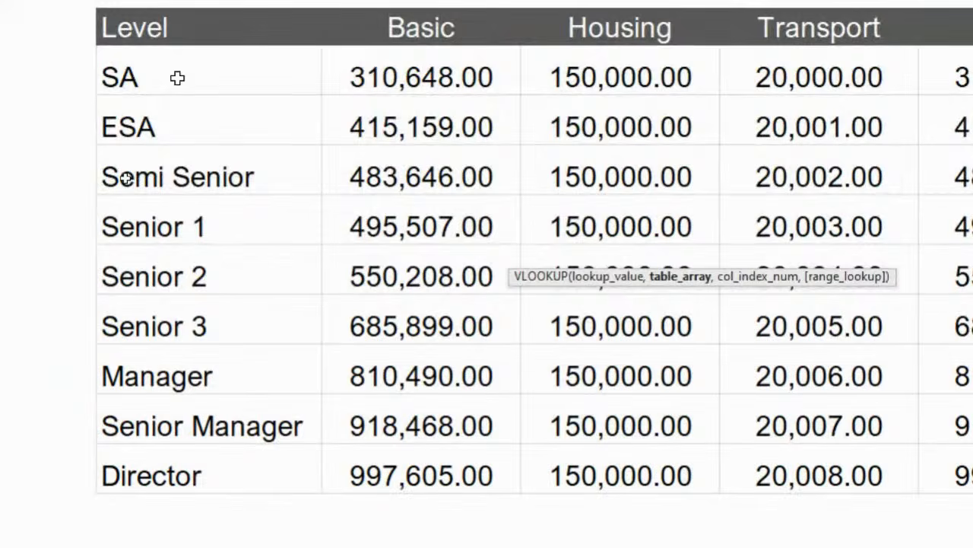
click(177, 78)
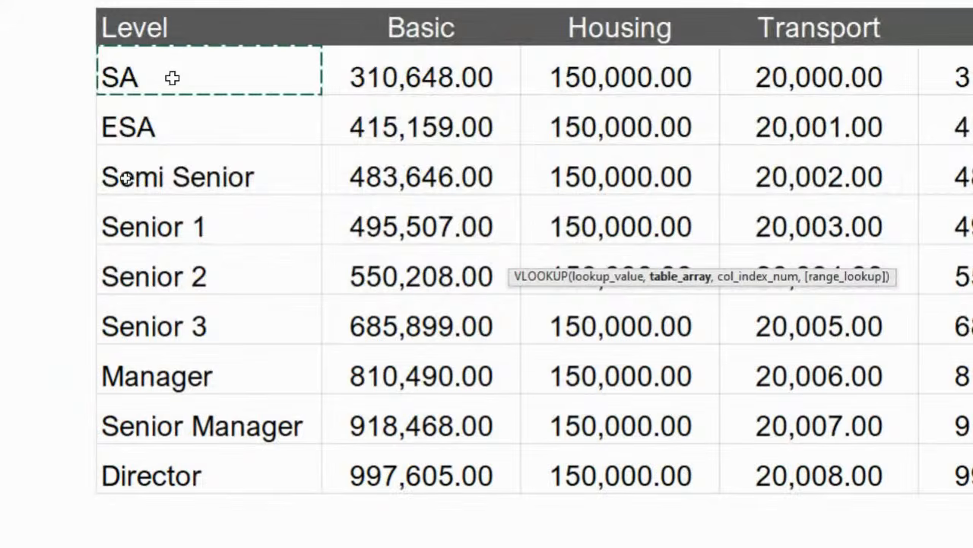
key(ctrl+shift+Right)
key(ctrl+shift+Down)
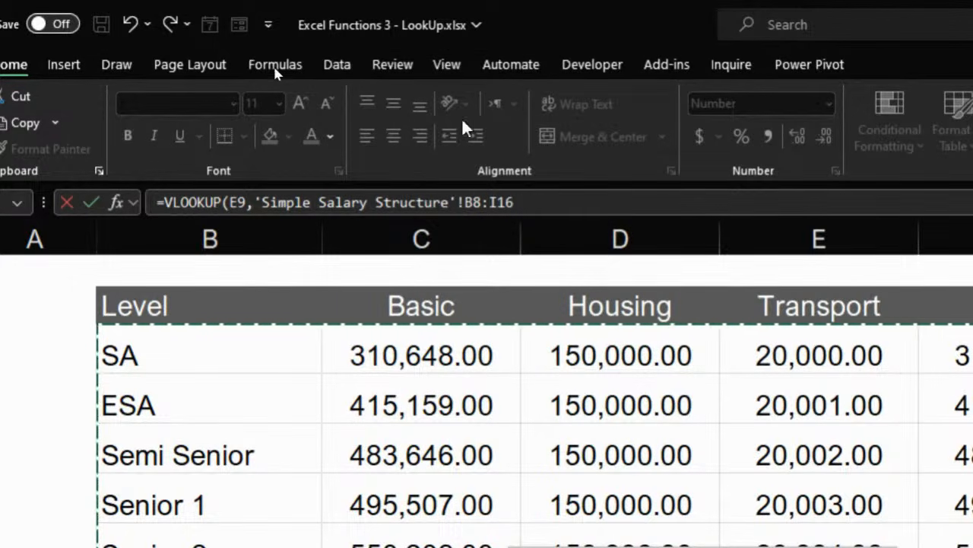
key(F4)
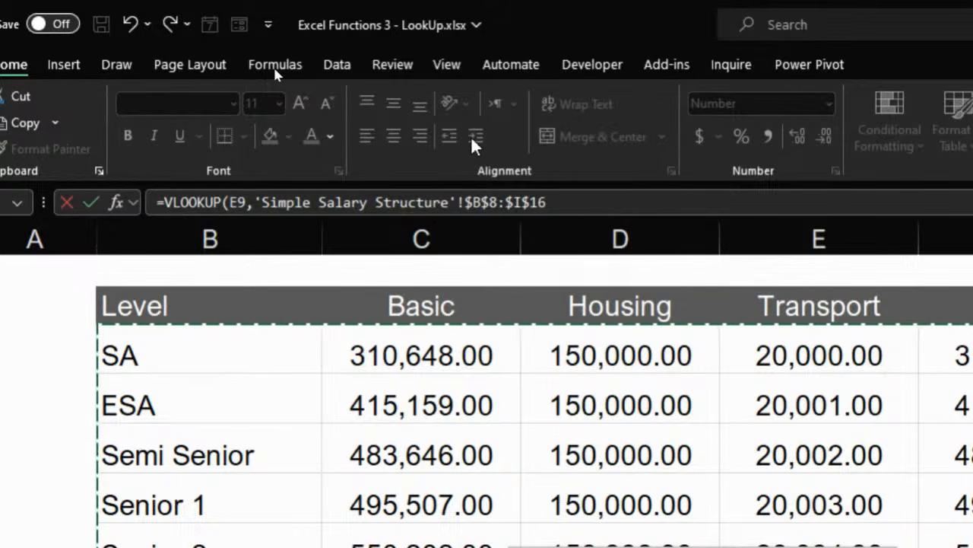
Complete the VLOOKUP formula with column index 2 and range lookup 0 for an exact match
text(,)
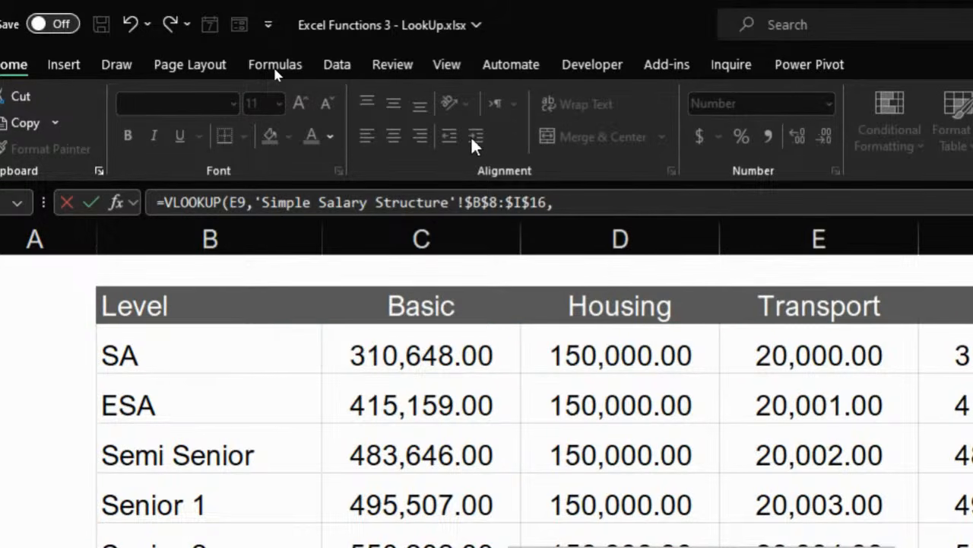
text( 2,)
key(Down)
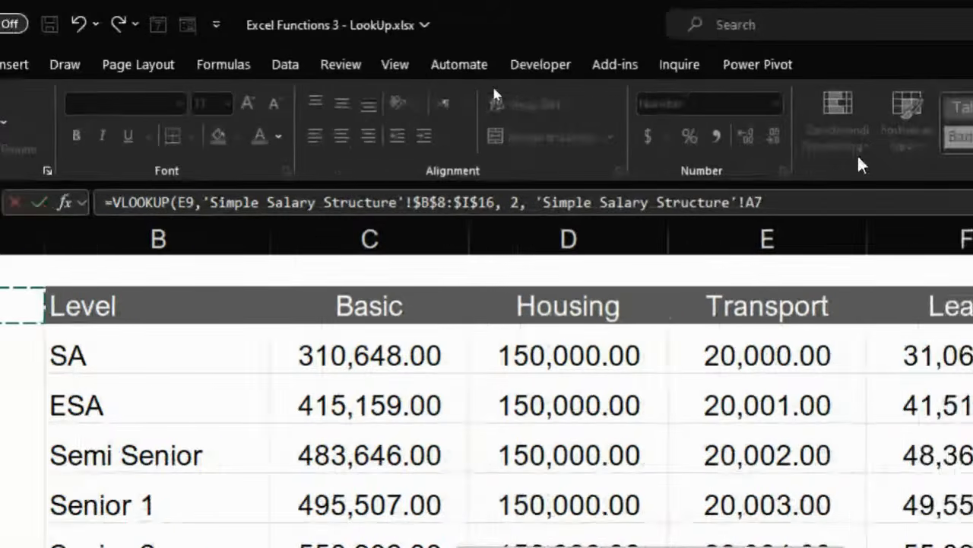
drag(782, 208, 524, 199)
text(0)
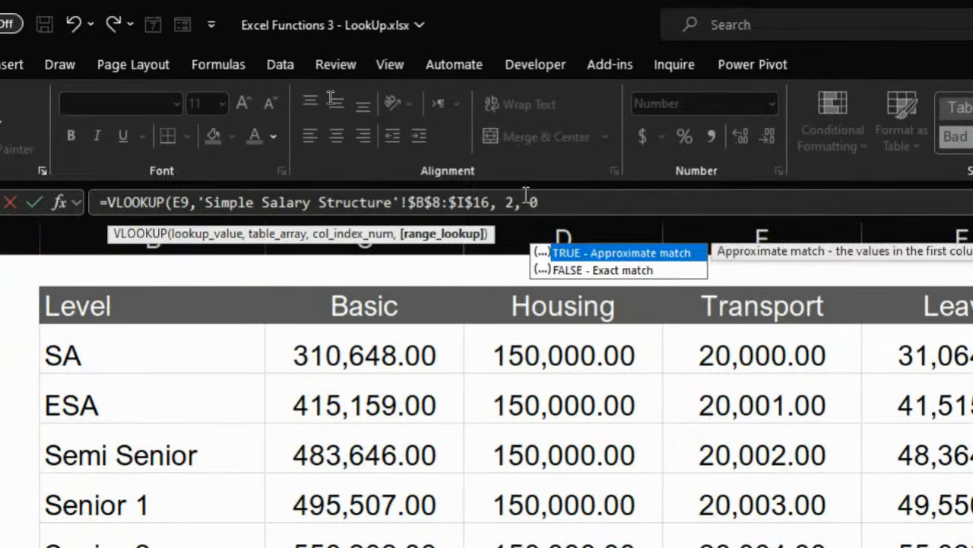
text())
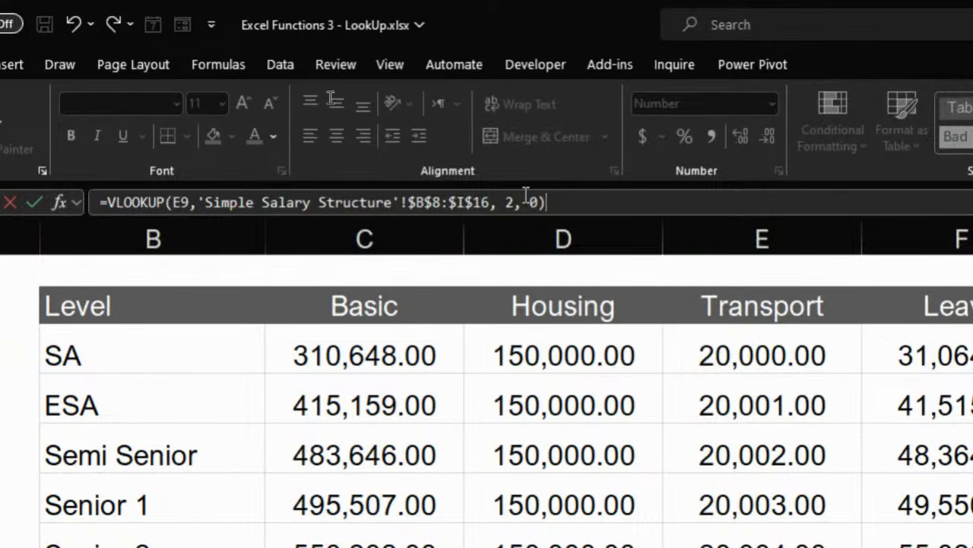
key(Return)
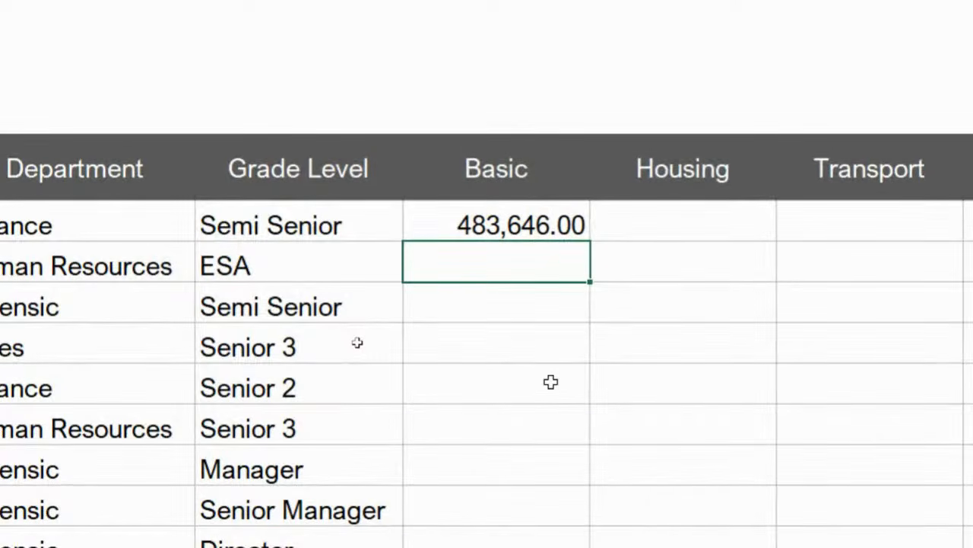
Fill the first Basic formula down the column and inspect the lookup and table references in the copied formulas
click(539, 228)
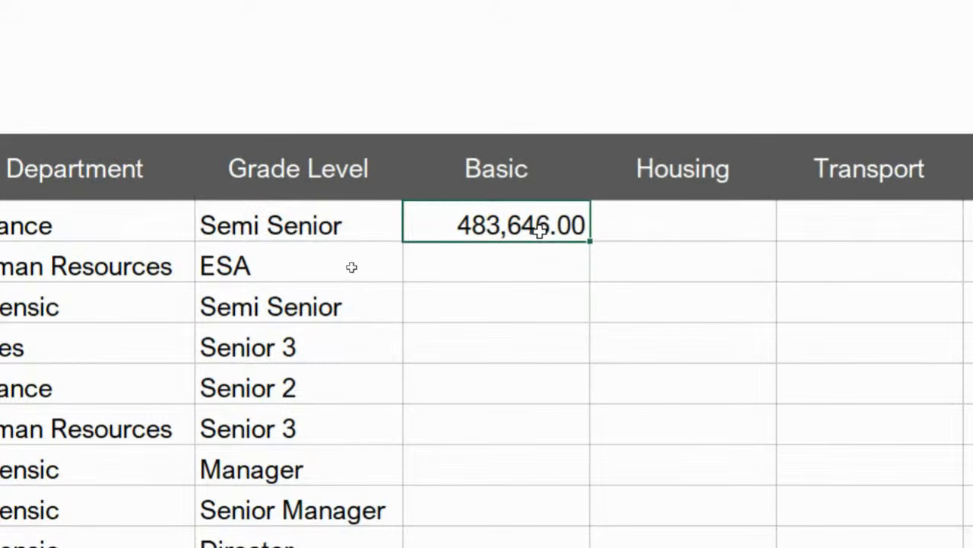
double_click(587, 242)
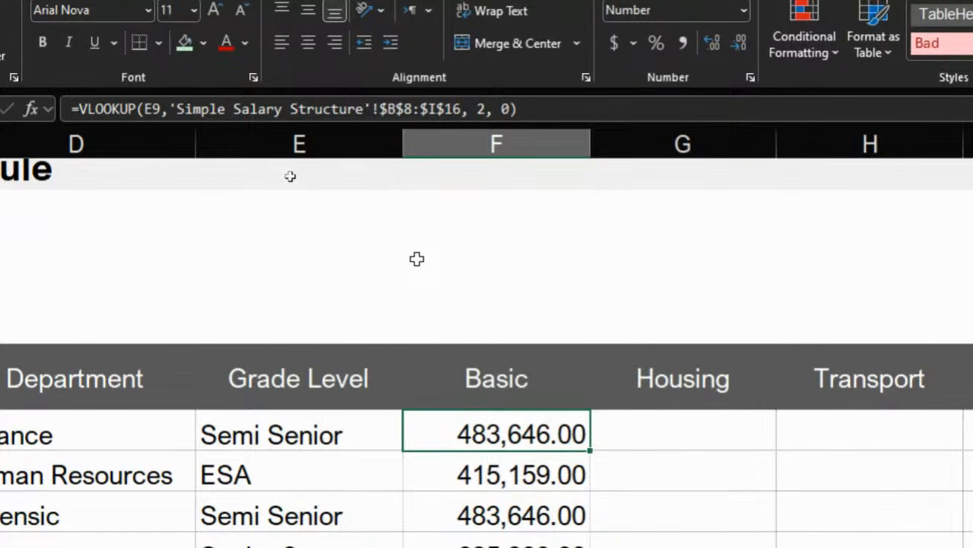
key(Down)
key(Down)
key(Down)
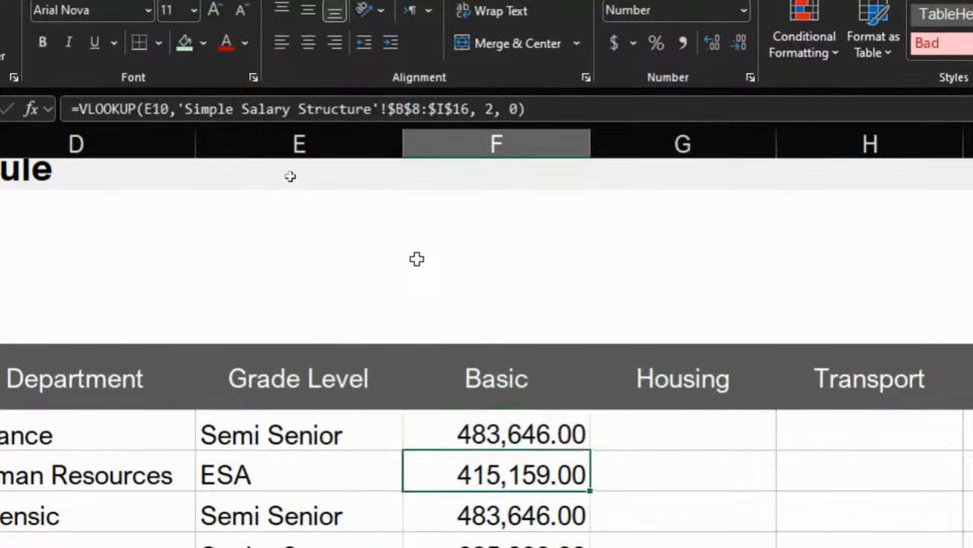
key(Down)
key(Down)
key(Down)
key(Down)
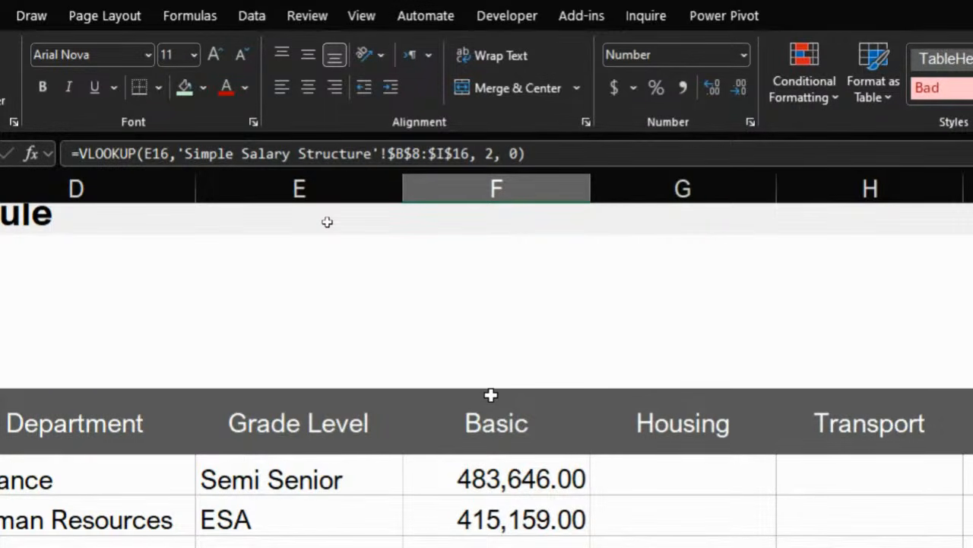
Copy the first employee row's Basic formula across into the Housing column
click(501, 476)
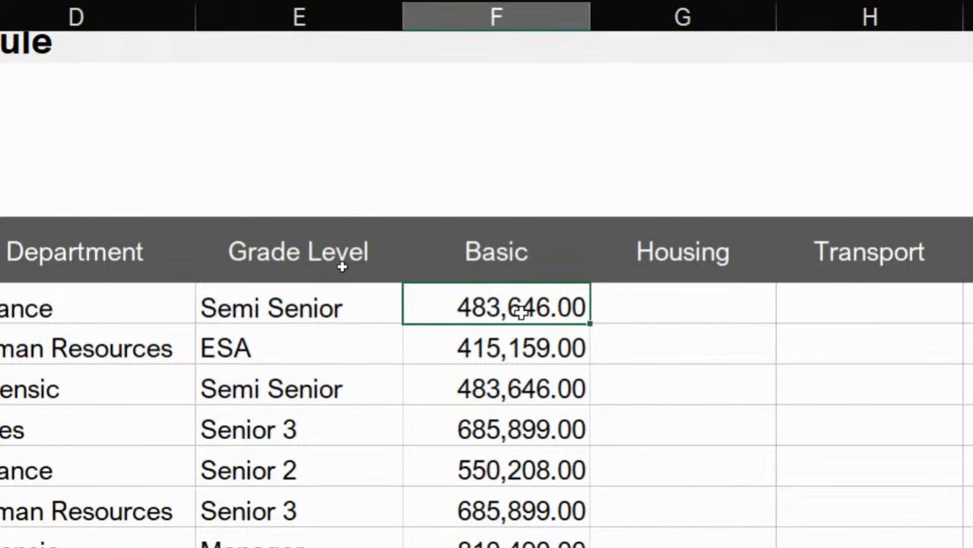
key(shift+Right)
key(ctrl+r)
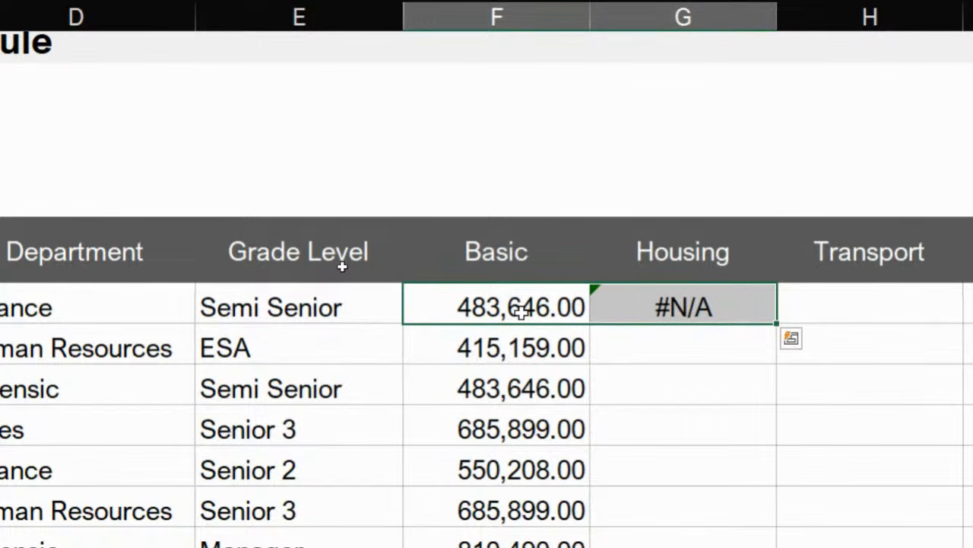
click(521, 310)
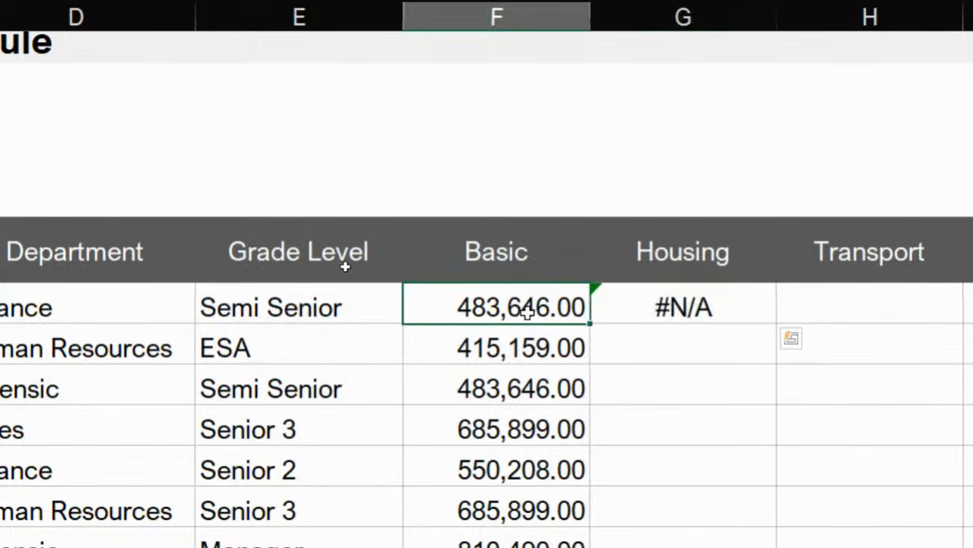
drag(591, 327, 702, 318)
click(673, 305)
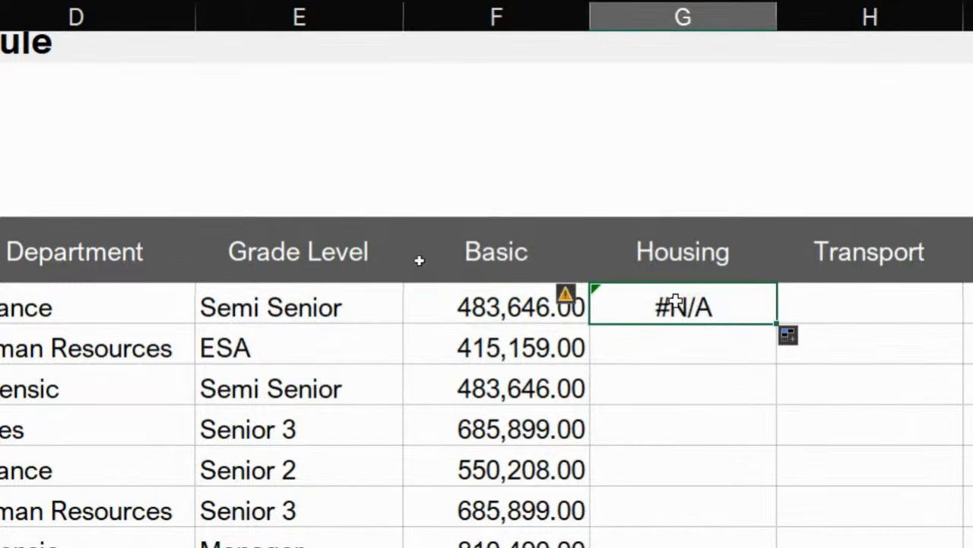
Clear and restore the first Housing cell's formula, and inspect which cell it uses as the lookup value
key(Delete)
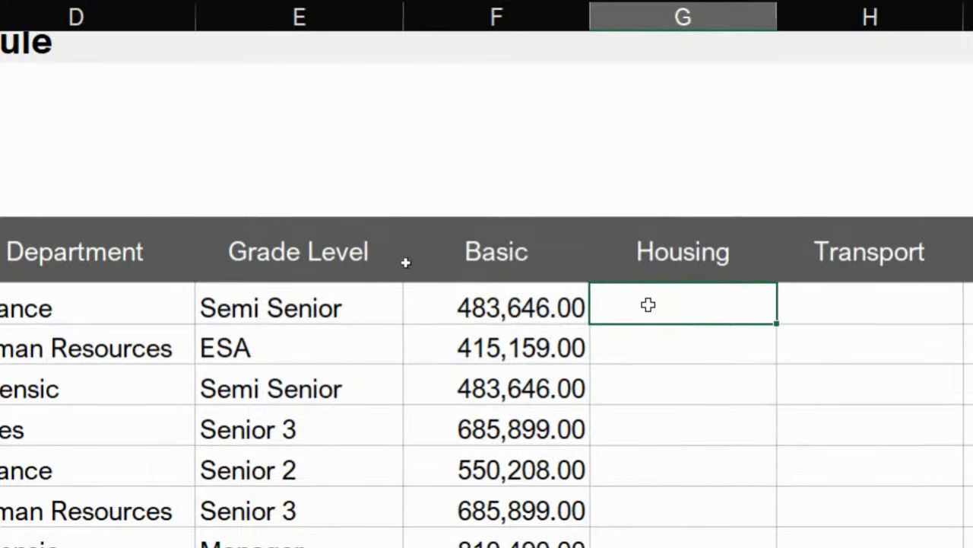
key(ctrl+z)
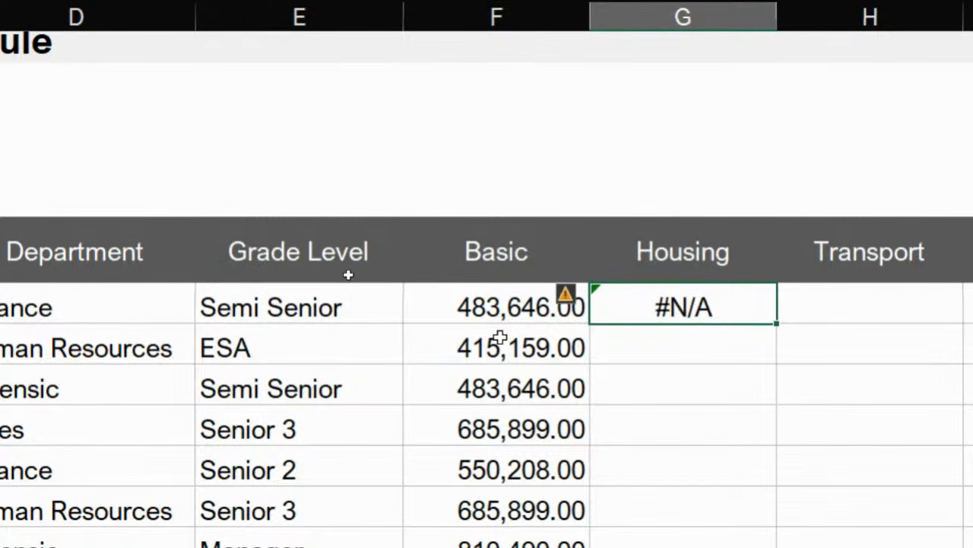
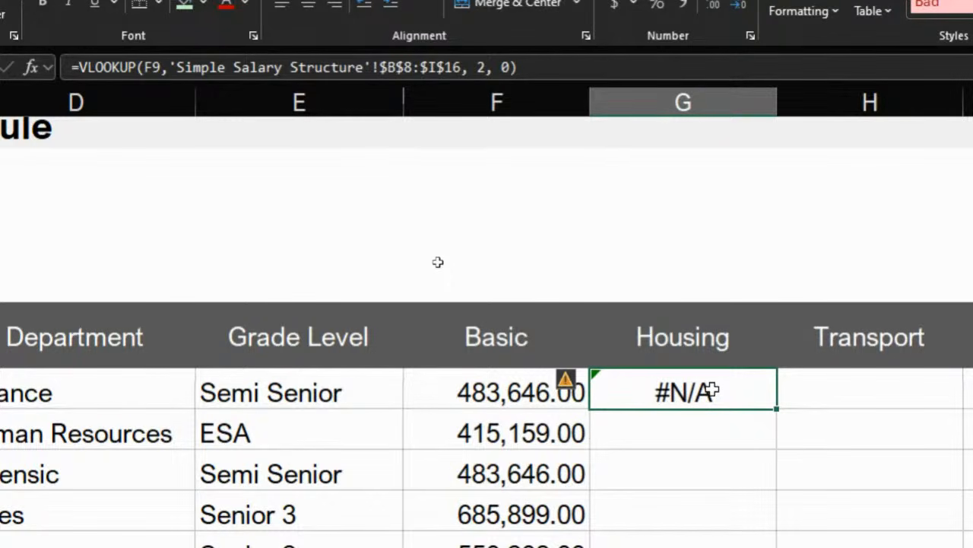
double_click(711, 390)
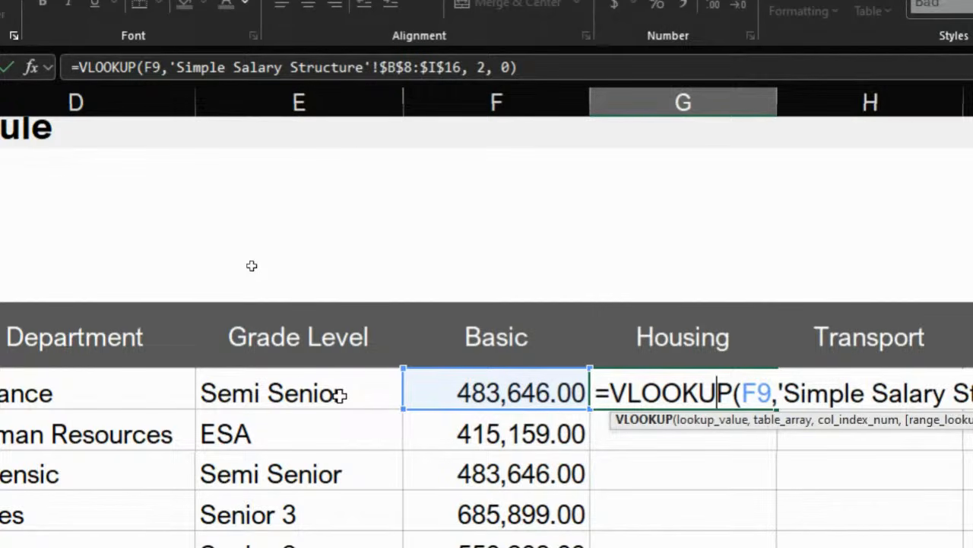
key(ctrl+Return)
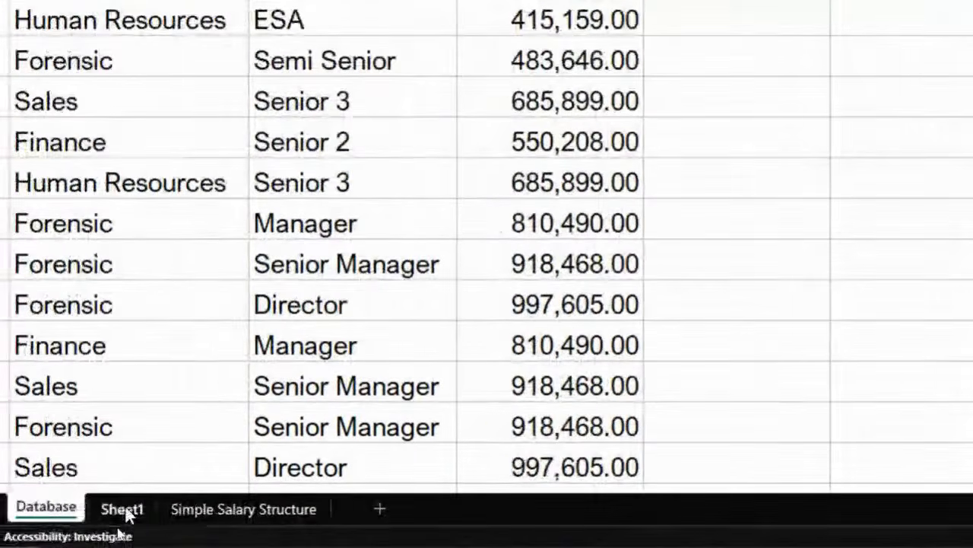
Return to Sheet1 and review the Column Constant and Row Constant labels and the % Increase value cell
click(121, 509)
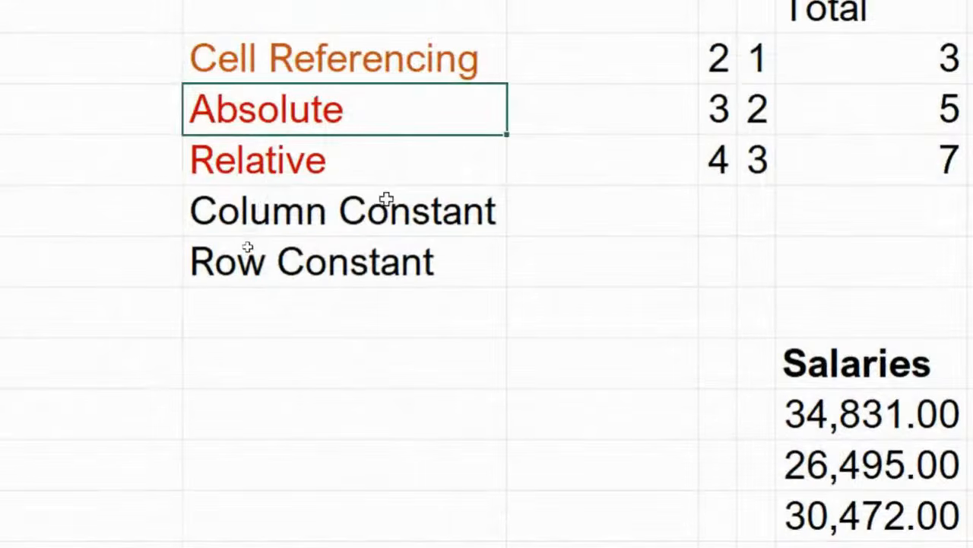
drag(386, 199, 378, 246)
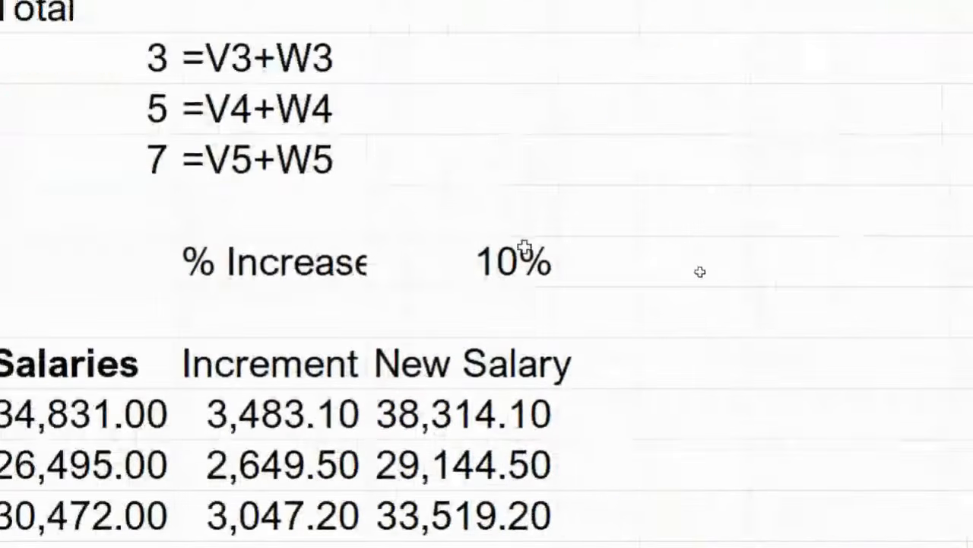
click(469, 283)
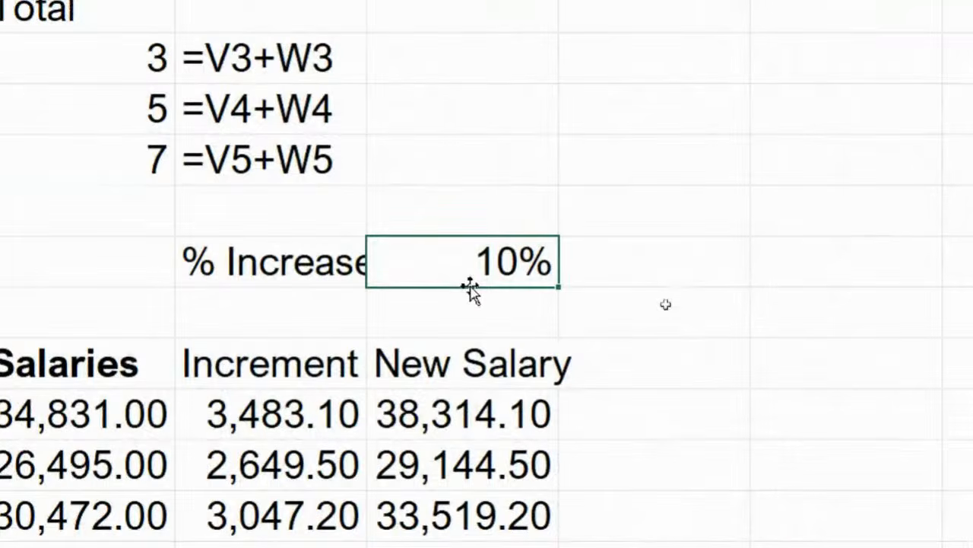
Inspect the absolute $Z$7 reference in the first Increment formula, leaving the formula unchanged
double_click(291, 417)
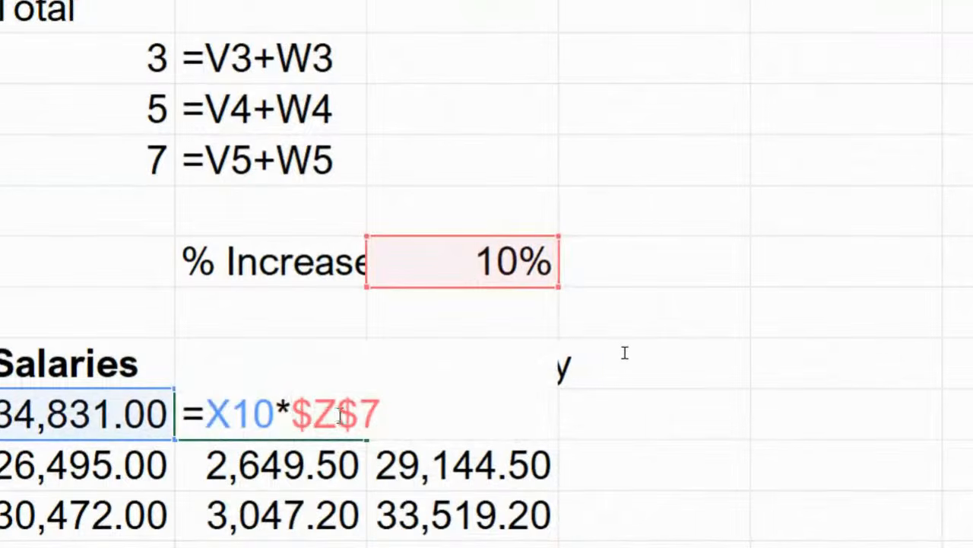
drag(380, 416, 292, 419)
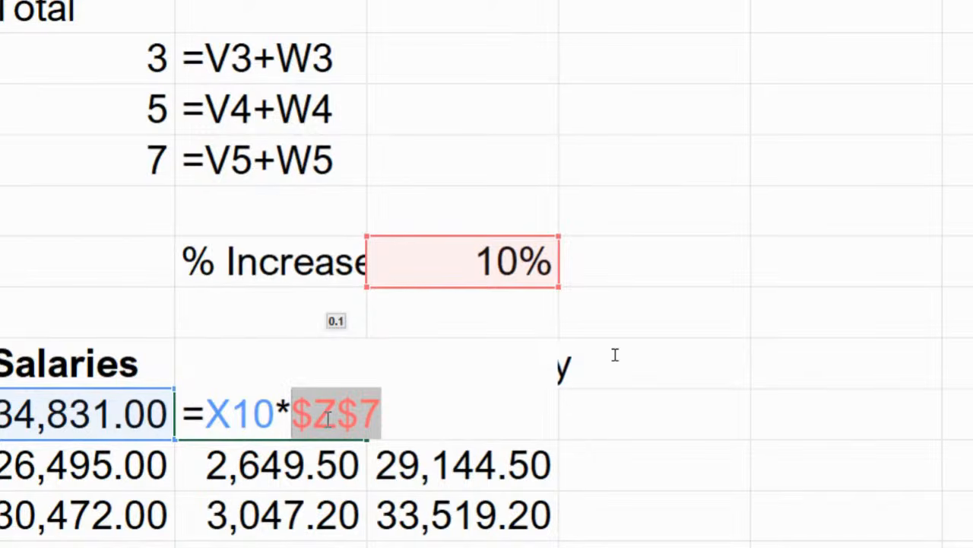
key(ctrl+Return)
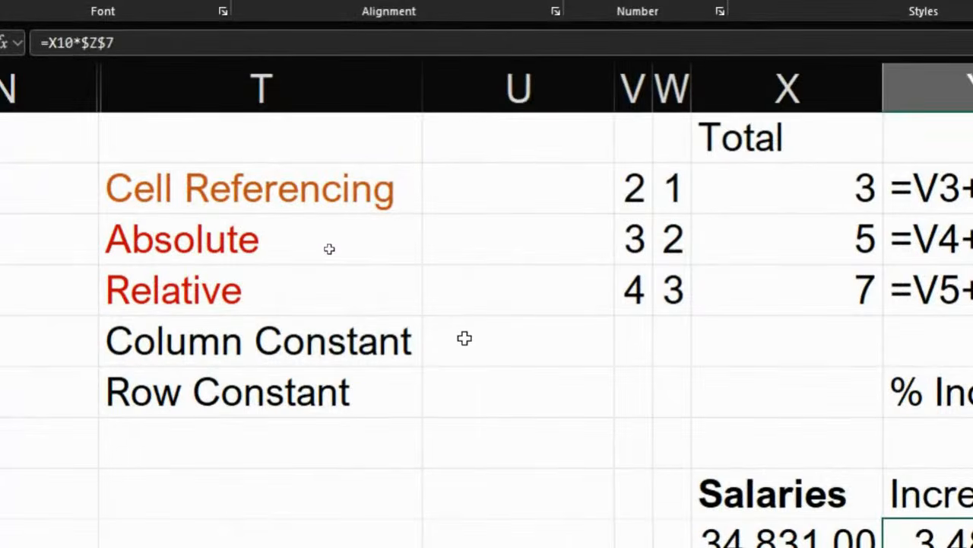
Enter the example reference $U7 in the cell beside the Column Constant label
click(465, 339)
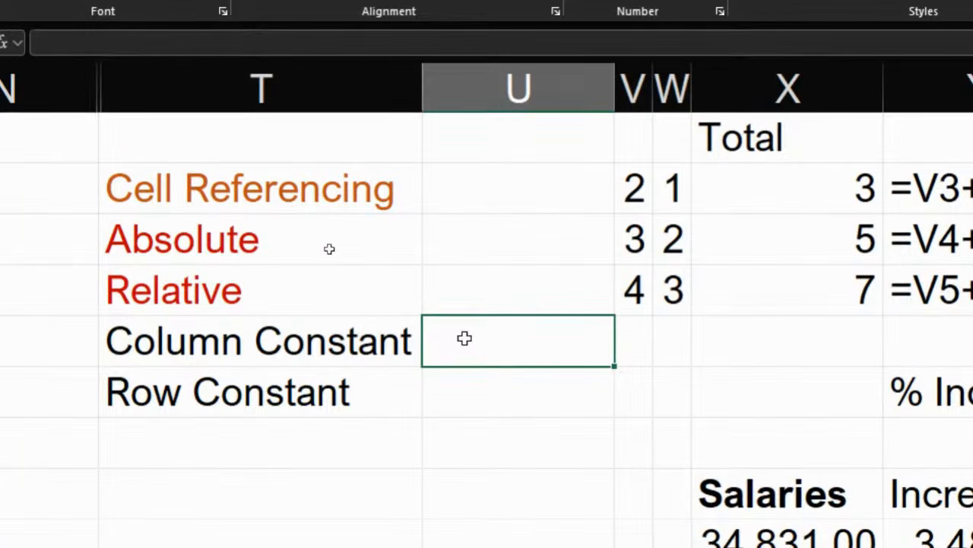
text($)
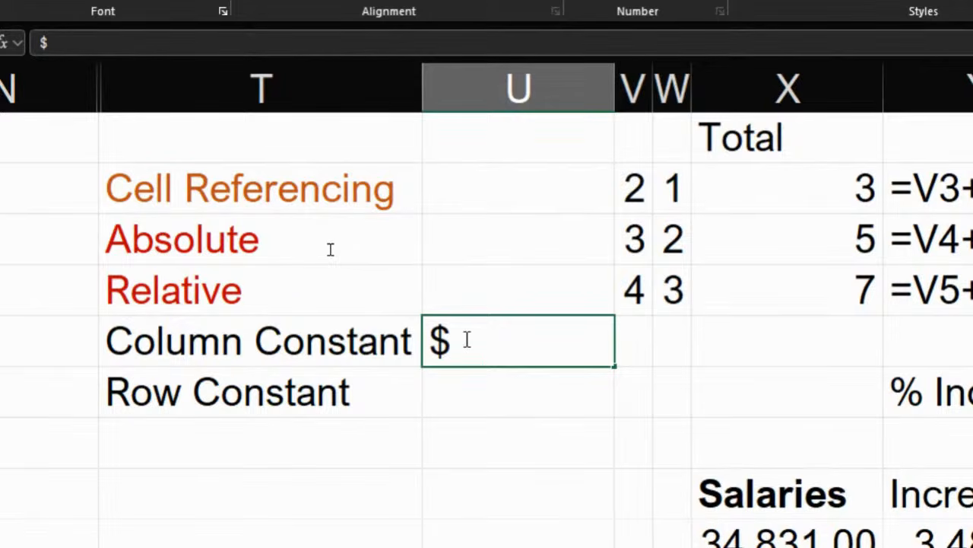
text(U7)
key(Return)
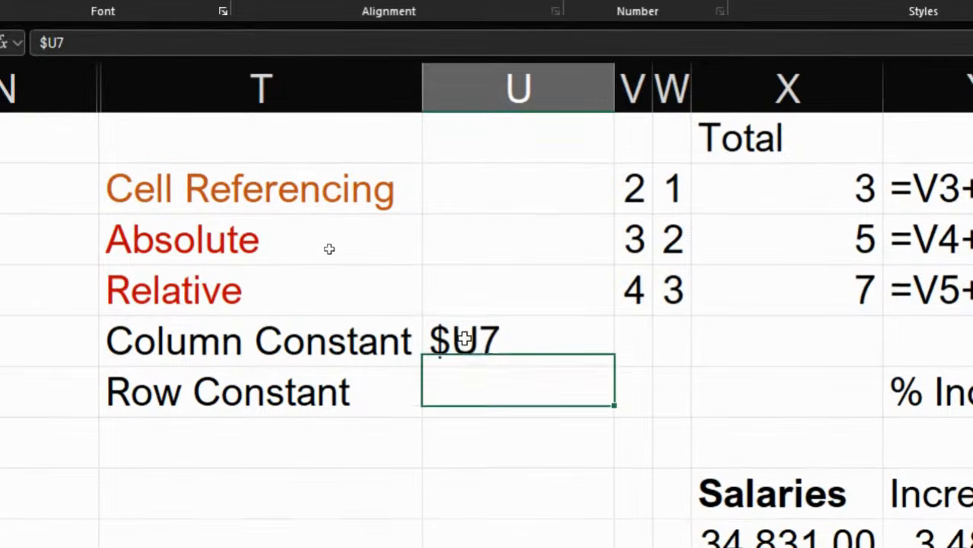
click(523, 328)
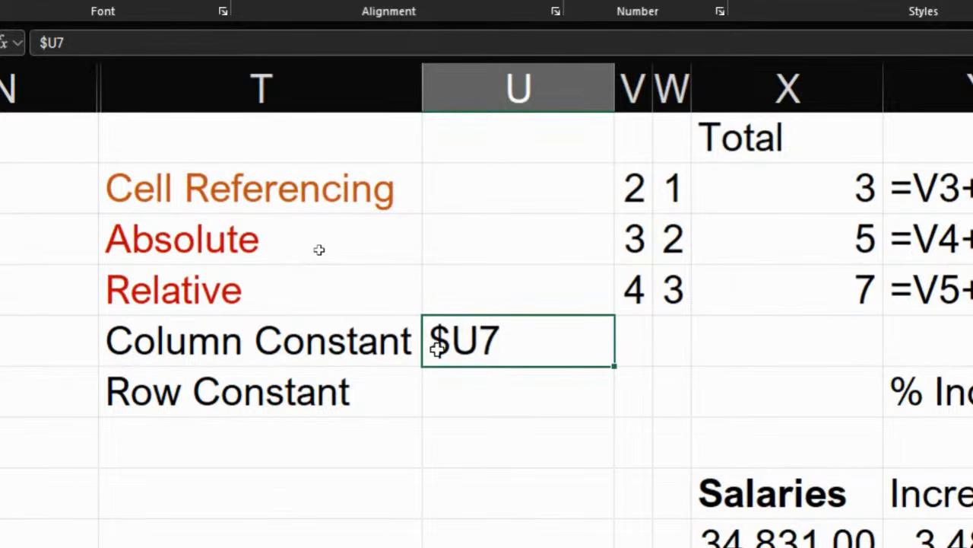
Enter the example reference U$7 in the cell beside the Row Constant label
click(462, 395)
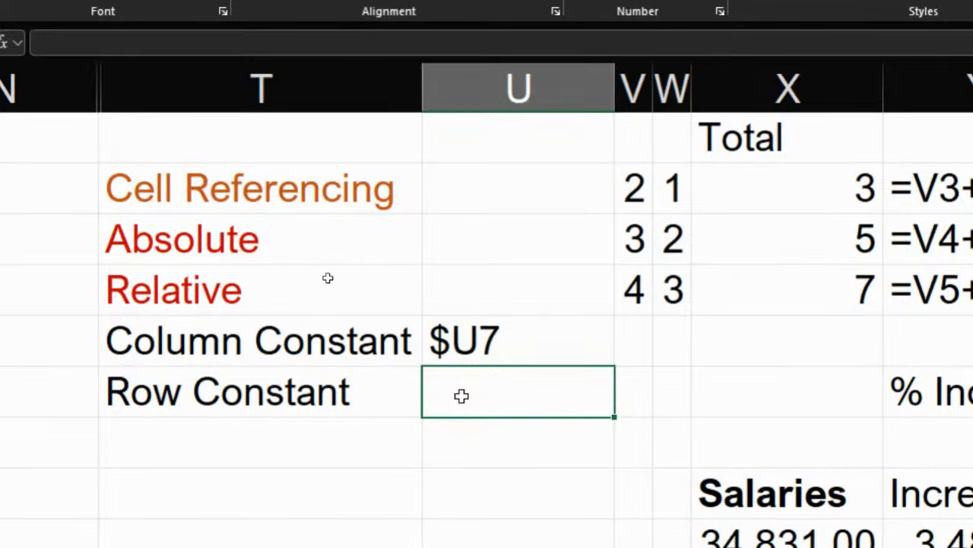
text(U)
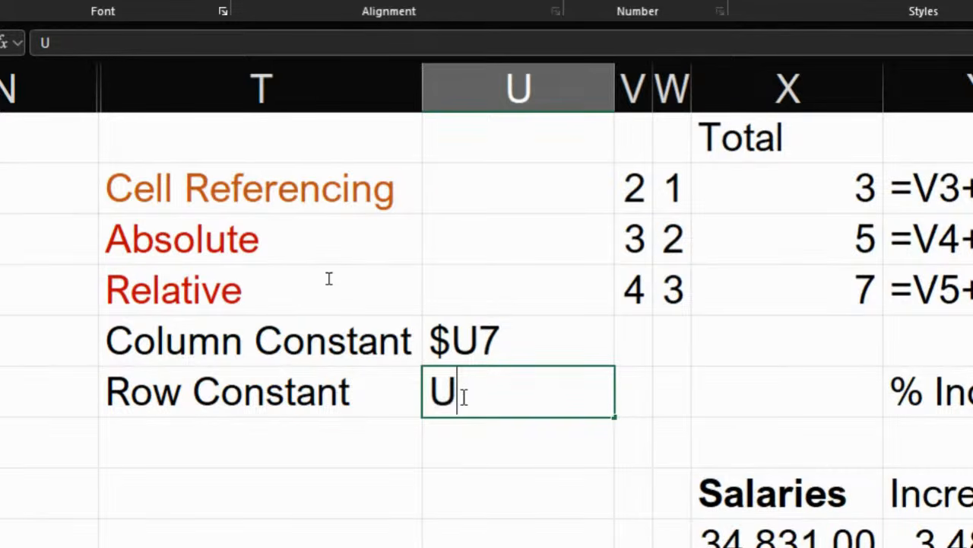
text($)
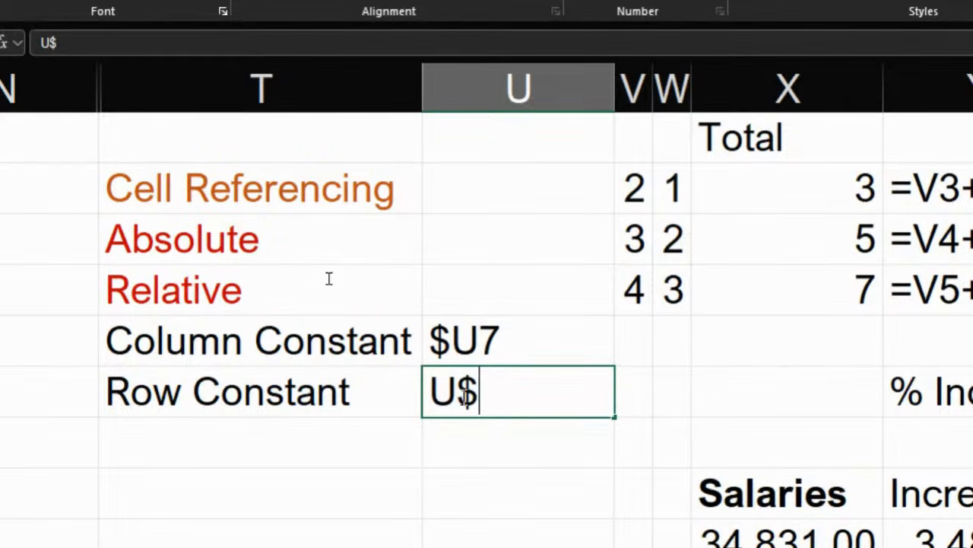
text(7)
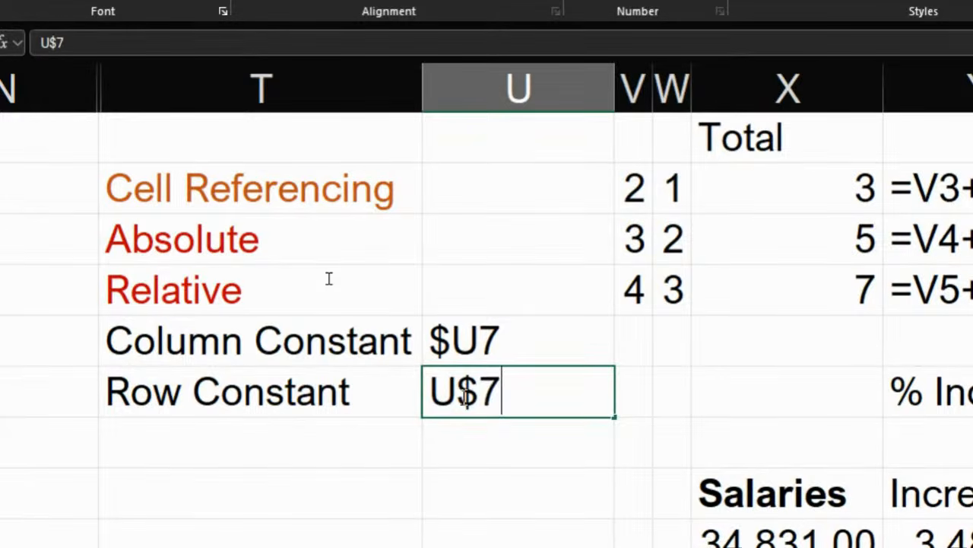
key(Return)
Enter the example references $U$7 beside the Absolute label and U7 beside the Relative label
click(484, 238)
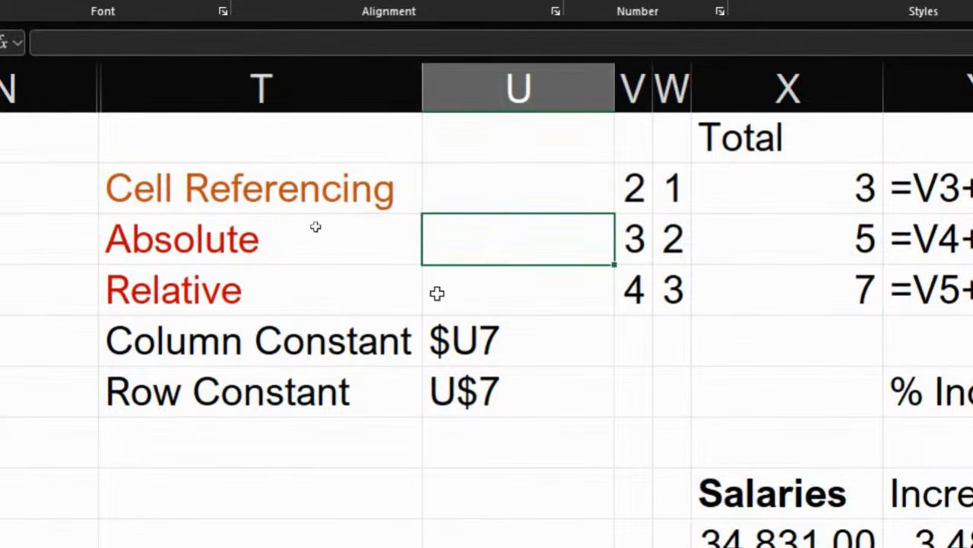
text($U)
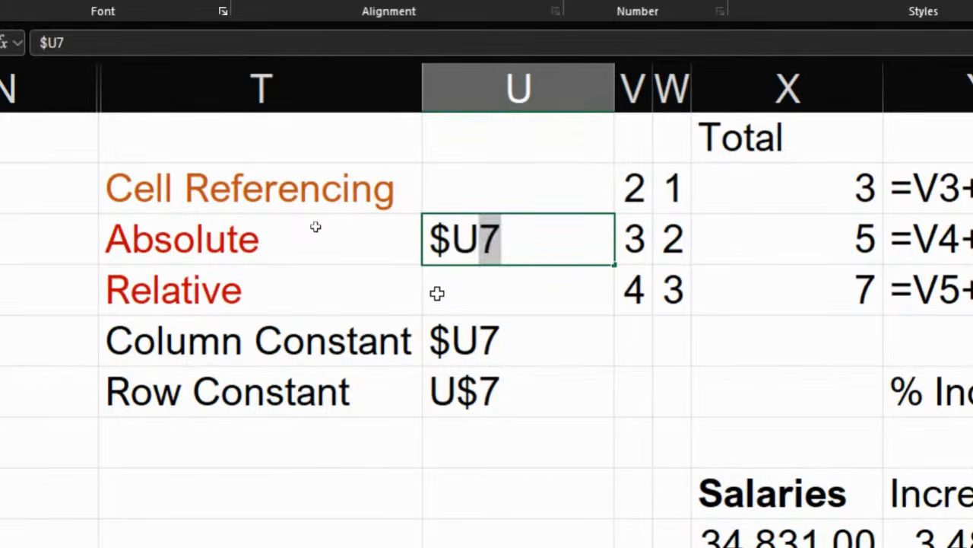
text($7)
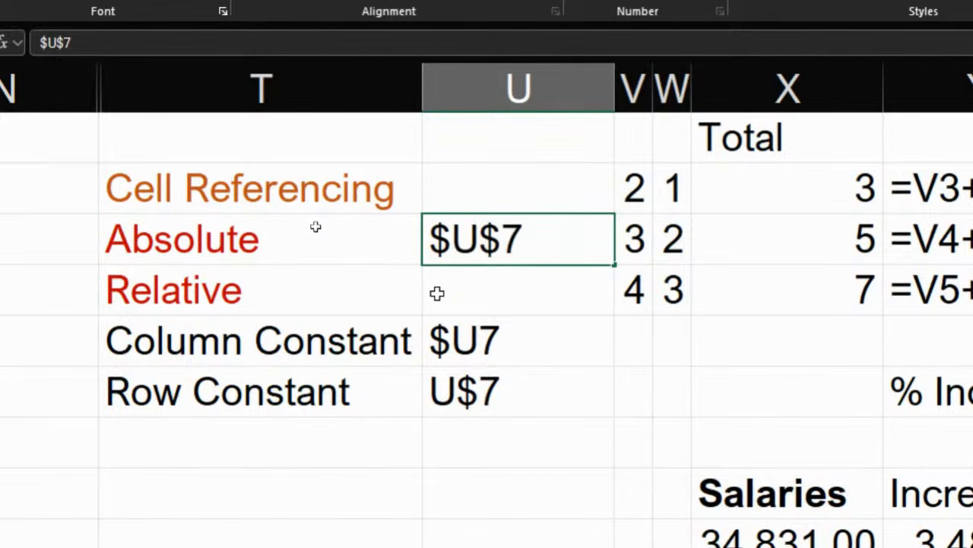
key(Return)
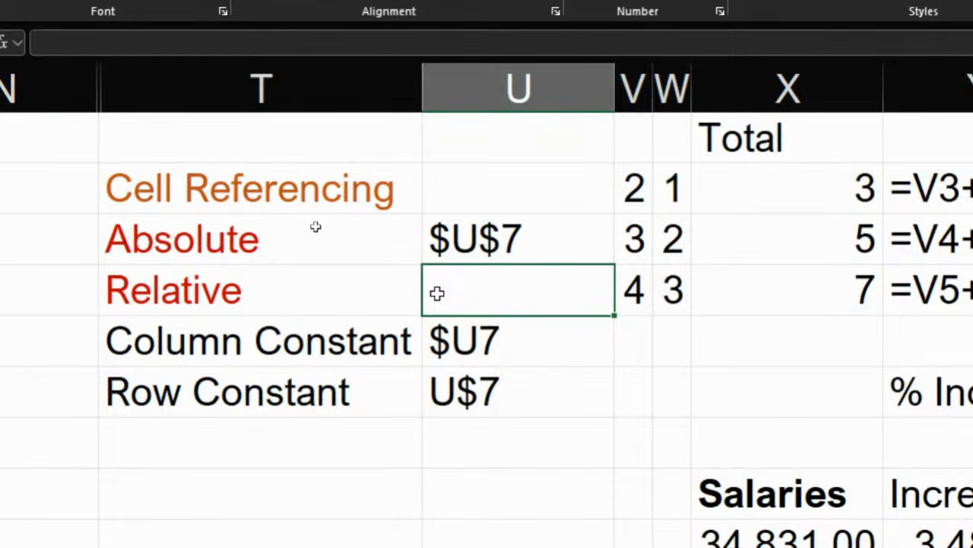
text(U7)
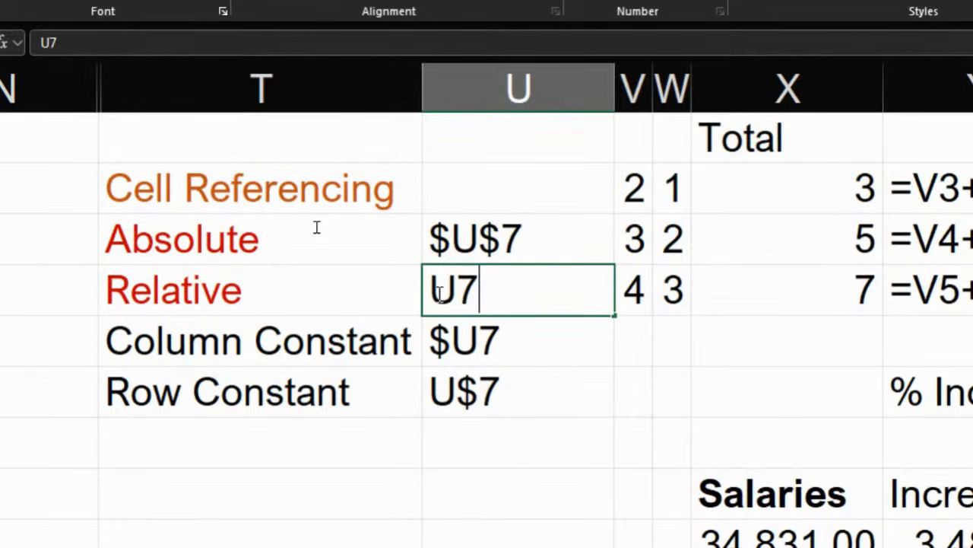
key(Return)
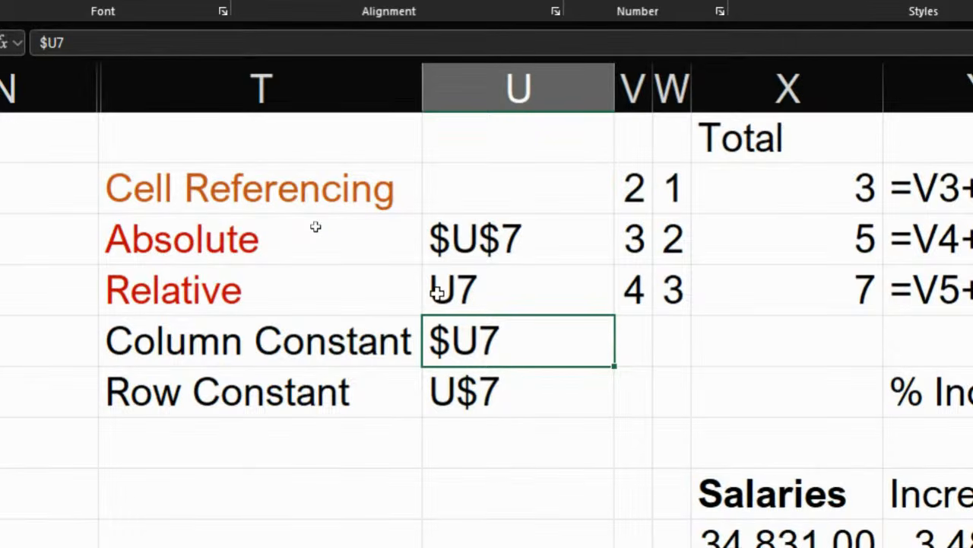
Compare the four example references in column U with the Total formulas and the first Increment formula
click(494, 280)
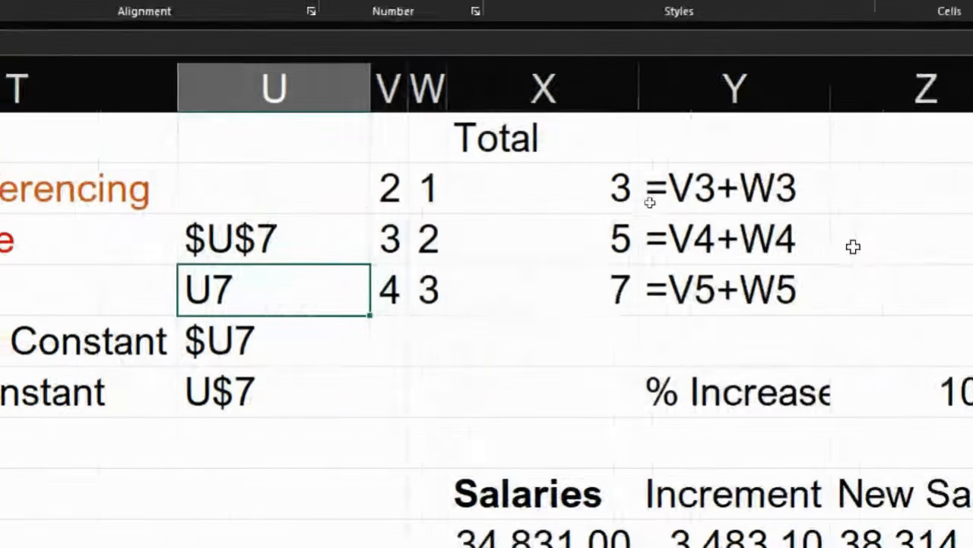
click(696, 201)
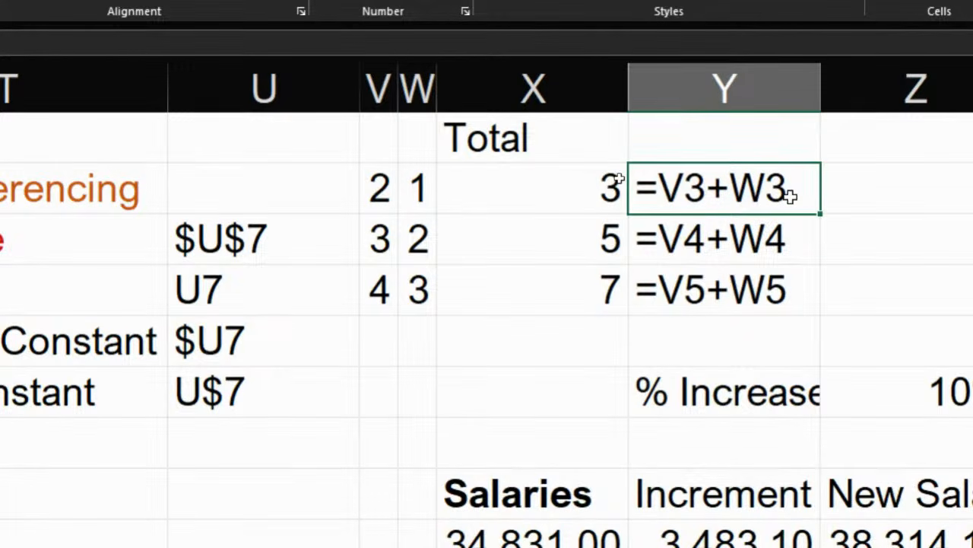
click(276, 240)
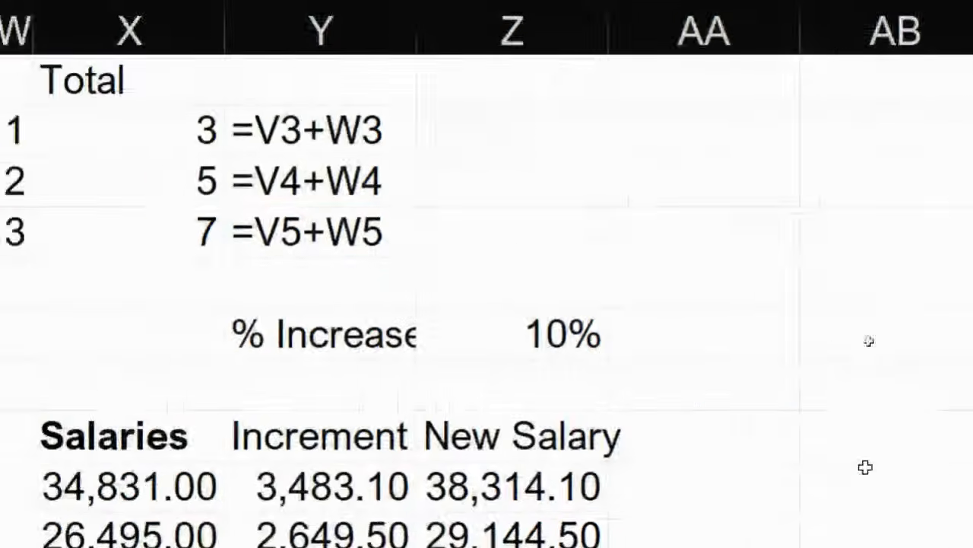
double_click(289, 491)
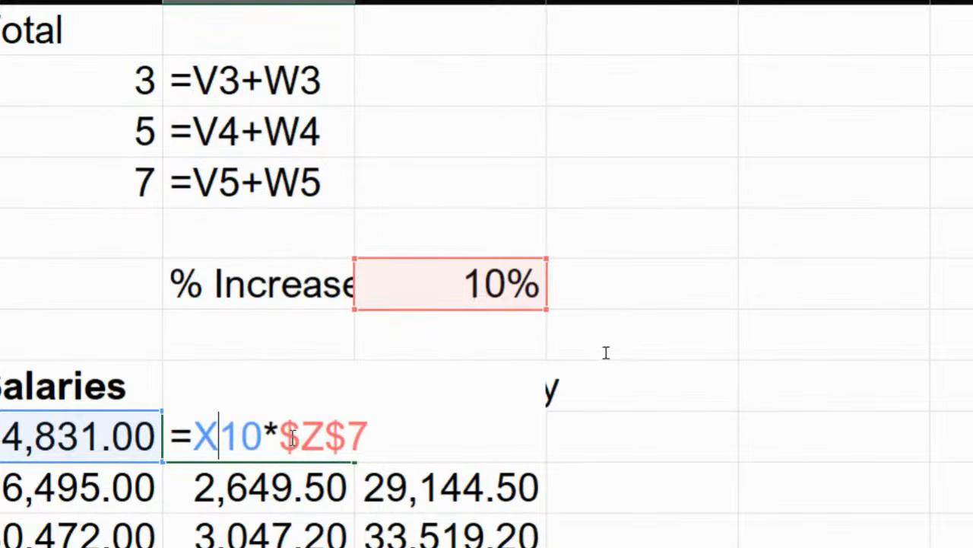
key(Escape)
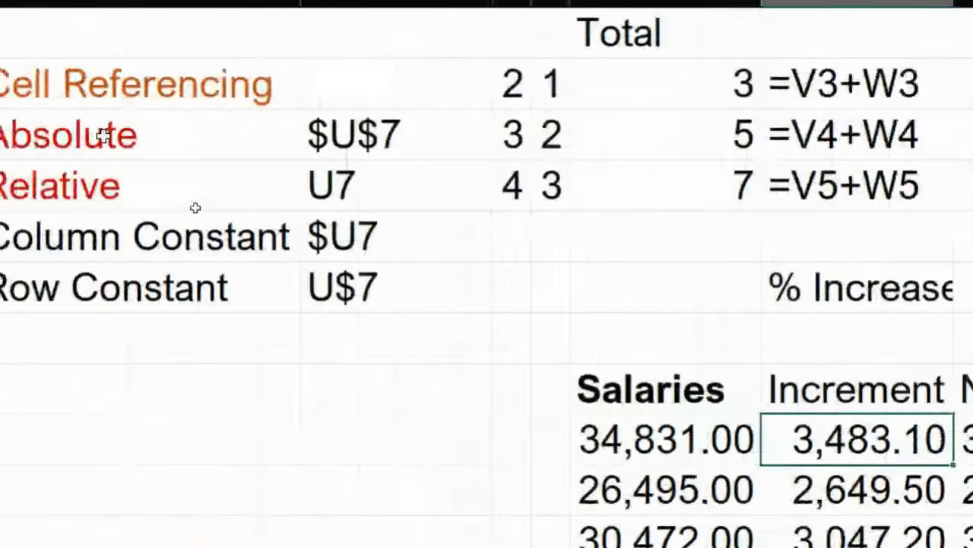
click(320, 228)
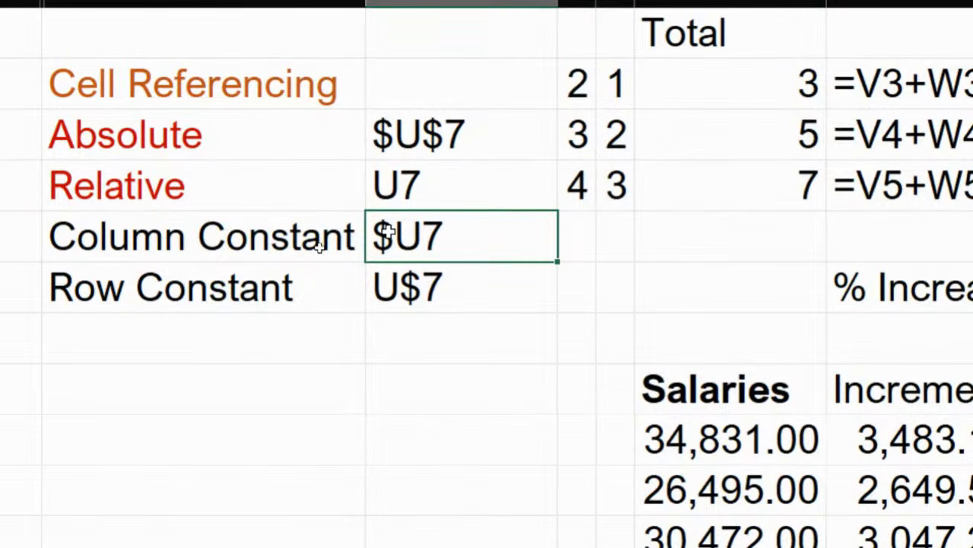
click(395, 272)
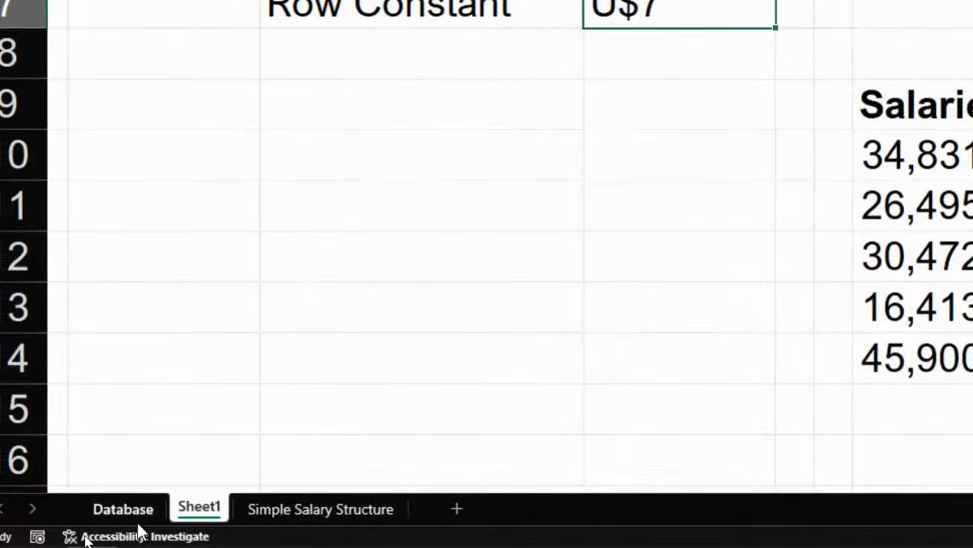
Switch to the Database sheet and review the first employee row's Grade Level, Basic, Transport and Leave cells
click(124, 508)
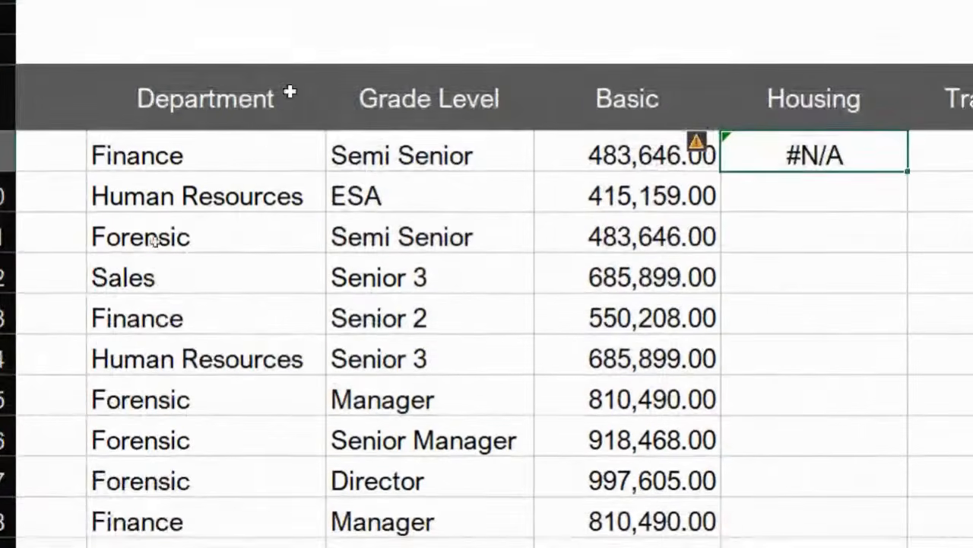
click(582, 152)
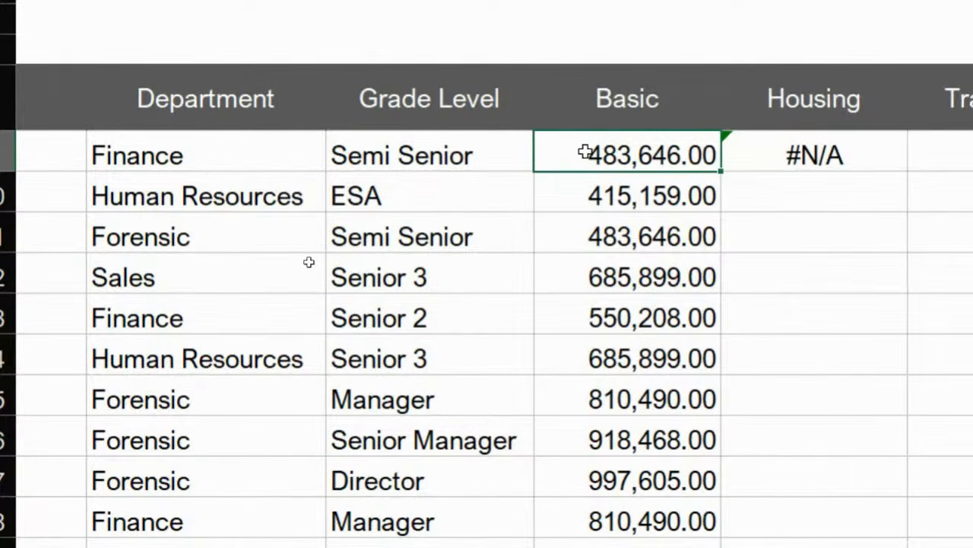
click(445, 153)
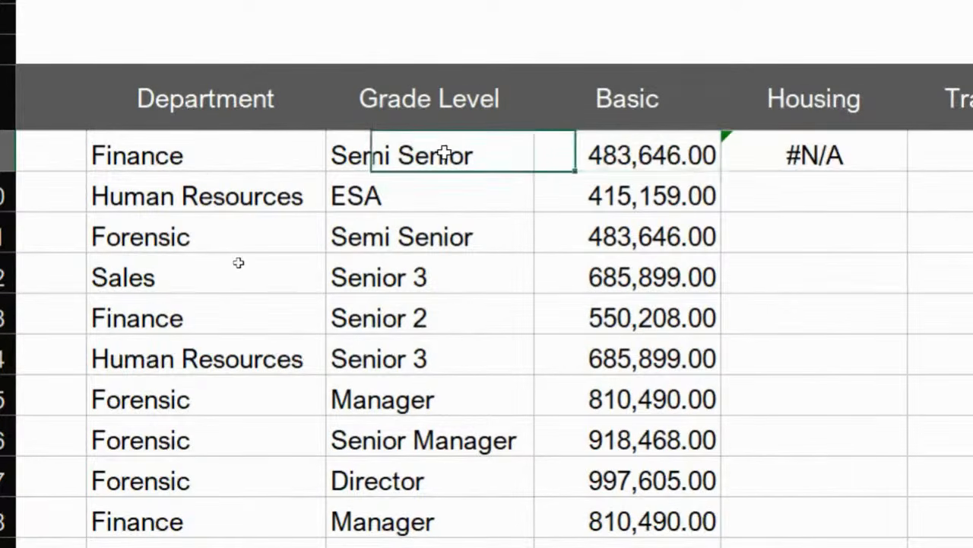
click(645, 156)
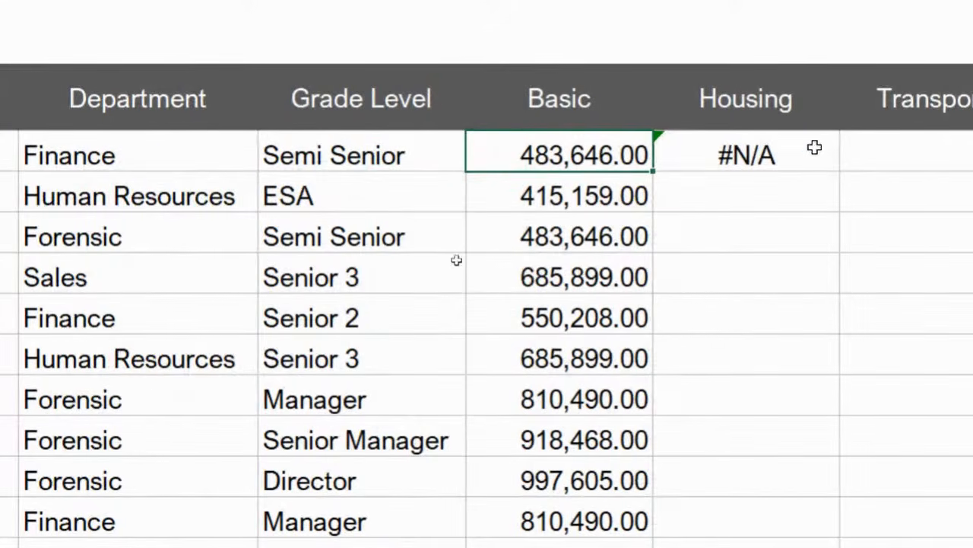
click(941, 152)
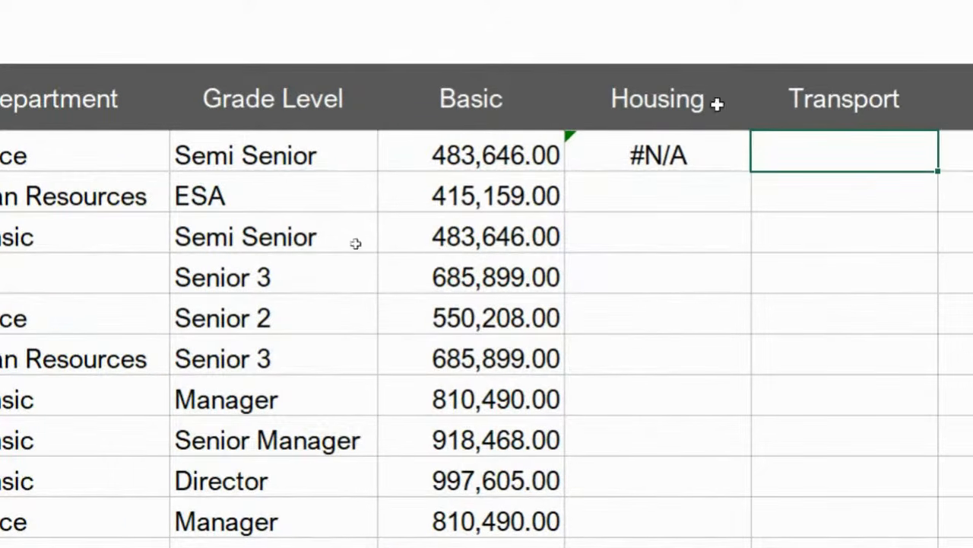
click(294, 152)
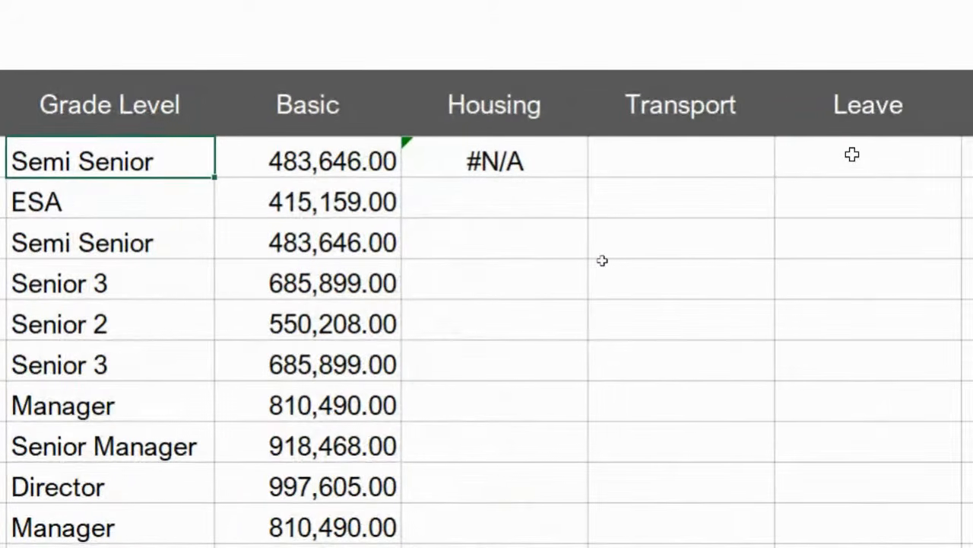
click(852, 154)
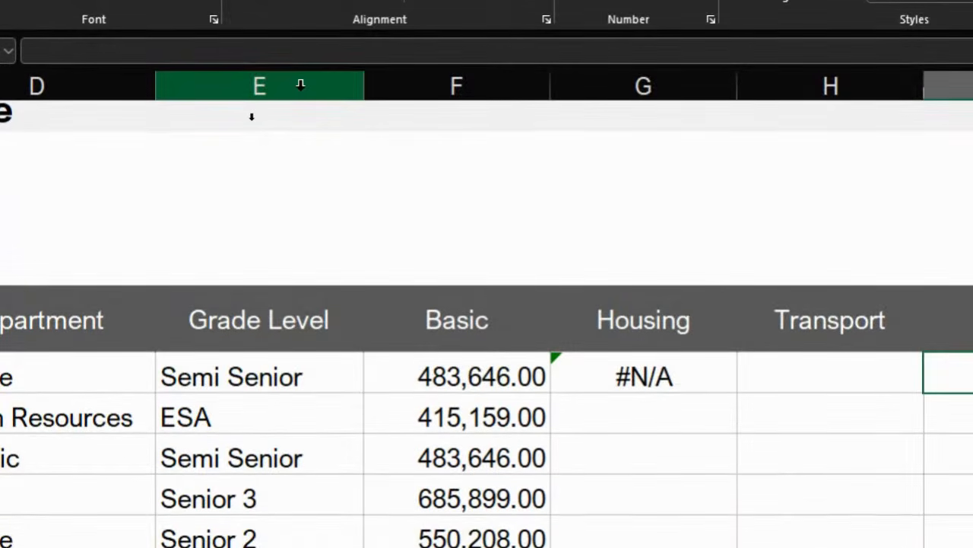
Examine column E as the Grade Level lookup column and its first five rows alongside the matching Basic values
click(300, 84)
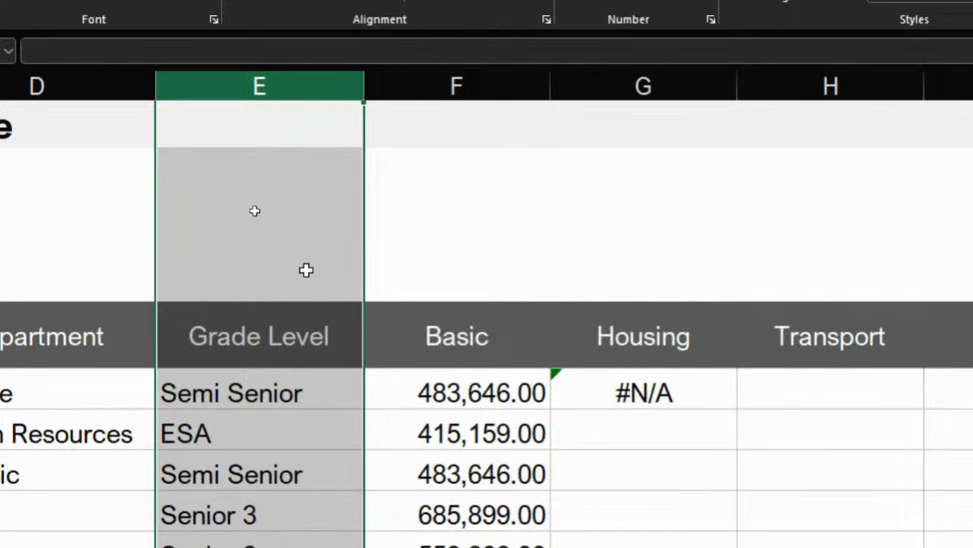
click(311, 400)
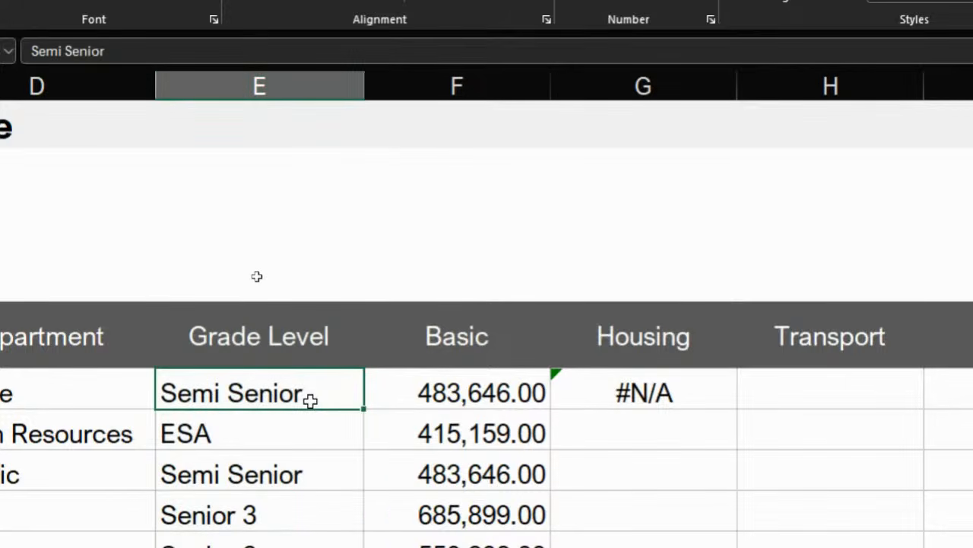
drag(310, 401, 296, 547)
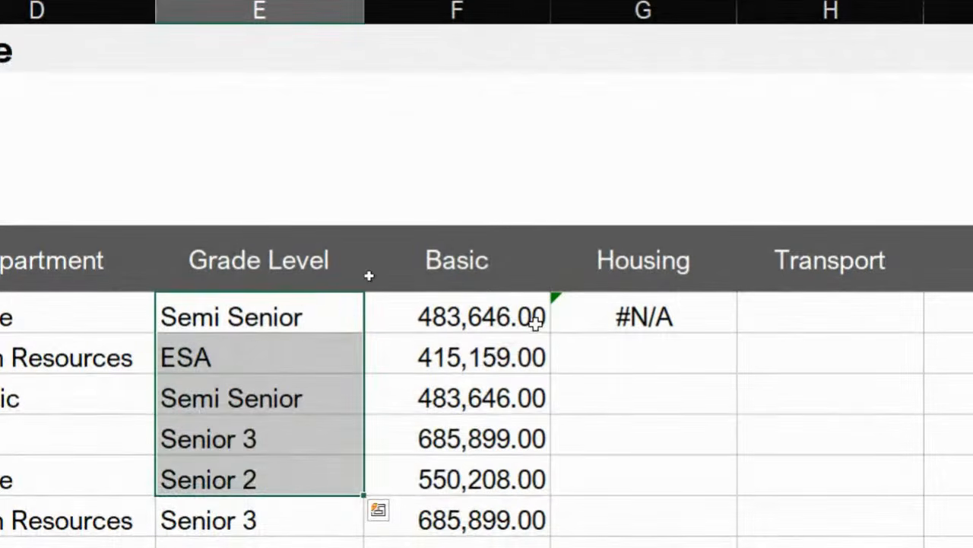
drag(536, 322, 504, 476)
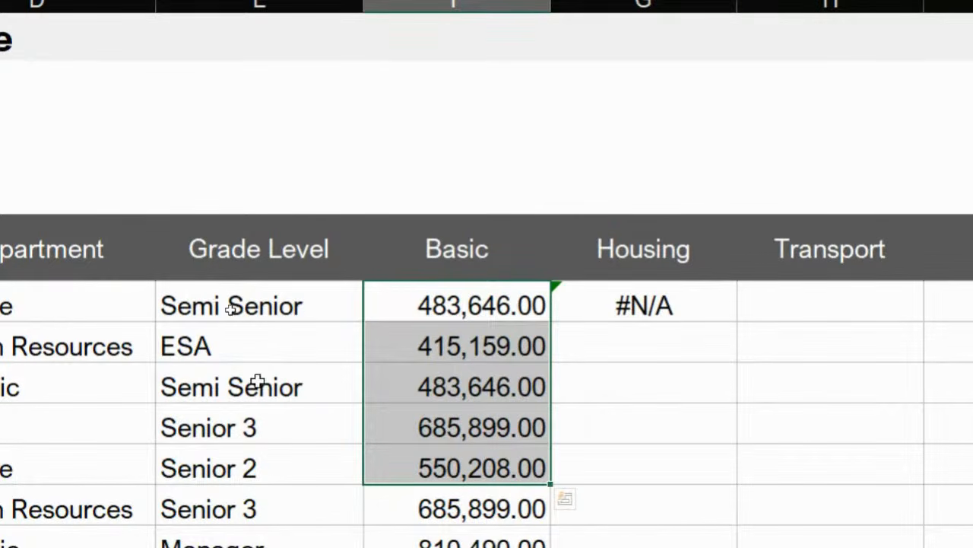
Clear all the VLOOKUP formulas in the Basic column, from F9 down to the last employee row
click(309, 306)
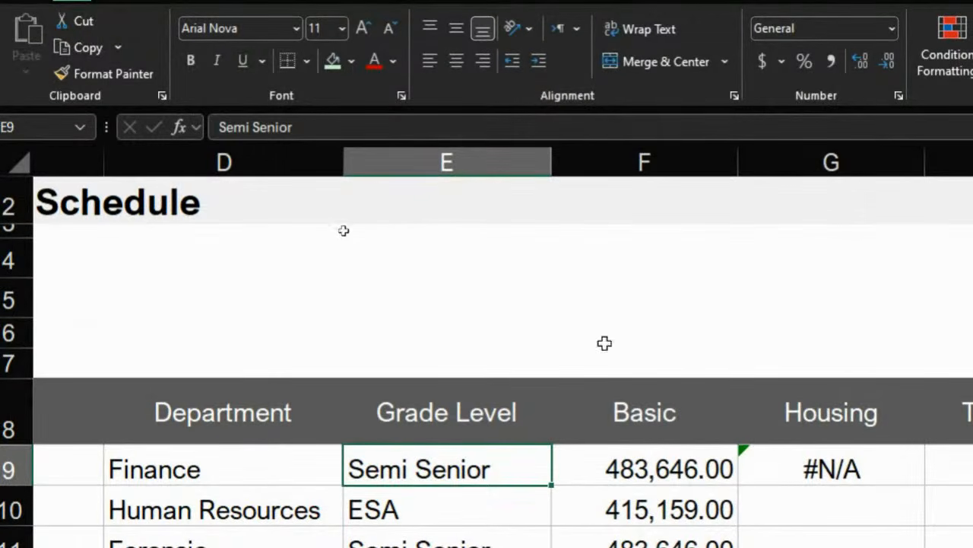
click(788, 458)
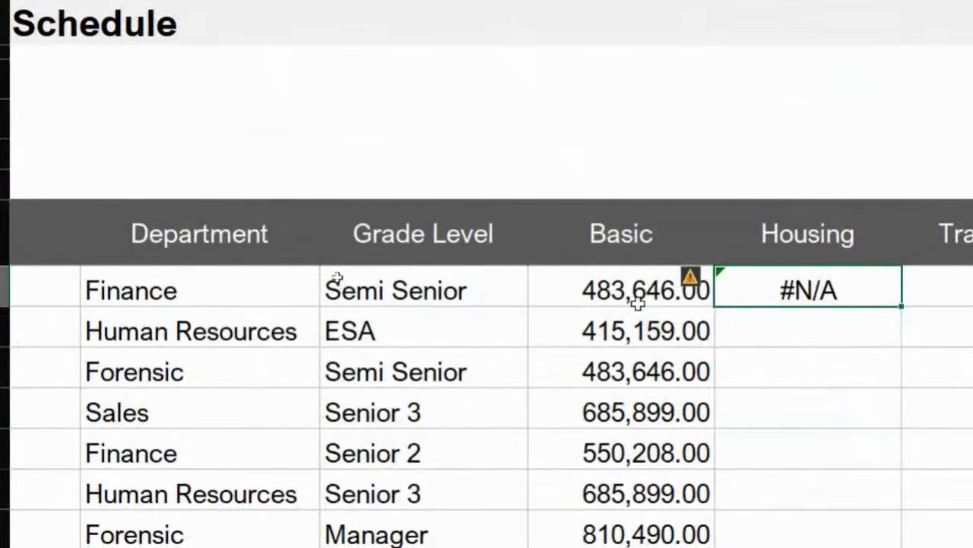
click(632, 307)
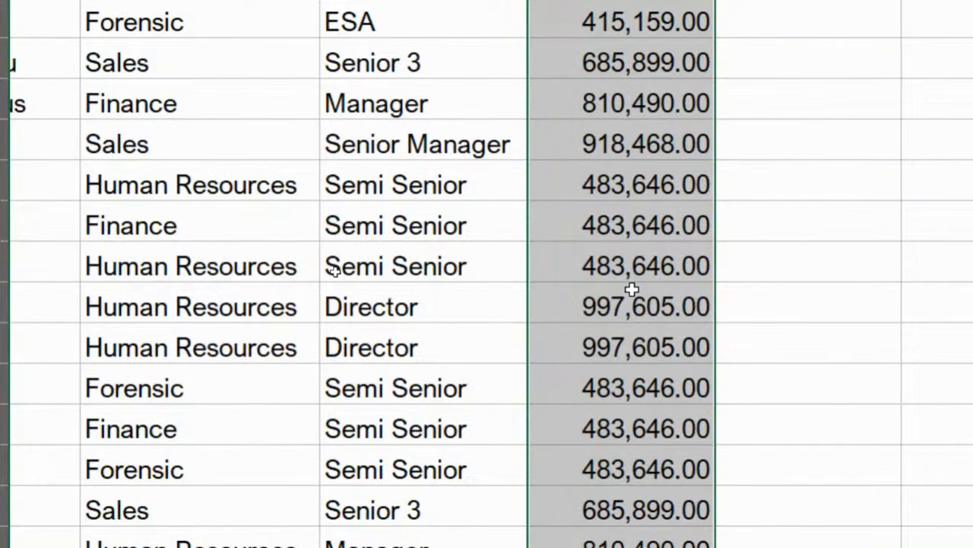
click(661, 308)
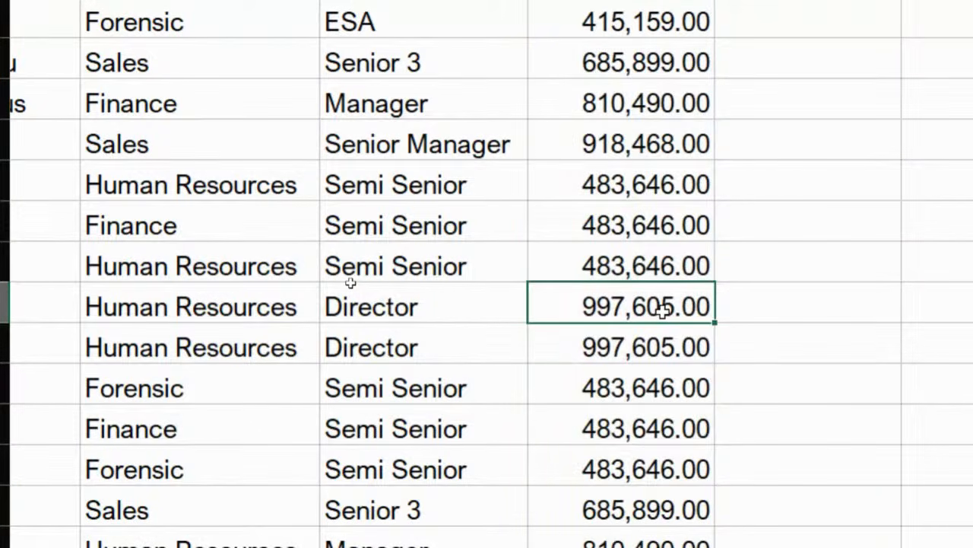
key(ctrl+space)
key(Up)
key(Up)
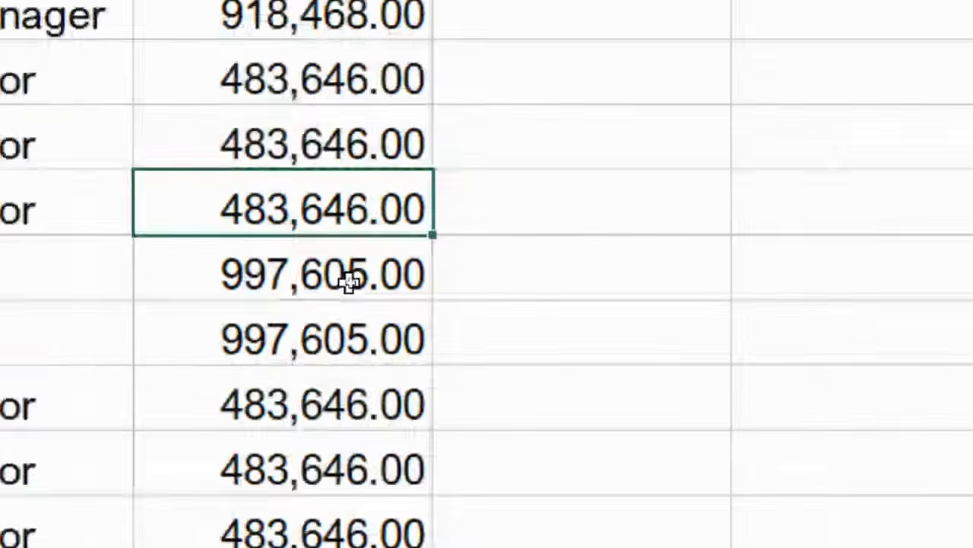
key(Up)
key(Up)
key(Up)
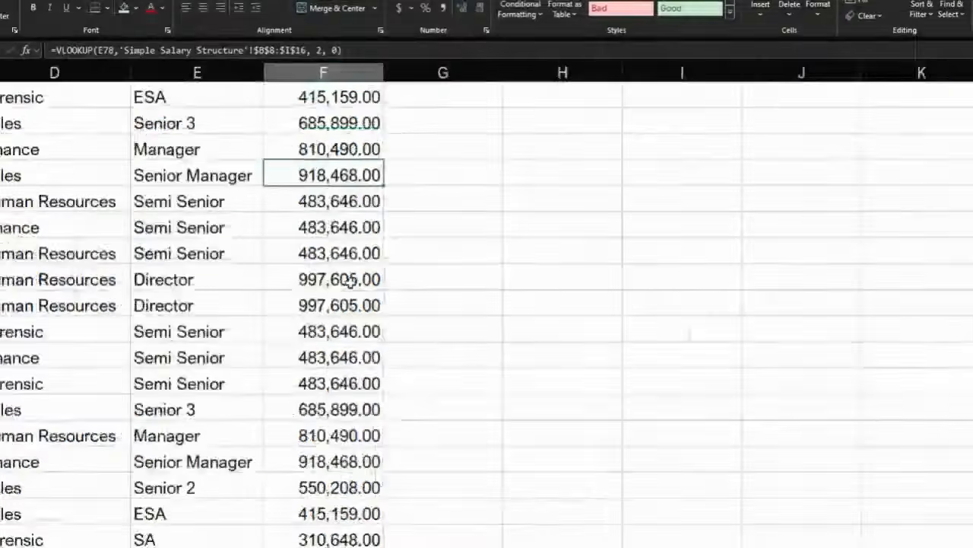
key(Up)
key(Up)
key(Up)
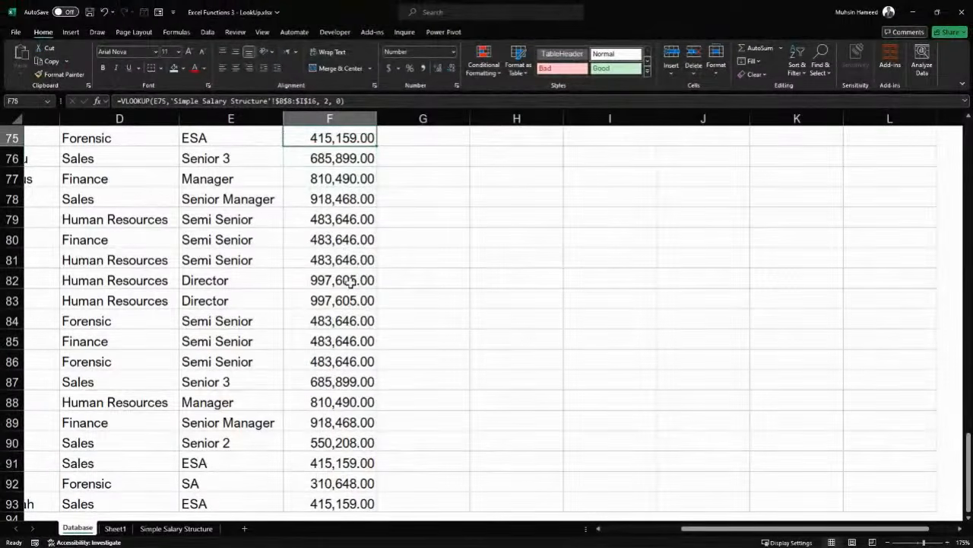
key(ctrl+Up)
key(ctrl+shift+Down)
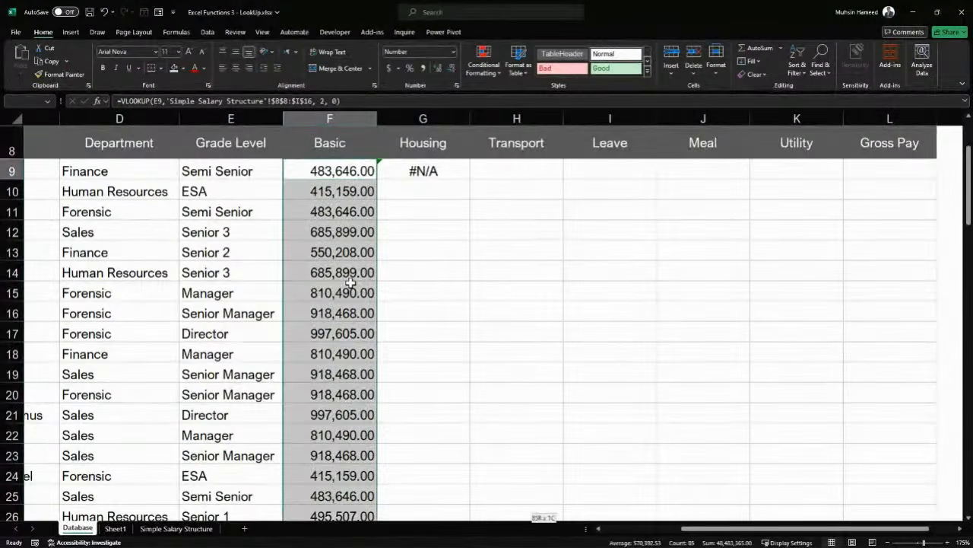
key(Delete)
Clear the formula from the first Housing cell, G9
key(Up)
key(Right)
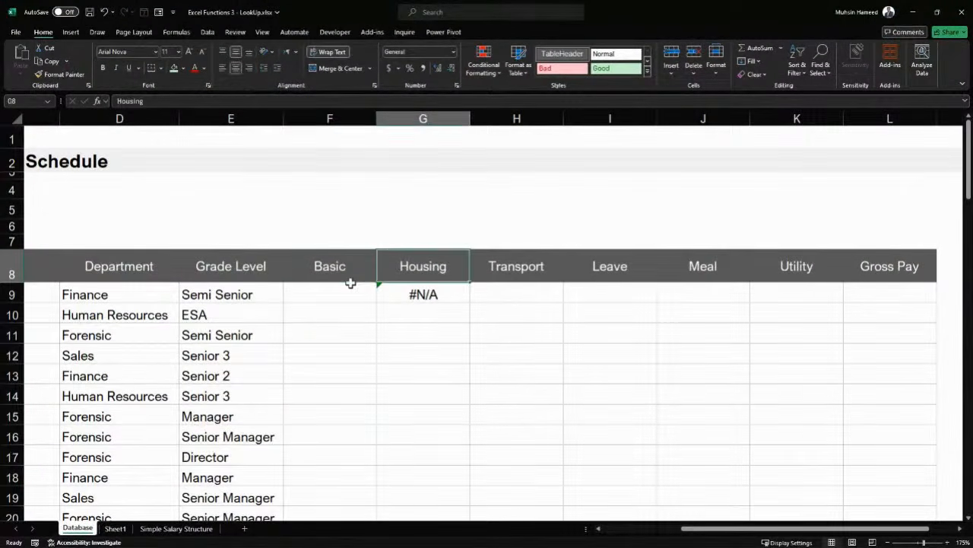
key(Down)
key(Delete)
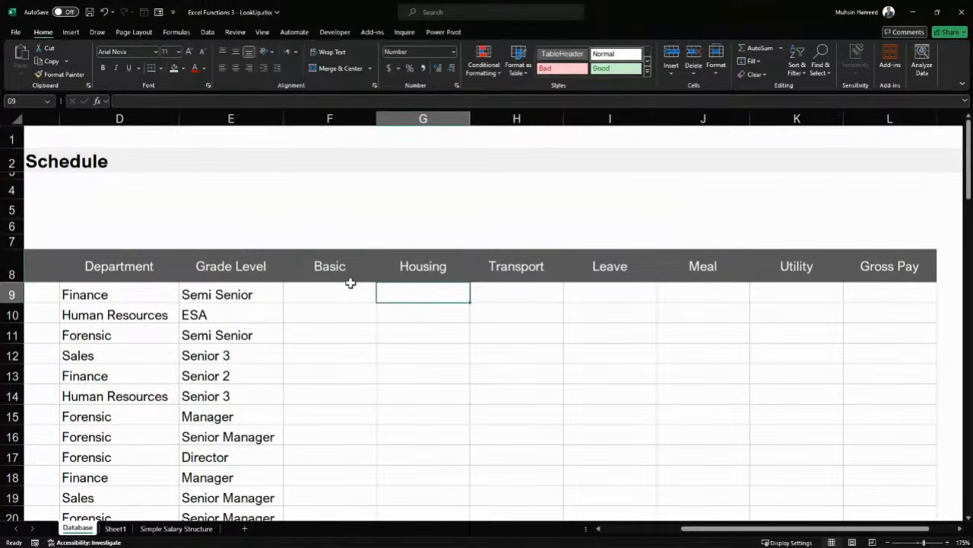
Start a VLOOKUP formula in the first Basic cell, F9, with Grade Level cell E9 as the lookup value
click(350, 282)
click(352, 287)
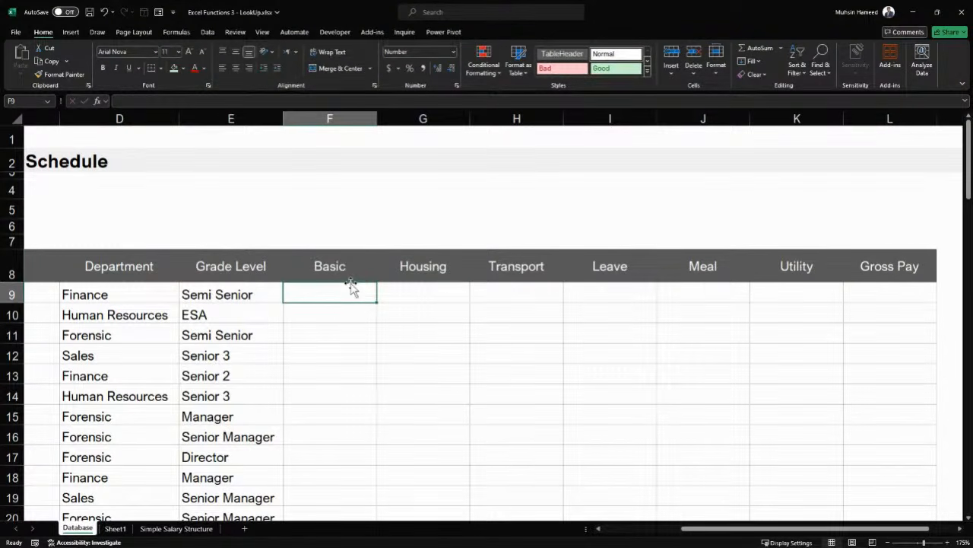
text(=vlo)
key(Tab)
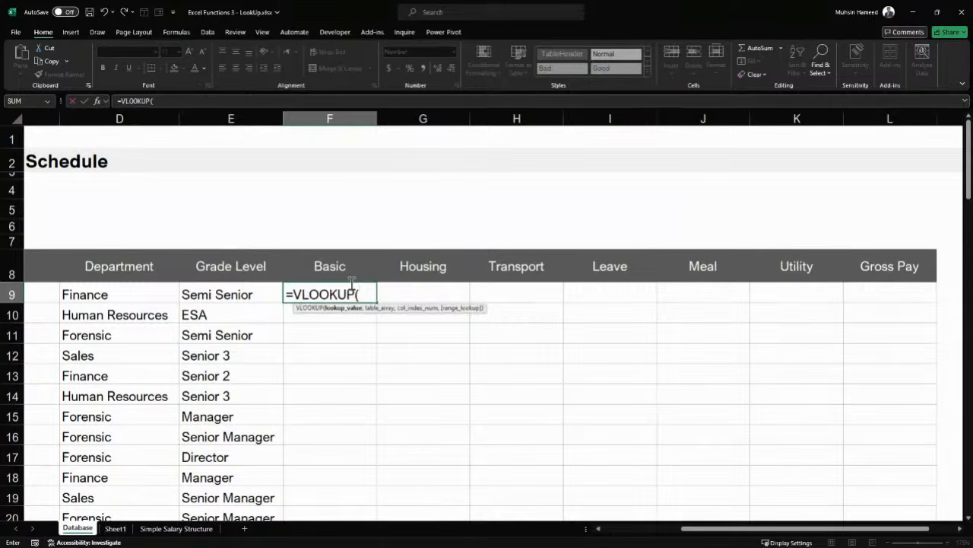
click(228, 295)
text(,)
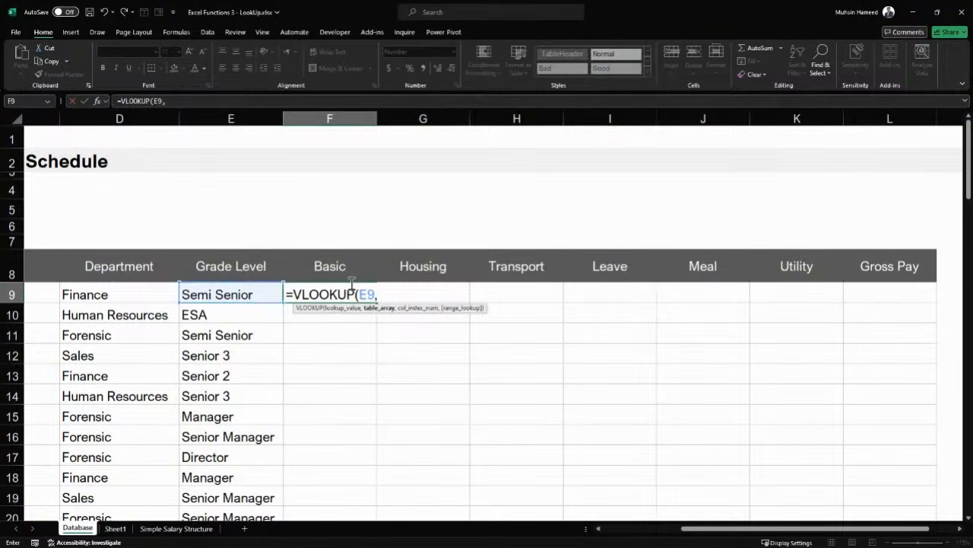
Set the VLOOKUP's table array to B8:I16 on the Simple Salary Structure sheet as the absolute reference $B$8:$I$16
click(175, 528)
click(160, 178)
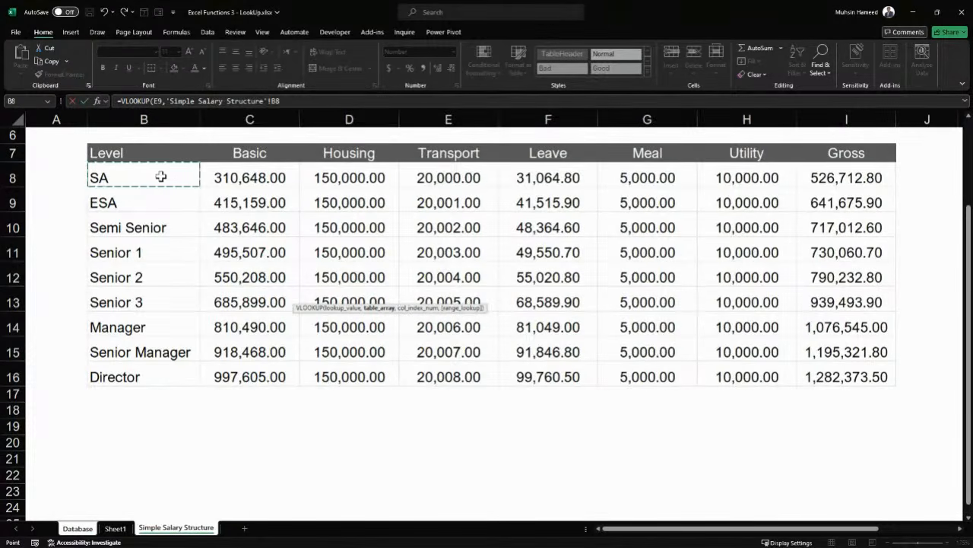
key(ctrl+shift+Down)
key(ctrl+shift+Right)
key(ctrl+shift+Down)
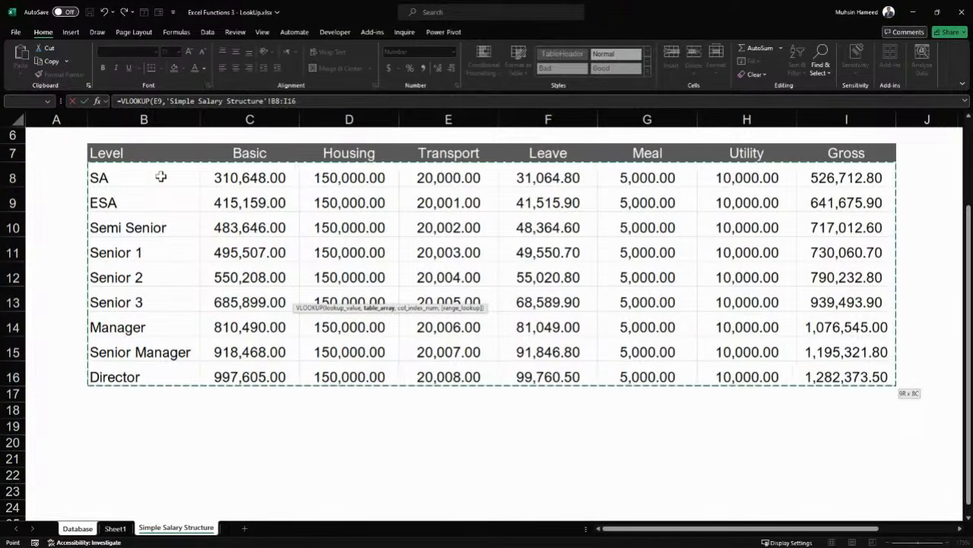
key(F4)
text(,)
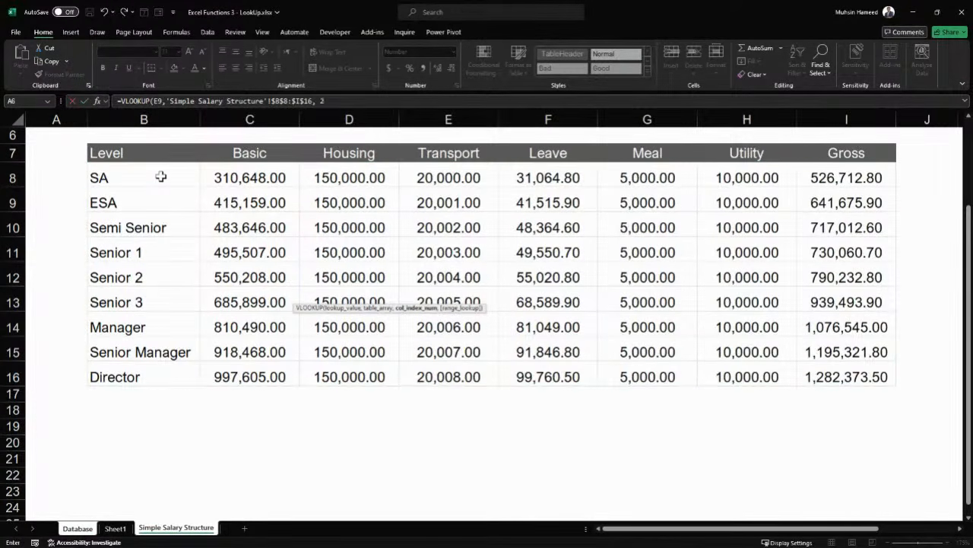
Complete the VLOOKUP in F9 with column index 2 and FALSE for an exact match
text( 2, fa)
key(Down)
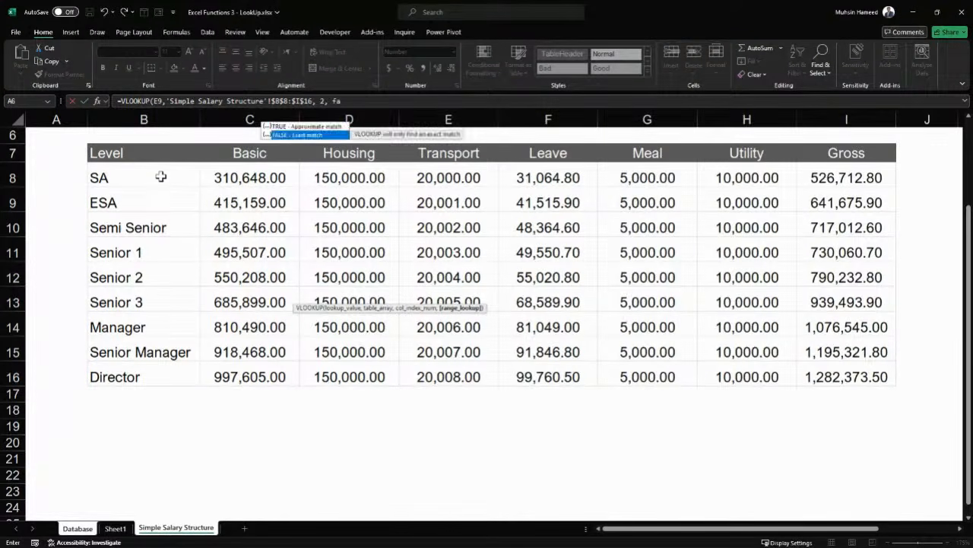
key(Tab)
text())
key(Return)
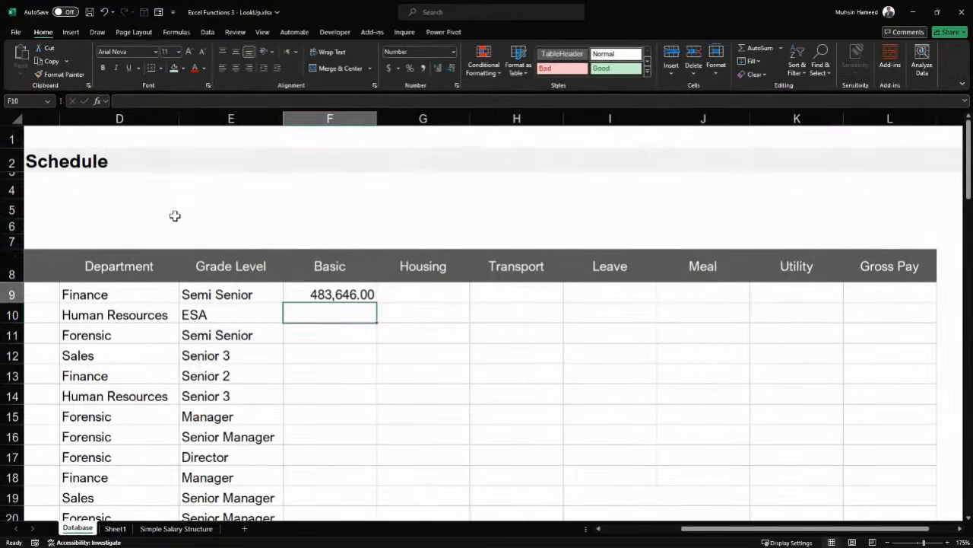
Cycle the lookup value in F9's VLOOKUP through its reference types and keep it column-constant as $E9
click(295, 291)
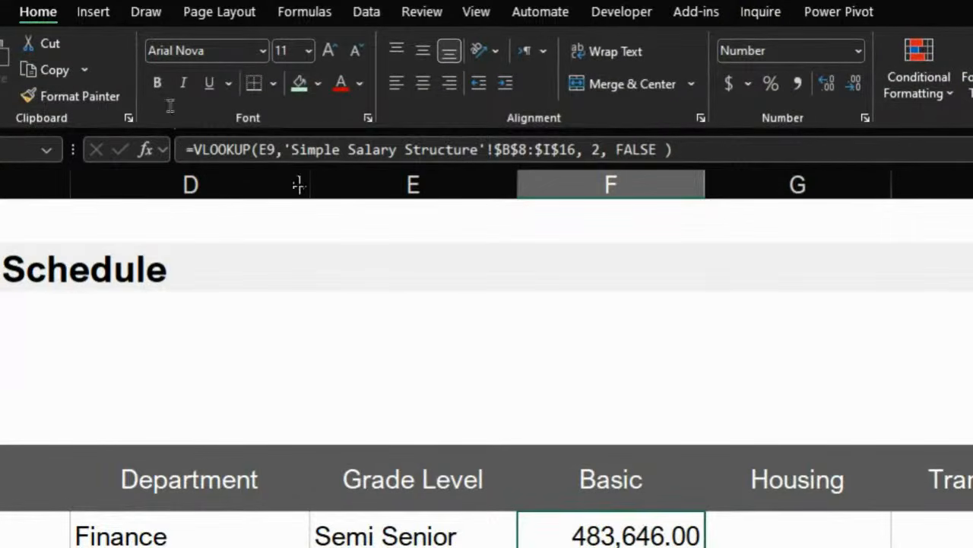
click(268, 150)
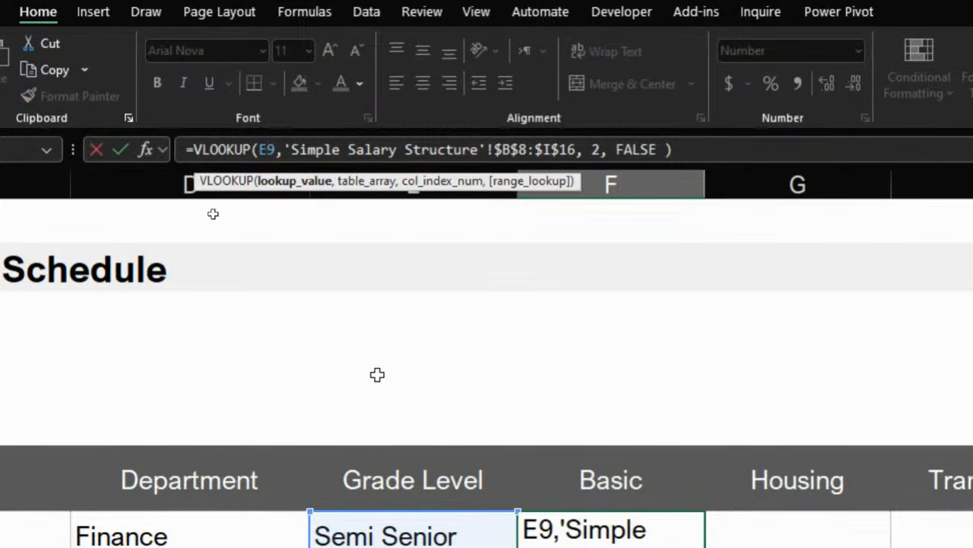
key(F4)
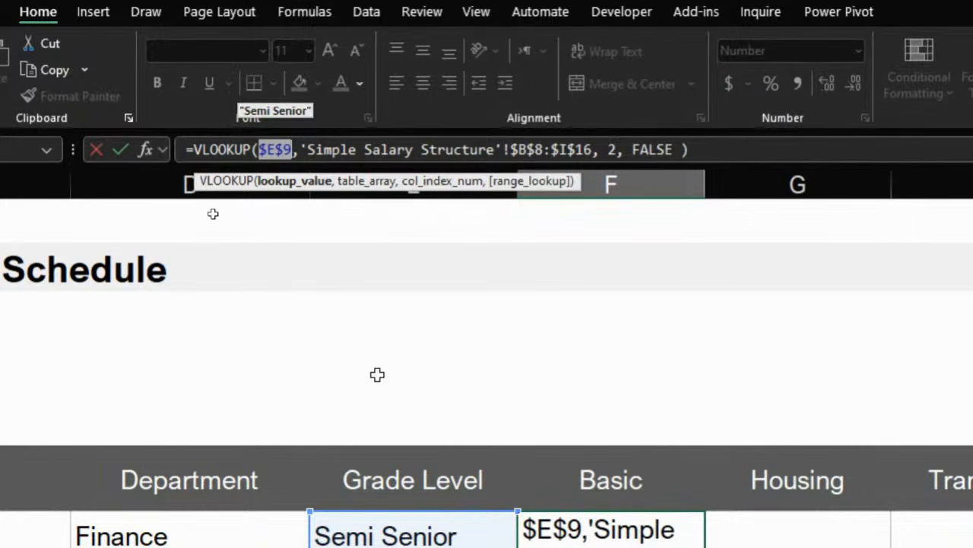
key(F4)
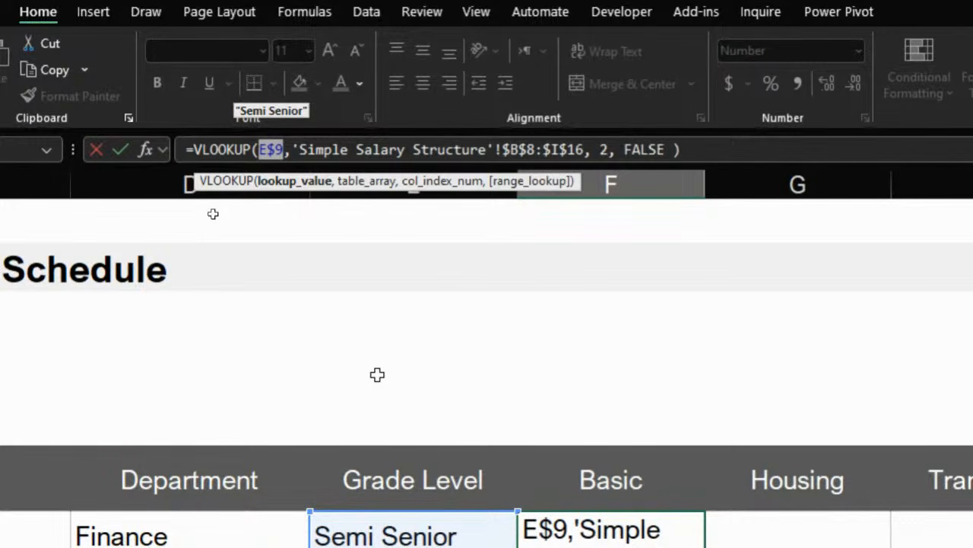
key(F4)
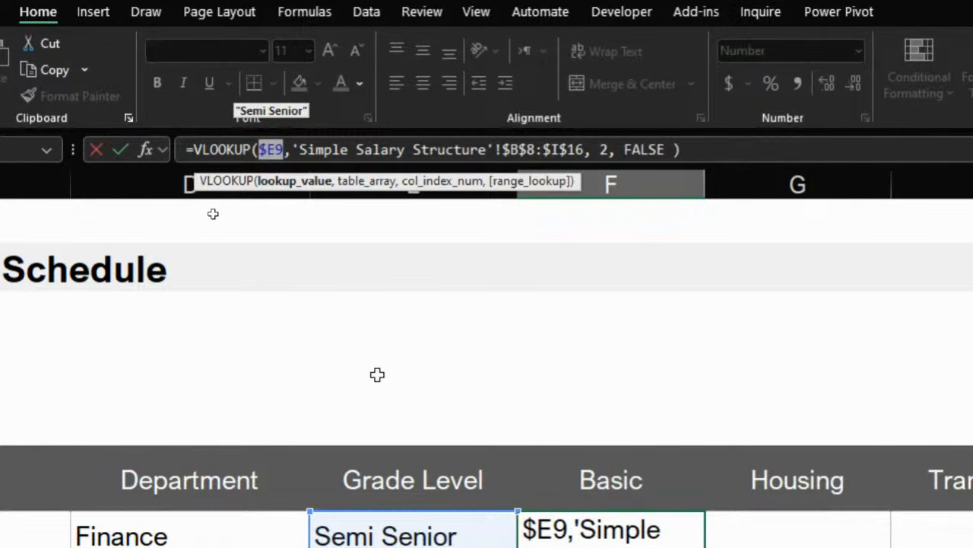
key(F4)
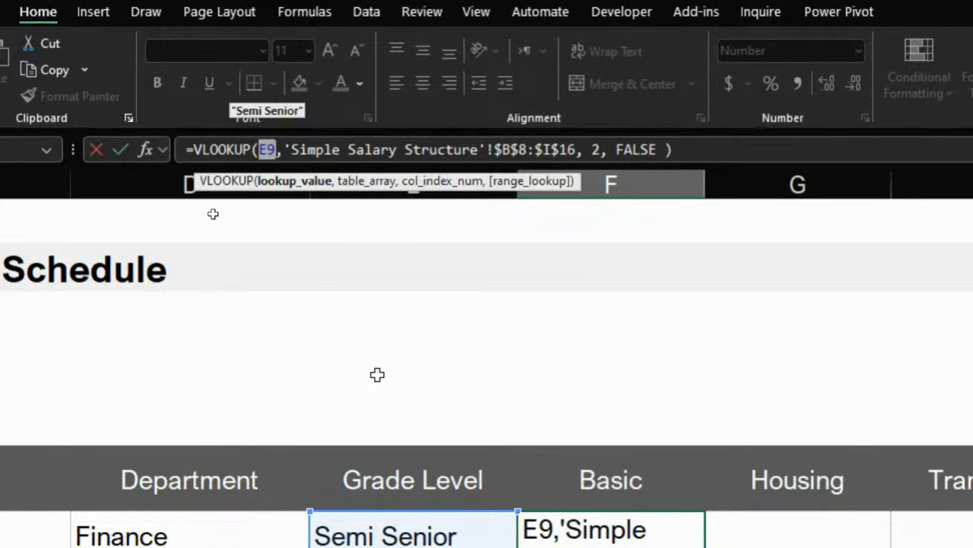
key(F4)
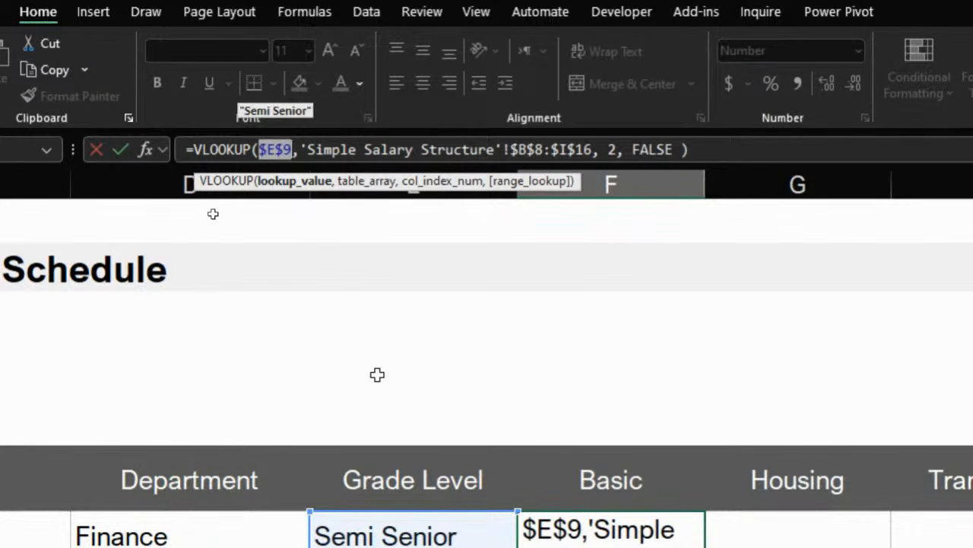
key(F4)
key(F4)
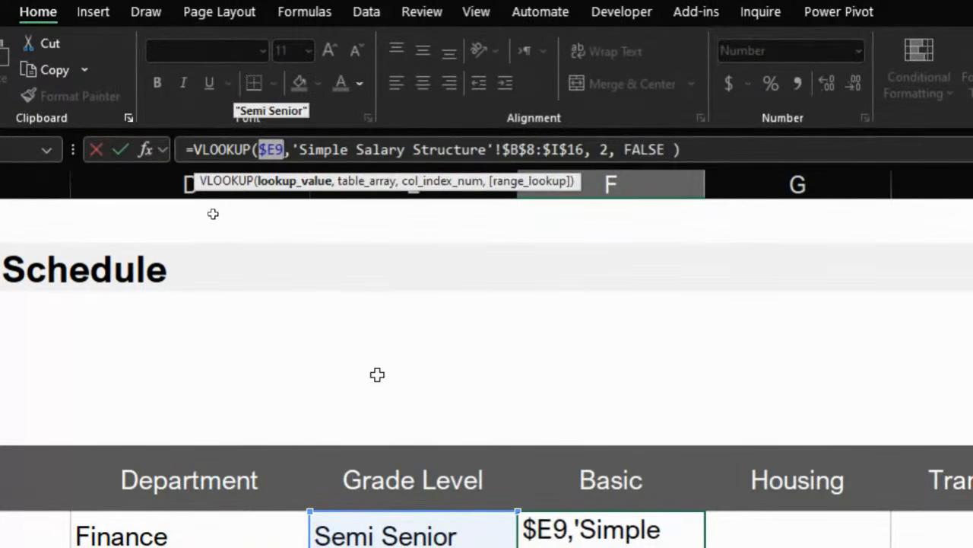
key(Return)
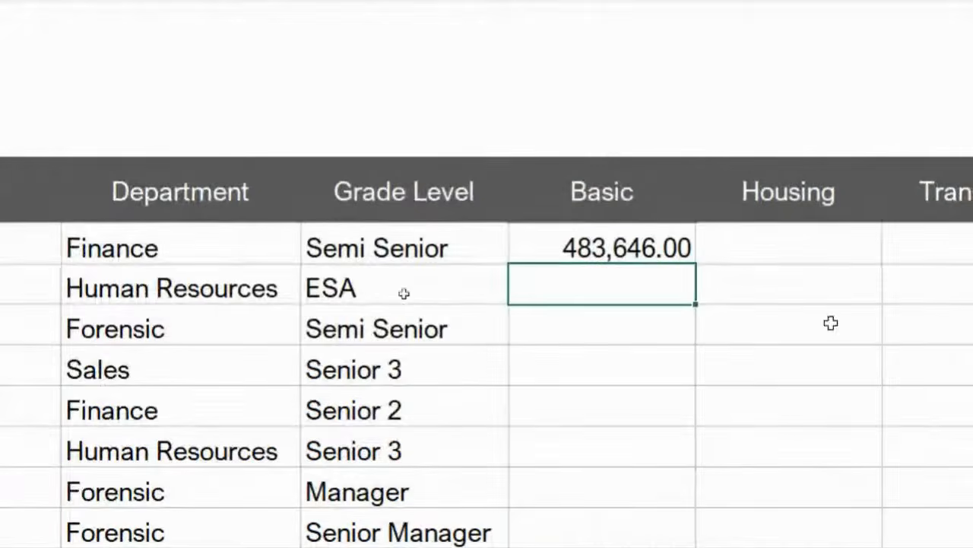
Fill the F9 formula down the whole Basic column and copy it across into the first Housing cell, G9
click(625, 225)
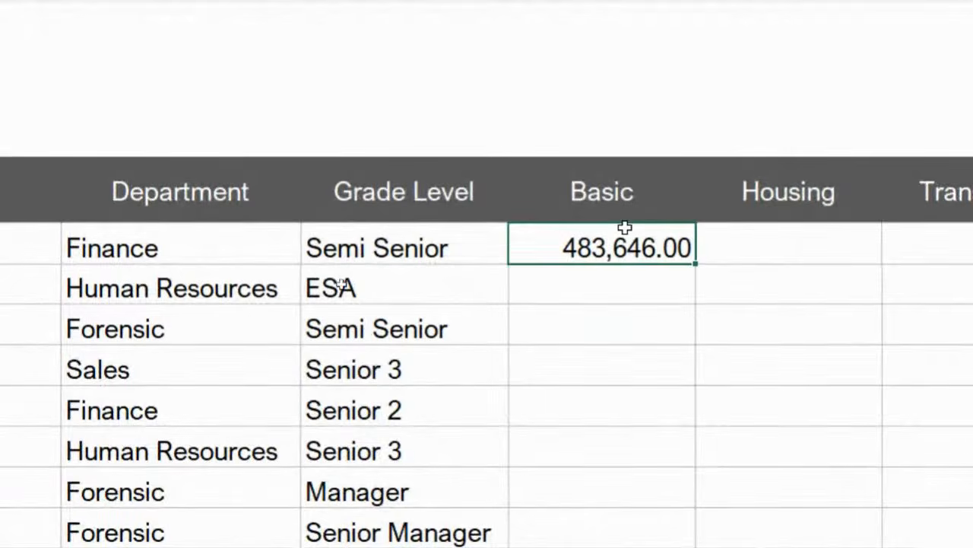
double_click(693, 260)
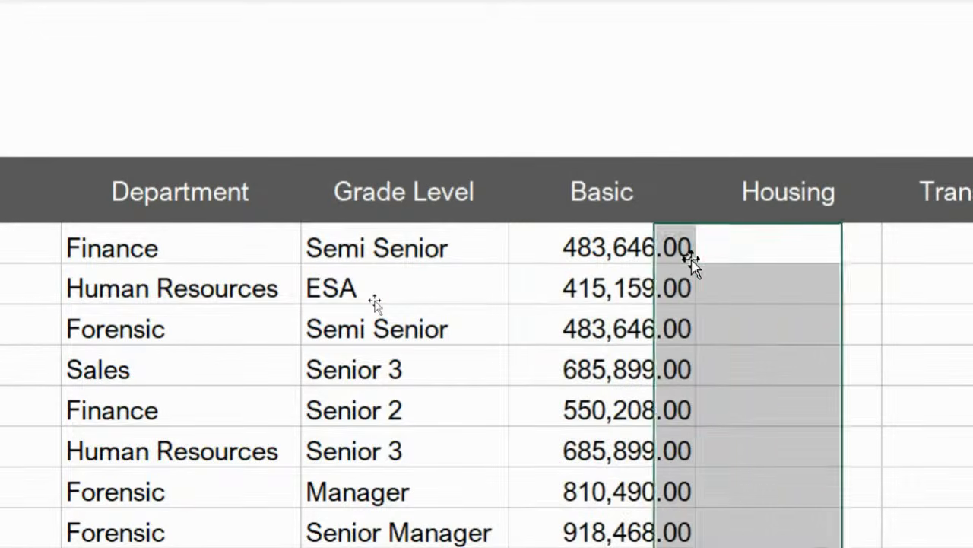
key(ctrl+r)
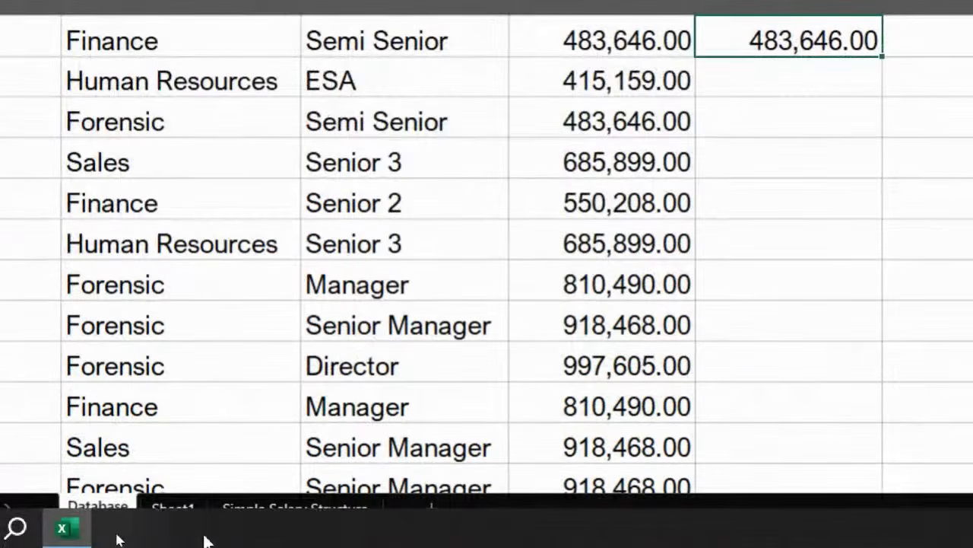
Check the column order on the Simple Salary Structure sheet and set the column index in Housing cell G9's VLOOKUP to 3
click(280, 503)
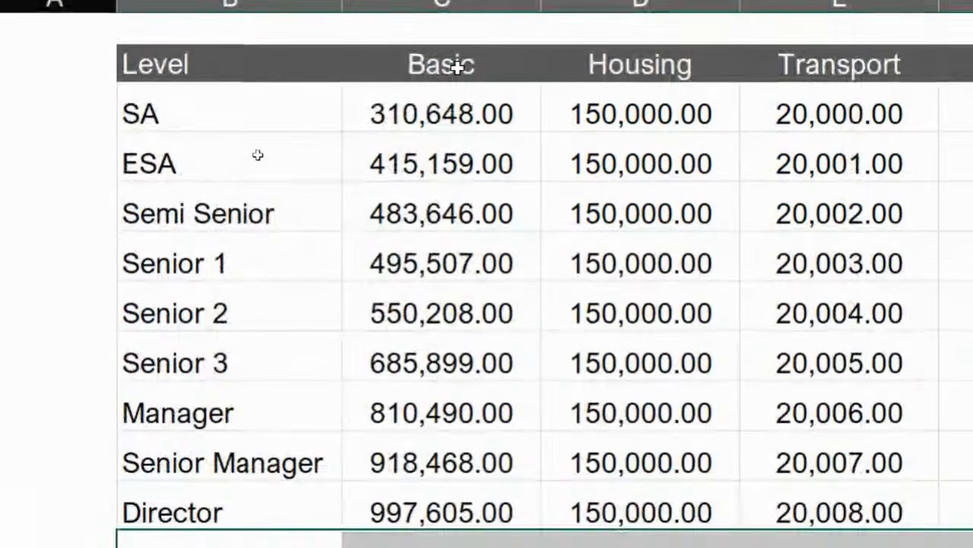
click(456, 66)
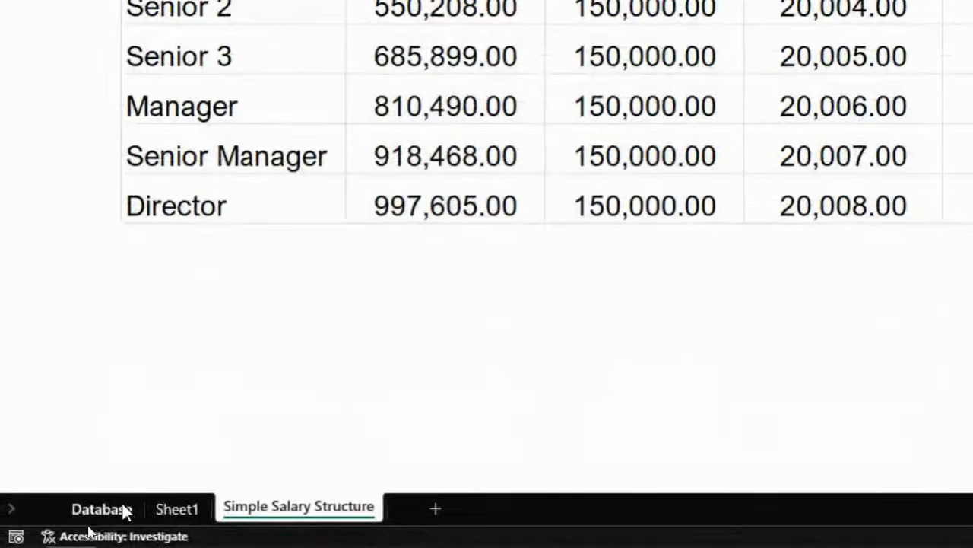
click(122, 506)
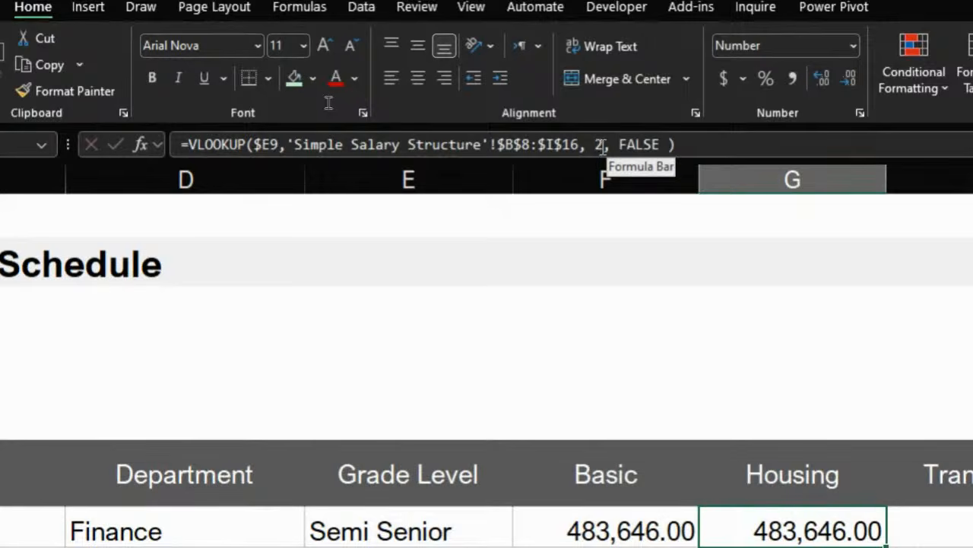
click(600, 145)
key(BackSpace)
text(3)
key(Return)
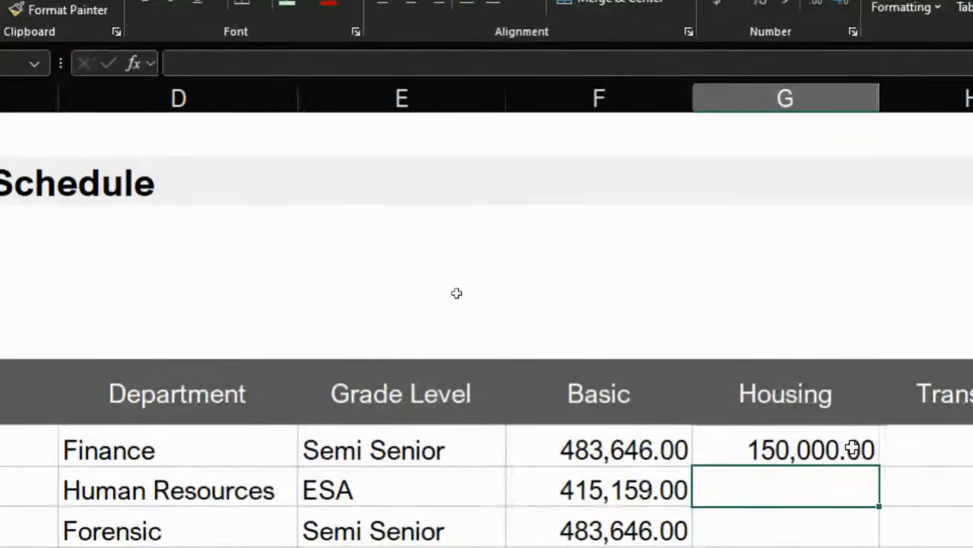
click(851, 449)
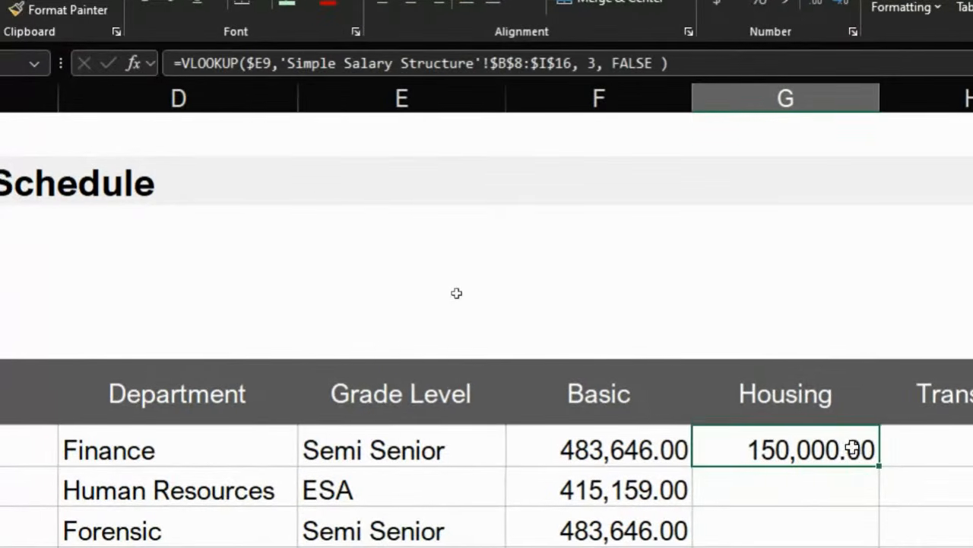
Fill the Housing VLOOKUP from G9 down the whole Housing column
double_click(854, 464)
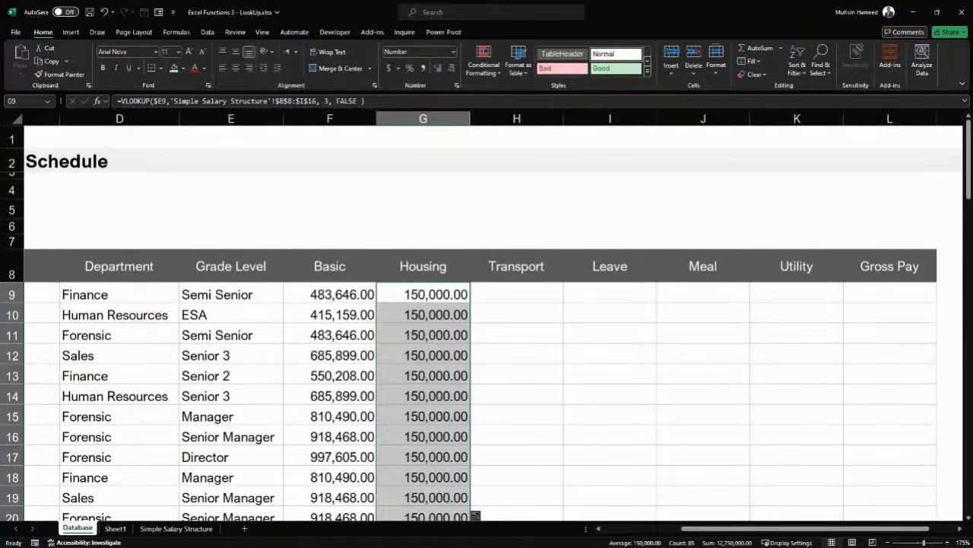
Examine the Level column on the Simple Salary Structure sheet as the first column of the lookup table
click(146, 527)
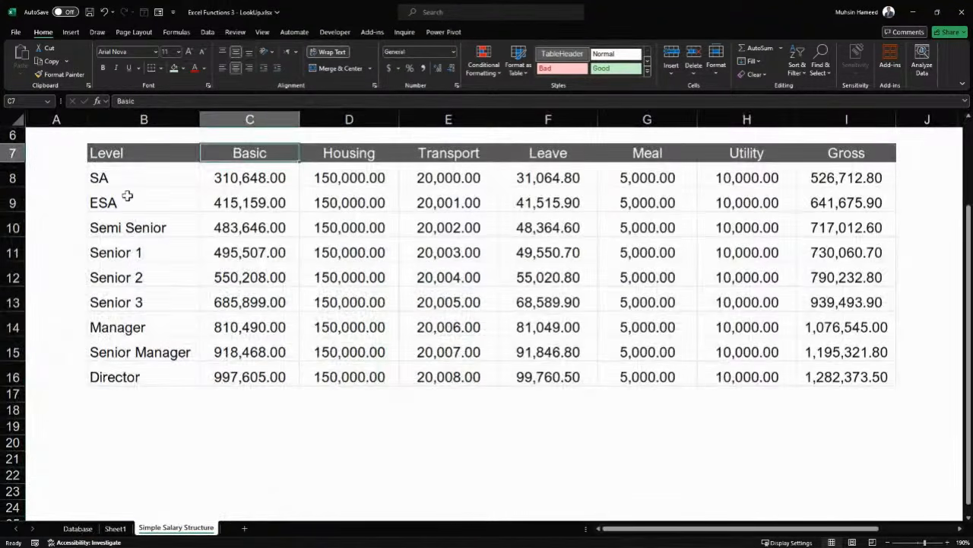
click(135, 169)
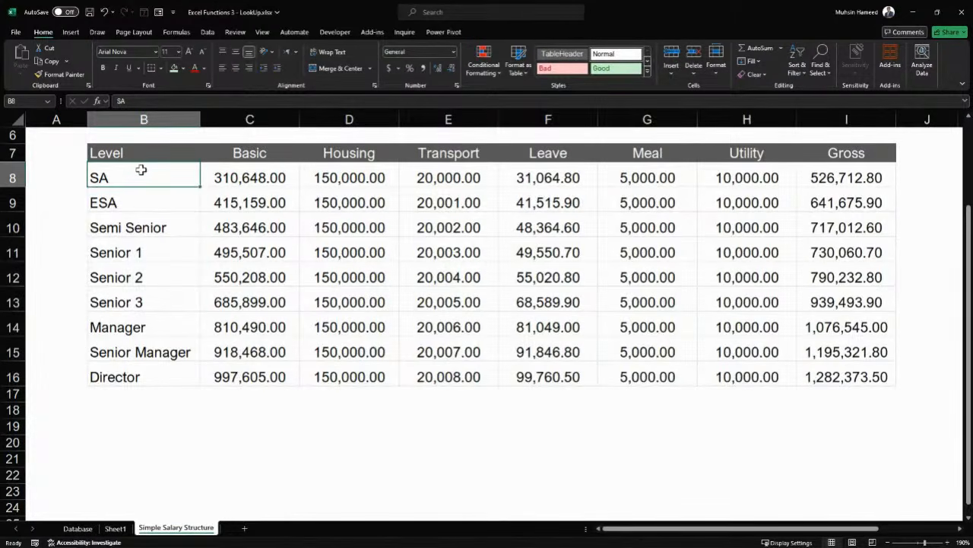
drag(141, 170, 142, 369)
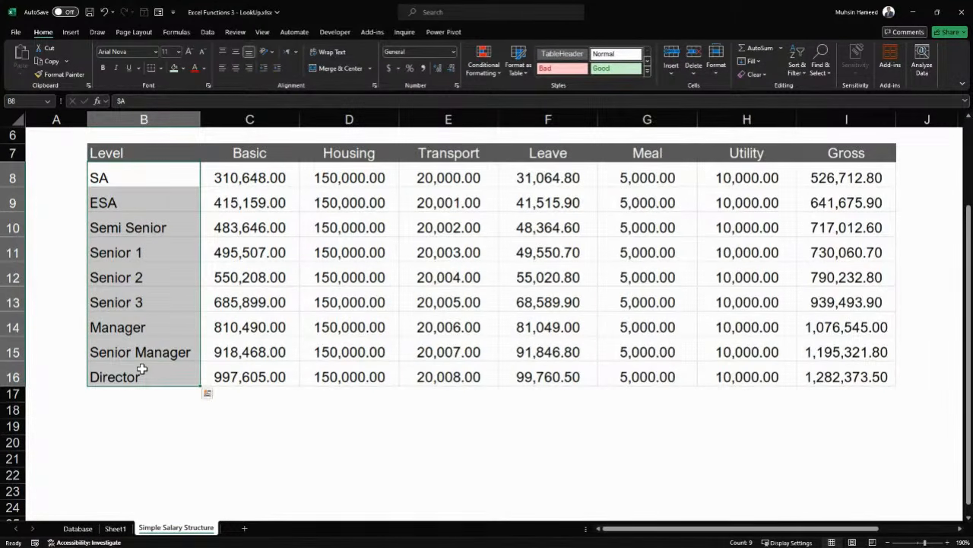
click(133, 153)
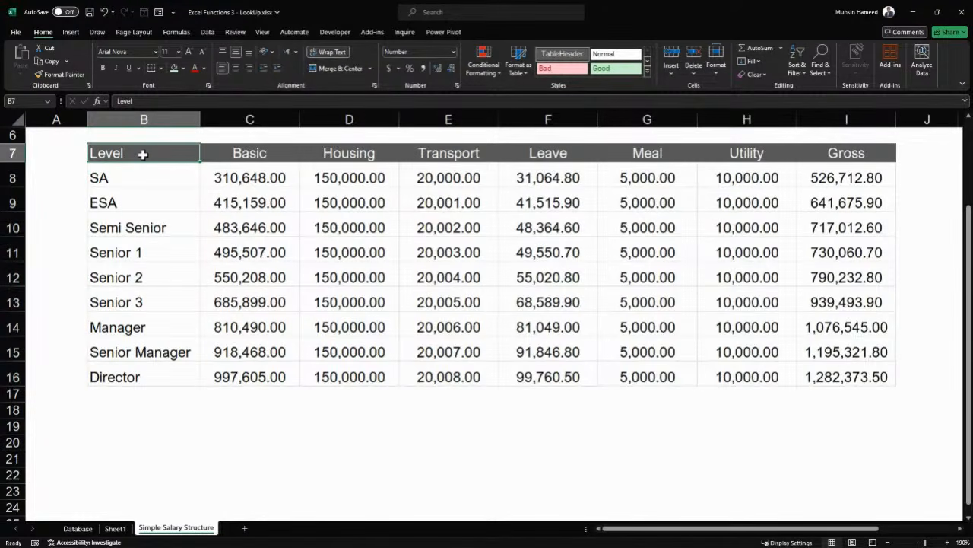
drag(143, 155, 466, 366)
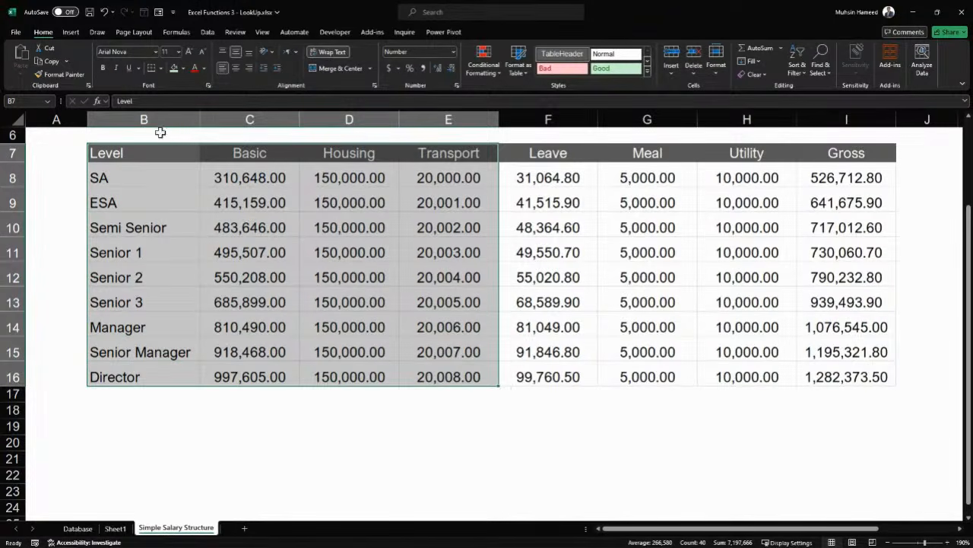
drag(153, 151, 161, 366)
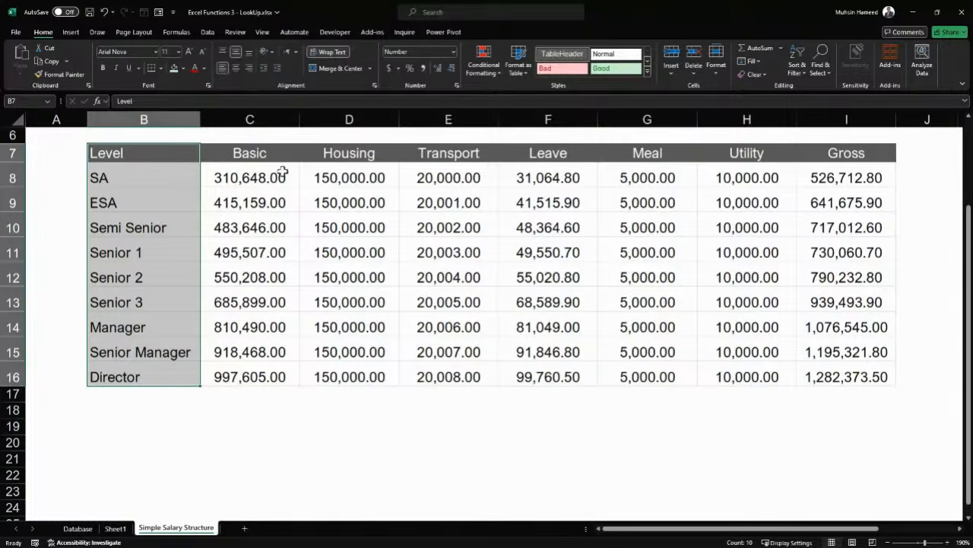
Compare the full salary table B7:I16 with the Level-to-Housing block B7:D16 to count columns for the lookup index
click(393, 202)
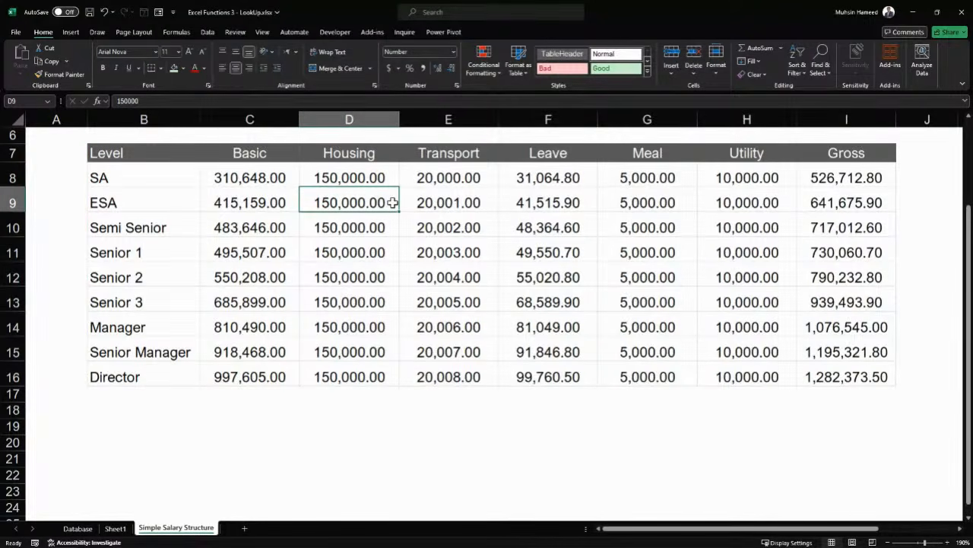
click(192, 154)
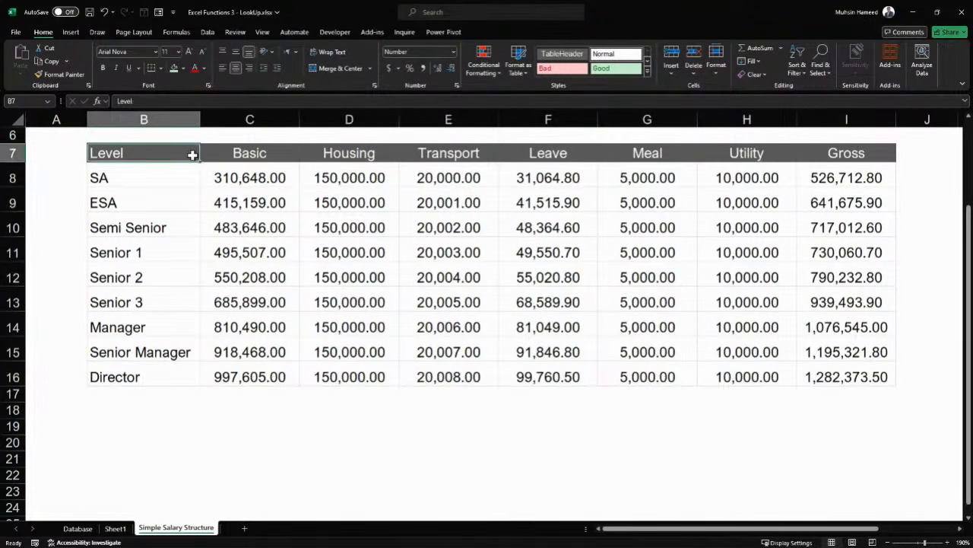
drag(192, 154, 880, 372)
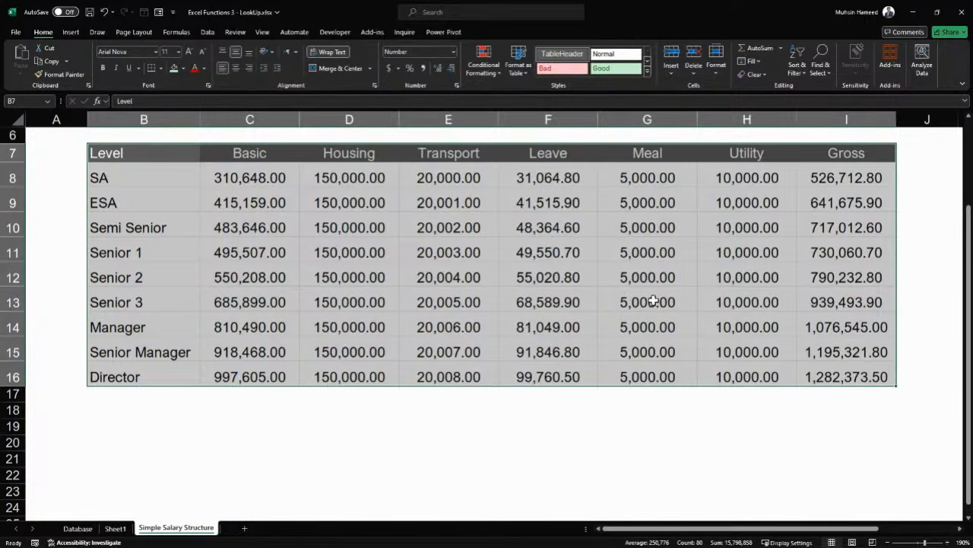
drag(177, 153, 311, 171)
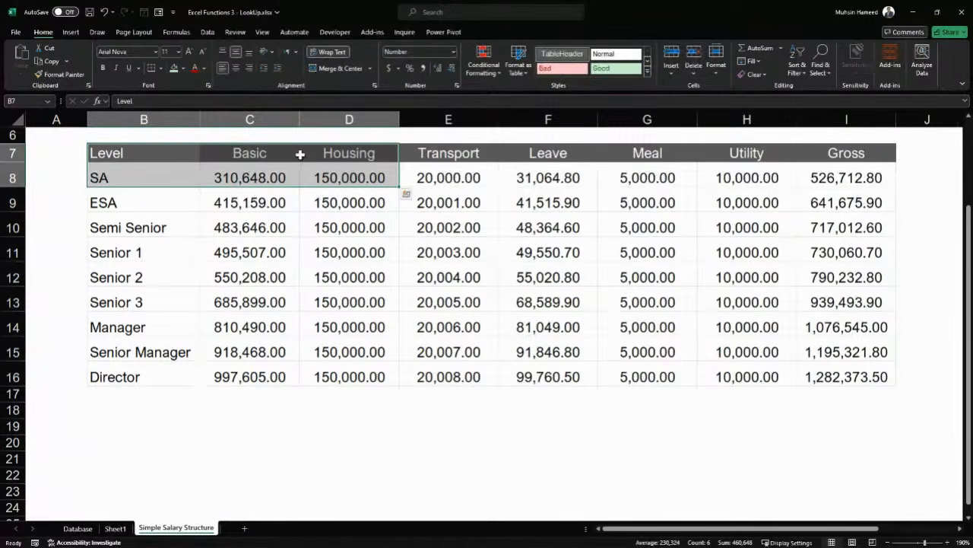
drag(146, 157, 326, 369)
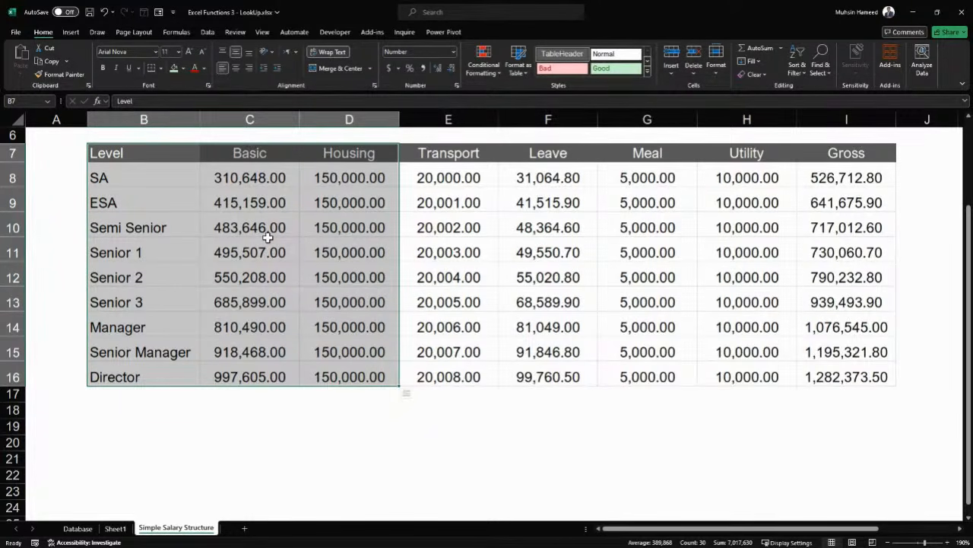
click(172, 155)
drag(171, 155, 318, 366)
Move back and forth between the Simple Salary Structure, Sheet1 and Database sheets, finishing on Database
key(alt+Tab)
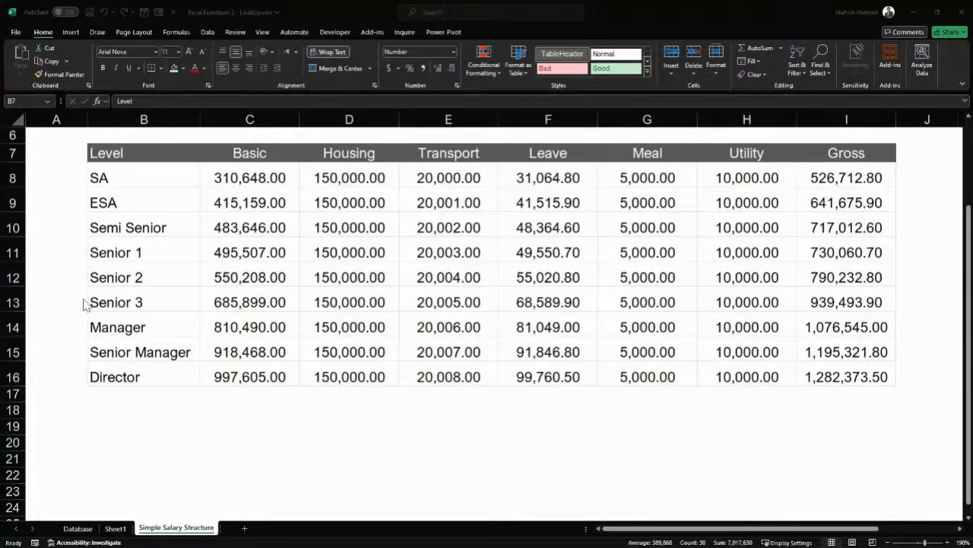
click(148, 499)
key(ctrl+Page_Up)
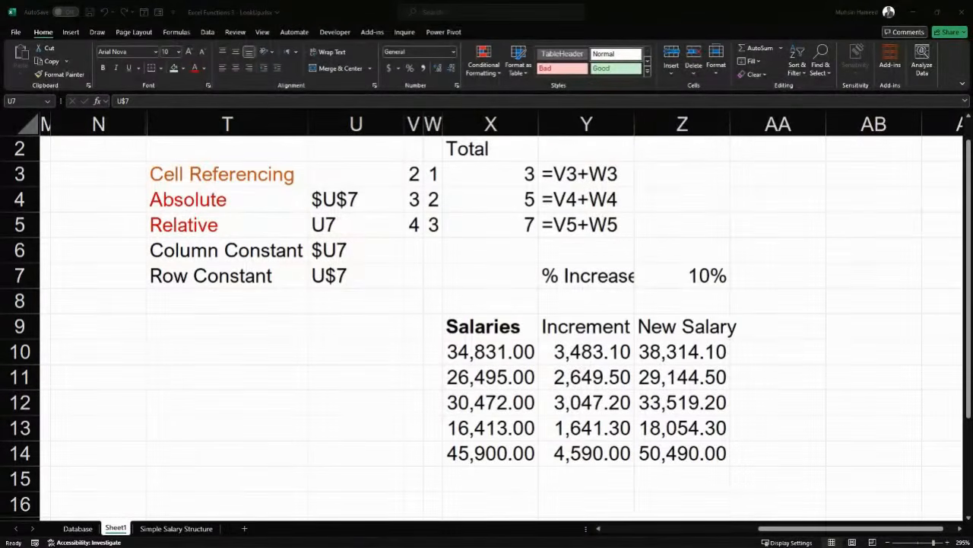
click(118, 531)
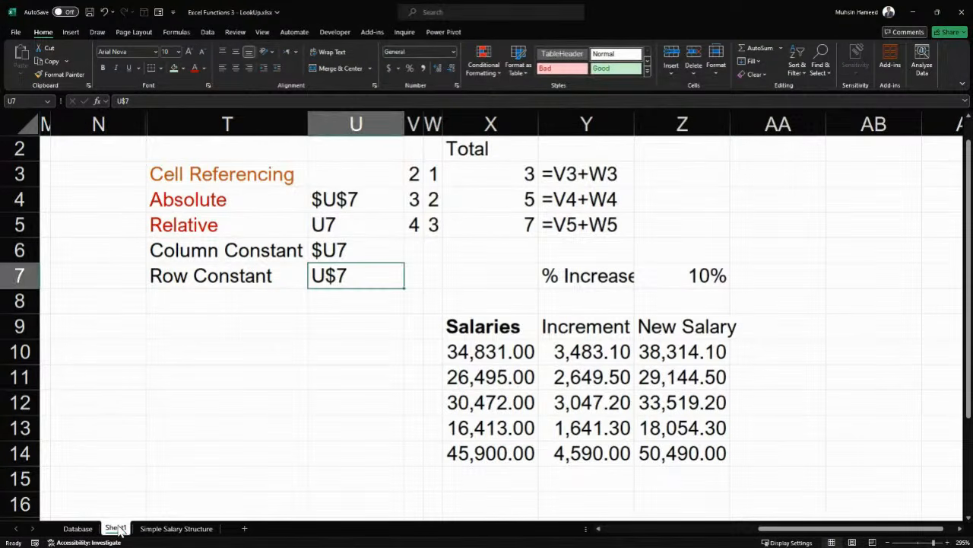
key(ctrl+Page_Up)
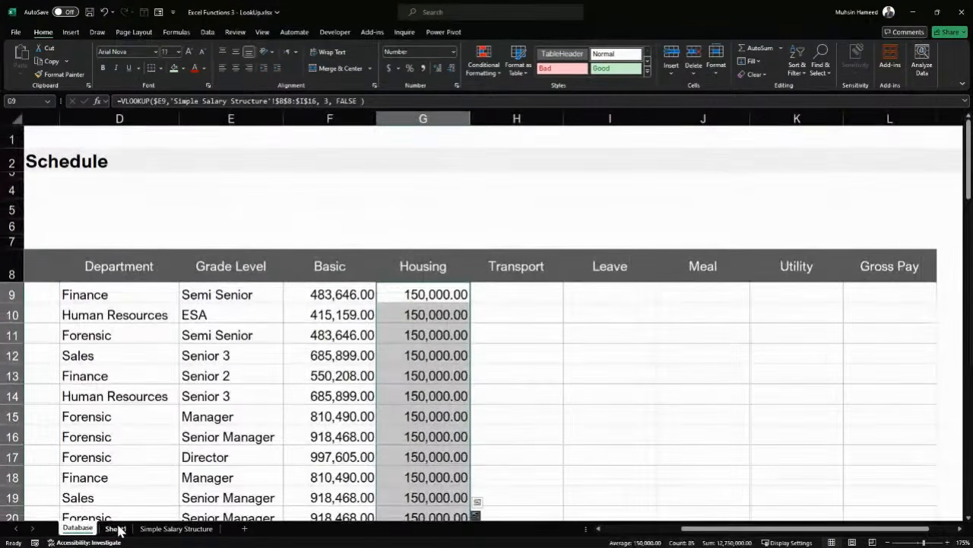
key(ctrl+Page_Down)
key(ctrl+Page_Down)
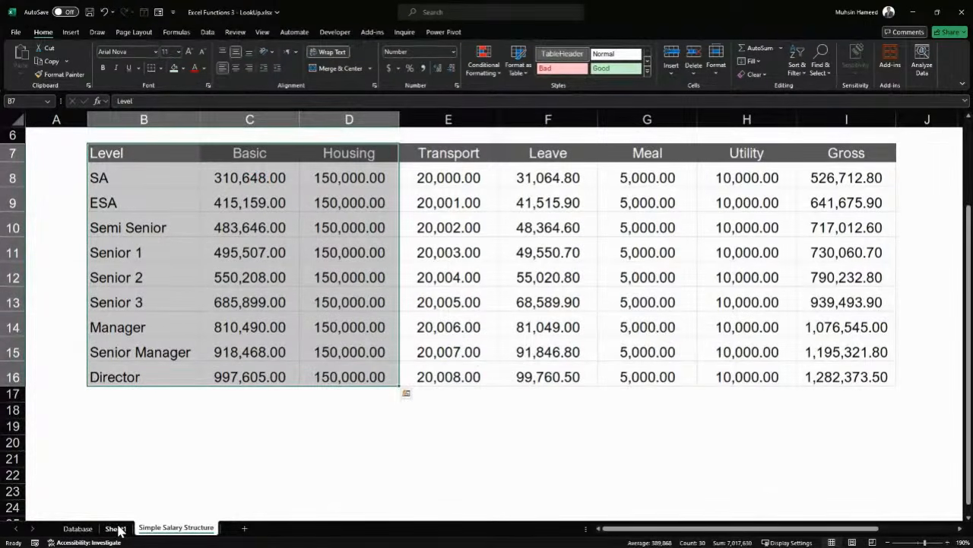
key(ctrl+Page_Up)
key(ctrl+Page_Up)
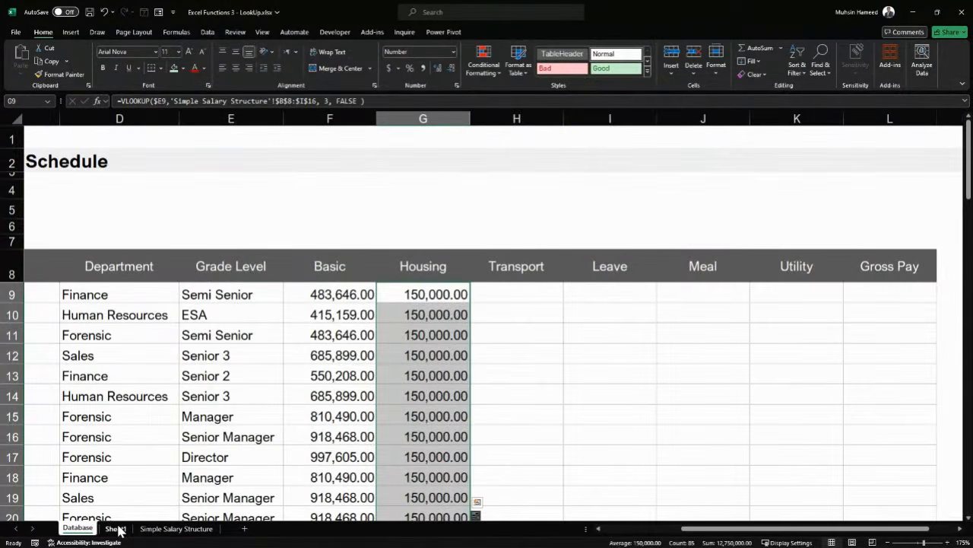
key(ctrl+q)
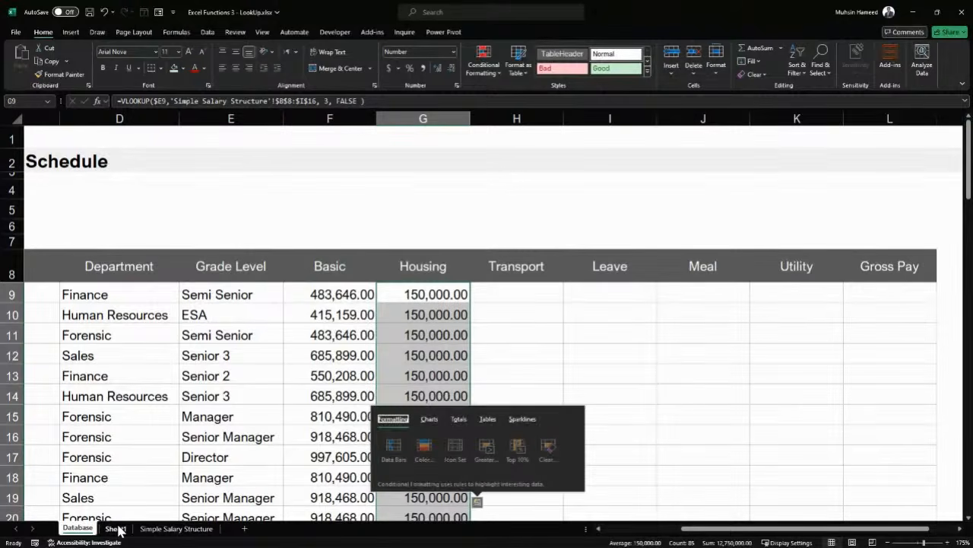
key(Escape)
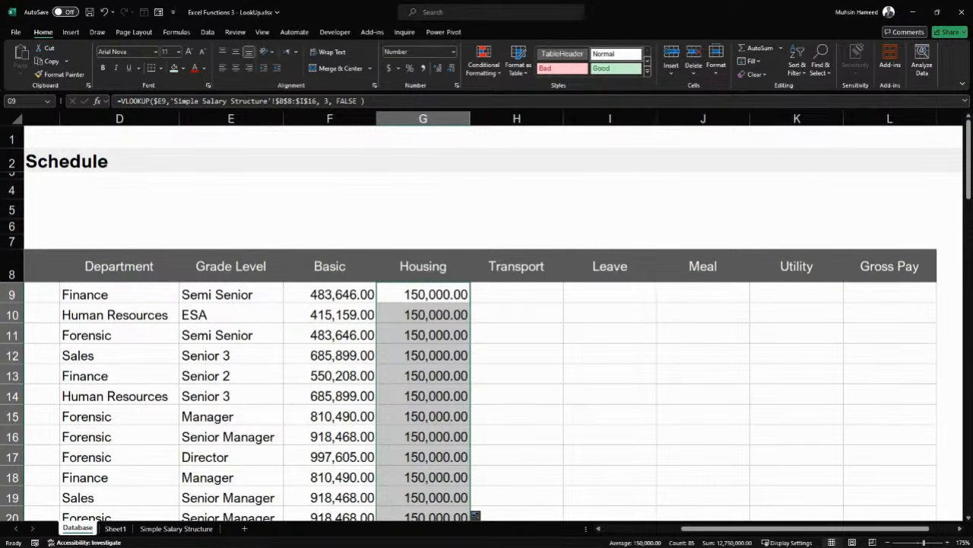
key(alt+Tab)
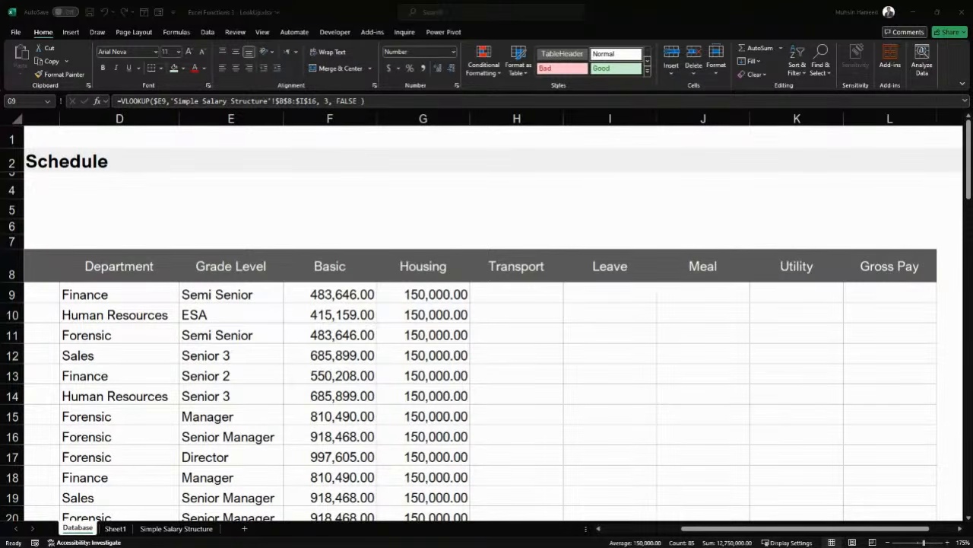
Highlight the Transport and Leave columns, and the full columns B to F, on the Simple Salary Structure sheet
click(196, 513)
click(197, 528)
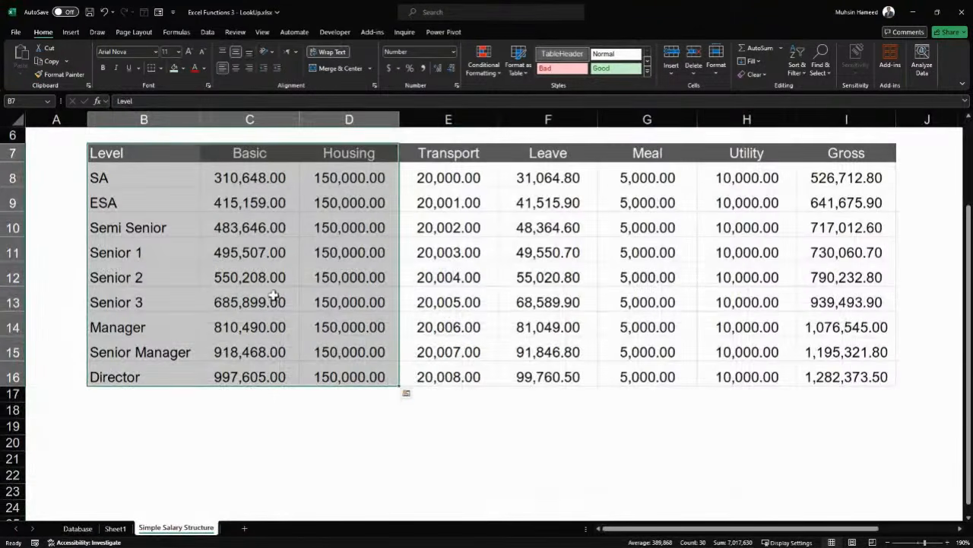
click(454, 147)
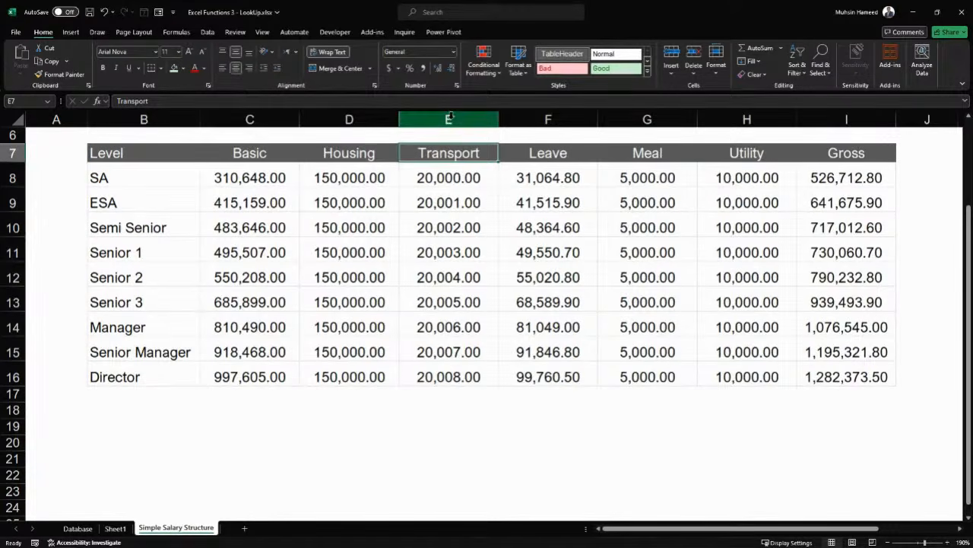
click(452, 122)
drag(454, 122, 513, 126)
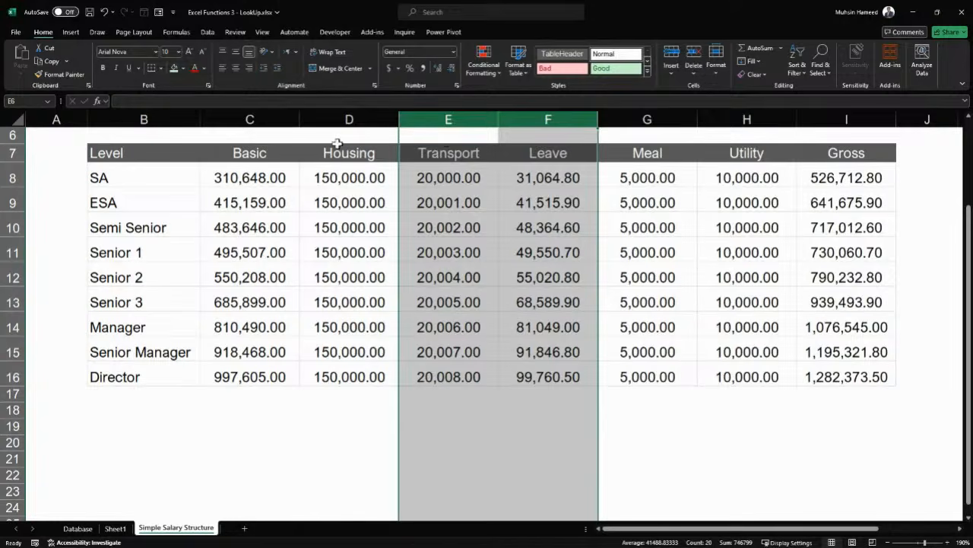
ctrl+click(149, 120)
drag(149, 120, 549, 125)
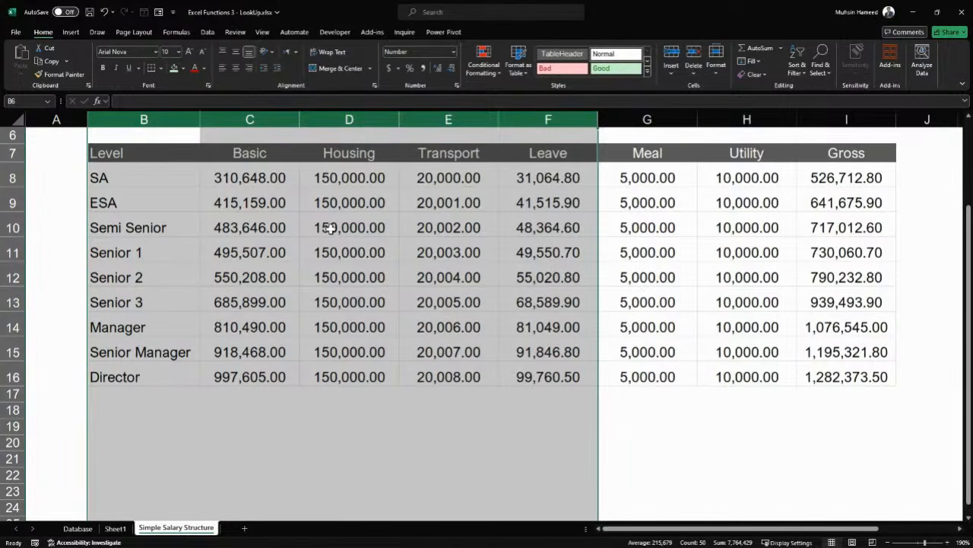
key(alt+Tab)
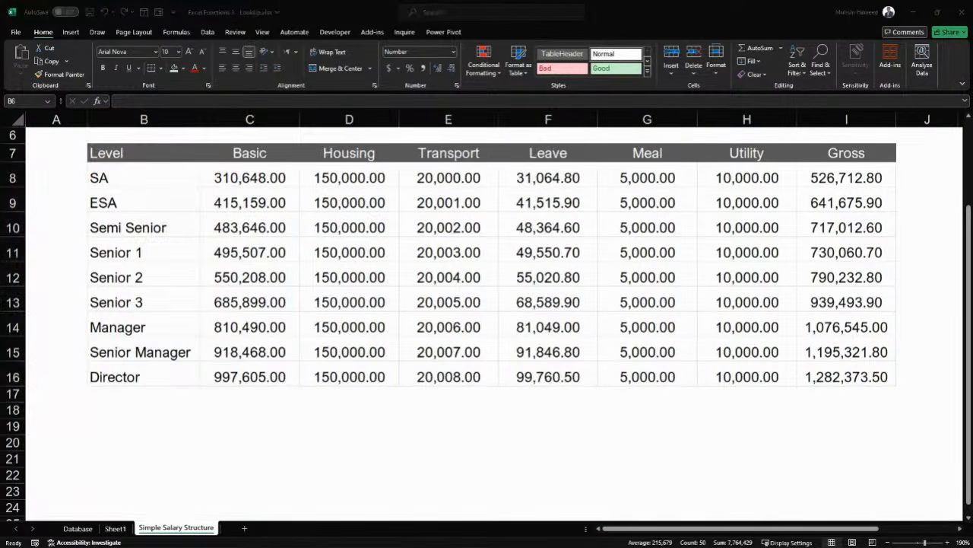
key(alt+Tab)
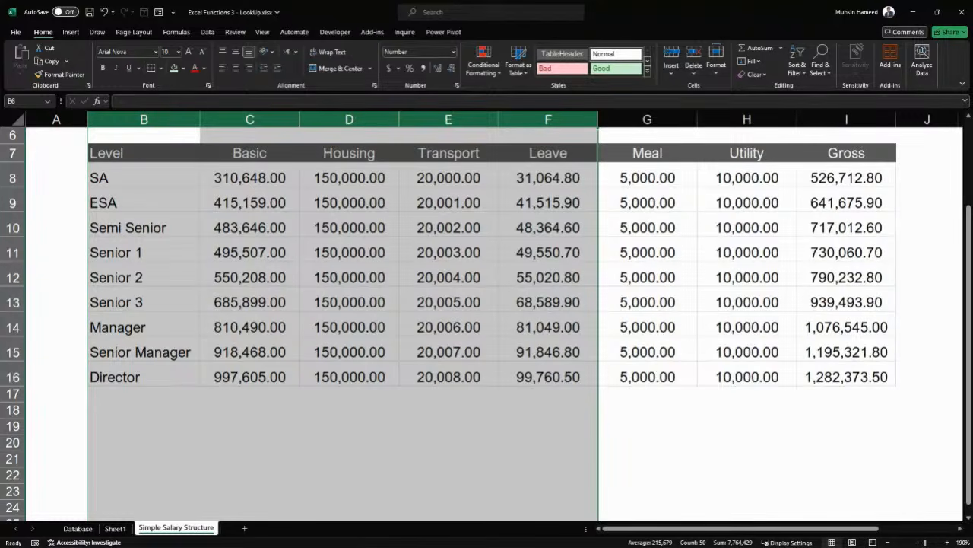
On the Database sheet, copy the Housing formula from G9 across into the first Transport cell, H9
click(79, 528)
click(444, 295)
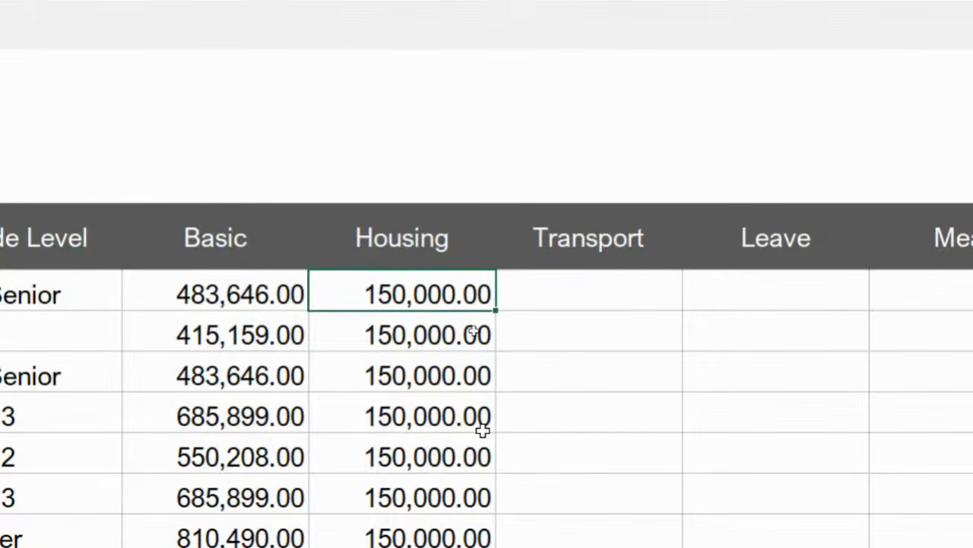
drag(498, 308, 646, 300)
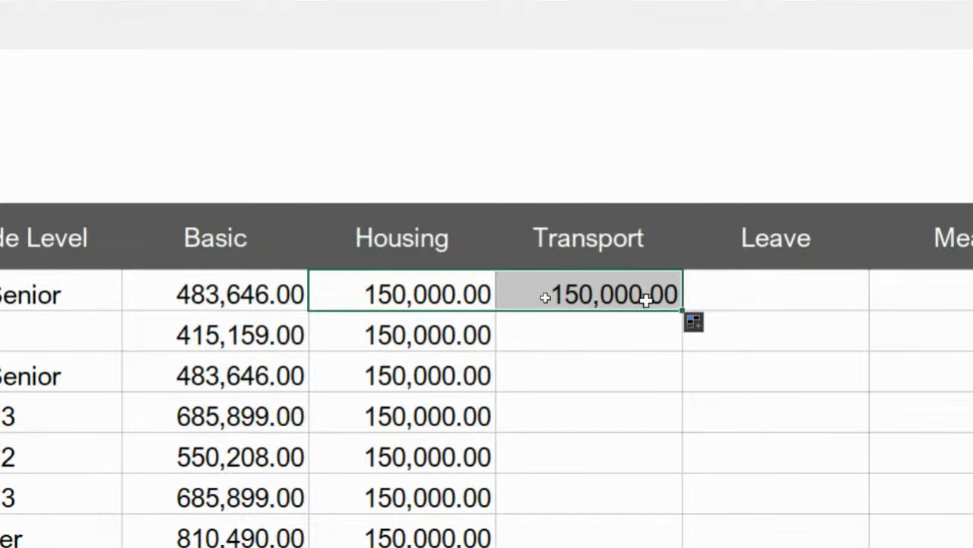
key(ctrl+z)
click(645, 297)
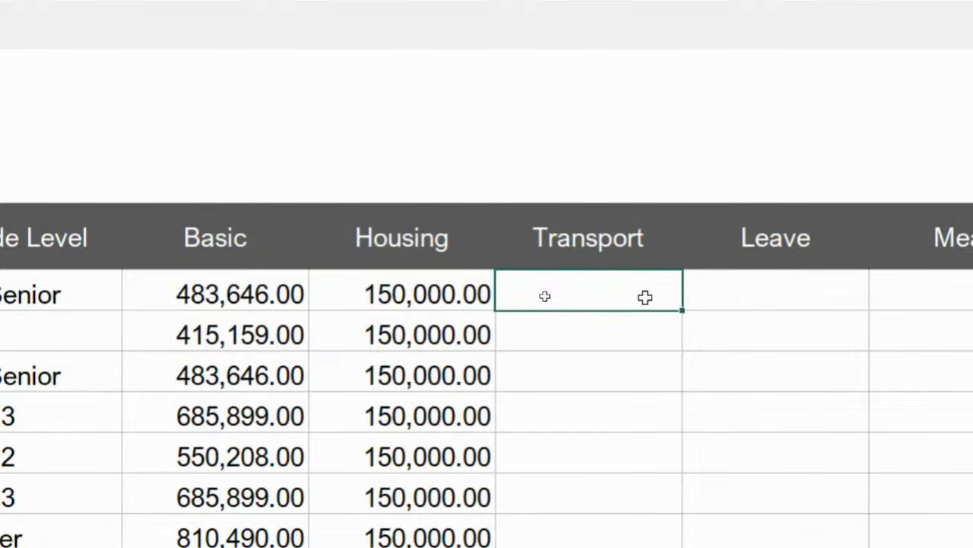
key(ctrl+r)
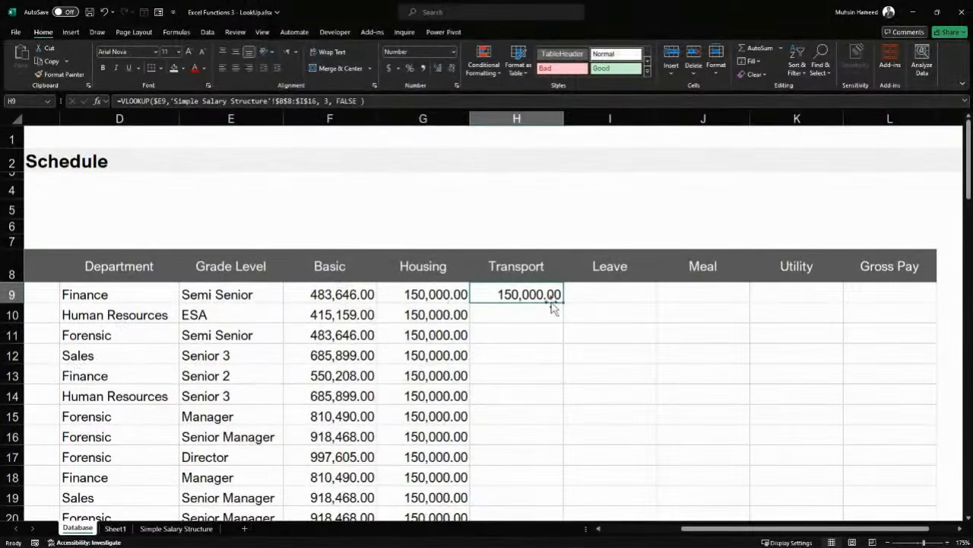
Fill the H9 formula down the Transport column to H18
click(534, 316)
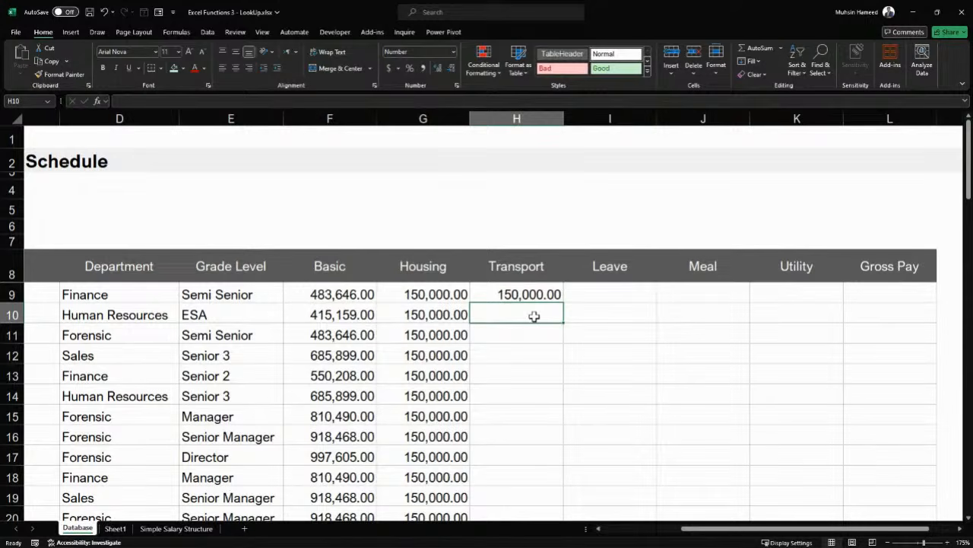
key(ctrl+d)
drag(535, 296, 534, 472)
key(ctrl+d)
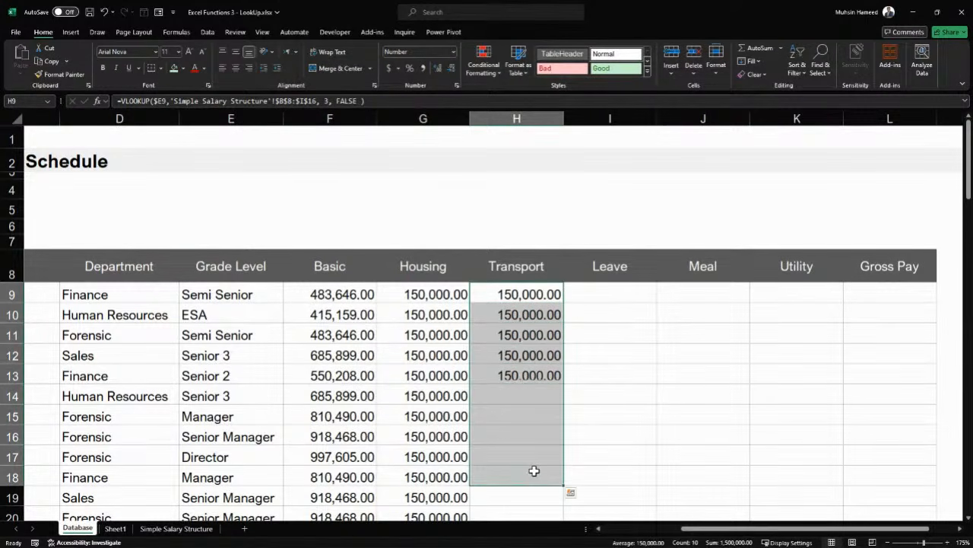
Extend the Transport formulas in H9:H18 across the Leave, Meal, Utility and Gross Pay columns
key(shift+Right)
key(shift+Right)
key(shift+Right)
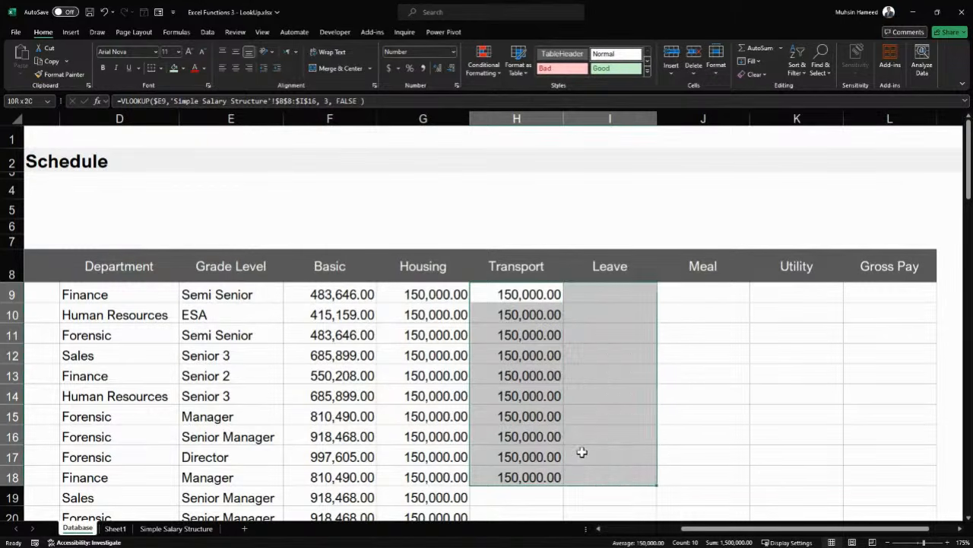
key(shift+Right)
key(ctrl+r)
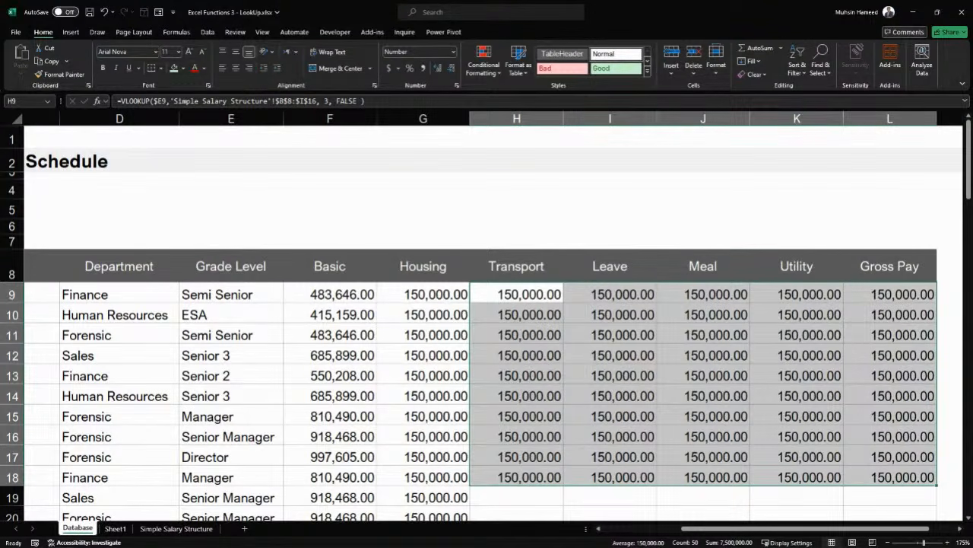
On the Simple Salary Structure sheet, highlight columns C to E, column B, and the Leave column F in turn
key(alt+Tab)
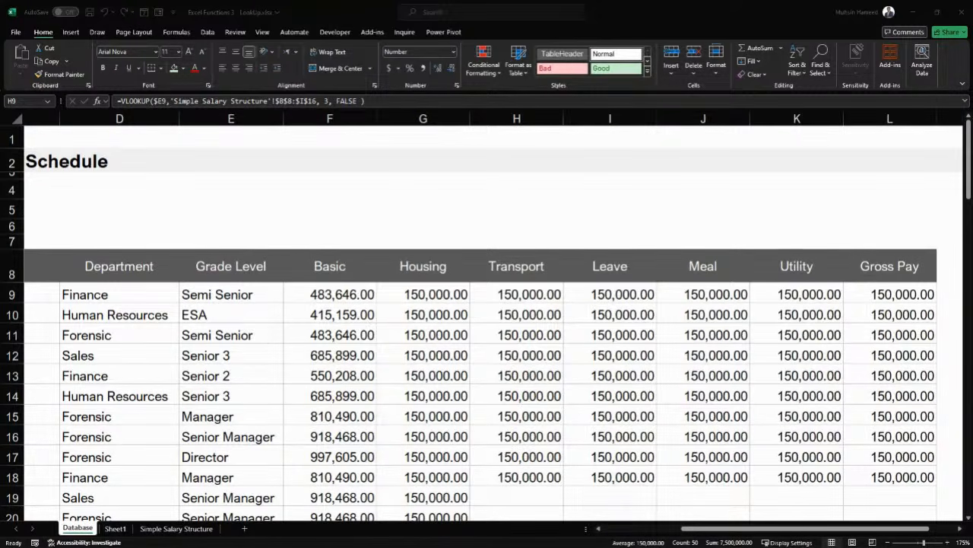
click(185, 529)
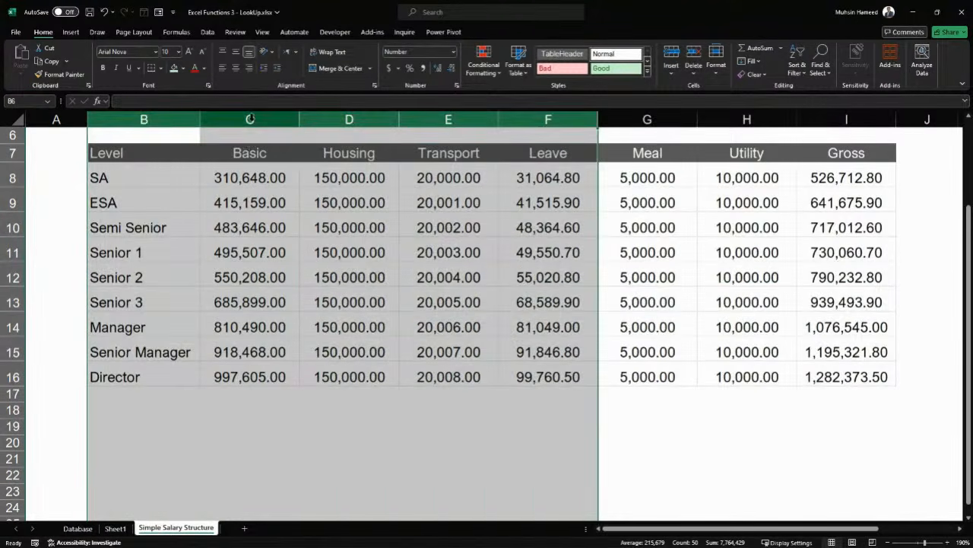
drag(249, 120, 447, 119)
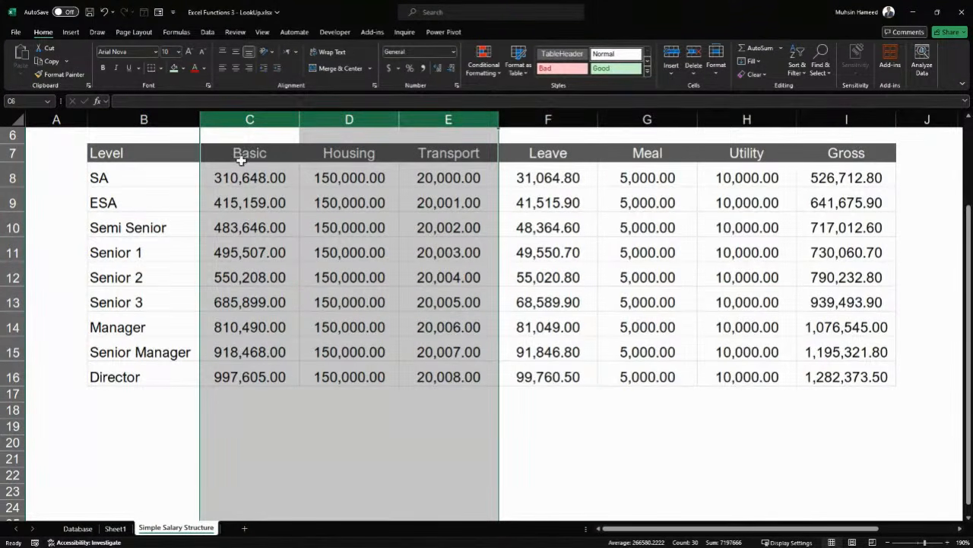
click(165, 118)
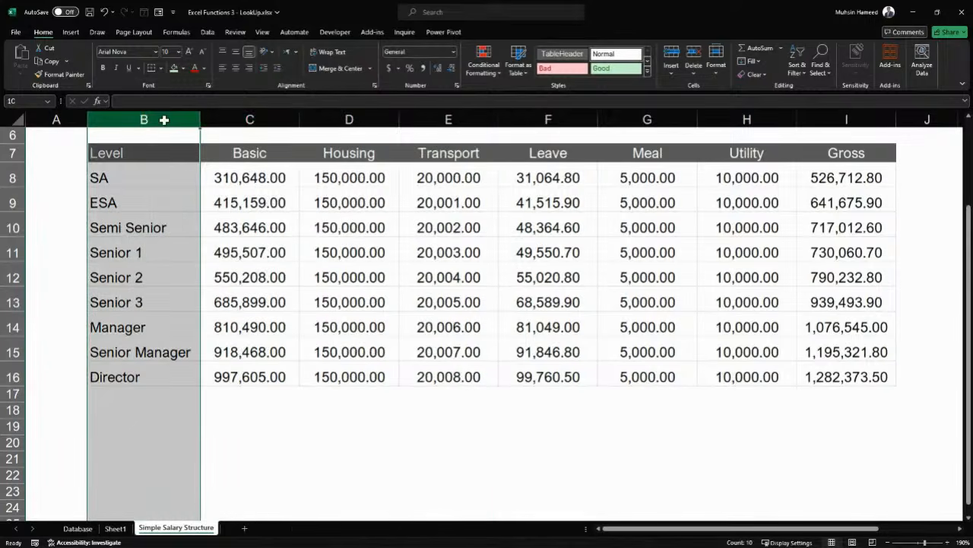
click(559, 117)
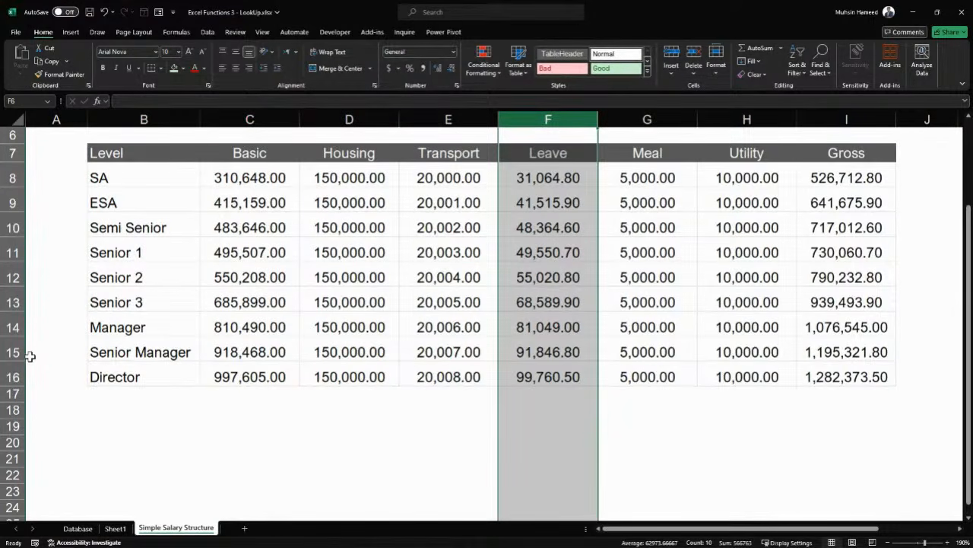
key(alt+Tab)
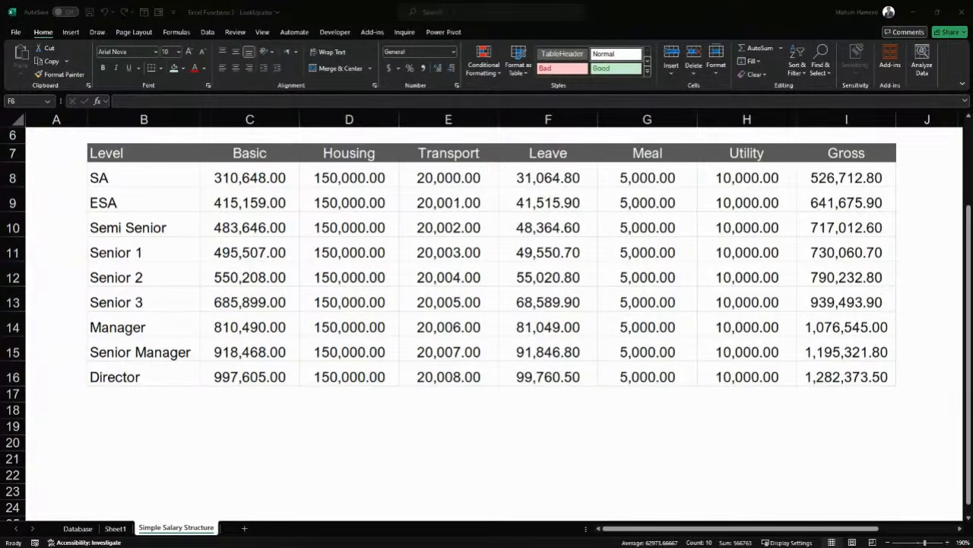
key(ctrl+space)
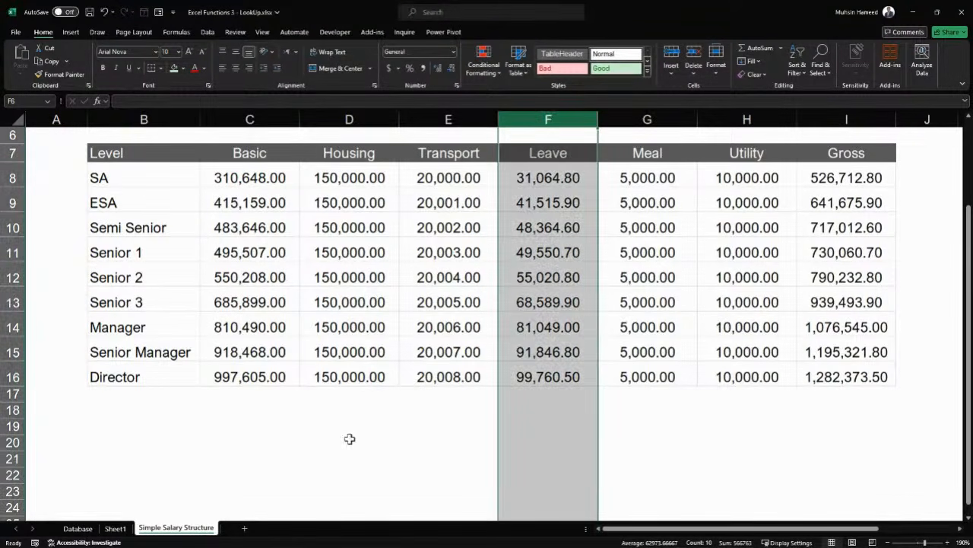
On Sheet1, clear the Increment formulas in Y10:Y14
click(77, 528)
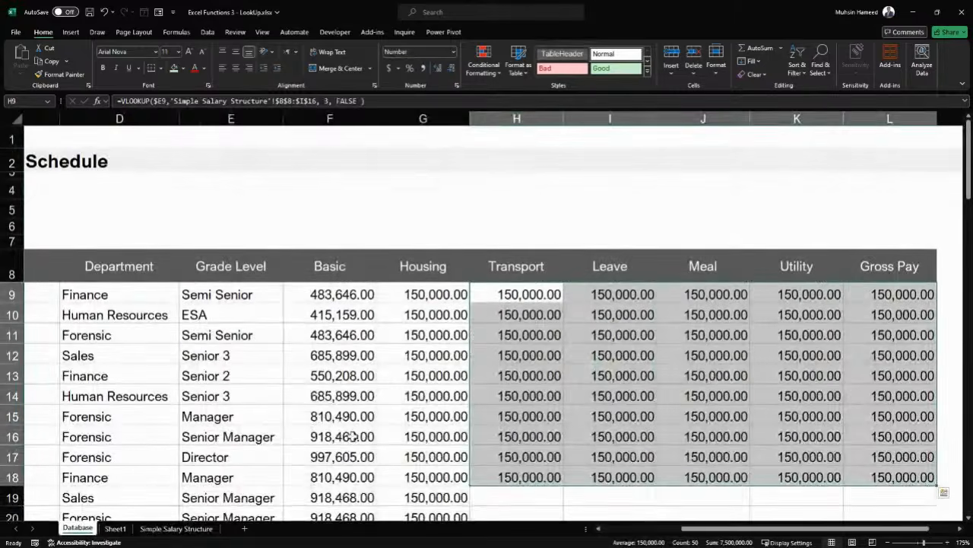
click(116, 528)
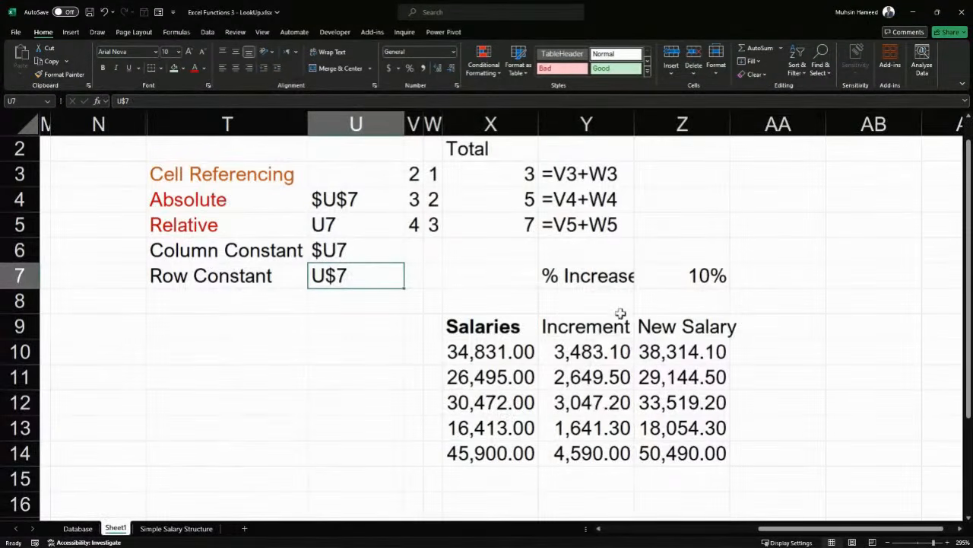
drag(602, 352, 597, 451)
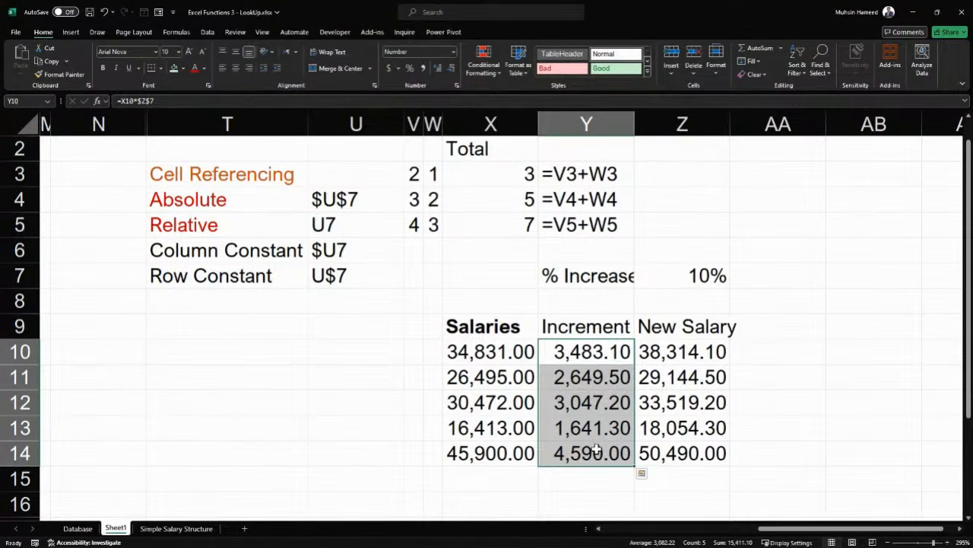
key(Delete)
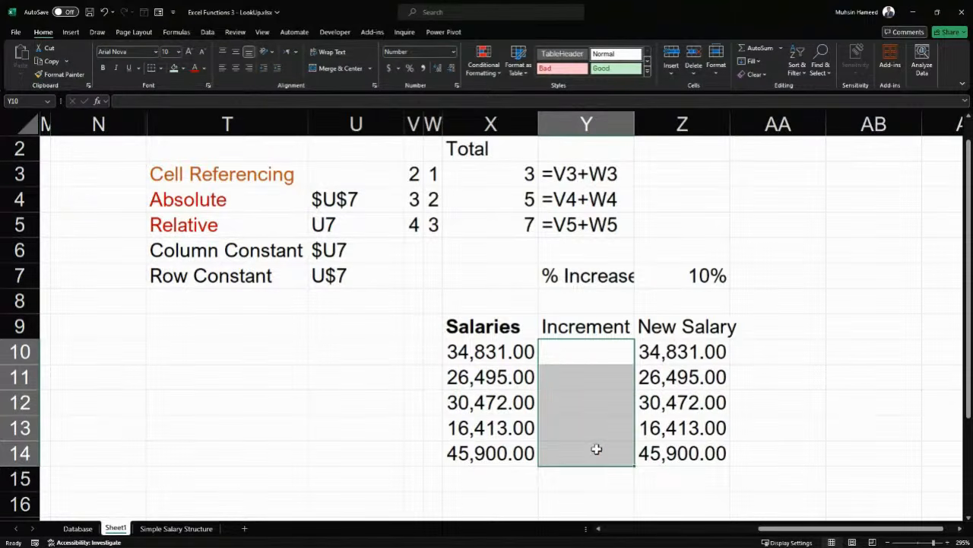
Enter =X10*$Z$7 in the first Increment cell, Y10, with an absolute percentage reference, and copy the formula into Y11
click(576, 351)
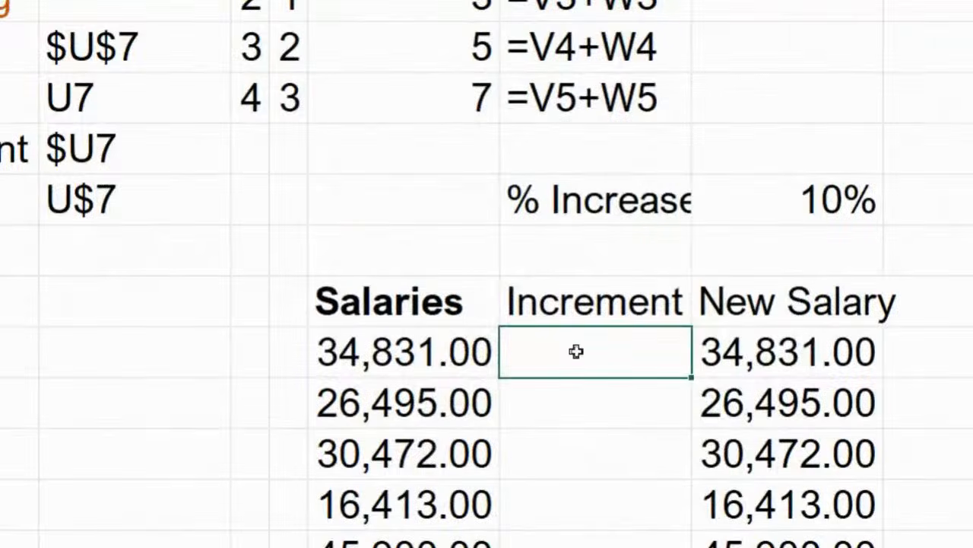
text(=)
click(395, 364)
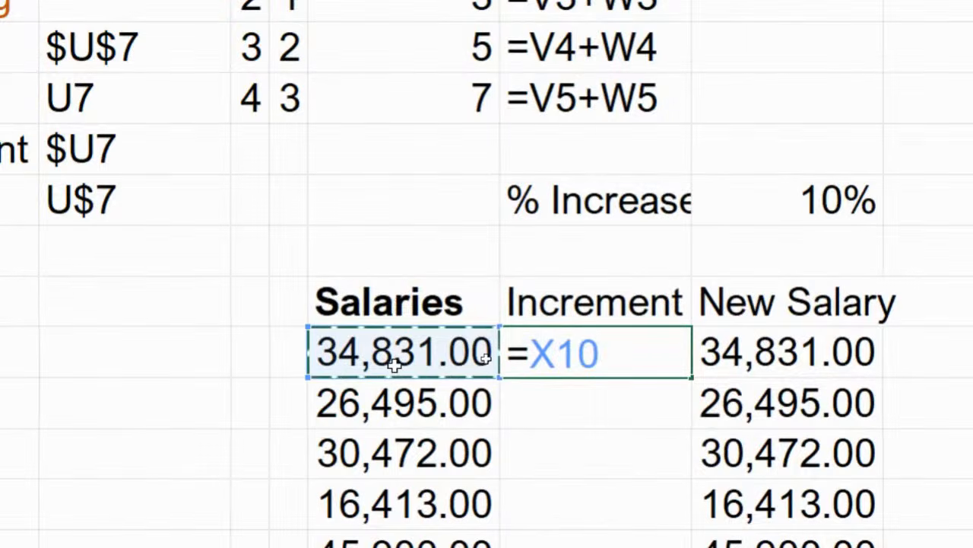
text(*)
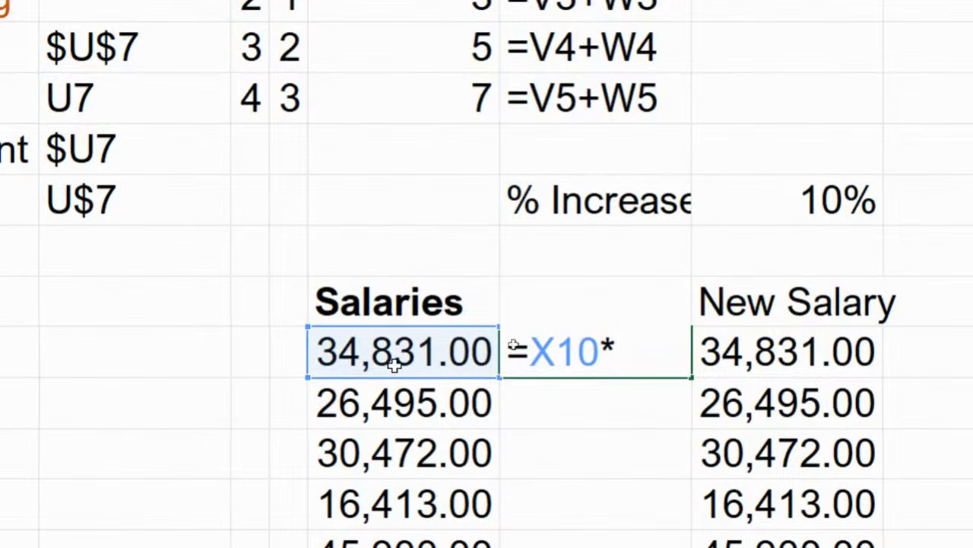
click(814, 201)
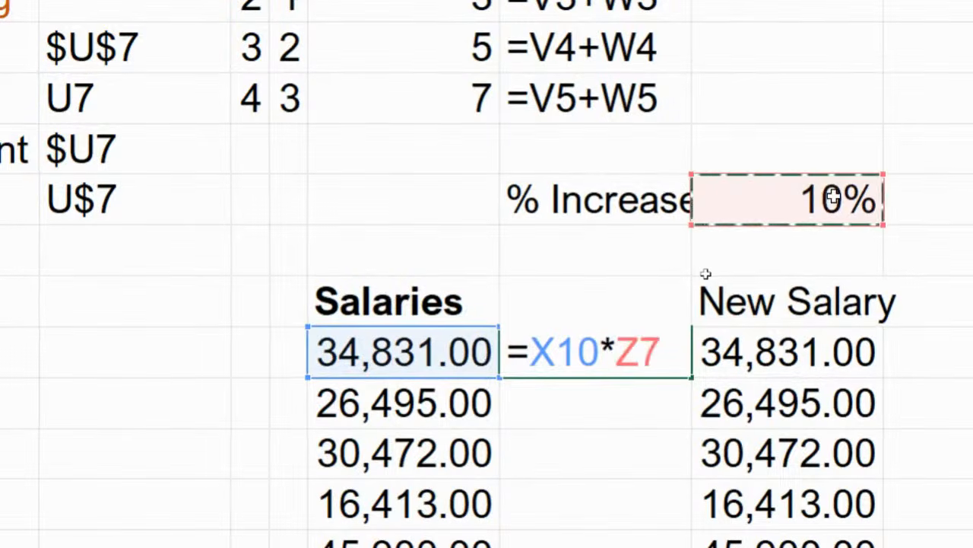
click(618, 353)
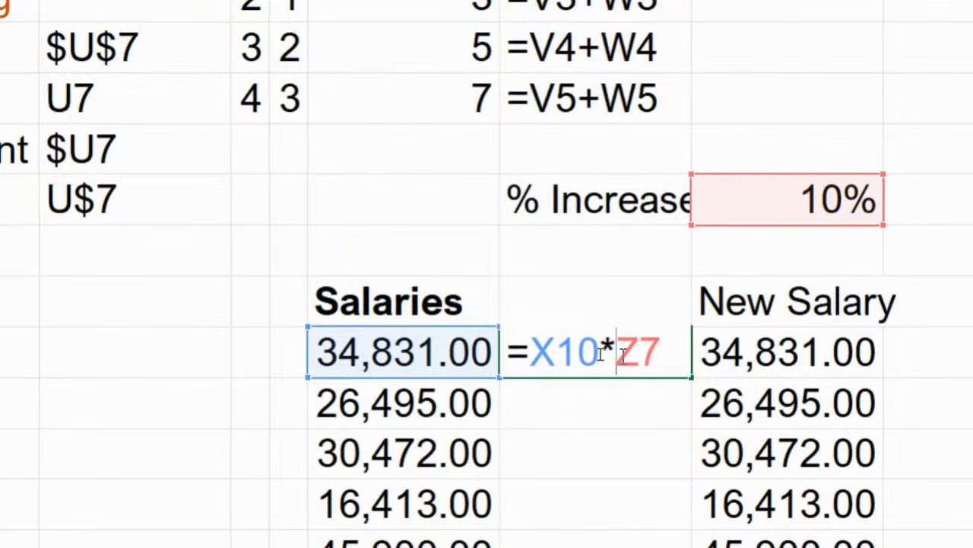
text($)
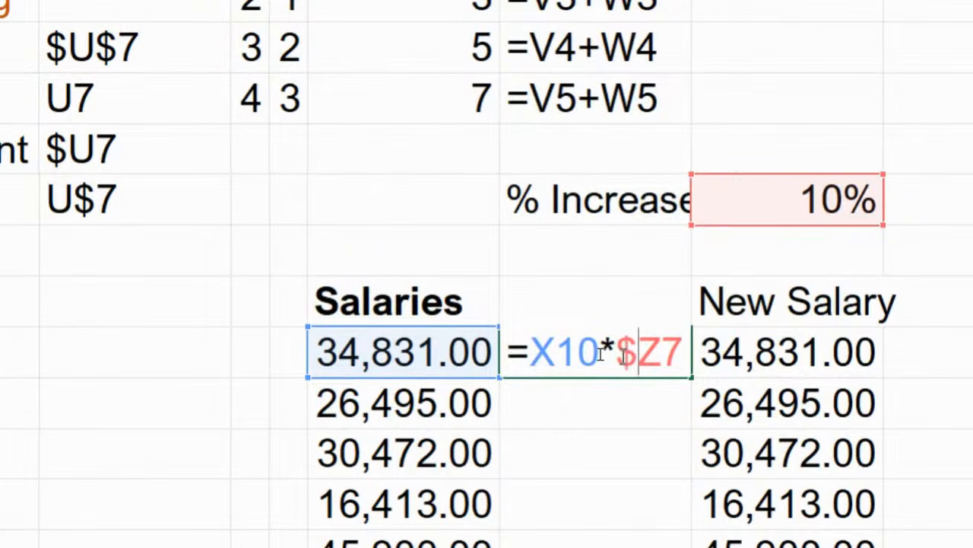
click(666, 356)
text($)
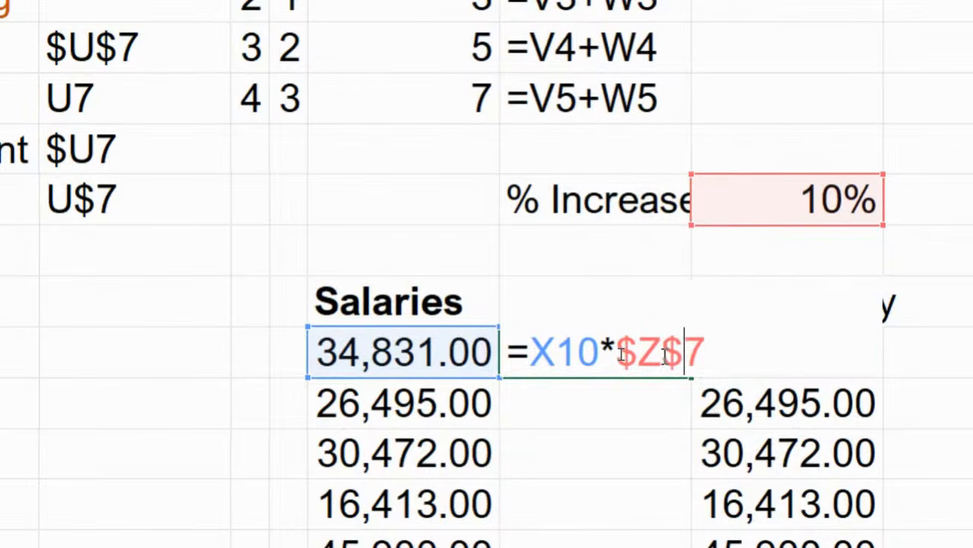
key(Return)
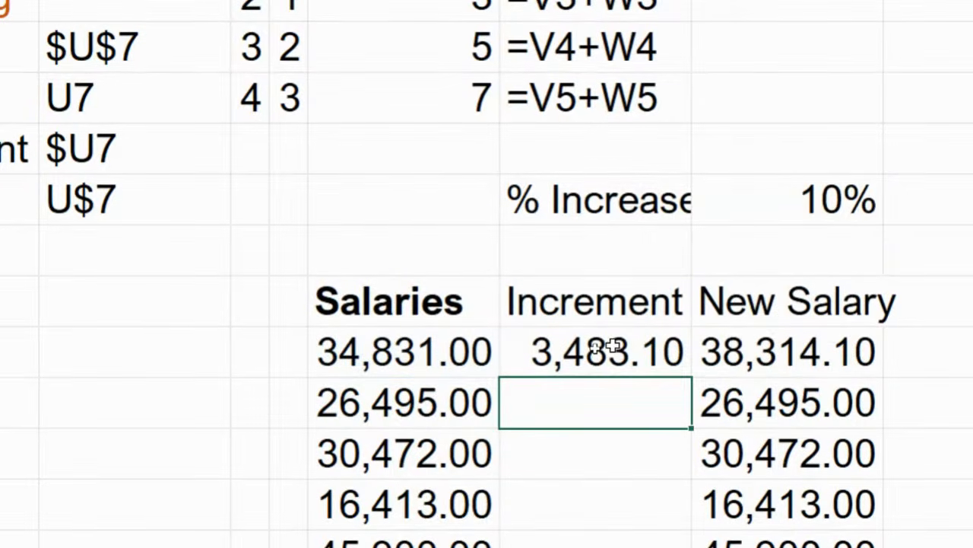
key(ctrl+v)
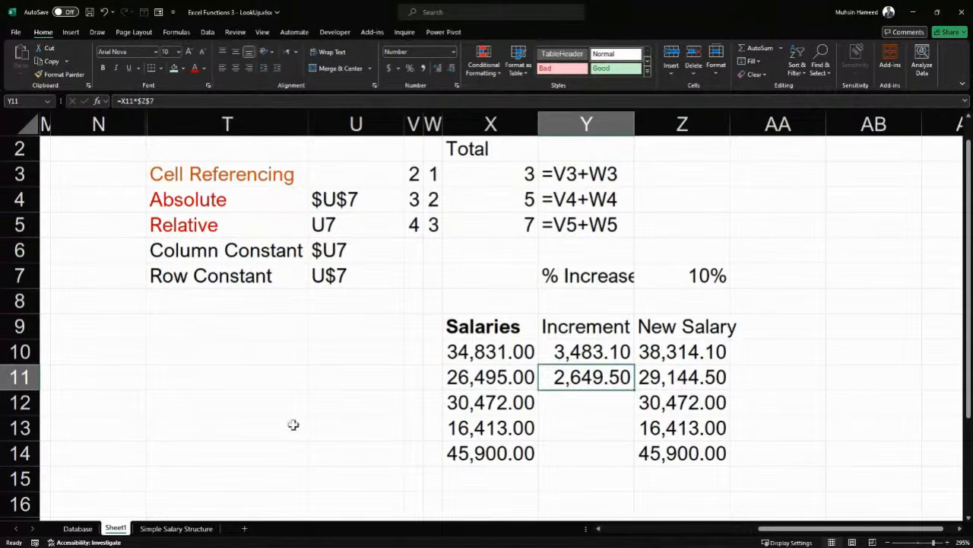
click(507, 348)
Enter =RANDBETWEEN(1000,5000) in the empty cell AD5 and fill it down to AD7
scroll(765, 355, right, 5)
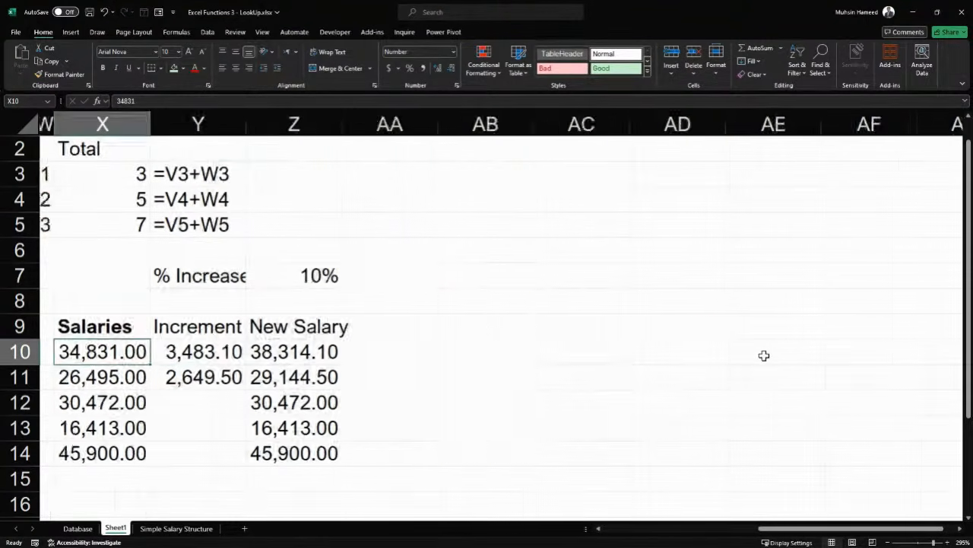
click(510, 226)
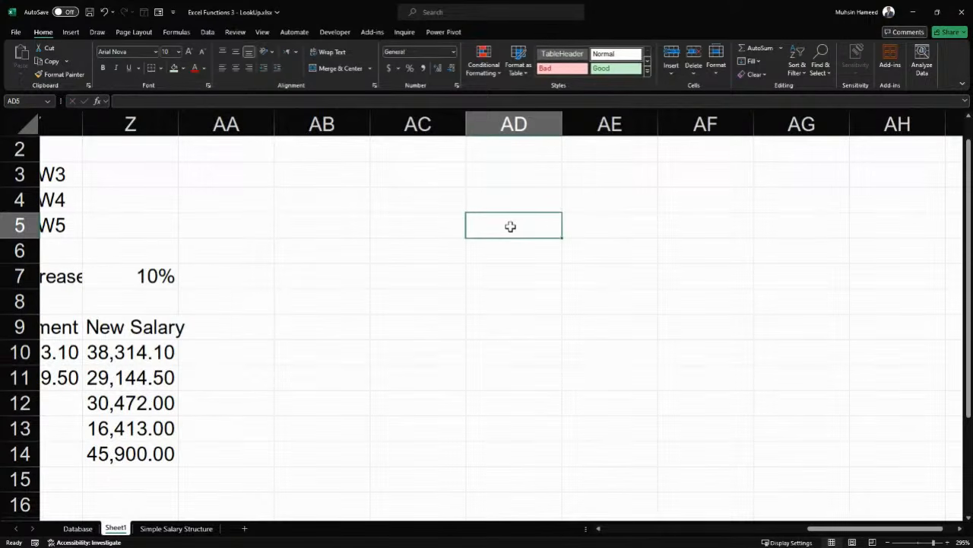
text(=RANDBETWEEN()
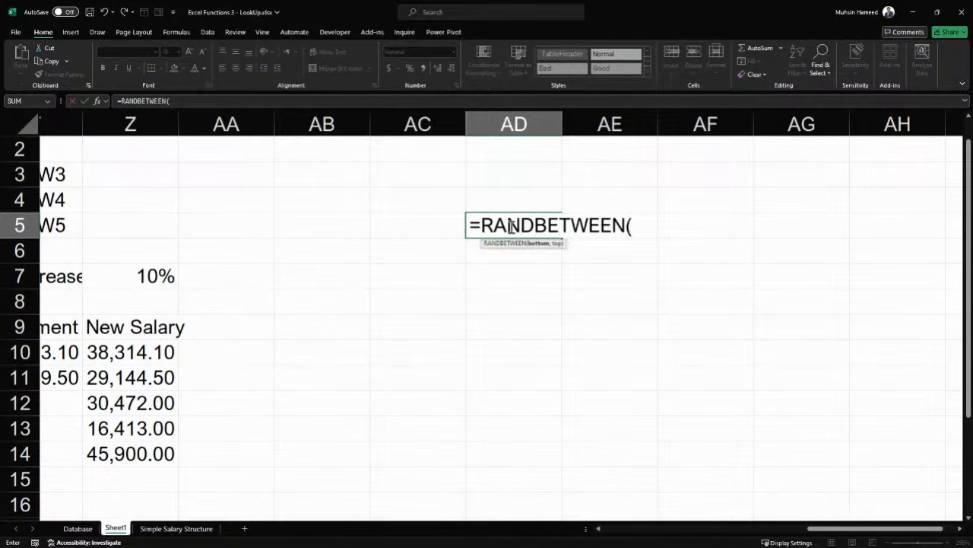
text(1000,)
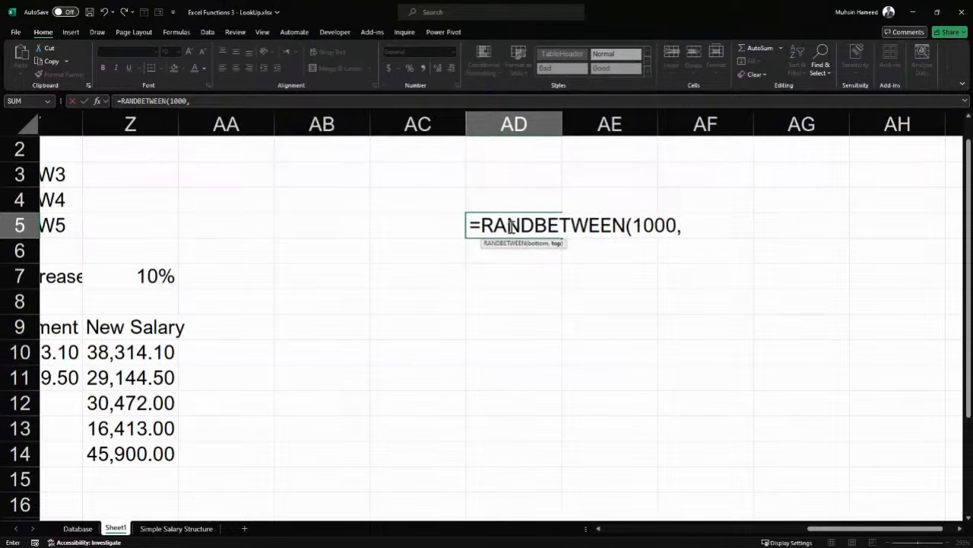
text(5000)
key(Return)
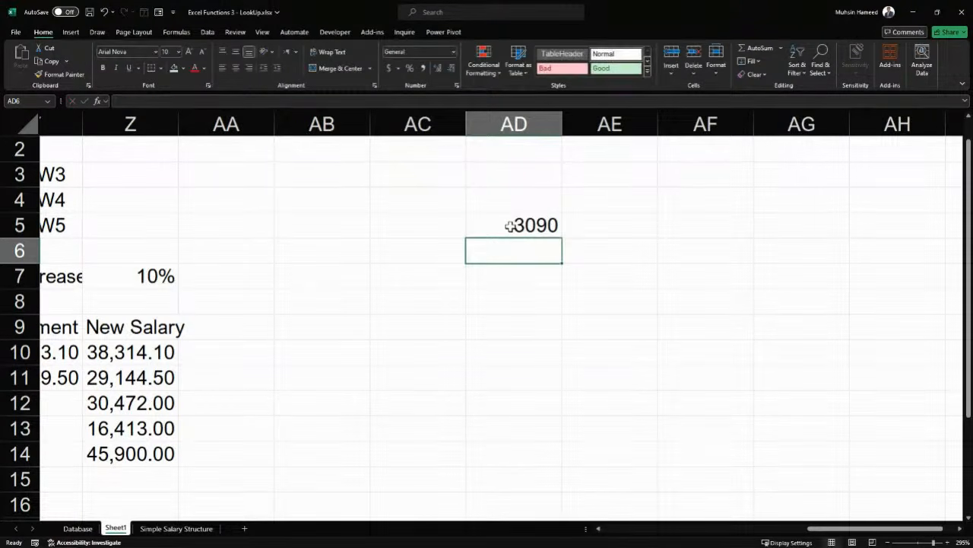
drag(509, 225, 519, 291)
key(ctrl+d)
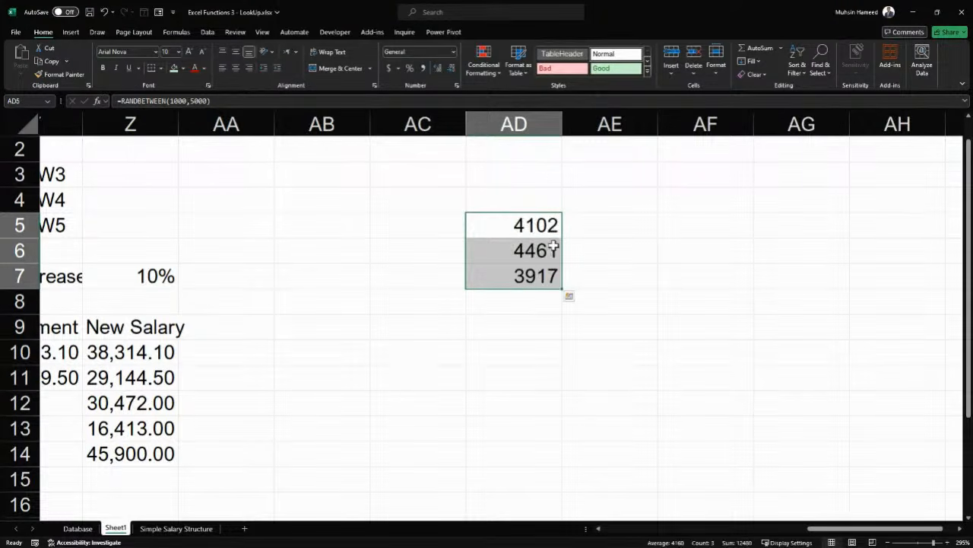
Enter the text If in cell AE6 beside the random numbers to trigger a recalculation
click(633, 255)
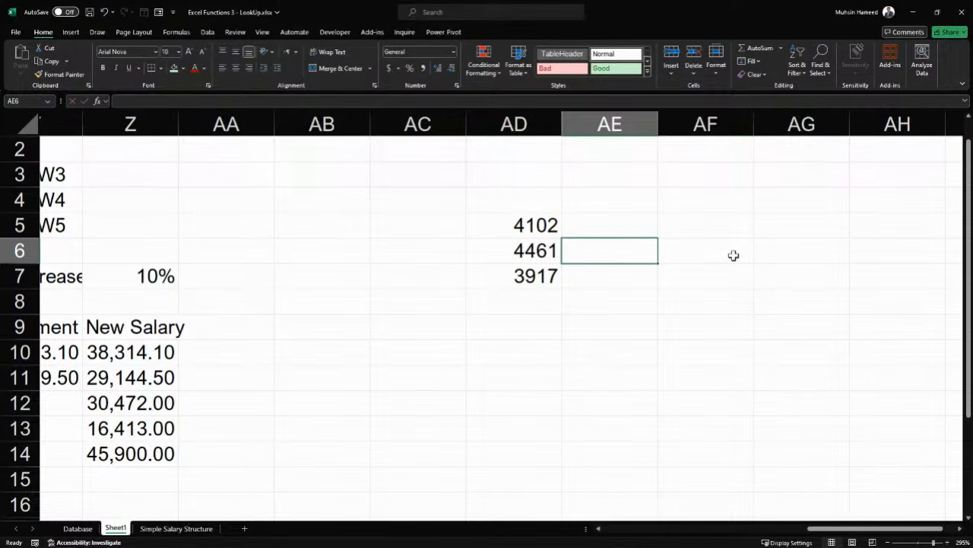
text(If)
key(Return)
click(606, 254)
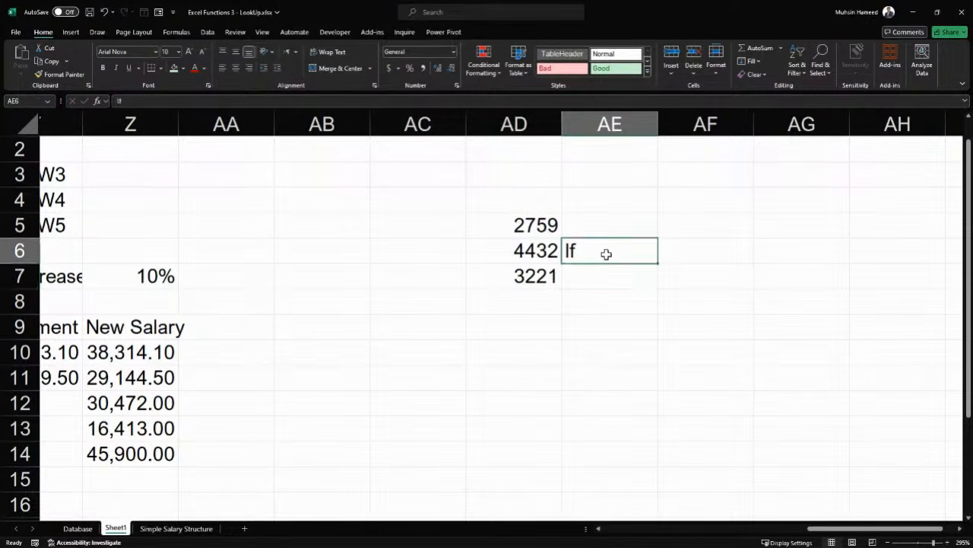
Replace the random-number formulas in AD5:AD7 with static values by copying them and using Paste Special with Values
drag(536, 226, 531, 277)
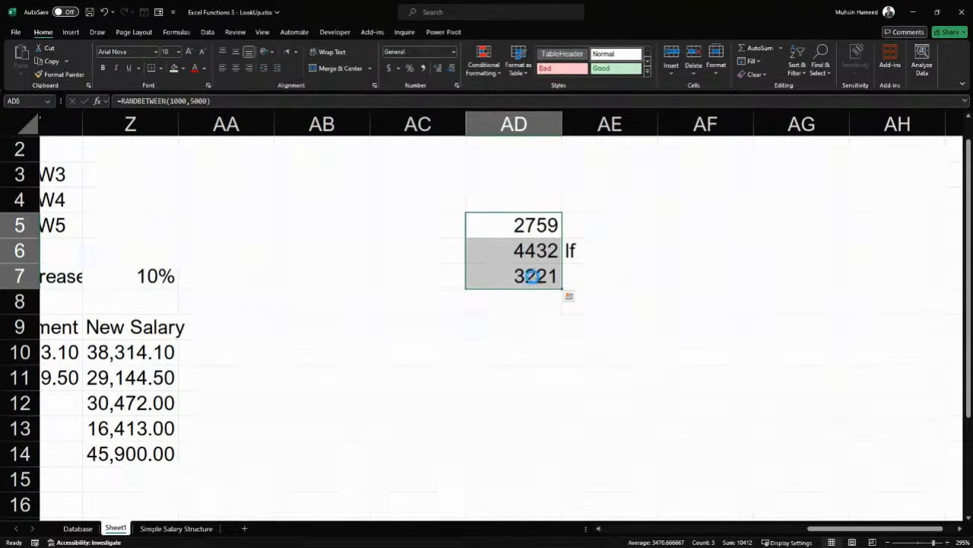
key(ctrl+c)
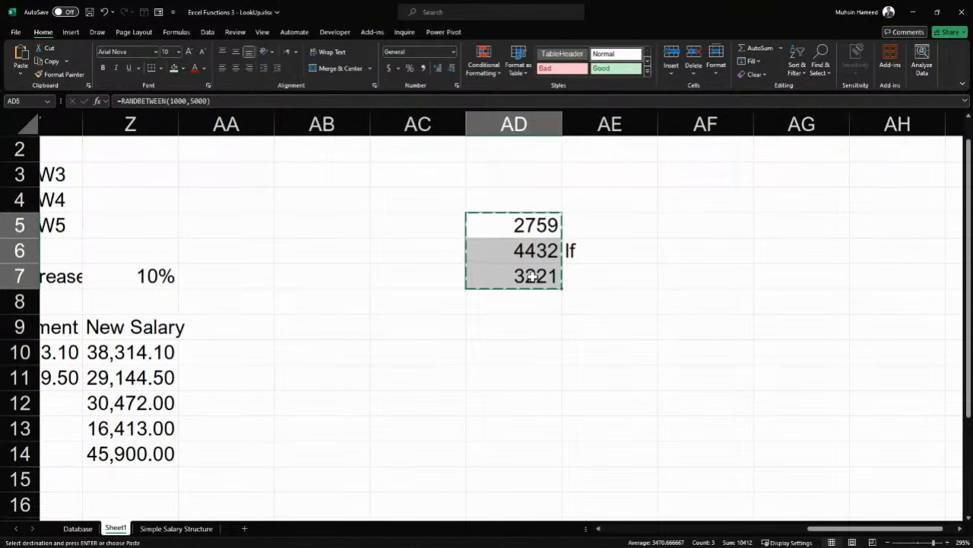
key(ctrl+alt+v)
key(v)
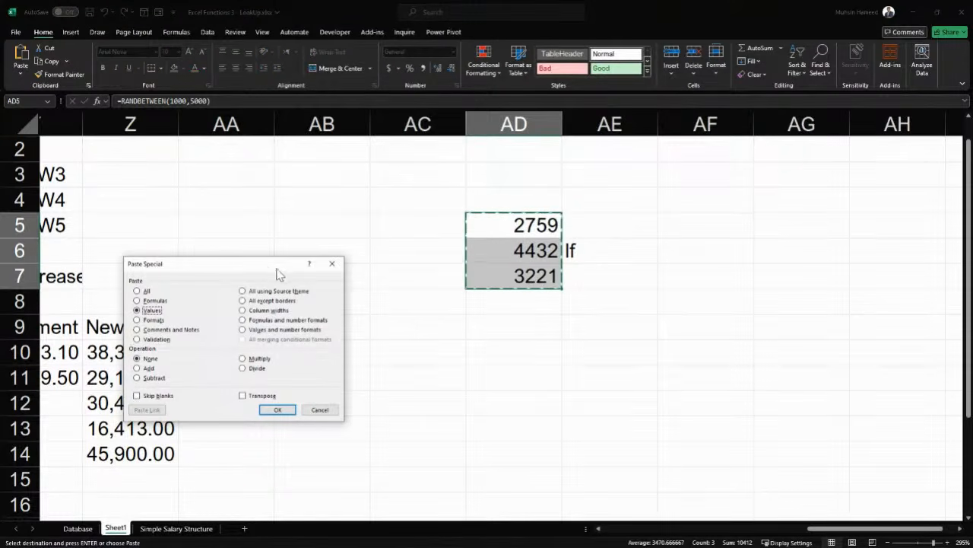
drag(278, 266, 336, 141)
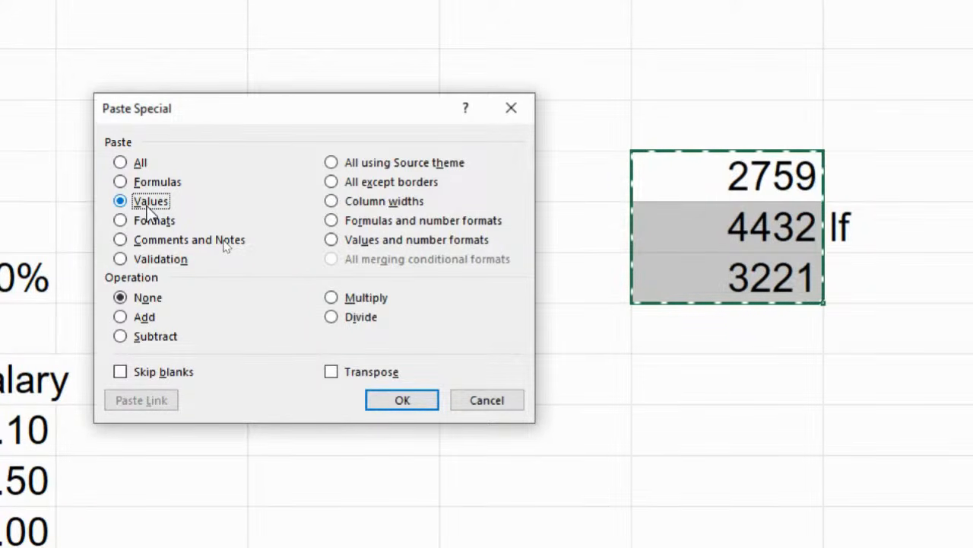
key(Return)
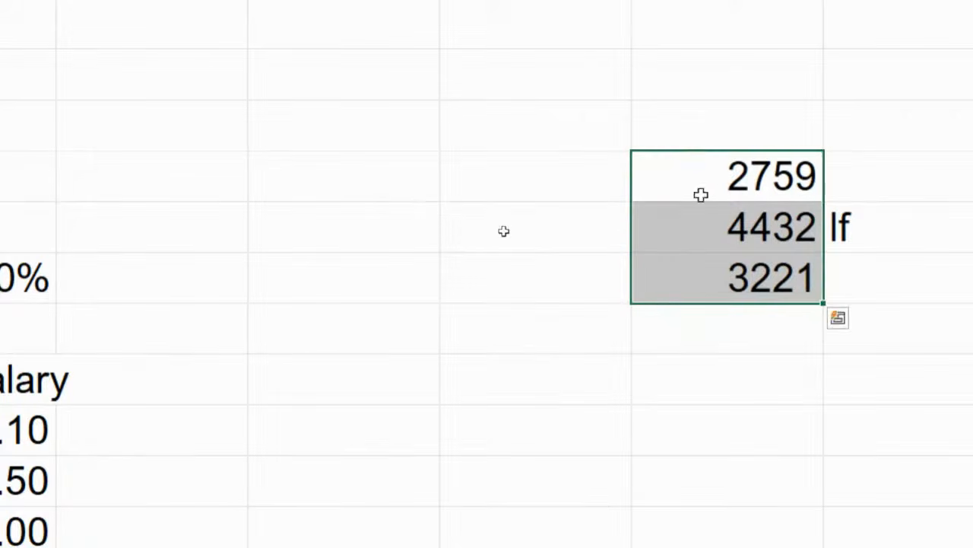
click(700, 194)
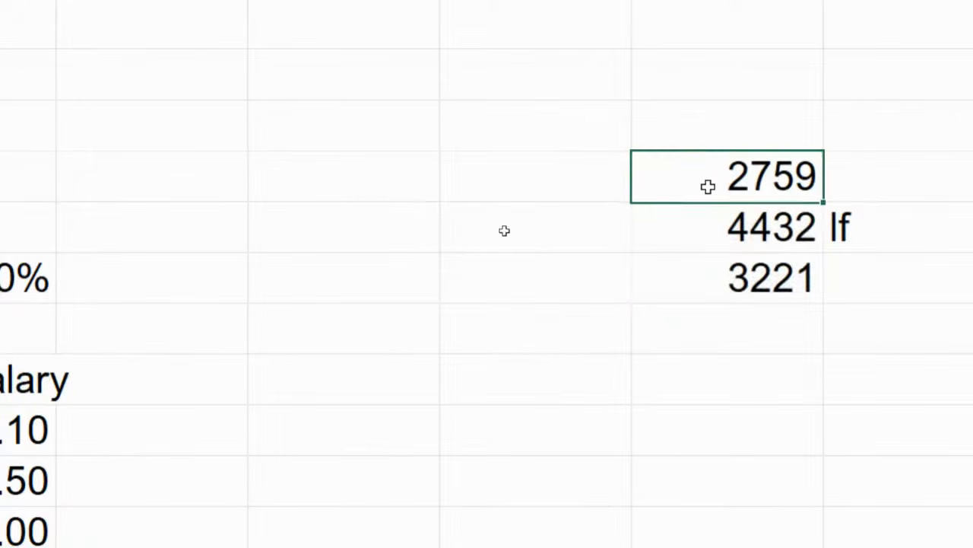
Enter a person's first name in the empty cell AB6 to trigger a recalculation of the random numbers
click(338, 233)
text(Muhsin)
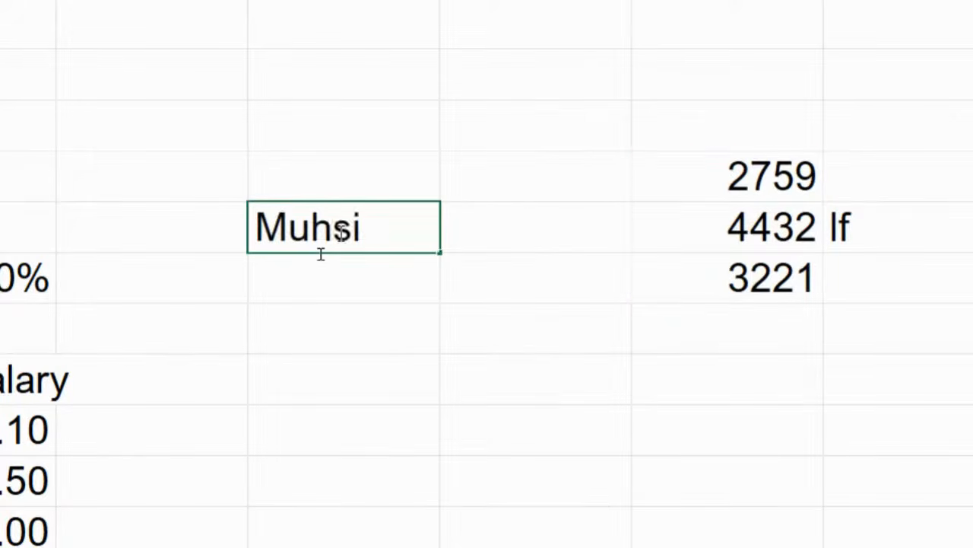
key(Return)
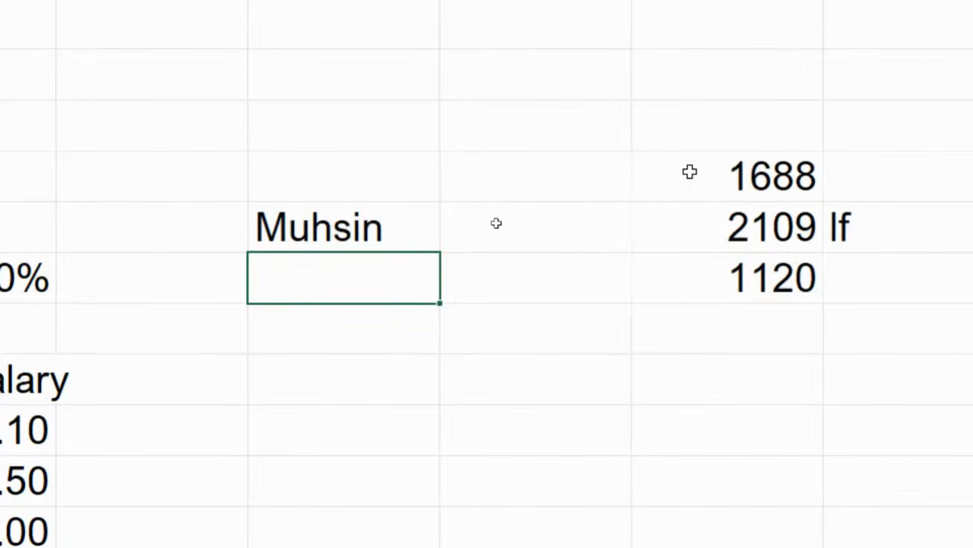
Convert the RANDBETWEEN formulas in AD5:AD7 to static values using Paste Special with Values, and check each cell's content
click(729, 183)
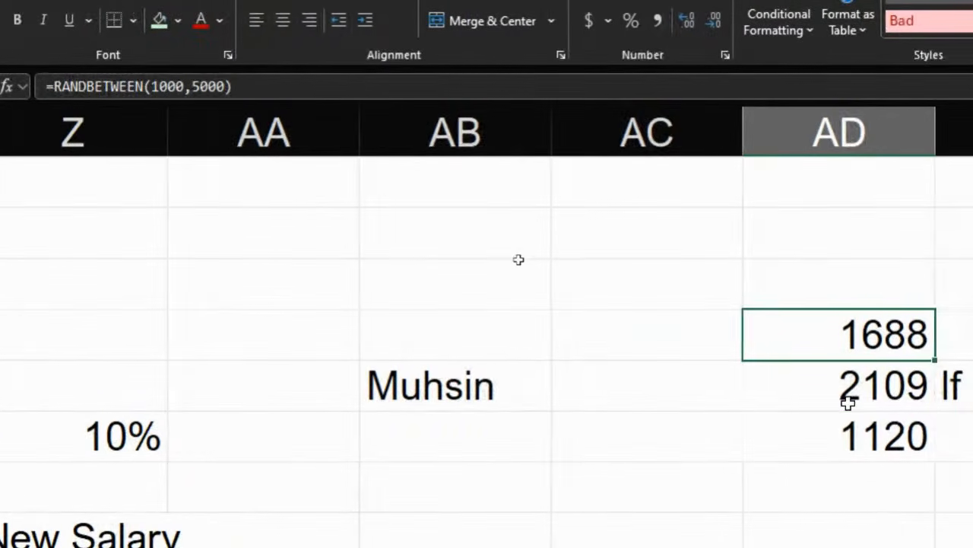
click(900, 397)
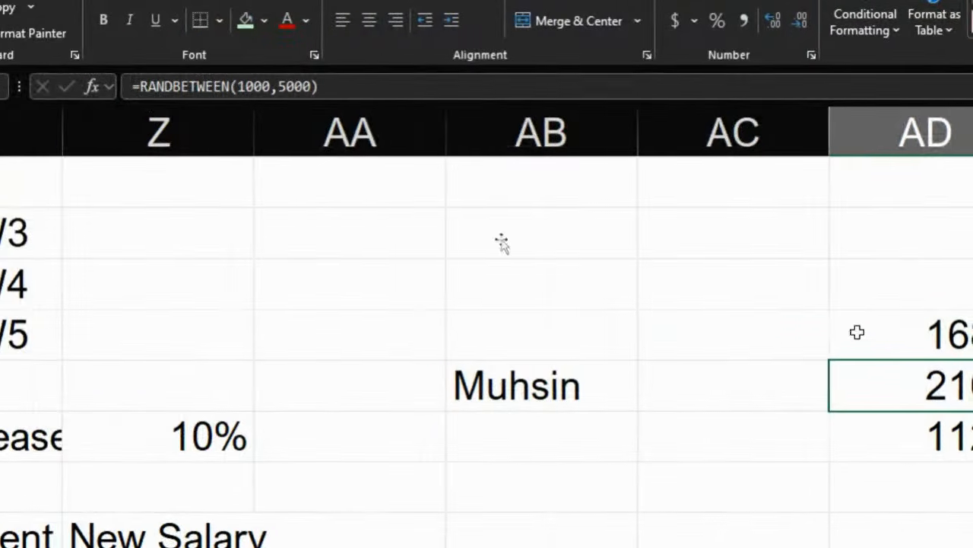
click(907, 433)
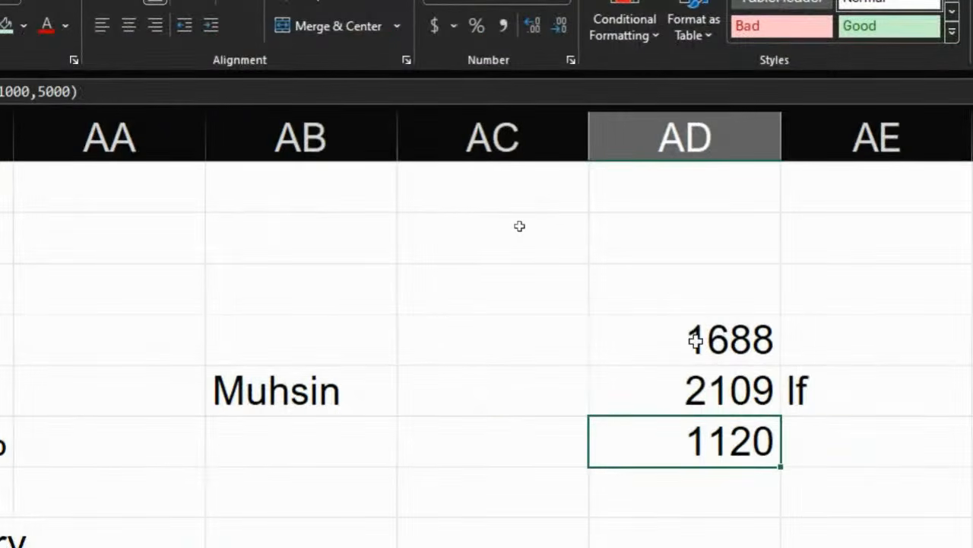
drag(690, 337, 696, 422)
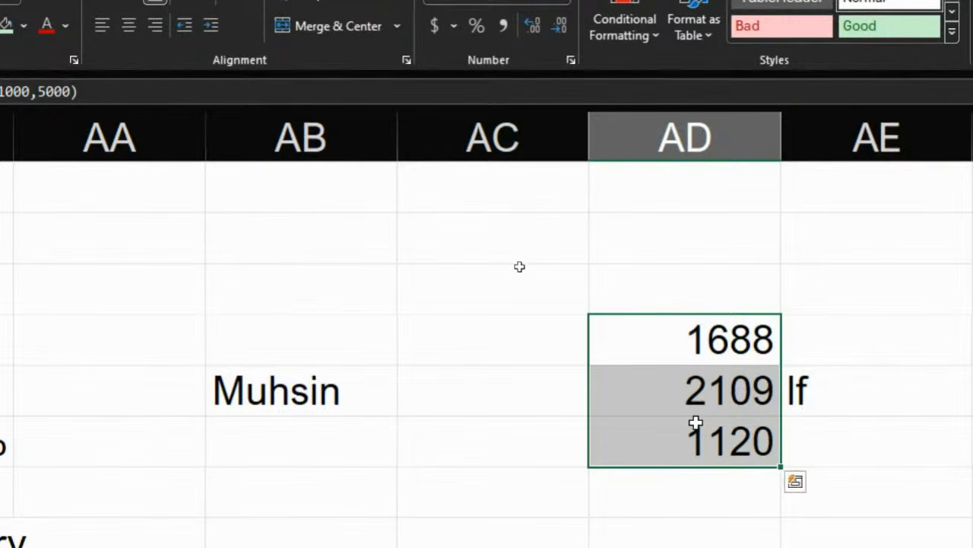
key(ctrl+c)
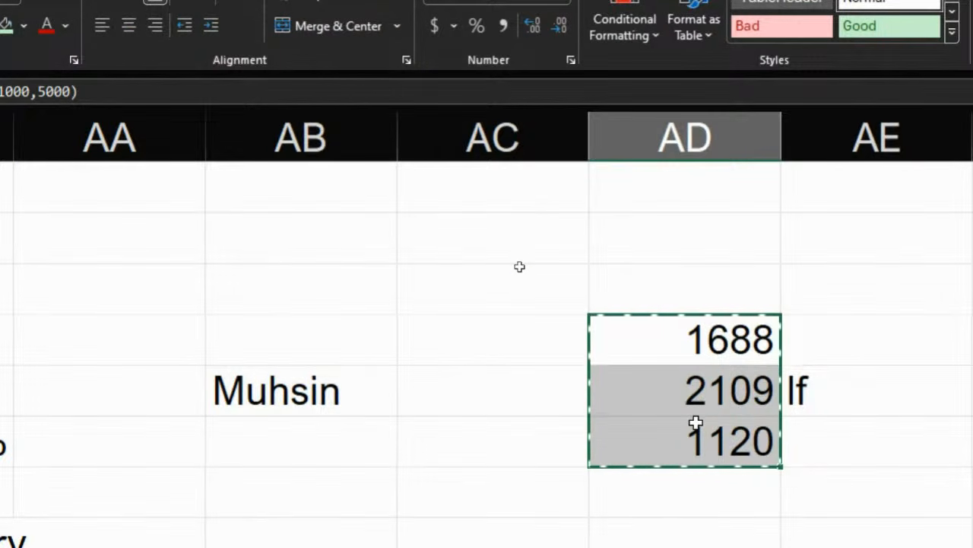
key(ctrl+alt+v)
key(v)
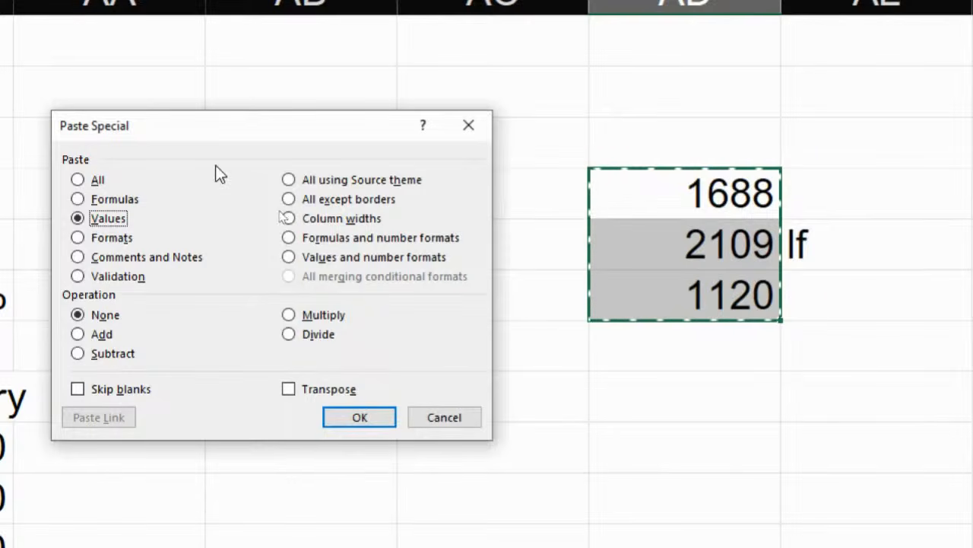
drag(203, 120, 221, 105)
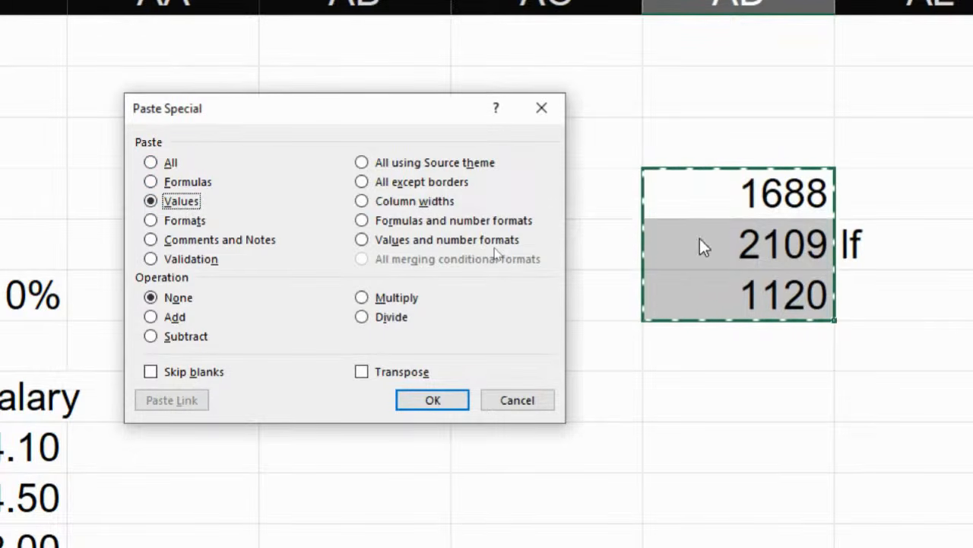
click(438, 399)
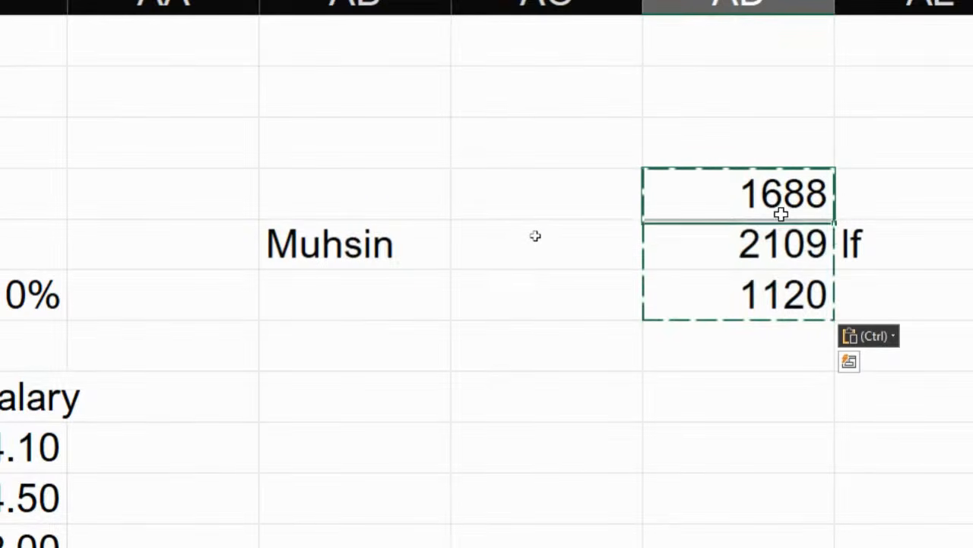
key(Escape)
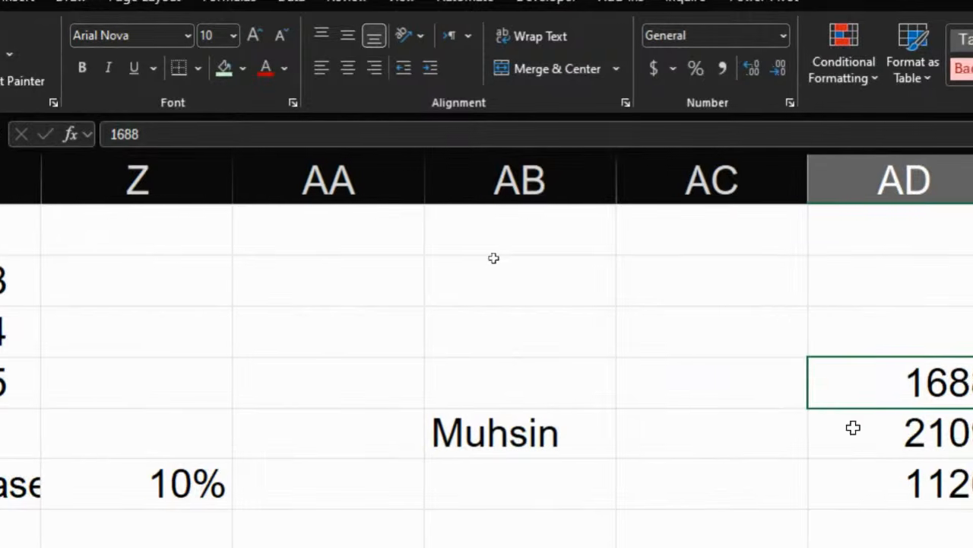
click(859, 451)
click(861, 485)
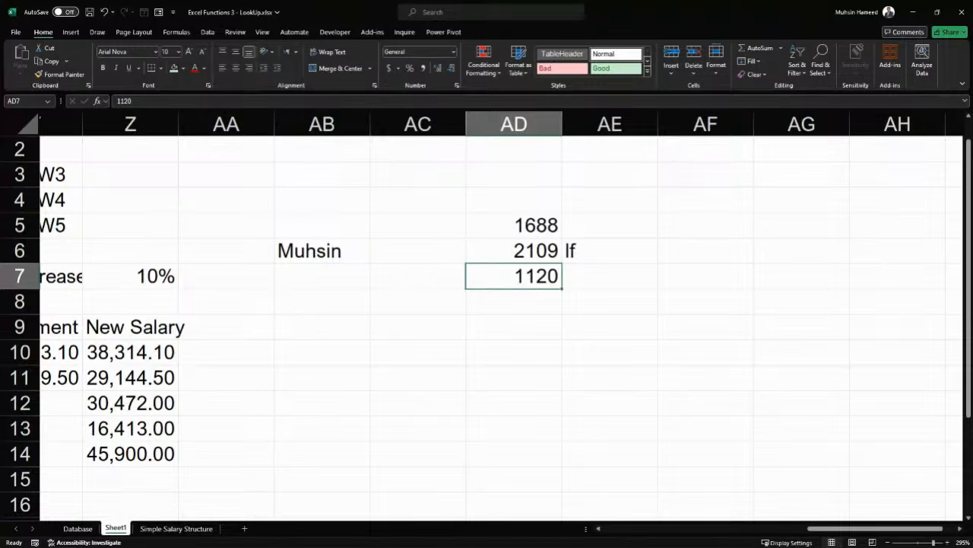
Enter the key labels pg up in cell AB12 and pg dn in cell AB13
click(327, 397)
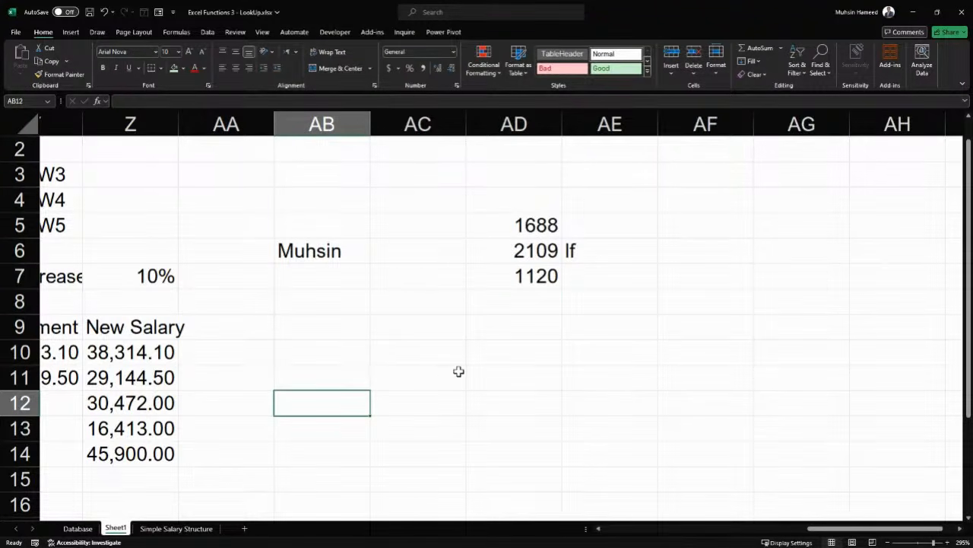
text(pg)
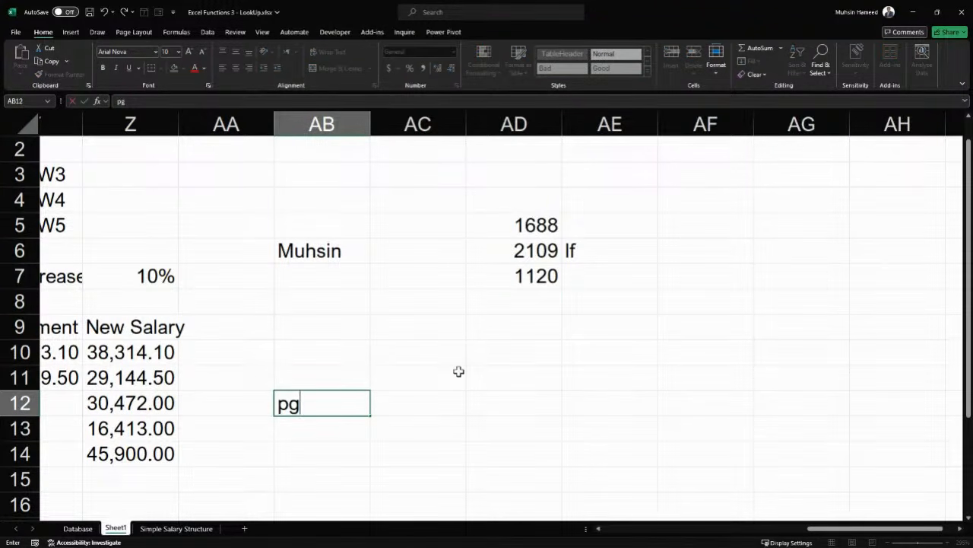
text( up)
key(Return)
text(pg dn)
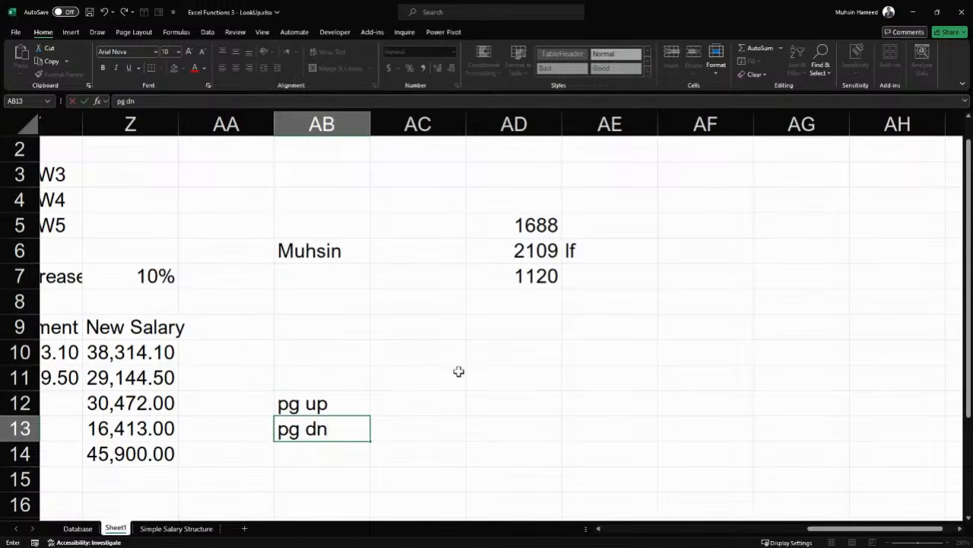
key(Return)
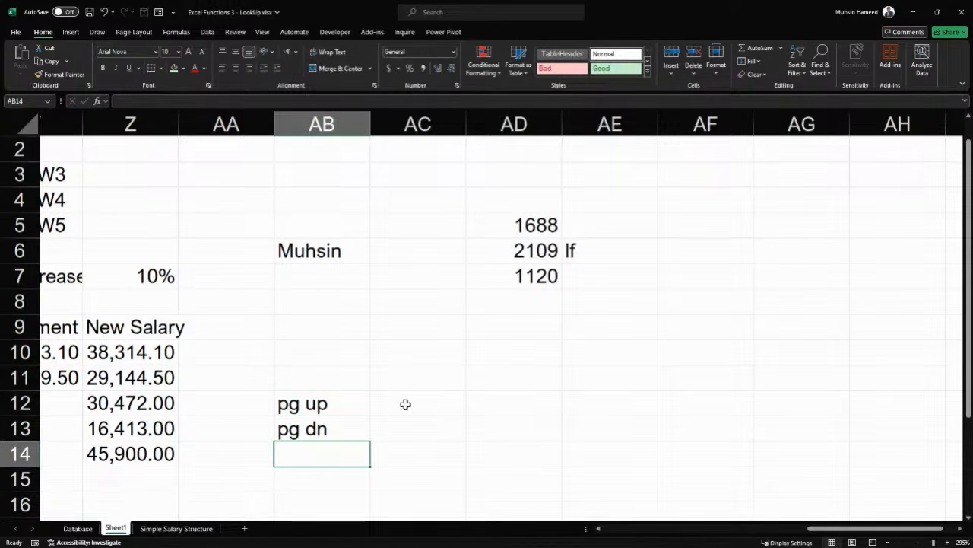
click(403, 405)
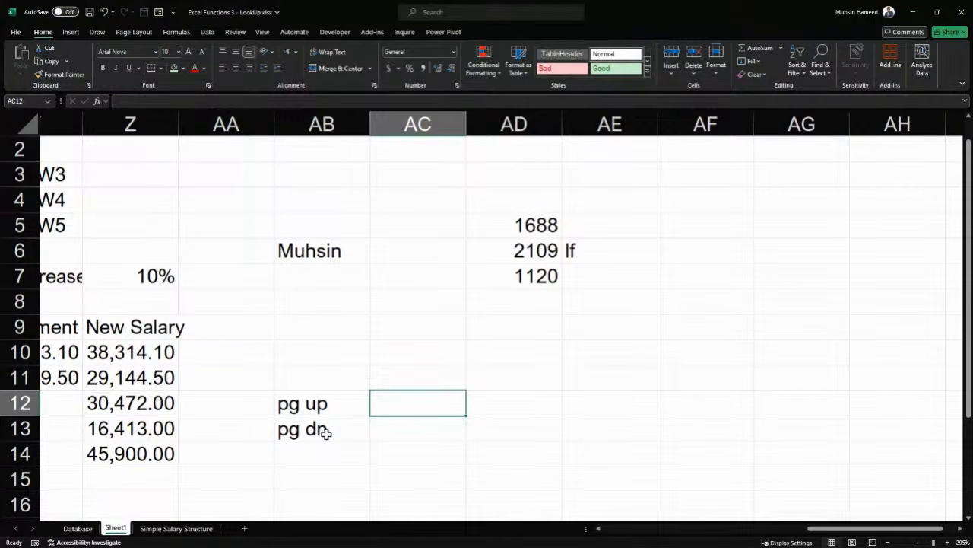
click(340, 402)
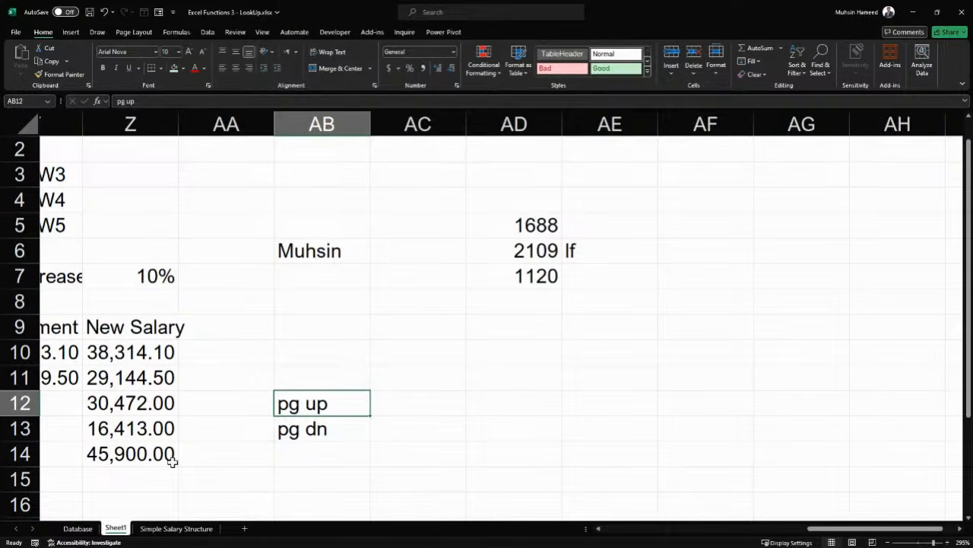
click(321, 431)
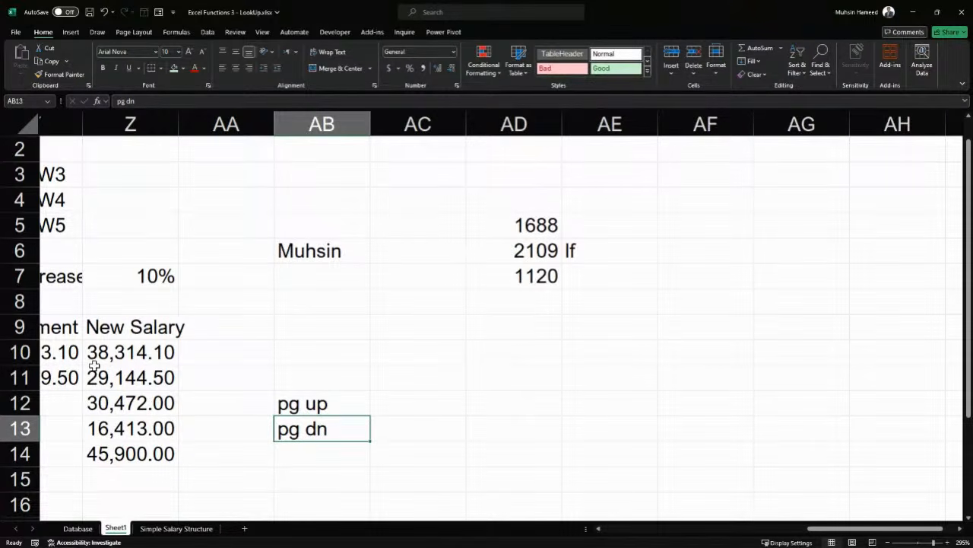
key(alt+Tab)
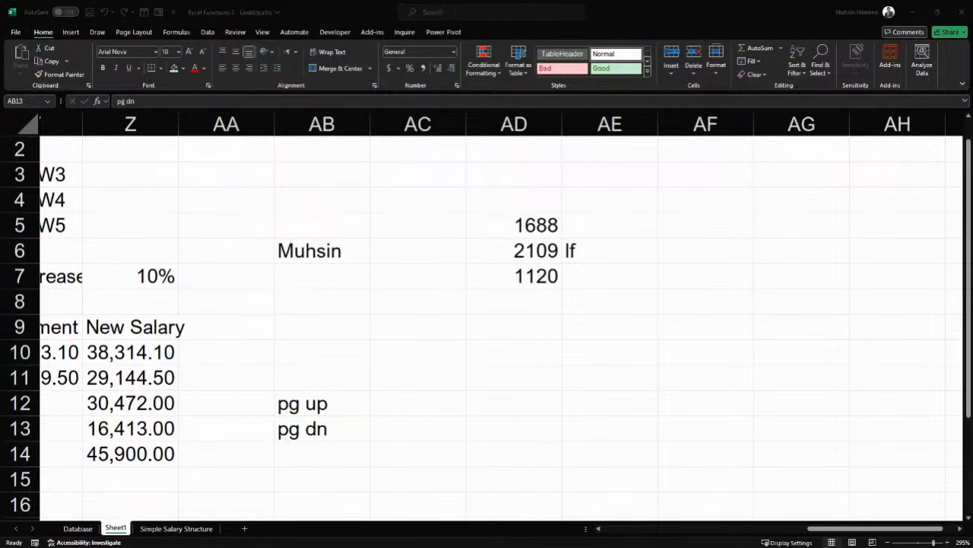
key(alt+Tab)
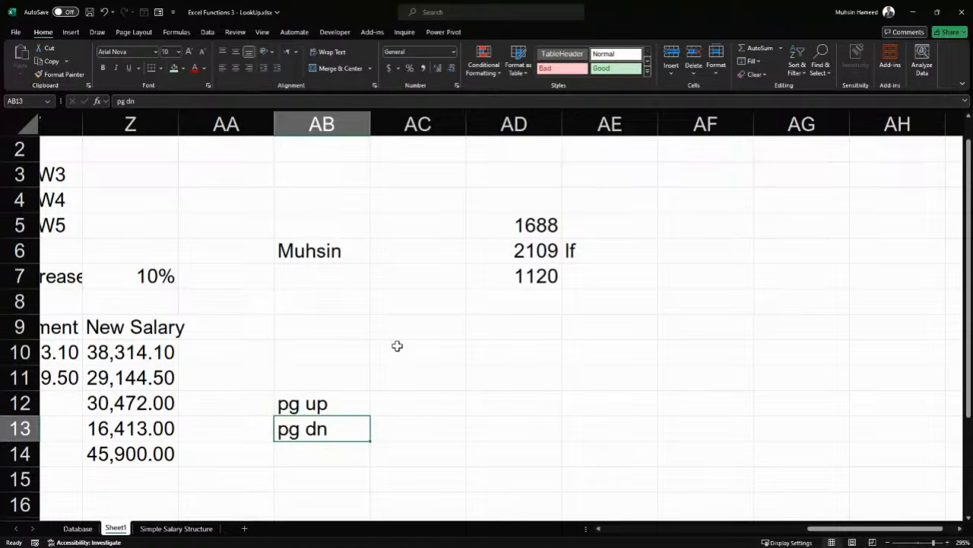
Enter the key label fn in cell AC12 beside pg up, and f in cell AE12
click(425, 397)
text(fn)
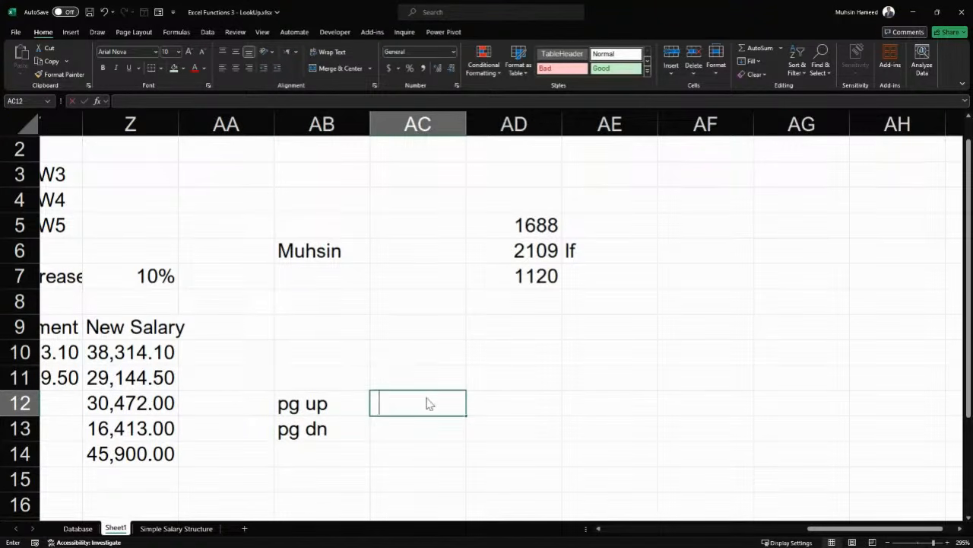
key(Return)
click(425, 397)
key(Right)
key(Right)
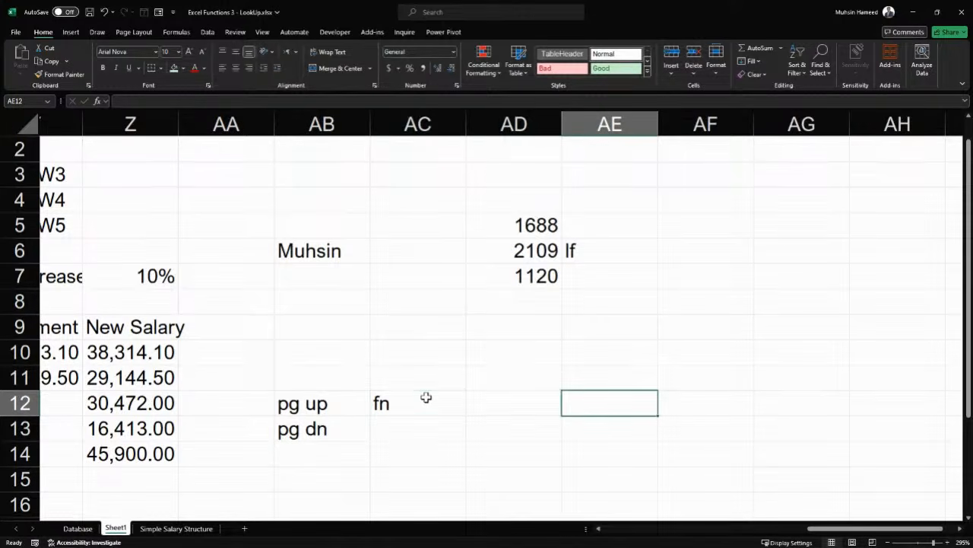
text(f)
key(Right)
text(d)
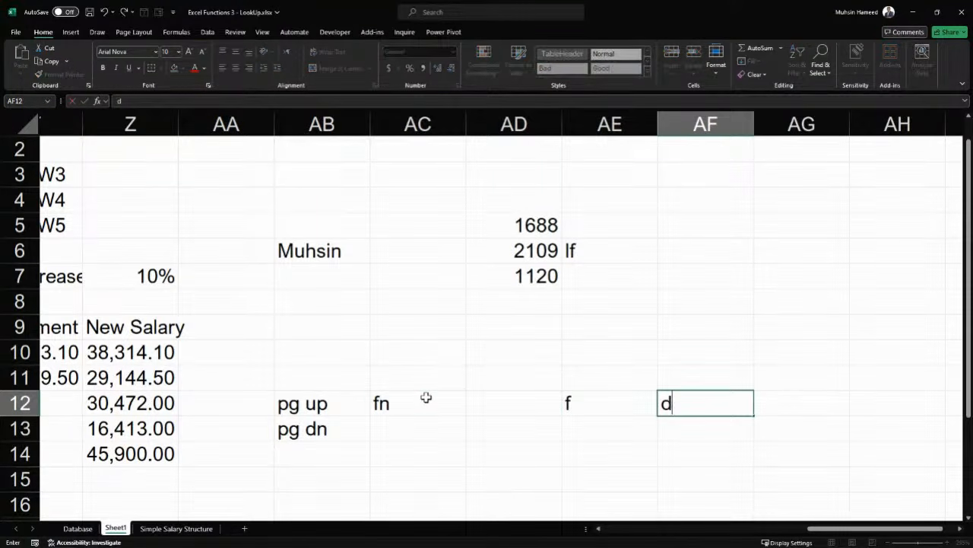
key(BackSpace)
click(400, 410)
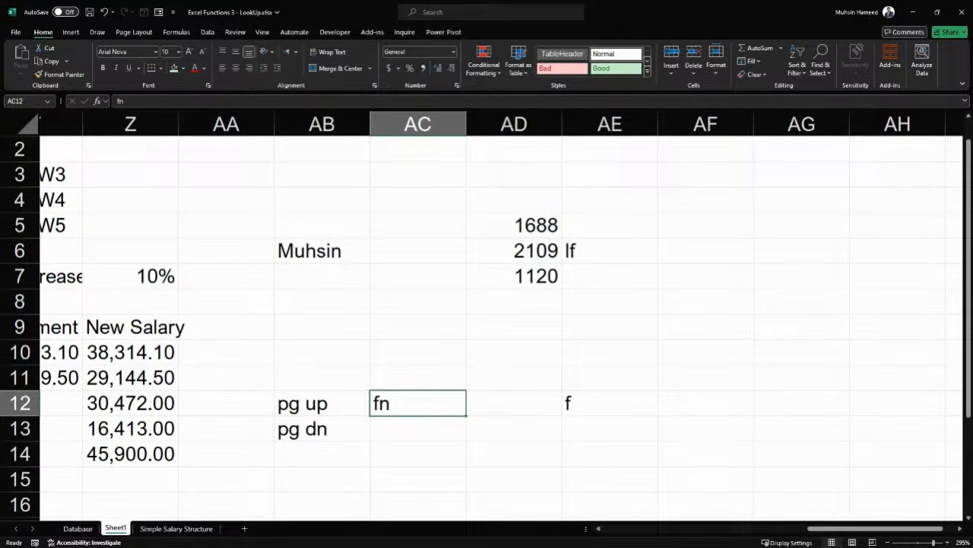
Examine the Gross values in I8:I16 on the Simple Salary Structure sheet and return to the Database sheet's pay columns
click(191, 528)
drag(835, 178, 815, 373)
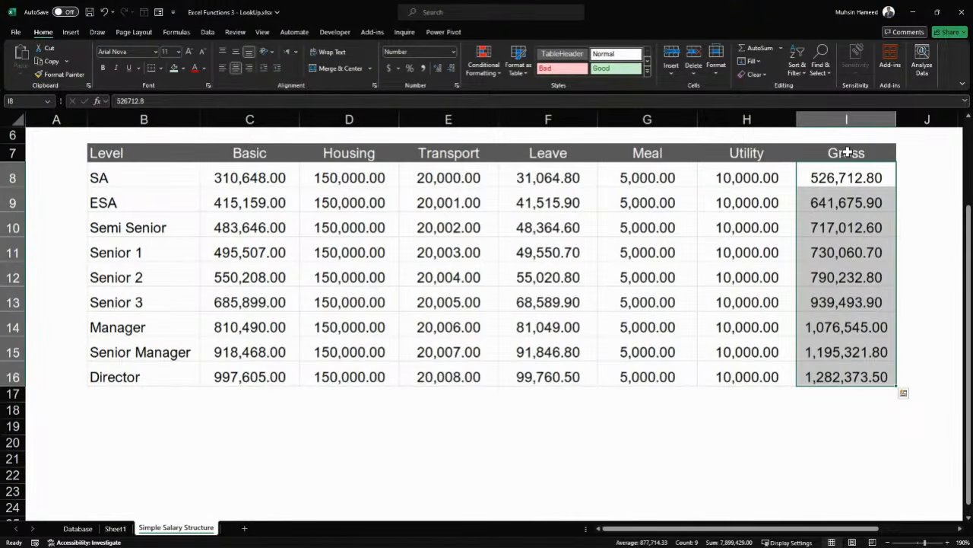
click(76, 528)
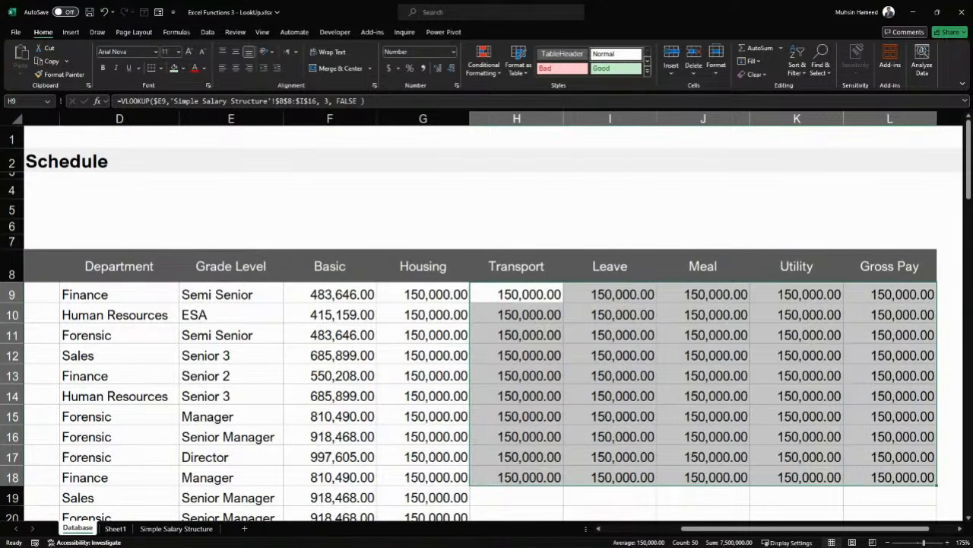
key(alt+Tab)
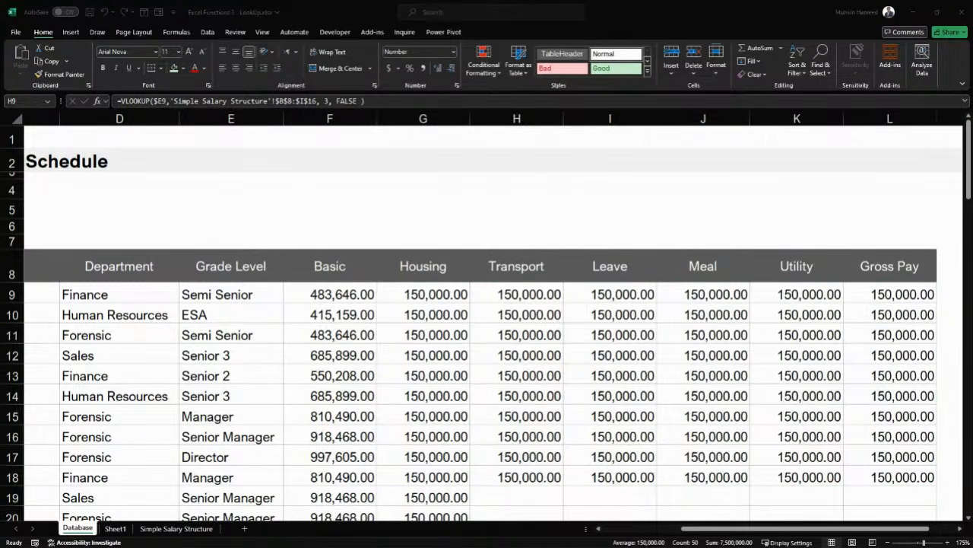